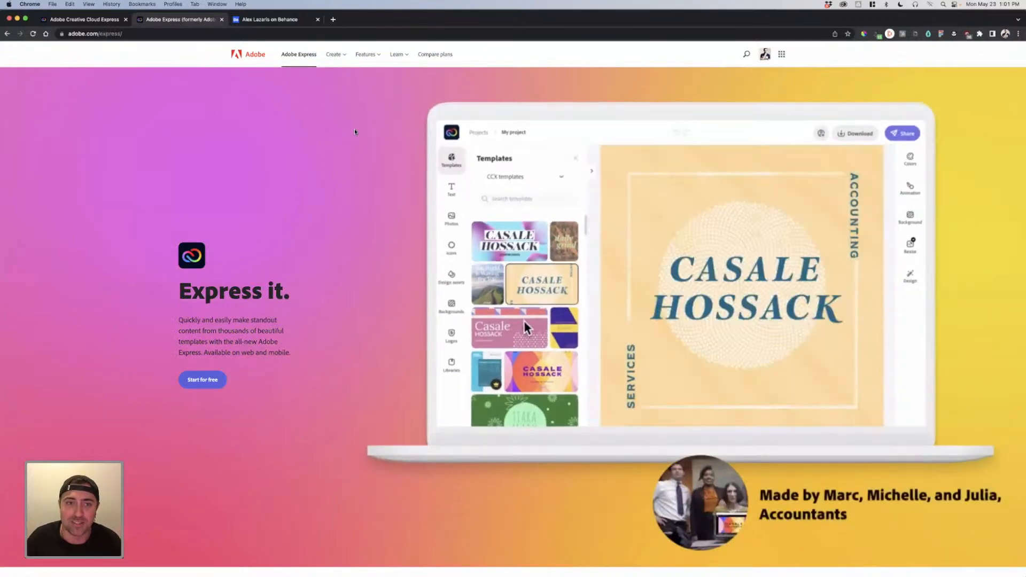
Step: Open the Summer Camp 2022 project from the Behance profile, select its page address and look through the project
click(251, 19)
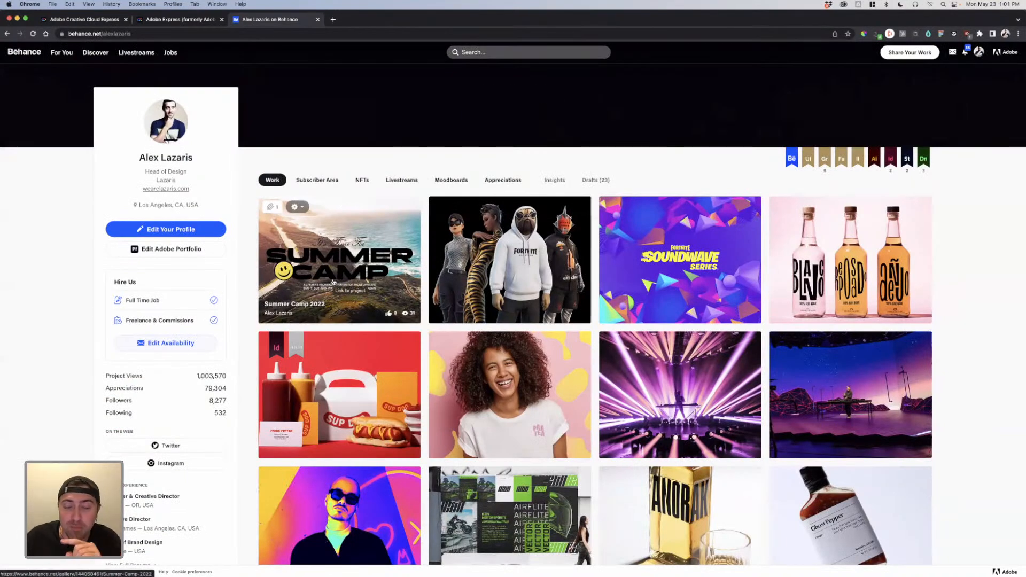
click(379, 282)
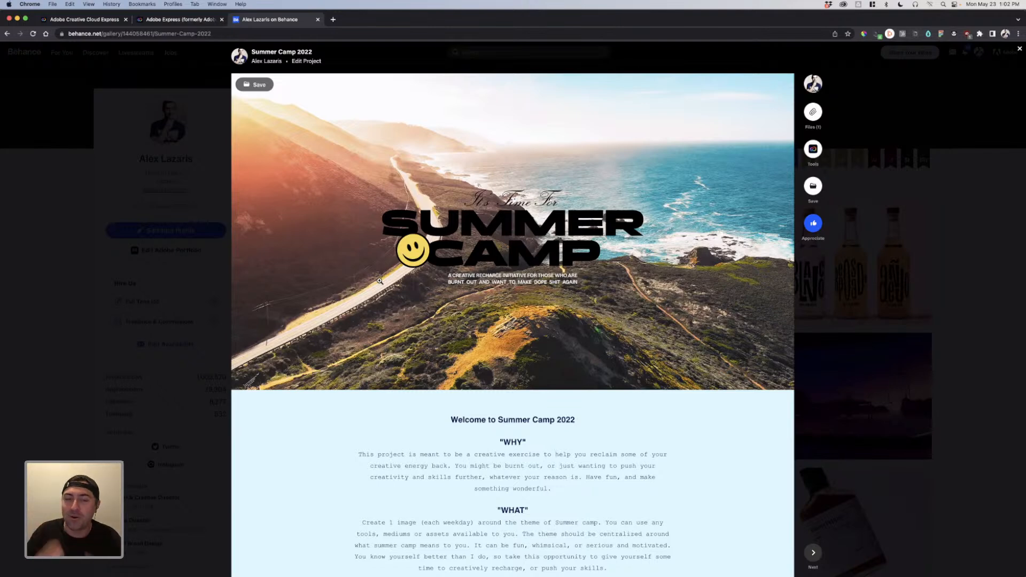
click(155, 33)
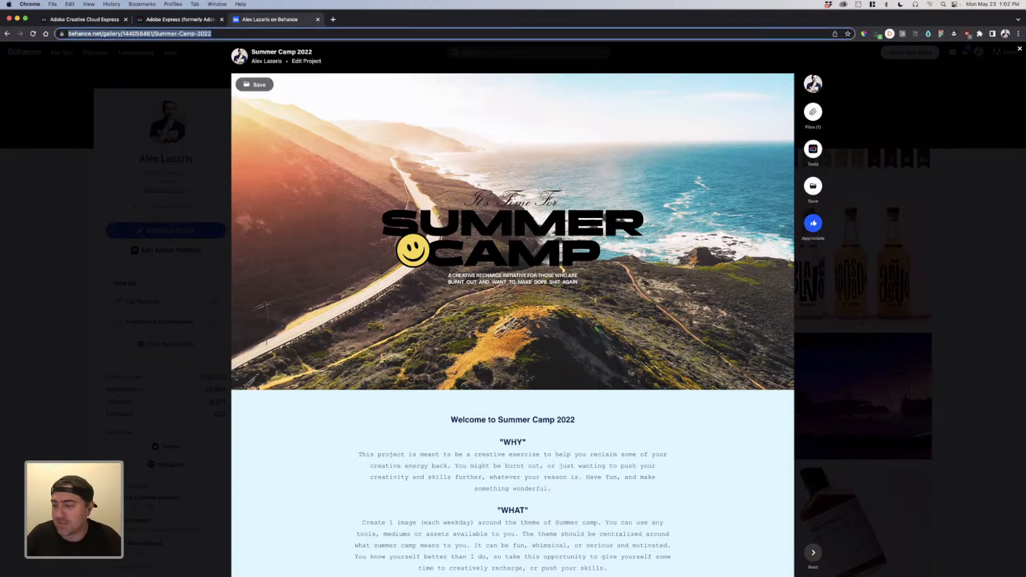
key(super+Tab)
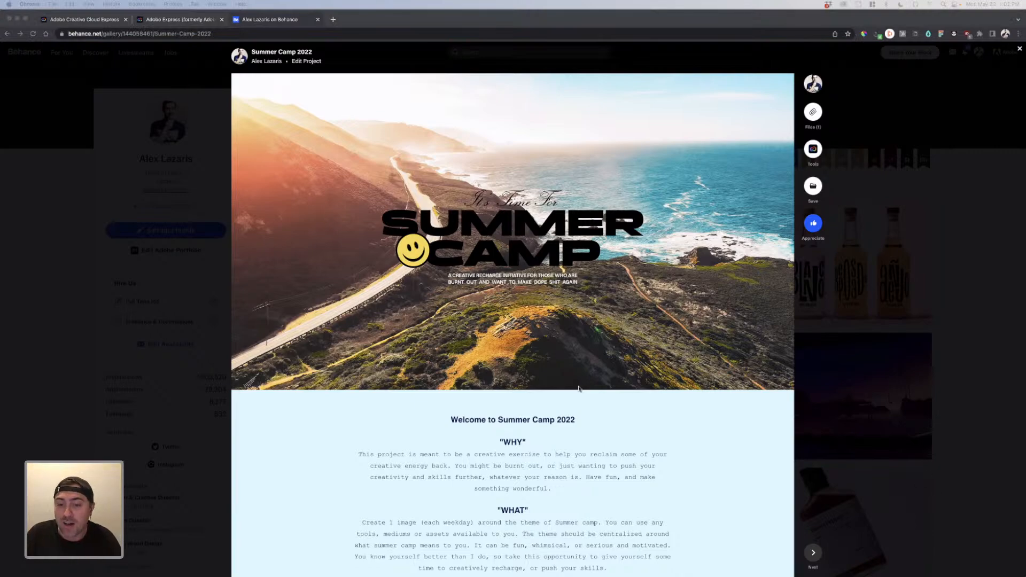
scroll(578, 388, down, 20)
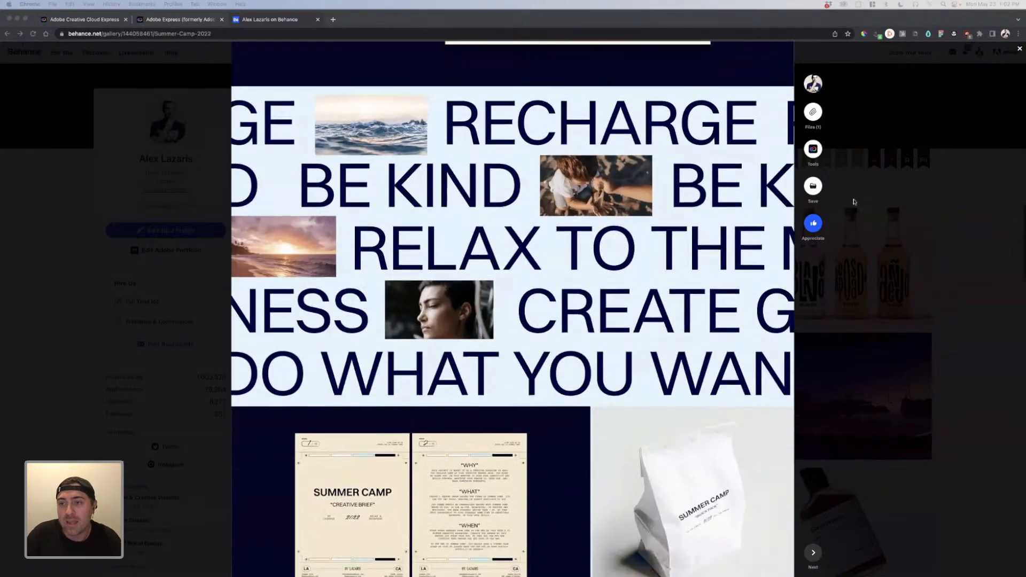
Step: Open the project's Creative Brief source file and read its Why, What and When sections on page 2
click(812, 114)
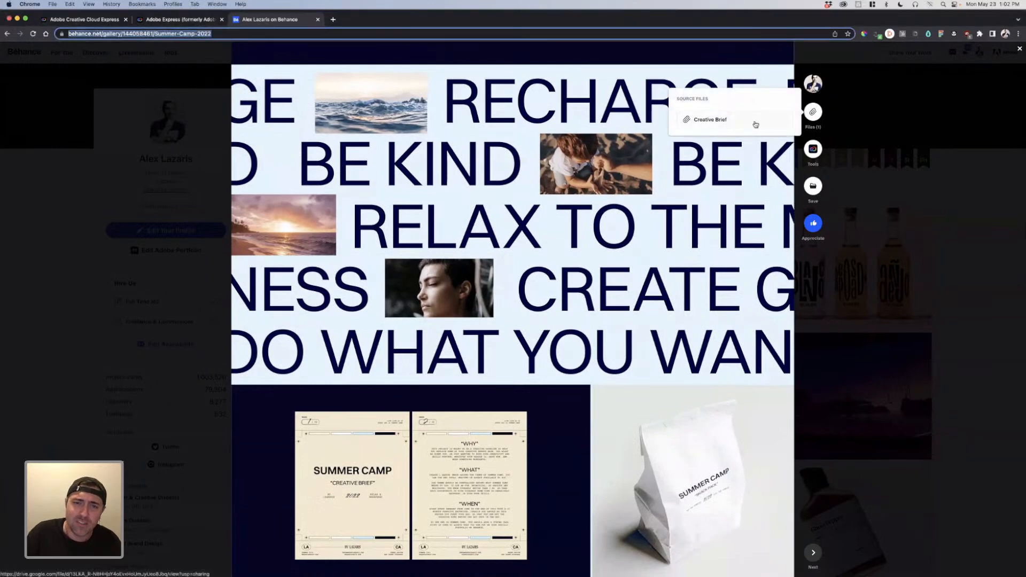
click(755, 125)
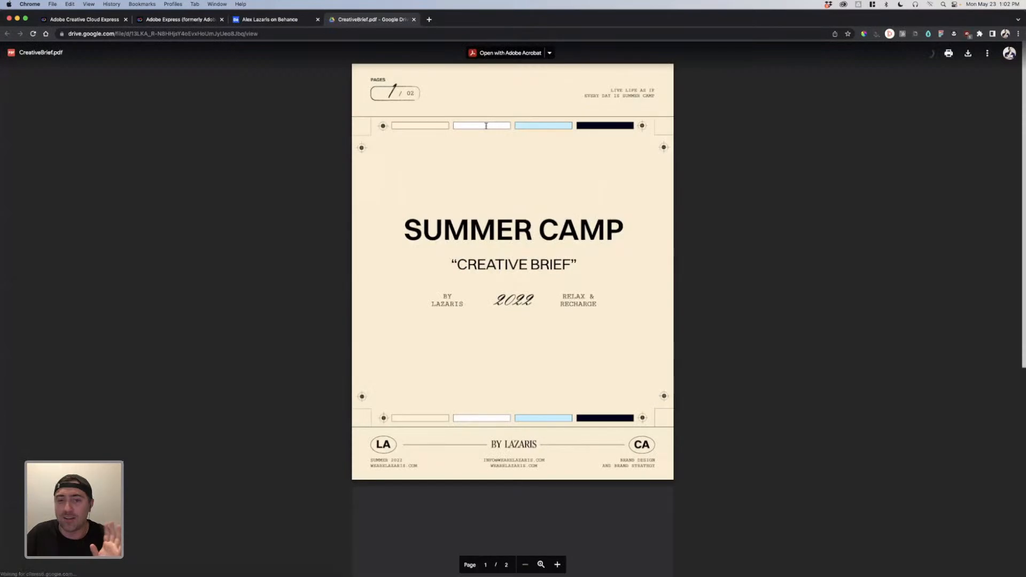
scroll(340, 209, down, 5)
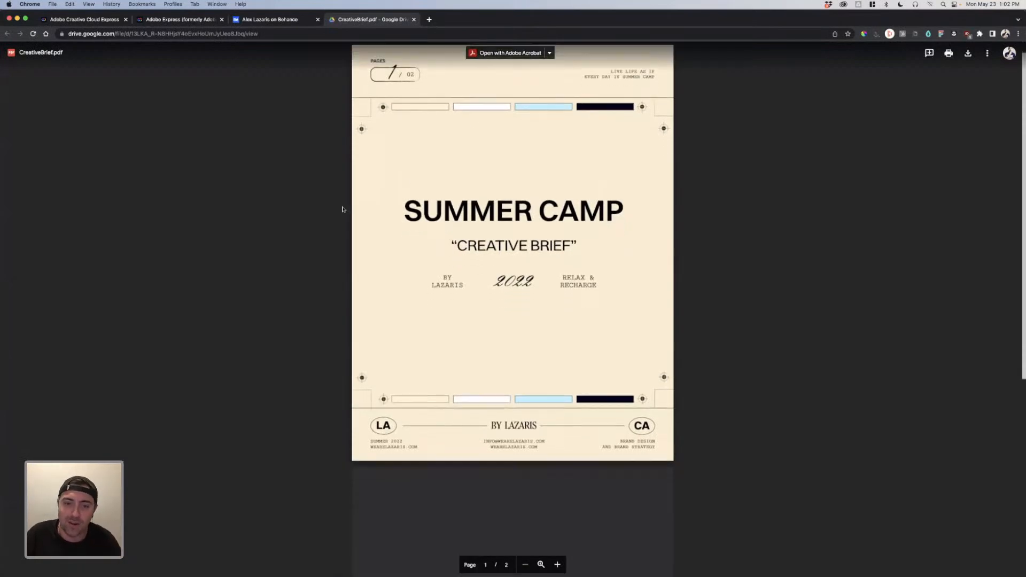
scroll(343, 209, down, 3)
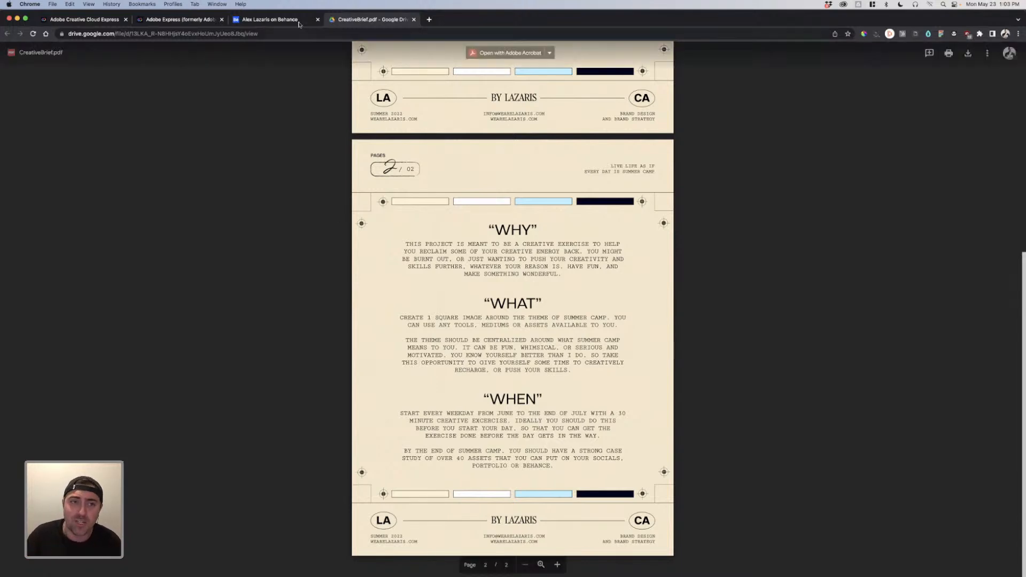
Step: Return to the Summer Camp 2022 Behance project and examine its mockups, flower pattern and photo compositions
click(270, 19)
scroll(497, 247, down, 5)
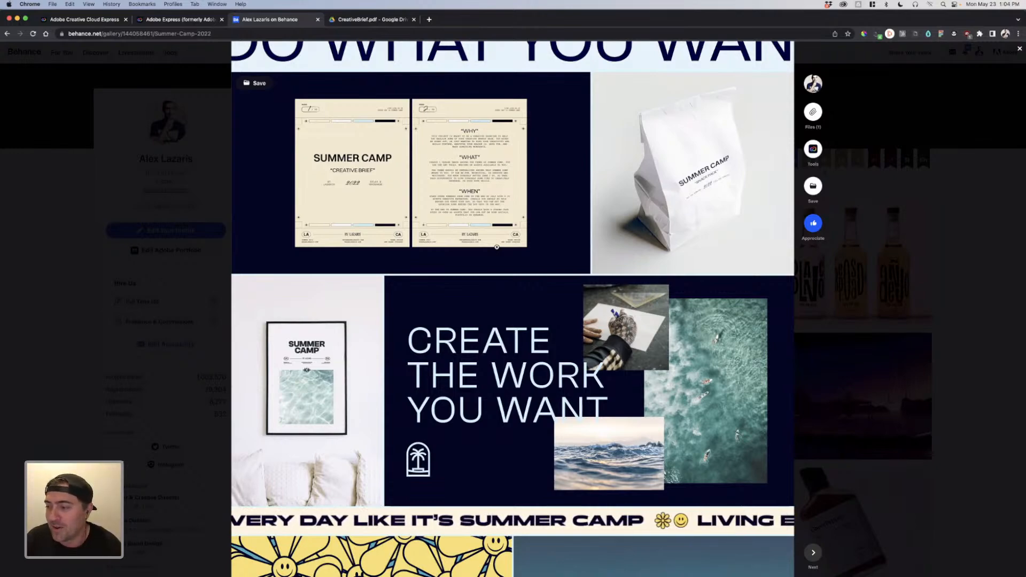
scroll(496, 247, down, 10)
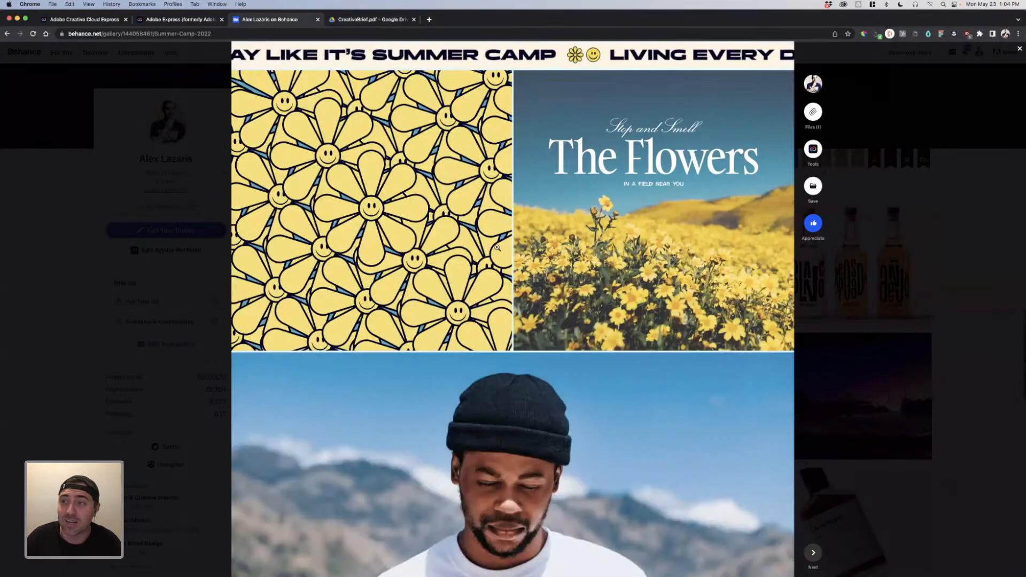
scroll(496, 247, down, 2)
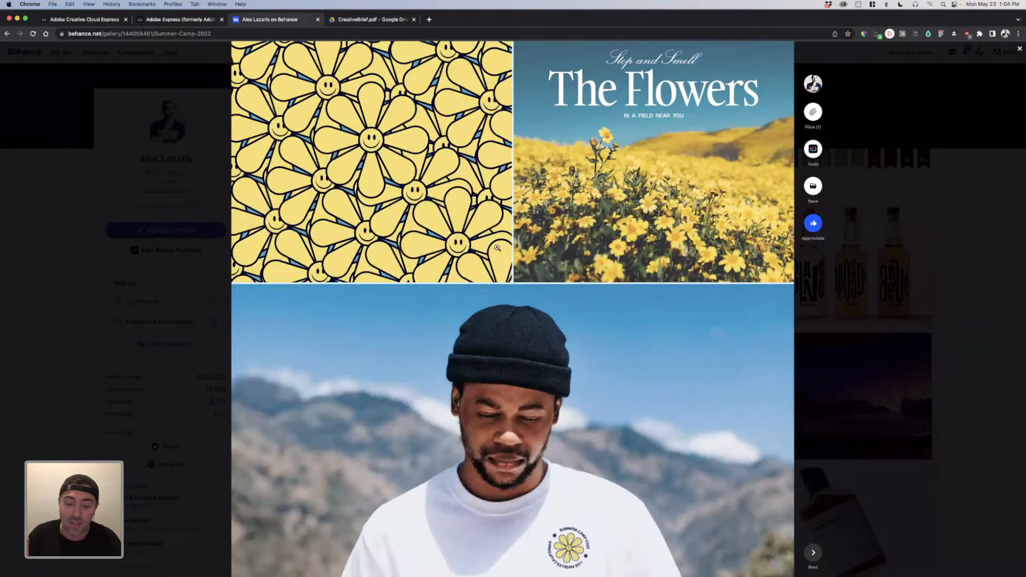
scroll(497, 247, down, 12)
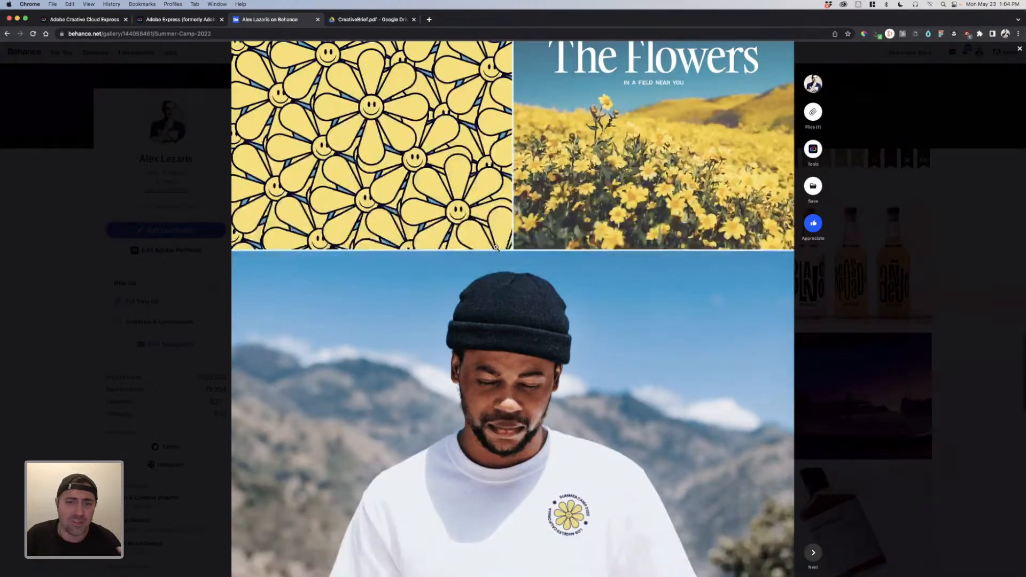
scroll(496, 248, up, 4)
scroll(496, 248, up, 18)
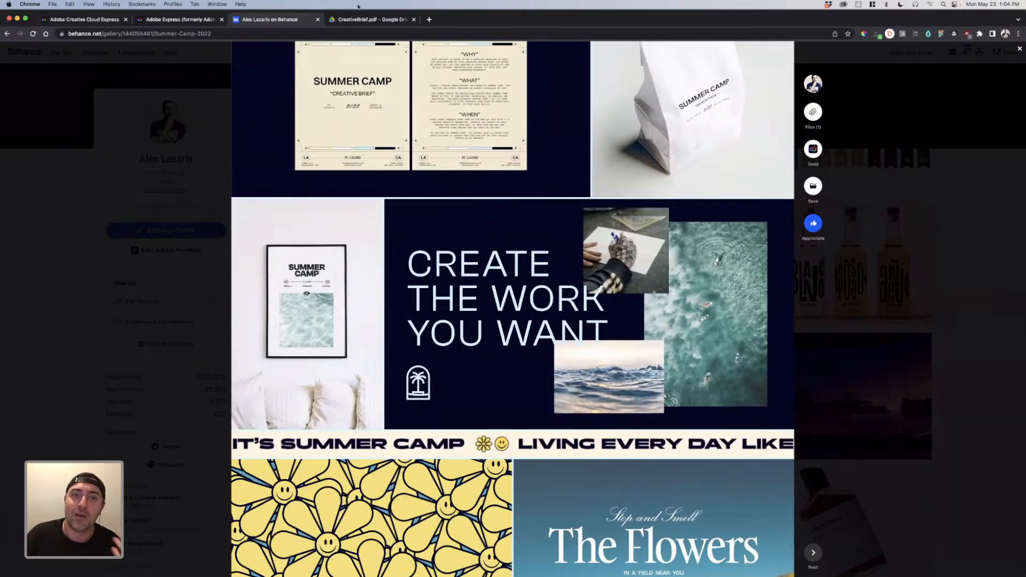
Step: Close the Adobe Express marketing page and switch to the Adobe Creative Cloud Express home page
key(ctrl+Tab)
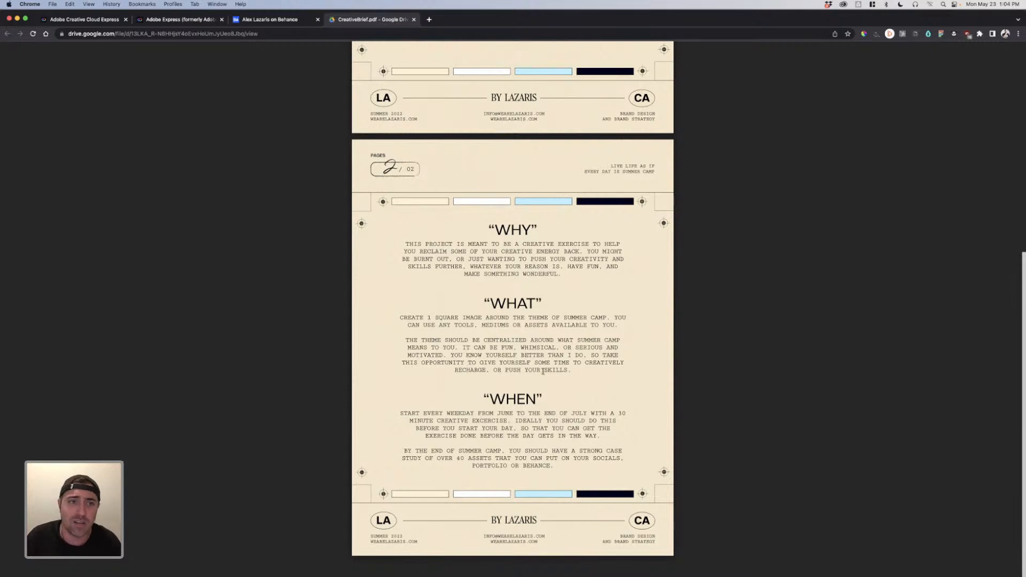
click(221, 19)
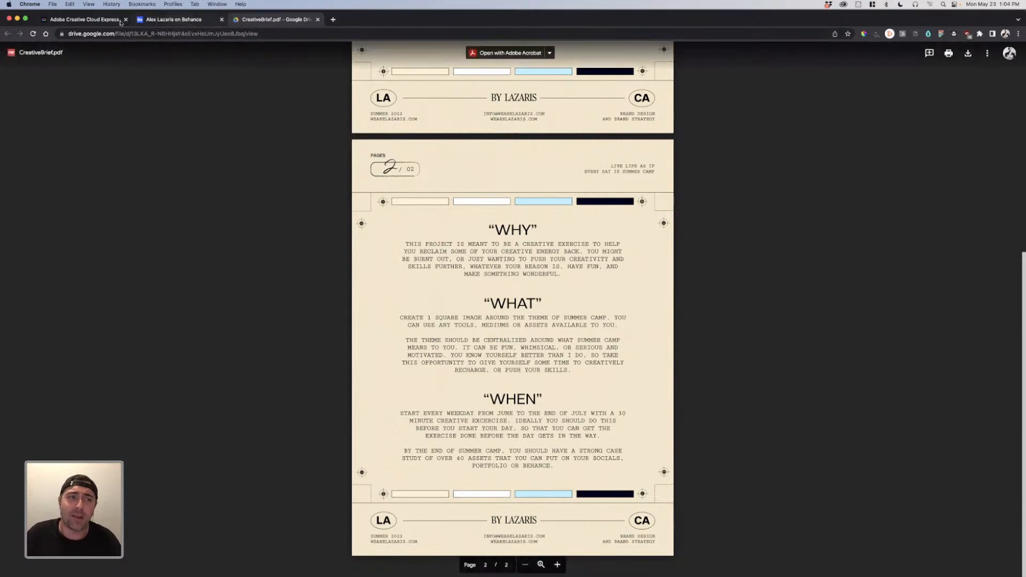
click(84, 20)
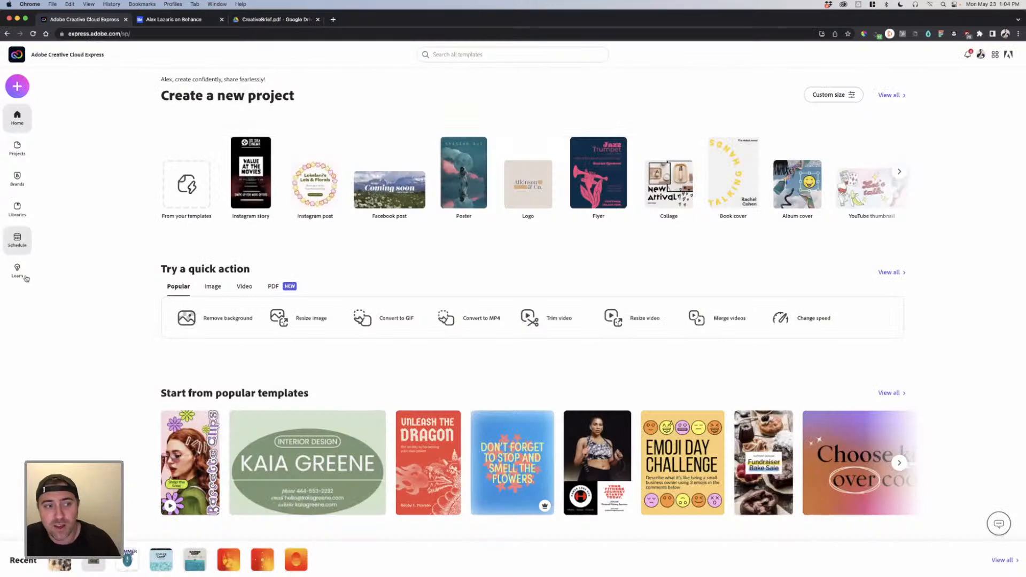
Step: Open the content Schedule calendar, view the form for a new unscheduled post, and close it without adding one
click(24, 246)
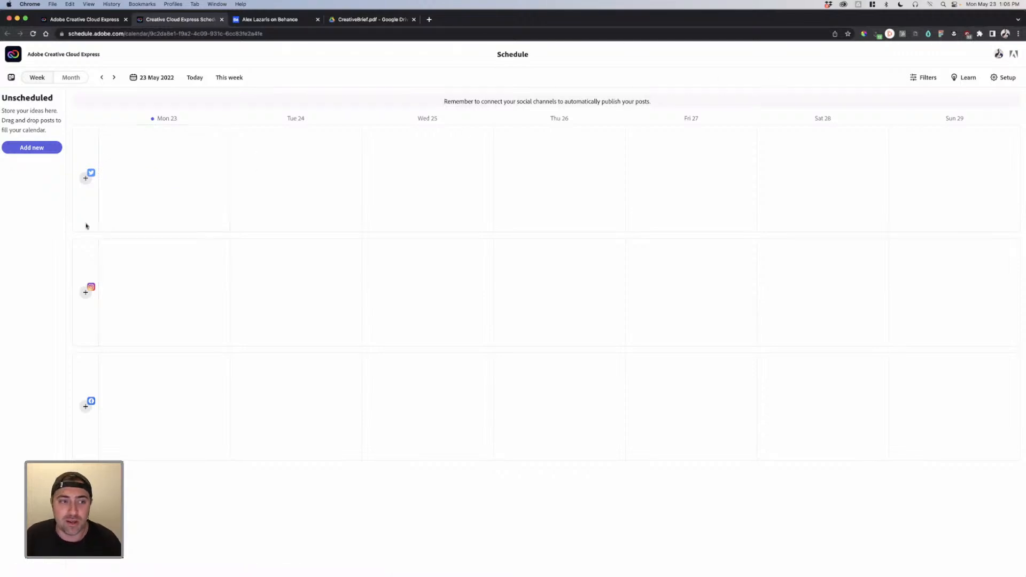
click(32, 148)
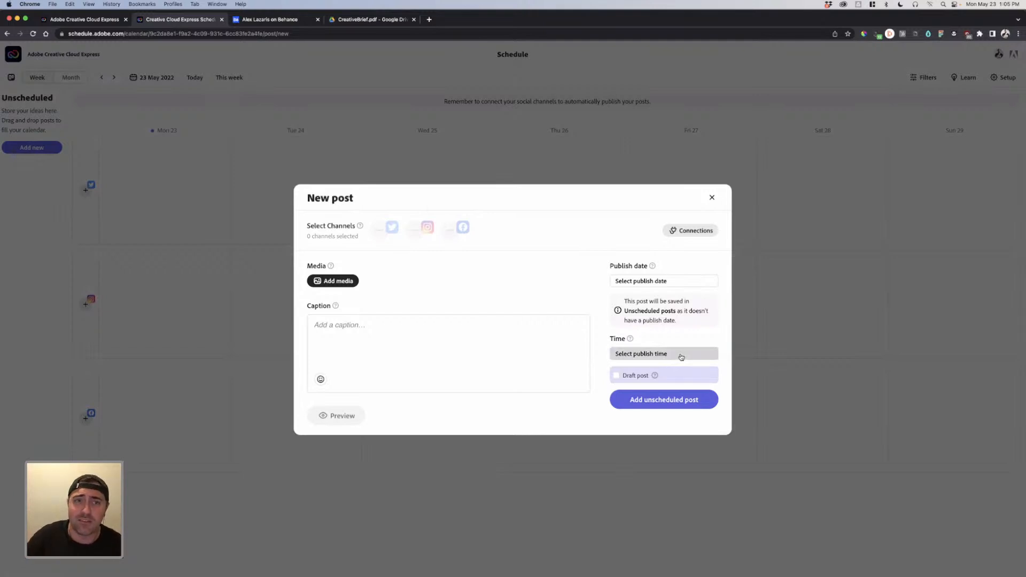
click(711, 197)
Step: Return to the Creative Cloud Express home page and create a blank Instagram story project
click(18, 58)
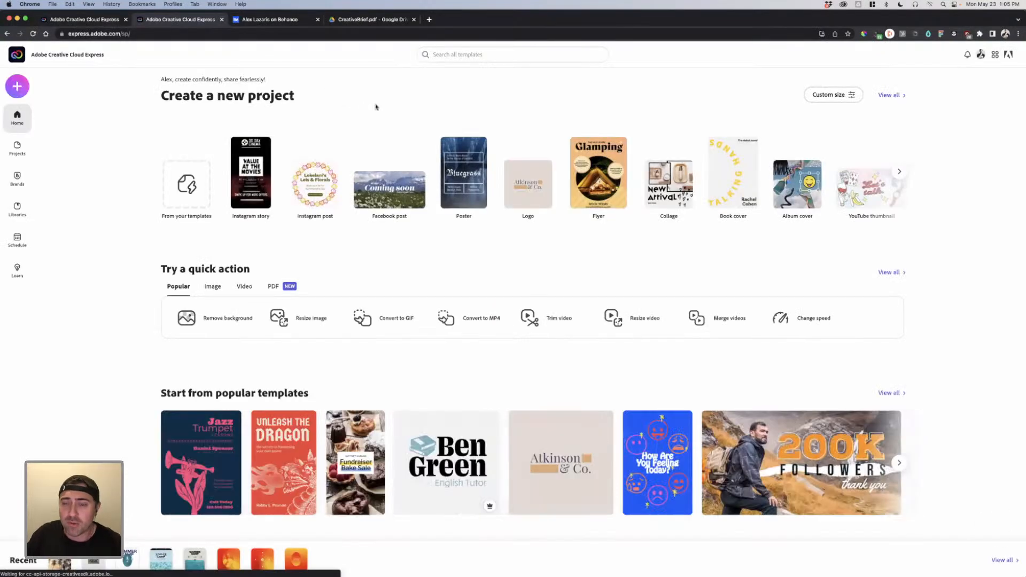
click(15, 89)
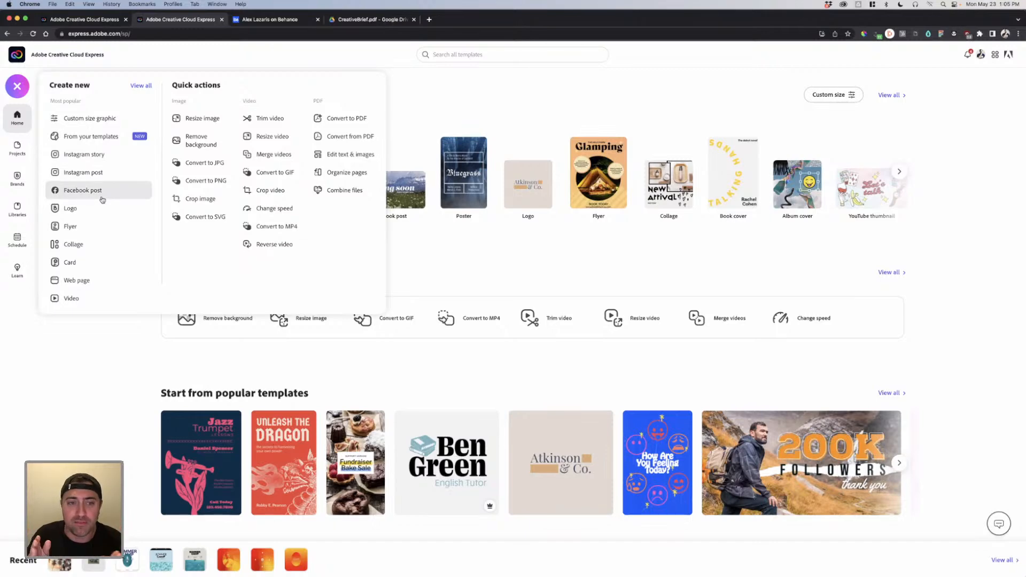
click(82, 155)
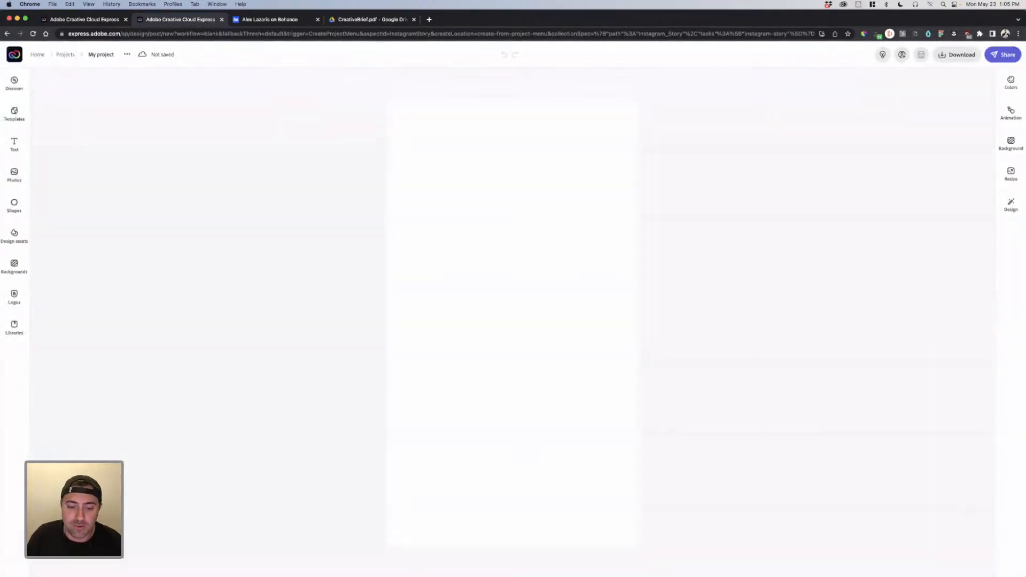
Step: Switch to Illustrator and examine the layouts, logos and color swatches in SummerCamp Explorations.ai
click(492, 566)
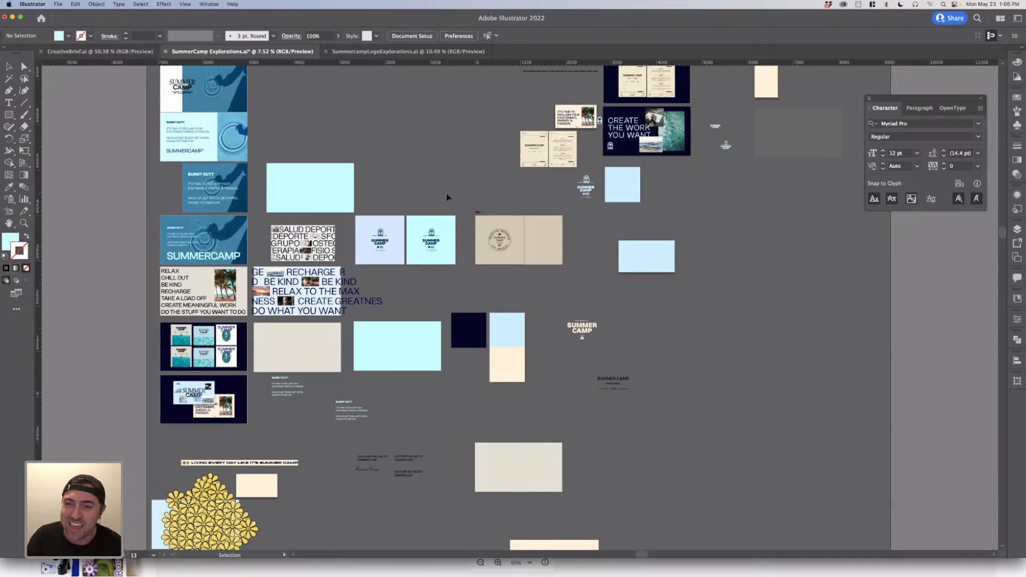
scroll(447, 197, up, 5)
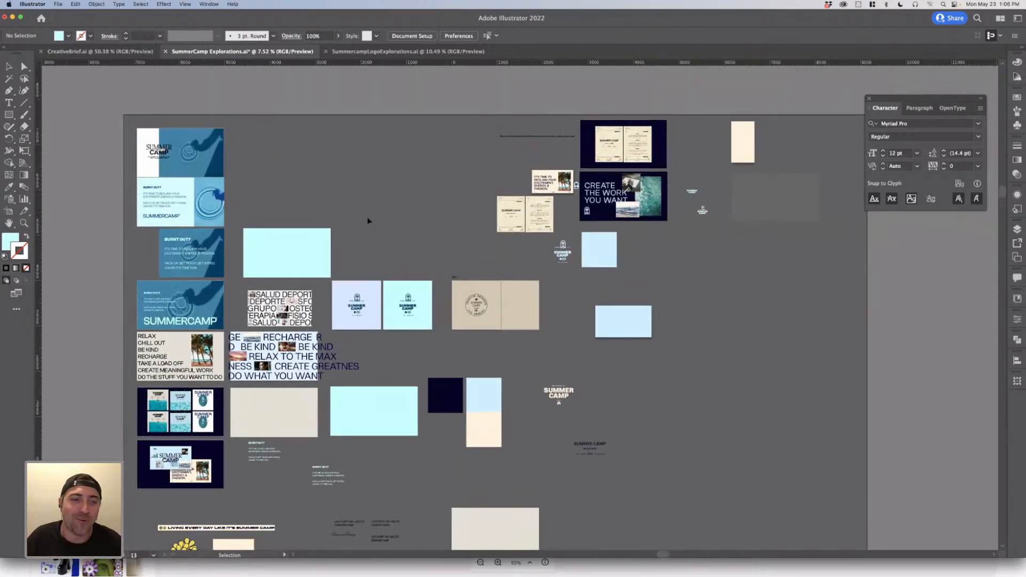
scroll(368, 221, up, 3)
scroll(368, 220, up, 3)
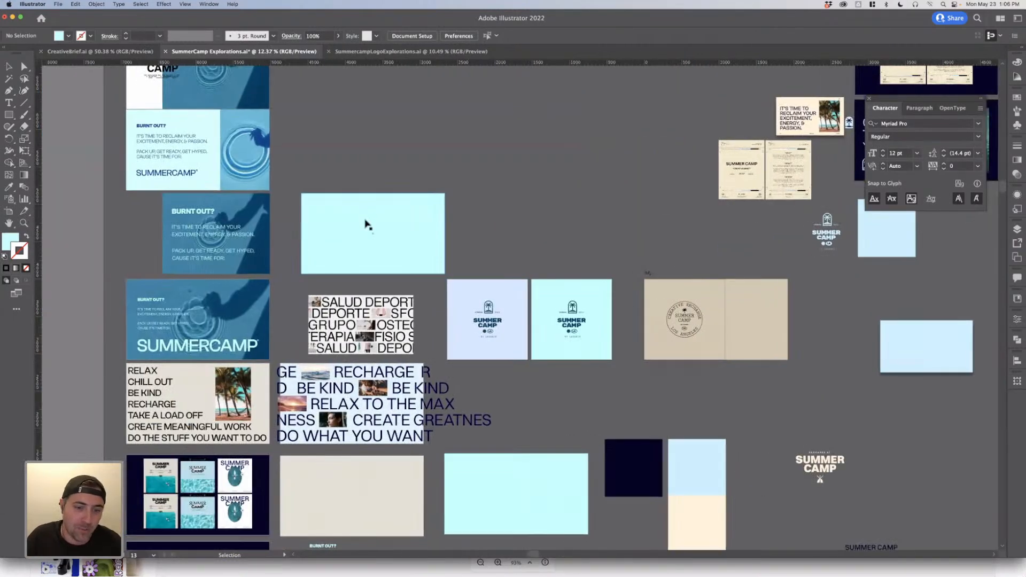
scroll(367, 224, down, 8)
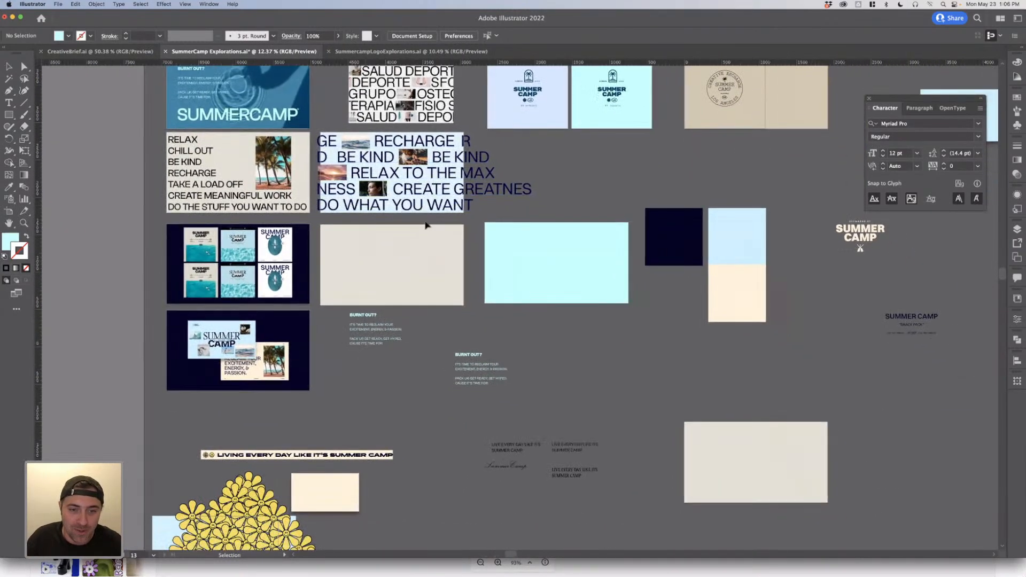
scroll(426, 225, down, 1)
scroll(430, 222, up, 2)
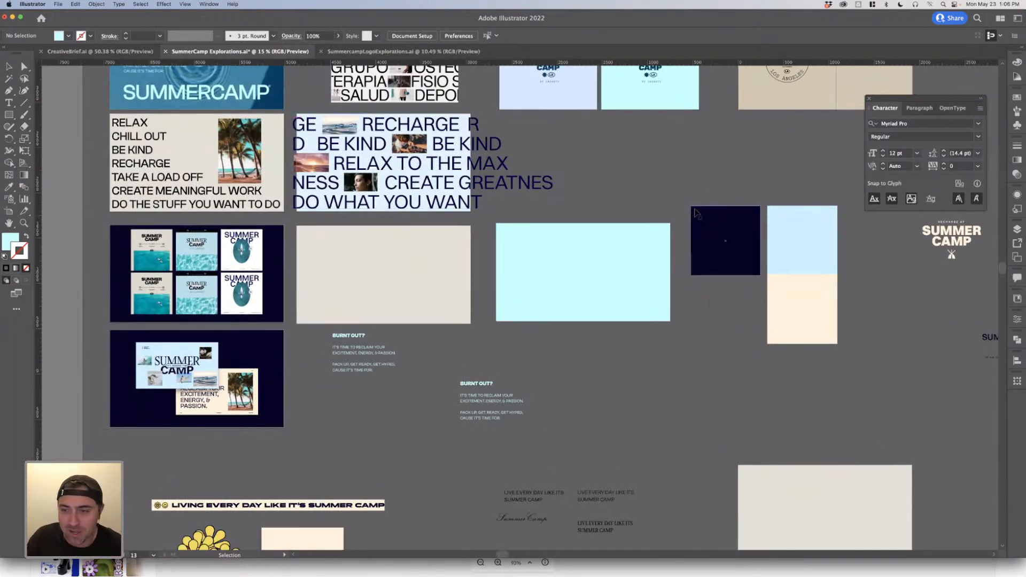
Step: Open the CreativeBrief.ai document and move the semi-transparent texture image over the two brief pages
click(101, 52)
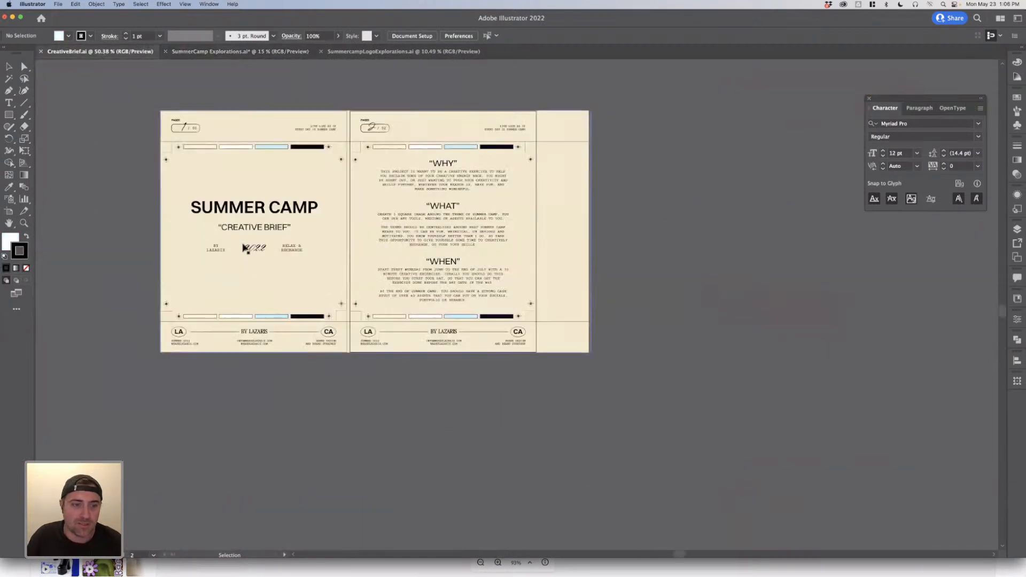
scroll(298, 291, up, 3)
key(super+v)
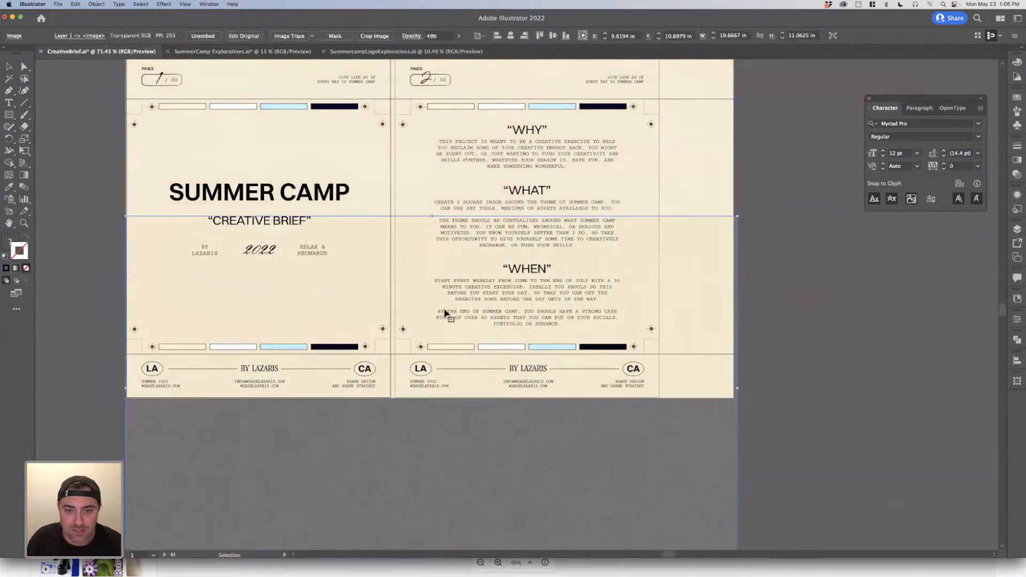
drag(695, 435, 696, 288)
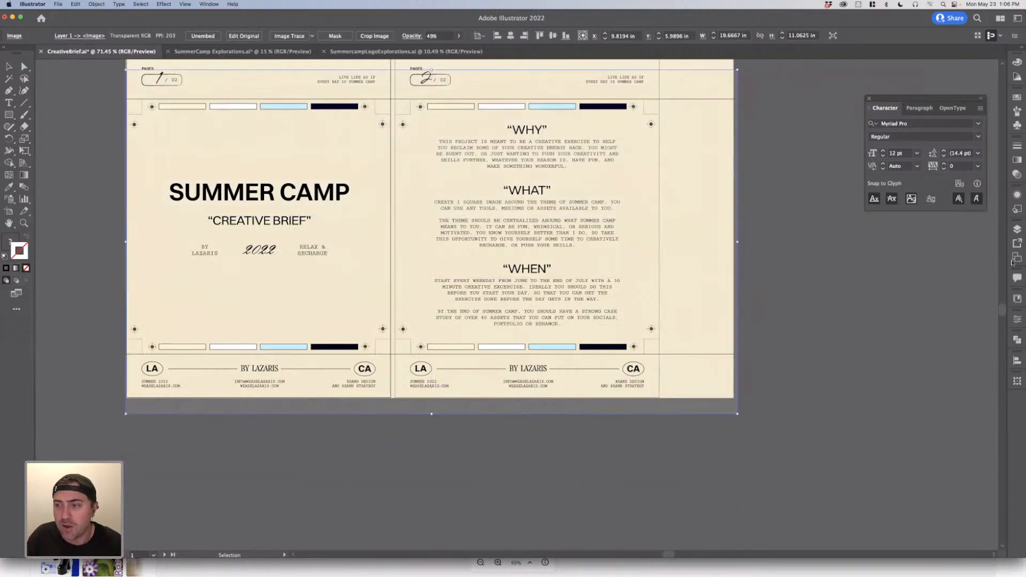
Step: Show the Creative Cloud libraries, browse the list of all libraries, and open the Summer Camp 22 library
click(1017, 298)
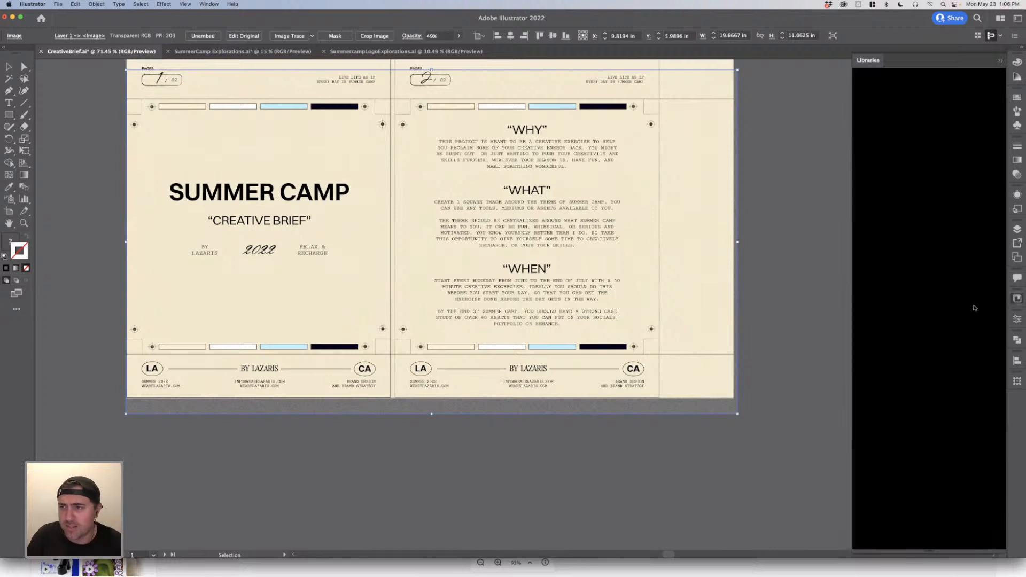
click(1014, 301)
click(1014, 301)
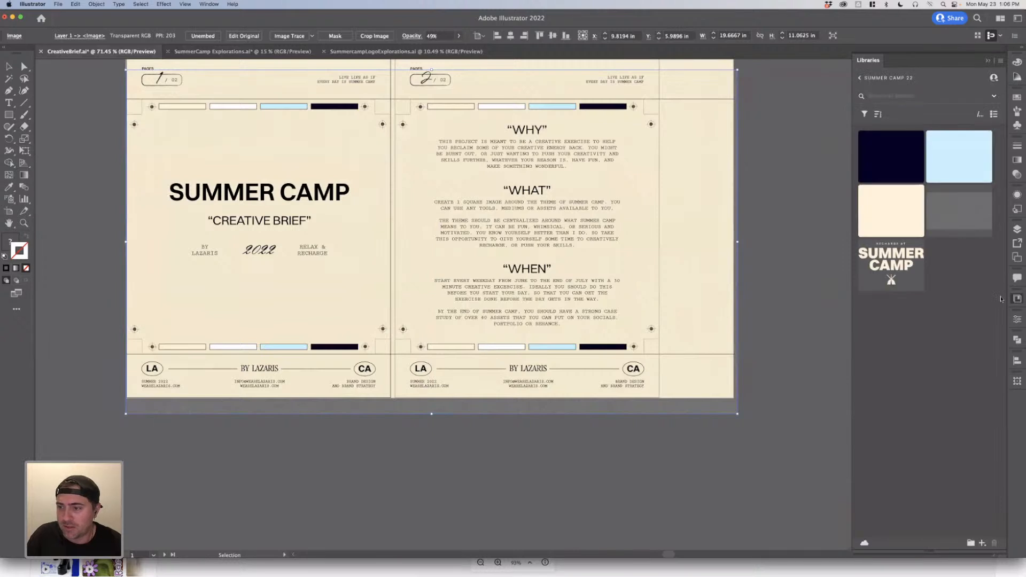
click(860, 78)
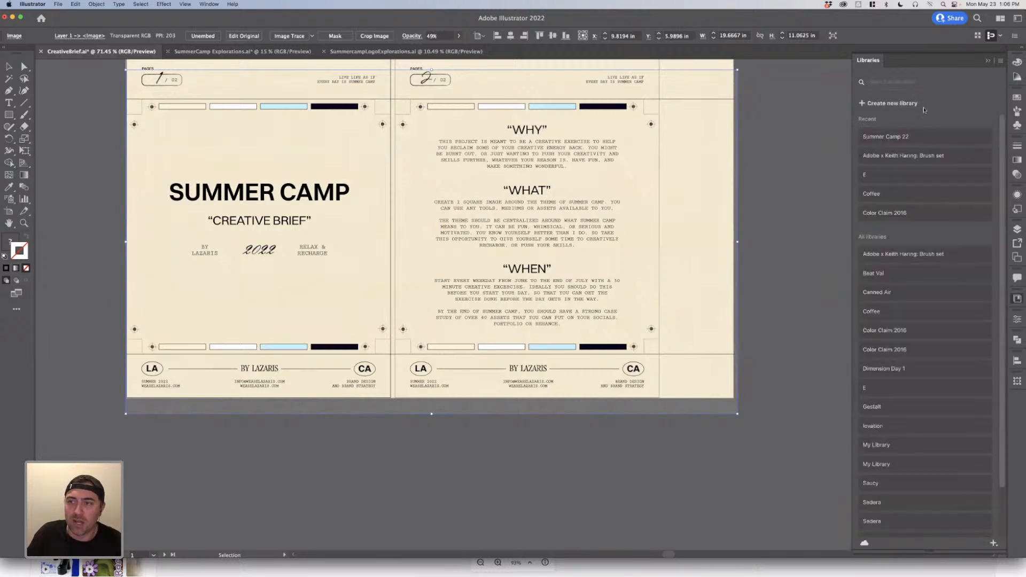
click(887, 135)
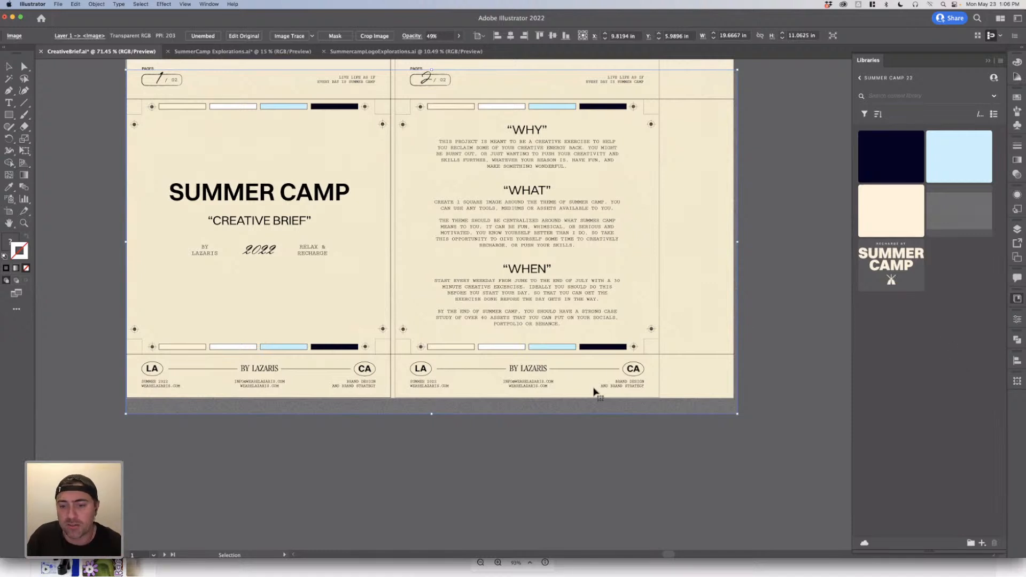
Step: Move the texture image down so that it extends below the brief pages
drag(593, 418, 600, 486)
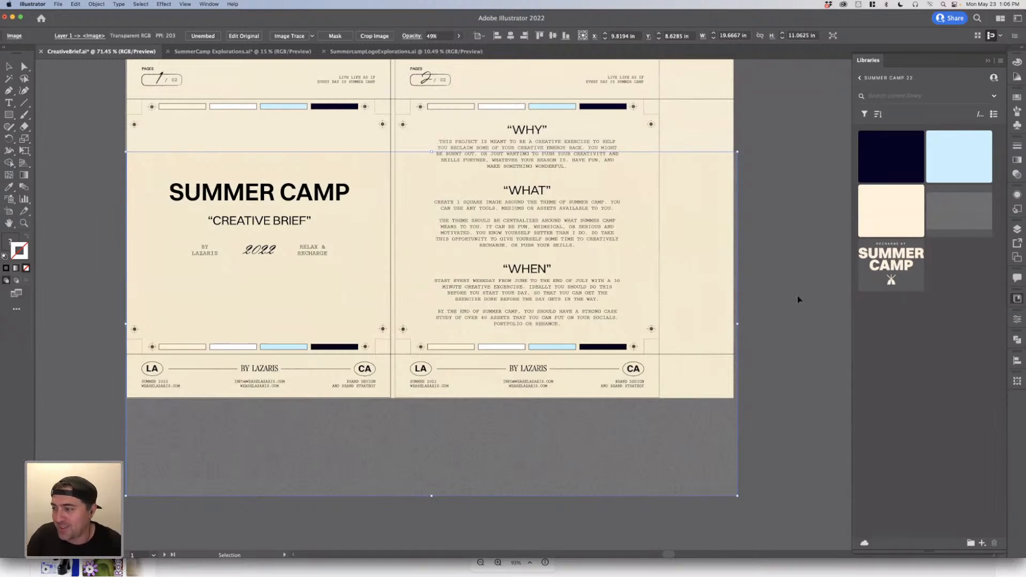
Step: Deselect the texture image and point out the navy, light blue and cream color squares in SummerCamp Explorations.ai
click(777, 255)
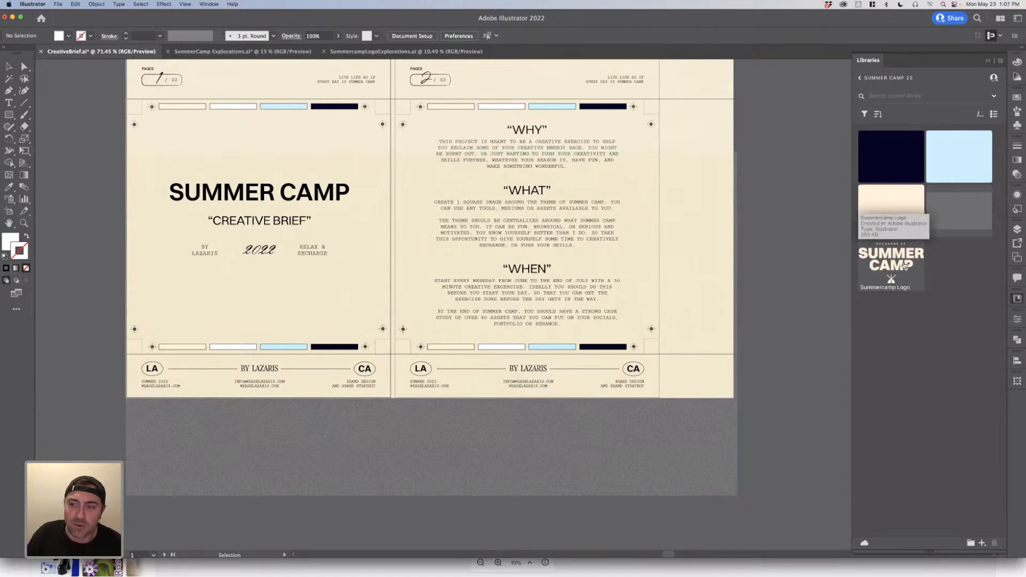
click(238, 51)
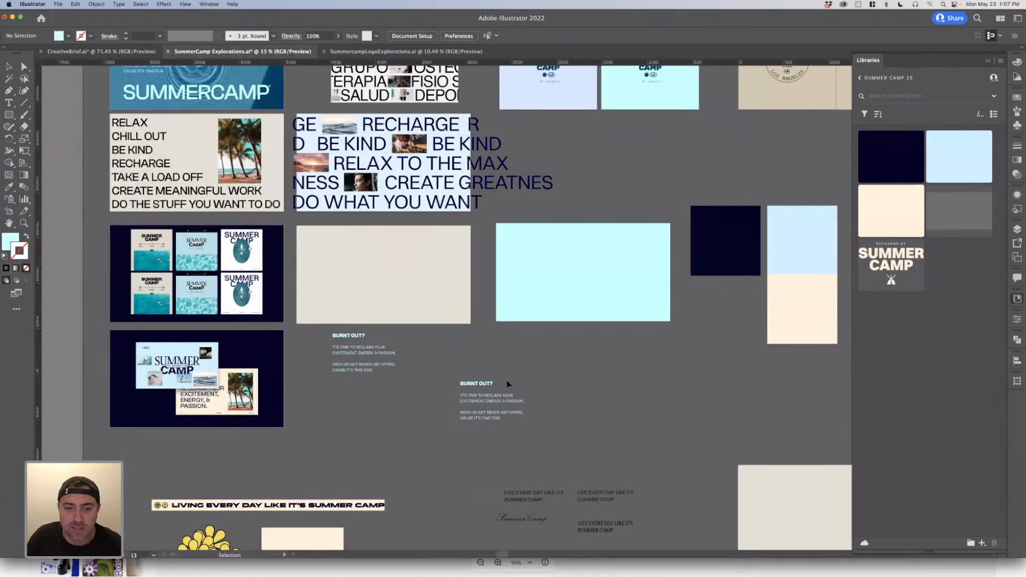
scroll(510, 382, up, 5)
scroll(511, 382, right, 3)
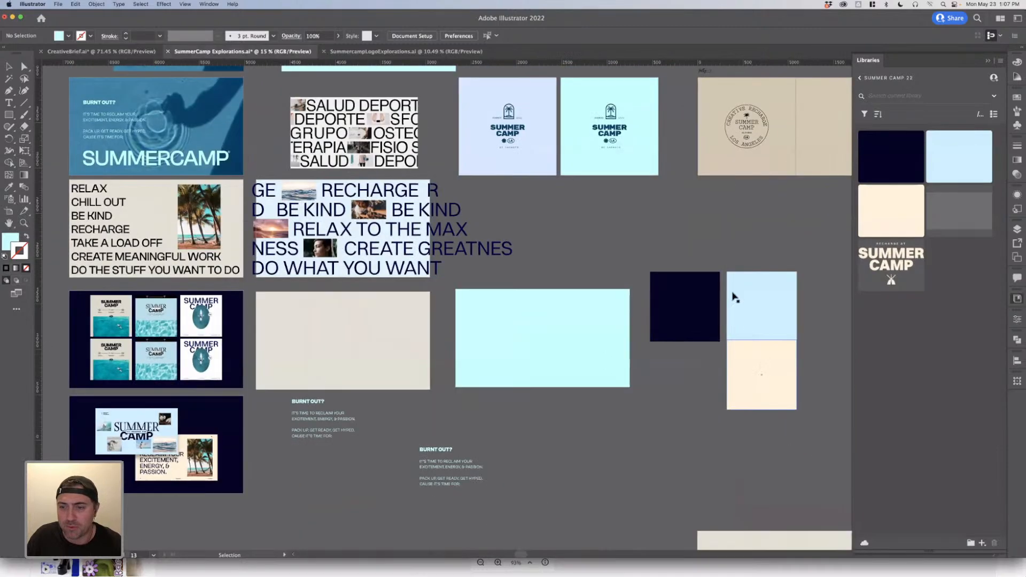
scroll(716, 293, right, 2)
shift+click(668, 297)
shift+click(725, 299)
shift+click(732, 371)
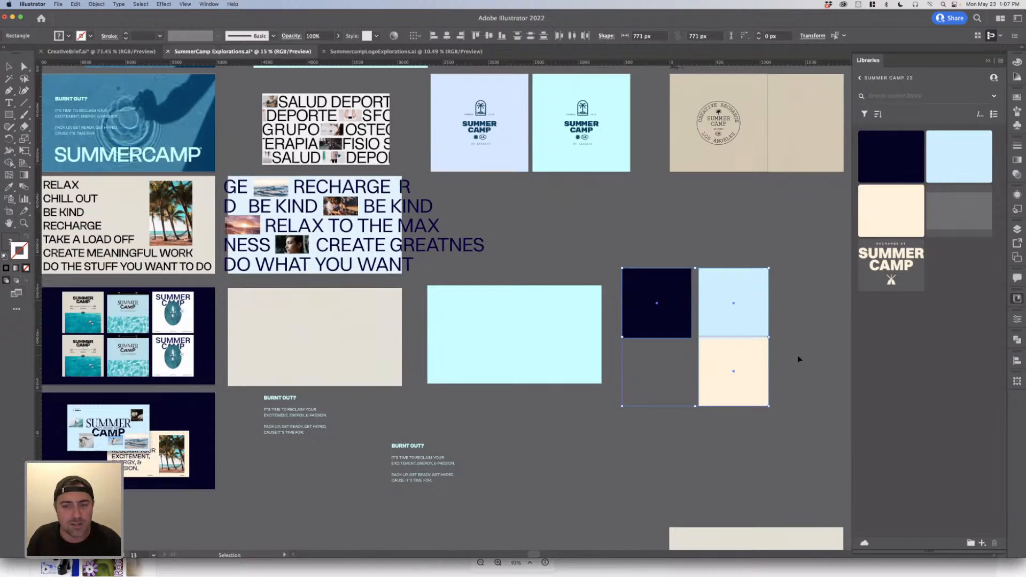
click(807, 365)
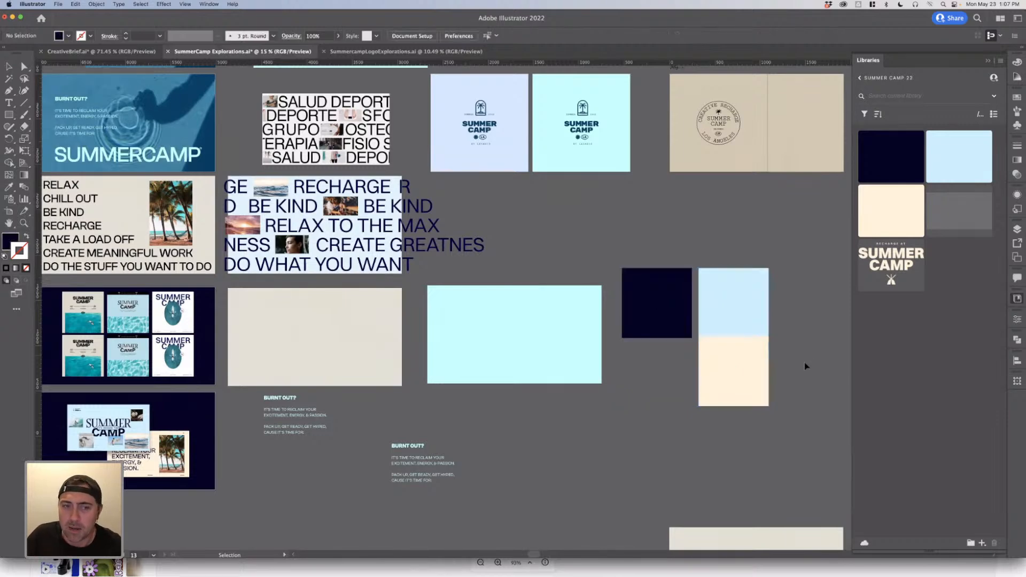
Step: Examine the logo variations across the SummercampLogoExplorations.ai document
scroll(587, 213, left, 2)
click(383, 51)
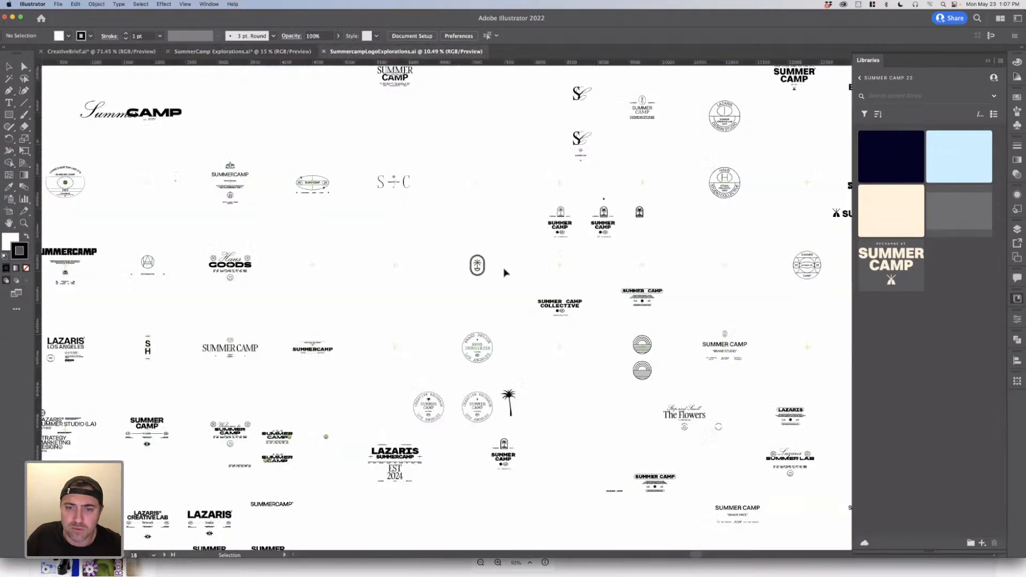
scroll(545, 368, down, 2)
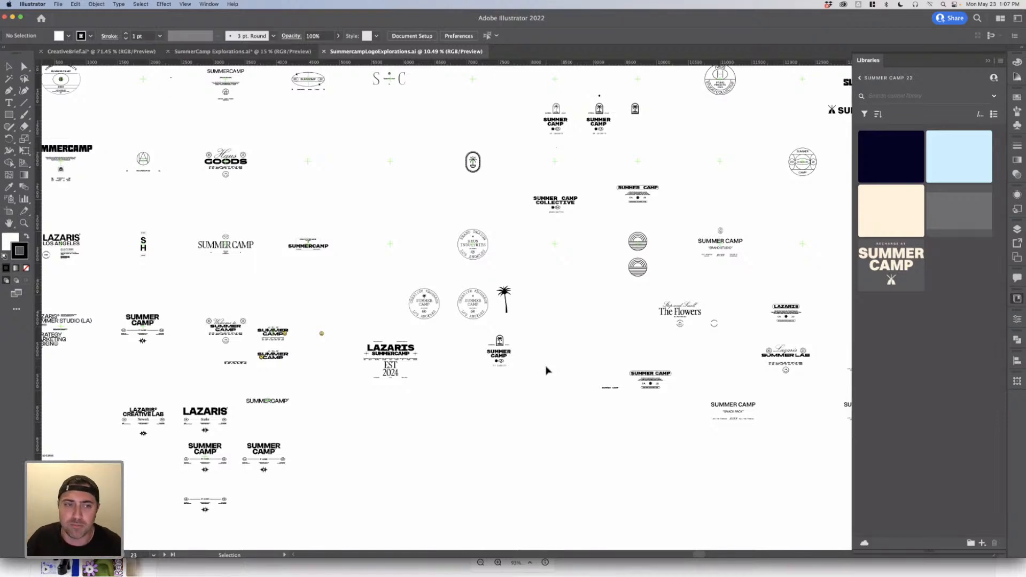
scroll(545, 370, up, 2)
scroll(545, 369, left, 4)
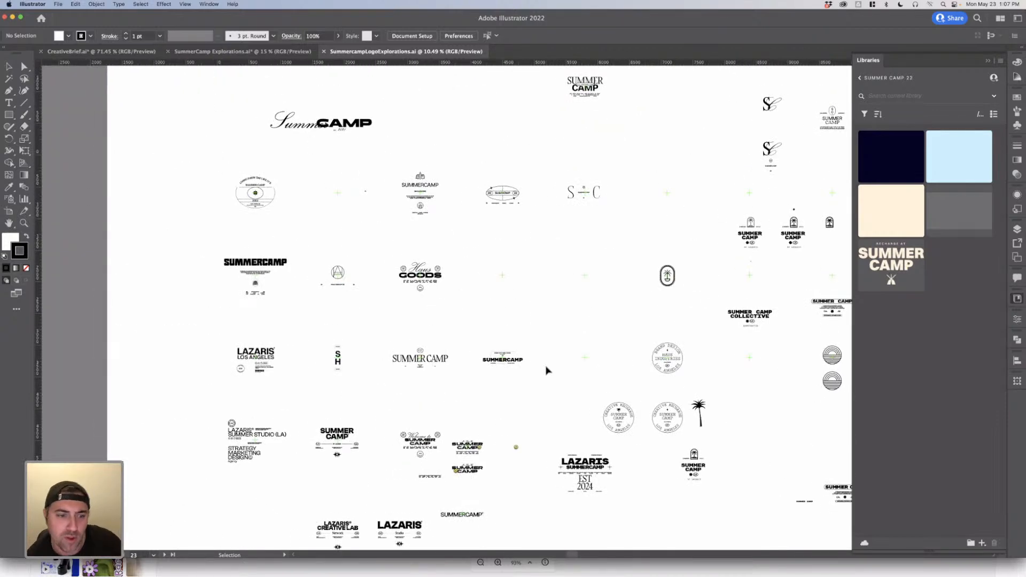
scroll(545, 369, down, 5)
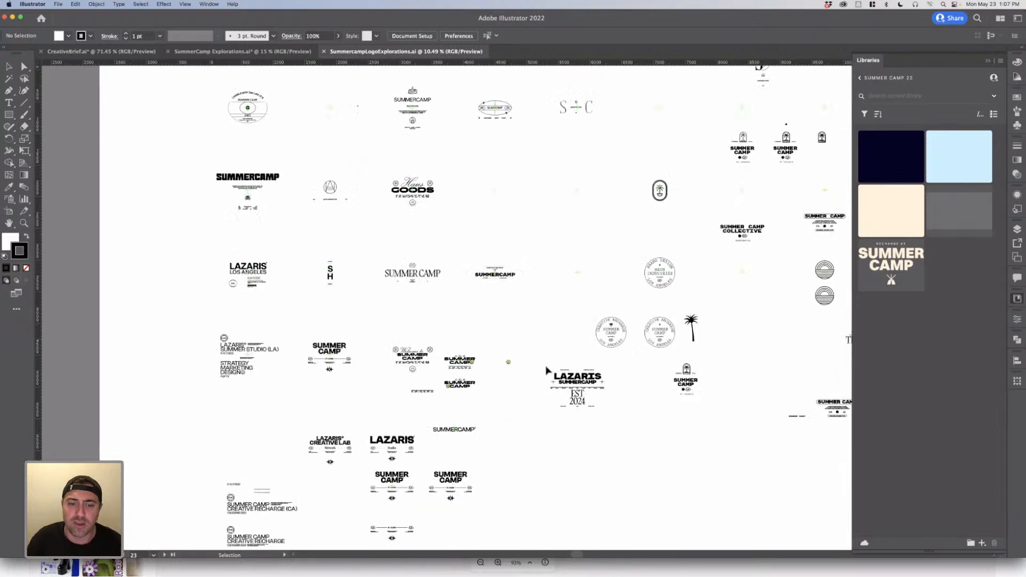
scroll(482, 354, up, 3)
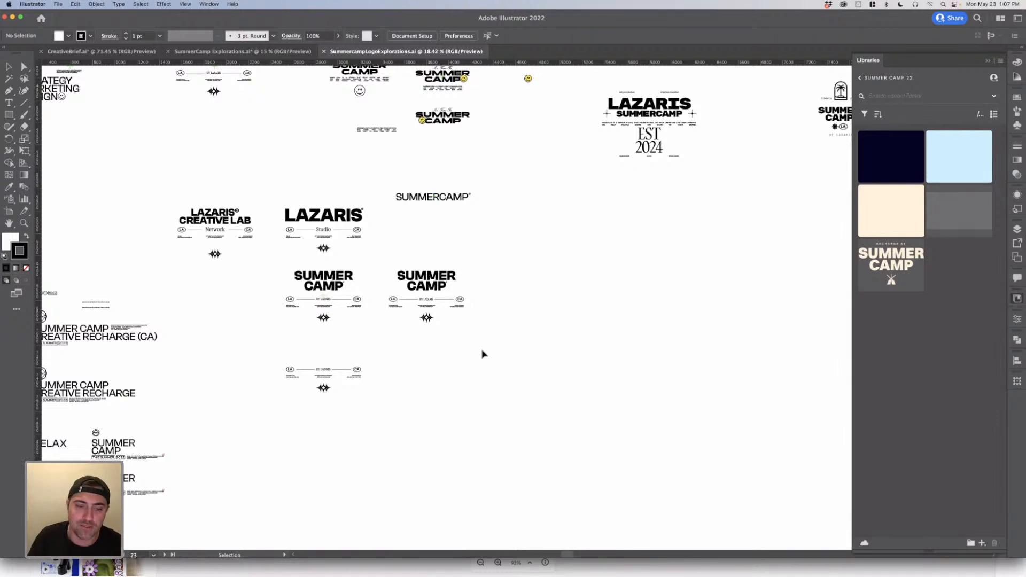
scroll(684, 355, right, 4)
scroll(684, 354, up, 2)
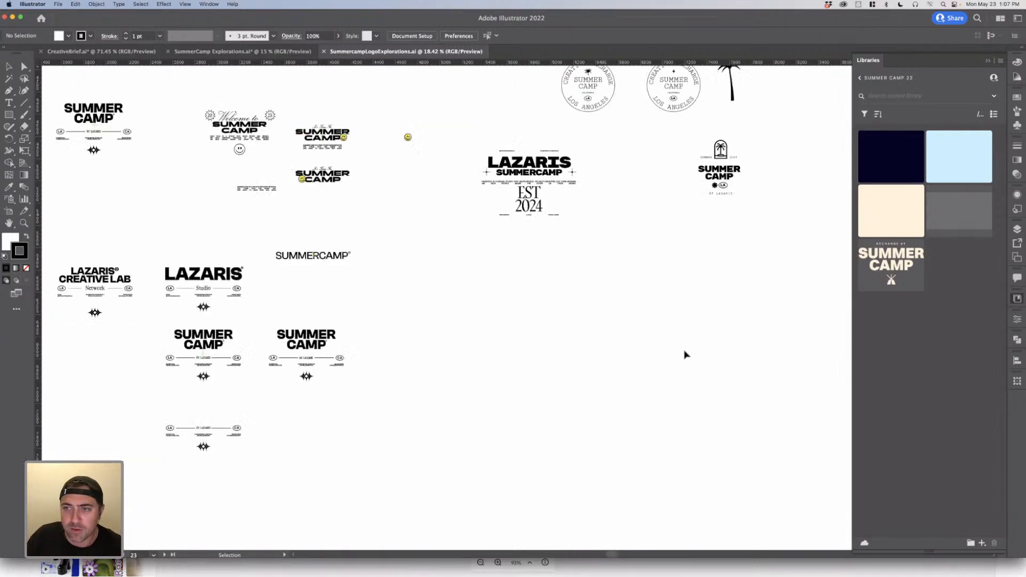
Step: Return to SummerCamp Explorations.ai and select only the circular Creative Recharge Summer Camp badge, without its tan background rectangles
click(270, 53)
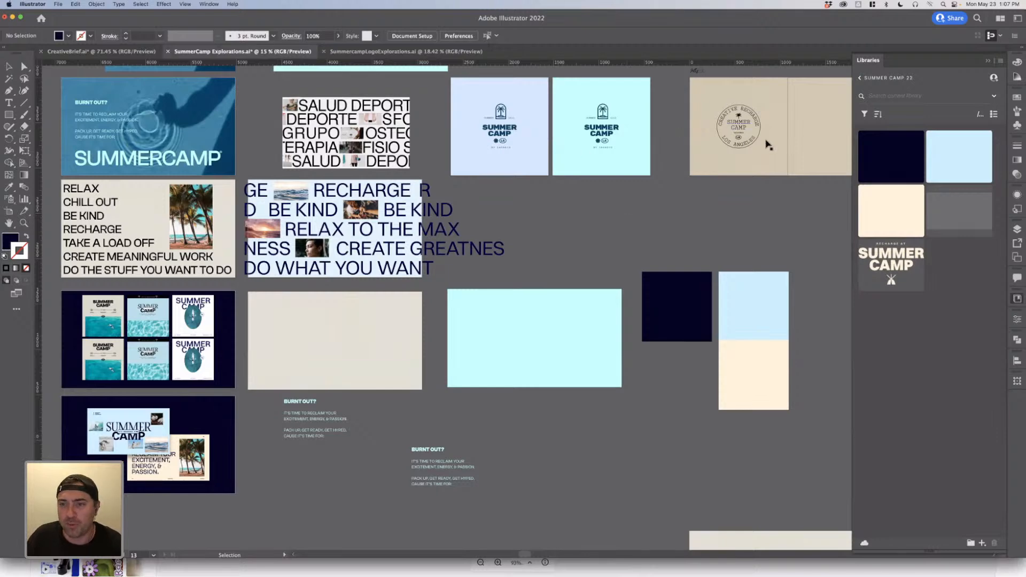
scroll(761, 193, up, 2)
scroll(757, 208, up, 2)
scroll(756, 209, right, 3)
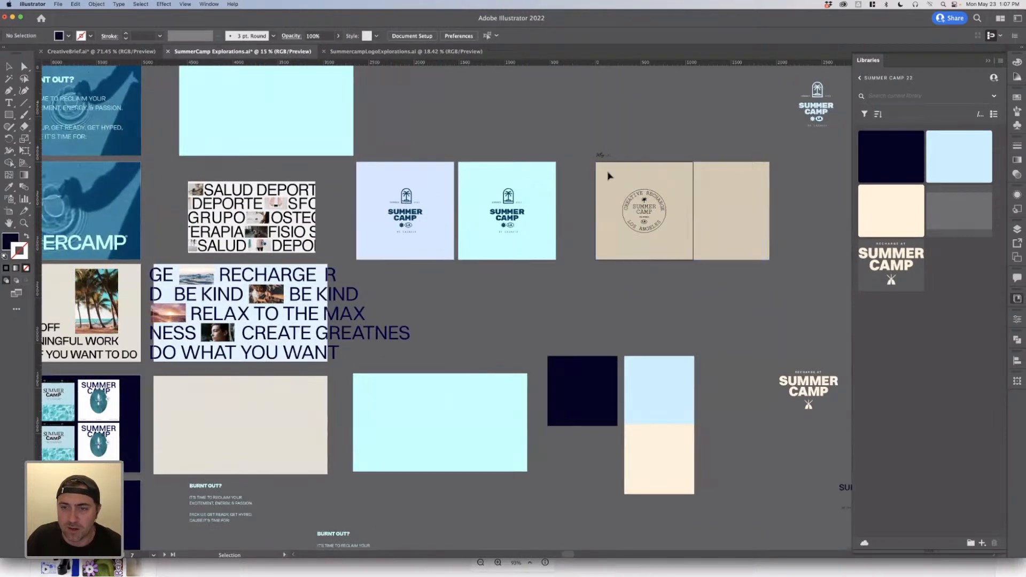
click(614, 182)
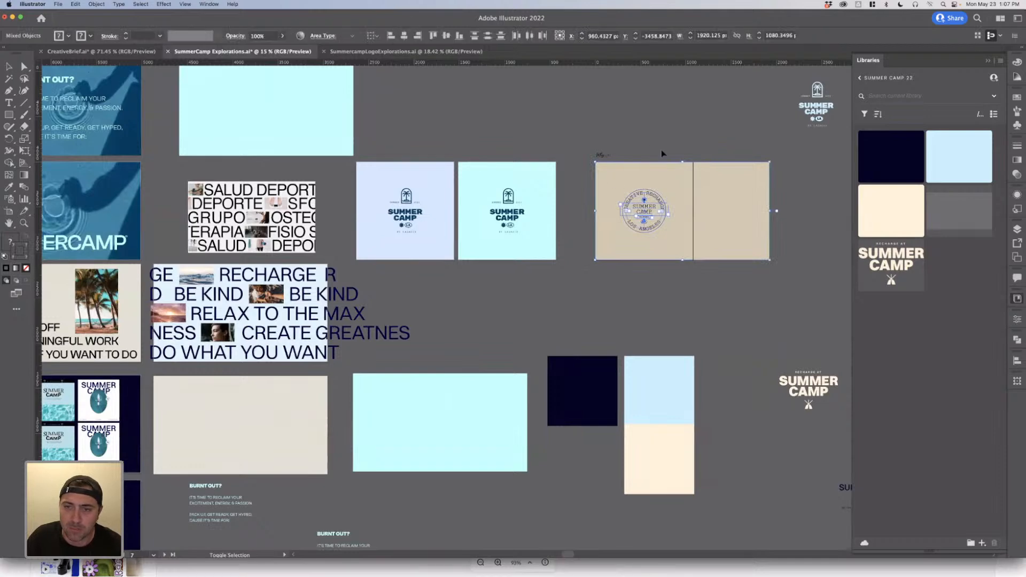
click(659, 159)
click(603, 179)
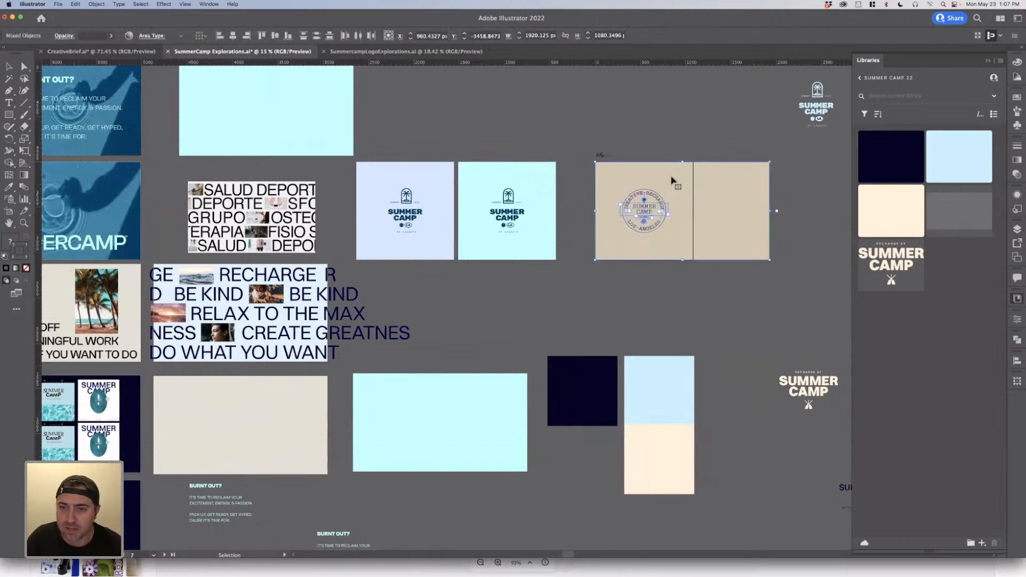
click(751, 298)
click(614, 177)
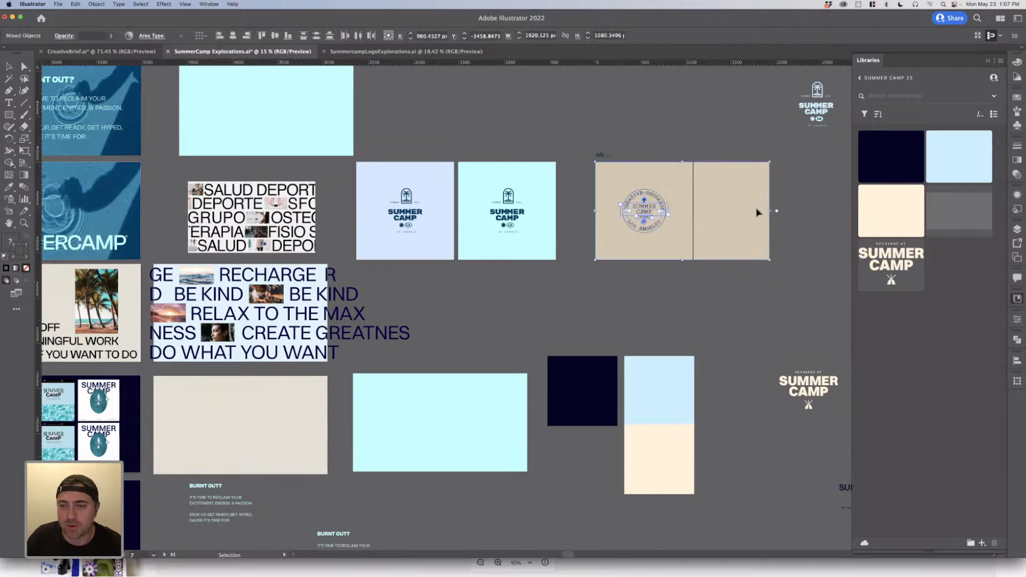
shift+click(741, 230)
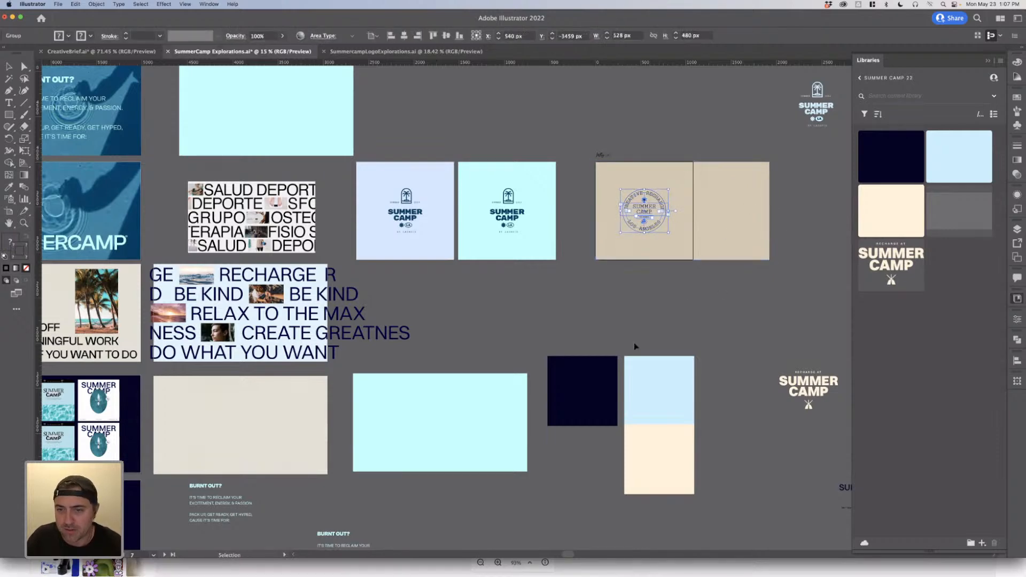
Step: Add the selected badge to the Summer Camp 22 library as a graphic named Badge1
click(982, 544)
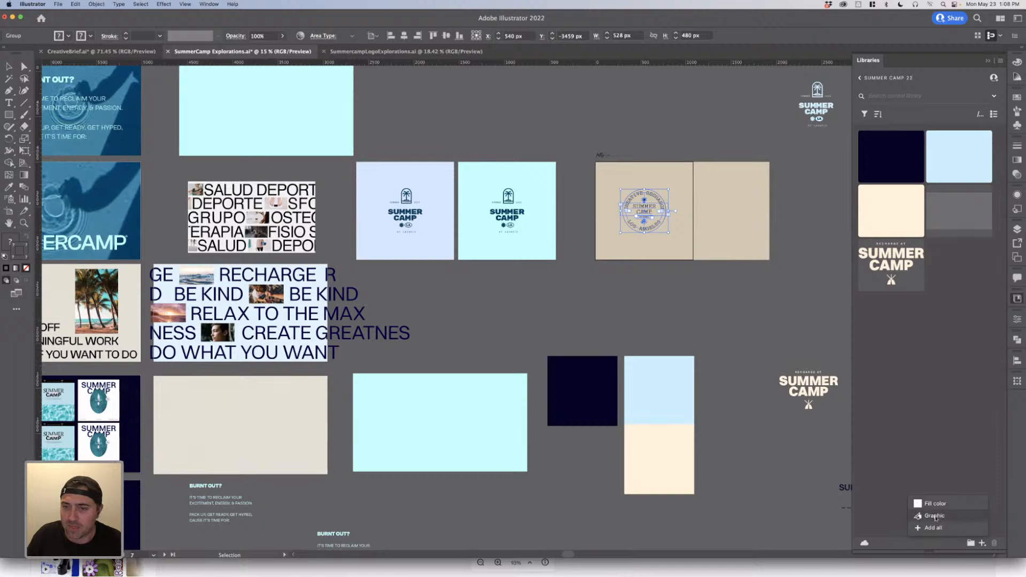
click(934, 516)
double_click(936, 233)
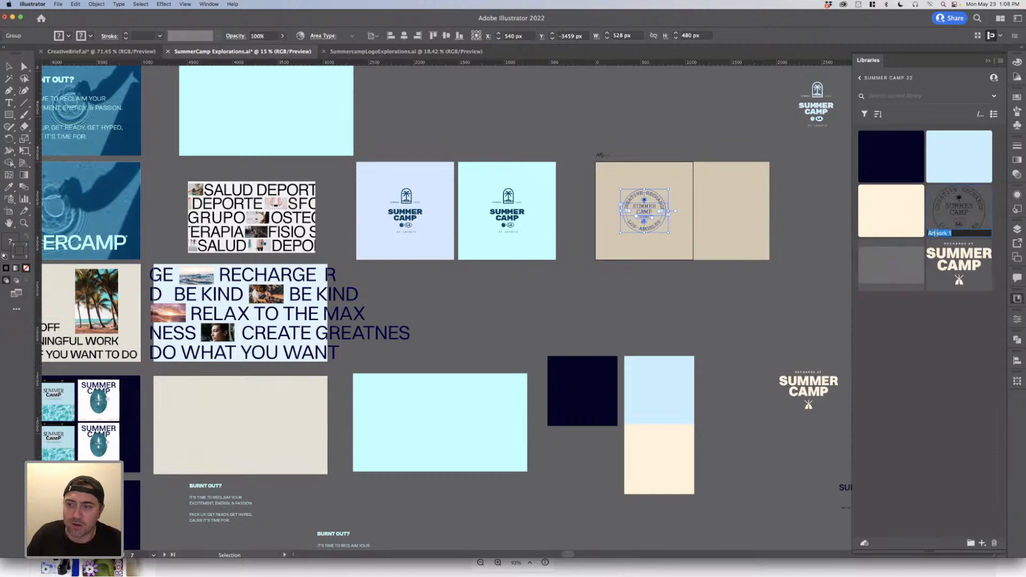
text(Badge1)
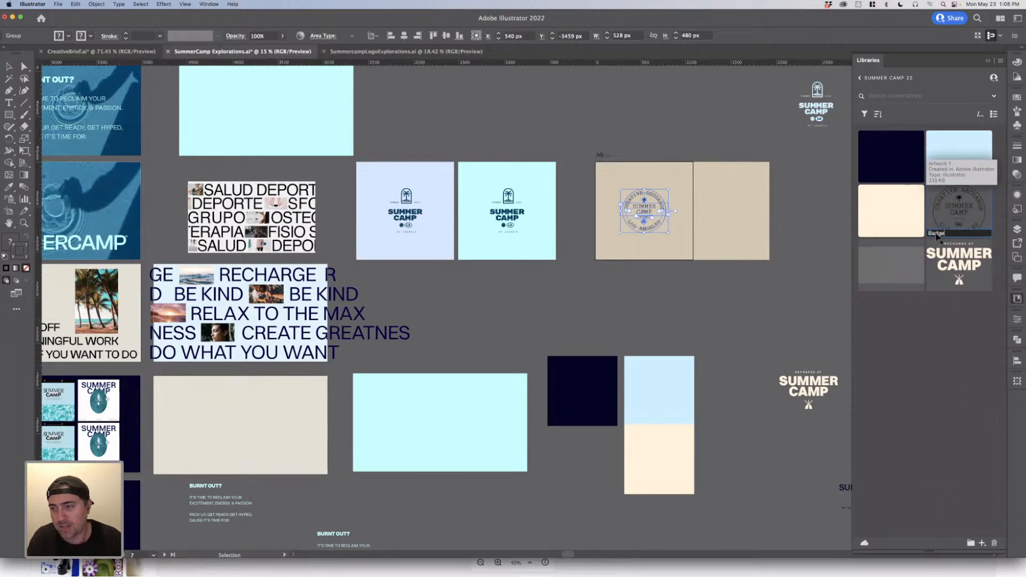
key(Return)
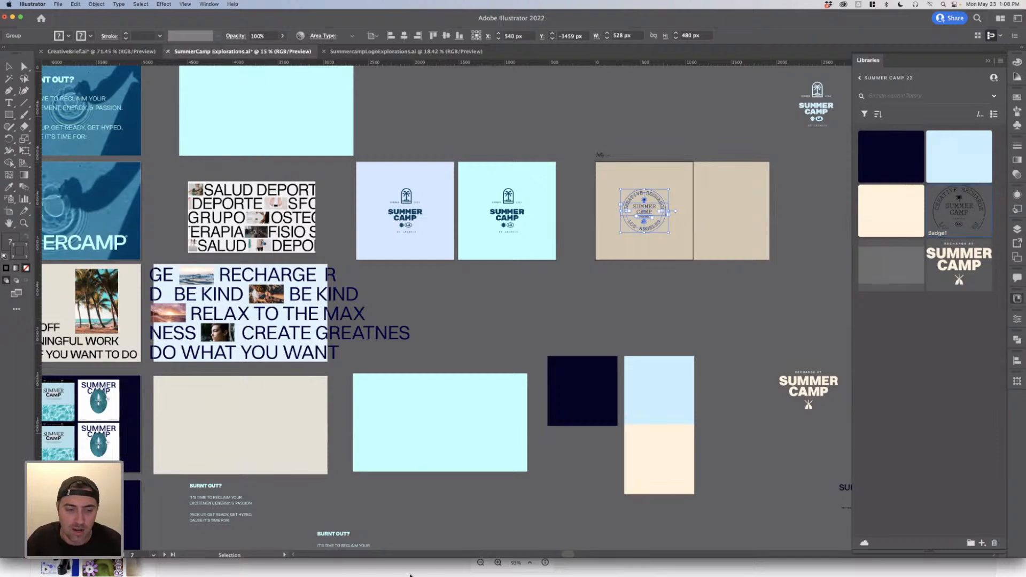
Step: Switch to Creative Cloud Express in Chrome, leave the blank story project without saving it, and reload the home page
key(super+Tab)
click(230, 116)
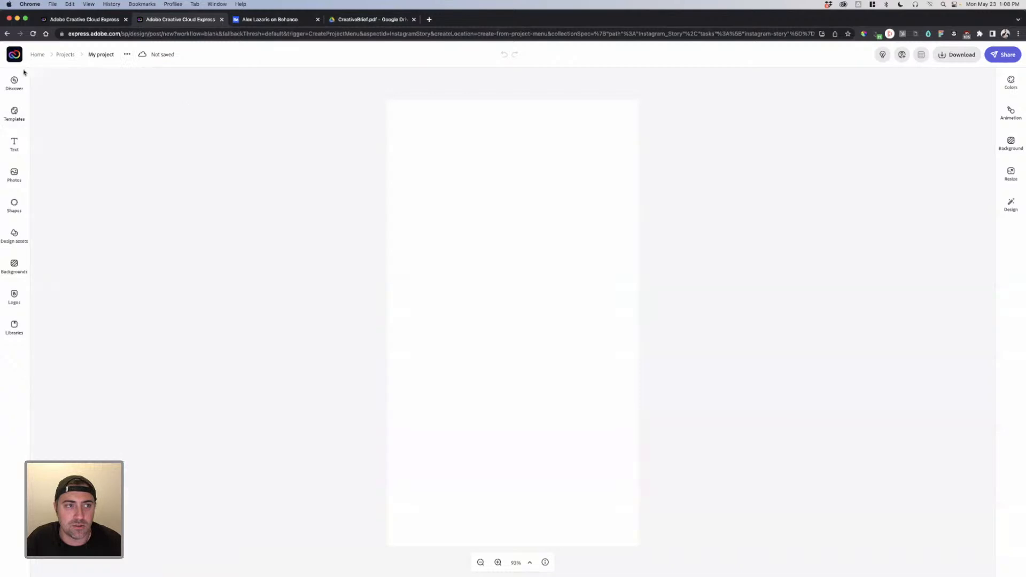
click(38, 57)
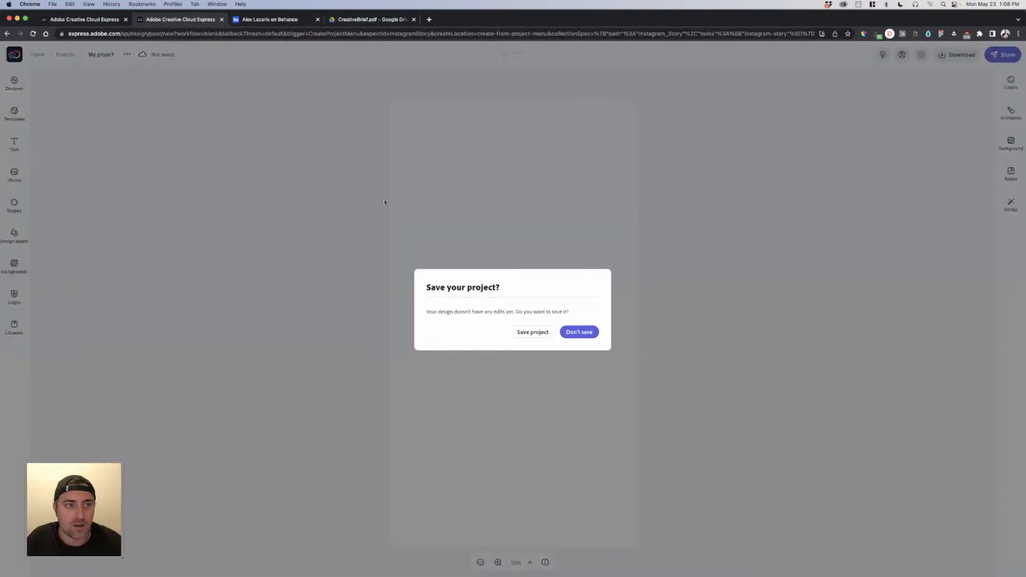
click(578, 332)
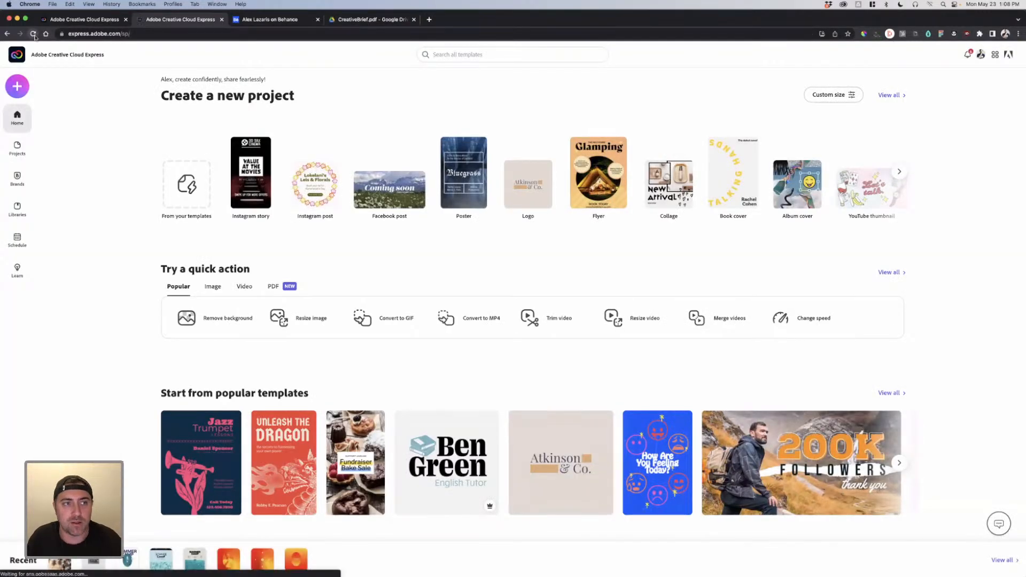
click(33, 34)
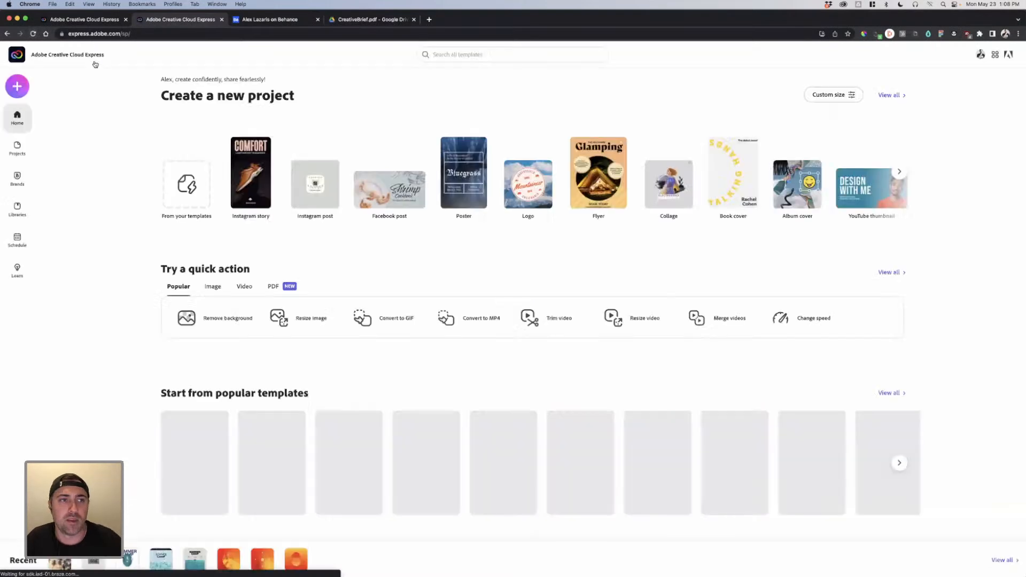
Step: Create a new blank Instagram post project
click(17, 86)
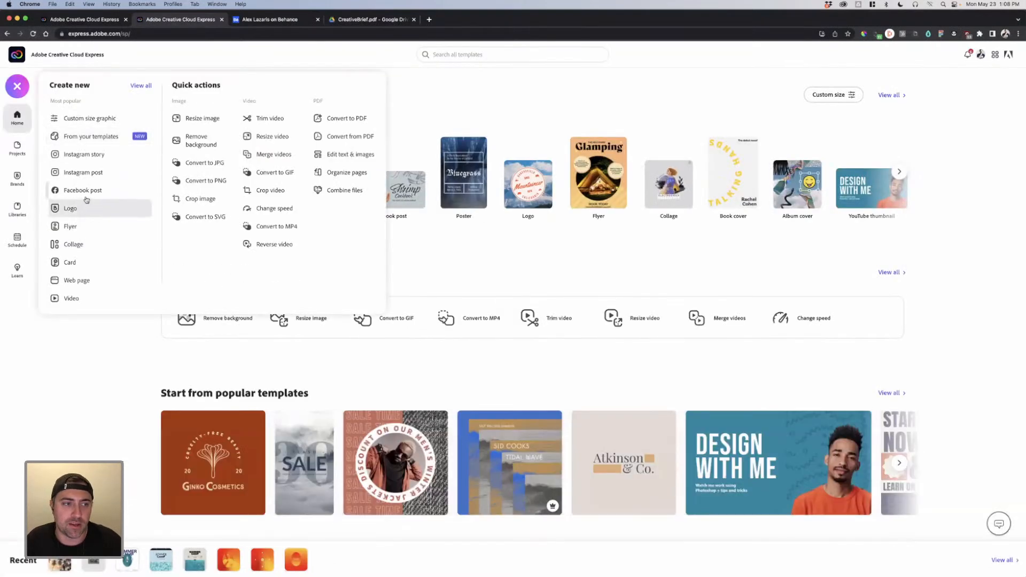
click(79, 172)
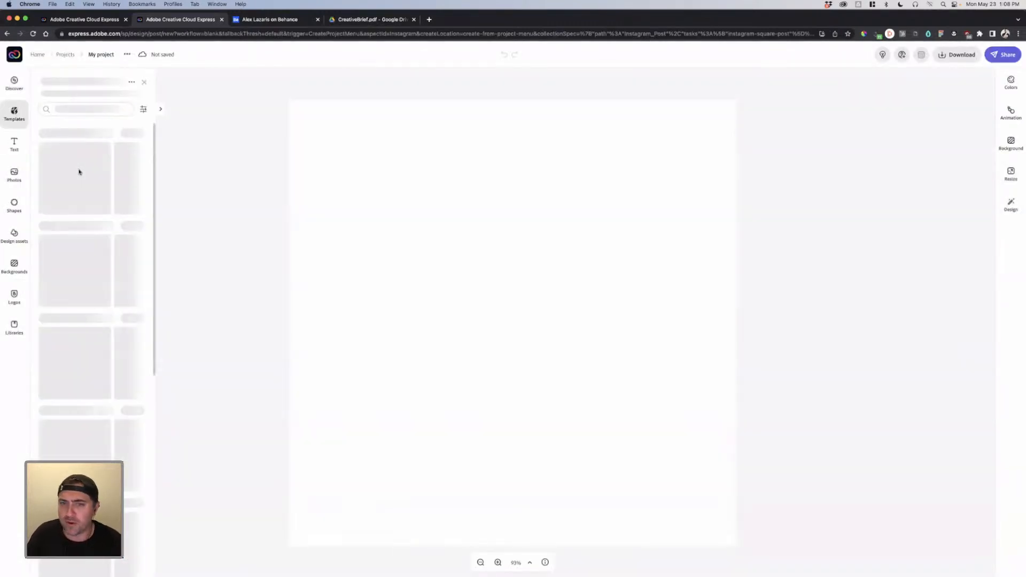
click(335, 192)
Step: Show the Creative Cloud libraries in the new project and open the Summer Camp 22 library
click(19, 323)
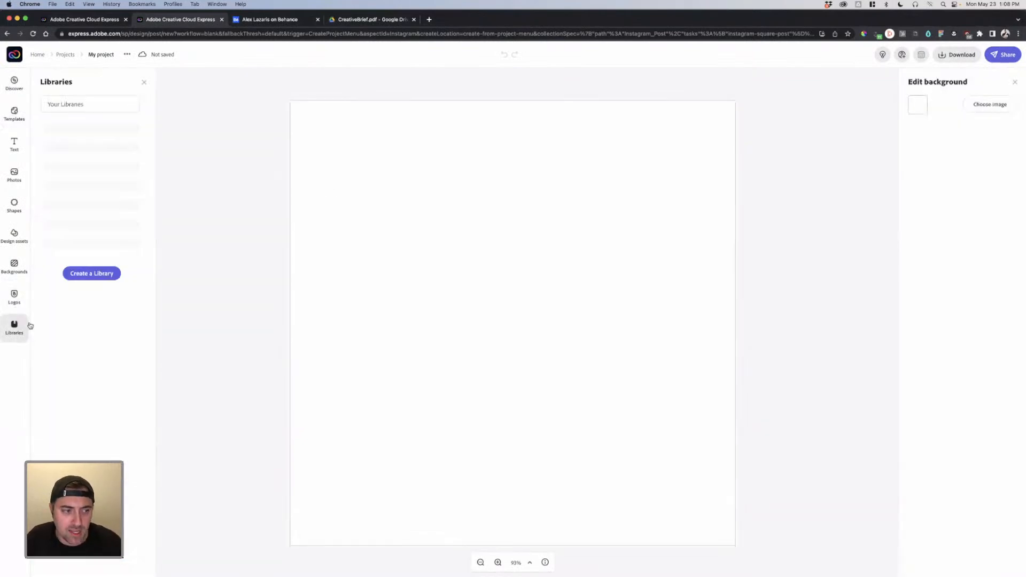
click(104, 106)
click(148, 110)
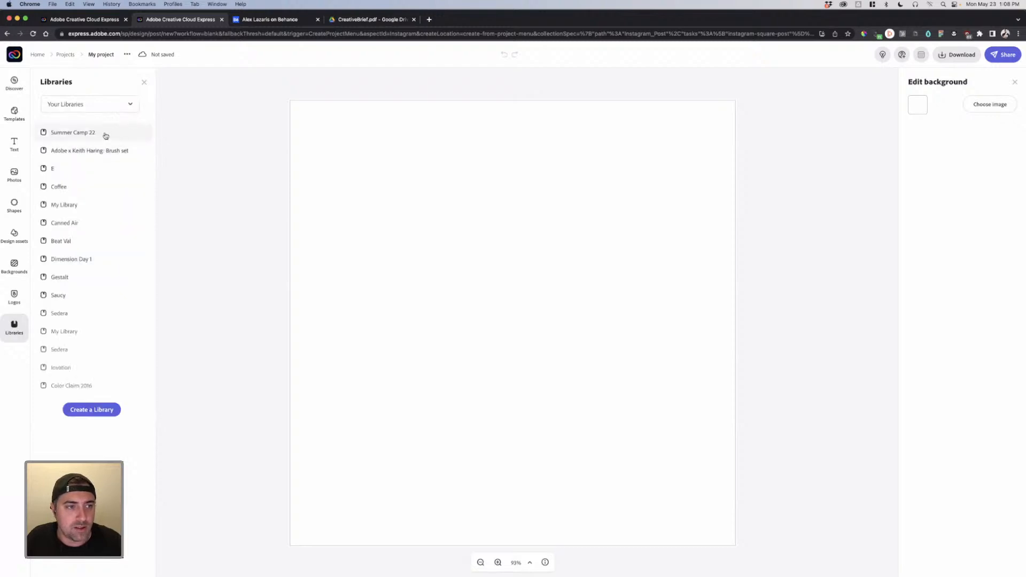
click(103, 134)
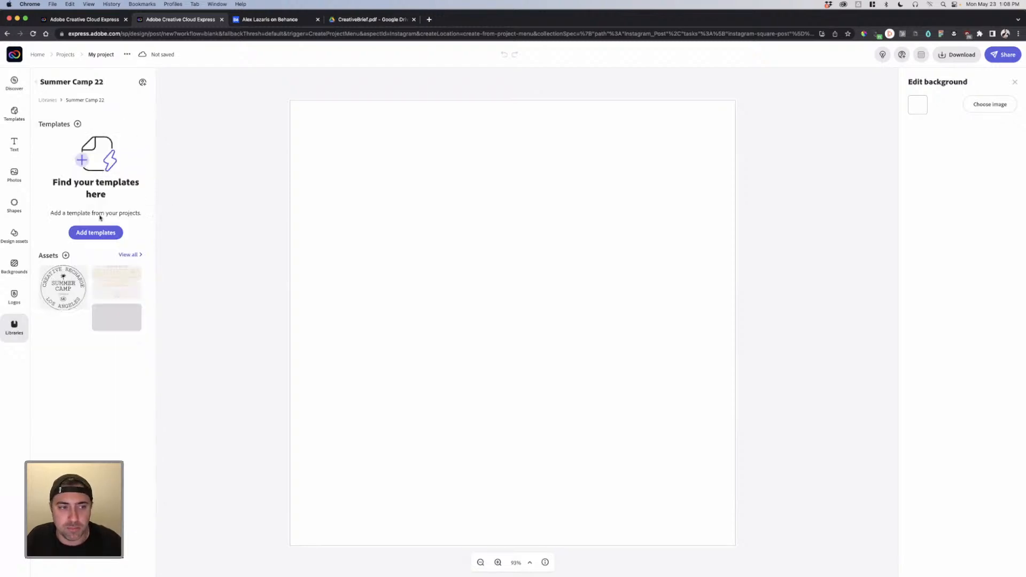
Step: Place the circular badge from the library on the canvas, enlarge it to about half the canvas width, and center it
drag(68, 289, 451, 267)
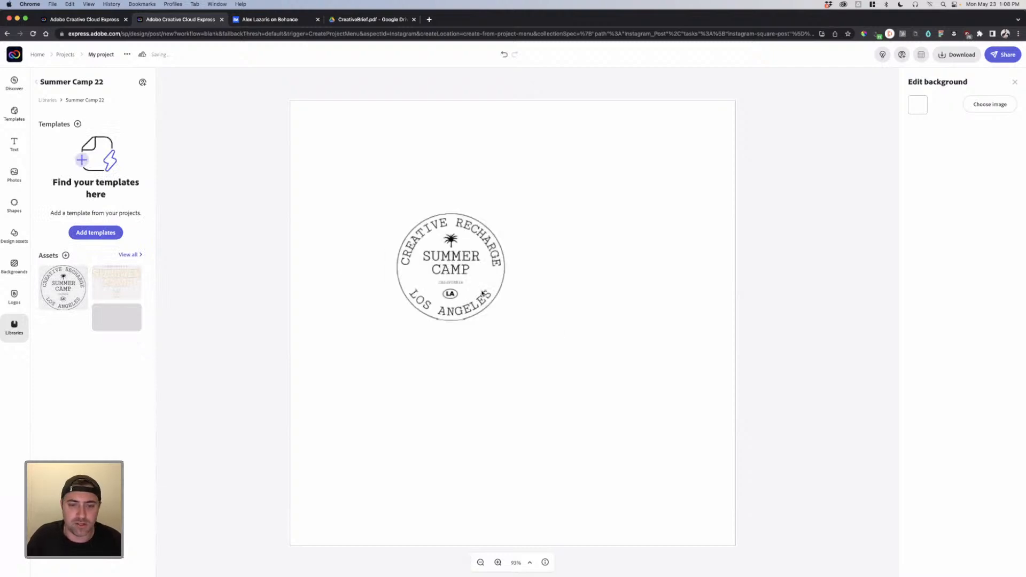
click(483, 293)
drag(507, 320, 643, 396)
drag(529, 346, 521, 346)
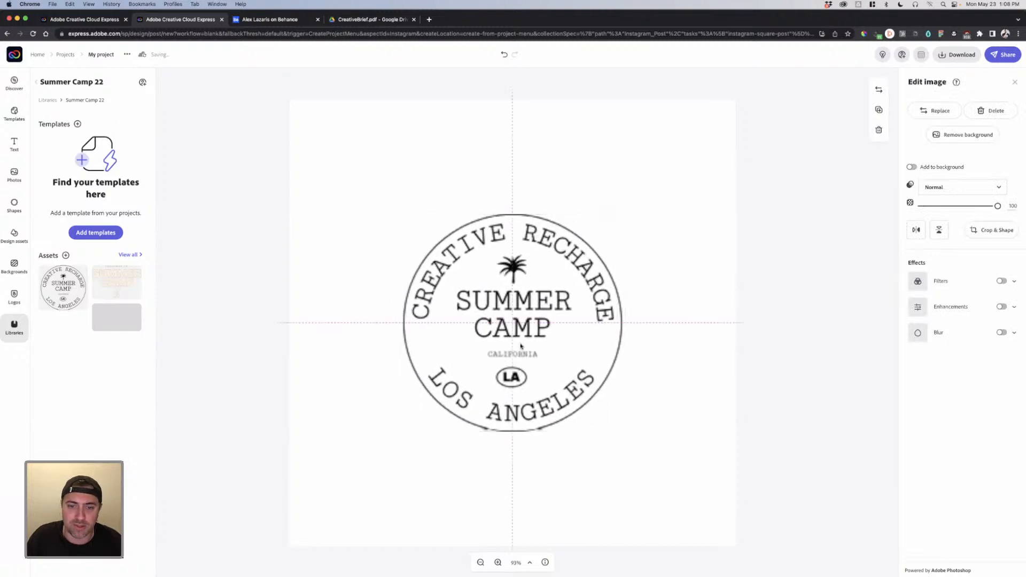
drag(597, 358, 598, 358)
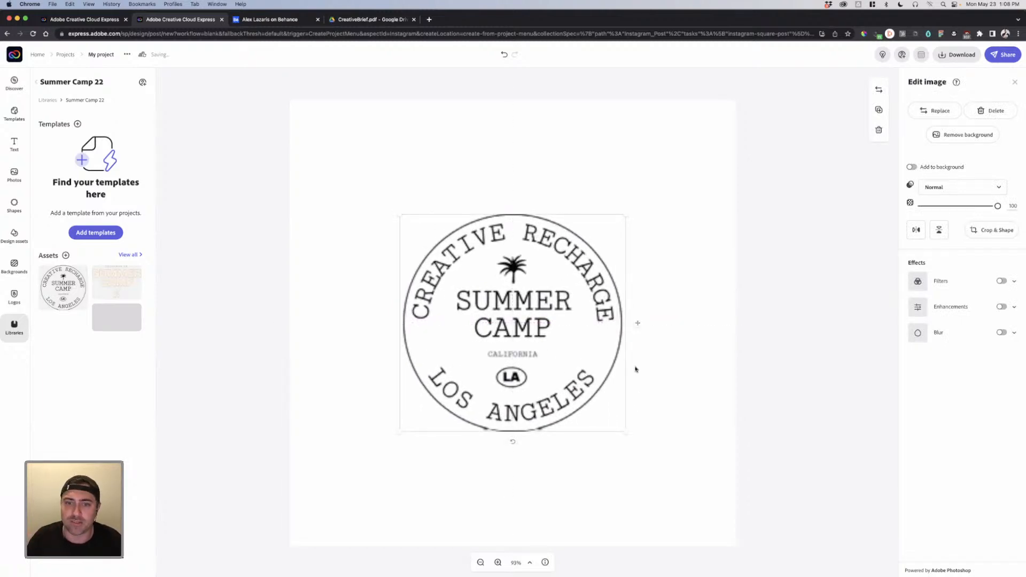
click(686, 374)
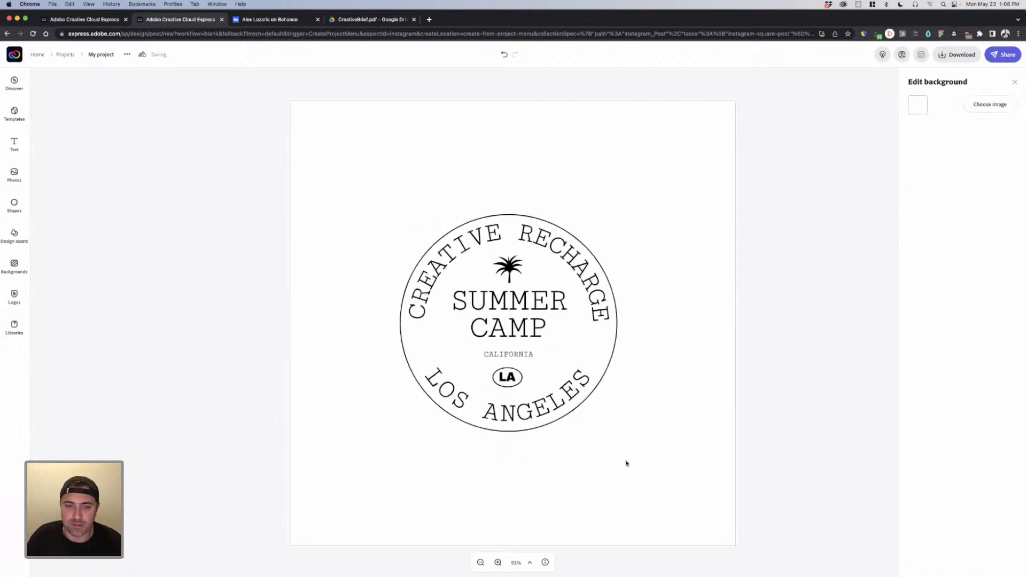
click(769, 287)
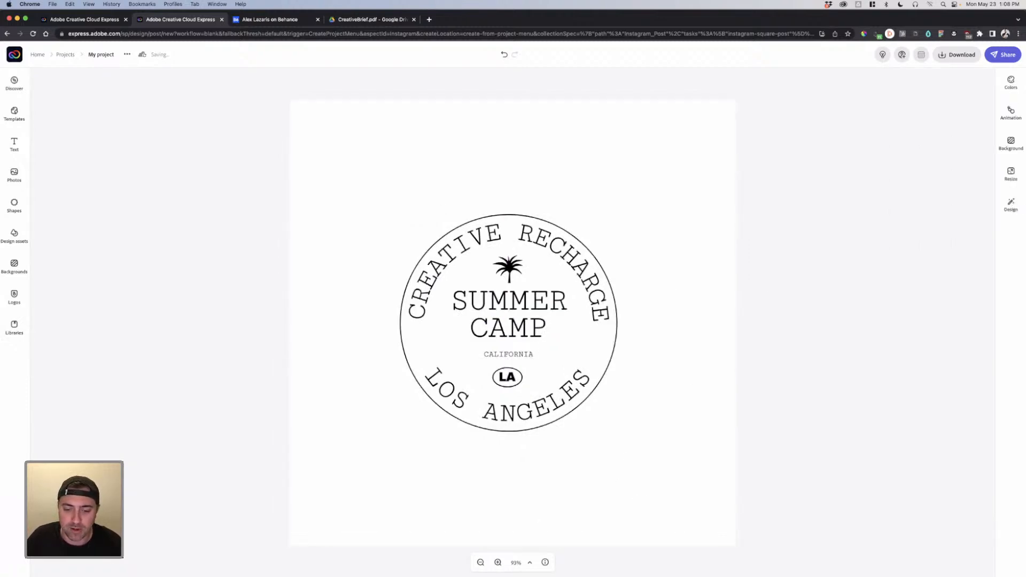
Step: Show the color themes available for the Instagram post
click(20, 142)
click(144, 82)
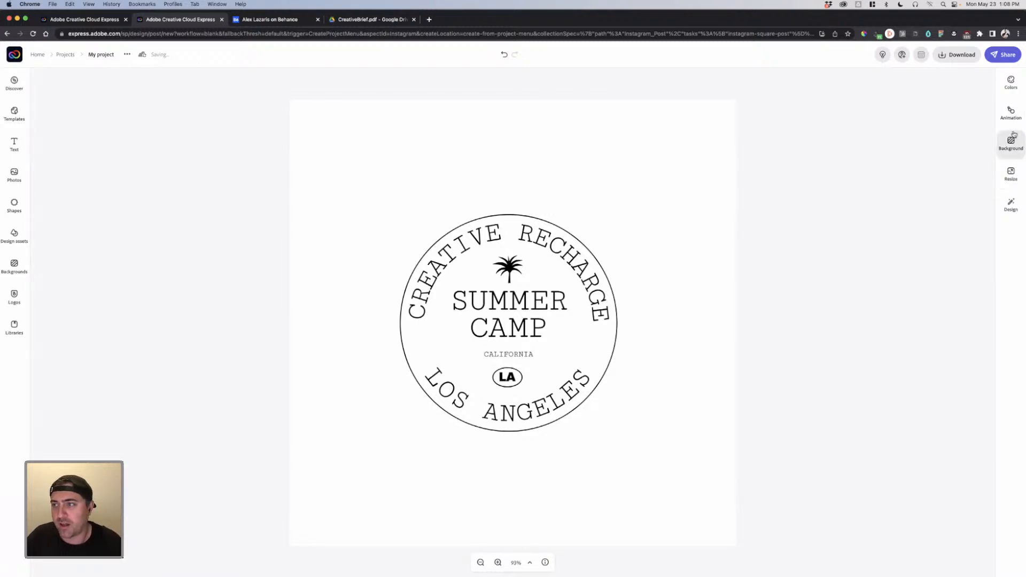
click(1011, 82)
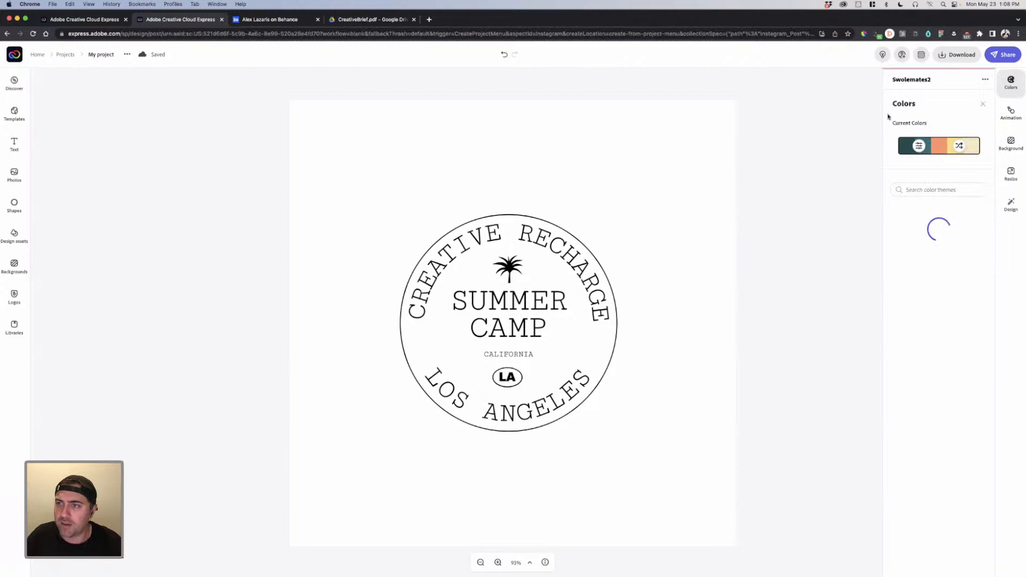
click(981, 105)
click(1010, 82)
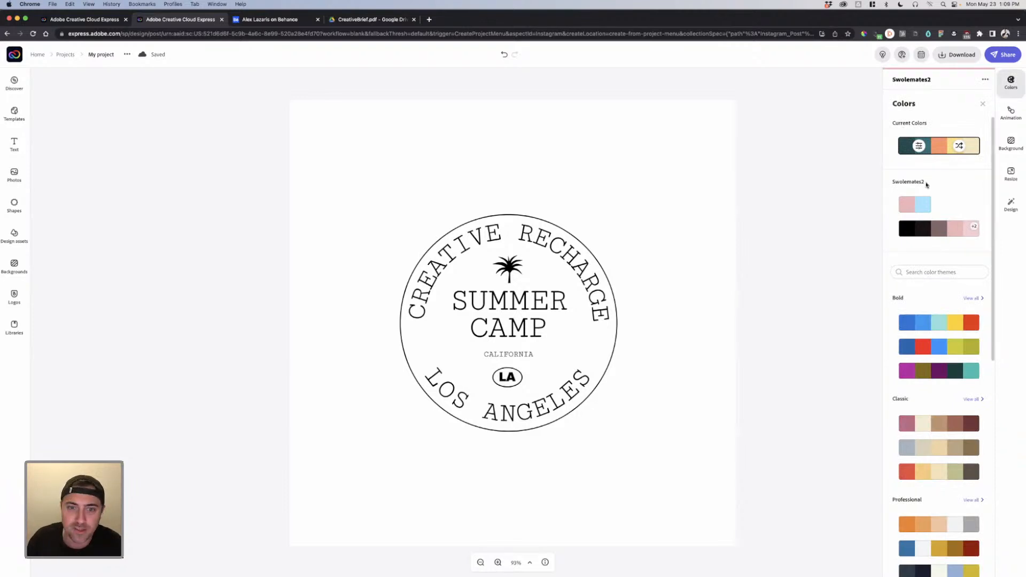
Step: Leave the post for the home page, open the brands overview, and start creating a new brand
click(14, 60)
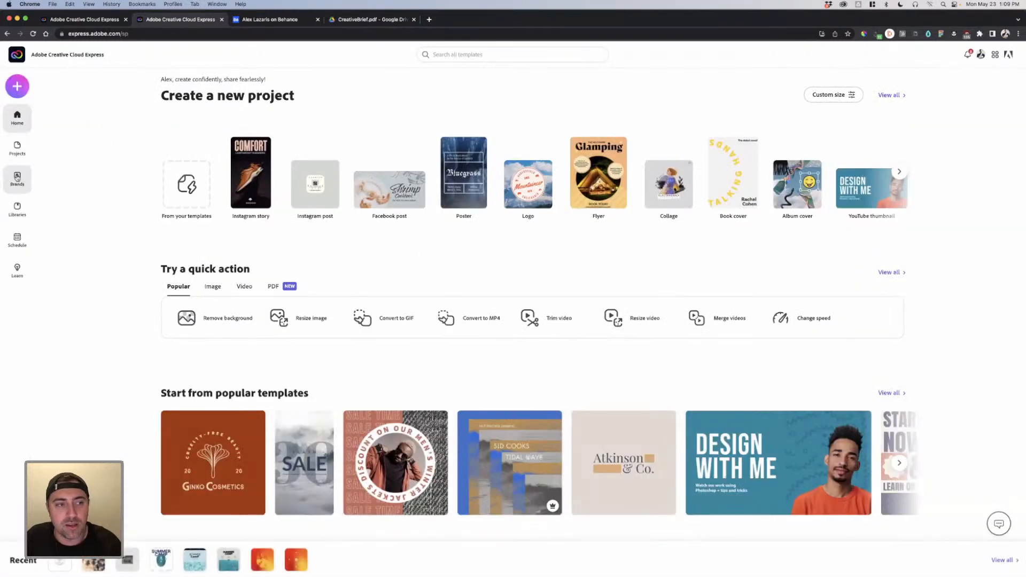
click(17, 178)
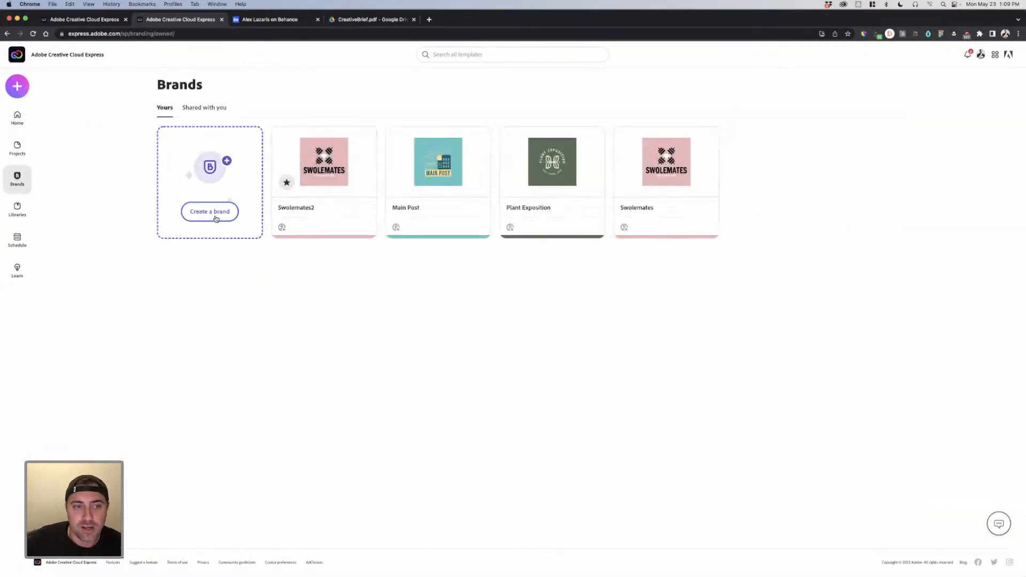
click(216, 219)
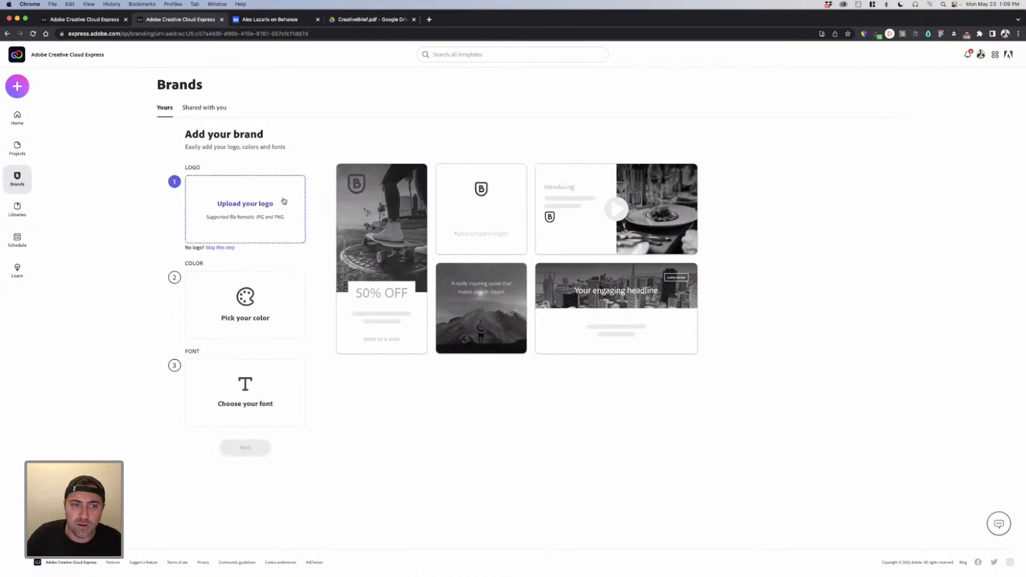
click(259, 202)
click(618, 512)
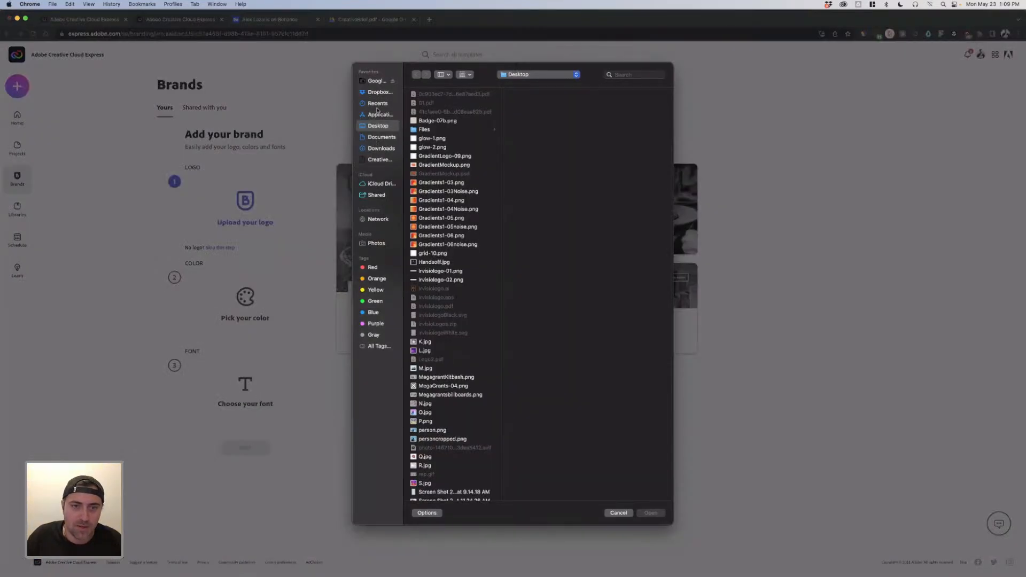
click(377, 82)
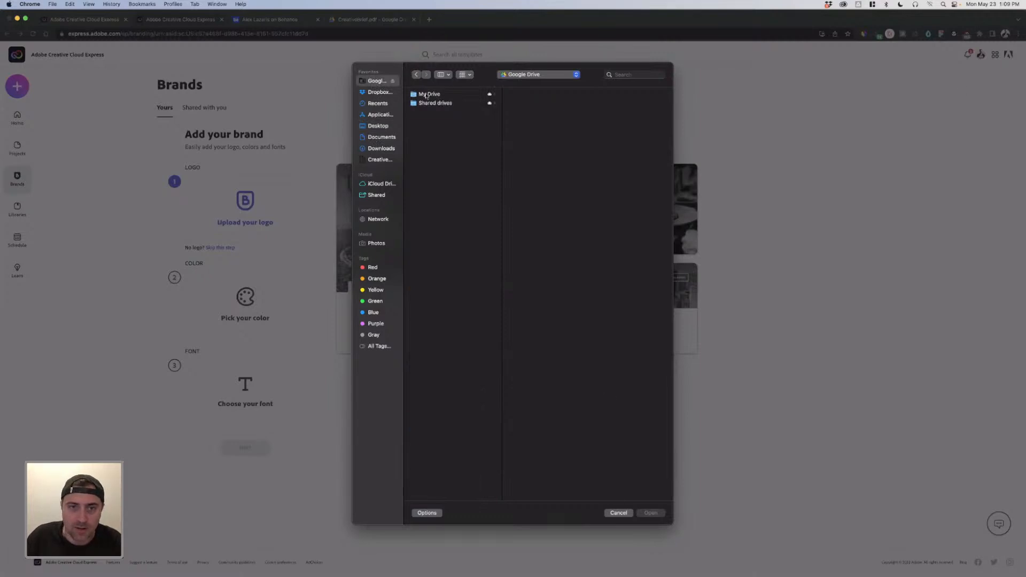
click(618, 513)
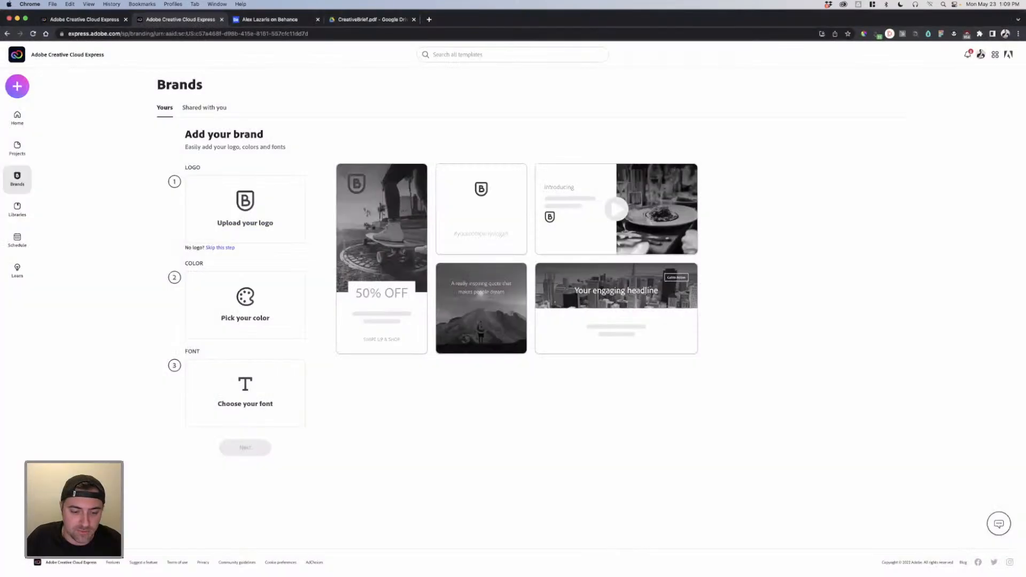
Step: Switch to Illustrator and move the circular badge off the tan artboard into the empty area above it
key(ctrl+Up)
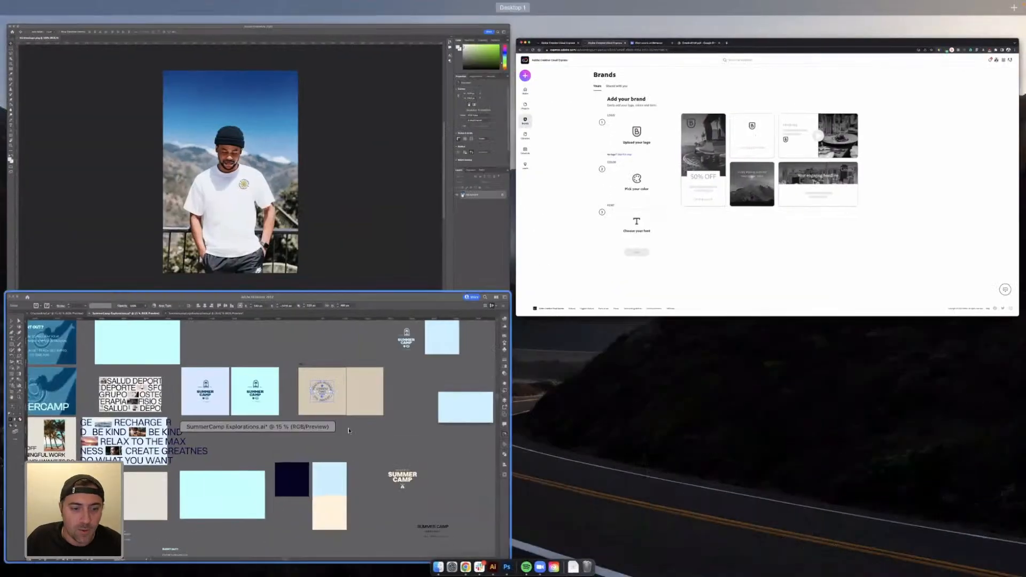
click(349, 429)
key(shift+o)
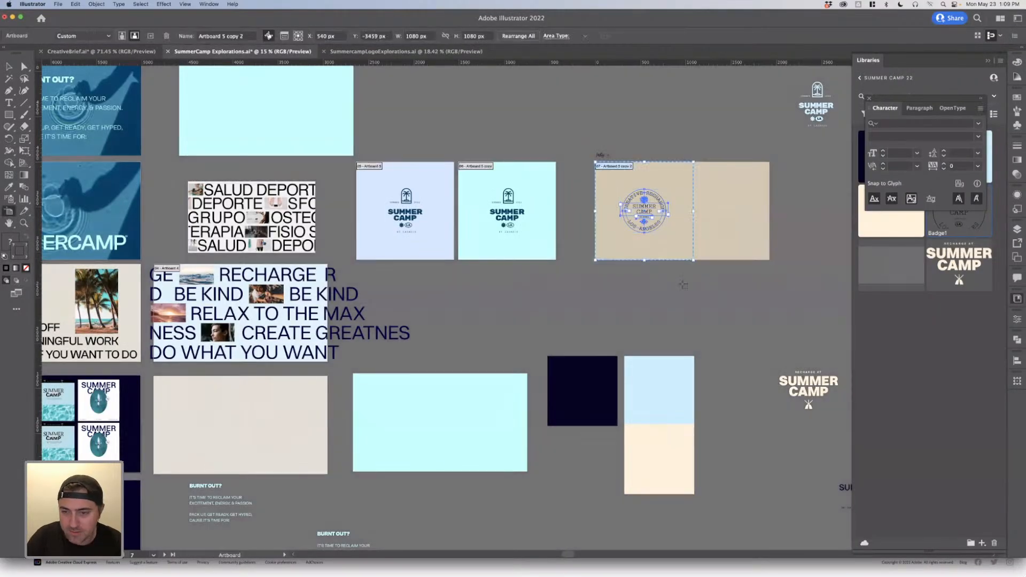
key(v)
drag(665, 289, 604, 175)
click(649, 214)
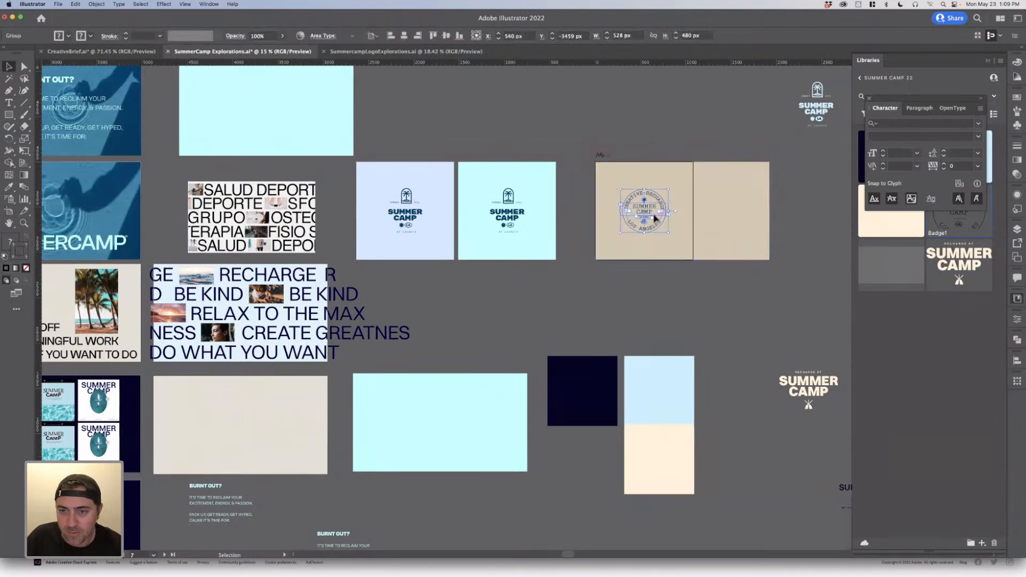
drag(649, 213, 648, 97)
click(704, 122)
Step: Create a new artboard fitted to the bounds of the circular badge
scroll(703, 122, up, 5)
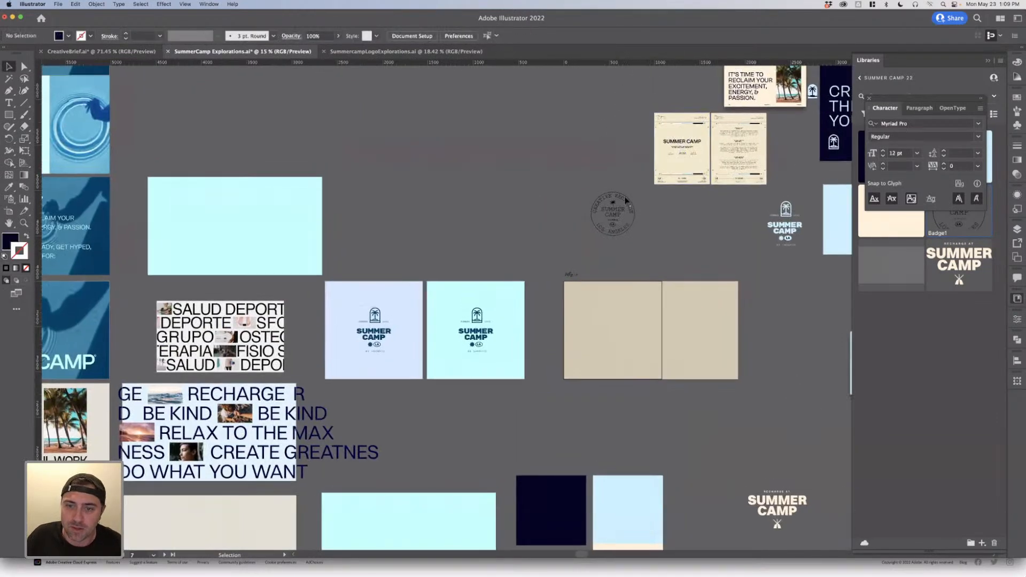
drag(652, 242, 653, 243)
key(shift+o)
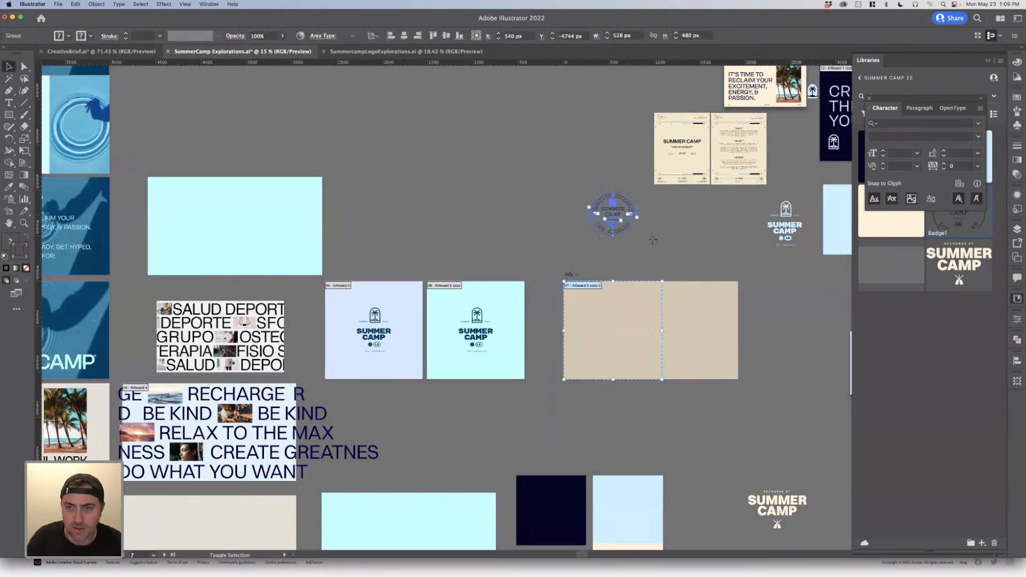
click(625, 233)
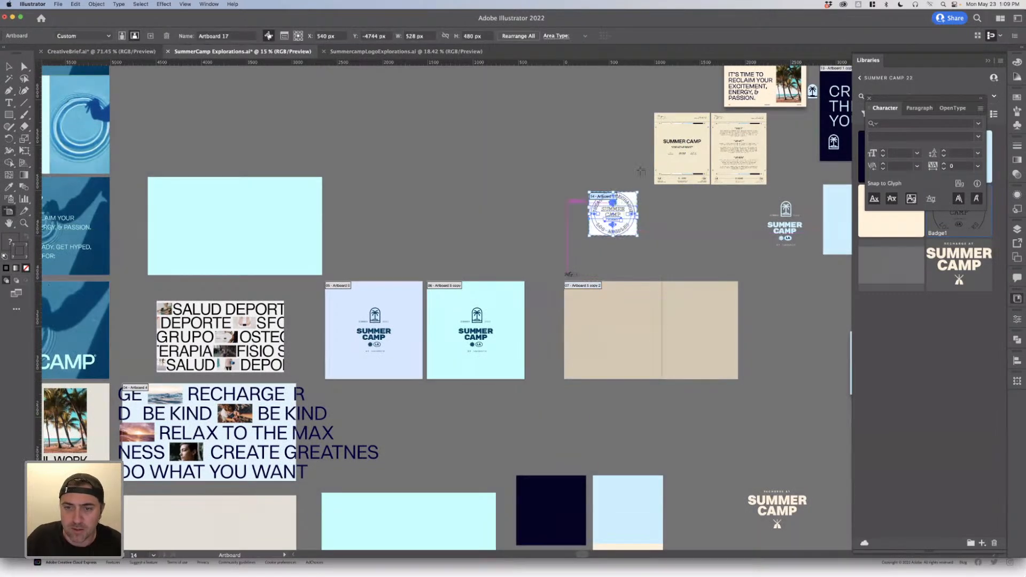
Step: Start a PNG export to the Desktop with the file name artboard14
click(57, 3)
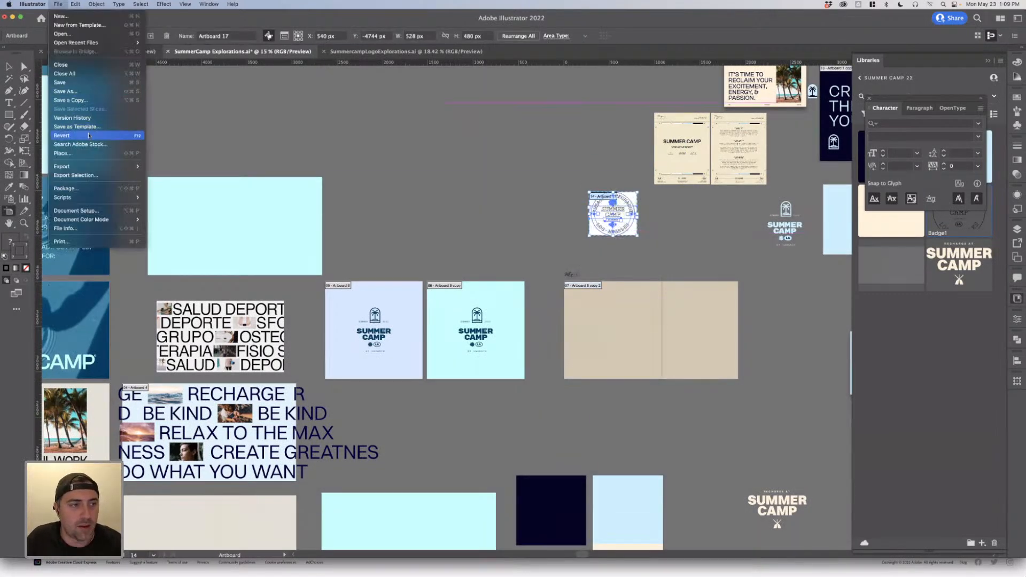
mouse_move(107, 166)
click(152, 175)
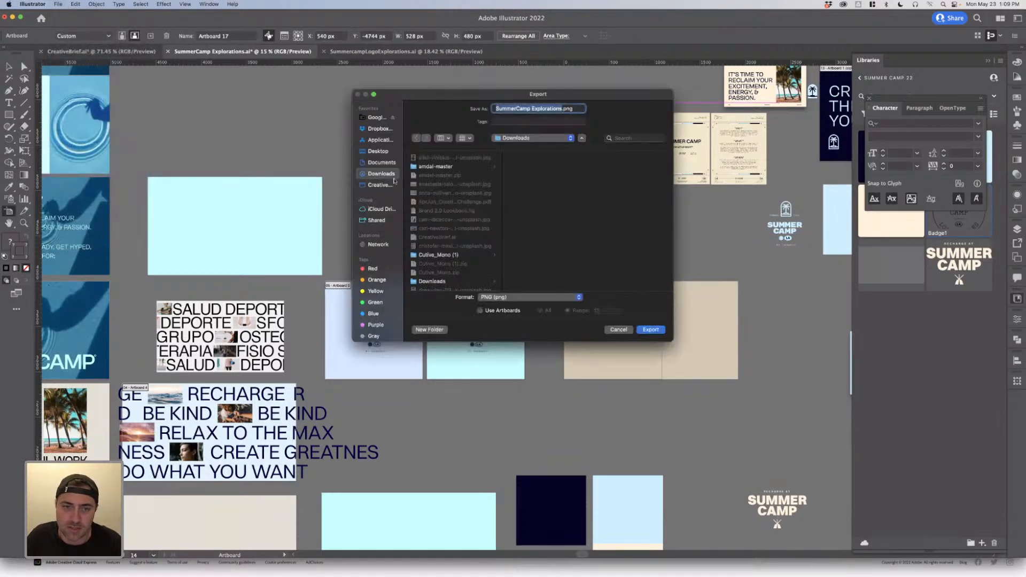
click(378, 151)
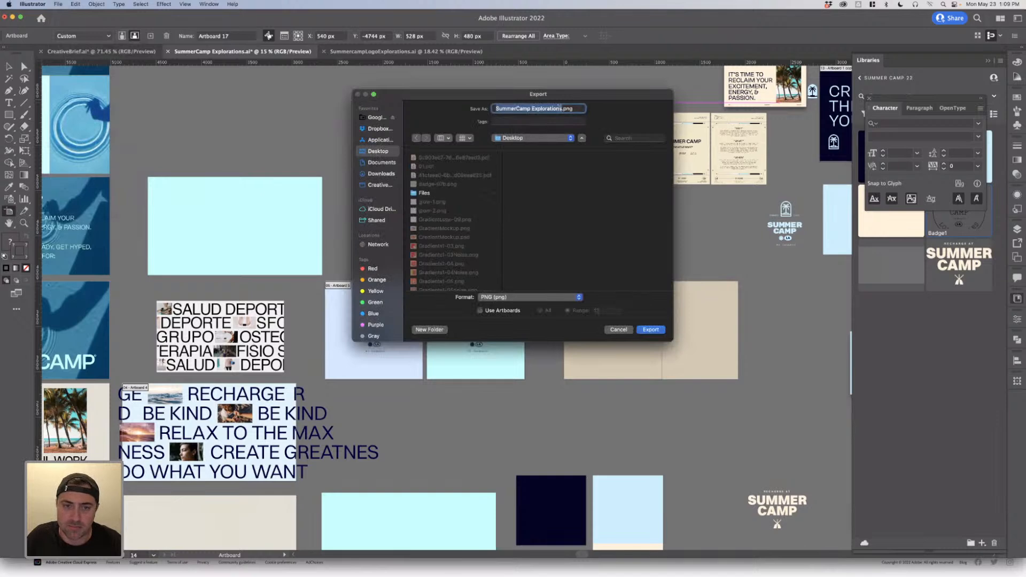
text(ad)
text(rtboa)
text(rd14)
Step: Limit the export to artboard 14 and export the PNG at 150 ppi with a transparent background
click(495, 311)
click(609, 311)
text(1)
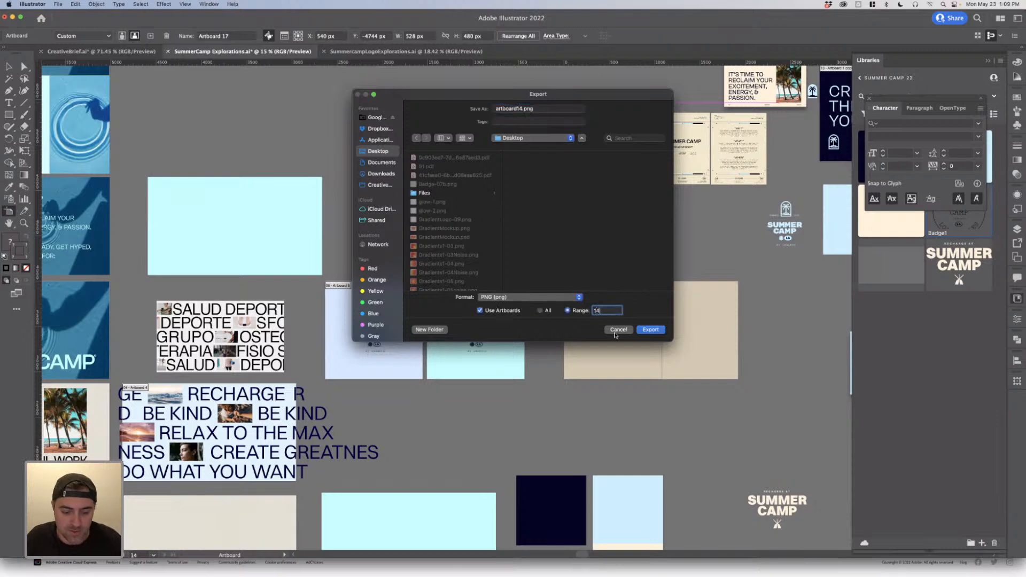
text(4)
click(650, 330)
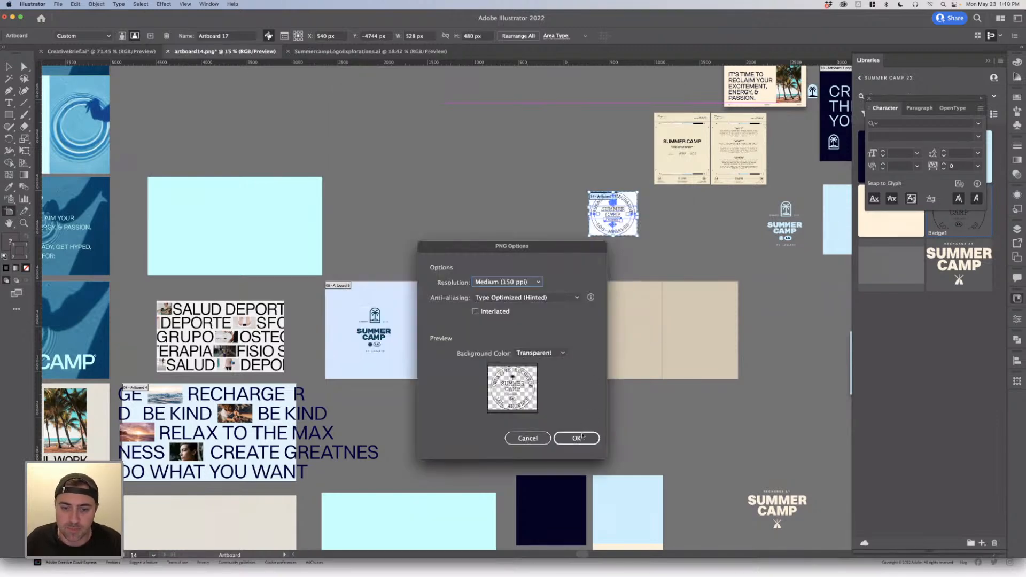
click(580, 437)
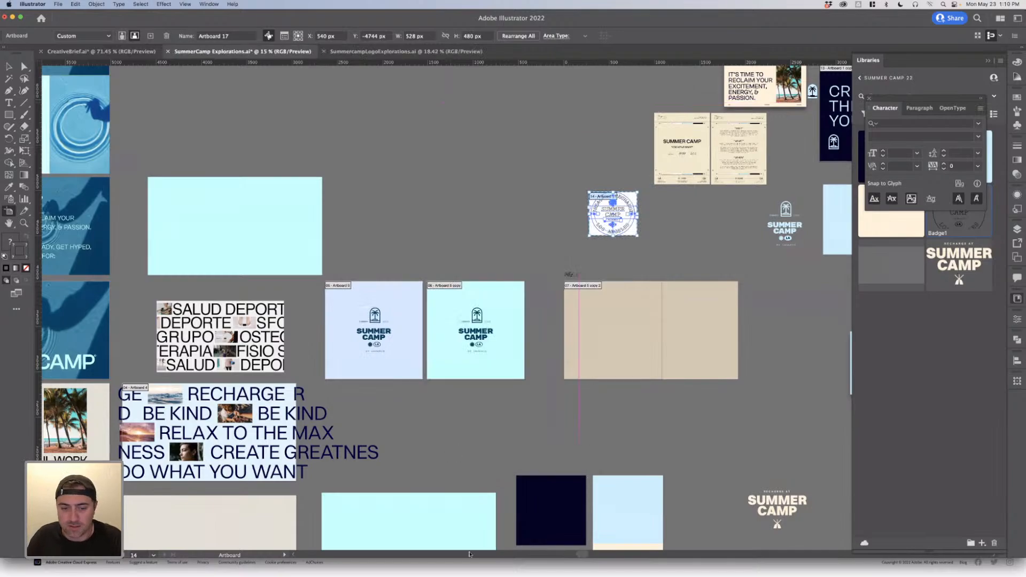
Step: Switch back to Creative Cloud Express and upload artboard14-14.png from the Desktop as the brand logo
click(378, 567)
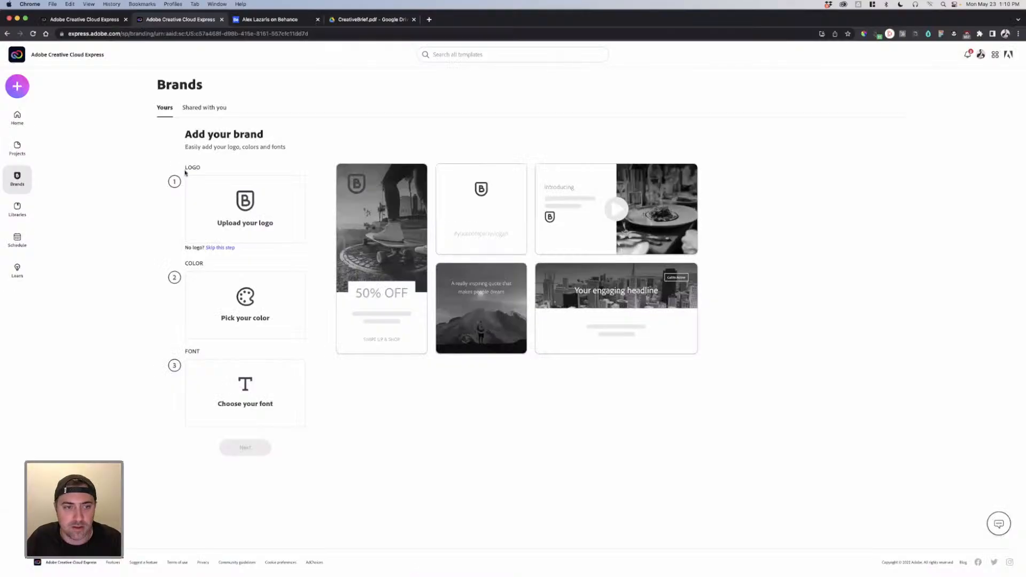
click(244, 202)
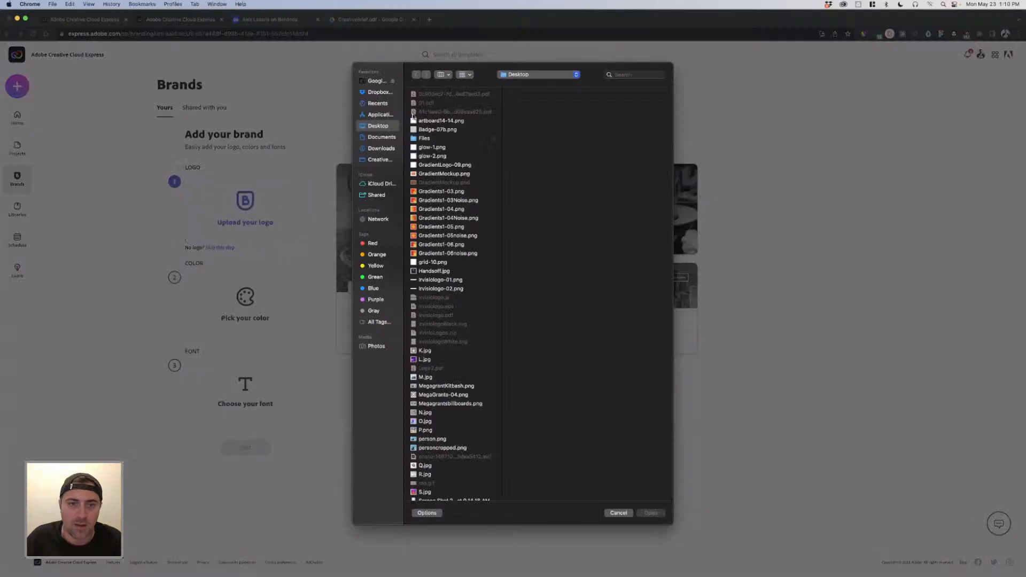
click(441, 121)
click(661, 513)
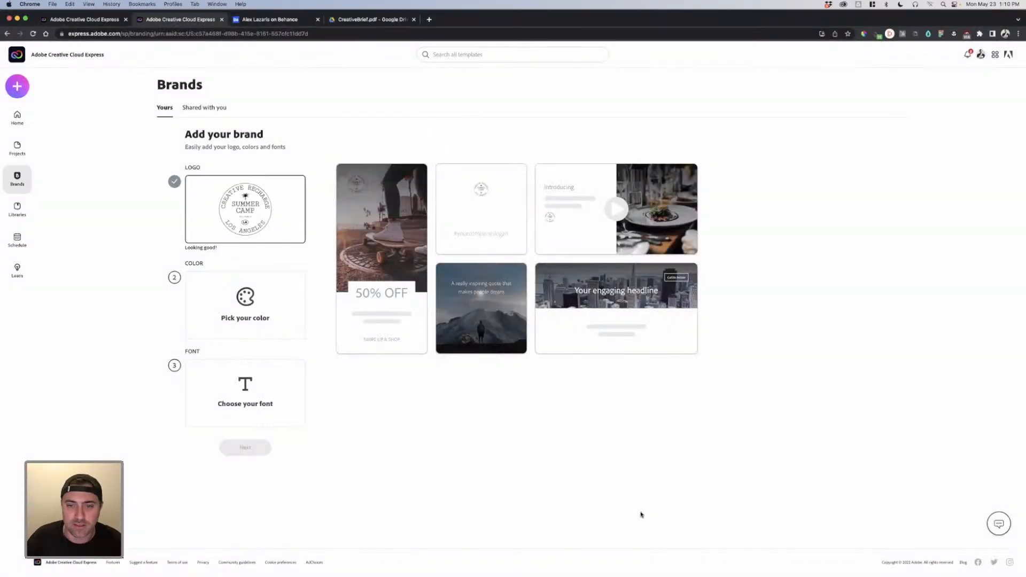
Step: Open the brand color picker, switch to Illustrator, and copy the fill hex code of the light blue square
click(246, 305)
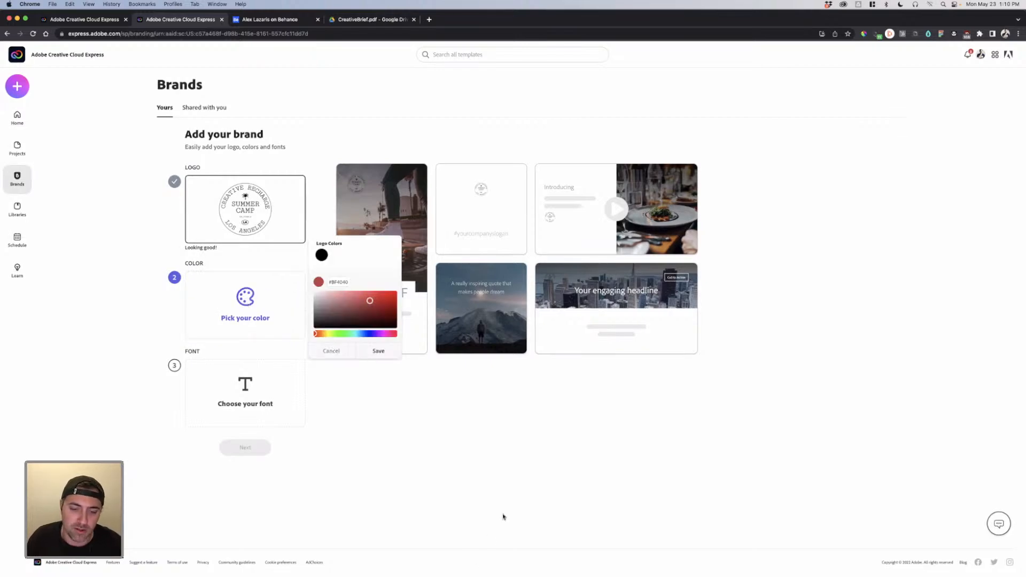
key(ctrl+Up)
click(390, 402)
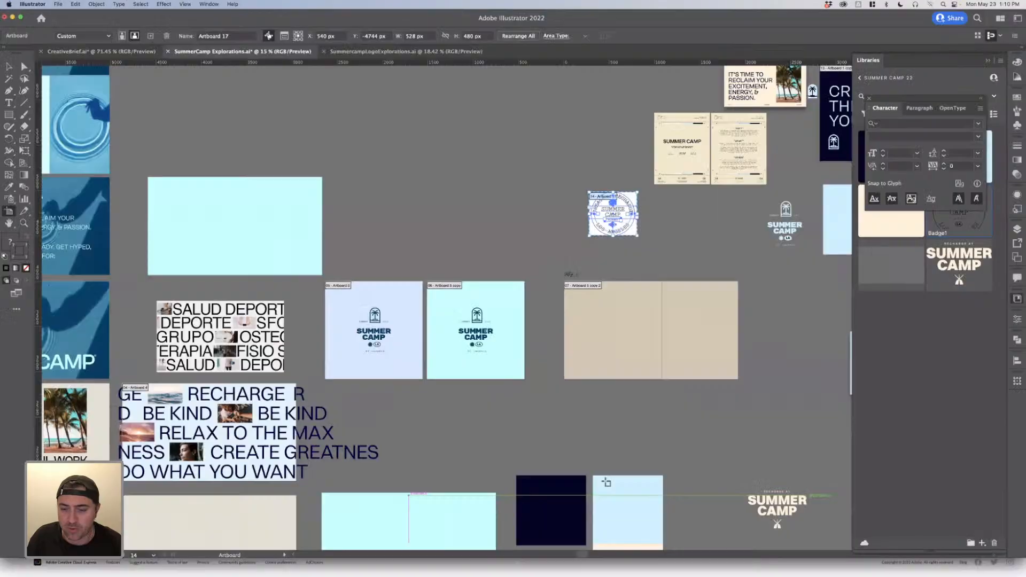
click(605, 483)
key(v)
click(613, 498)
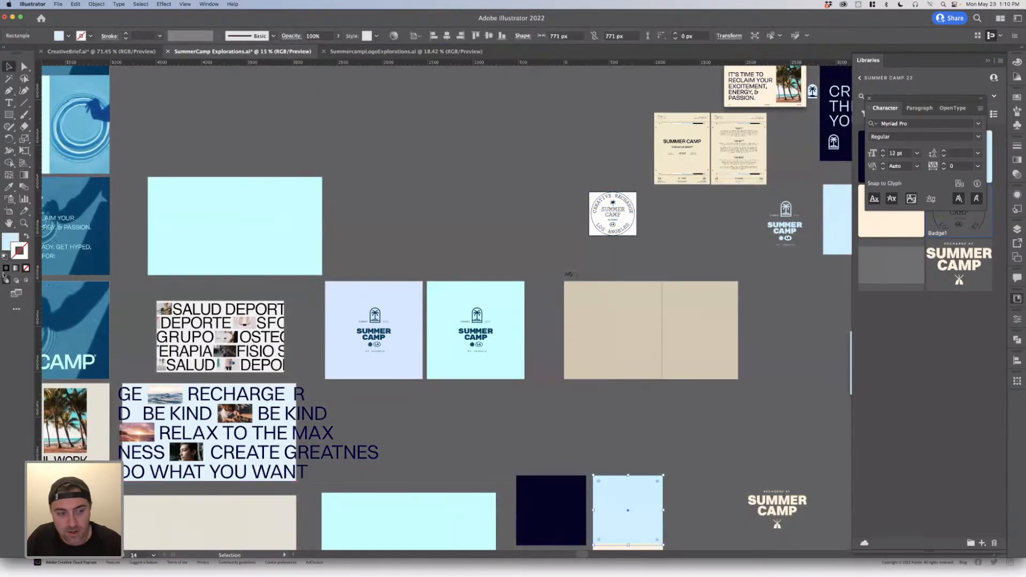
double_click(9, 240)
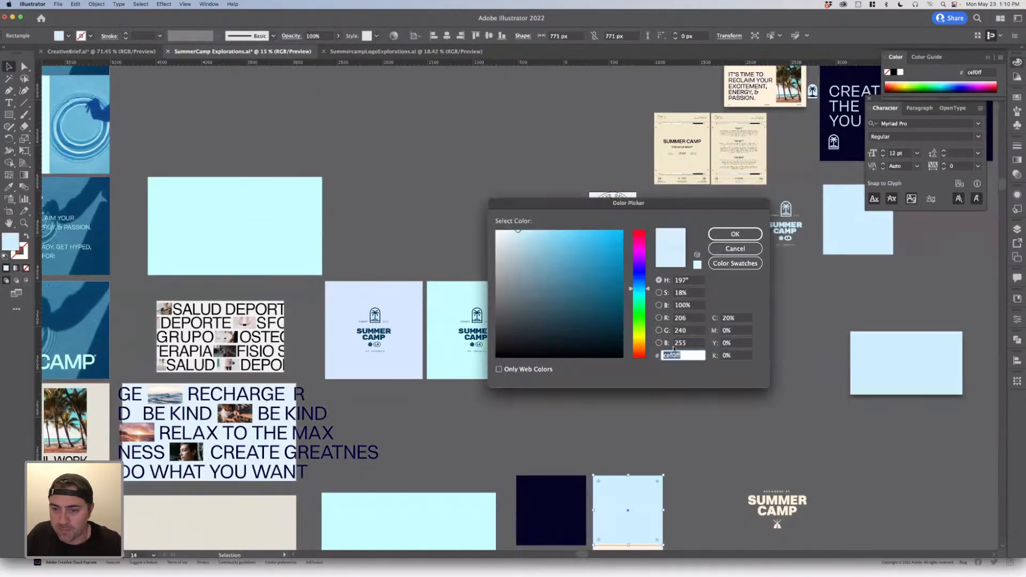
click(735, 234)
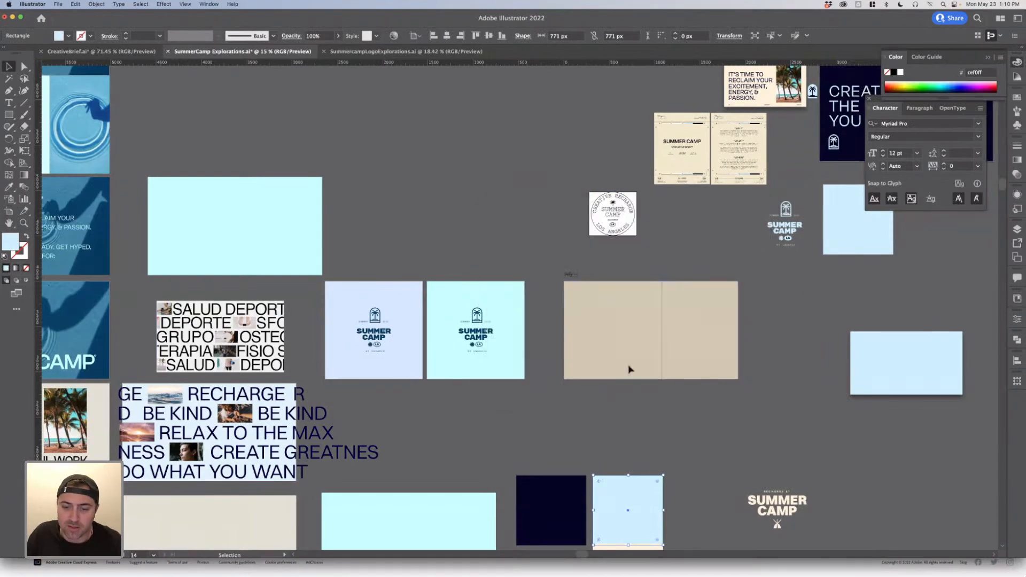
Step: Switch back to Creative Cloud Express, set the brand color to #CEF0FF, and save it
click(492, 573)
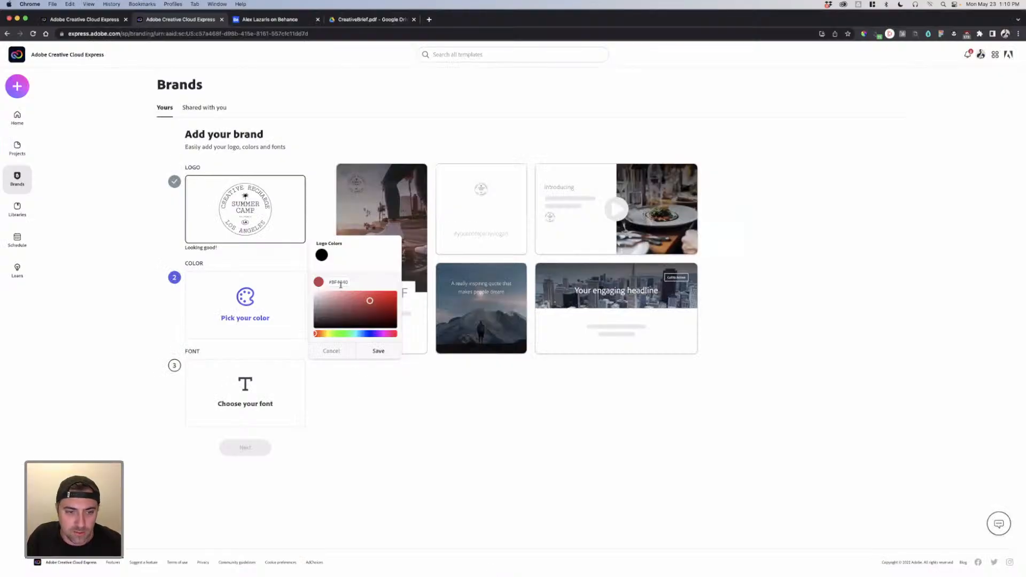
drag(348, 282, 328, 280)
text(CEF0FF)
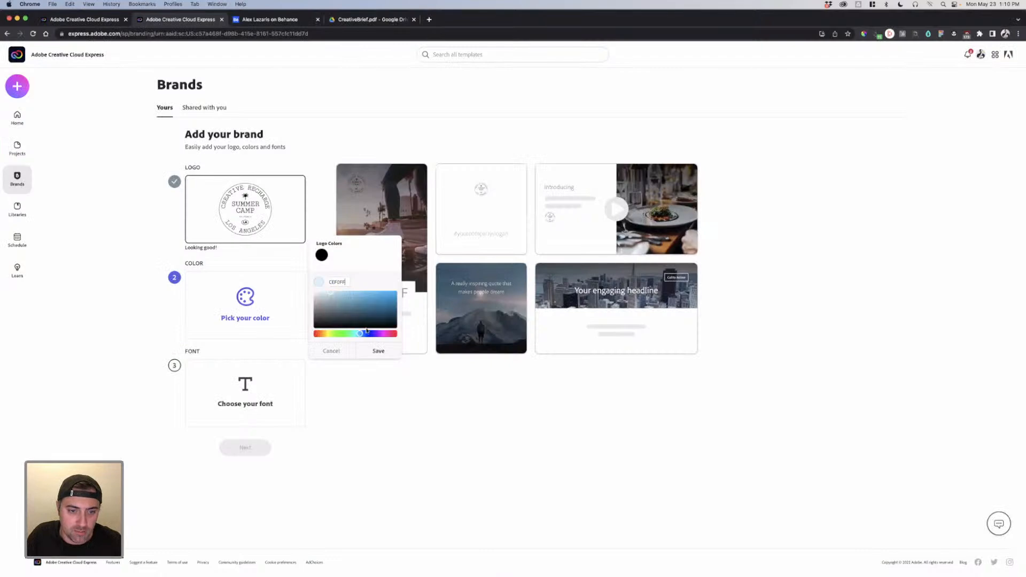
click(377, 352)
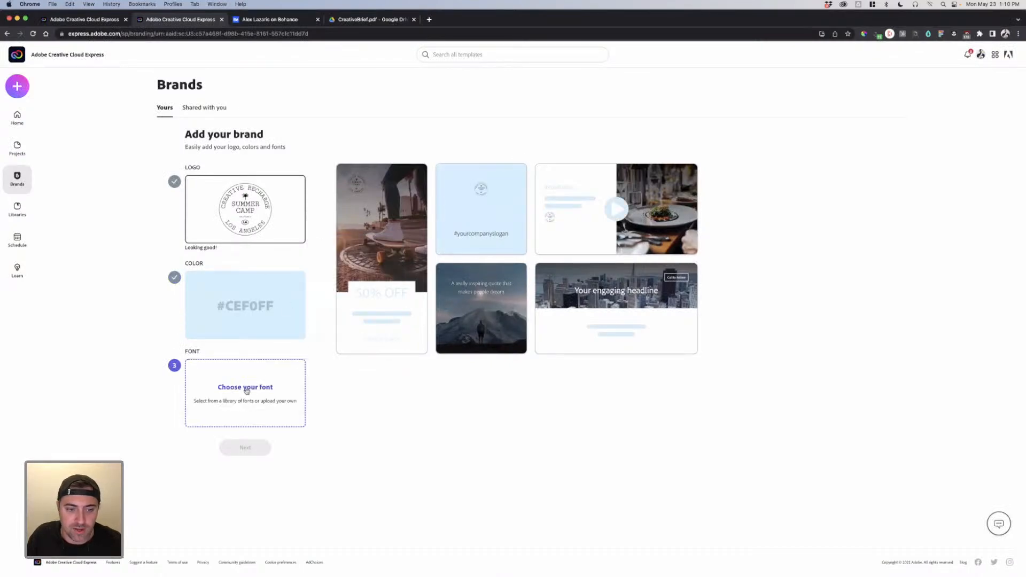
Step: Open the brand font choices, browse the built-in fonts, and bring up the file chooser for adding custom fonts
click(247, 392)
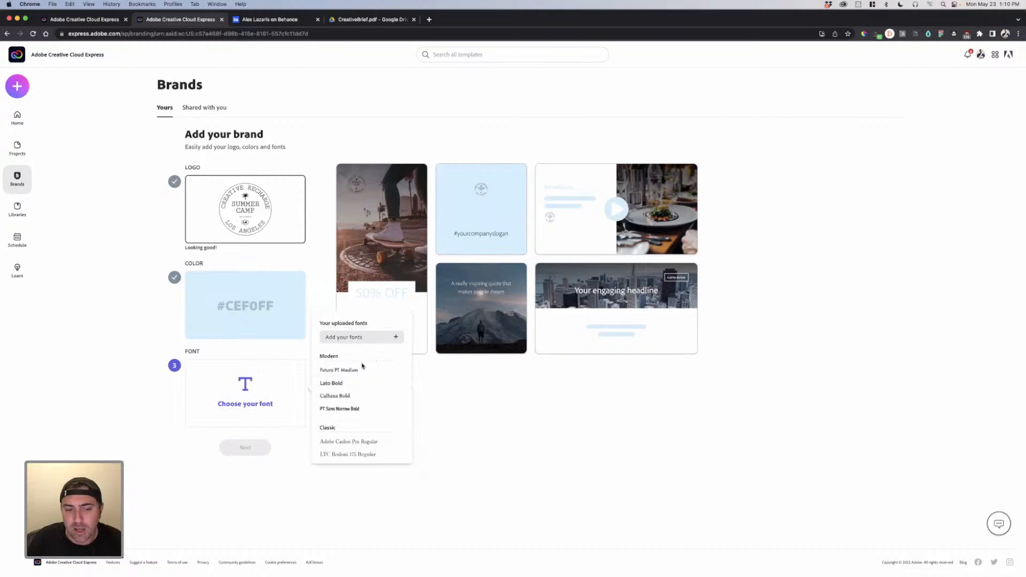
scroll(361, 367, down, 2)
scroll(362, 367, down, 3)
scroll(363, 358, up, 6)
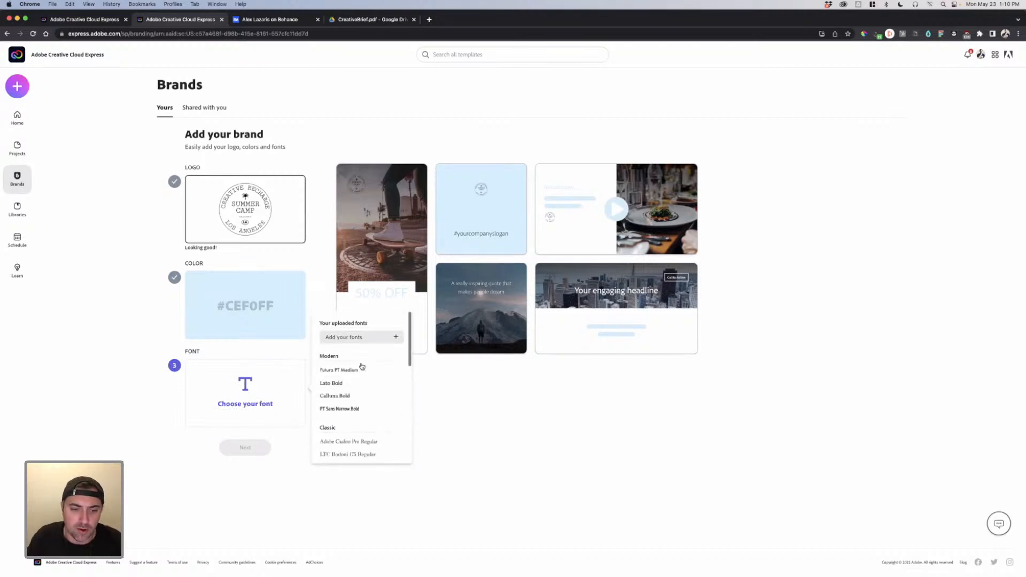
click(363, 338)
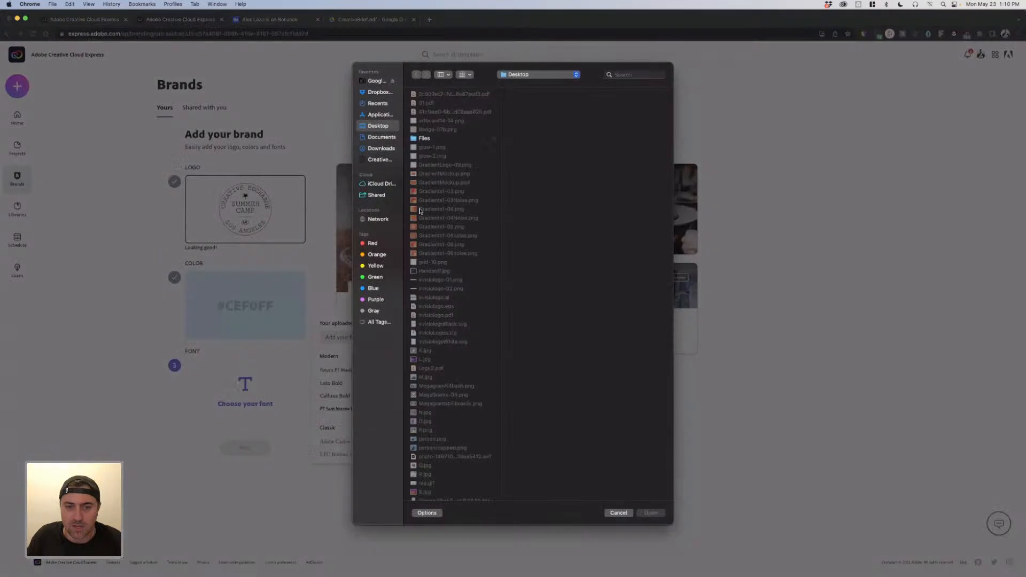
click(618, 512)
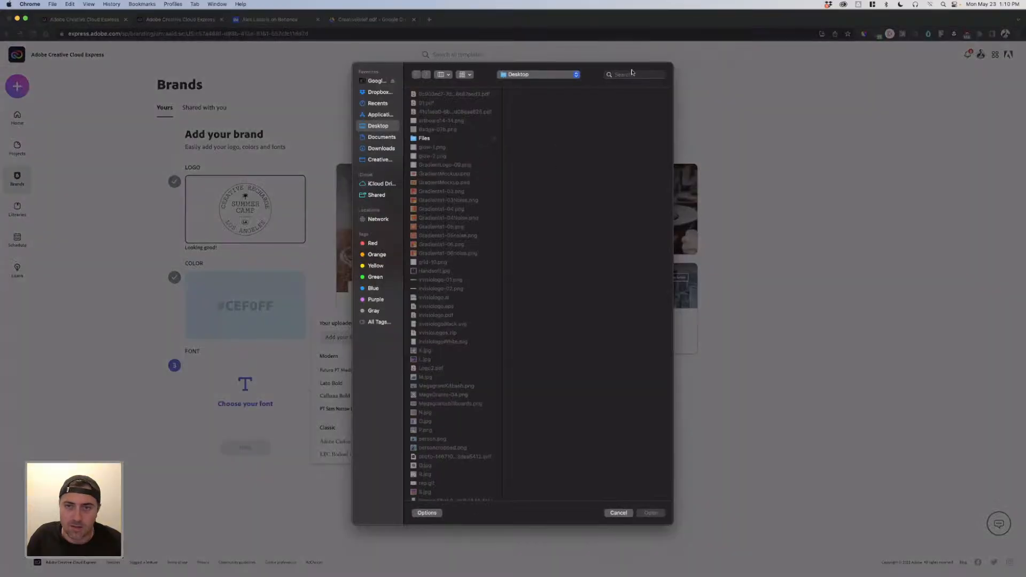
Step: Search this Mac for switzer, select all Switzer OTF files from Black to Thin, and upload them with the font rights statement accepted
click(631, 73)
text(switze)
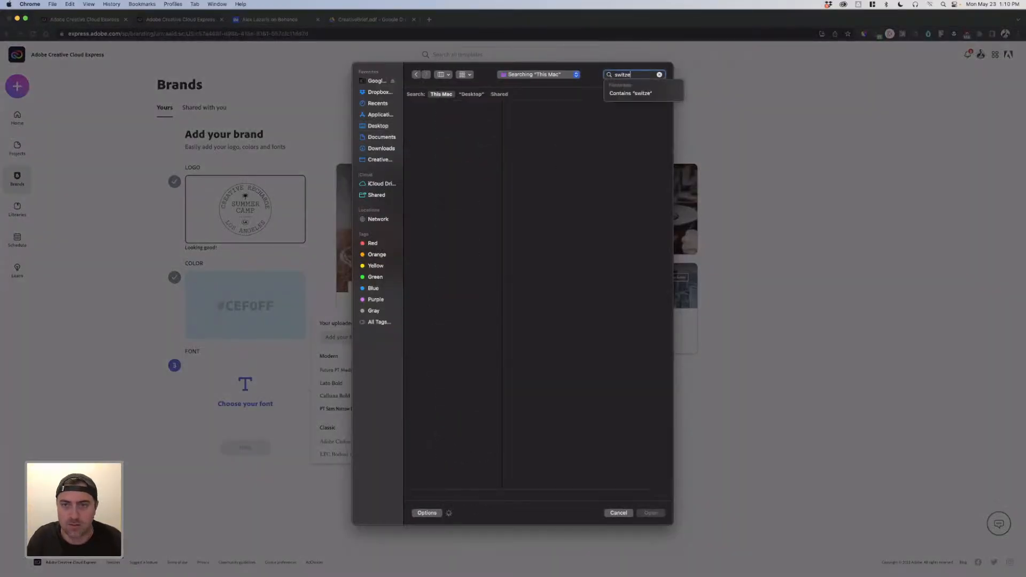
click(424, 118)
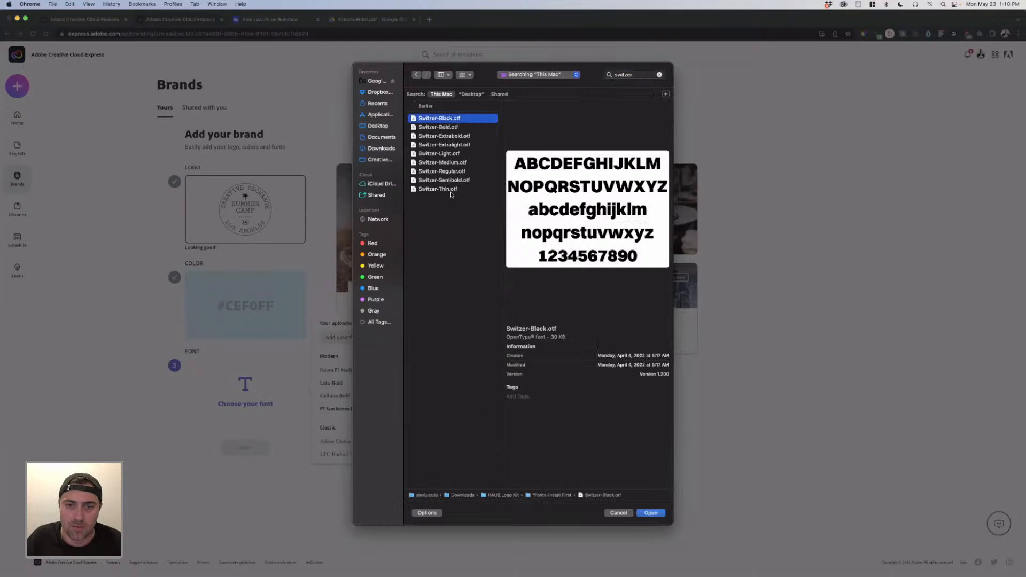
shift+click(445, 189)
click(650, 513)
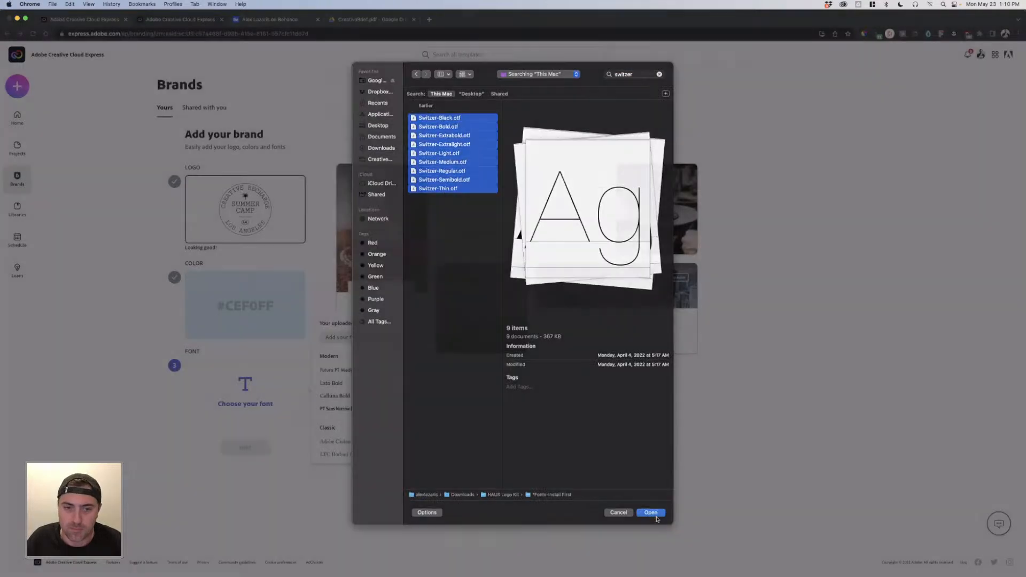
click(427, 354)
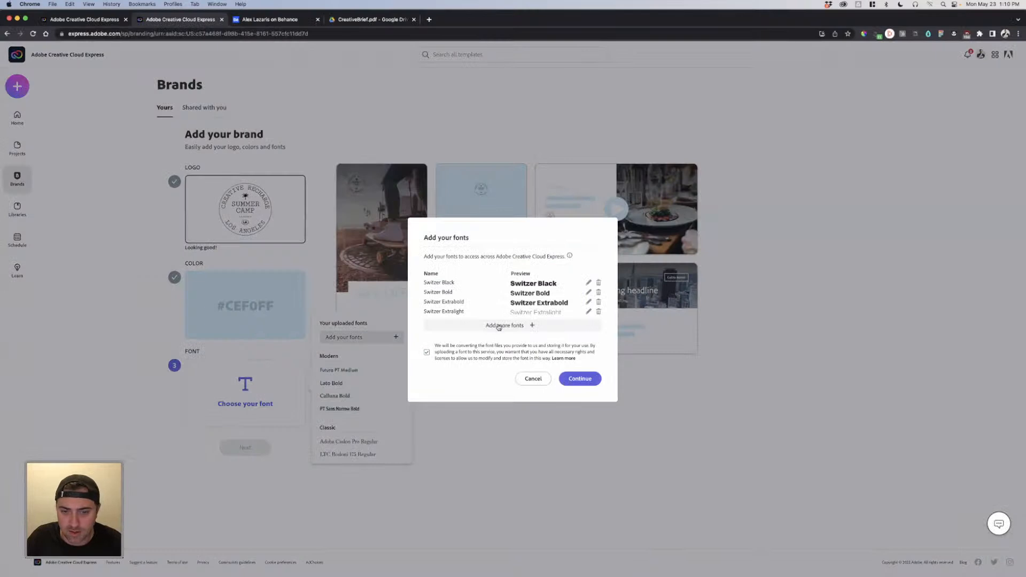
click(581, 379)
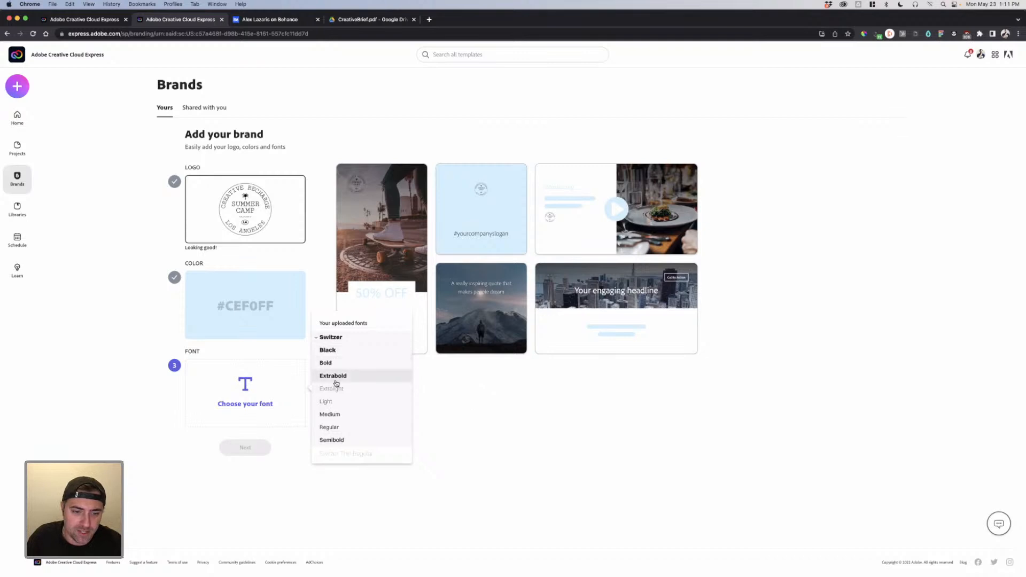
Step: Choose Switzer Medium as the brand font and create the brand under the name Summer Camp 22
click(334, 414)
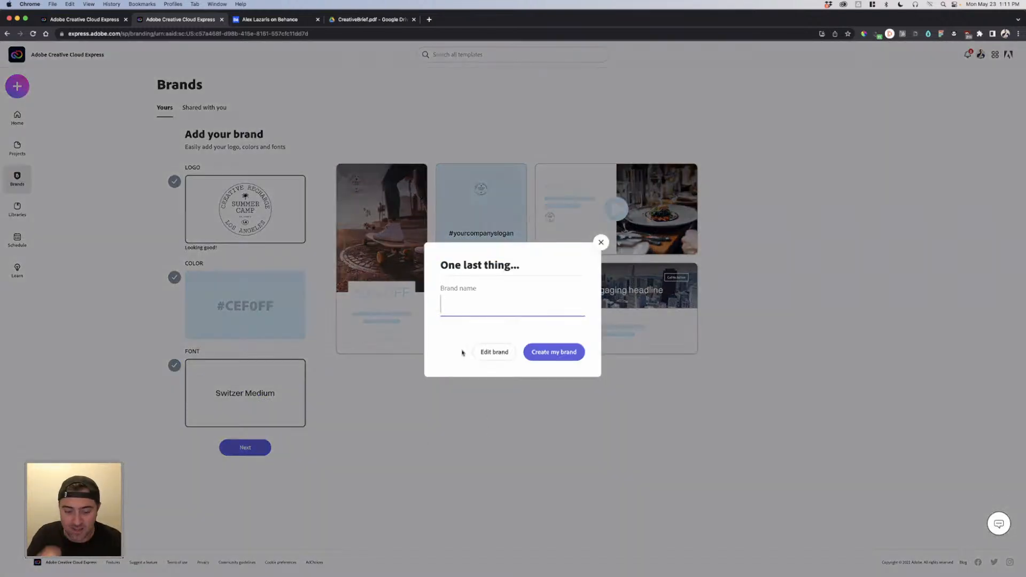
text(Summer Camp 22)
click(572, 358)
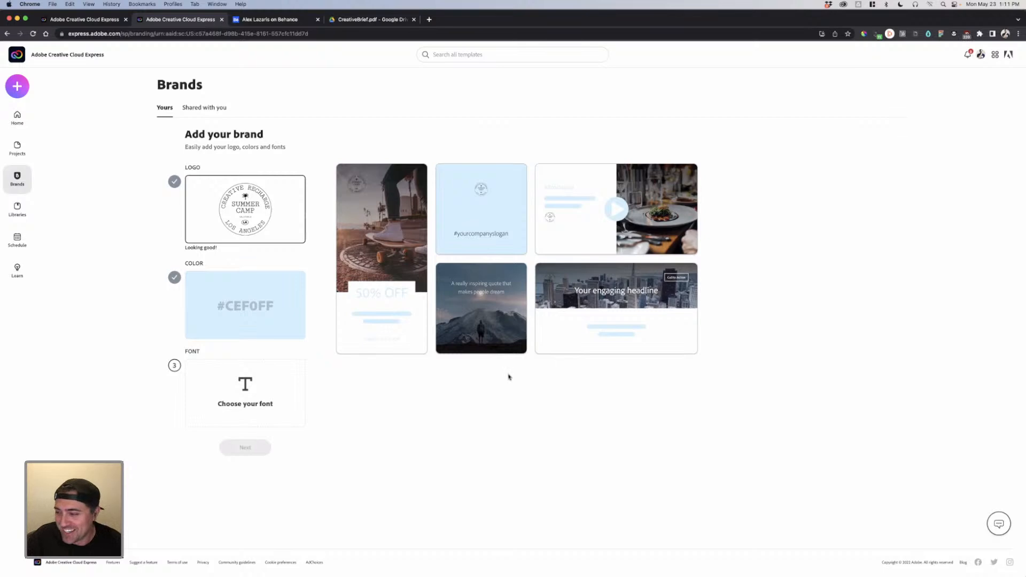
Step: Return to the brands overview, check the brands shared with you, and reload the list of your own brands
click(17, 176)
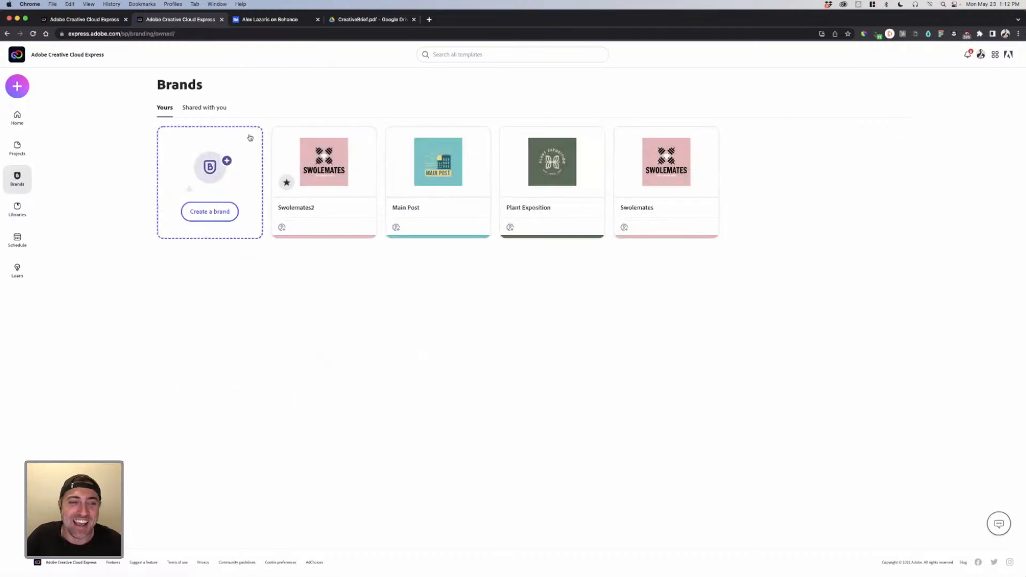
click(204, 107)
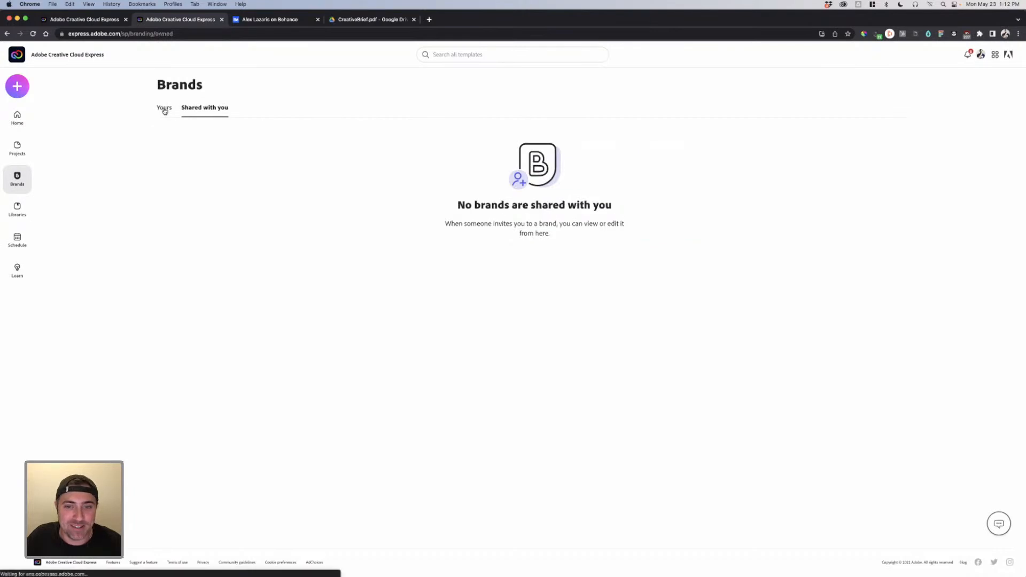
click(163, 108)
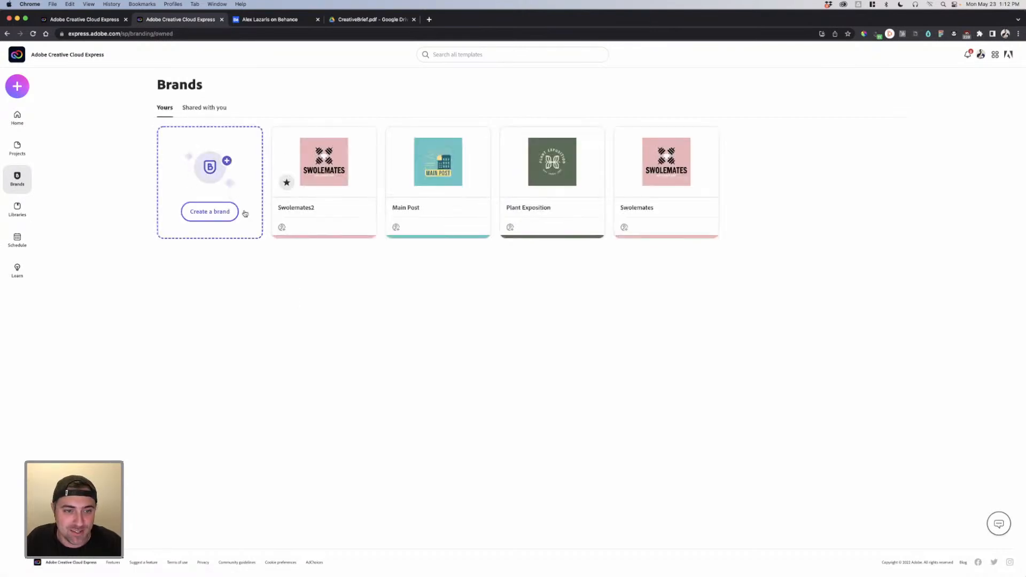
click(32, 35)
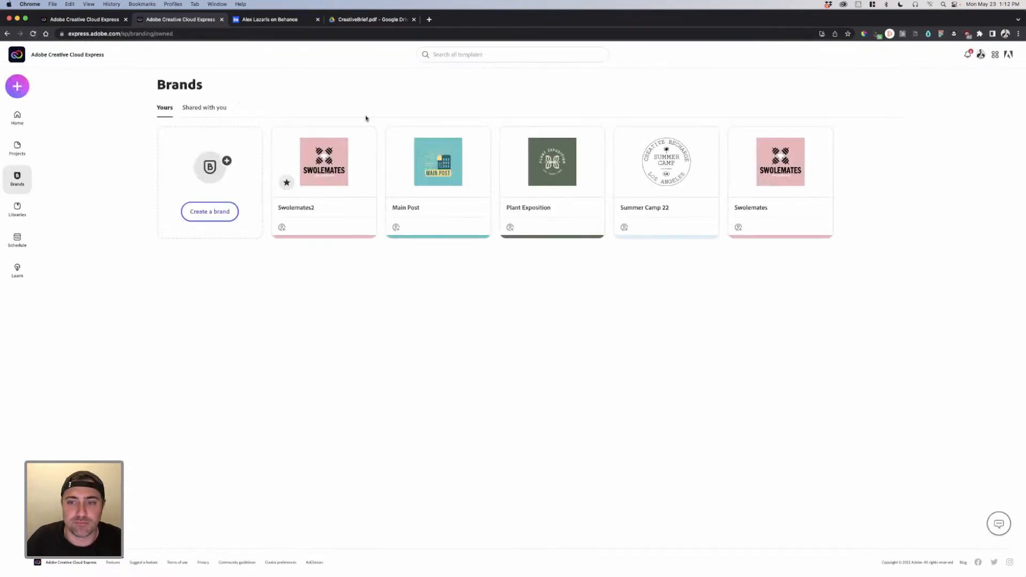
Step: Make Summer Camp 22 the starred primary brand
click(707, 139)
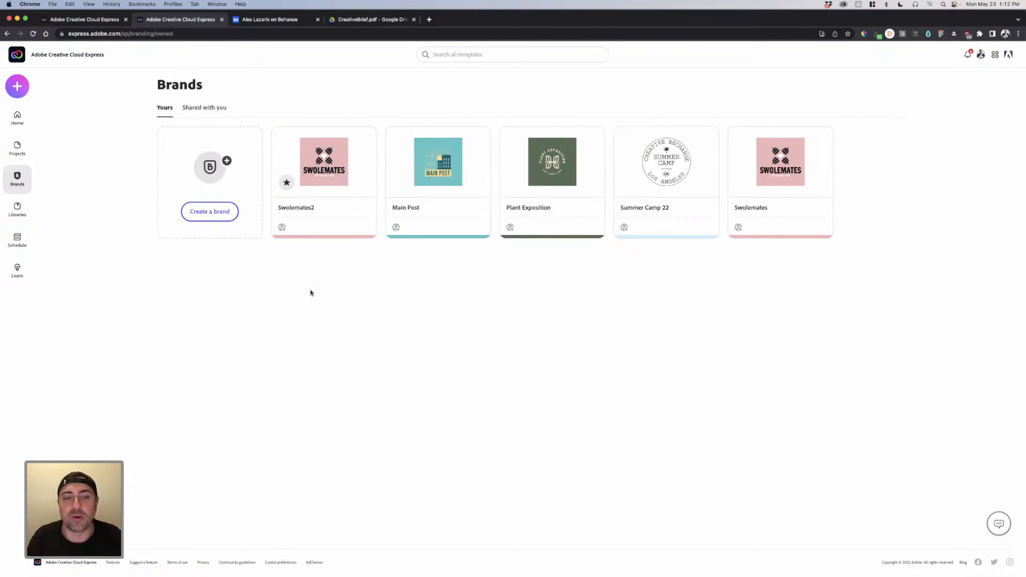
click(707, 139)
click(677, 156)
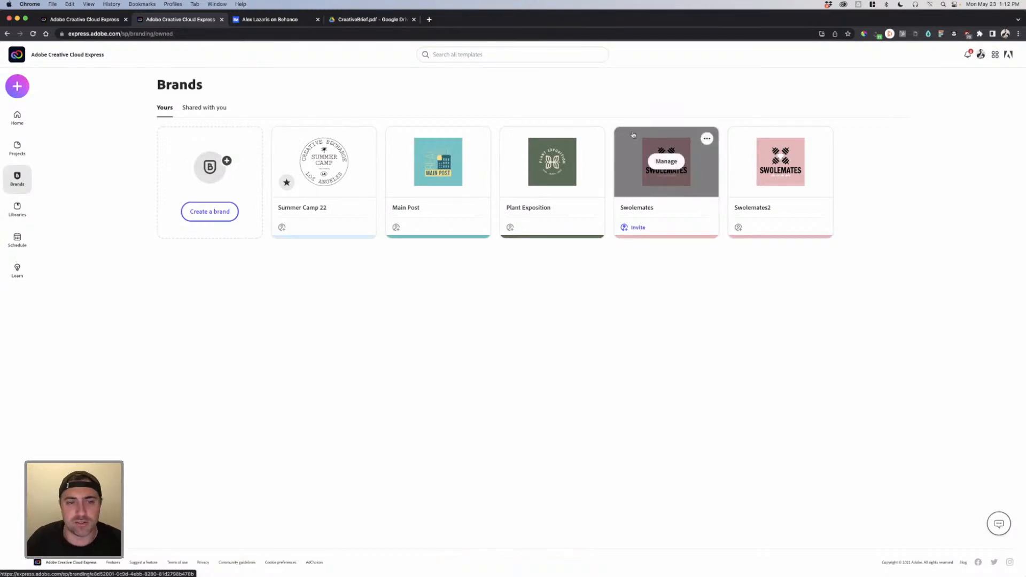
Step: Open the Summer Camp 22 brand's additional colors, switch to Illustrator, and copy the fill hex code of the dark navy square
click(332, 163)
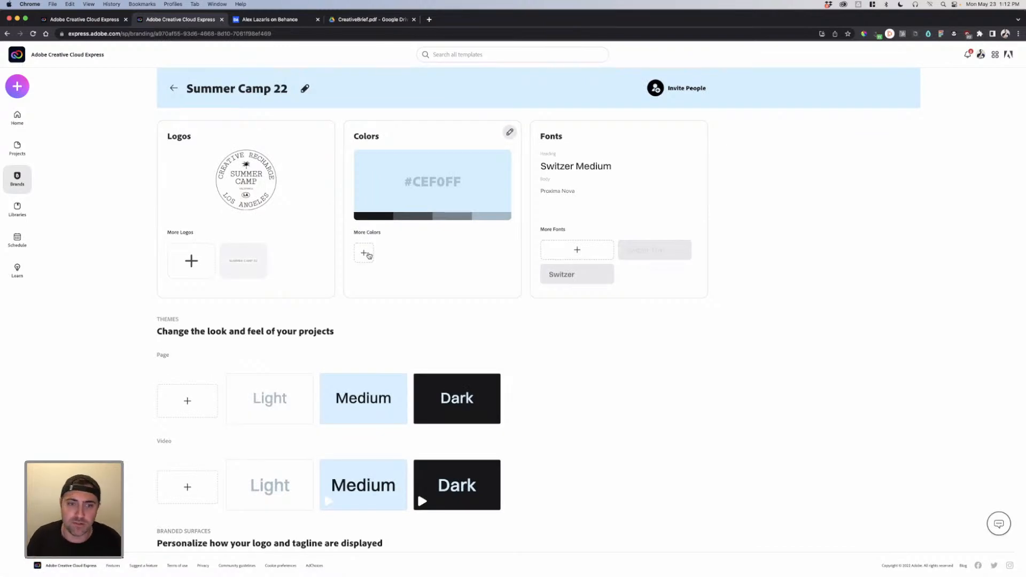
click(368, 254)
mouse_move(513, 570)
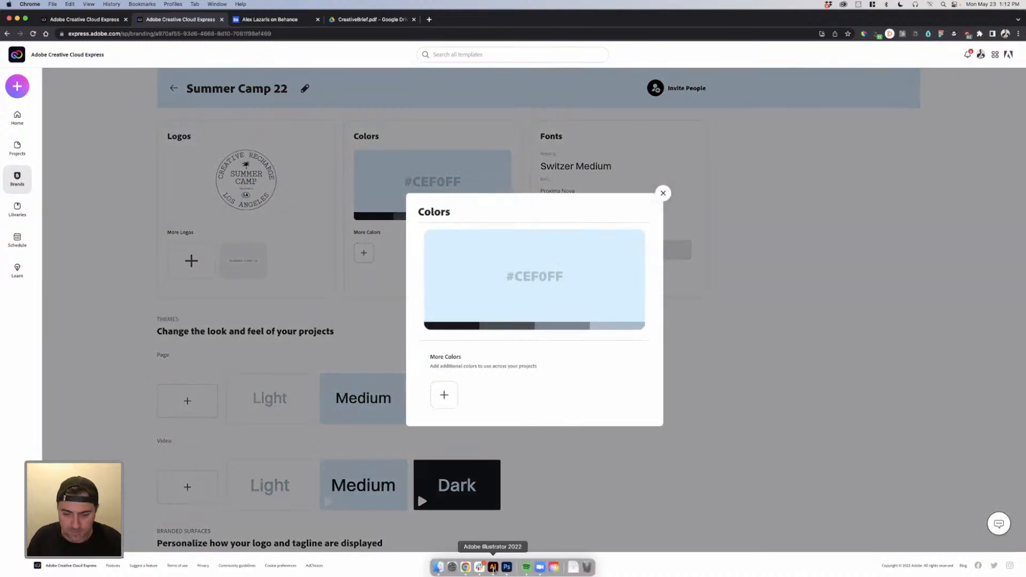
click(493, 567)
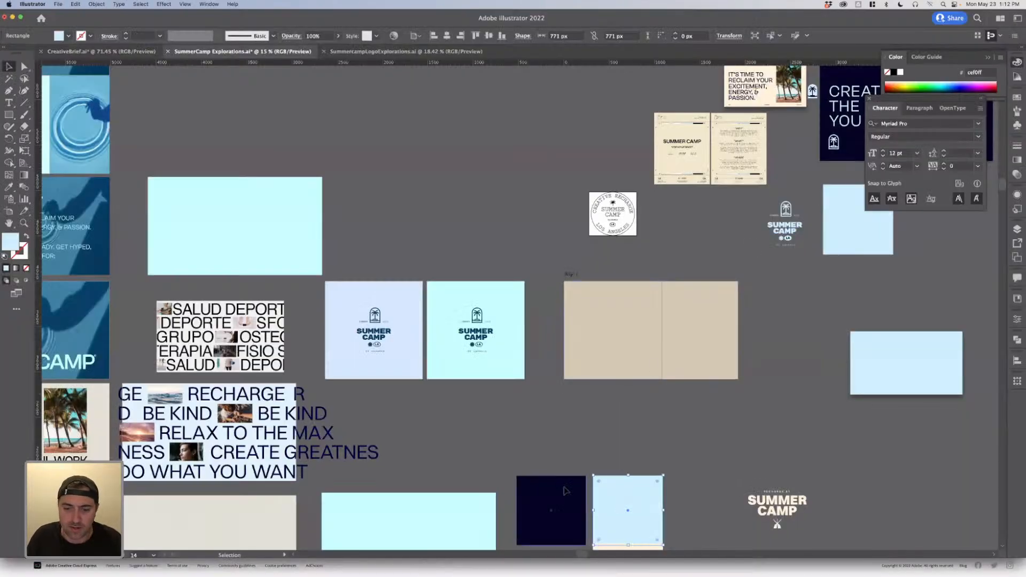
click(565, 490)
double_click(9, 241)
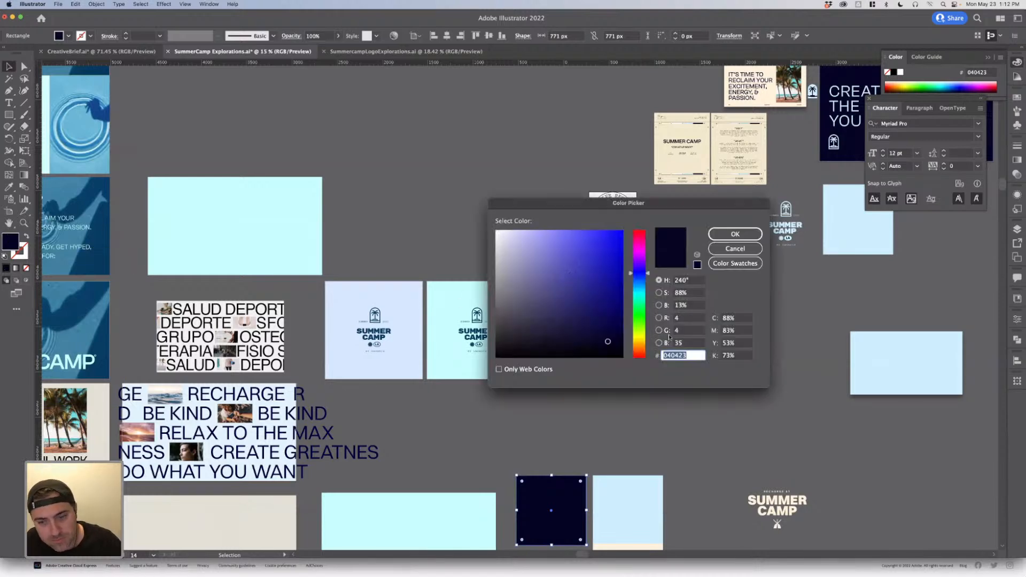
click(737, 234)
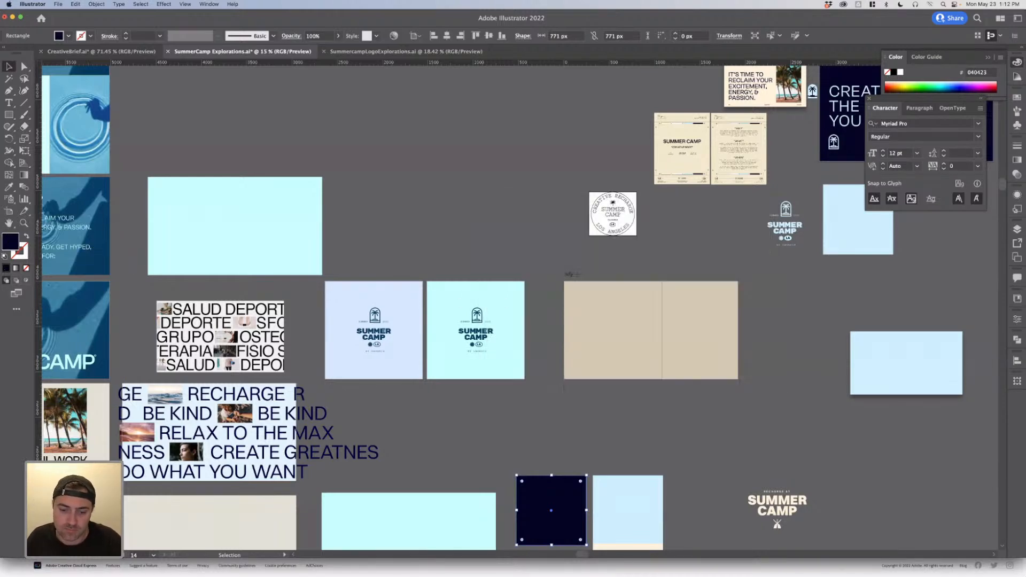
Step: Switch back to Creative Cloud Express and save 040423 as an additional brand color
key(super+Tab)
click(444, 394)
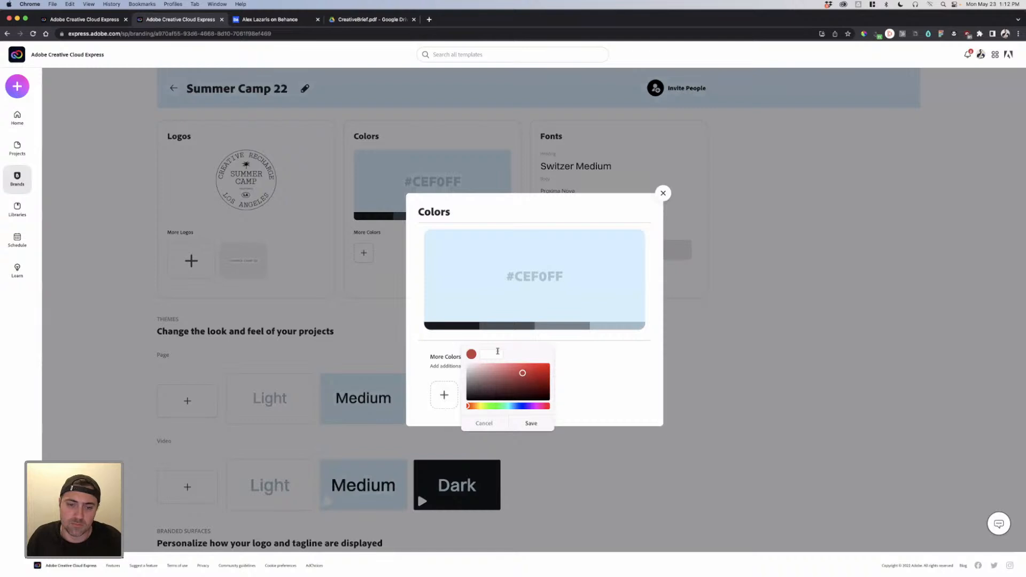
click(497, 351)
text(040423)
click(534, 422)
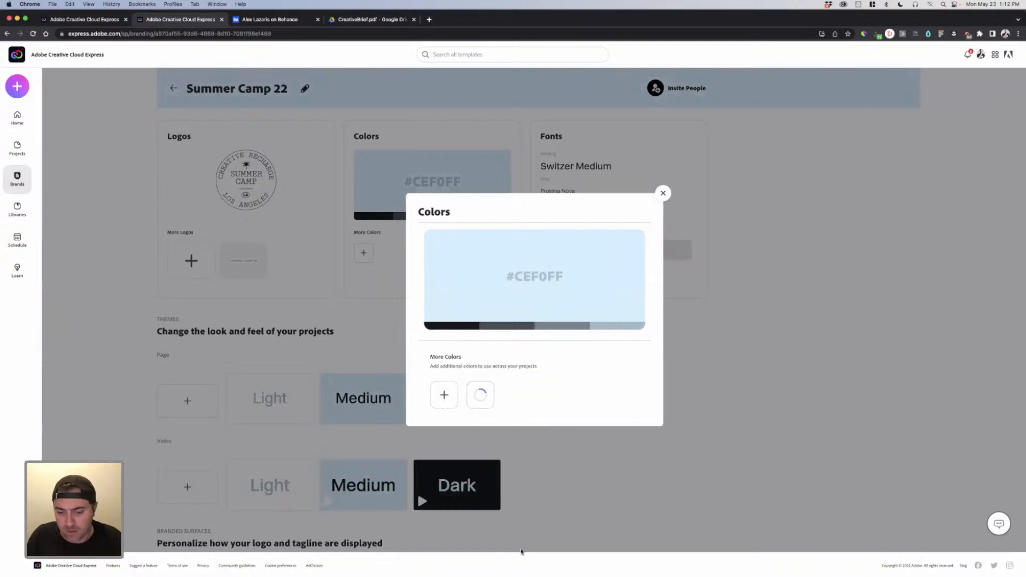
Step: Switch to Illustrator and copy the fill hex code of the cream square below the light blue one
mouse_move(522, 575)
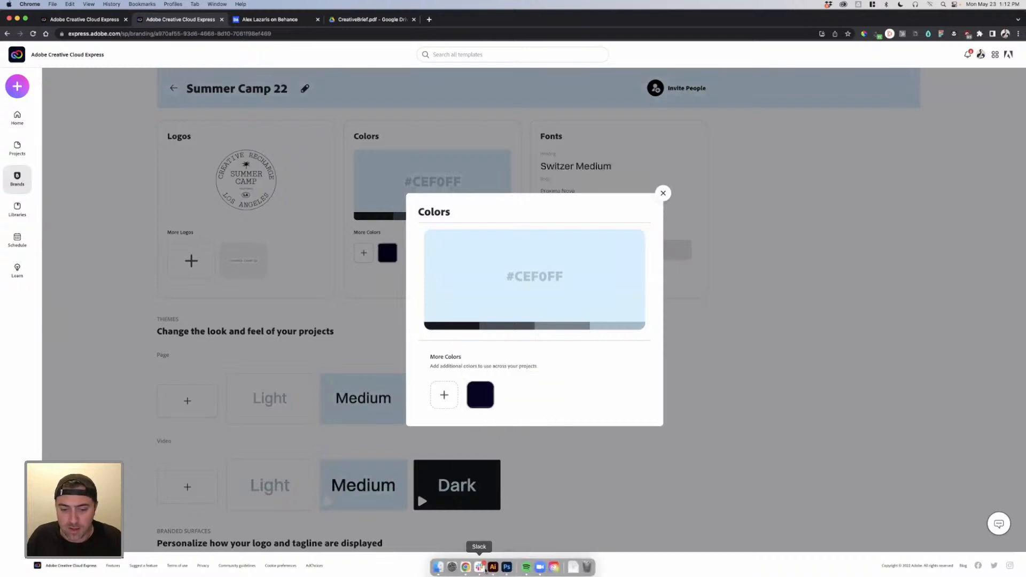
click(493, 566)
scroll(655, 483, down, 1)
scroll(654, 484, down, 2)
click(638, 521)
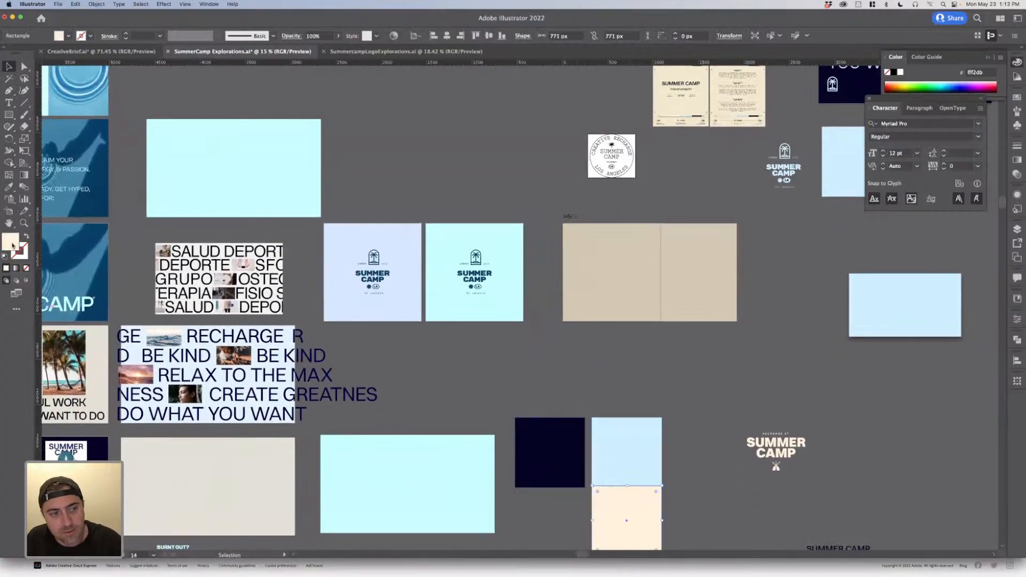
double_click(11, 243)
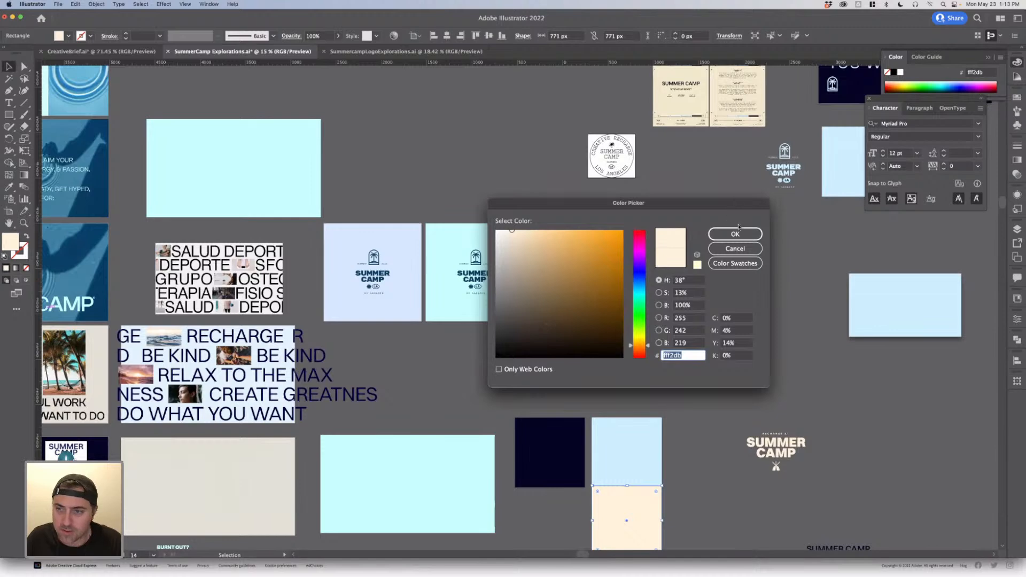
click(735, 234)
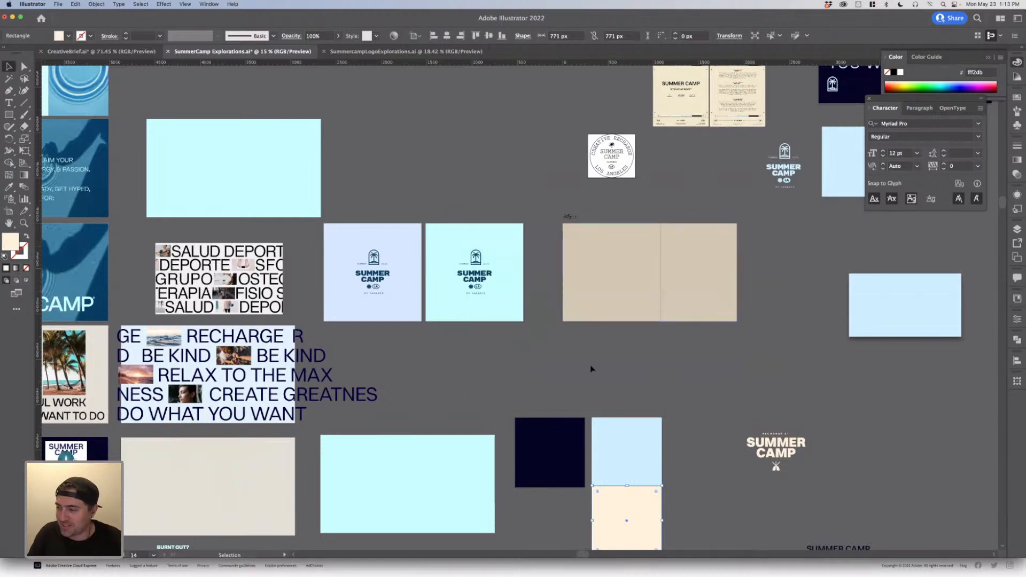
Step: Switch back to Creative Cloud Express, save FFF2DB as another additional brand color, and close the Colors dialog
click(460, 570)
click(445, 394)
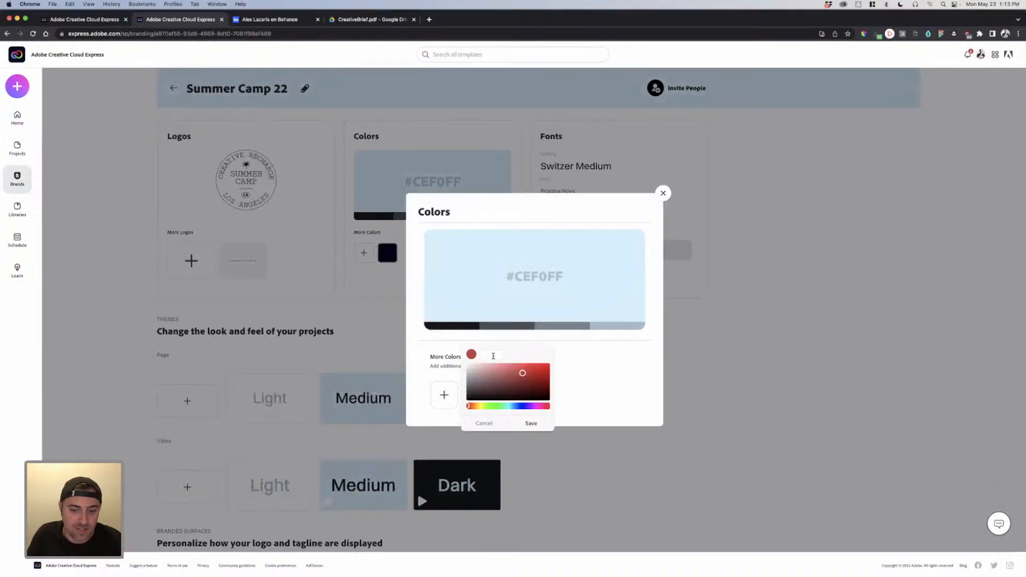
click(492, 356)
text(FFF2DB)
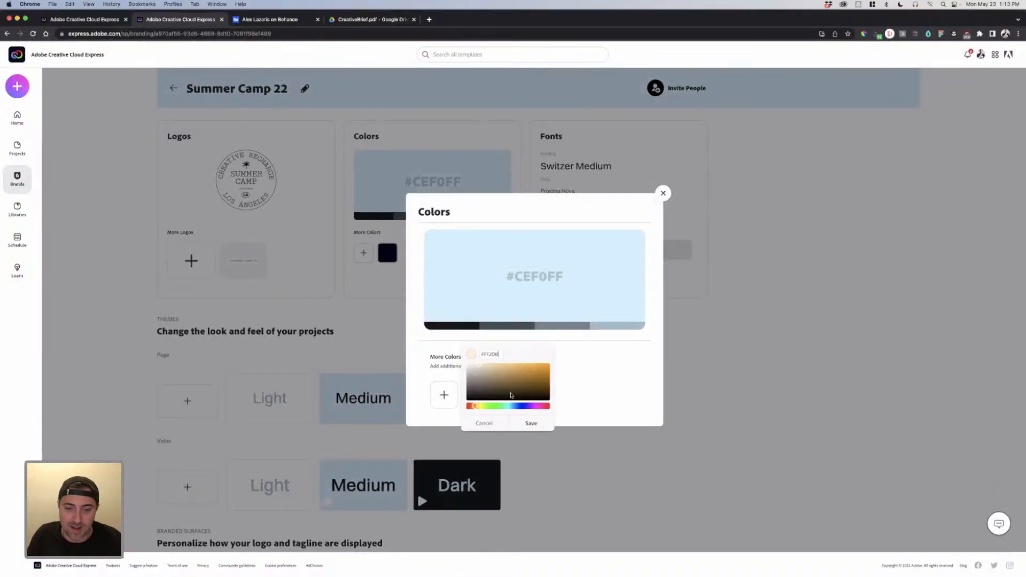
click(531, 424)
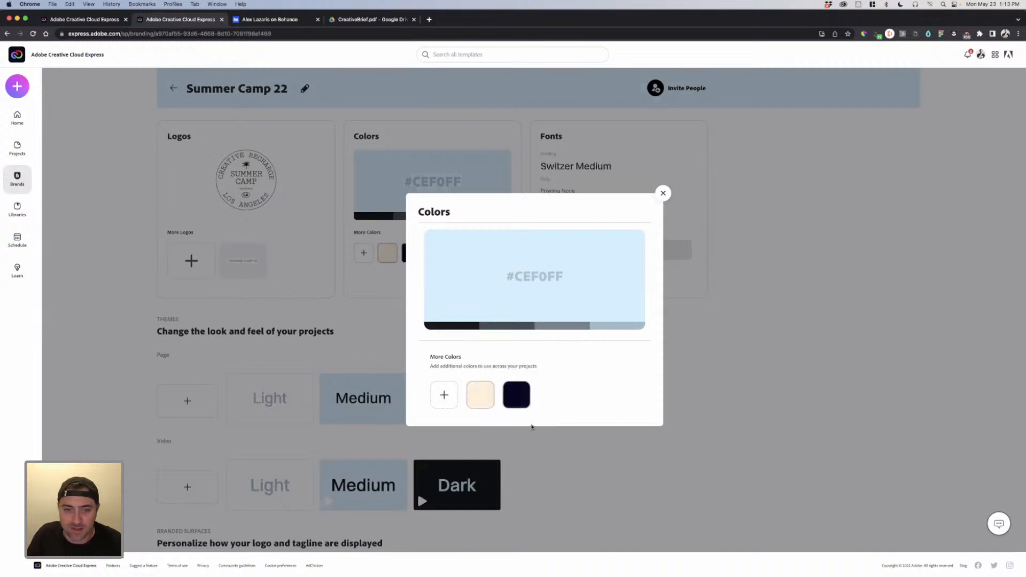
click(708, 402)
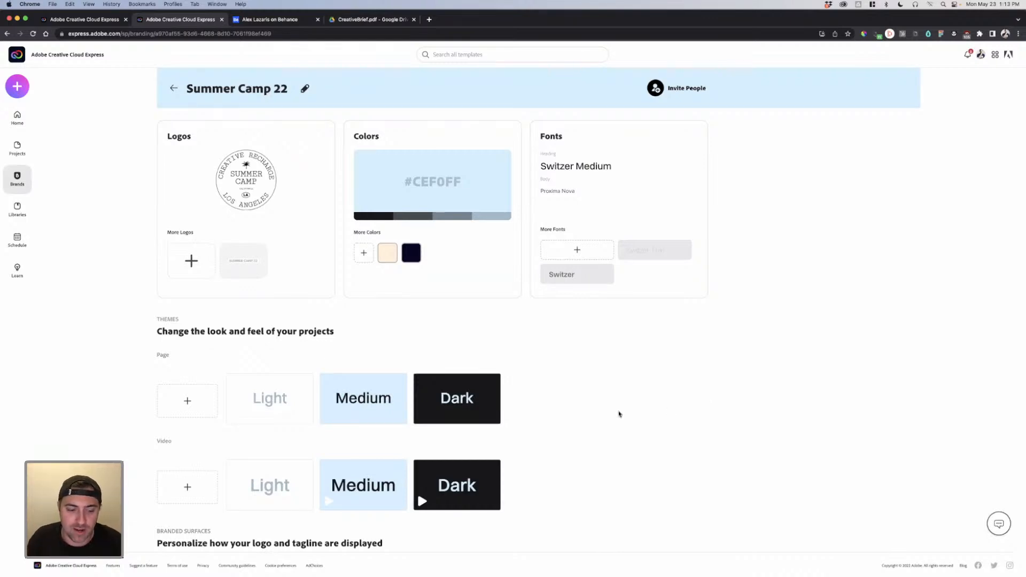
Step: Look over the Summer Camp 22 brand page, leave it, and go to the Creative Cloud Express home page
scroll(619, 414, down, 3)
scroll(619, 414, up, 3)
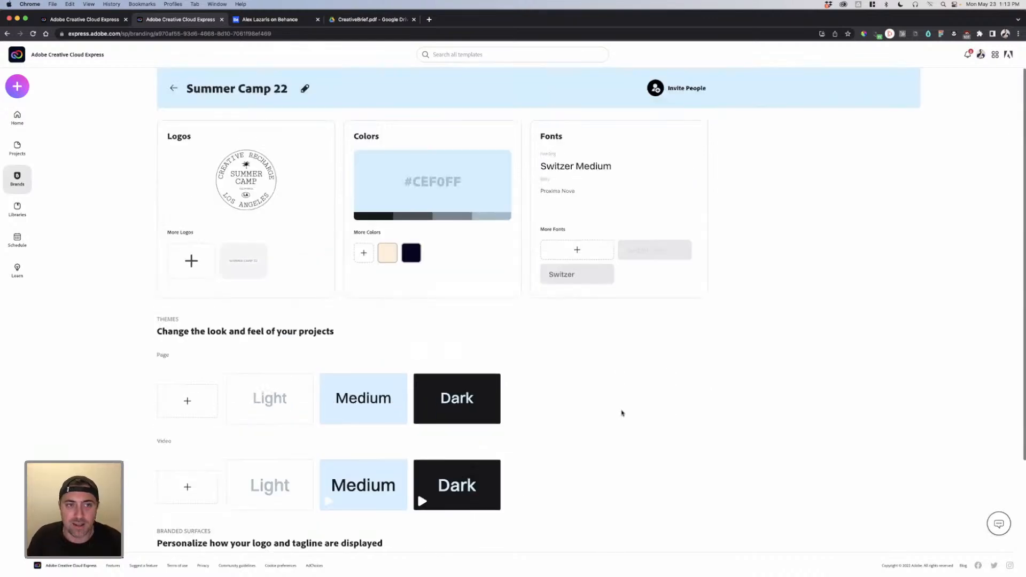
click(172, 89)
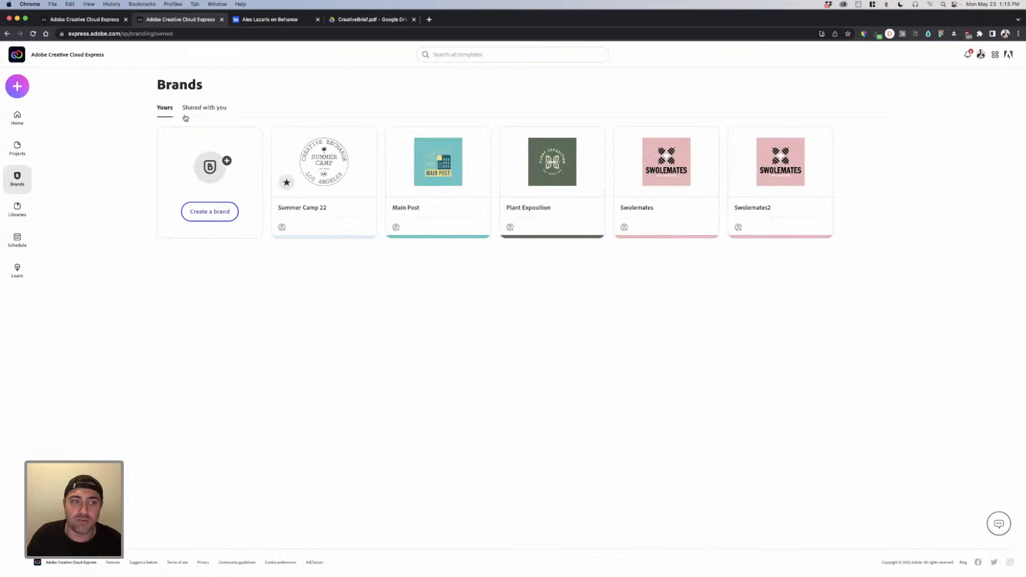
click(17, 117)
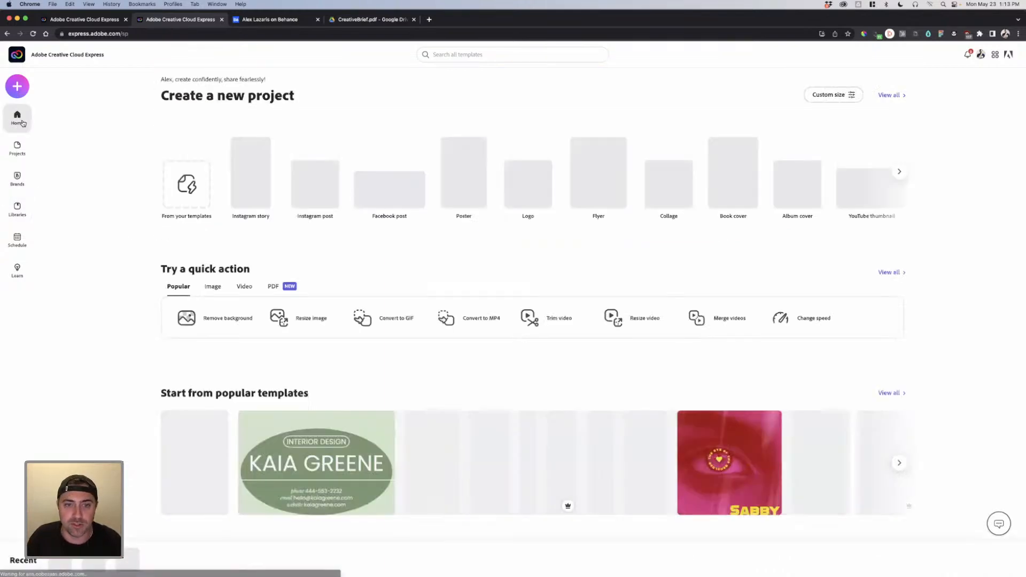
Step: Look over the home page and the saved projects, including the contents of the Swolemates and Gradient folders
scroll(465, 233, down, 2)
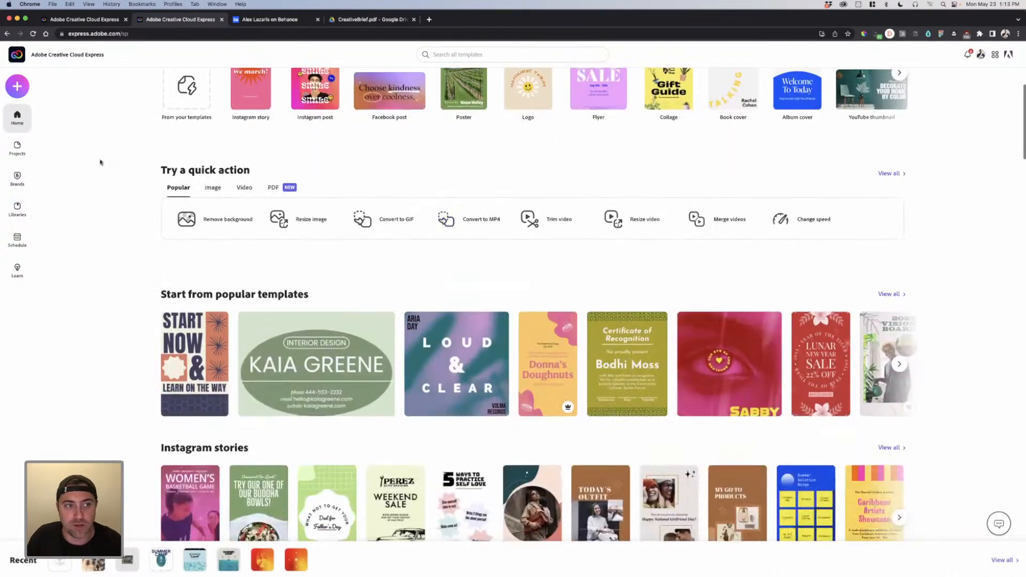
click(17, 150)
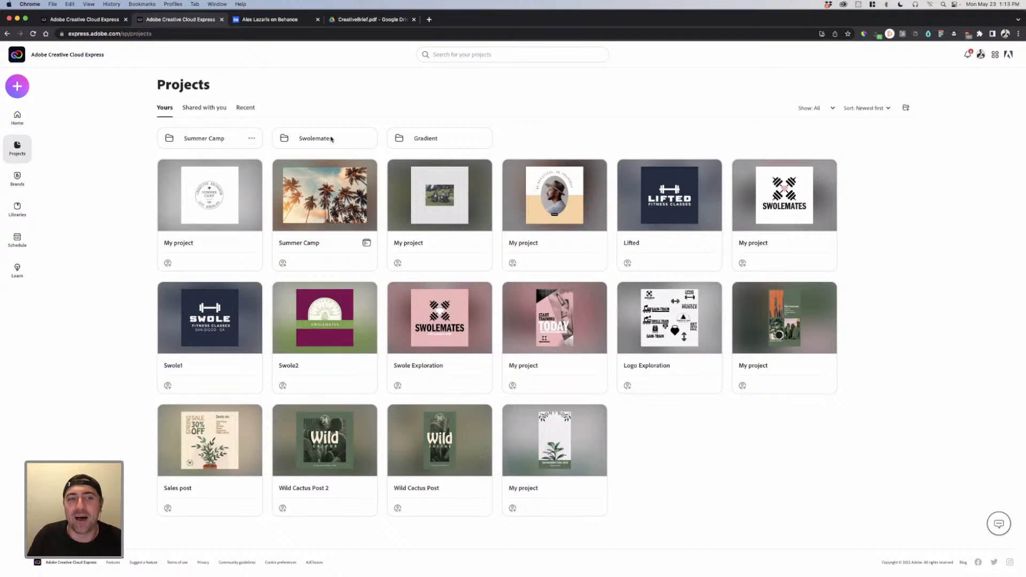
click(322, 140)
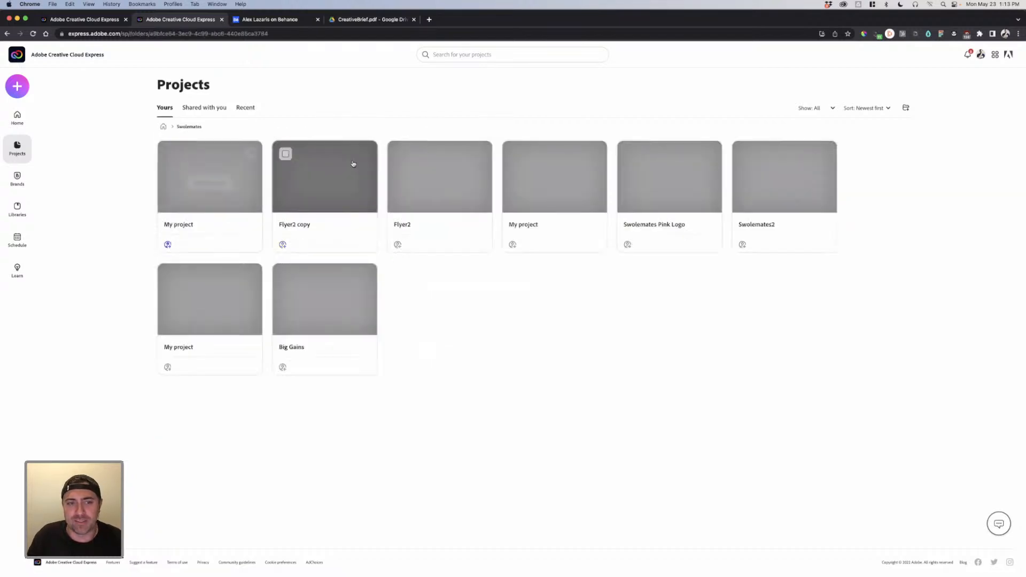
click(7, 34)
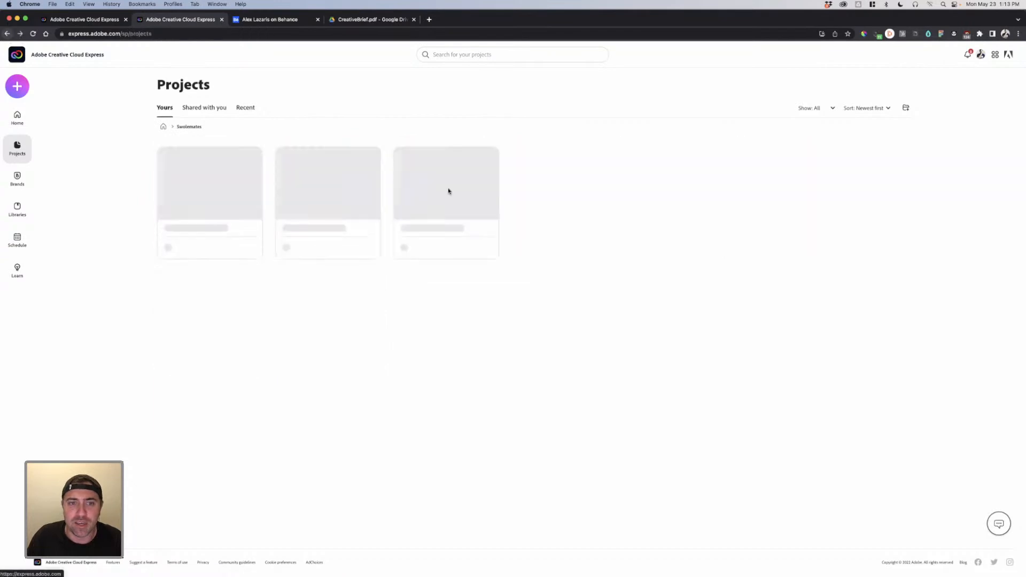
click(429, 143)
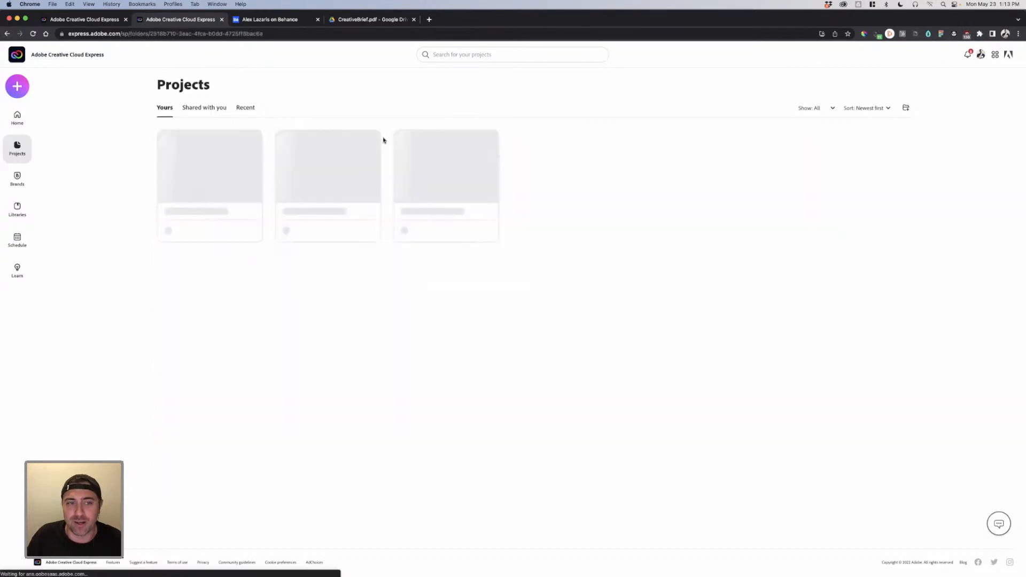
click(7, 33)
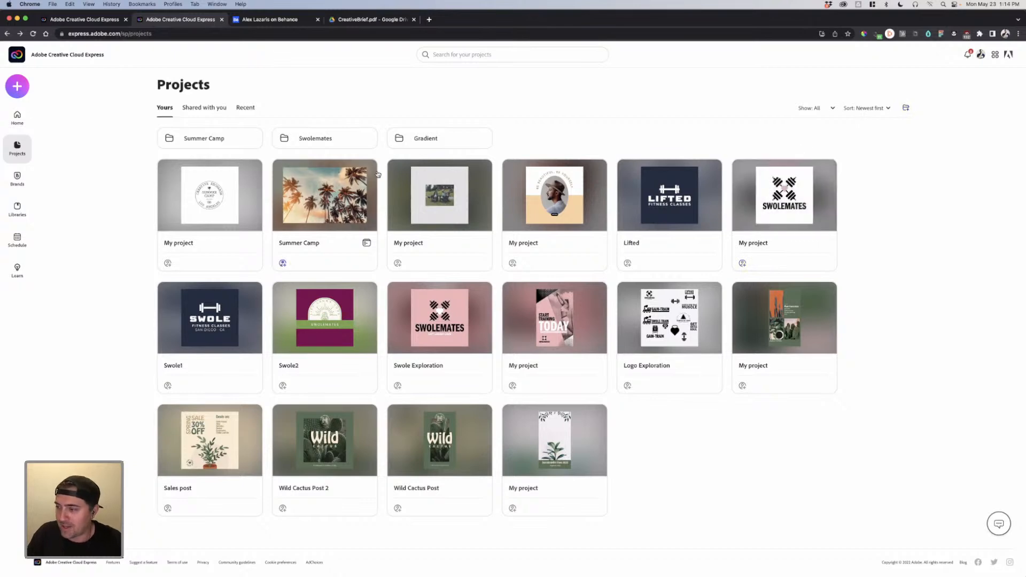
mouse_move(375, 175)
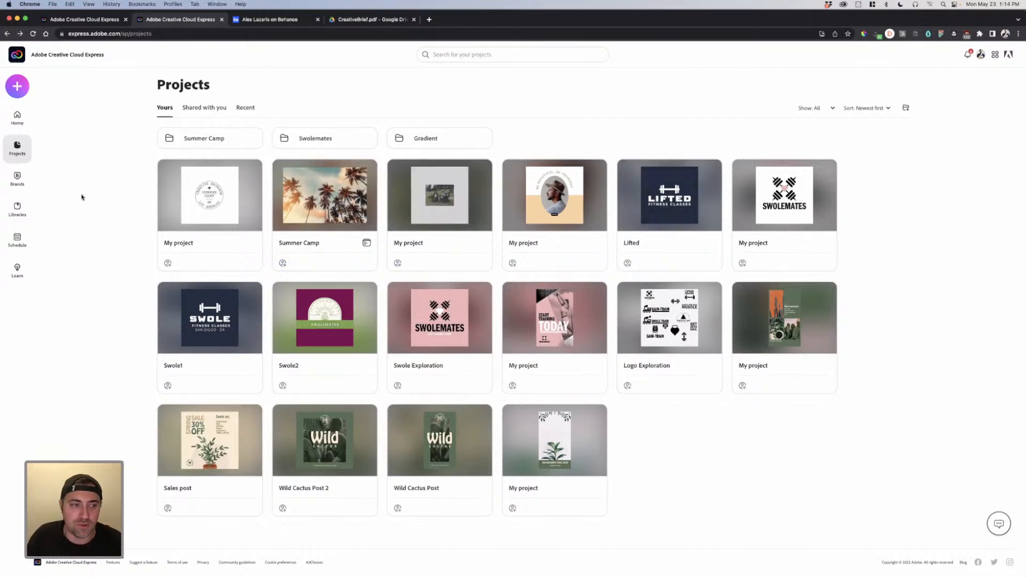
Step: Open the Summer Camp 22 brand's font settings and replace the headline font with Switzer Extrabold
click(17, 178)
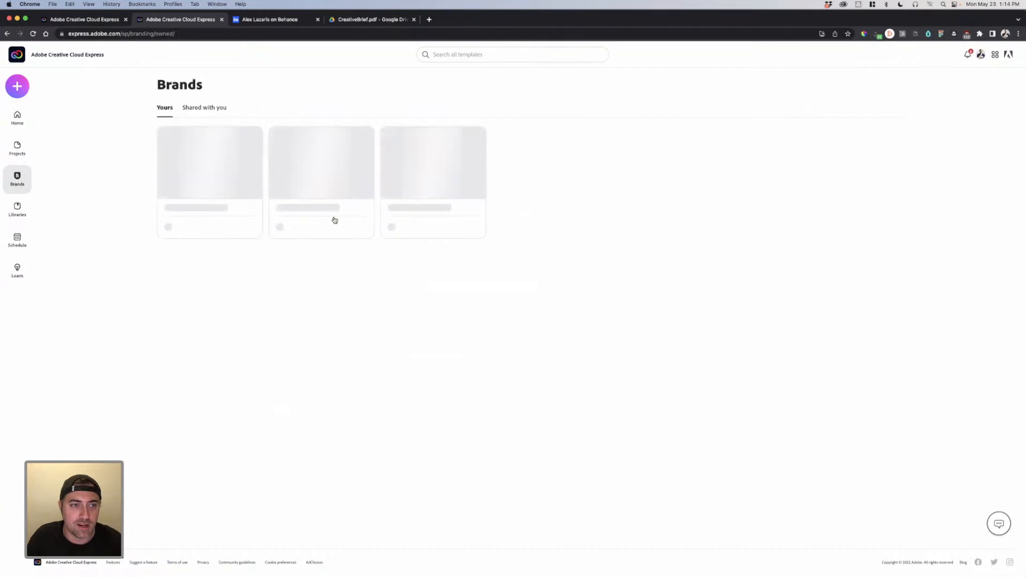
click(329, 168)
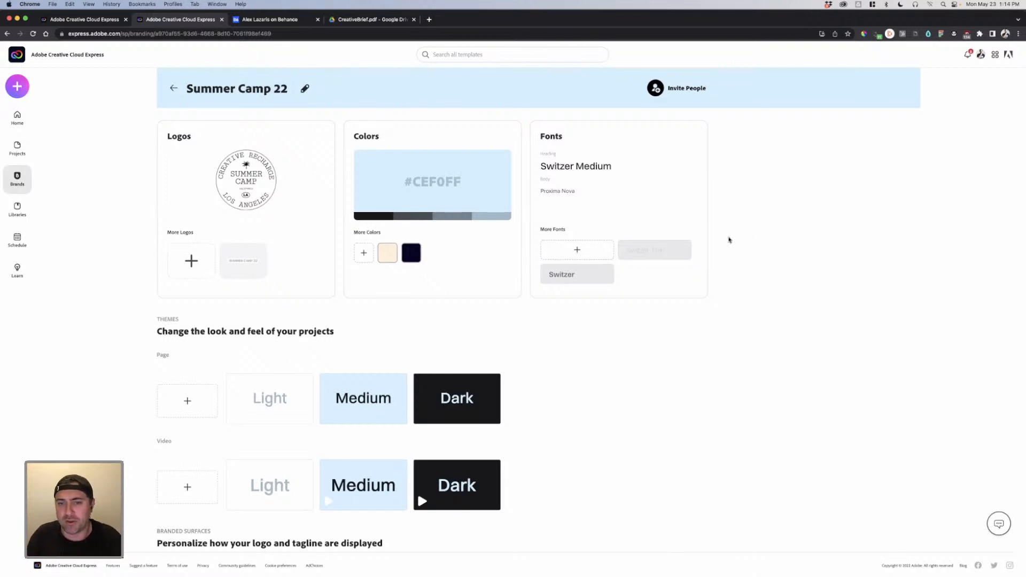
click(576, 194)
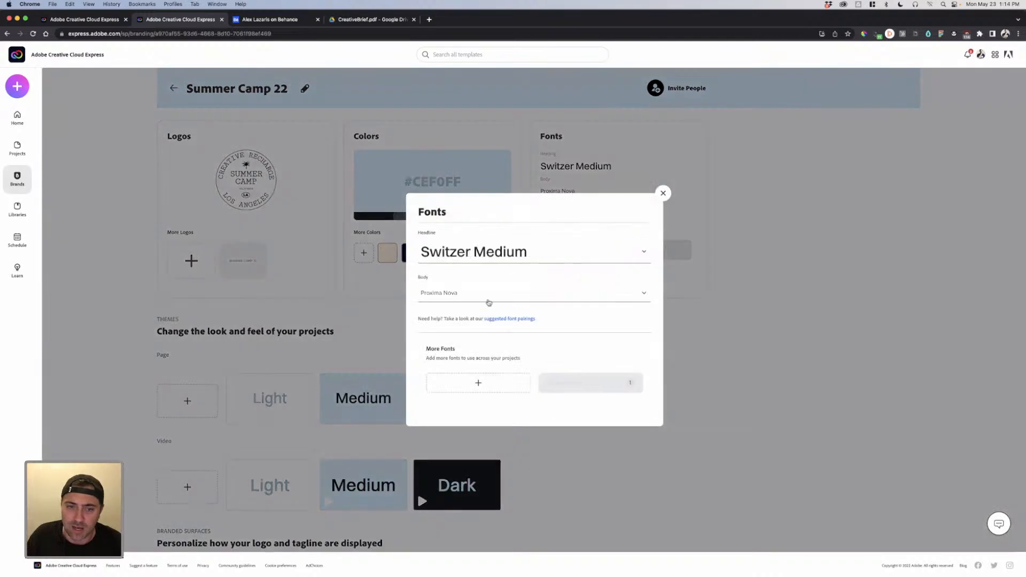
click(644, 293)
scroll(473, 351, down, 1)
scroll(473, 352, up, 1)
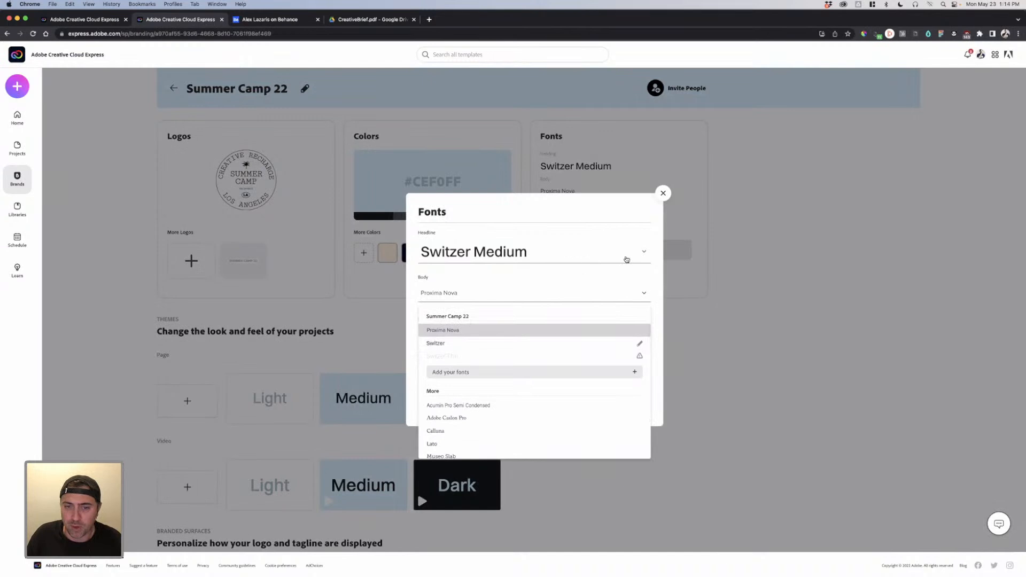
click(644, 253)
click(645, 253)
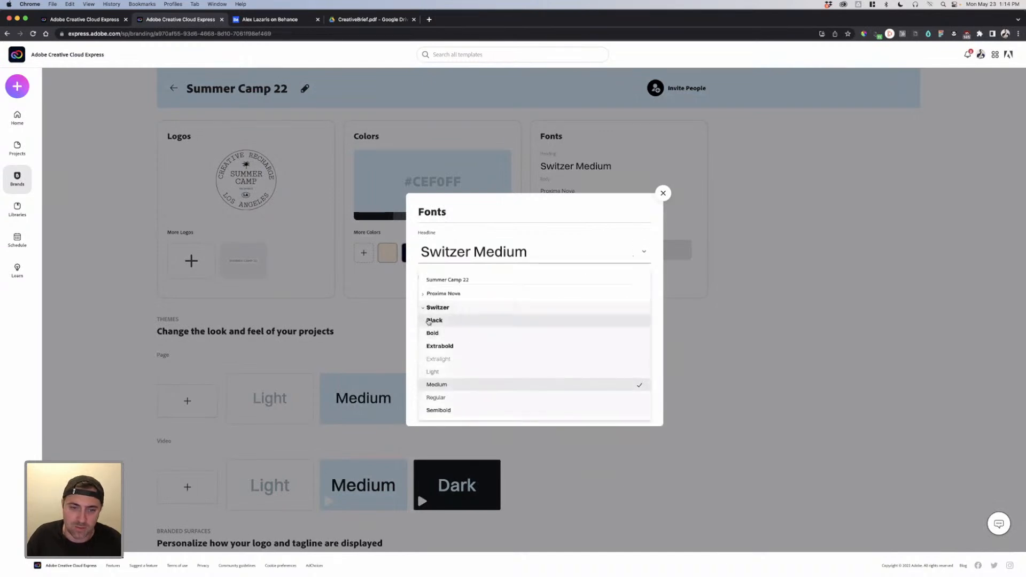
click(451, 346)
click(568, 353)
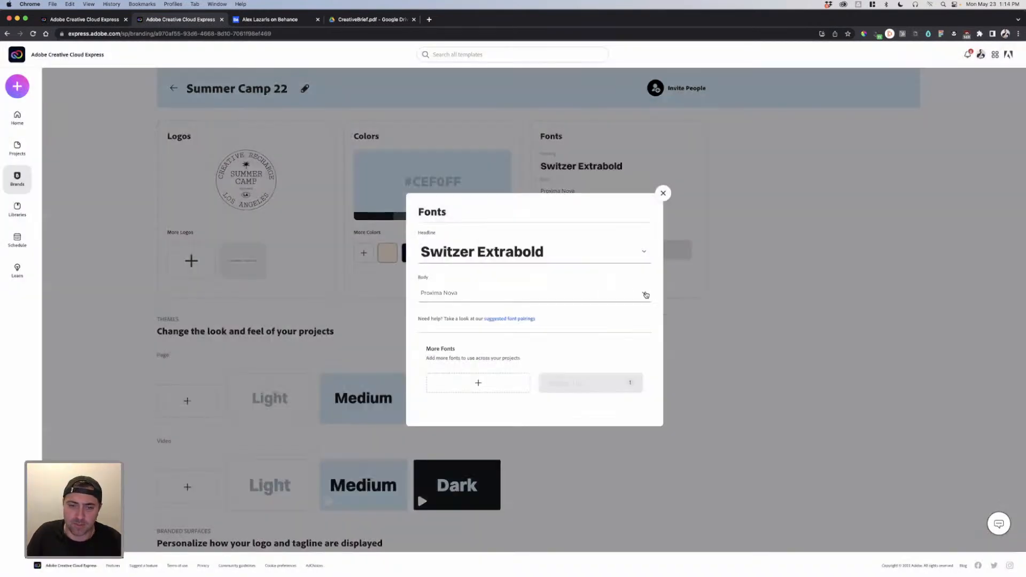
Step: Replace the brand's body font with Switzer Regular, close the Fonts dialog, and return to the list of brands
click(643, 293)
click(436, 344)
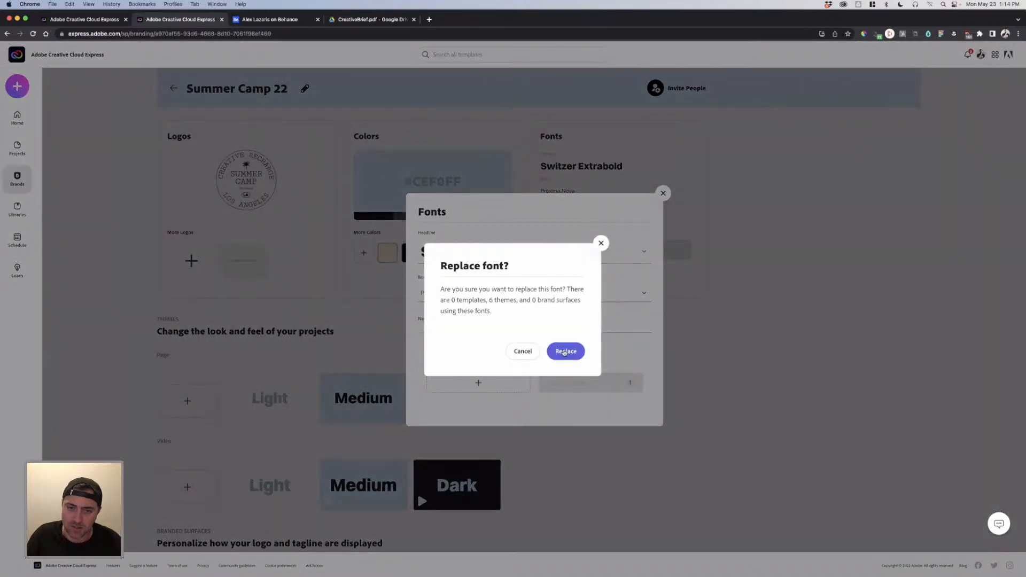
click(565, 352)
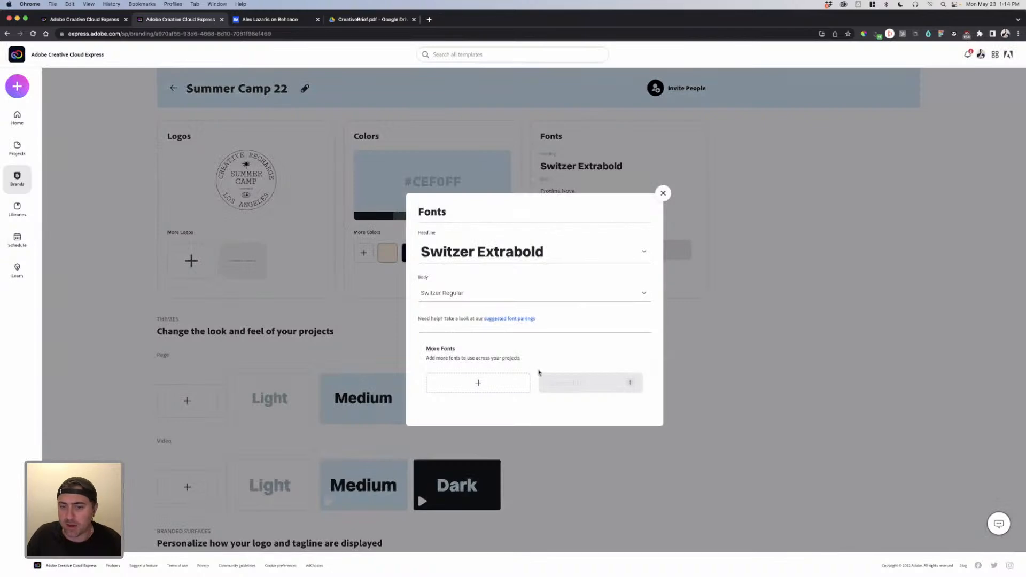
click(662, 193)
scroll(547, 377, down, 3)
scroll(547, 378, up, 3)
click(175, 89)
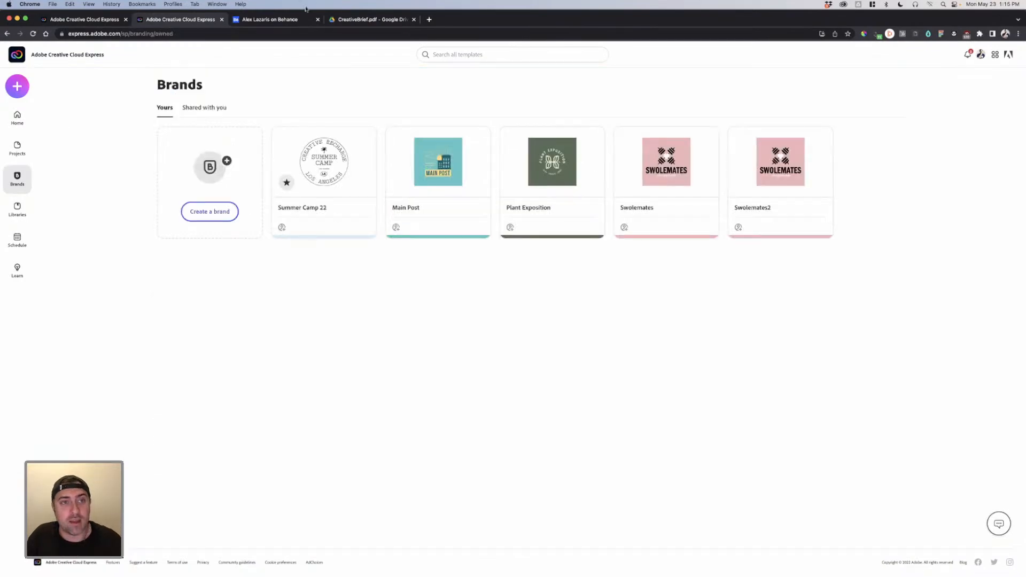
Step: Switch to the Summer Camp 2022 project on Behance and review its intro text, billboard and layout images for inspiration
click(278, 20)
scroll(750, 192, up, 15)
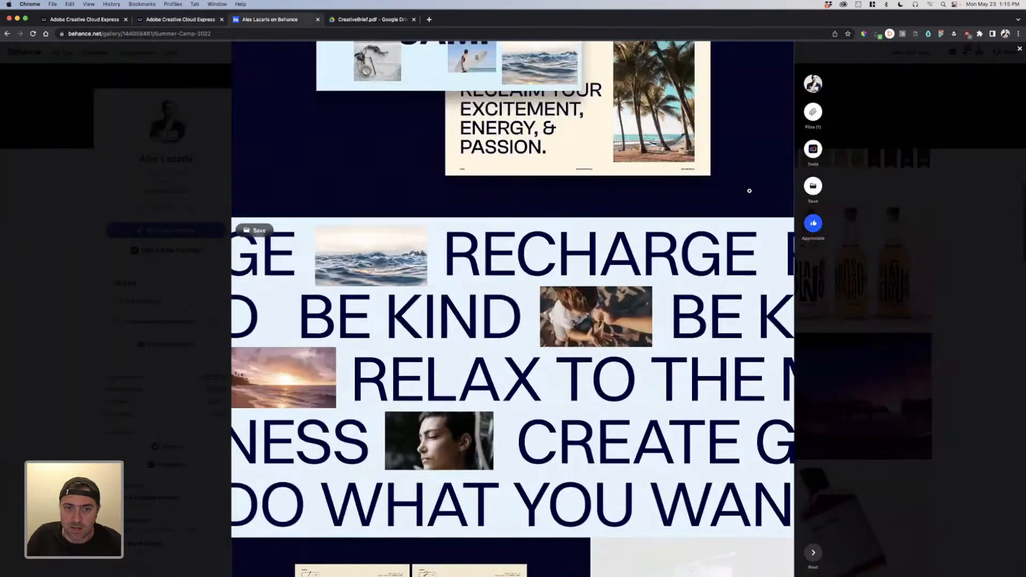
scroll(749, 193, up, 4)
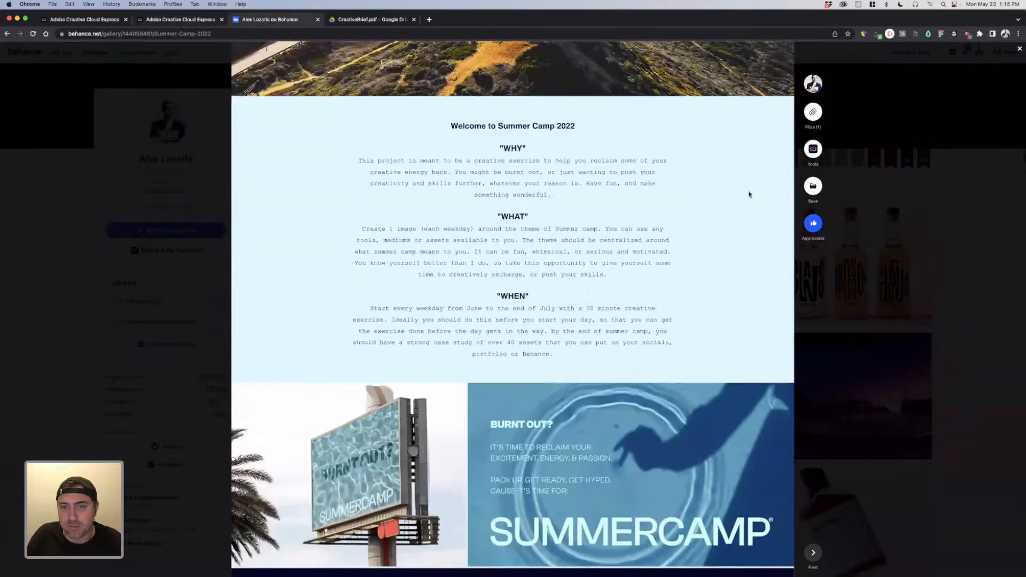
scroll(749, 193, down, 7)
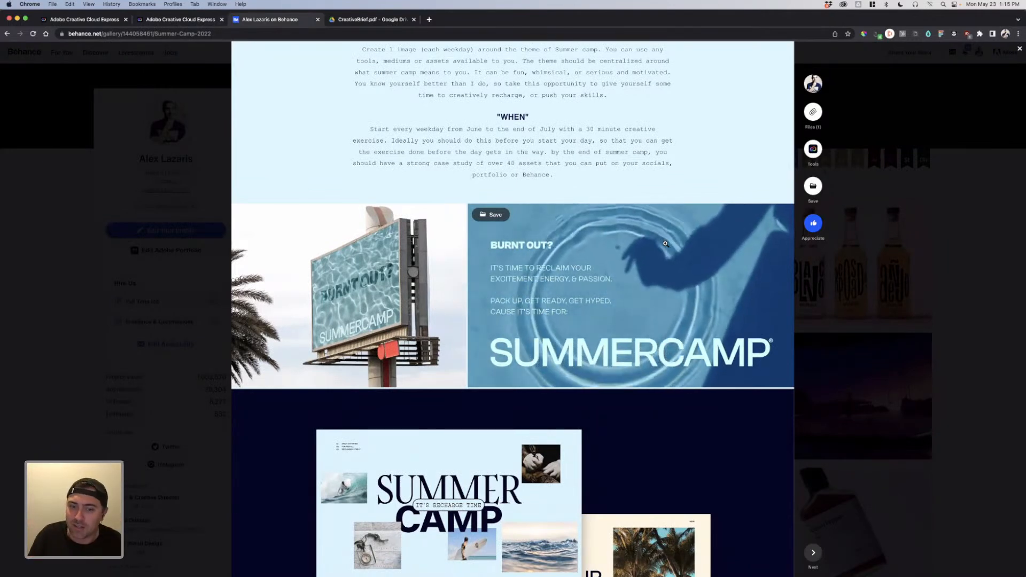
scroll(614, 296, down, 5)
scroll(614, 296, down, 2)
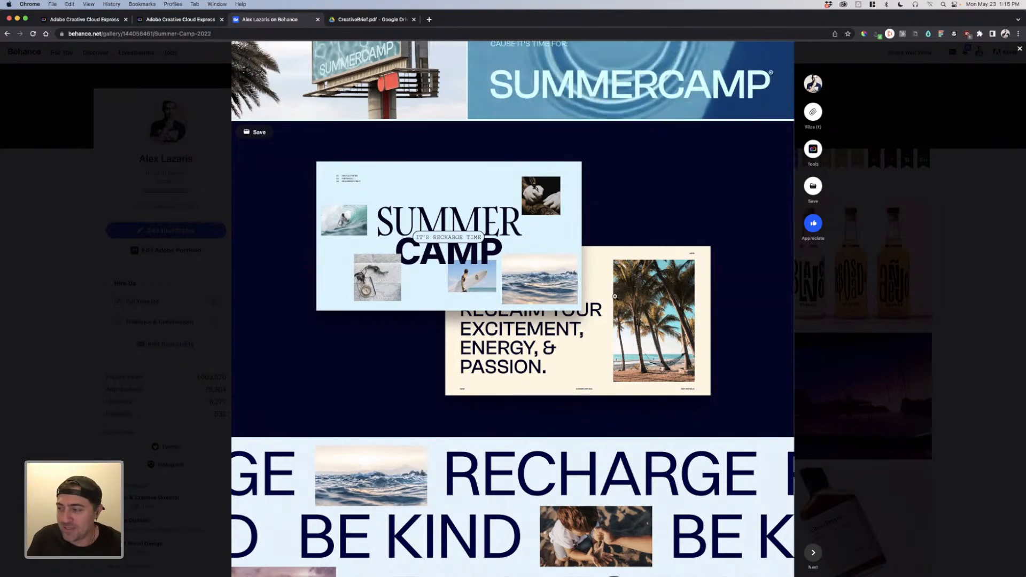
Step: Switch back to Creative Cloud Express, start a blank Instagram post from the home page, and select its empty canvas
click(180, 20)
click(78, 19)
click(176, 20)
click(17, 119)
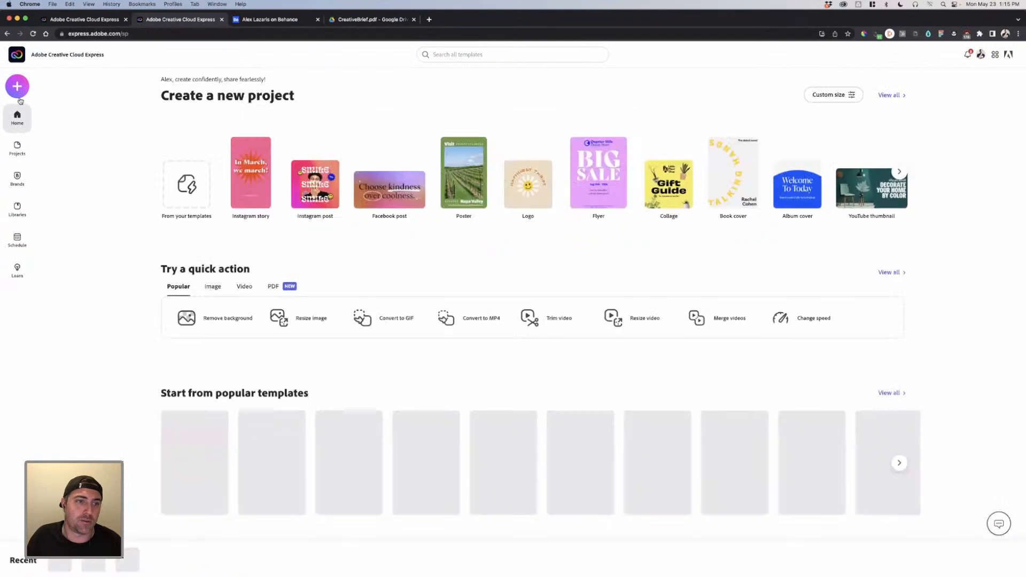
click(18, 89)
click(104, 174)
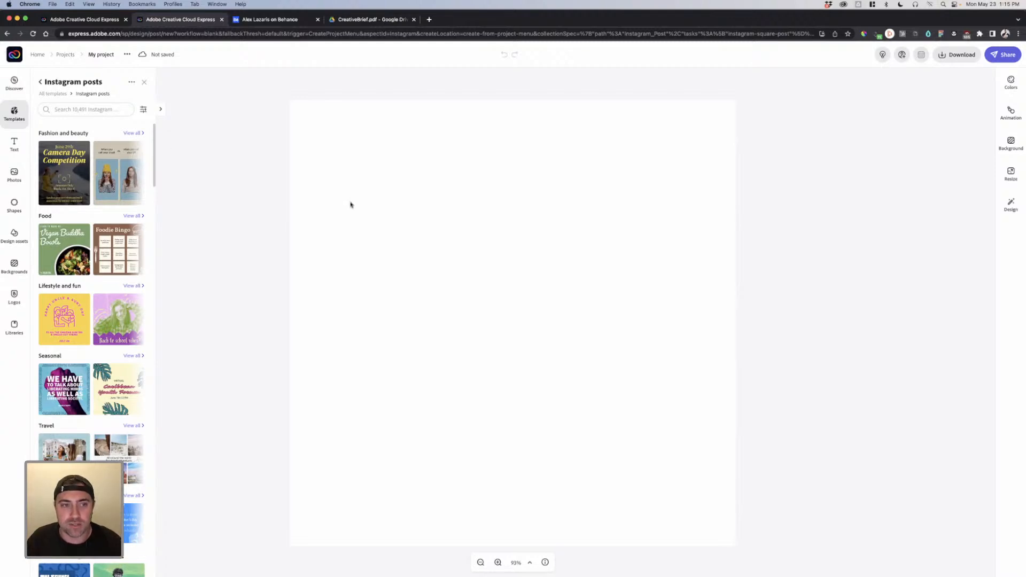
click(367, 210)
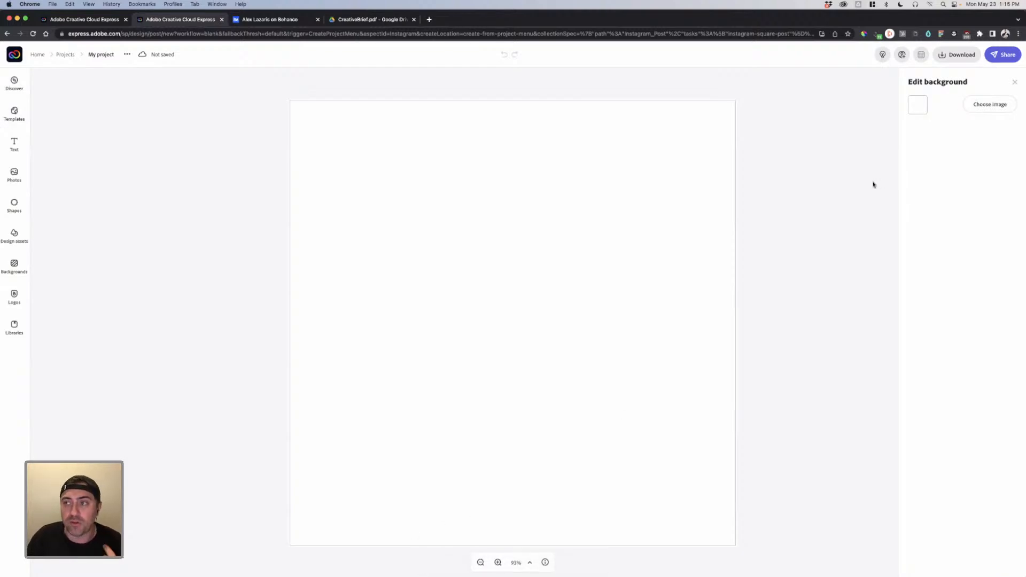
Step: Search the stock photos for "water ripple" and add the blue pool water photo to the post
click(14, 174)
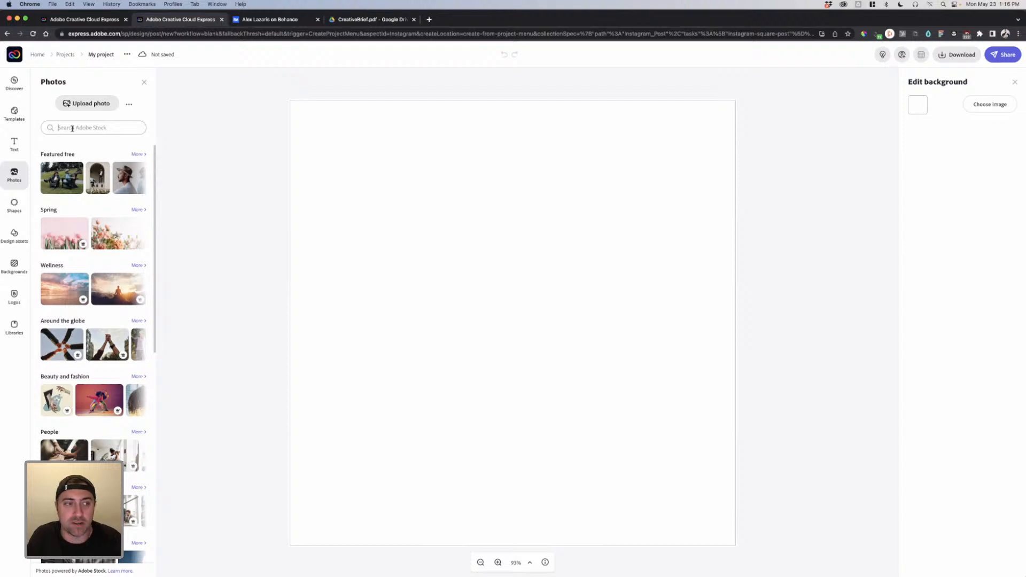
click(72, 128)
text(water ripple)
key(Return)
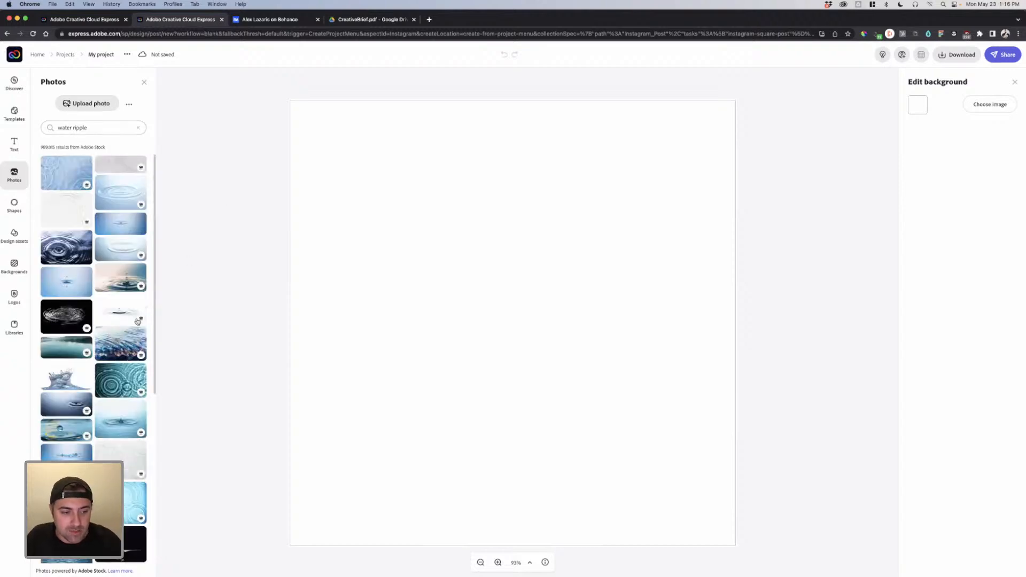
scroll(125, 343, down, 5)
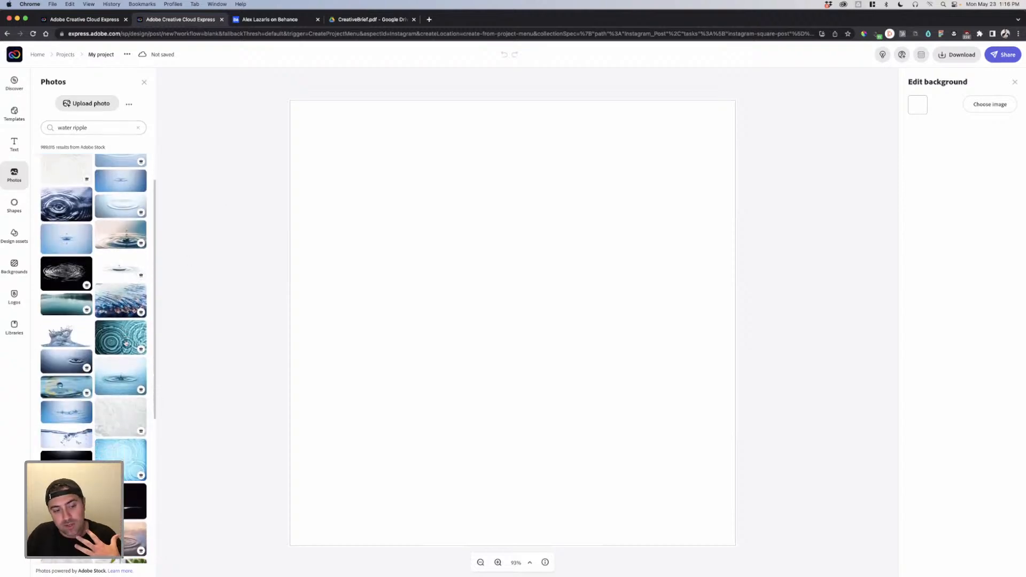
scroll(126, 341, down, 5)
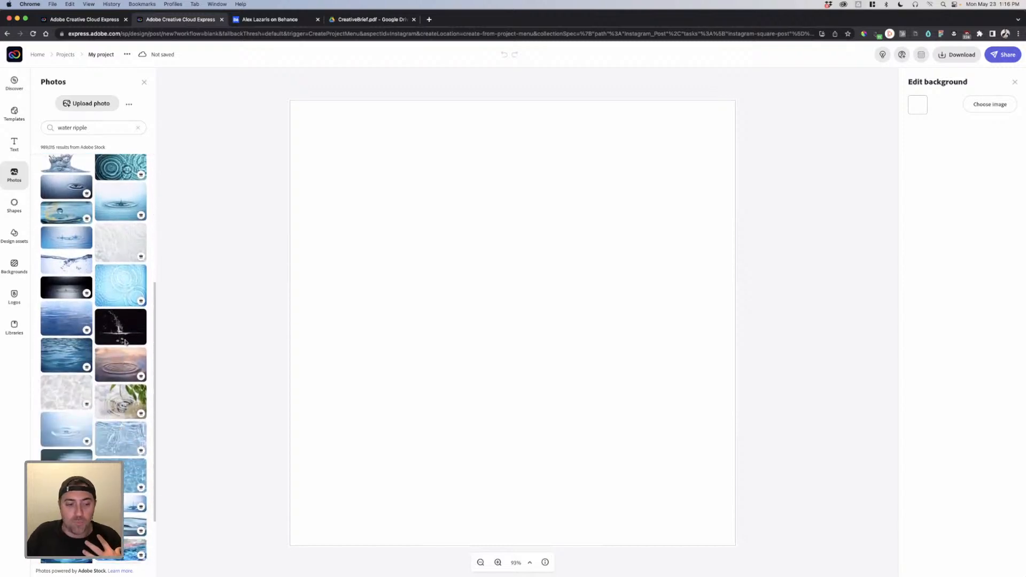
click(142, 452)
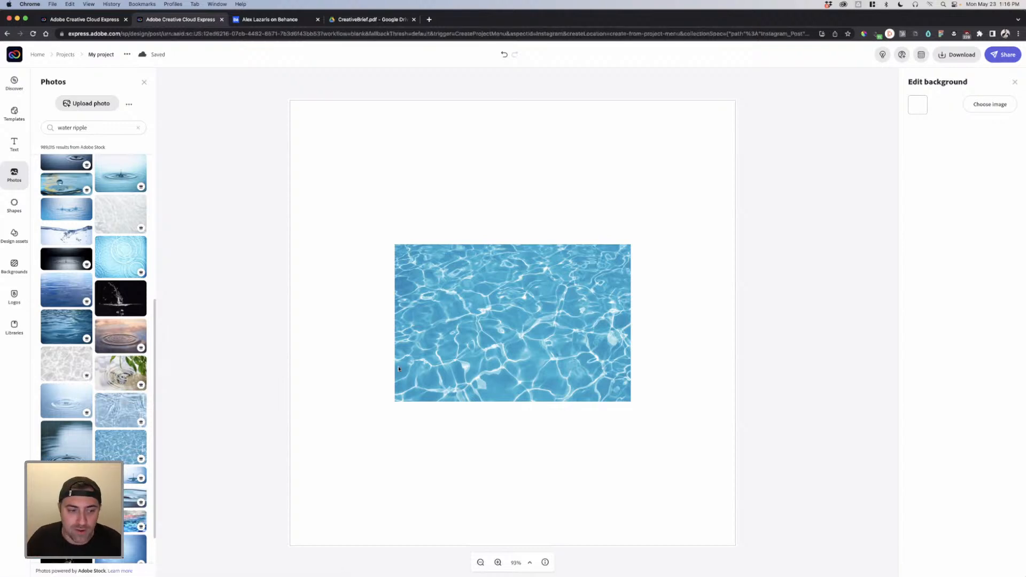
Step: Move the pool water photo straight down into the lower half of the canvas and deselect it
click(609, 388)
drag(597, 379, 597, 435)
click(727, 410)
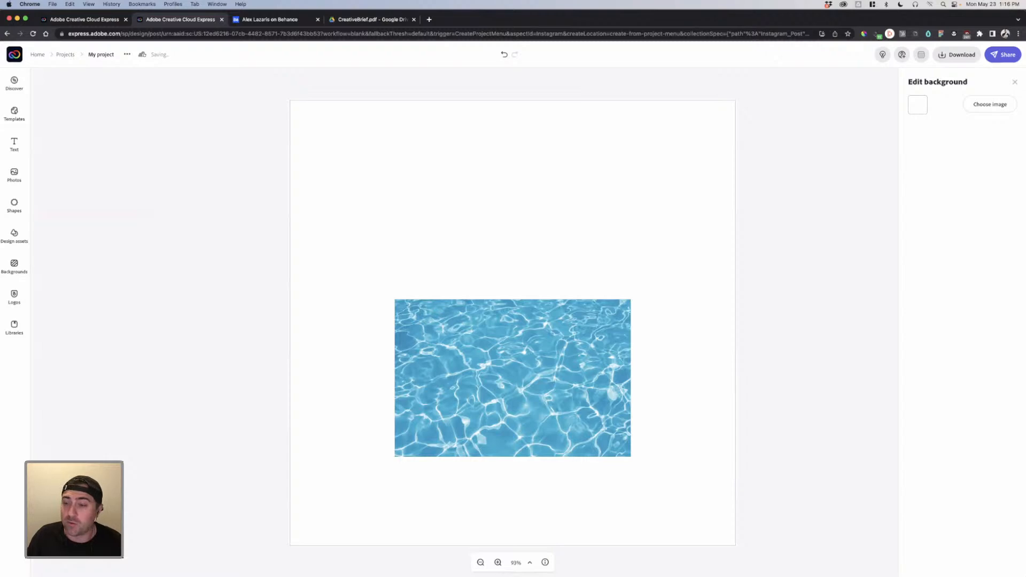
Step: Switch to Illustrator and, in SummercampLogoExplorations.ai, select the stacked bold Summer Camp logo with the LA and CA badges and star ornament
key(ctrl+Up)
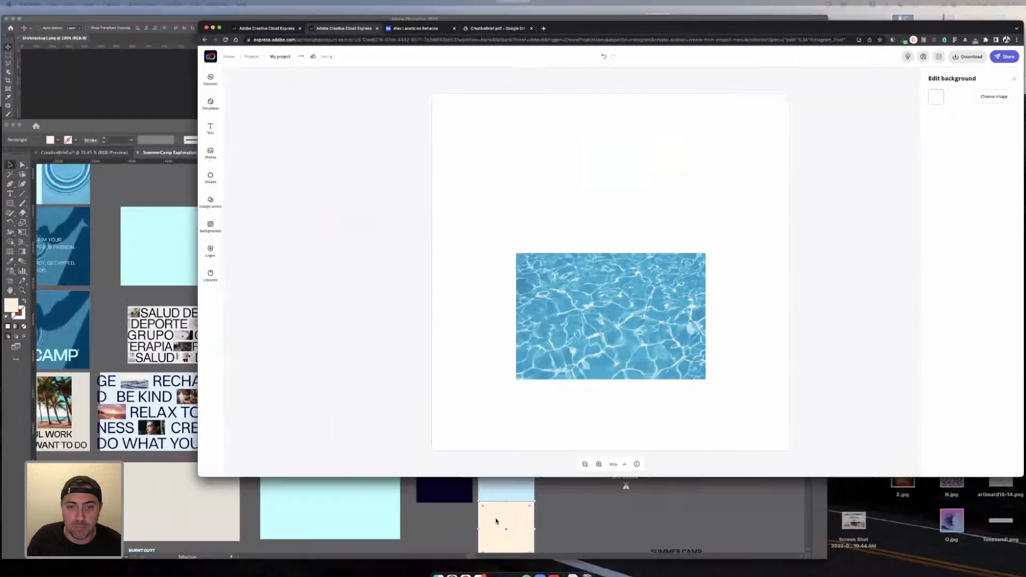
click(342, 467)
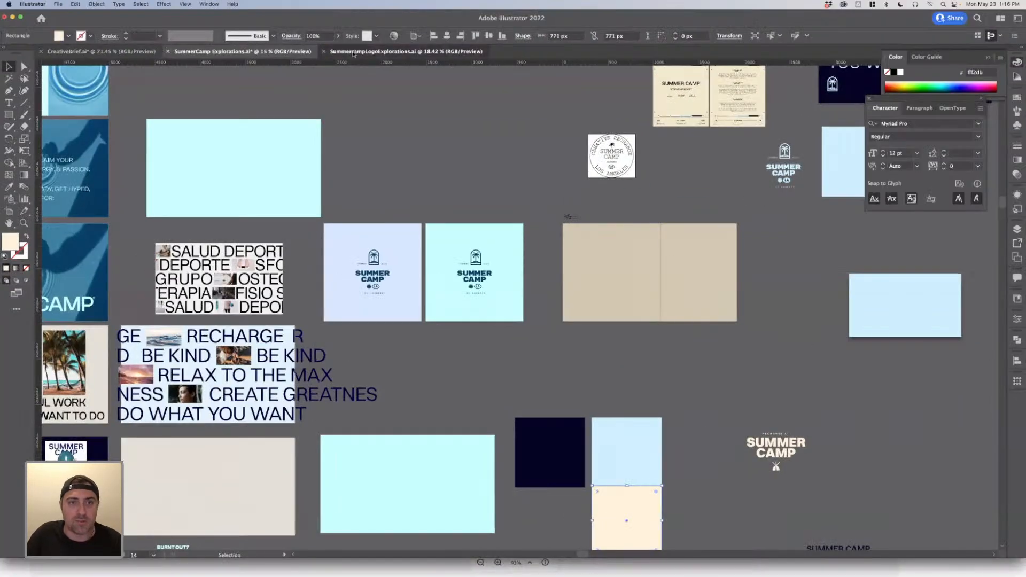
click(352, 52)
scroll(526, 293, down, 3)
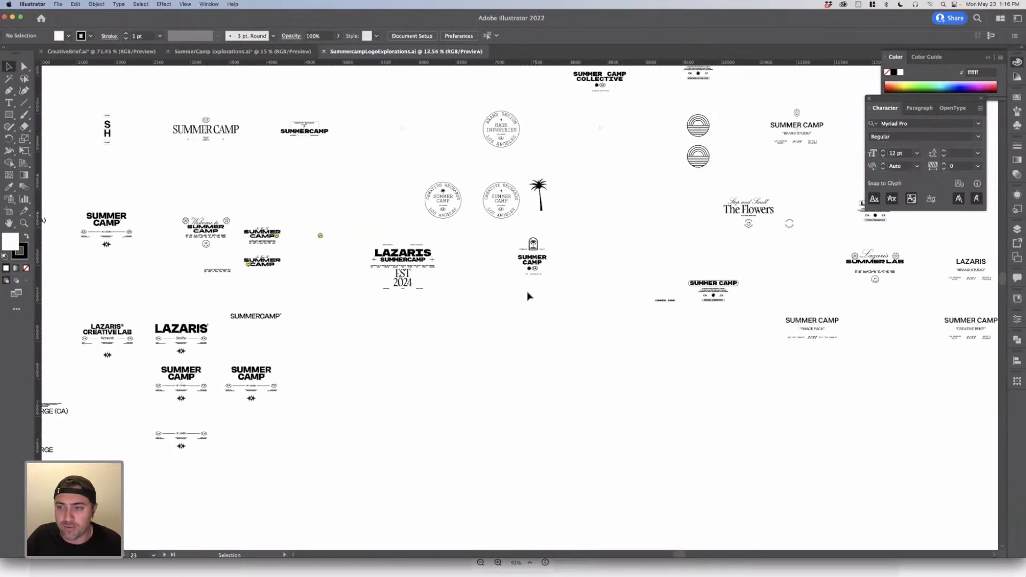
scroll(527, 295, right, 5)
scroll(526, 295, up, 3)
scroll(527, 296, left, 10)
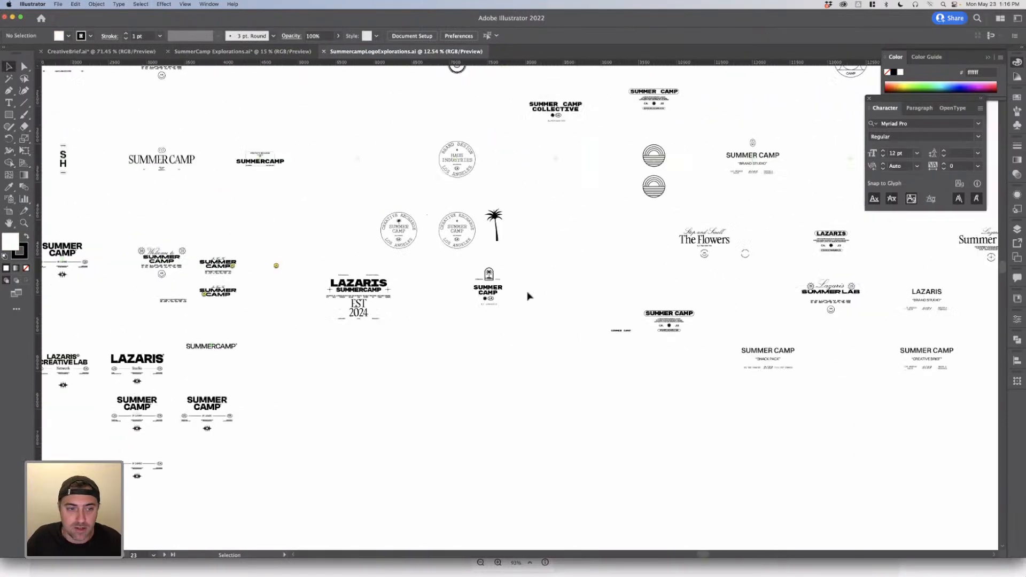
scroll(527, 295, left, 8)
scroll(481, 298, up, 1)
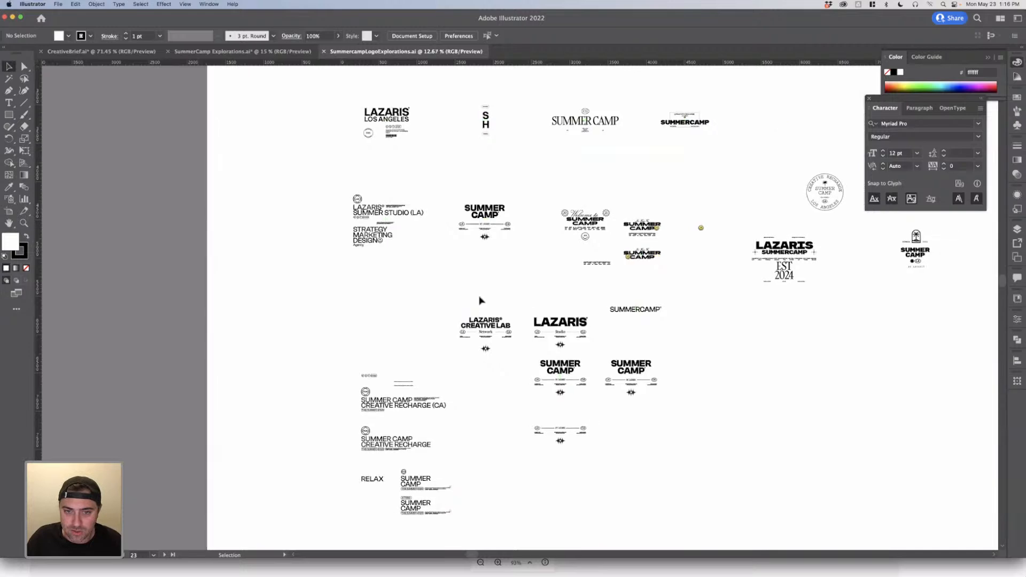
scroll(503, 249, up, 5)
scroll(534, 270, up, 2)
drag(548, 289, 383, 147)
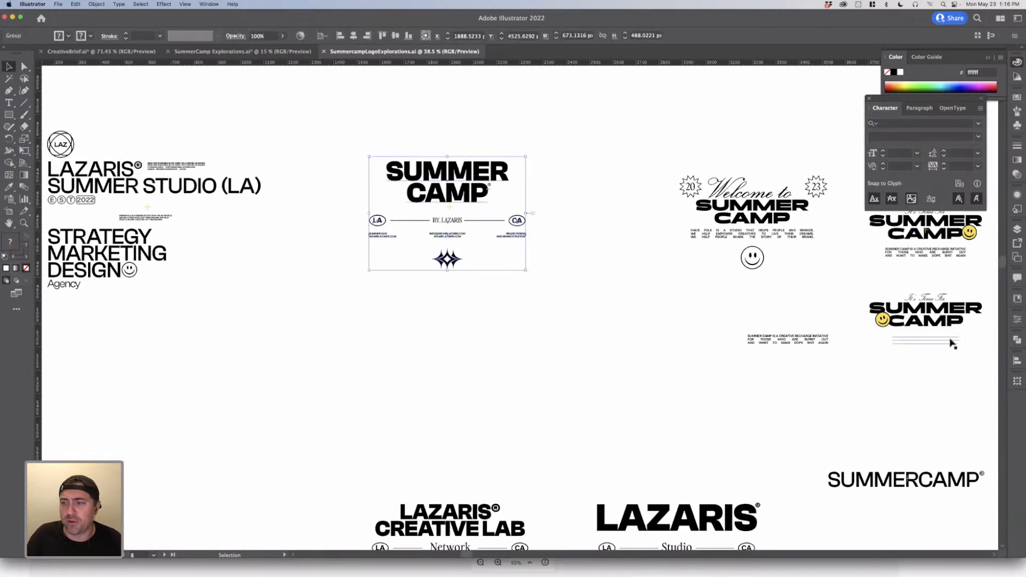
Step: Add the selected stacked Summer Camp logo to the Summer Camp 22 library as a graphic named "Summercamp Tall Logo"
click(1017, 299)
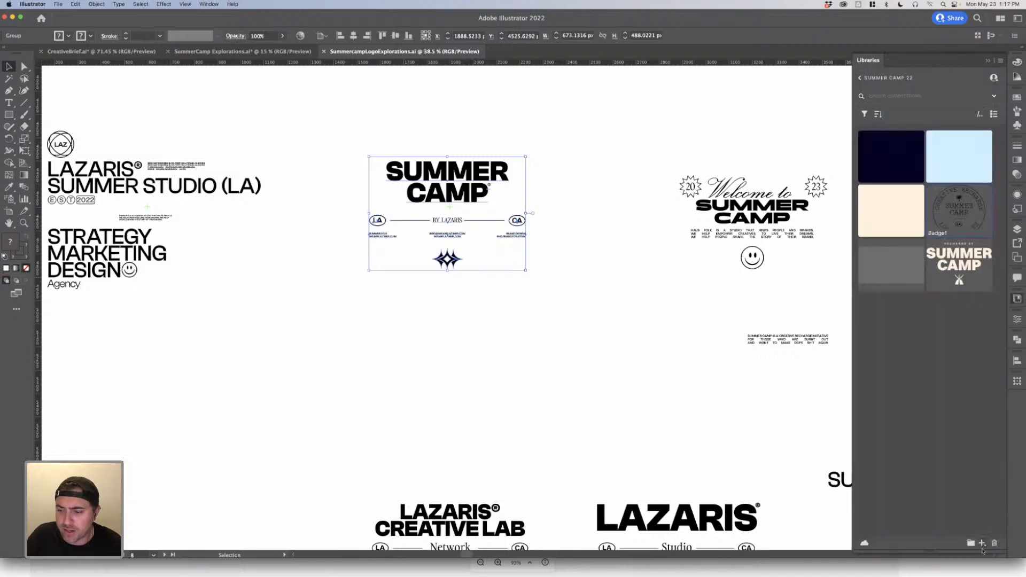
click(982, 544)
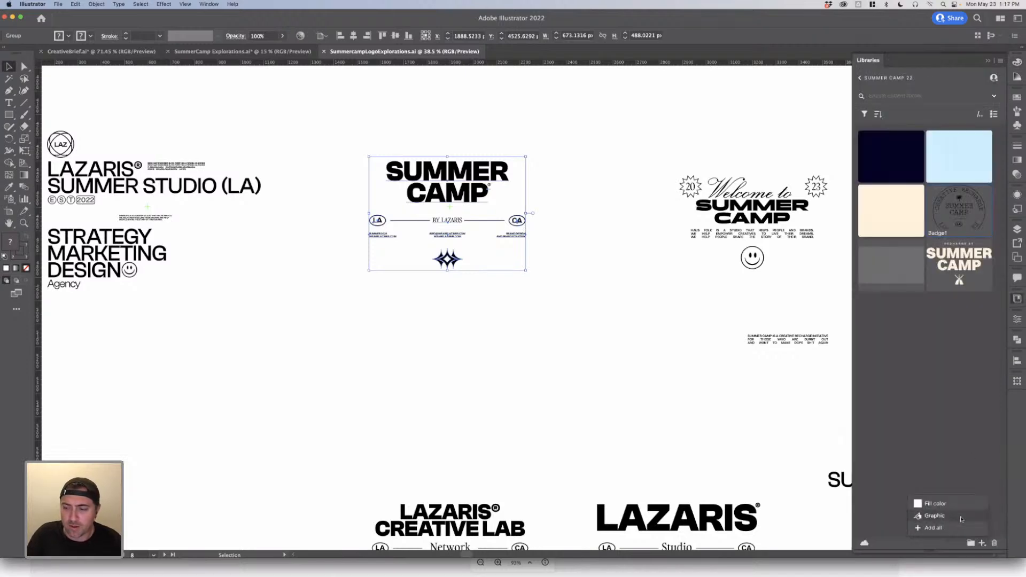
click(960, 516)
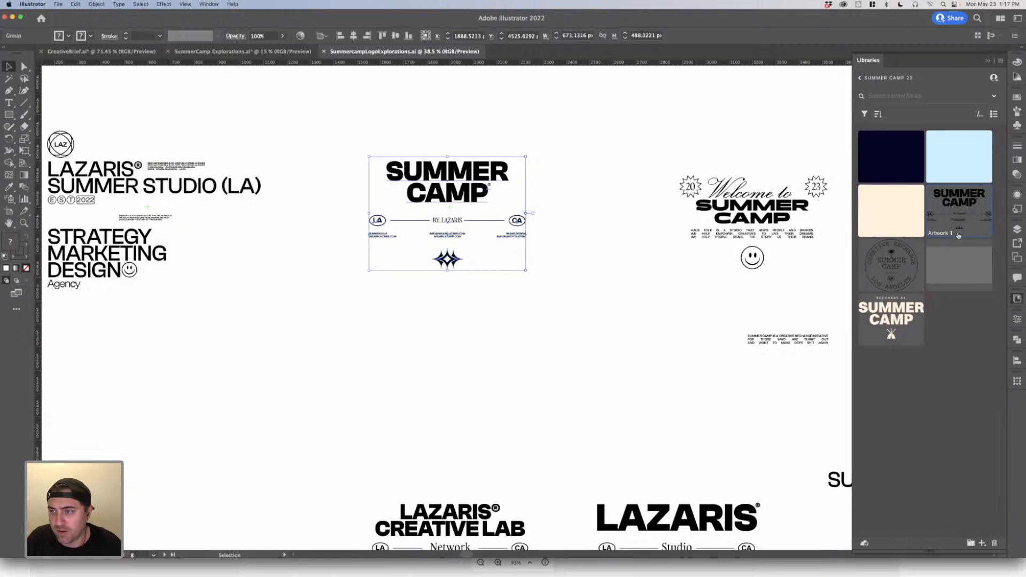
double_click(943, 233)
text(S)
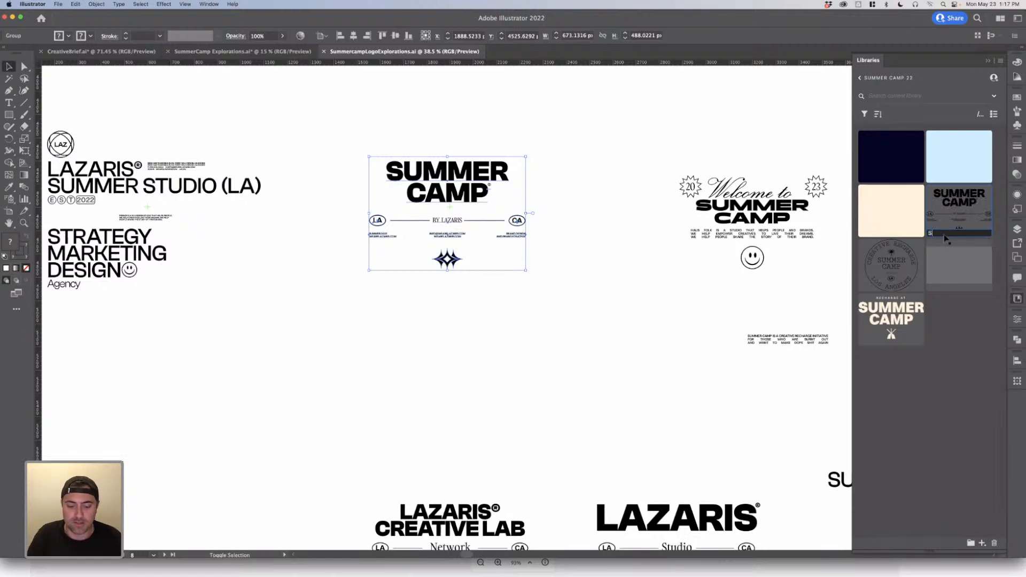
text(ummercamp)
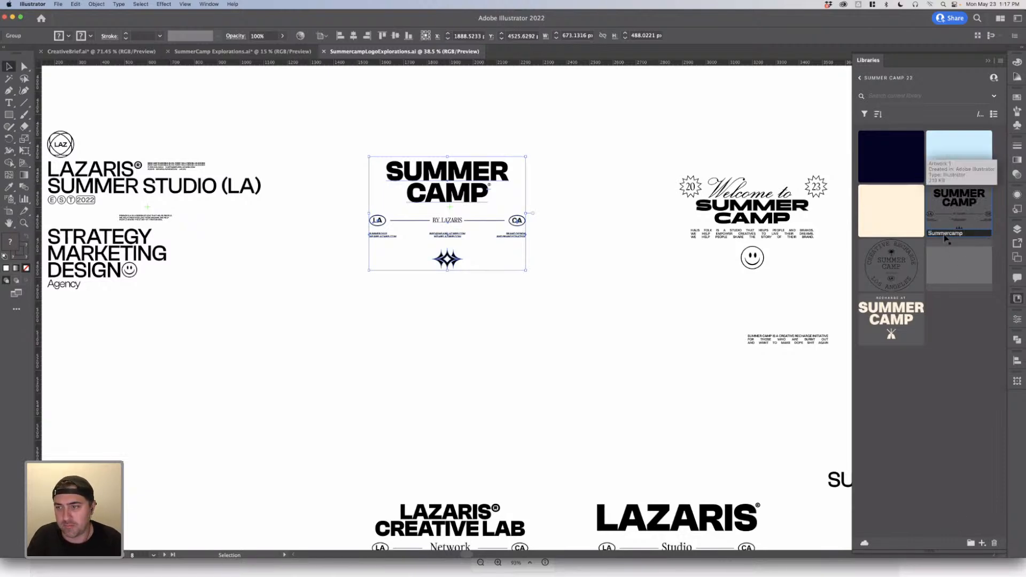
text( Tall Logo)
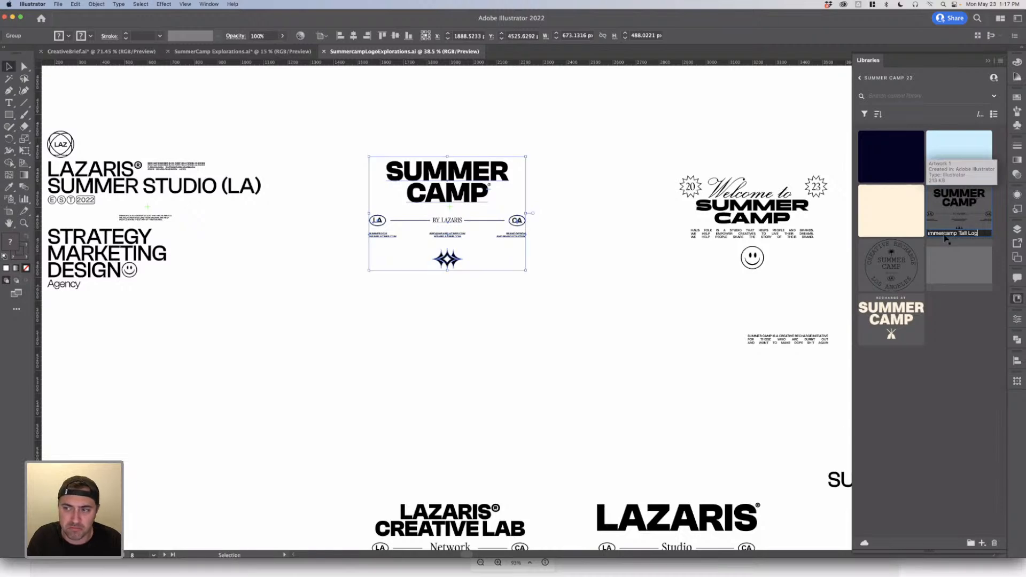
key(Return)
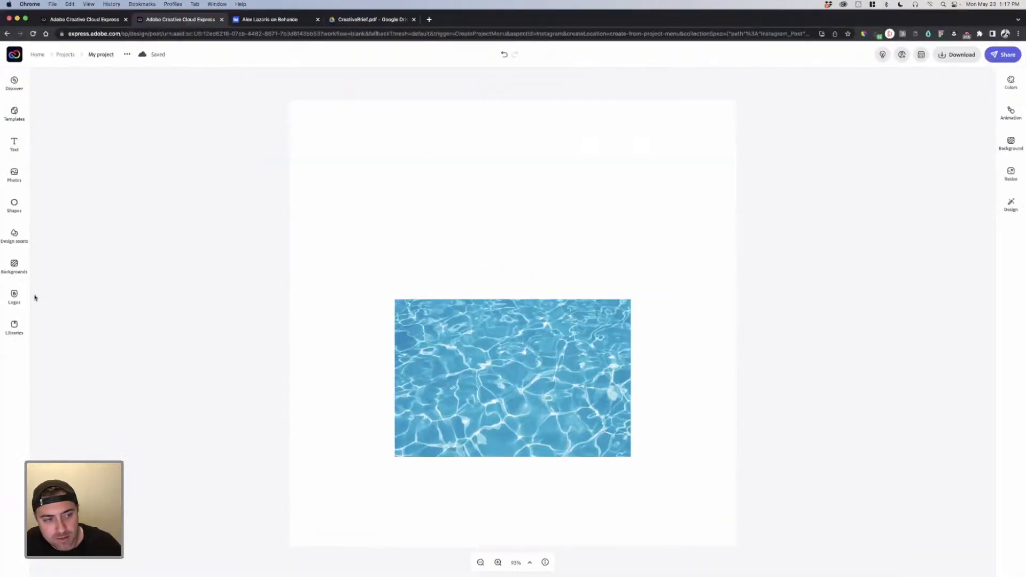
Step: Switch back to Creative Cloud Express and place the tall Summer Camp logo from the Summer Camp 22 library on the post
click(14, 326)
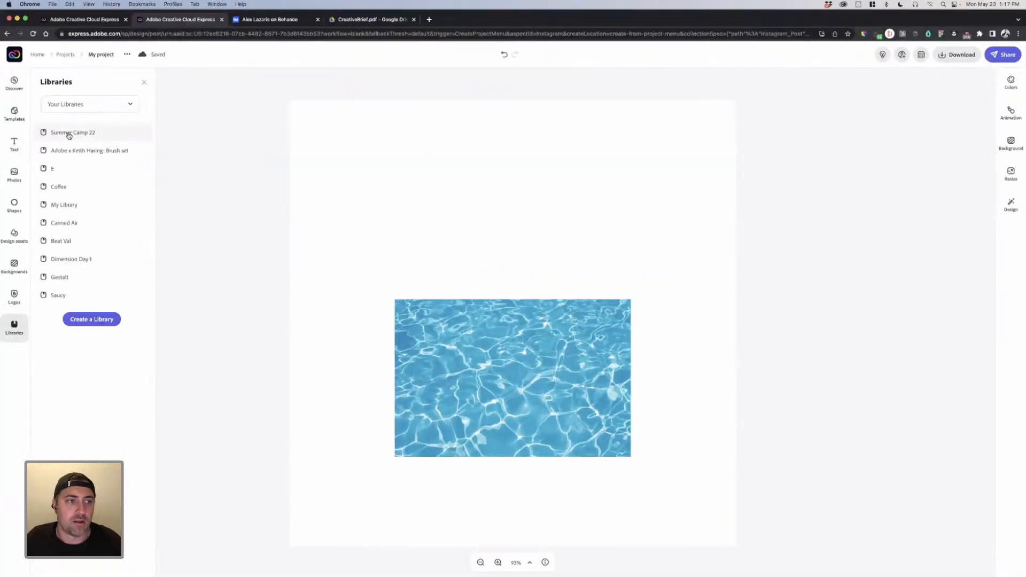
click(69, 134)
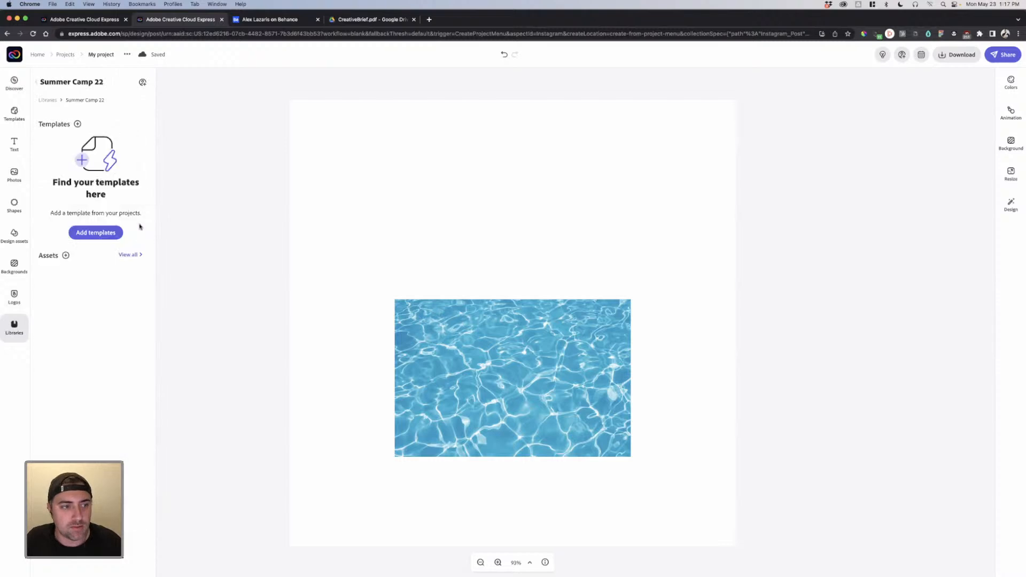
click(60, 287)
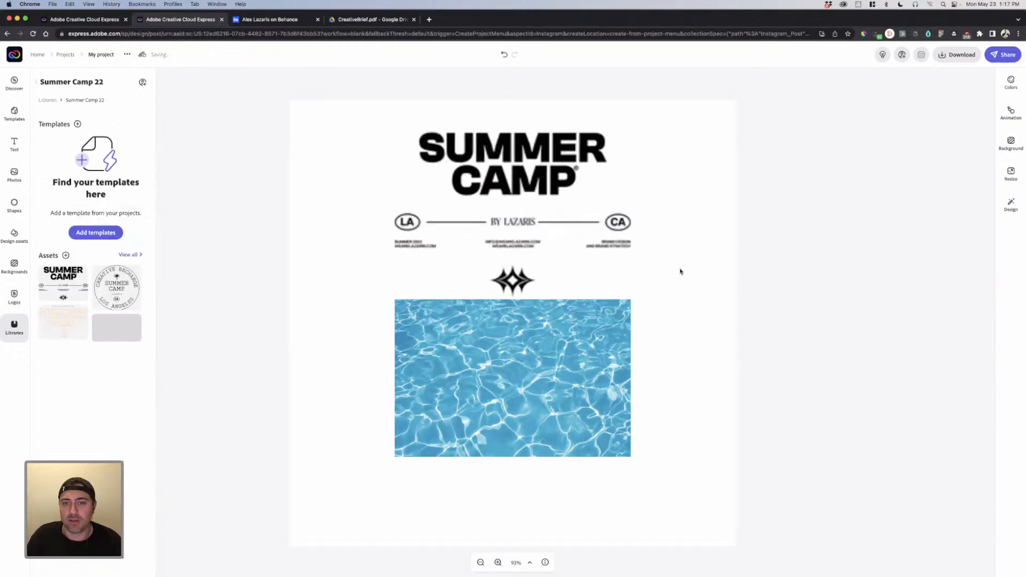
Step: Deselect the logo, look at the project's invite and link-sharing options, and close them without inviting anyone
click(680, 272)
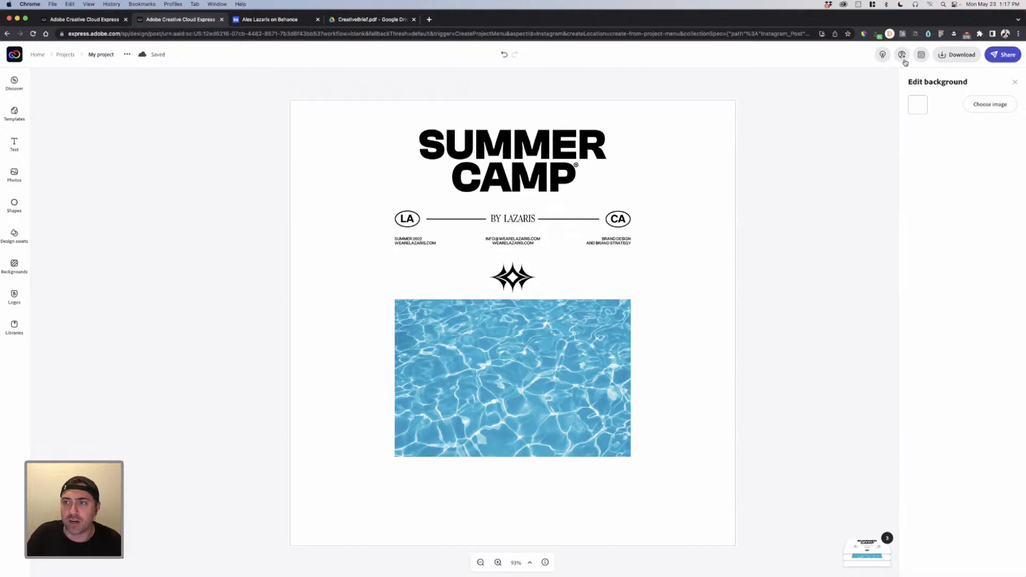
click(902, 56)
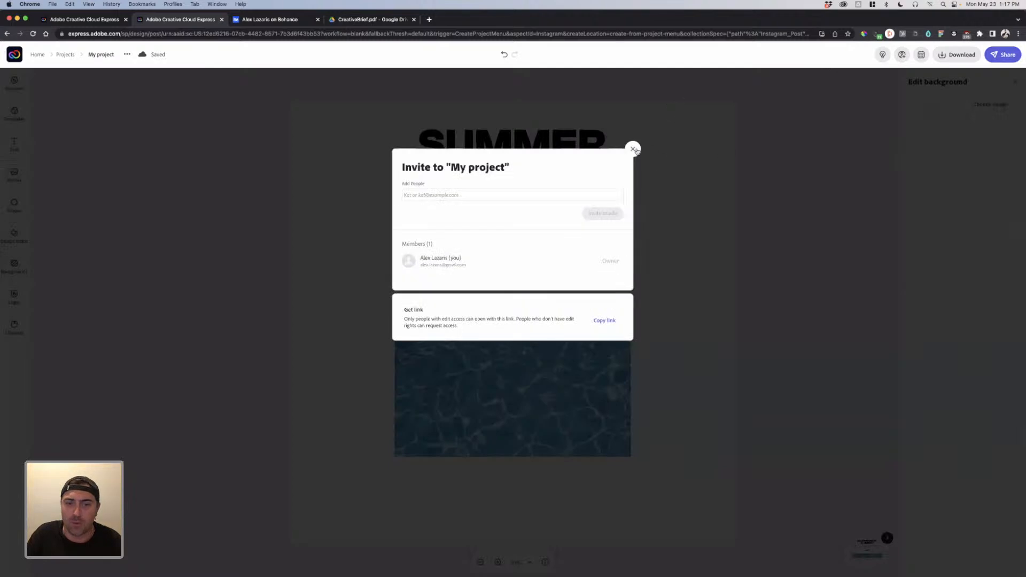
click(633, 149)
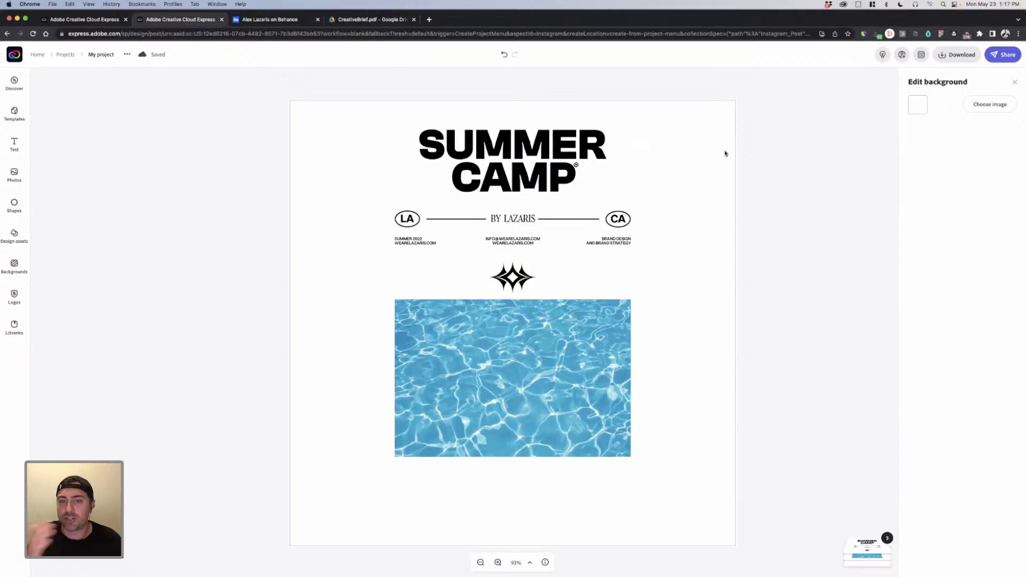
Step: Move the logo and pool photo down together until the photo meets the canvas's lower edge, and raise the logo clear of the photo
click(586, 177)
drag(552, 200, 552, 209)
shift+click(556, 385)
drag(546, 355, 549, 445)
click(681, 394)
click(631, 432)
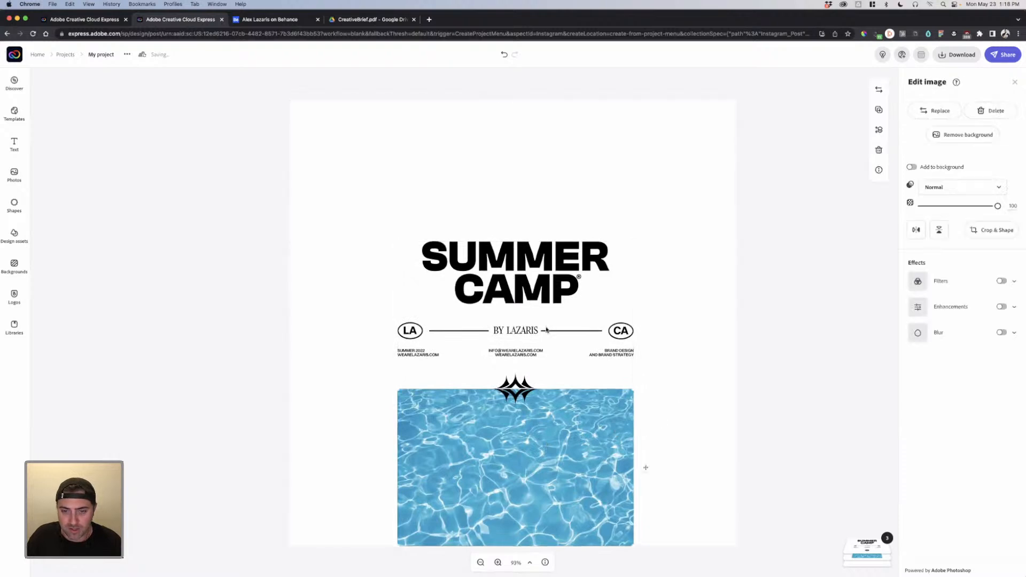
drag(539, 294, 538, 251)
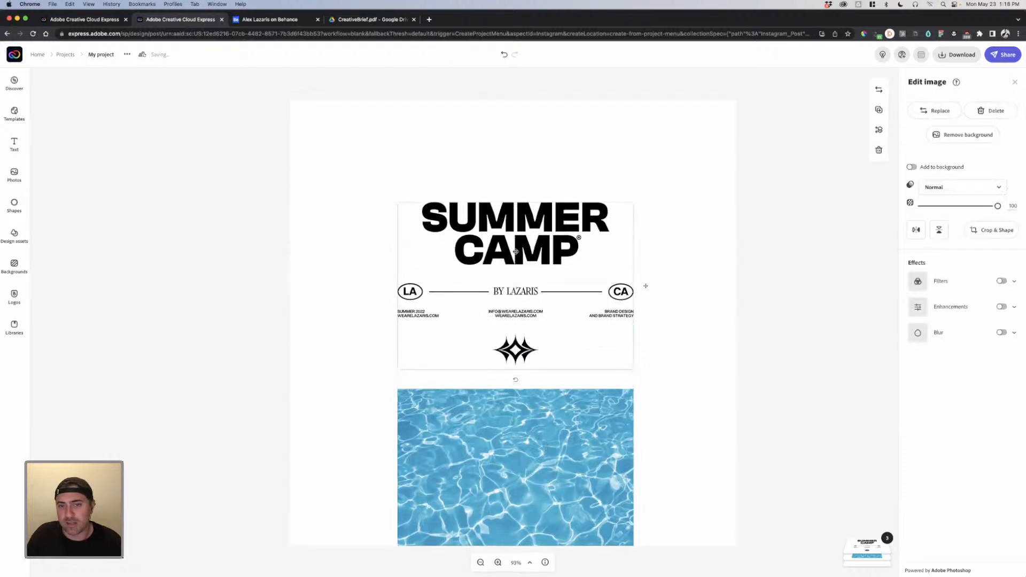
Step: Enlarge the pool photo to most of the canvas width and centre it horizontally, running off the canvas's lower edge
click(536, 440)
drag(634, 390, 708, 368)
drag(741, 350, 742, 350)
drag(700, 377, 650, 382)
drag(678, 330, 651, 362)
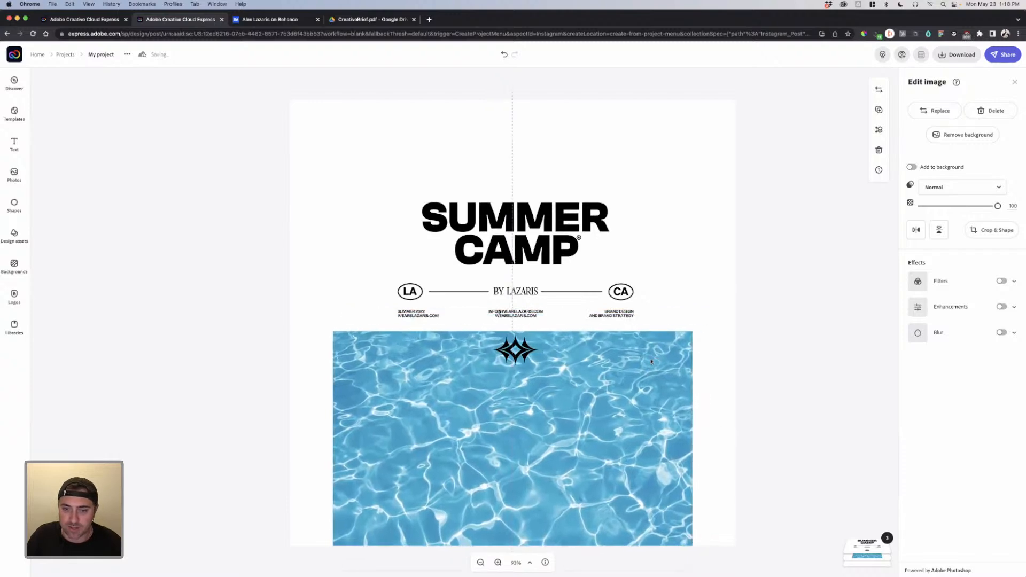
Step: Raise the logo and centre it horizontally so its star ornament straddles the photo's upper edge
click(518, 252)
drag(519, 255, 519, 237)
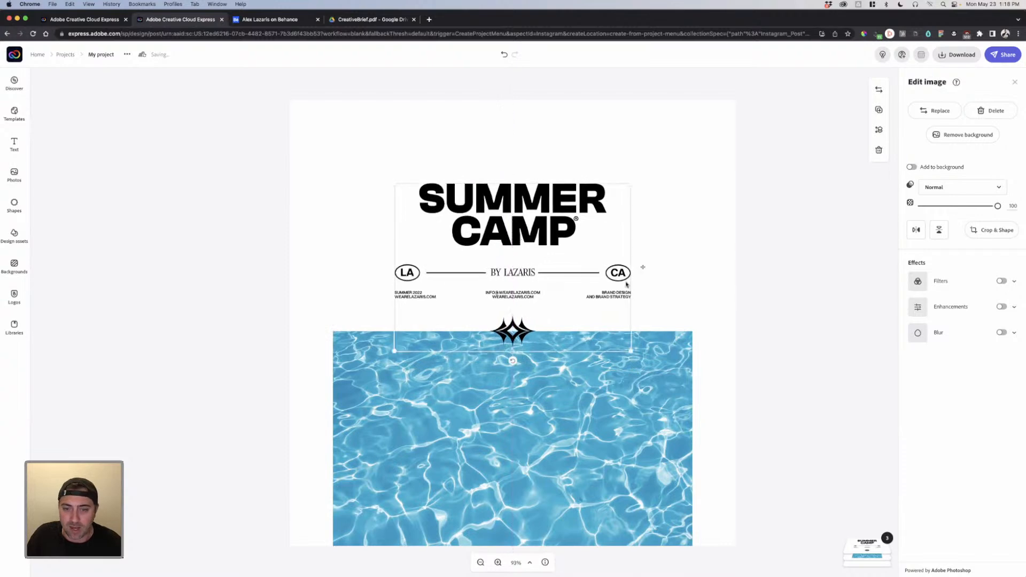
click(654, 262)
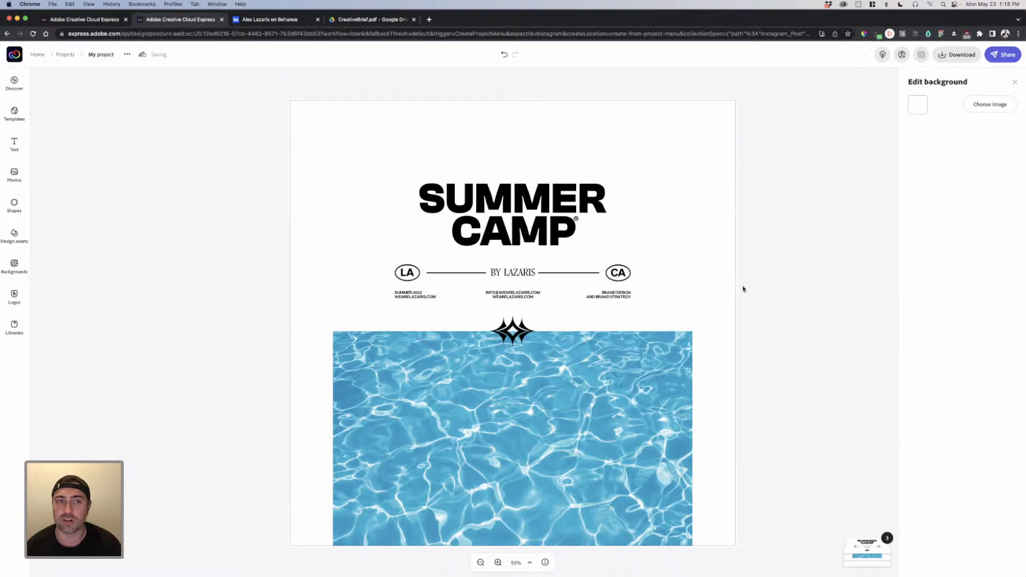
Step: Examine the Summer Camp 2022 project on Behance for its poster layout and brand colors, and return to the Instagram post
click(297, 20)
scroll(615, 206, up, 10)
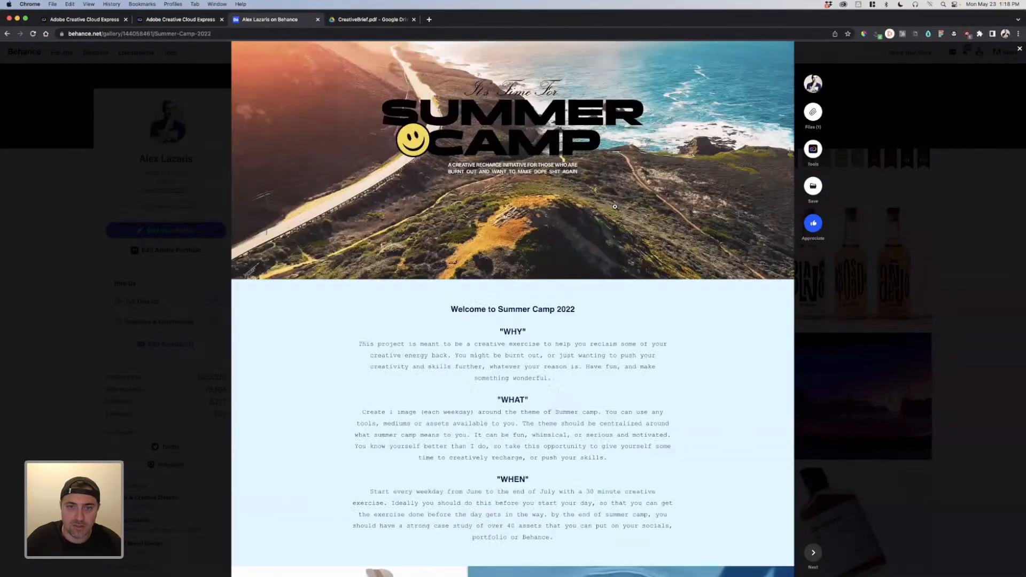
scroll(599, 206, down, 15)
scroll(583, 206, down, 4)
scroll(302, 270, up, 3)
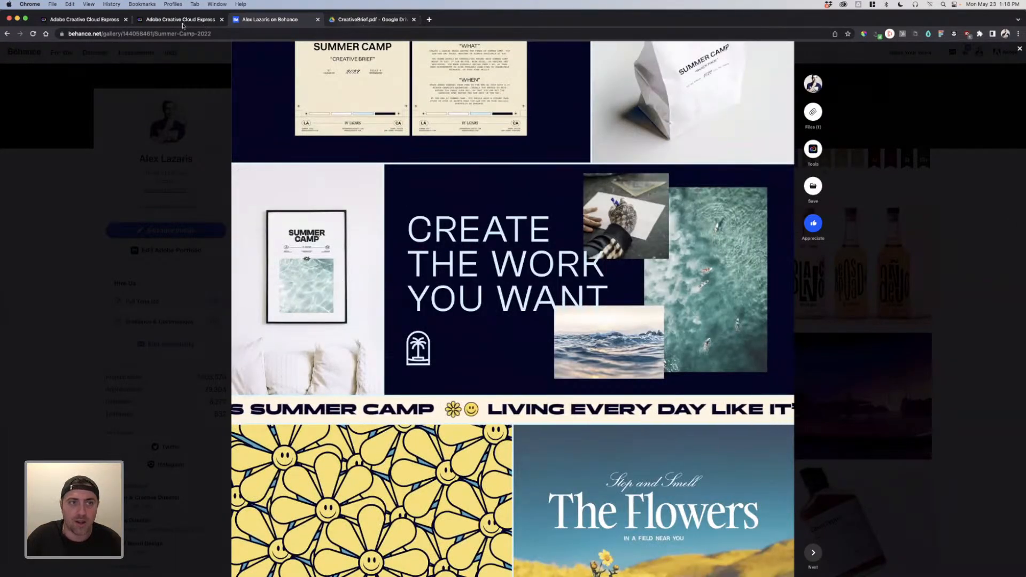
click(182, 23)
click(782, 230)
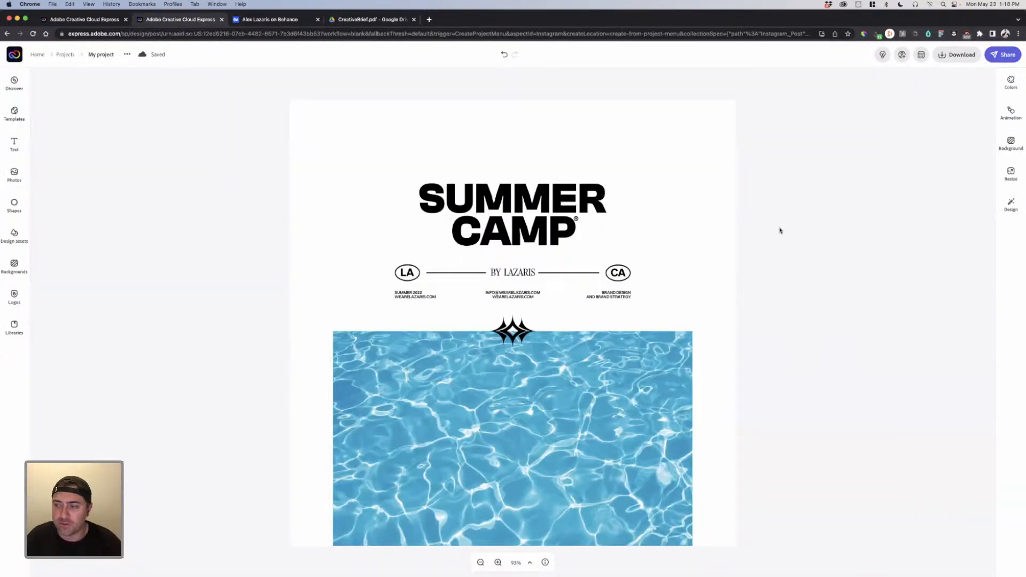
Step: Try the Summer Camp 22 navy and cream as the canvas background, and settle on the brand's light blue
click(662, 238)
click(809, 227)
click(1009, 142)
click(925, 108)
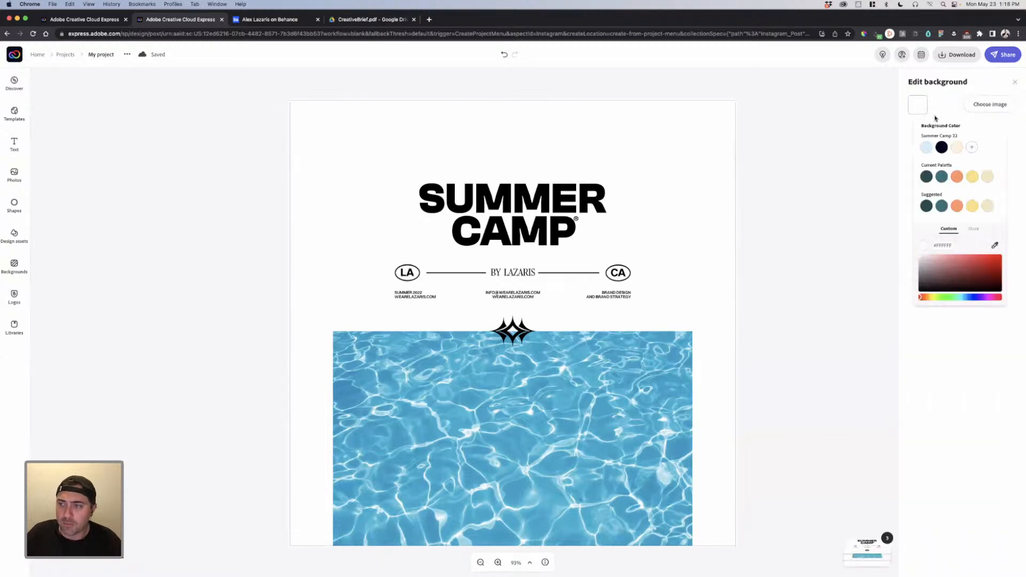
click(942, 148)
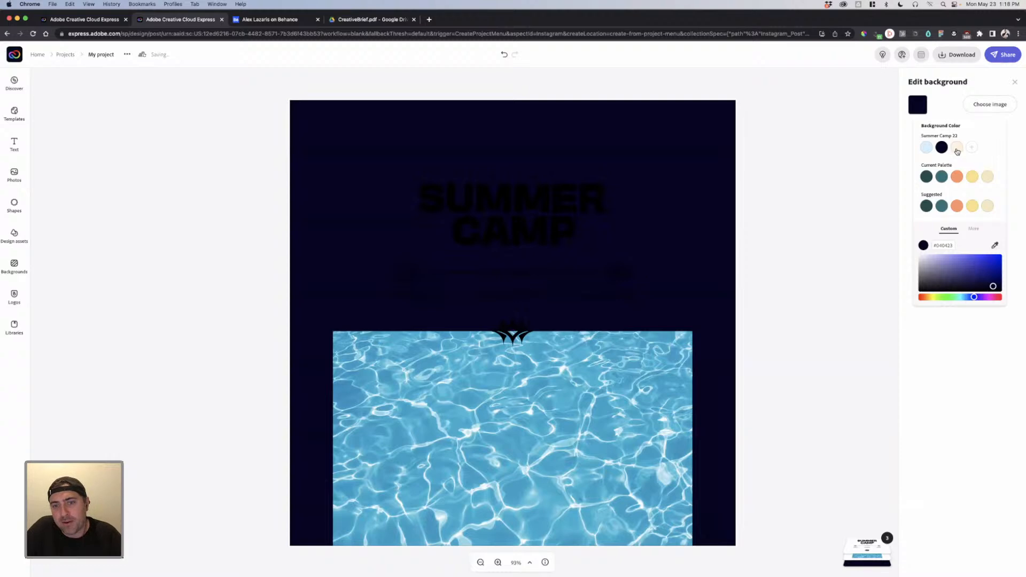
click(957, 150)
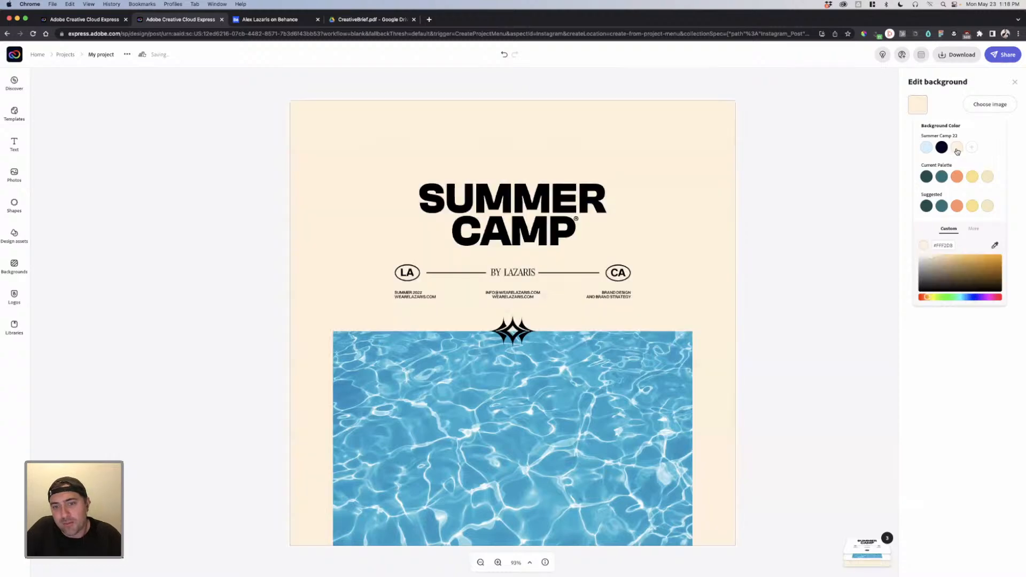
click(927, 149)
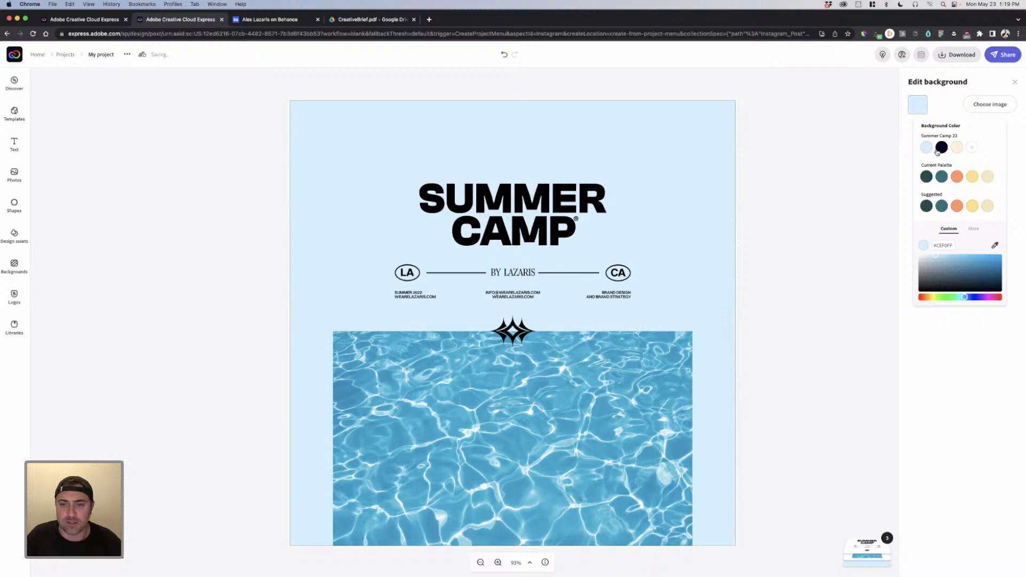
click(811, 199)
click(530, 228)
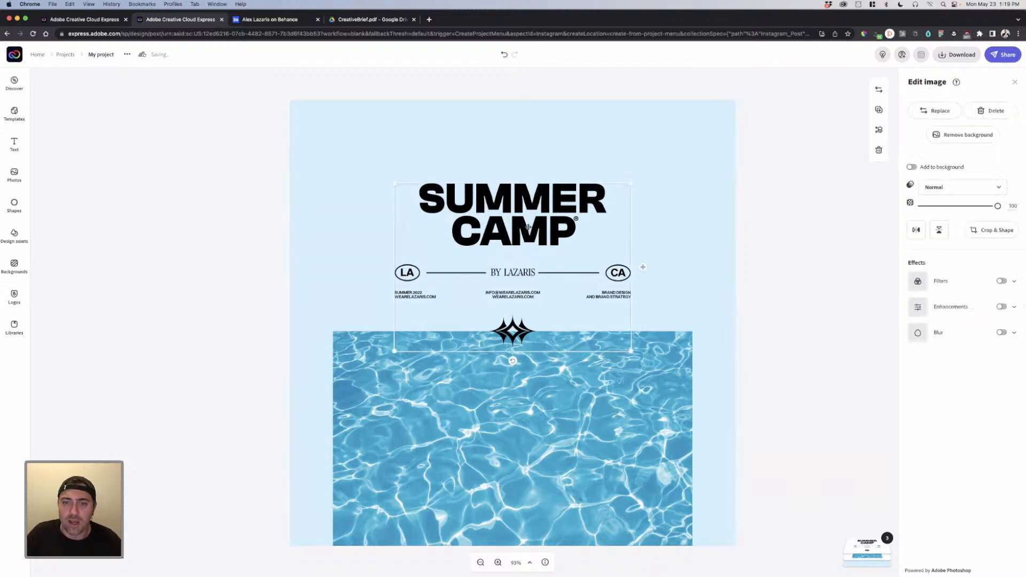
click(739, 212)
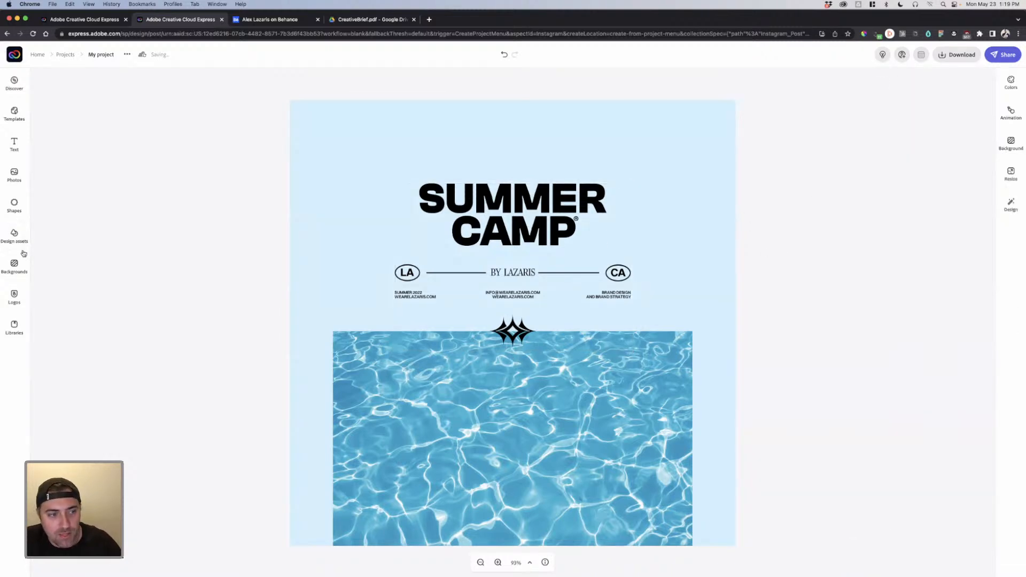
Step: Add the grey texture from the Summer Camp 22 library and enlarge it to cover the whole canvas
click(14, 326)
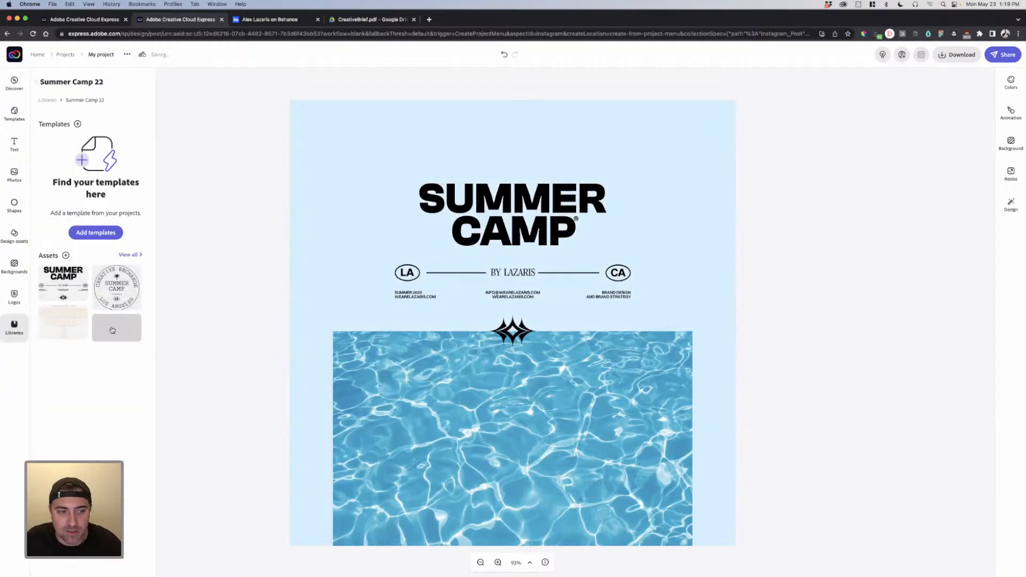
click(671, 174)
drag(680, 183, 448, 173)
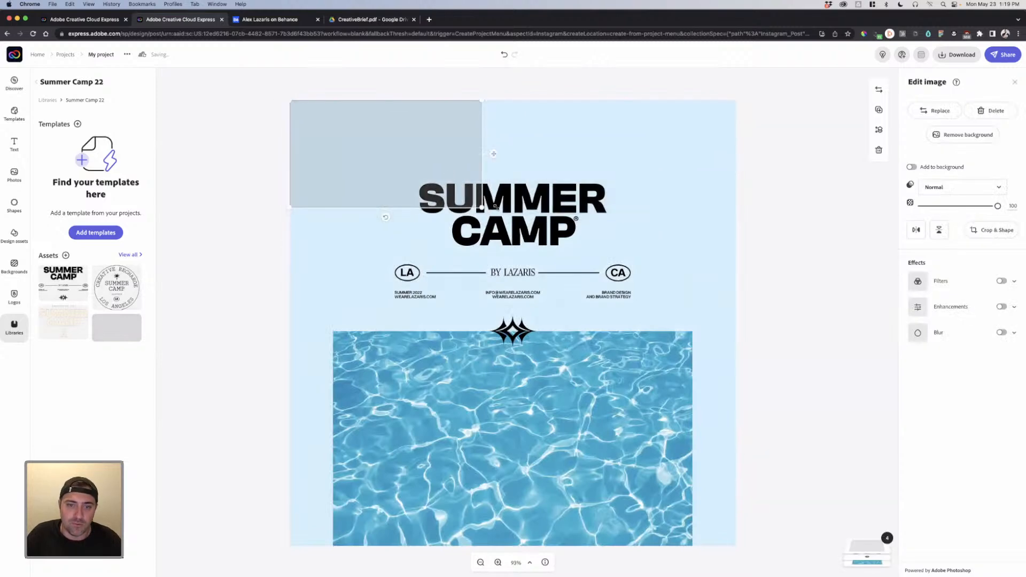
drag(482, 208, 1023, 529)
drag(699, 427, 678, 445)
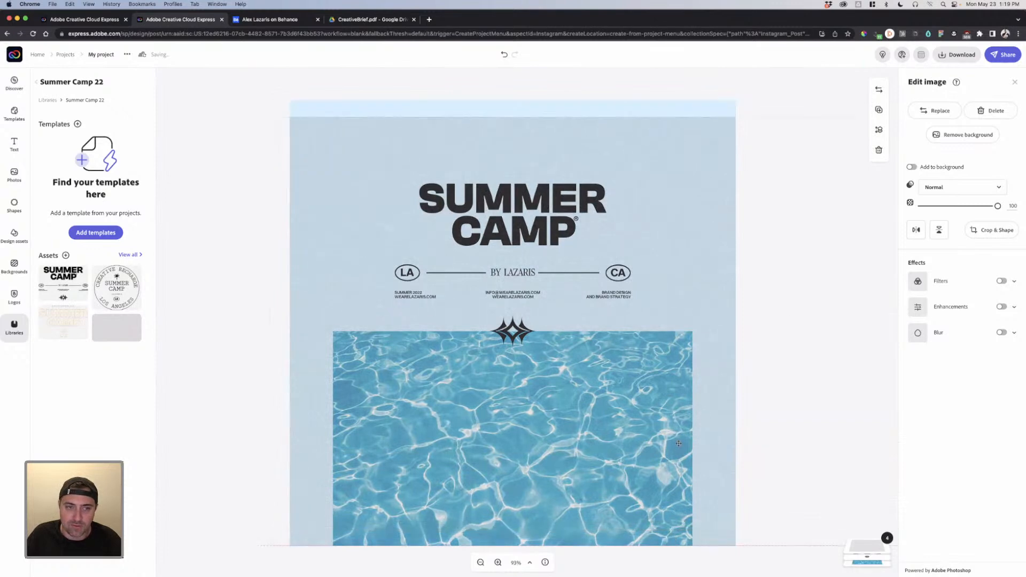
drag(270, 117, 239, 101)
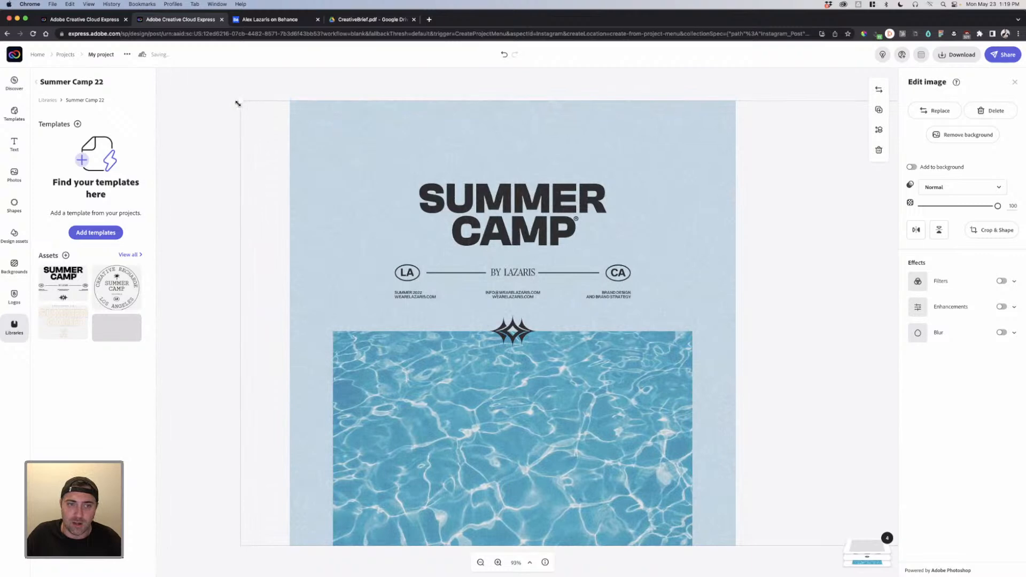
click(518, 92)
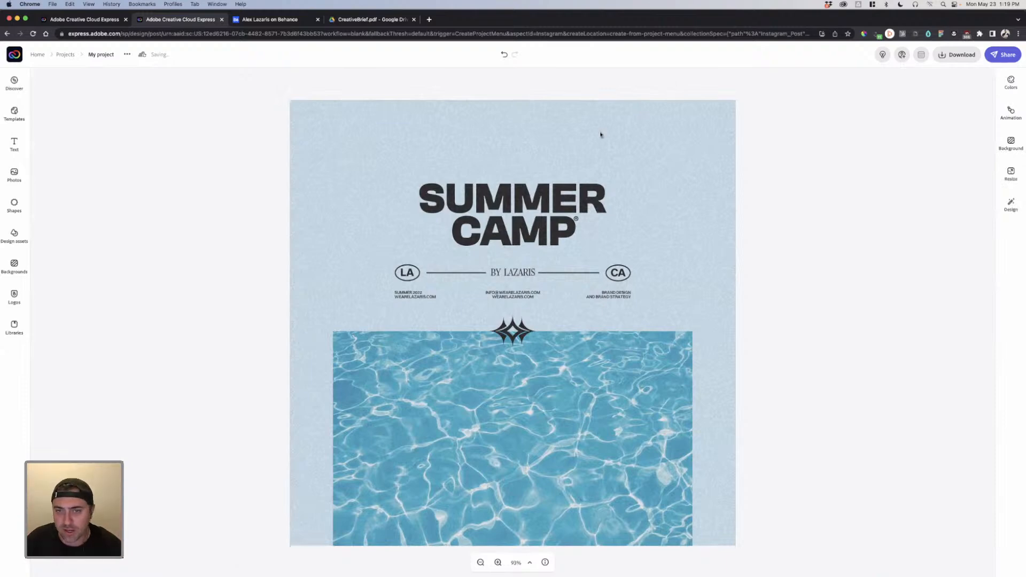
Step: Lower the opacity of the grey texture overlay to make it subtler, and deselect it
click(612, 136)
drag(997, 206, 945, 207)
click(722, 80)
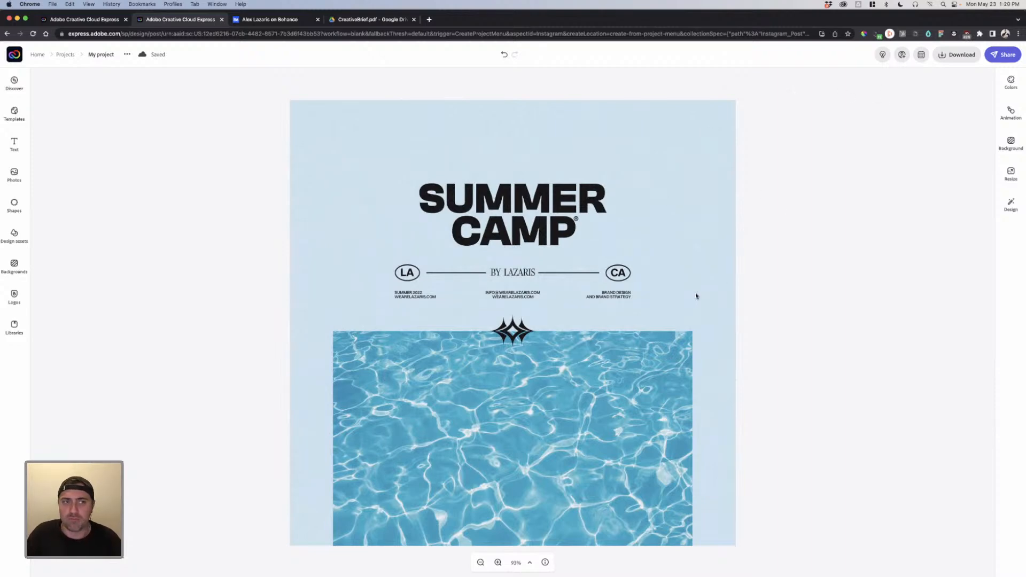
Step: Rename the Instagram post project as Summercamp social 1
click(114, 55)
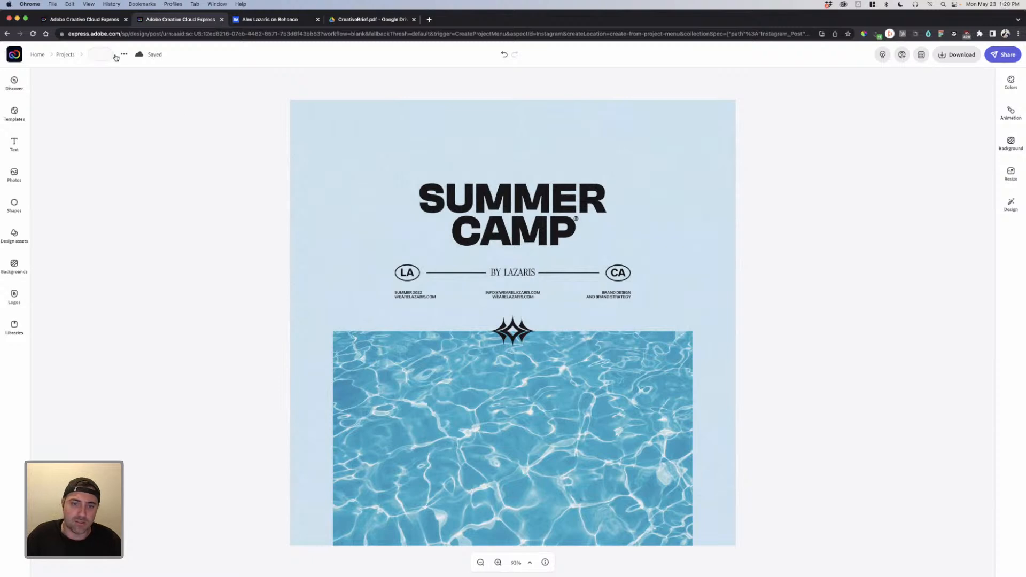
text(summercamp soci)
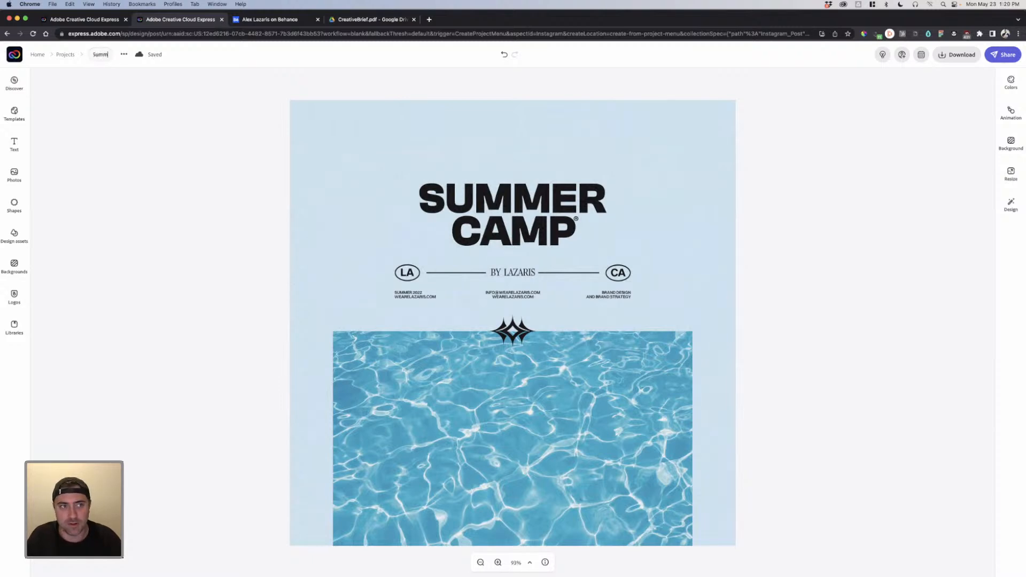
text(al )
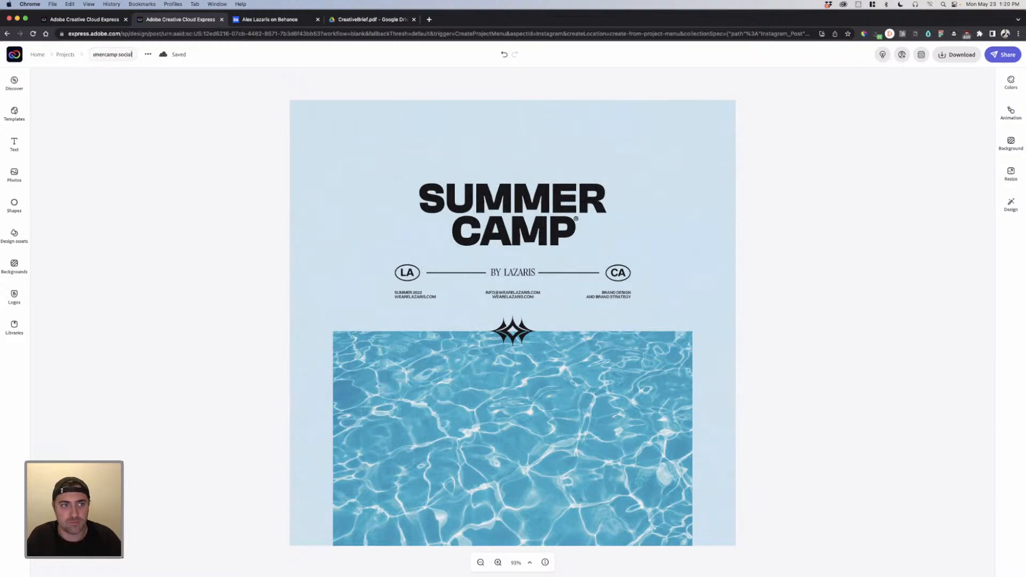
text(1)
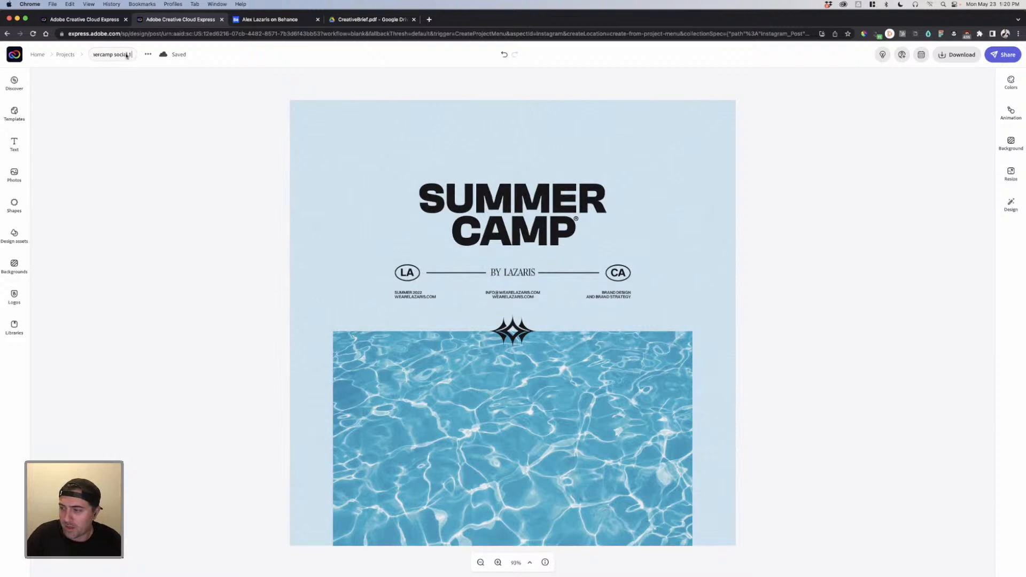
click(847, 139)
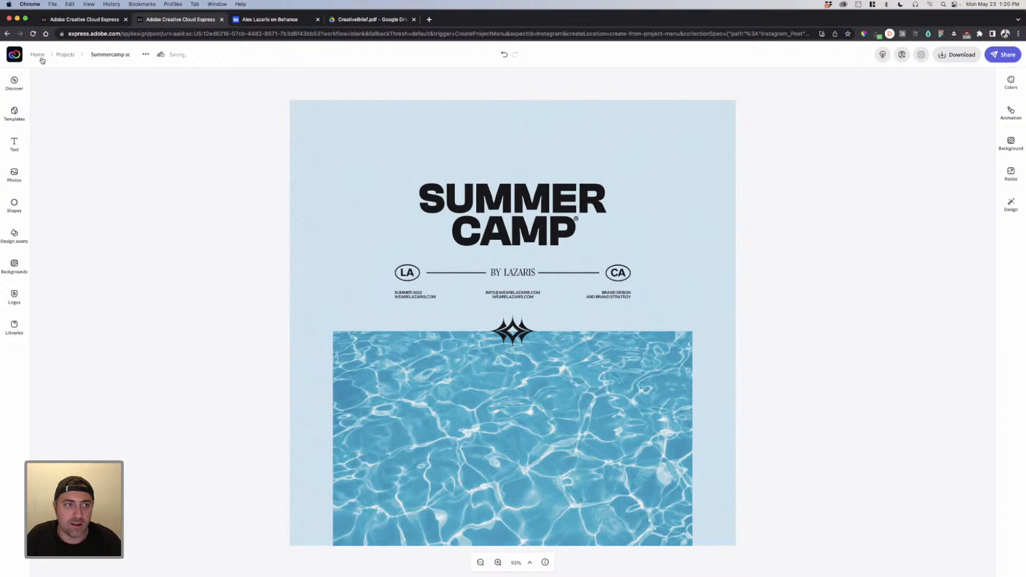
Step: Return to the home page and create a new blank Instagram post without choosing a template
click(40, 58)
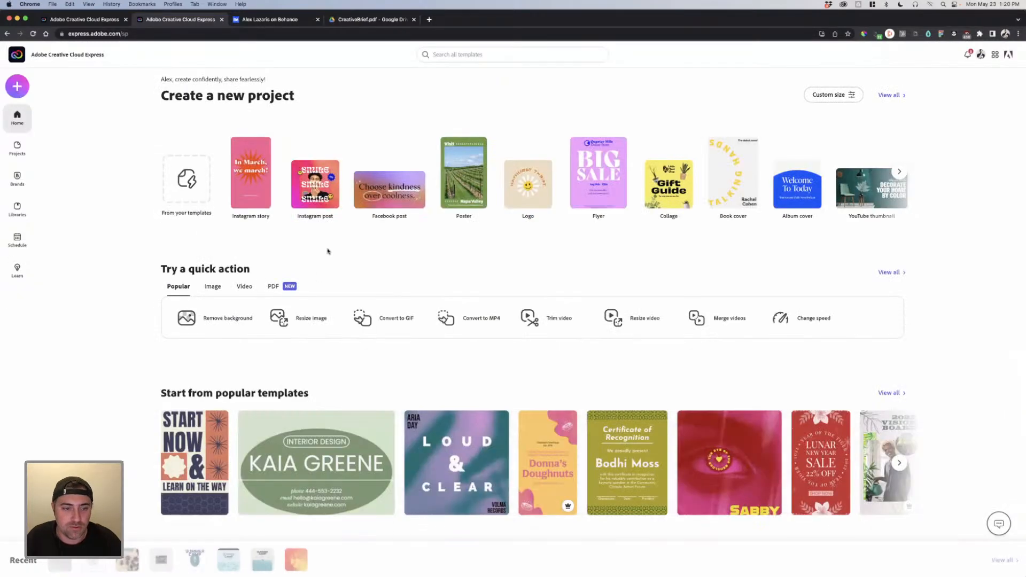
click(13, 88)
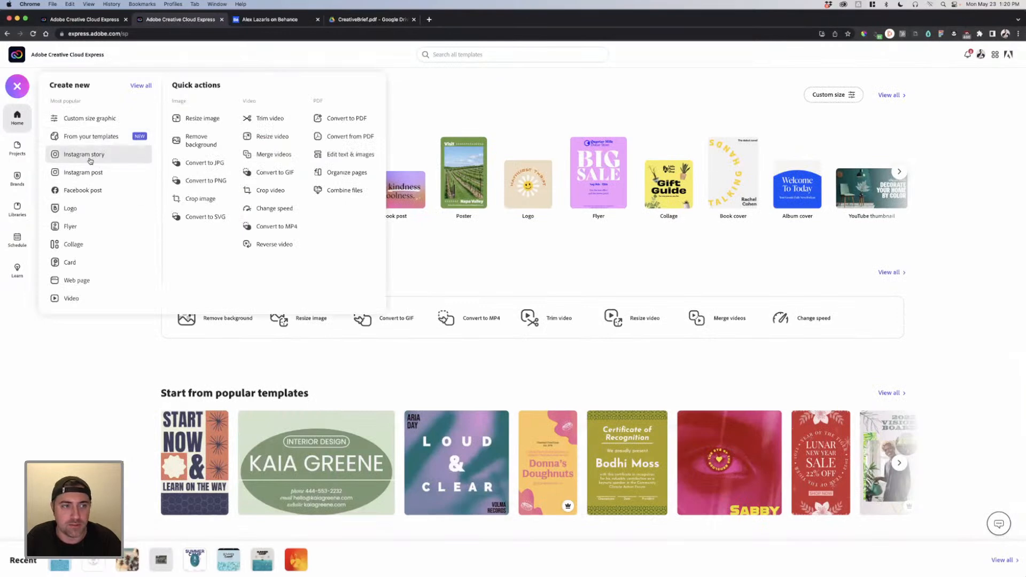
click(82, 172)
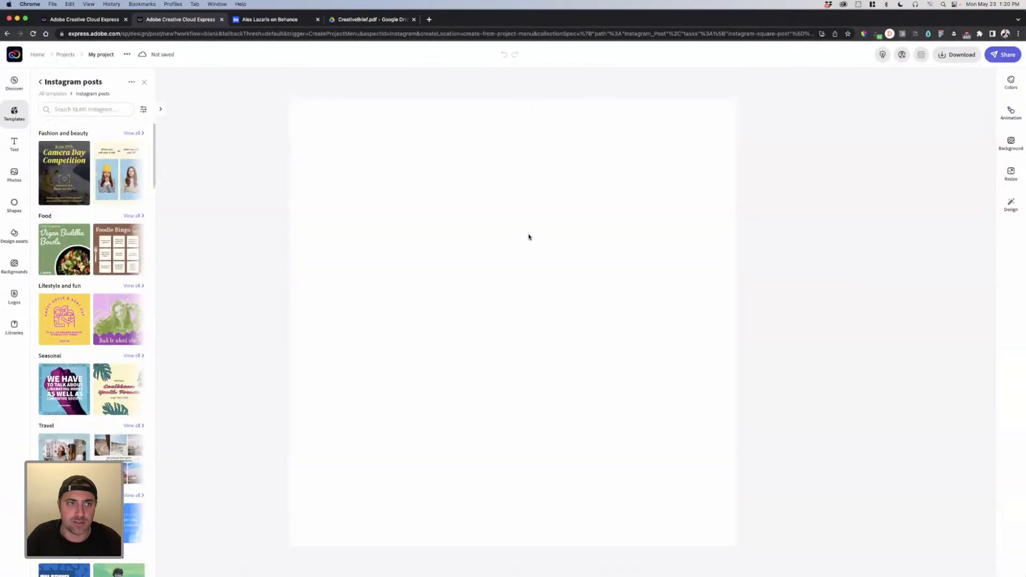
click(364, 180)
click(797, 341)
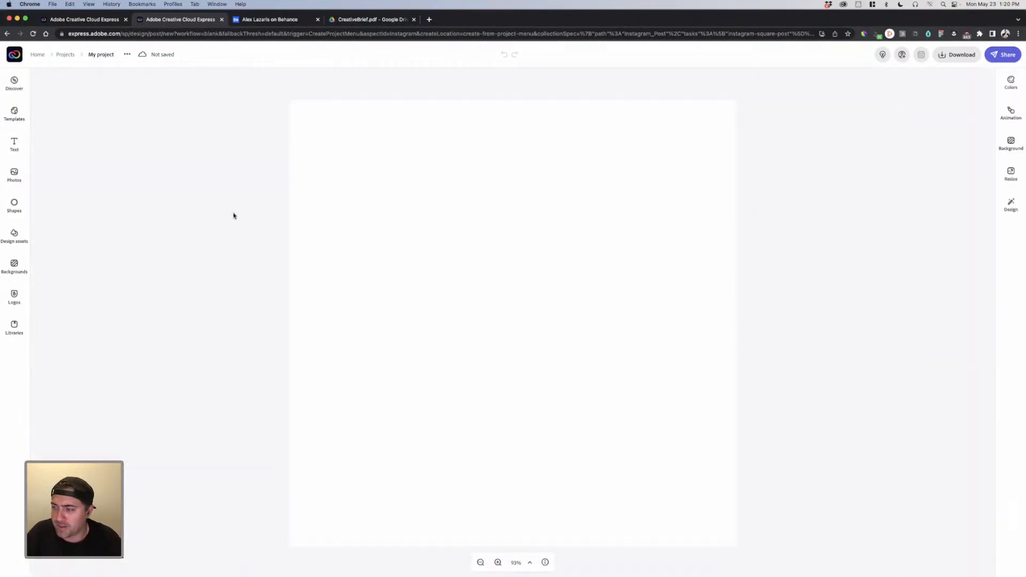
Step: Search the stock photos for surf and look through the resulting pictures
click(14, 174)
click(100, 127)
text(s)
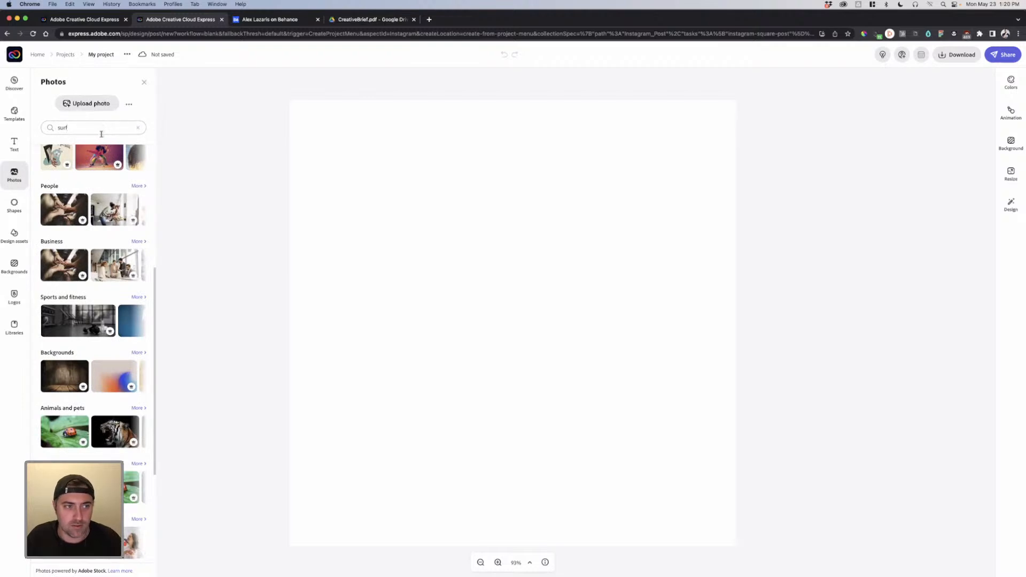
text(urf)
key(Return)
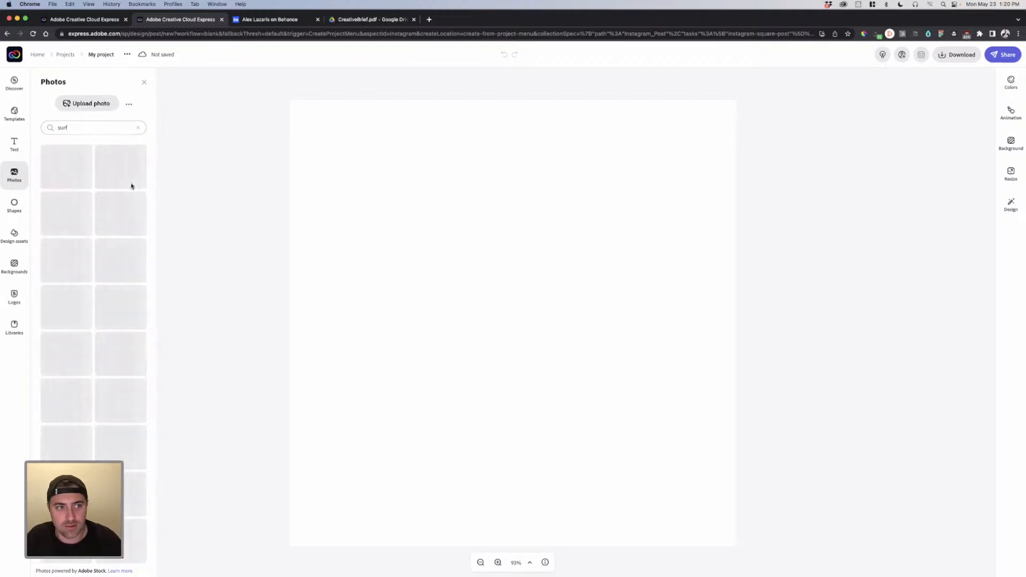
scroll(81, 180, down, 2)
scroll(82, 179, down, 3)
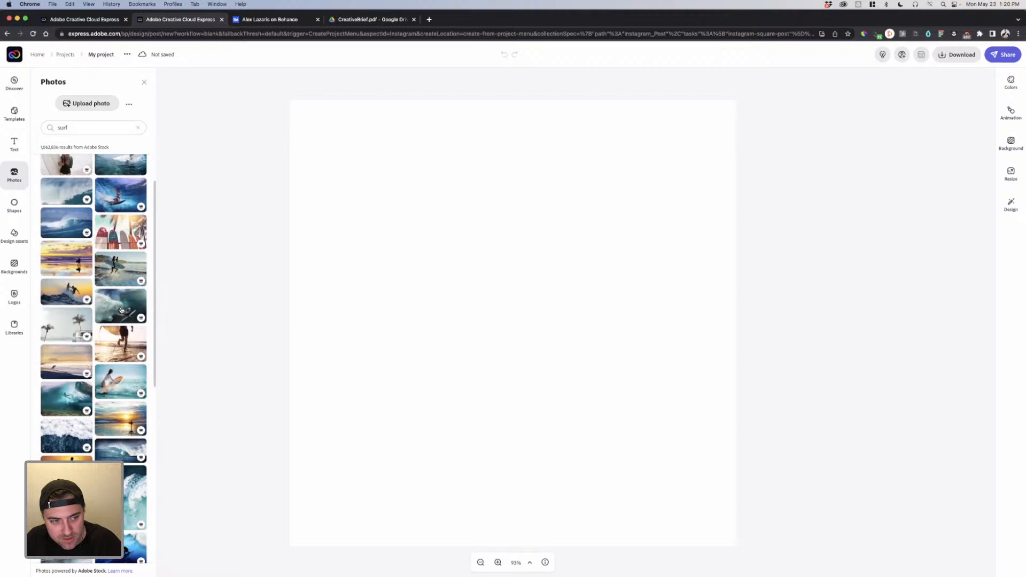
Step: Place the photo of the surfer diving under a wave on the canvas and enlarge it to nearly the canvas width
drag(120, 308, 392, 322)
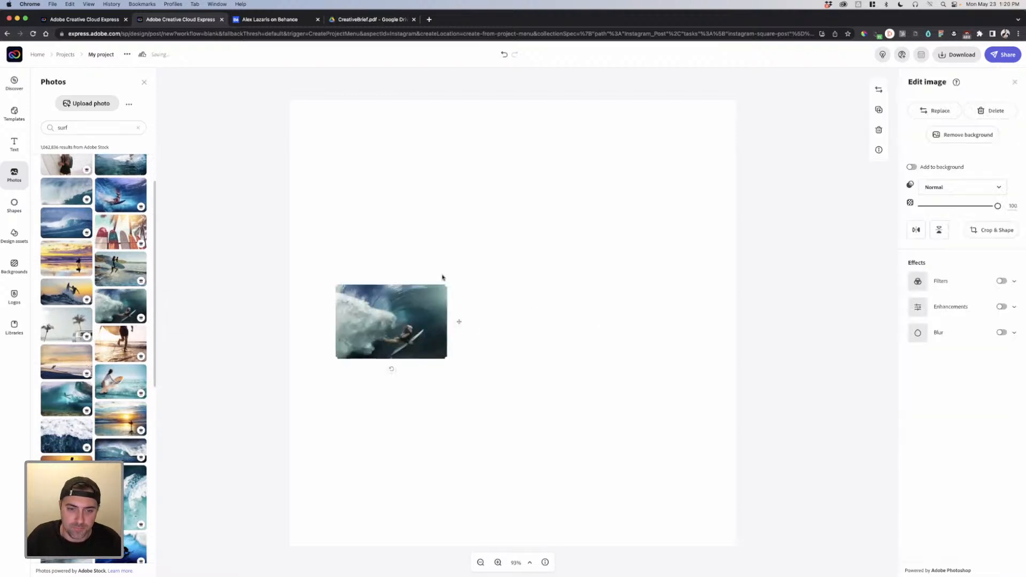
drag(447, 284, 722, 212)
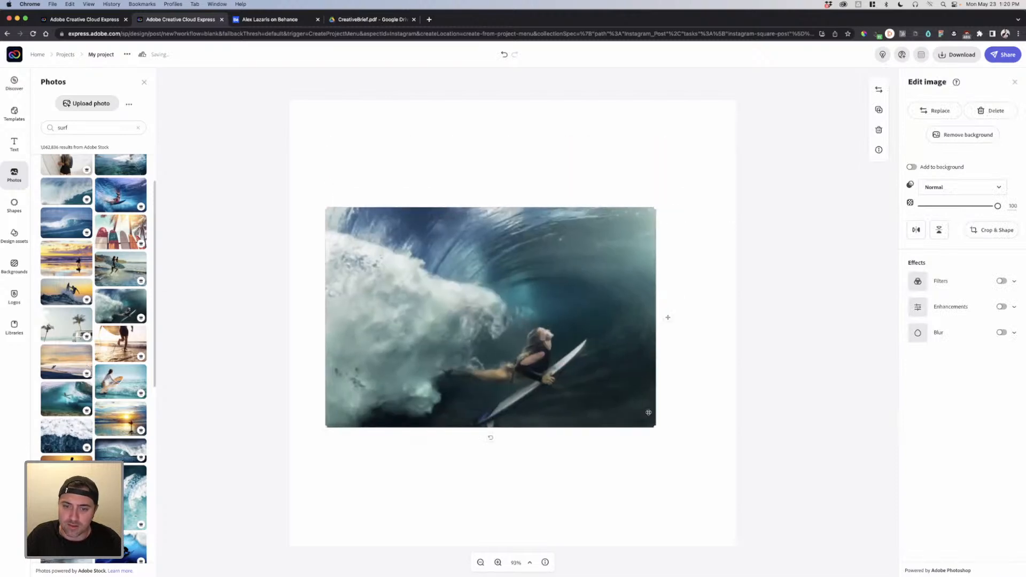
mouse_move(653, 426)
mouse_down()
mouse_move(717, 468)
mouse_move(651, 418)
mouse_up()
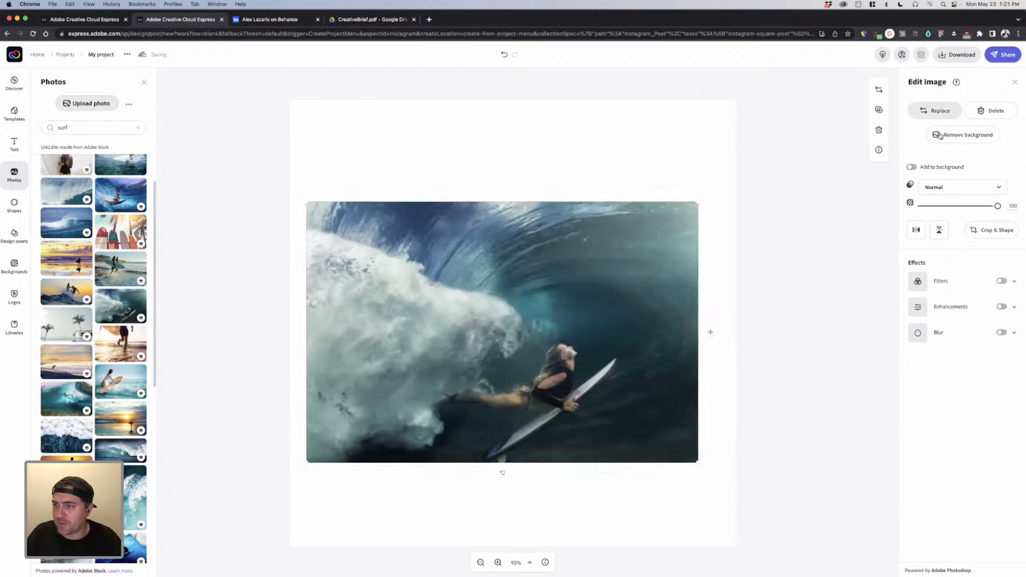
Step: Try the half-circle, parallelogram, star, heart and pentagon crops on the surfer photo, and settle on the oval
click(973, 230)
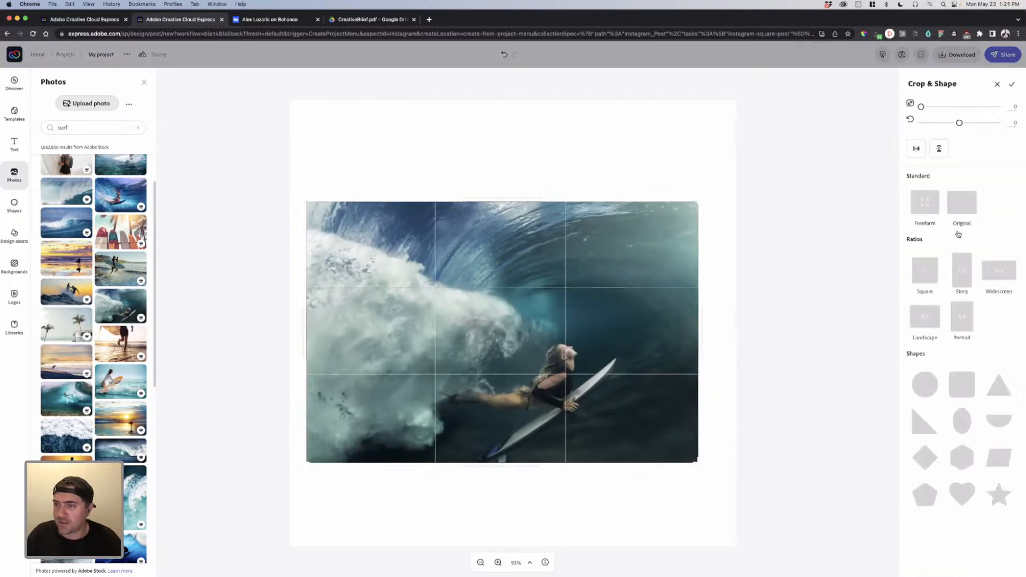
click(965, 429)
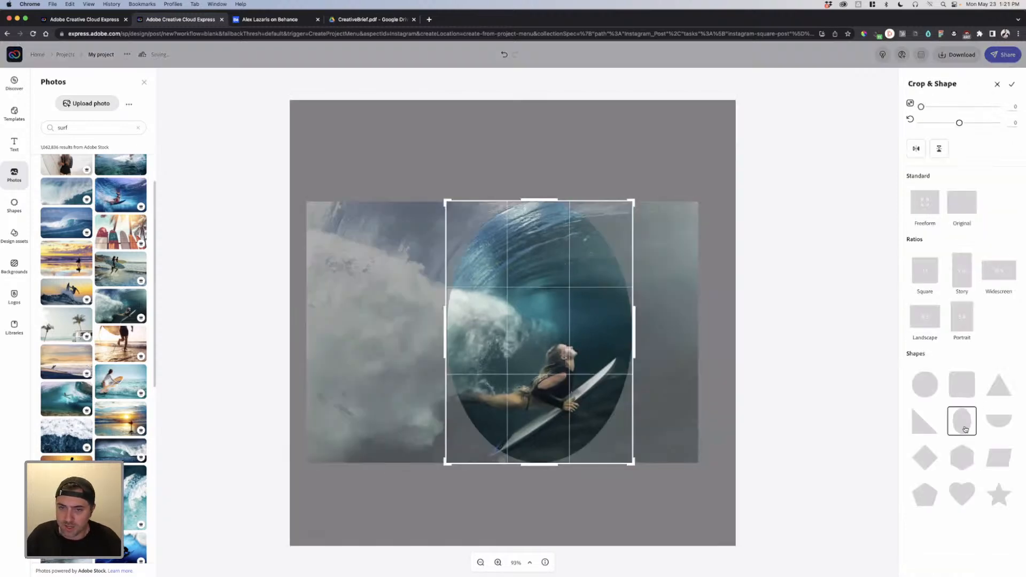
click(993, 430)
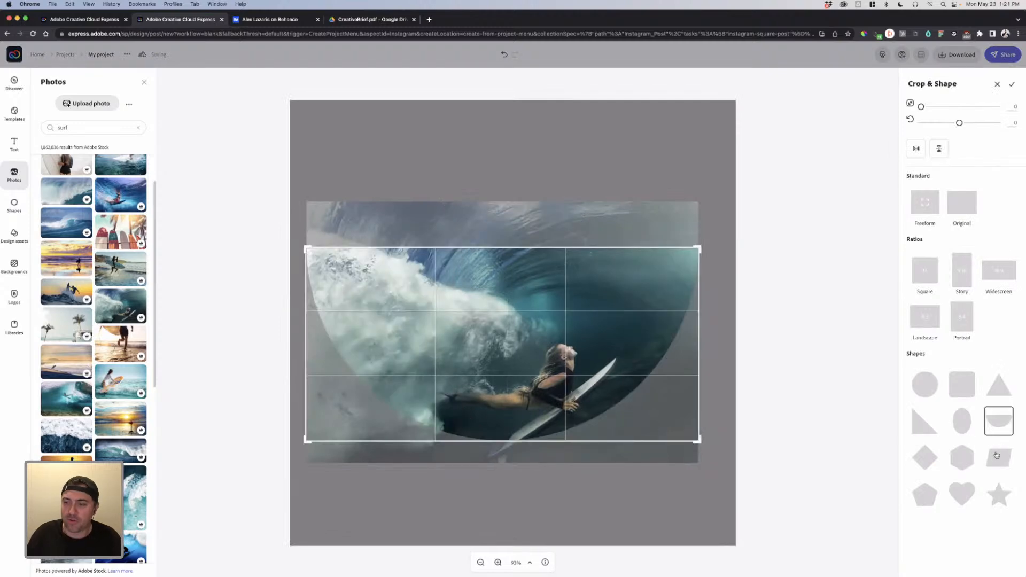
click(999, 458)
click(1000, 495)
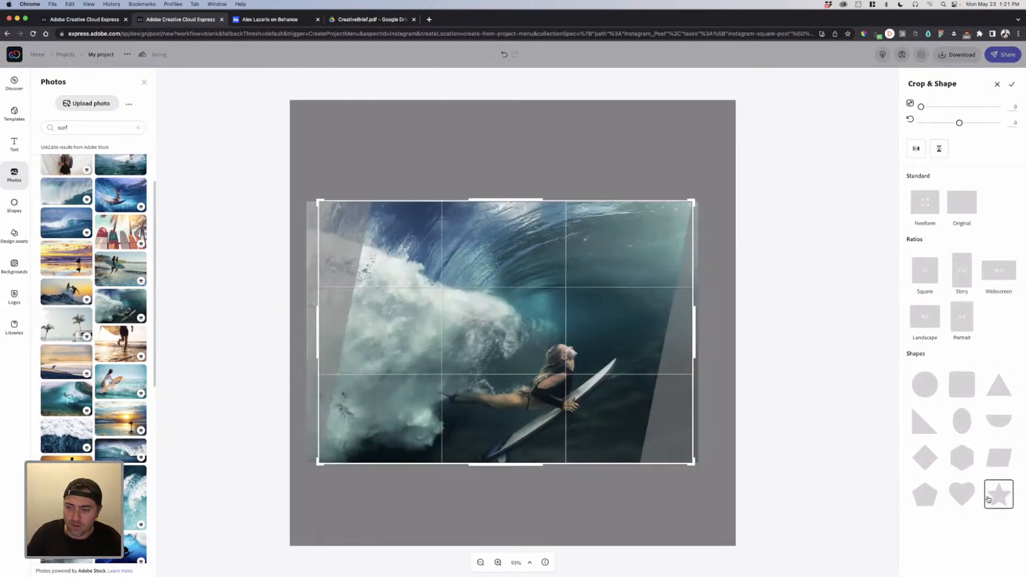
click(963, 498)
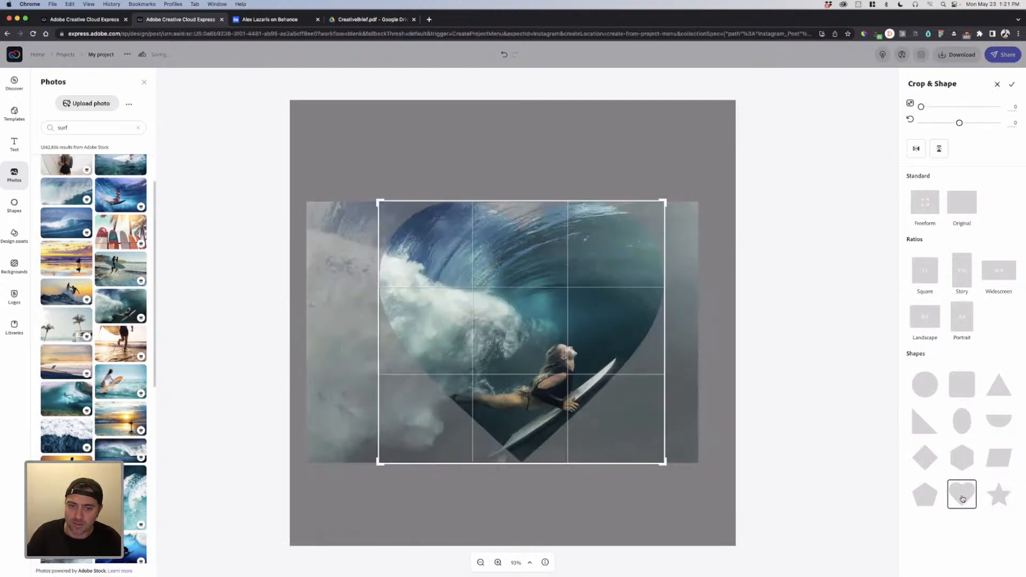
click(930, 498)
click(968, 425)
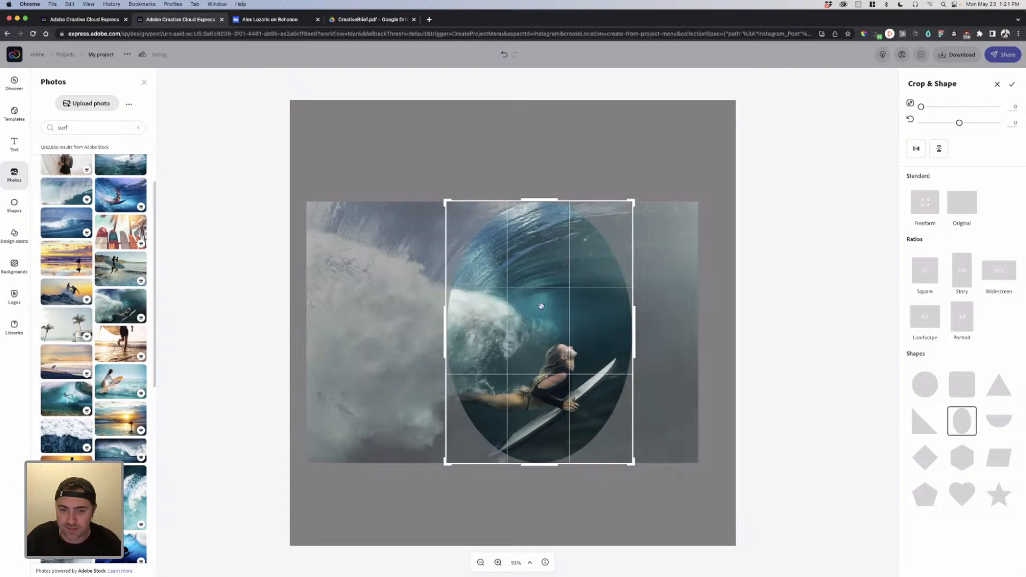
key(Return)
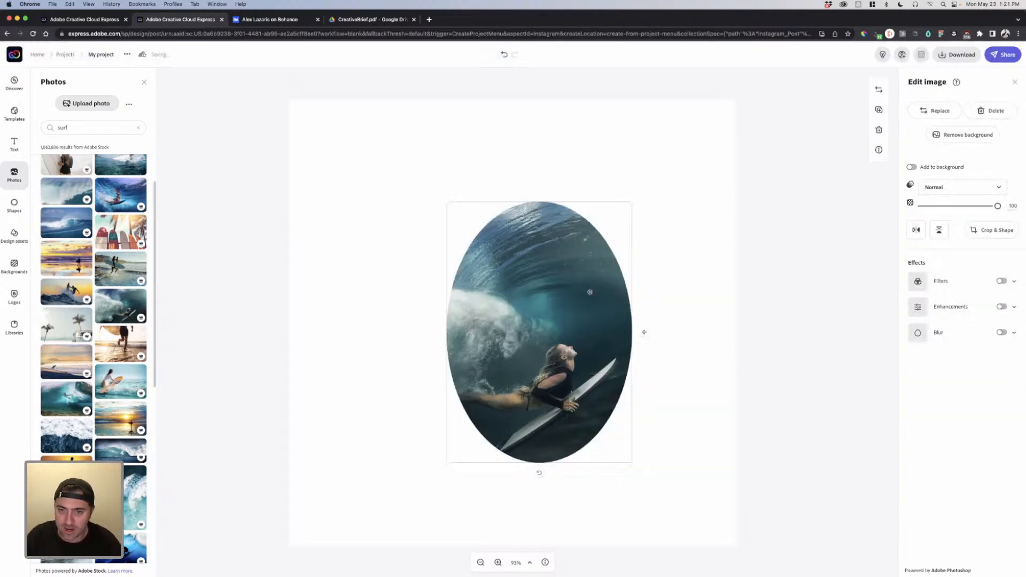
Step: Center the oval surfer photo horizontally on the canvas and deselect it
drag(590, 292, 573, 293)
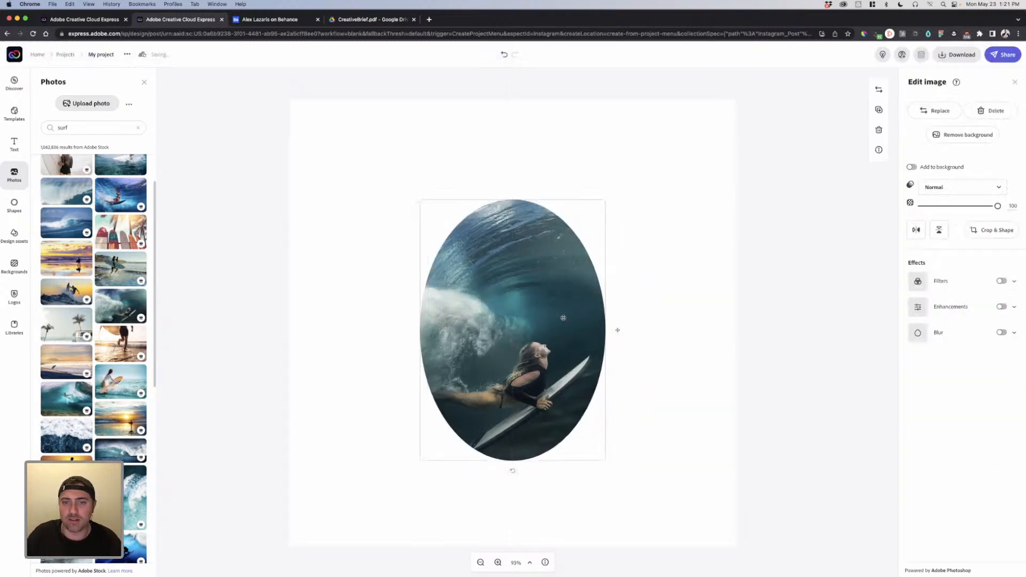
click(609, 239)
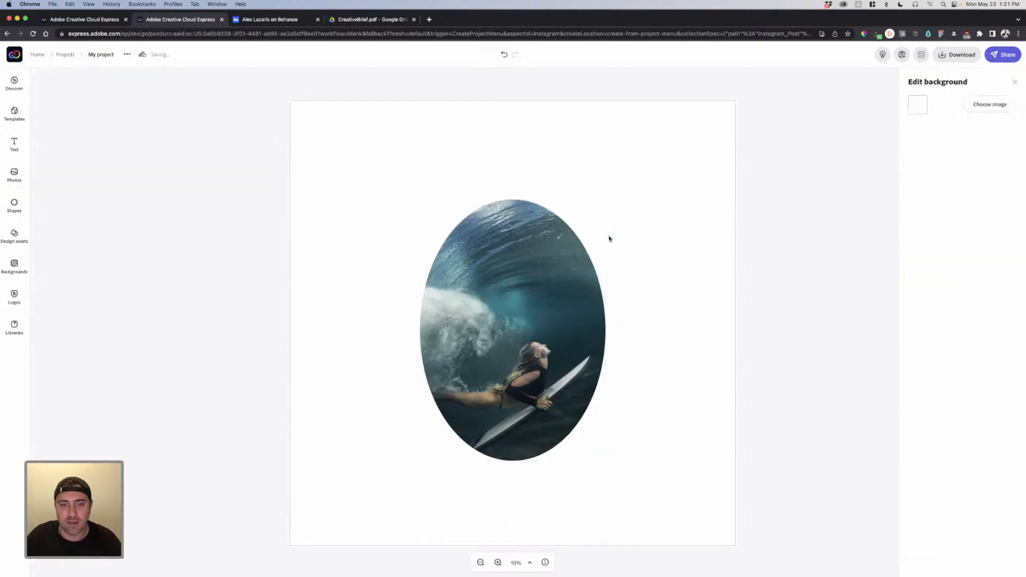
click(266, 467)
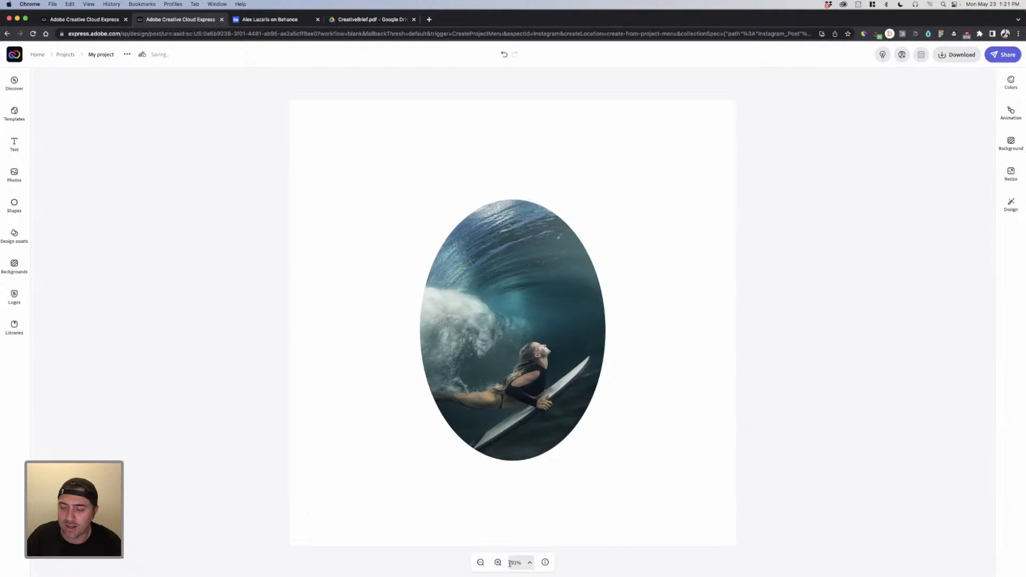
Step: Switch to Illustrator and look through the SummercampLogoExplorations.ai artwork for an element to use in the post
key(ctrl+Up)
click(368, 453)
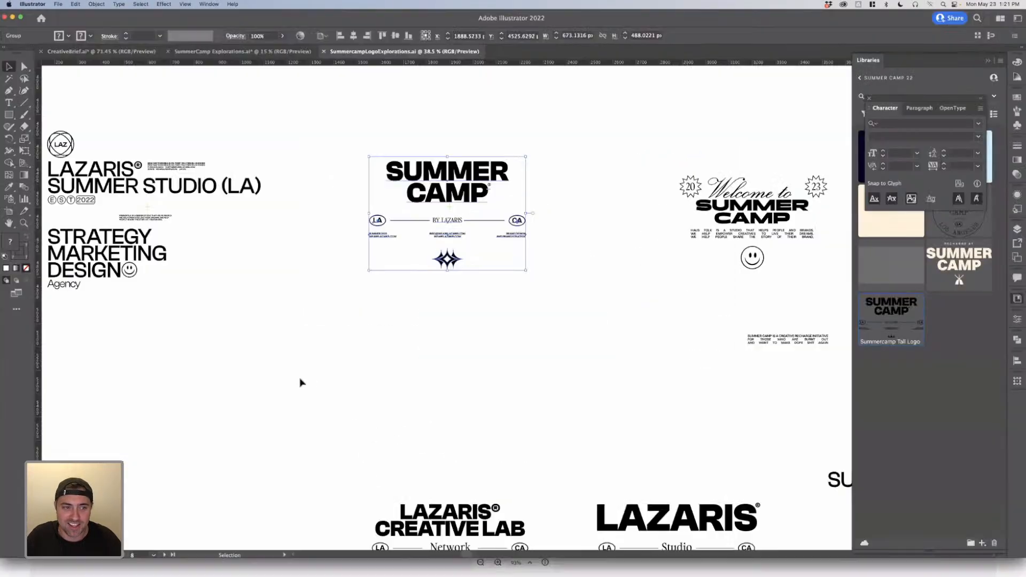
scroll(500, 372, right, 3)
scroll(499, 371, down, 1)
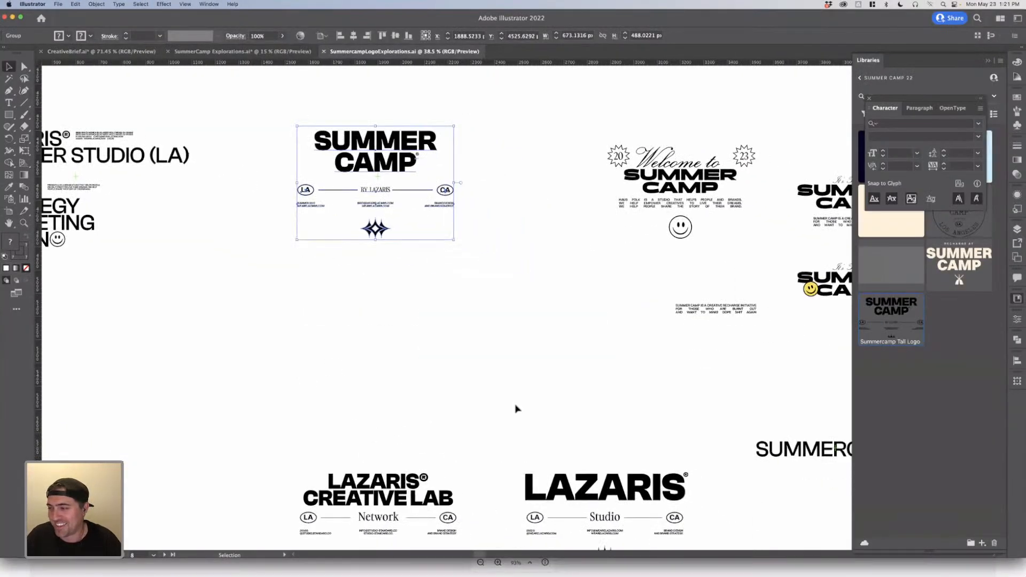
click(501, 377)
scroll(505, 379, down, 3)
scroll(524, 392, down, 5)
scroll(524, 392, right, 4)
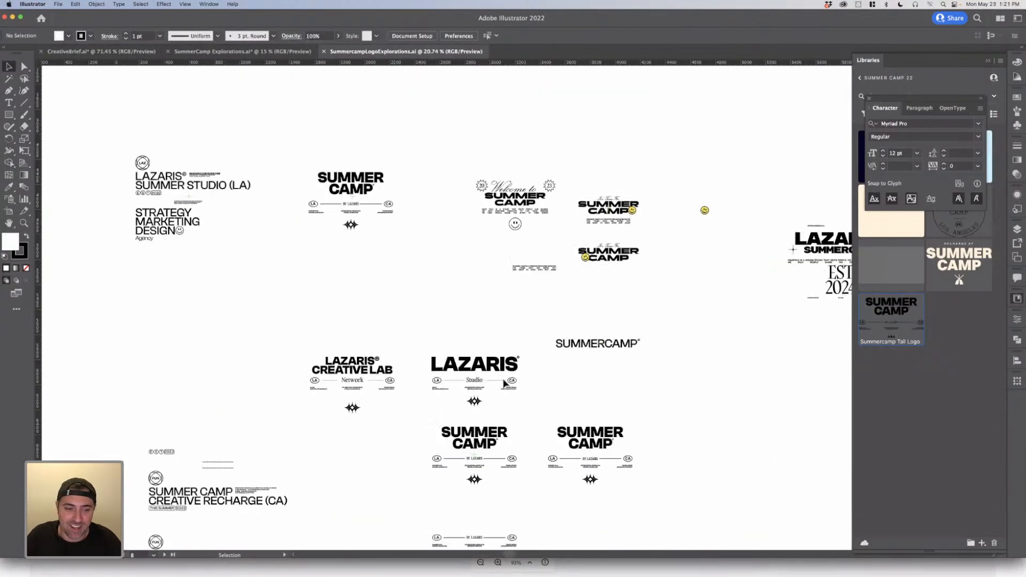
scroll(505, 385, down, 4)
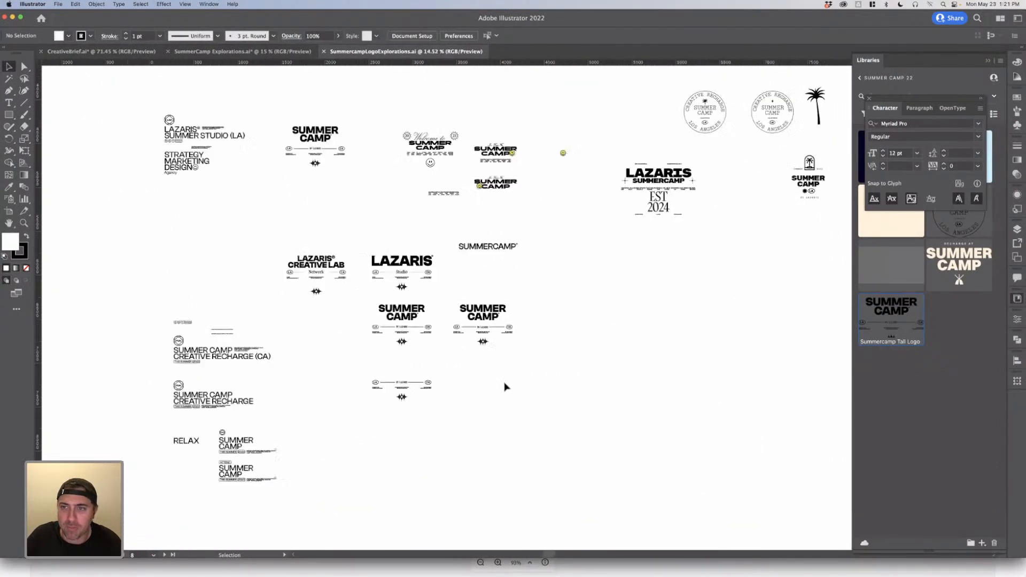
scroll(505, 386, right, 8)
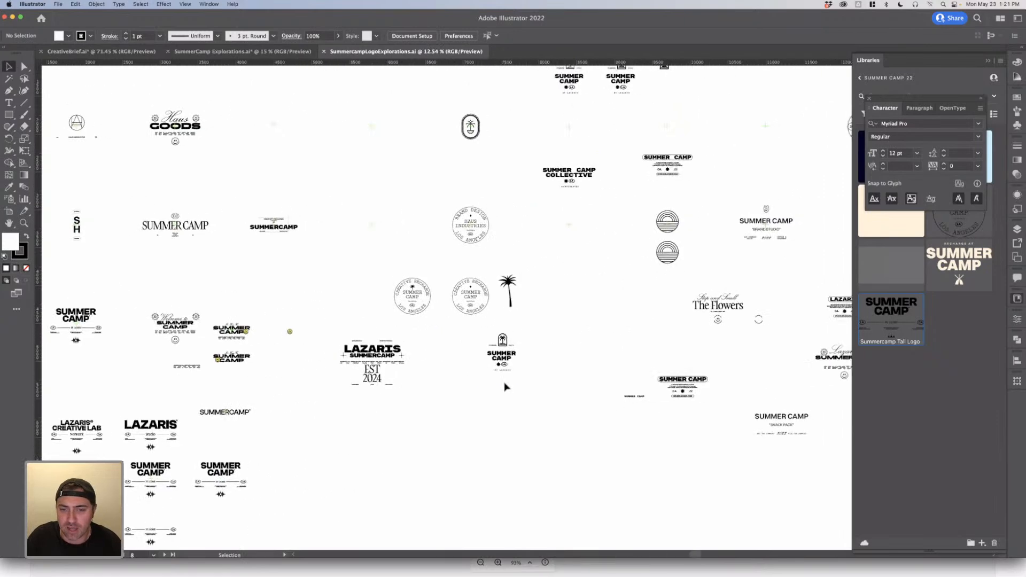
scroll(505, 385, up, 2)
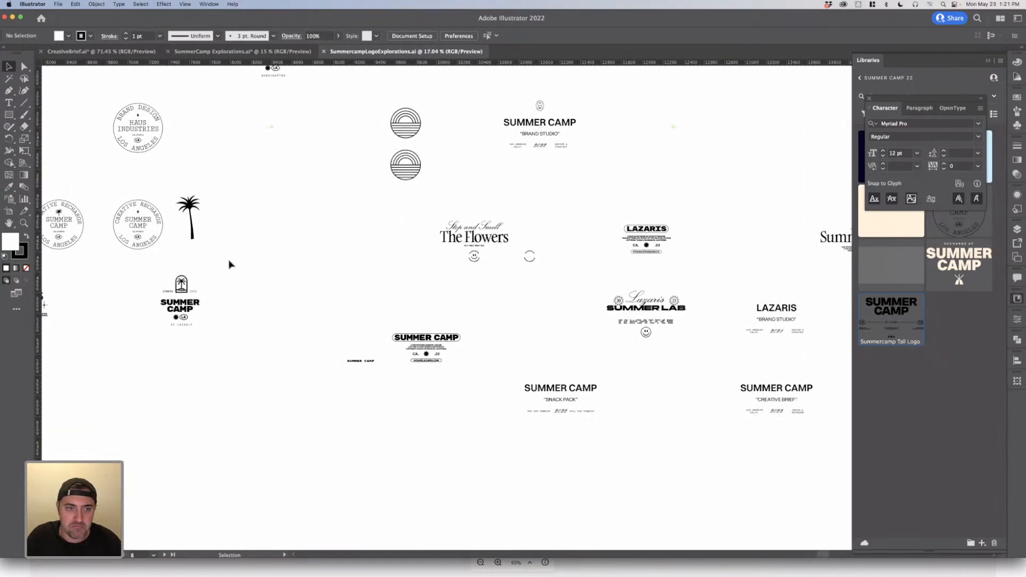
scroll(569, 253, right, 10)
scroll(569, 254, down, 3)
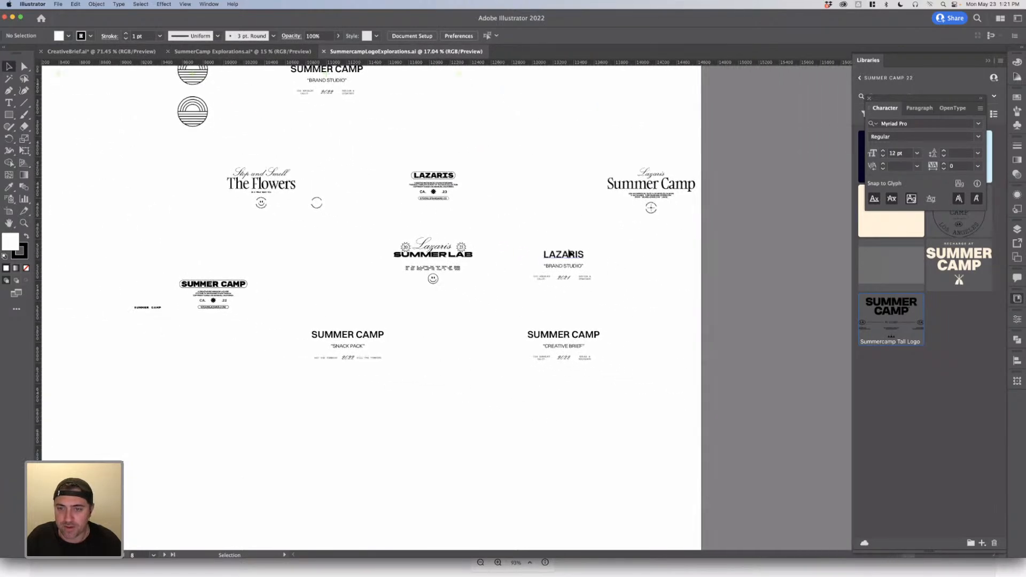
scroll(570, 254, left, 15)
scroll(570, 253, down, 1)
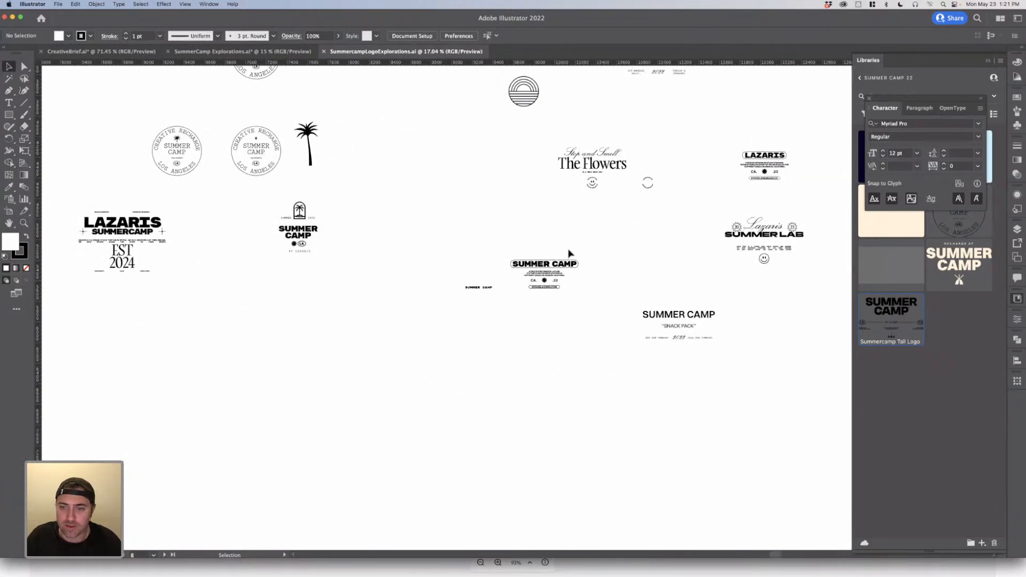
scroll(534, 368, up, 14)
scroll(533, 369, left, 6)
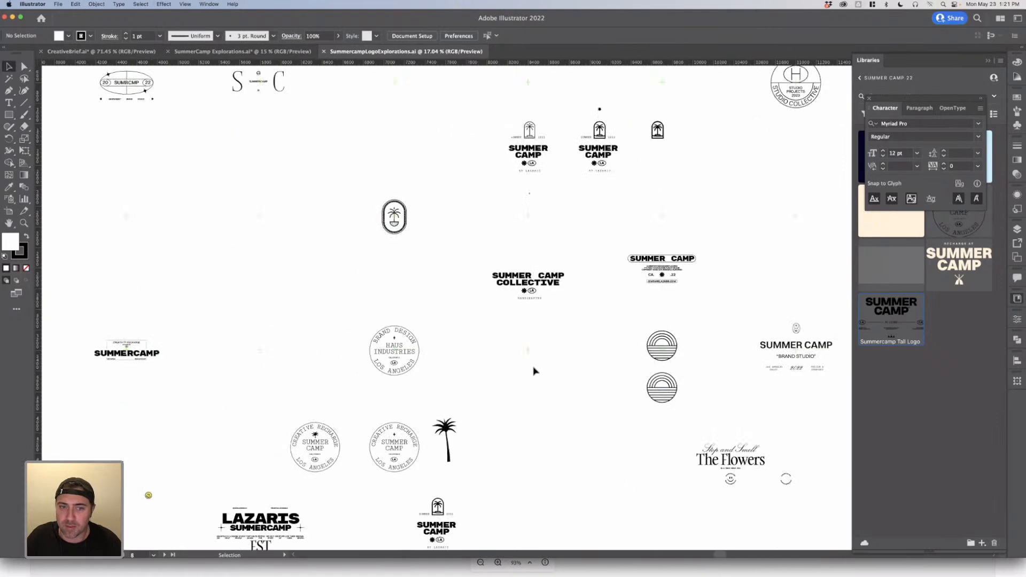
scroll(534, 369, left, 20)
scroll(534, 370, down, 3)
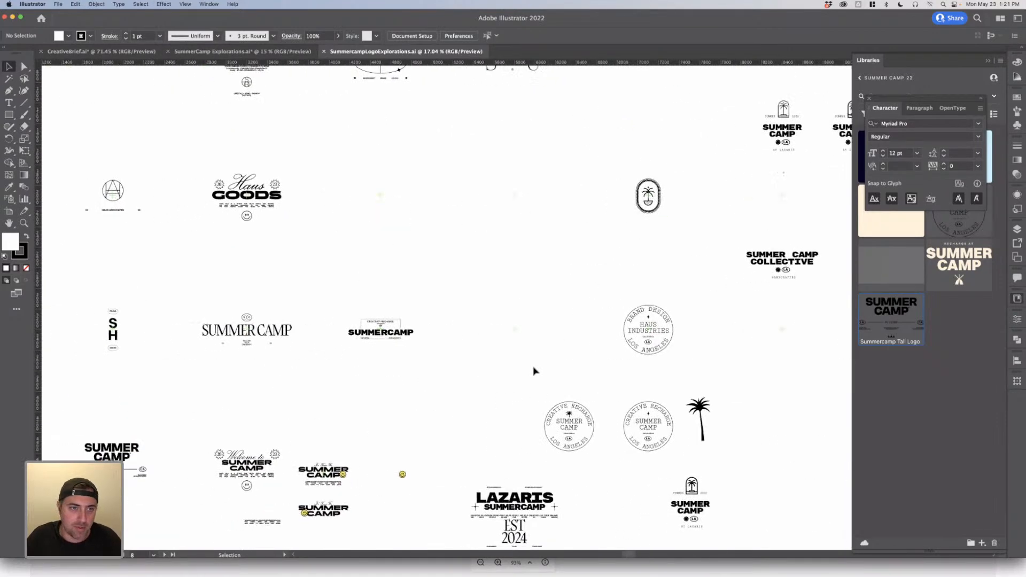
scroll(399, 396, up, 3)
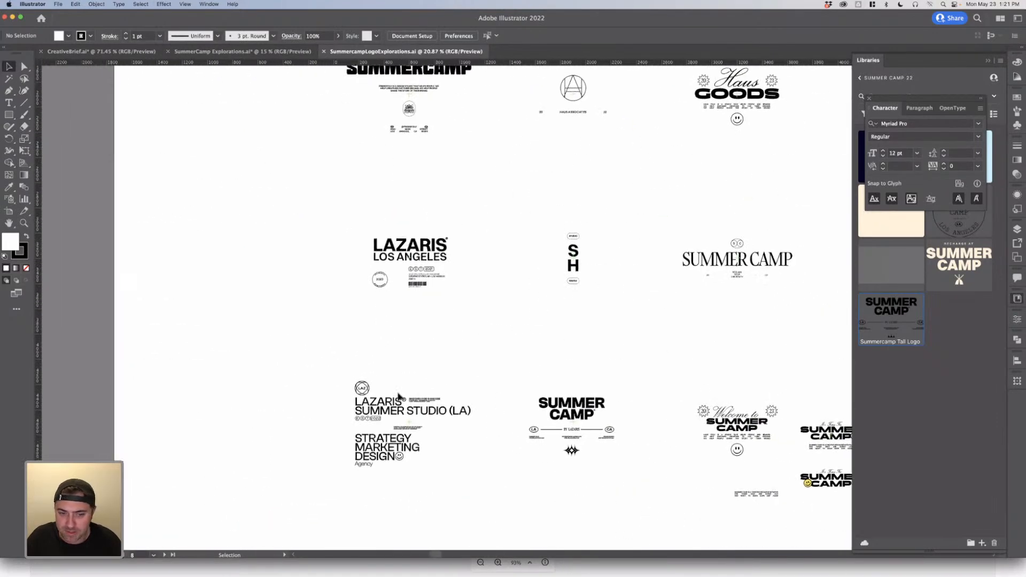
scroll(486, 419, down, 10)
scroll(485, 419, right, 7)
scroll(485, 419, down, 9)
scroll(485, 419, right, 4)
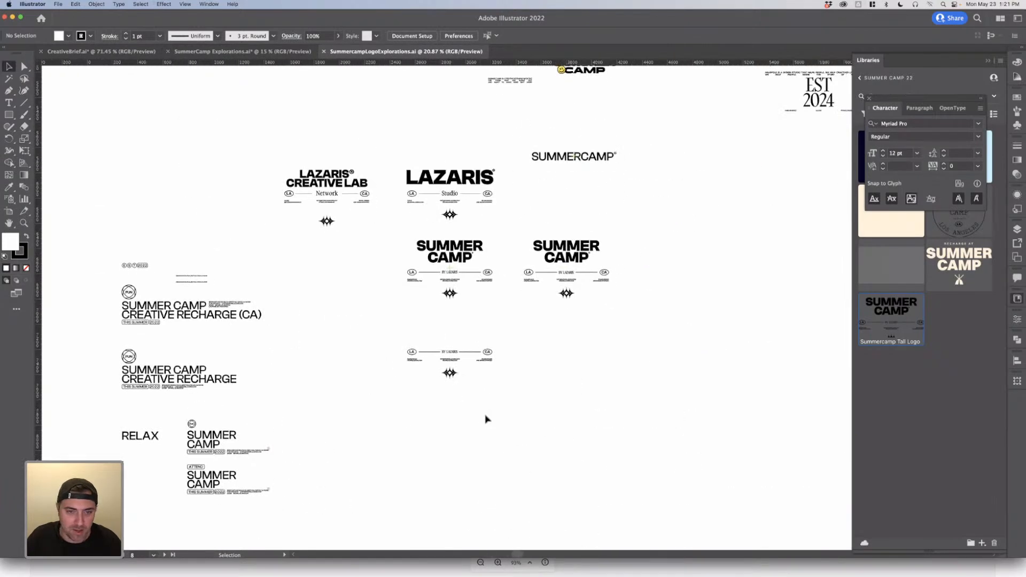
scroll(494, 389, up, 3)
scroll(505, 275, up, 7)
scroll(537, 322, up, 3)
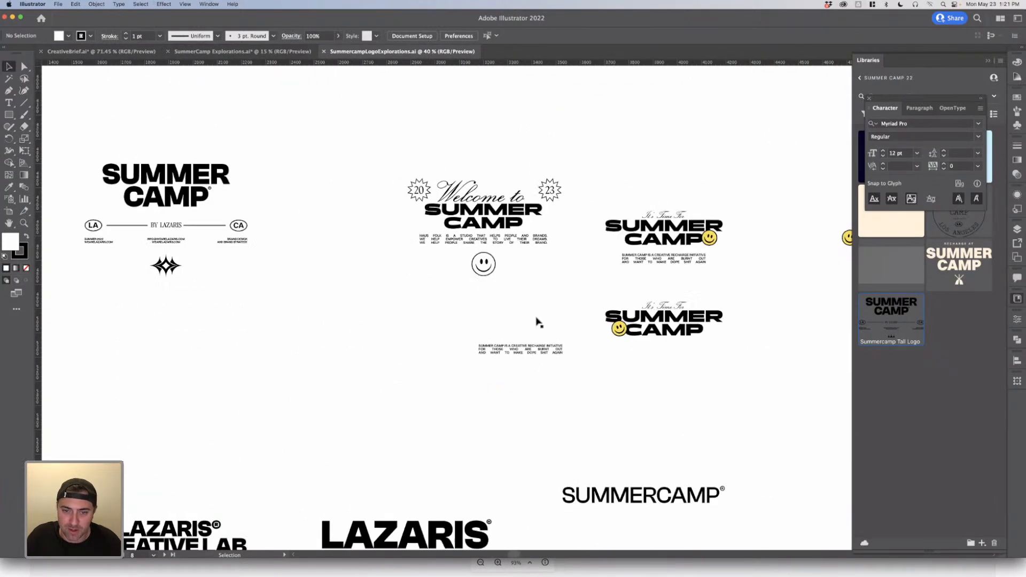
scroll(515, 342, up, 3)
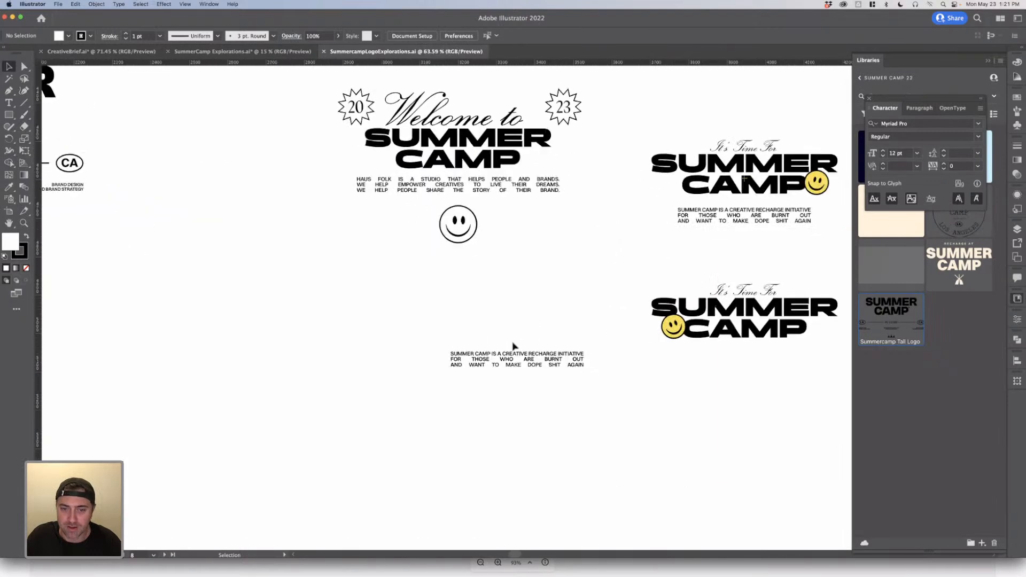
Step: Add the standalone three-line "Summer Camp is a creative recharge initiative" paragraph to the SUMMER CAMP 22 library as a graphic
click(540, 368)
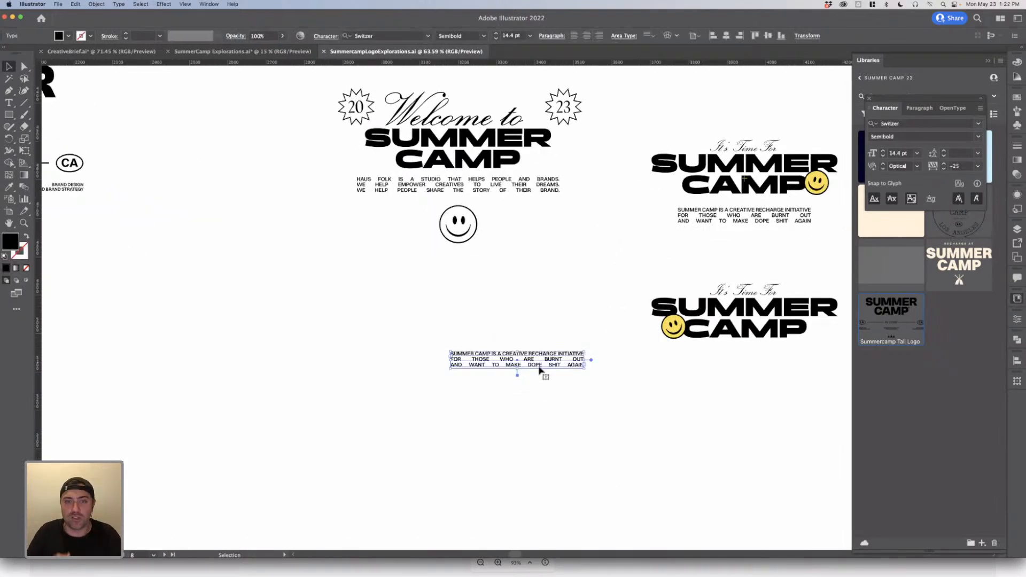
right_click(540, 369)
click(550, 356)
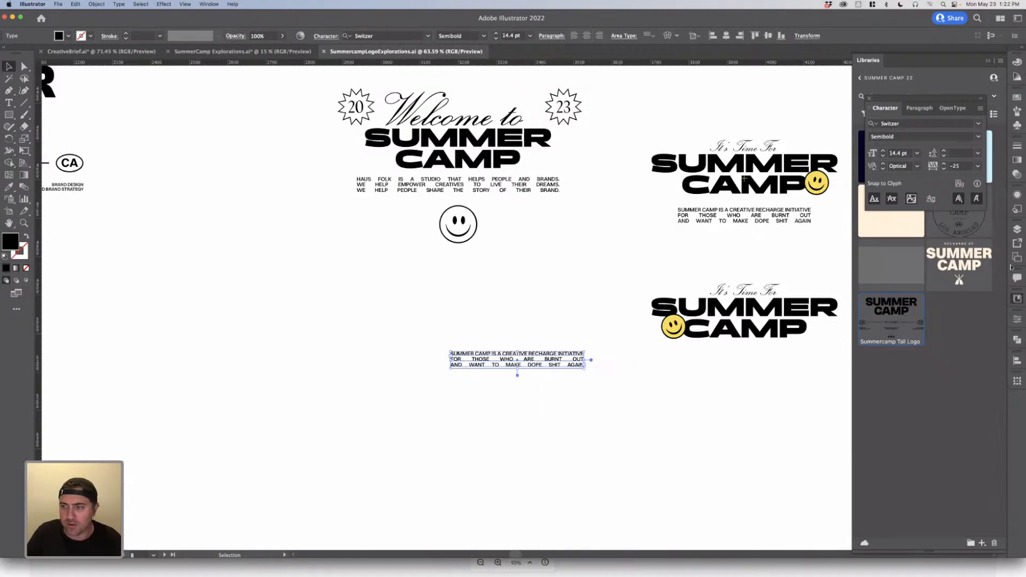
click(1016, 301)
click(1016, 301)
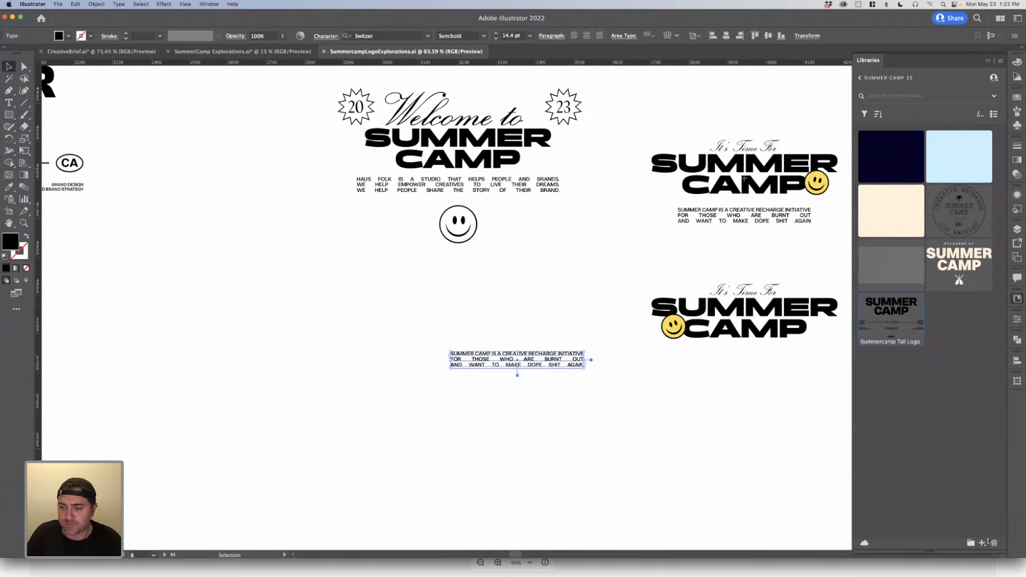
click(981, 543)
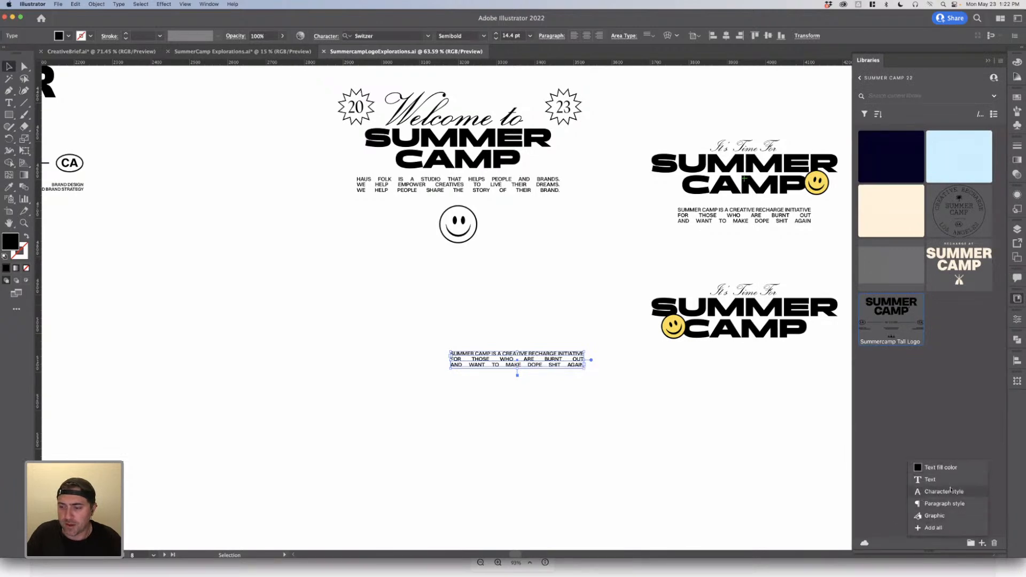
click(935, 516)
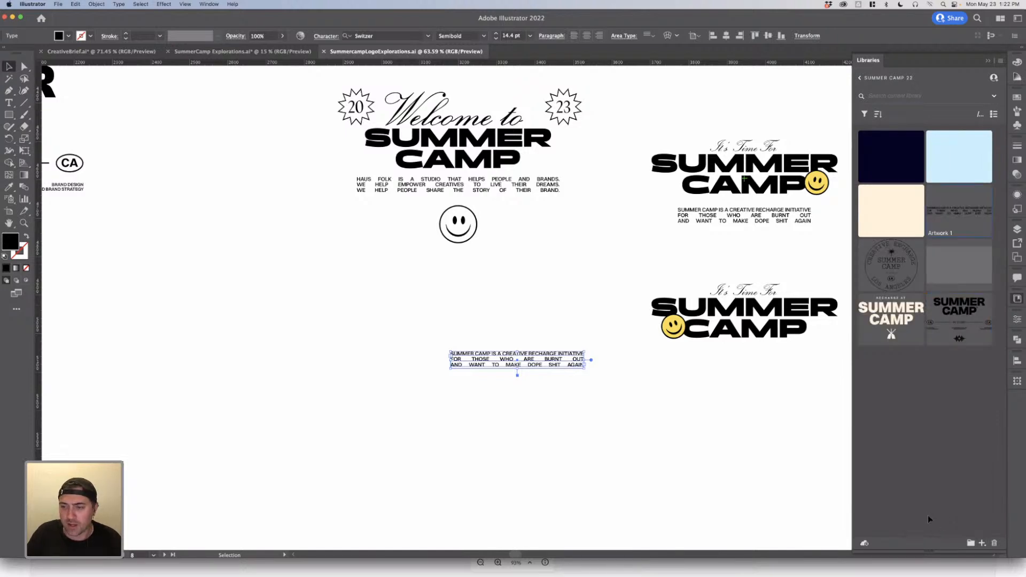
Step: Rename the new library graphic as Text Block
double_click(935, 233)
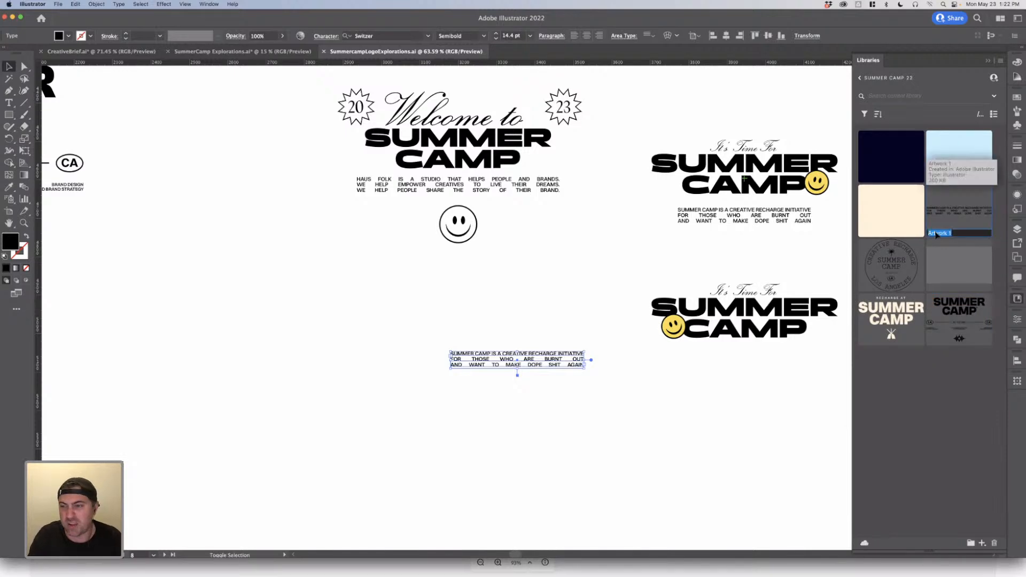
text(Te)
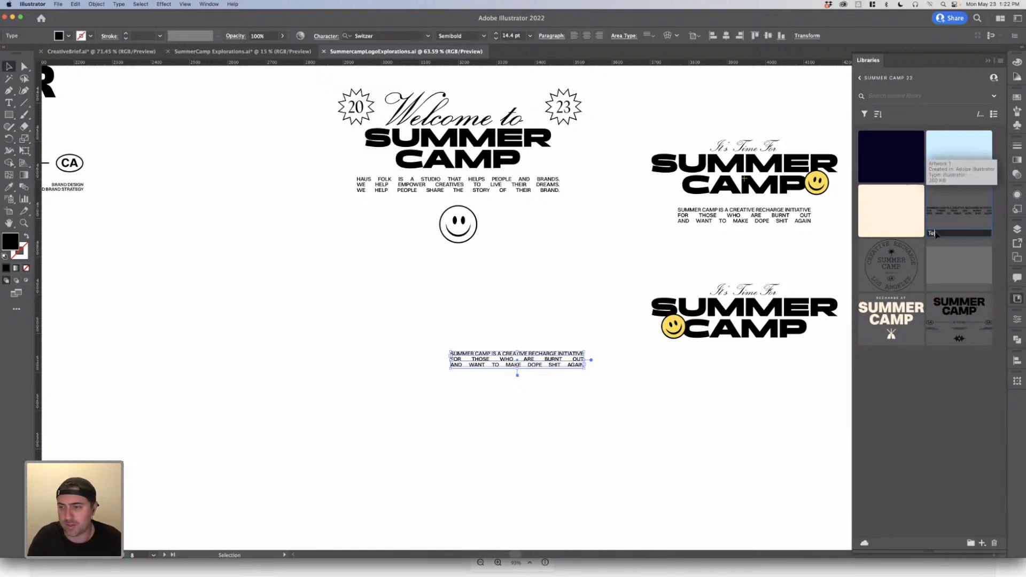
text(xt Block)
key(Return)
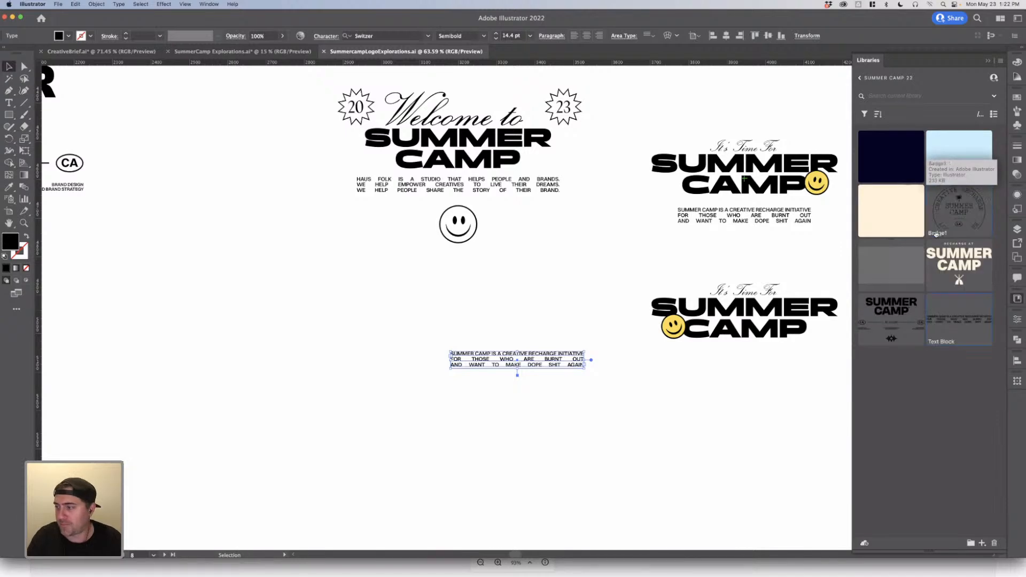
Step: Switch back to Creative Cloud Express, check the Summer Camp 22 library assets and reload the project page to refresh them
key(ctrl+Up)
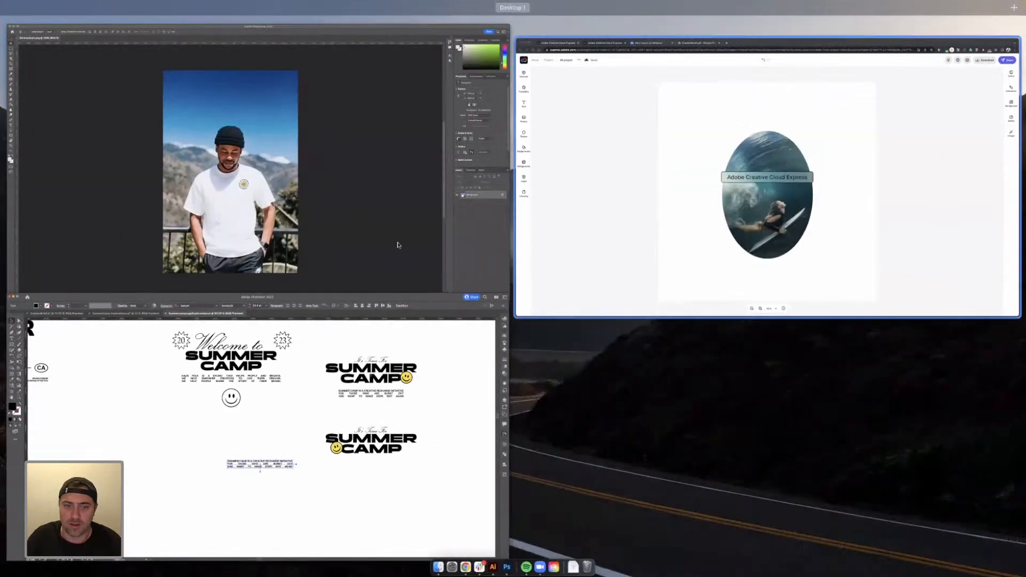
click(582, 246)
click(670, 353)
click(576, 387)
click(705, 395)
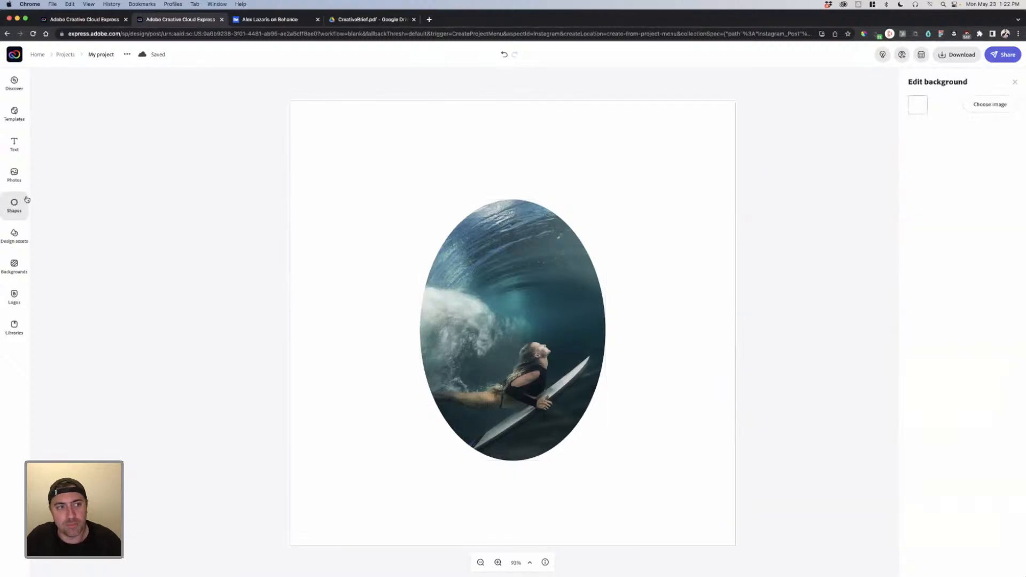
click(16, 327)
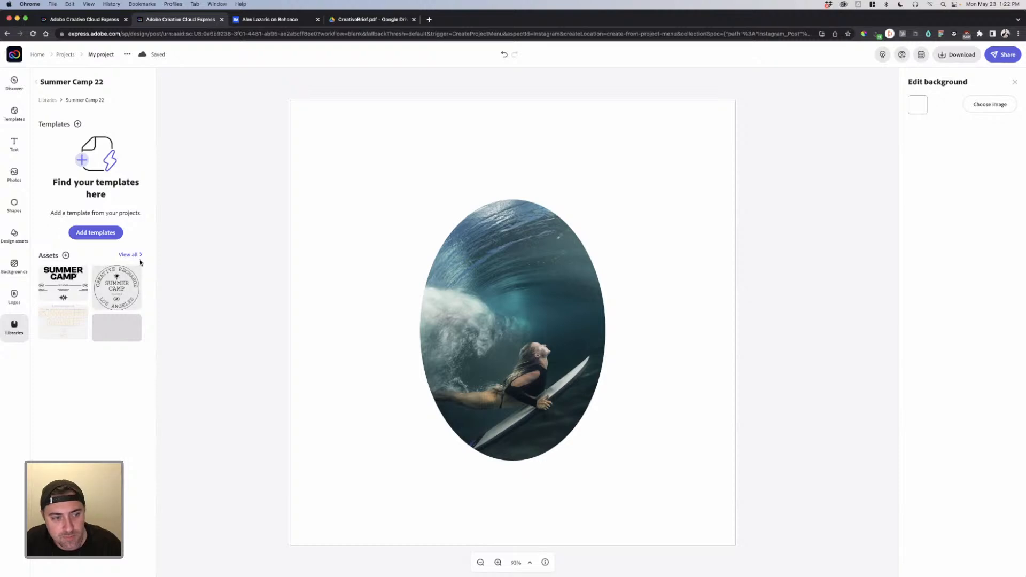
click(33, 34)
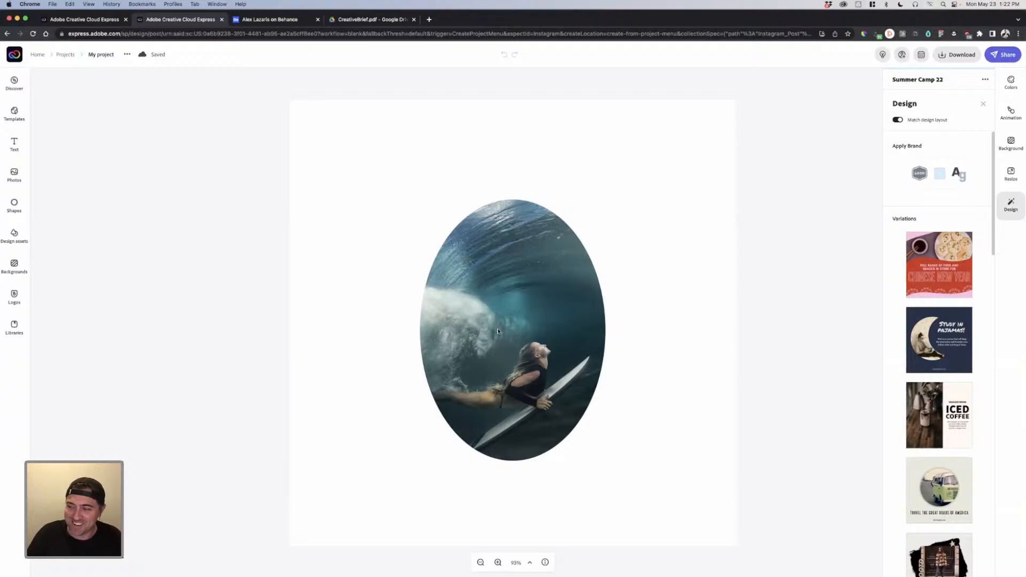
Step: Place the Text Block graphic from the Summer Camp 22 library, shrink it to less than the oval's width and center it below the photo
click(391, 378)
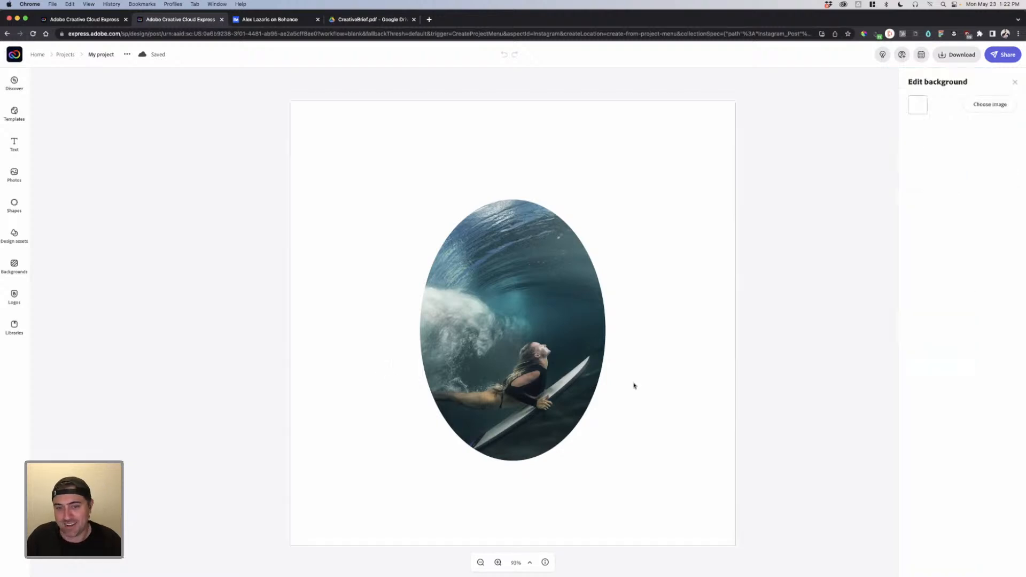
click(503, 357)
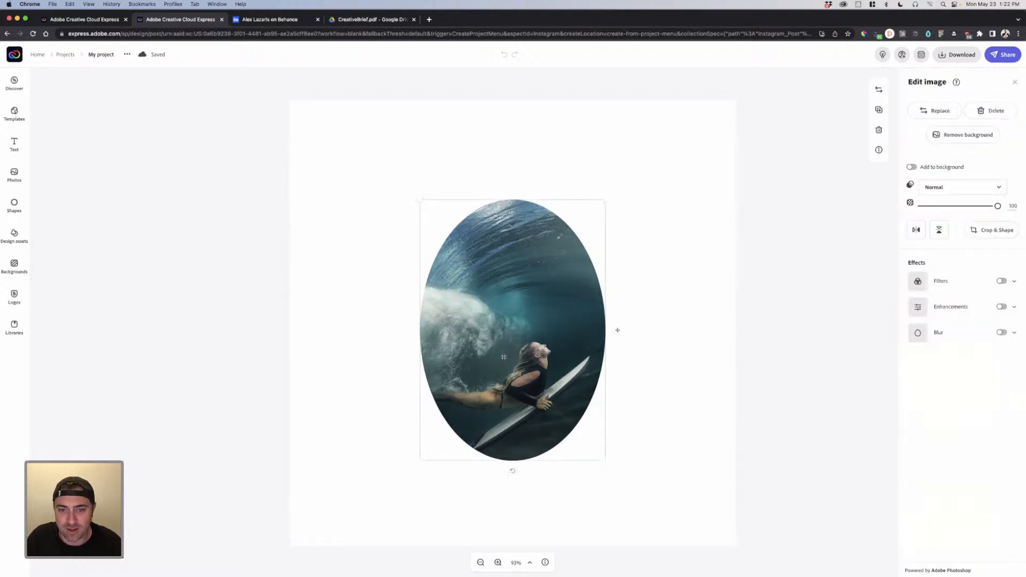
click(15, 327)
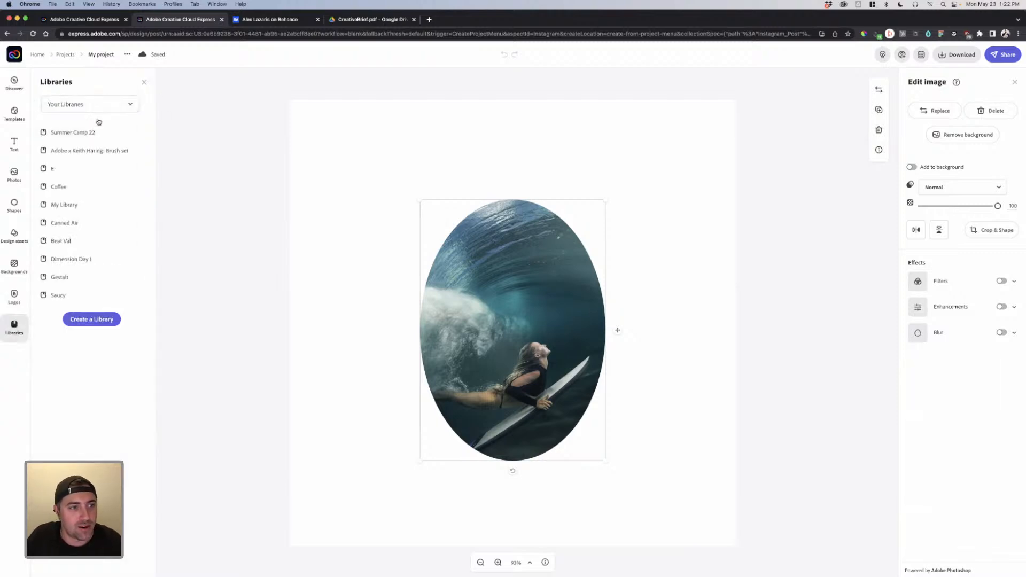
click(127, 158)
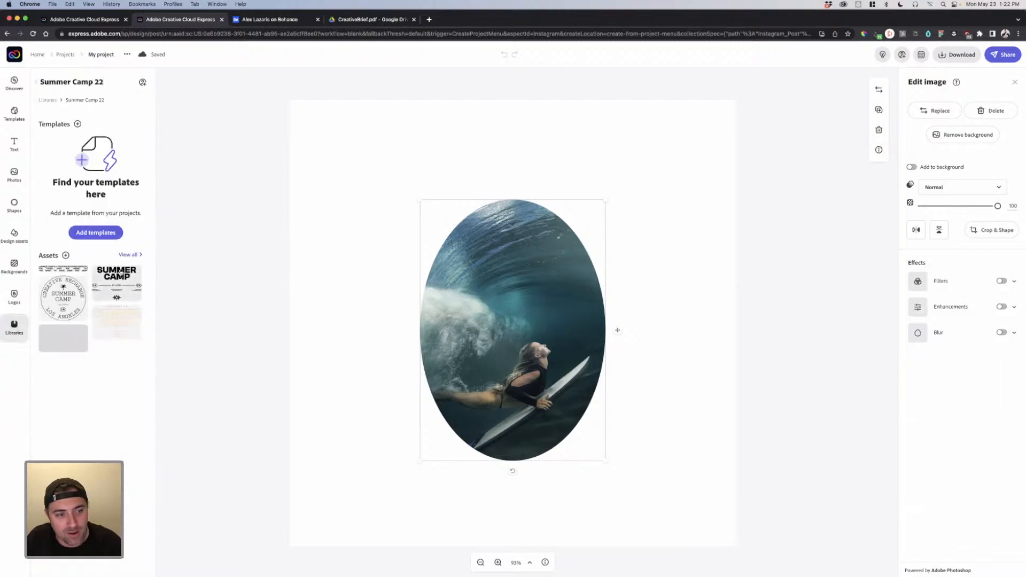
click(68, 272)
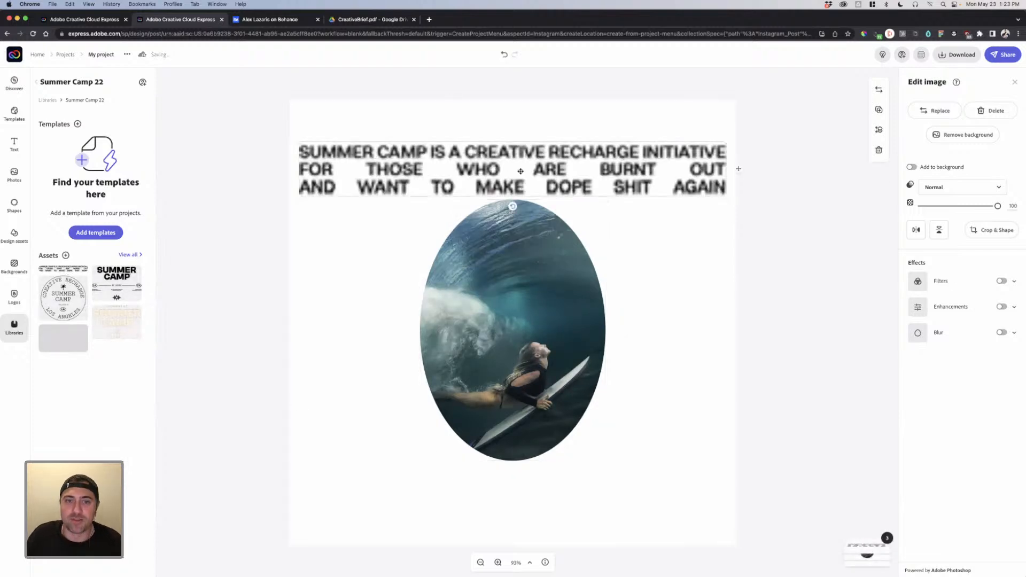
drag(717, 142, 542, 482)
click(703, 426)
click(777, 250)
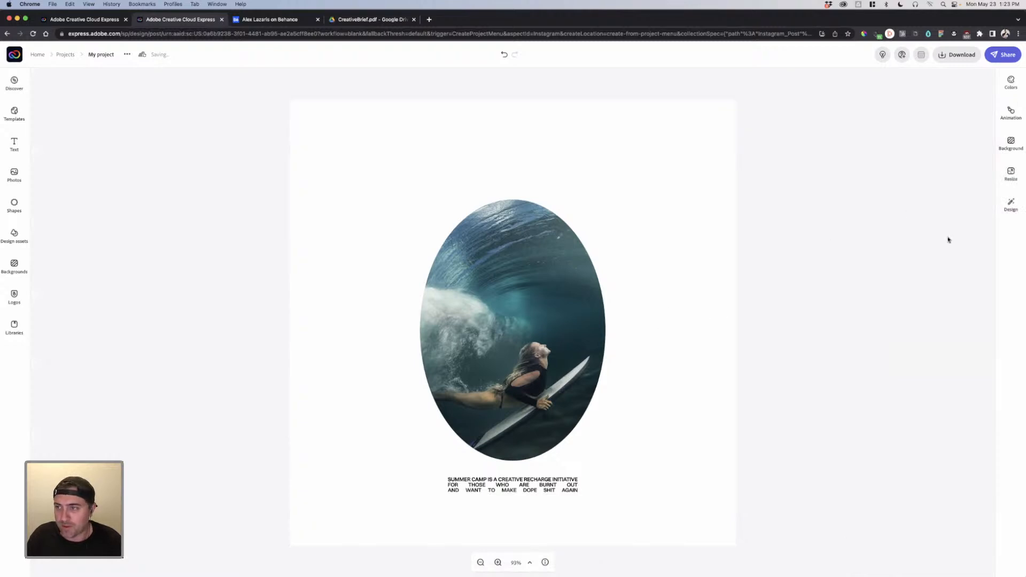
Step: Add a new text box over the upper part of the post and browse the ready-made text styles
click(14, 143)
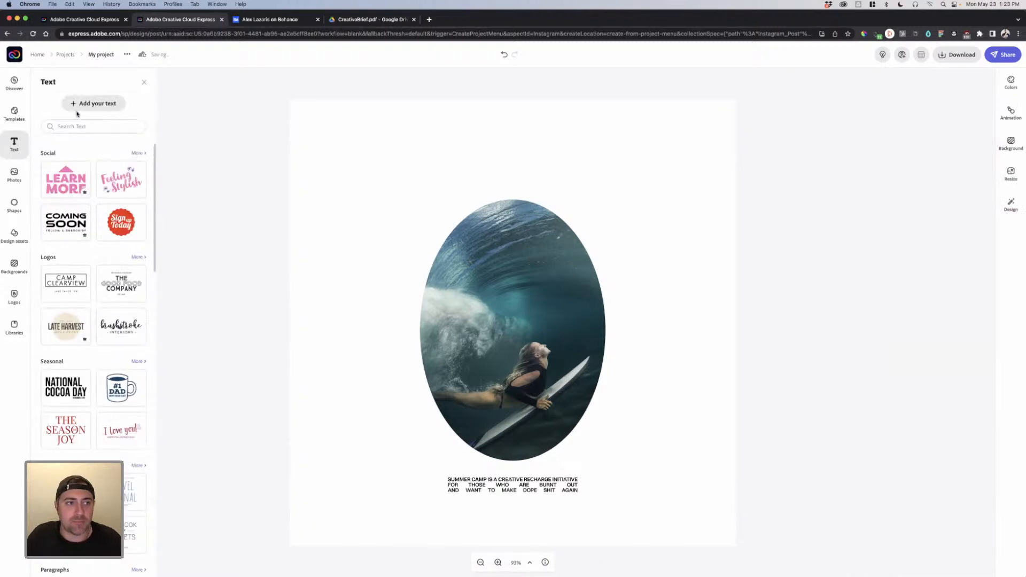
click(85, 104)
drag(486, 227, 670, 293)
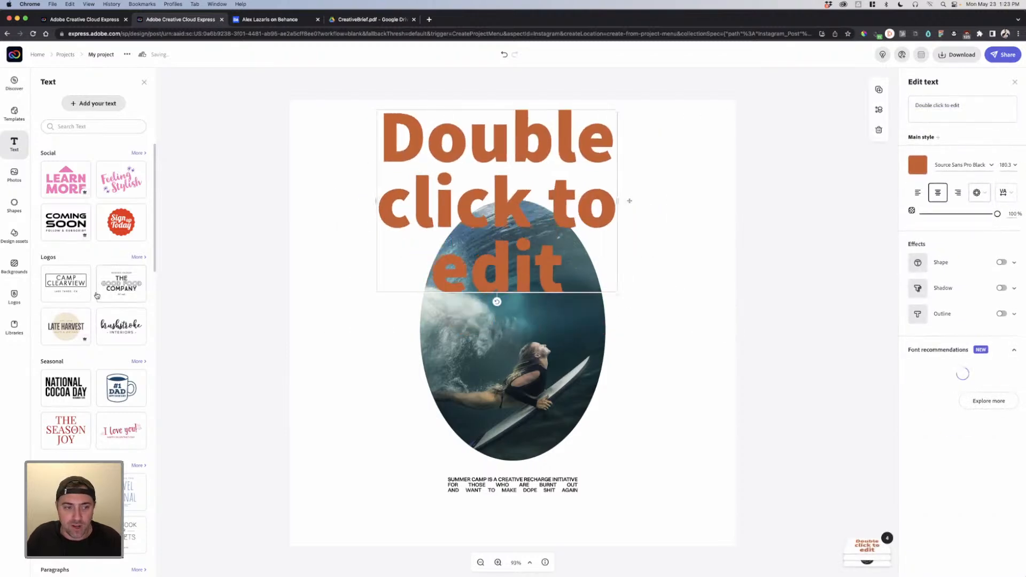
scroll(93, 300, down, 3)
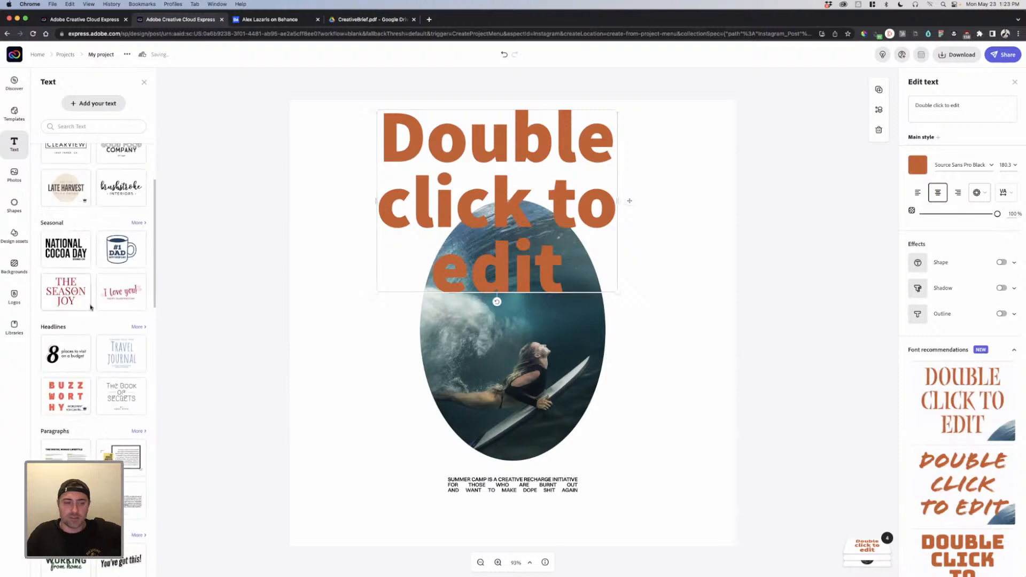
scroll(91, 307, down, 1)
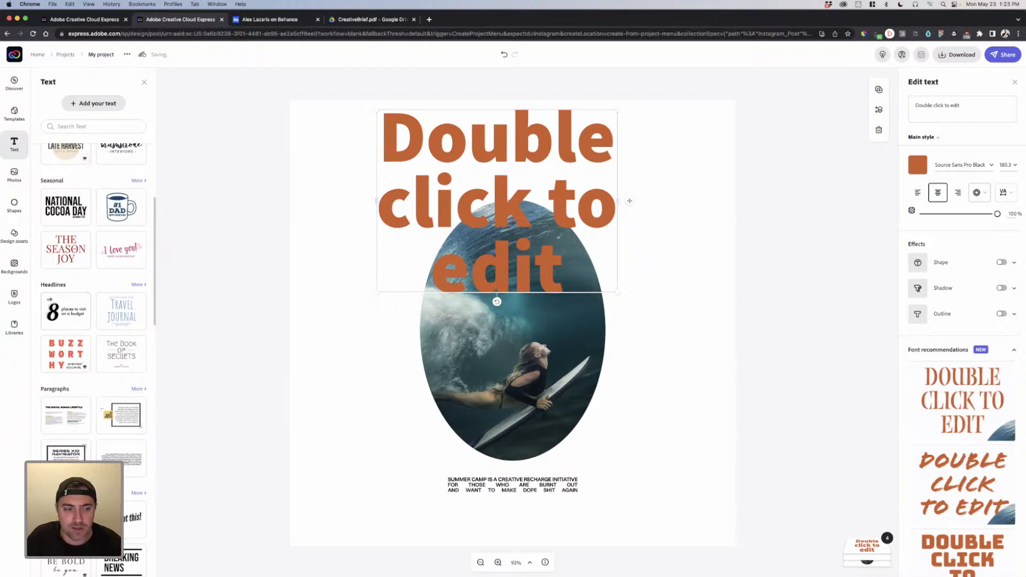
scroll(128, 316, down, 2)
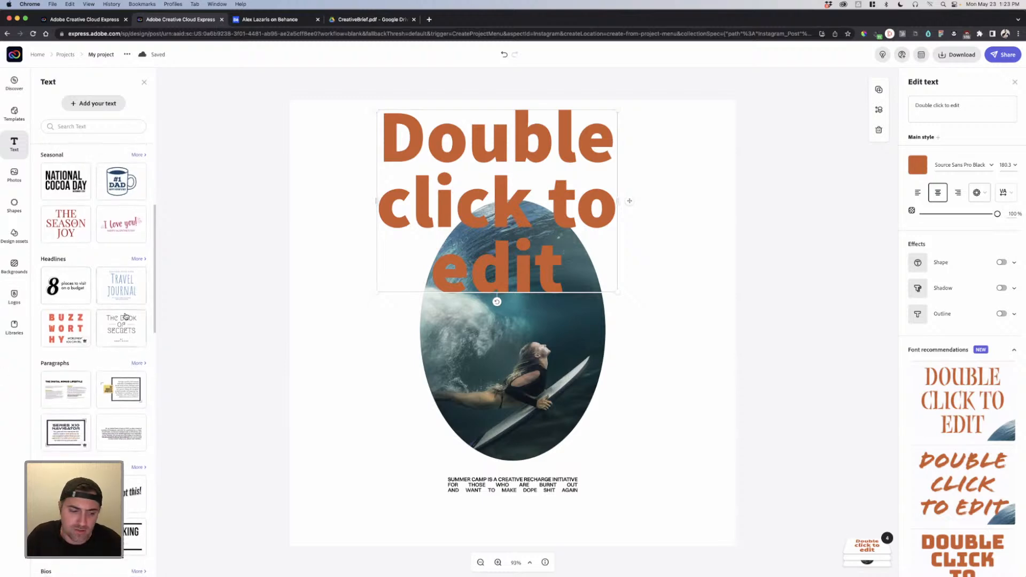
scroll(128, 316, down, 12)
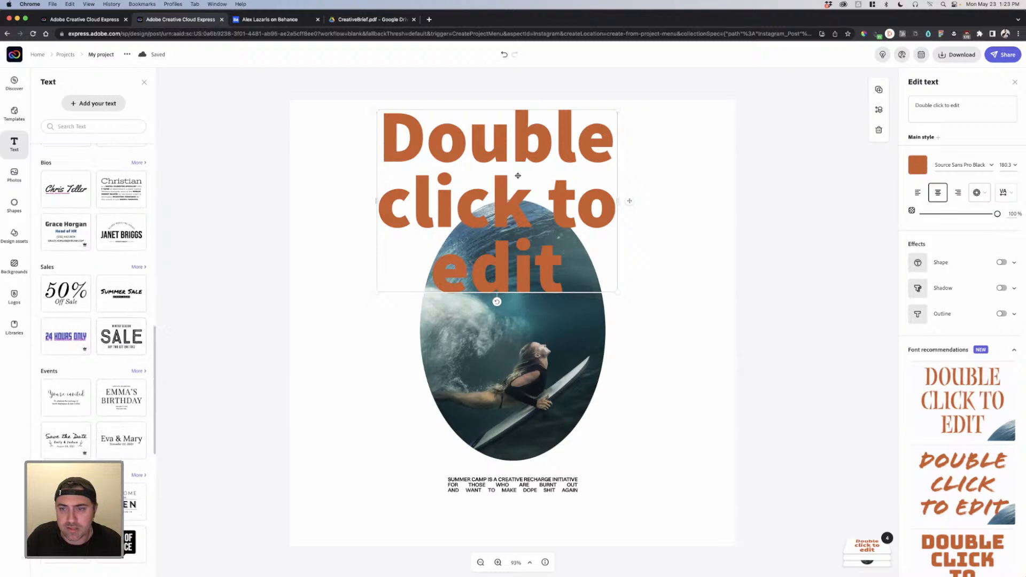
Step: Set the new text's font to Switzer Medium from the Summer Camp 22 brand fonts
click(988, 164)
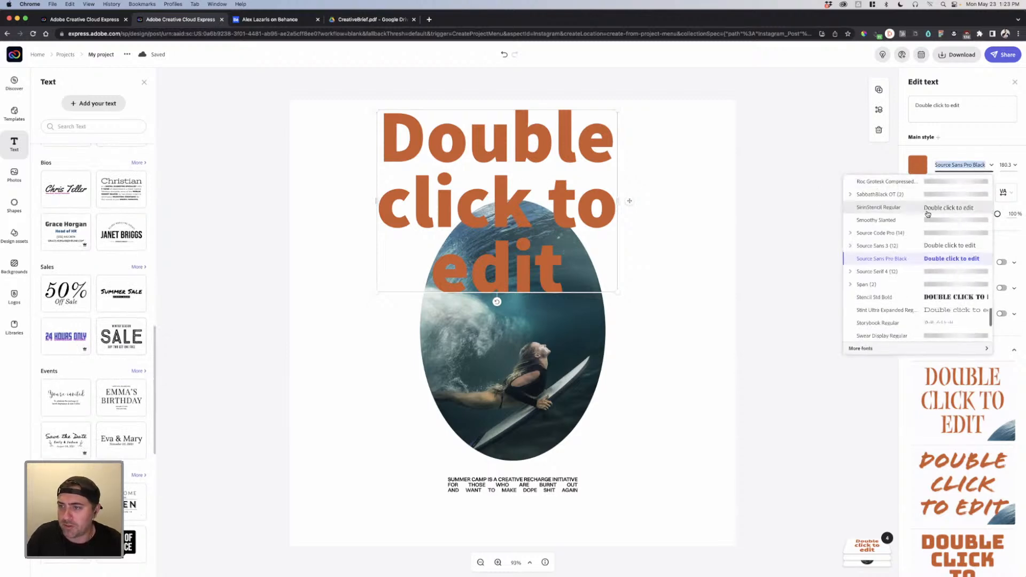
scroll(902, 198, up, 15)
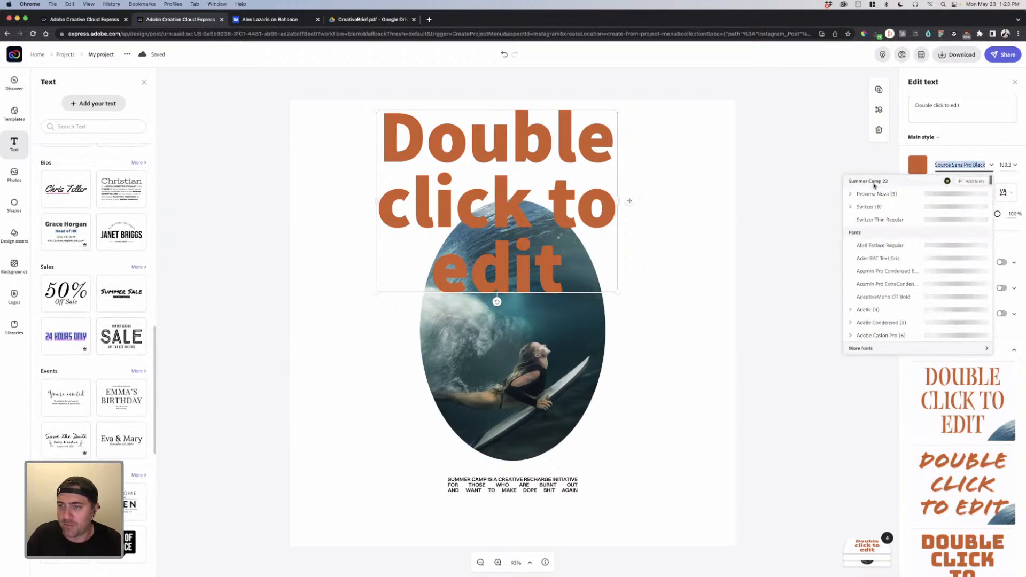
click(886, 206)
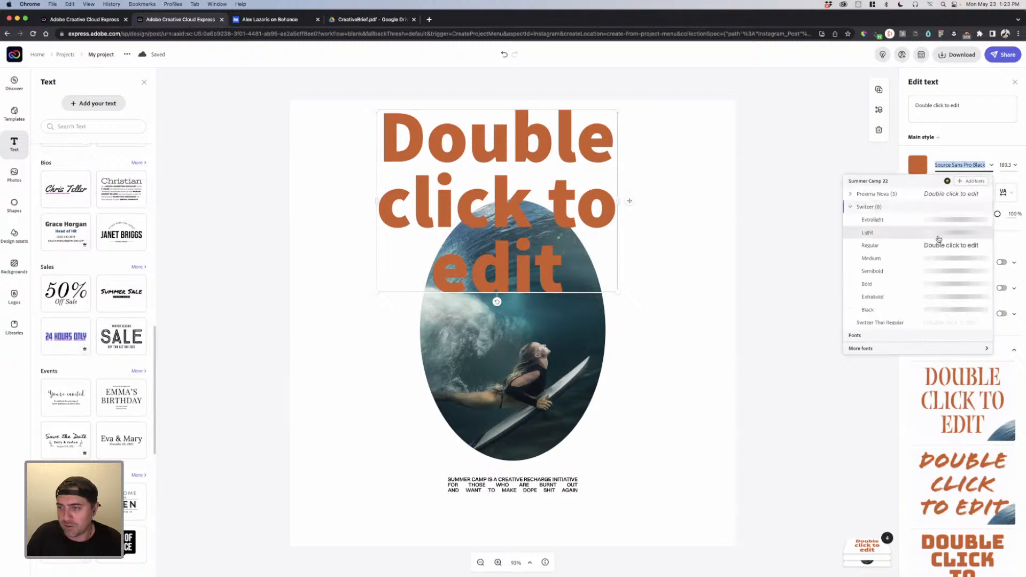
click(919, 259)
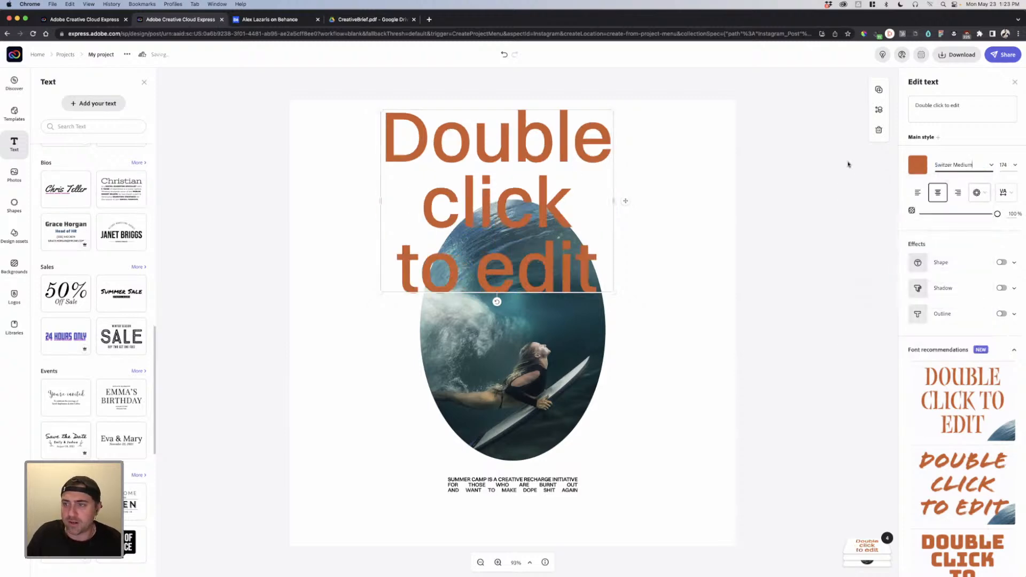
Step: Color the text with the Summer Camp 22 dark navy and center it horizontally on the post
click(917, 165)
click(942, 207)
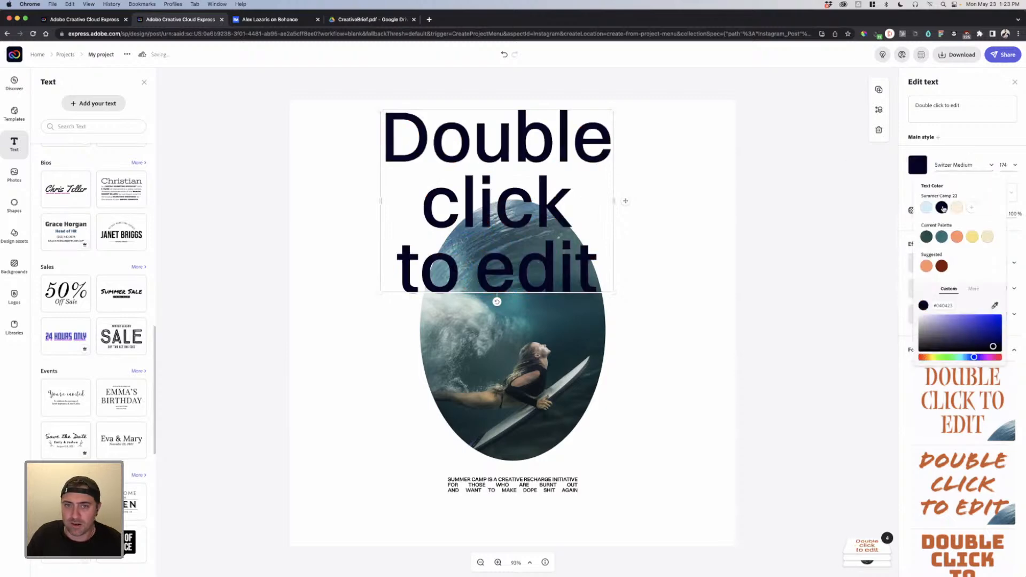
click(510, 180)
drag(531, 147, 548, 149)
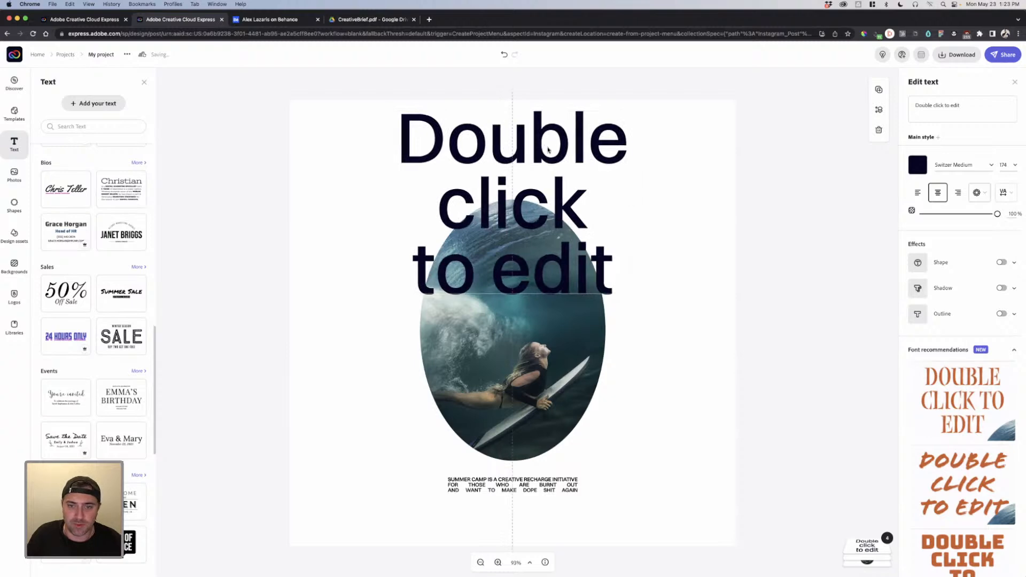
Step: Replace the placeholder text with "Surfs up" and widen its box so the words fit on one line
click(972, 106)
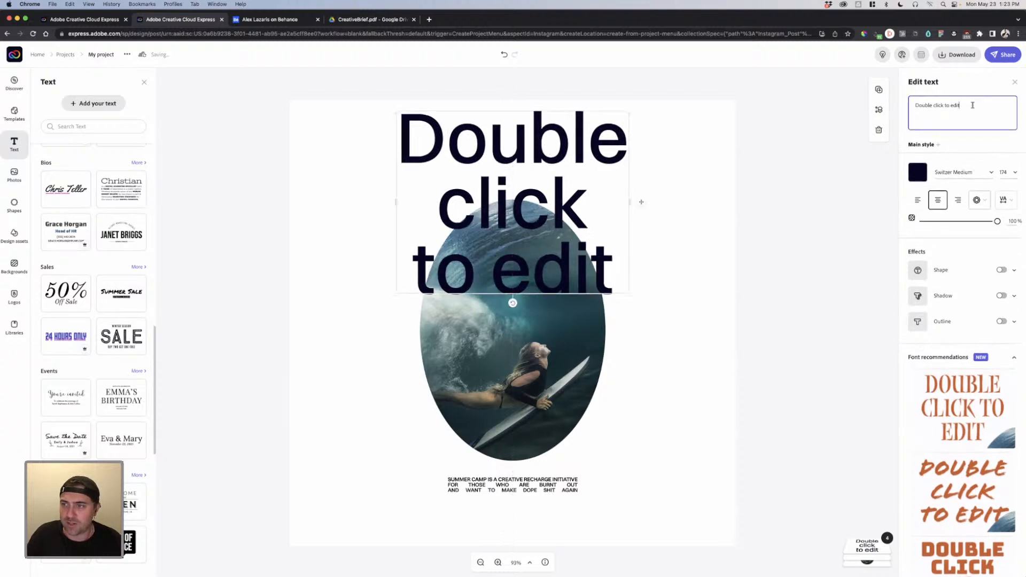
text(Surfs up)
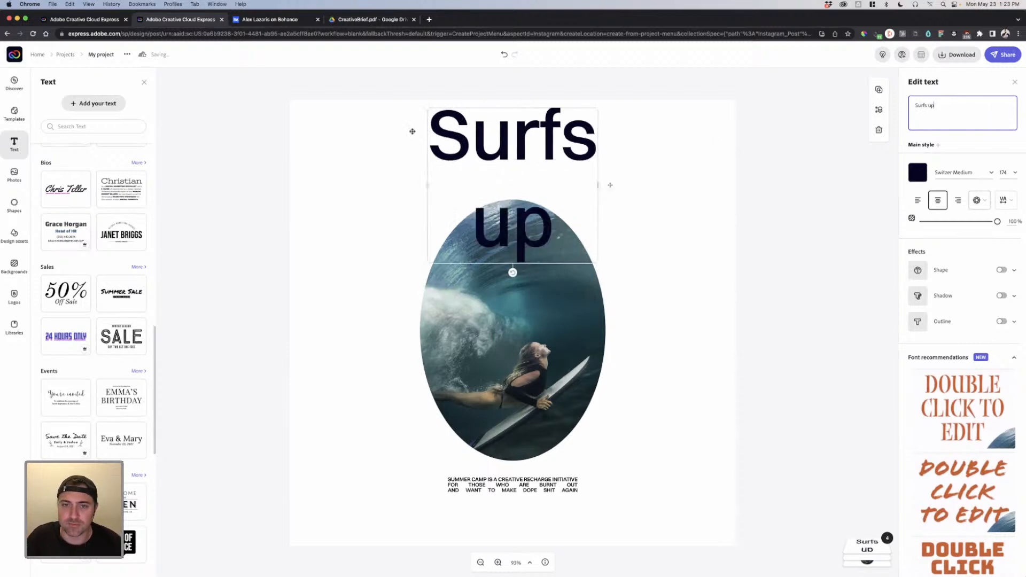
drag(592, 266, 706, 206)
drag(936, 106, 849, 108)
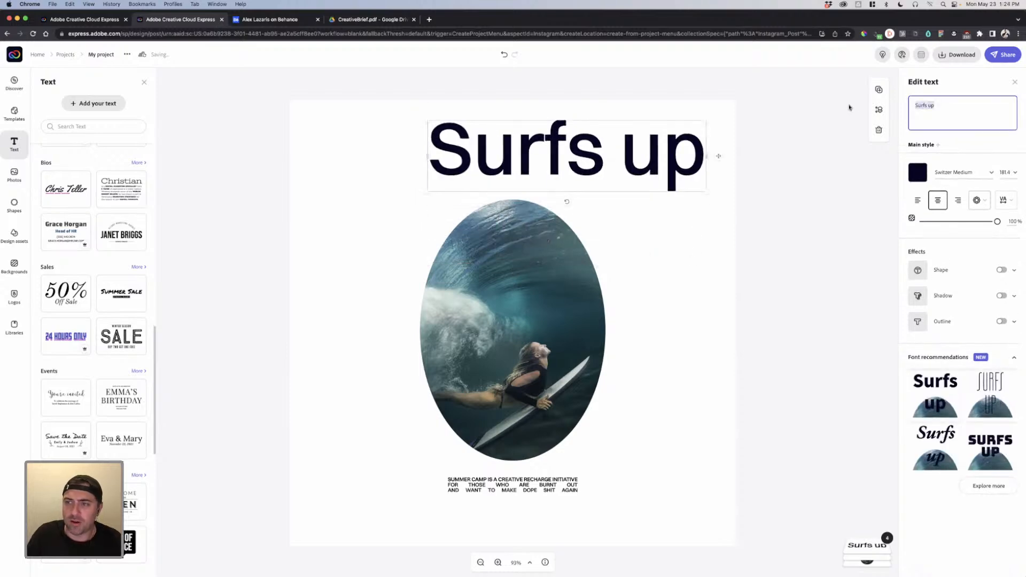
key(BackSpace)
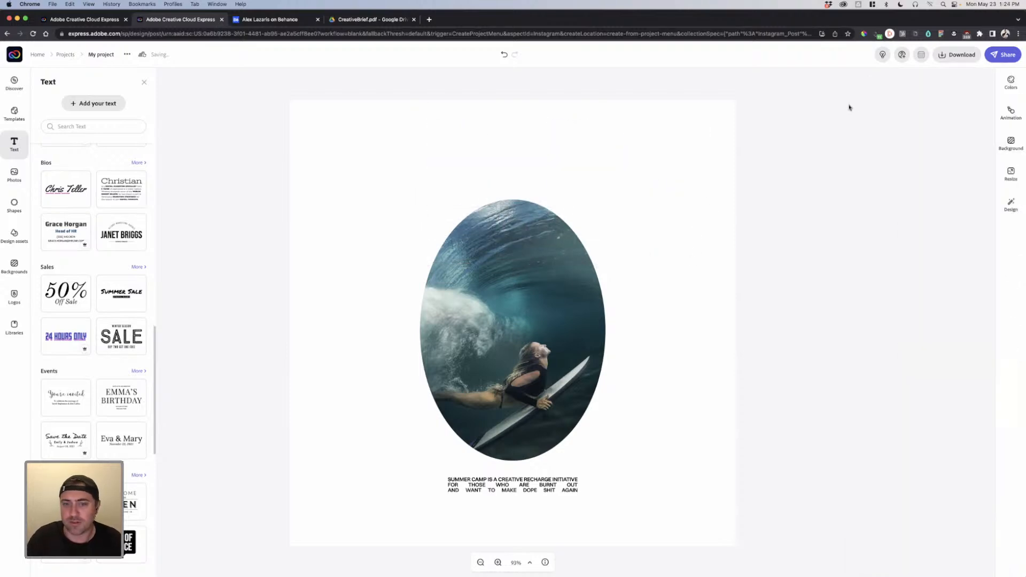
key(super+z)
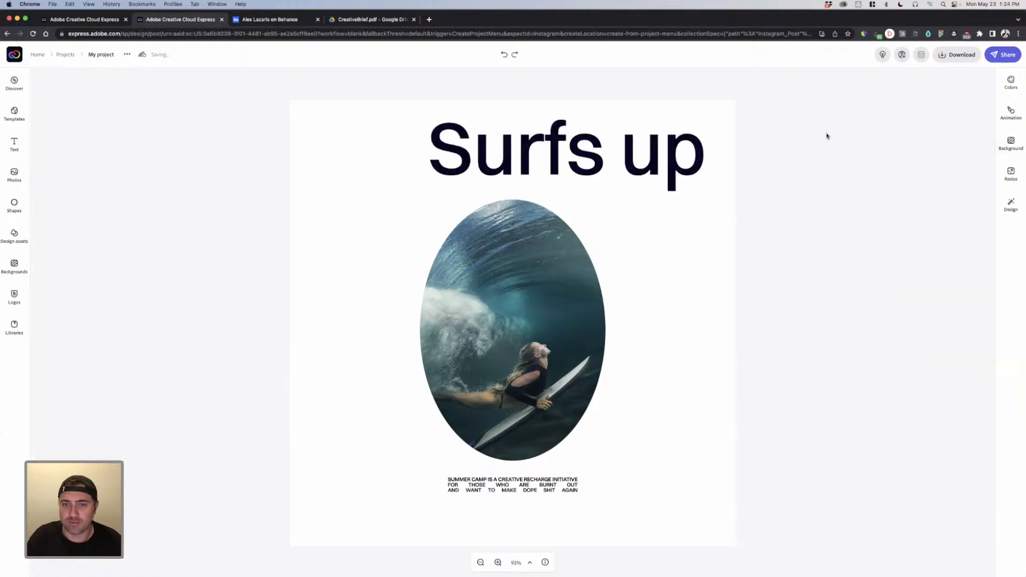
Step: Change the headline to "SURFS UP" with "TOOLS DOWN" on a new line and center it over the photo
click(634, 152)
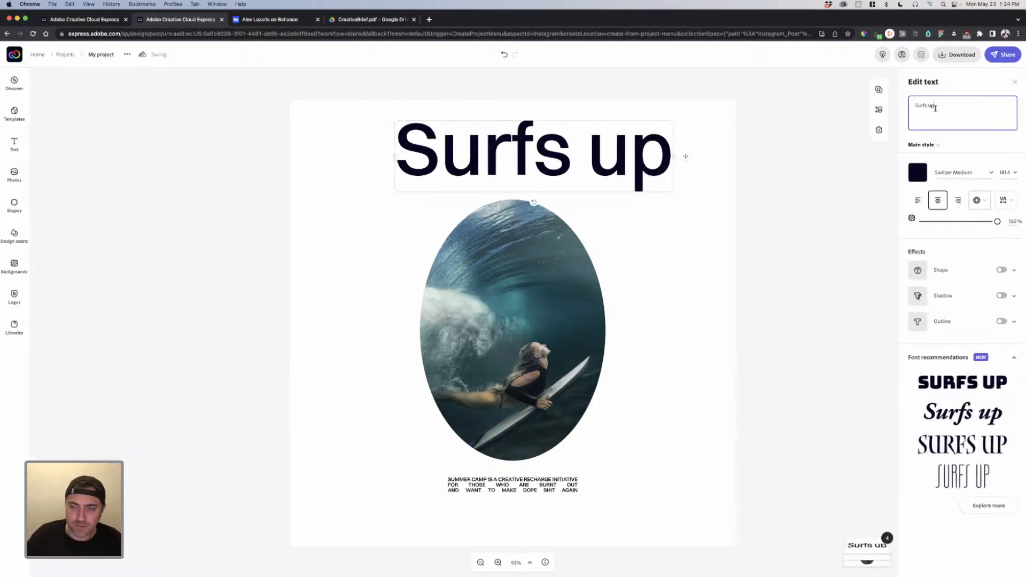
drag(935, 108, 912, 106)
text(S)
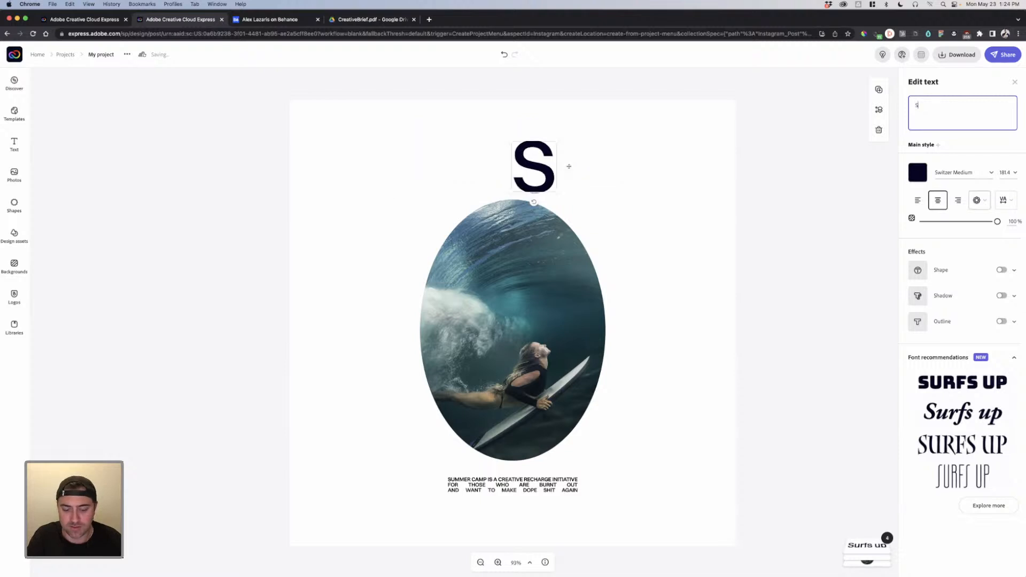
text(URFS UP)
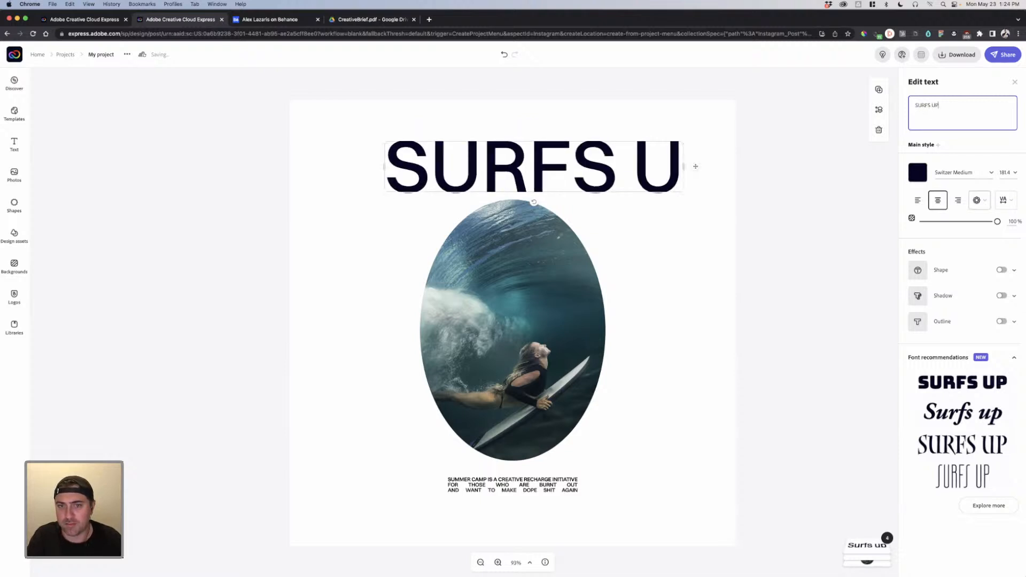
key(Return)
text(TOOLS DOWN)
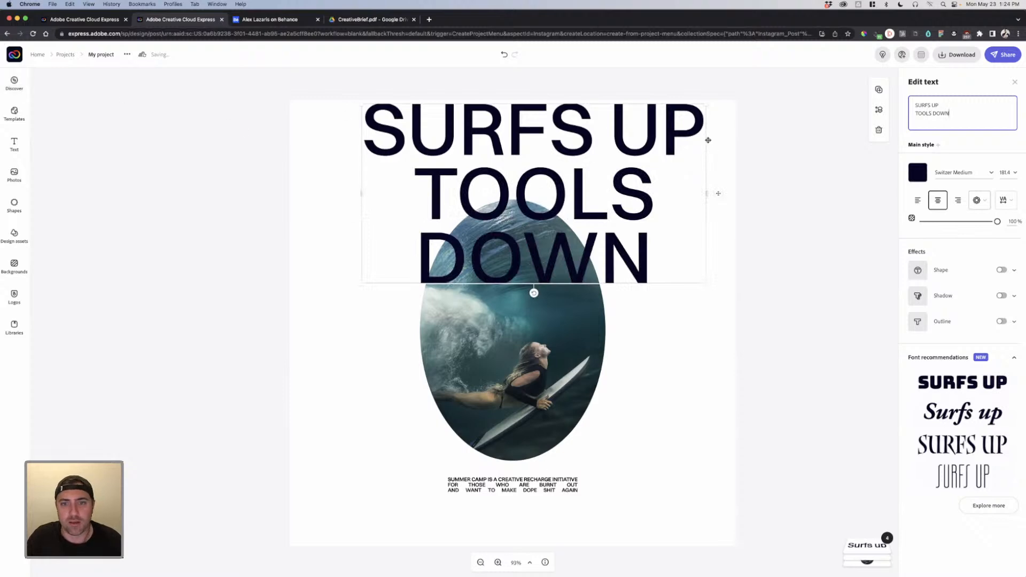
drag(560, 152, 539, 162)
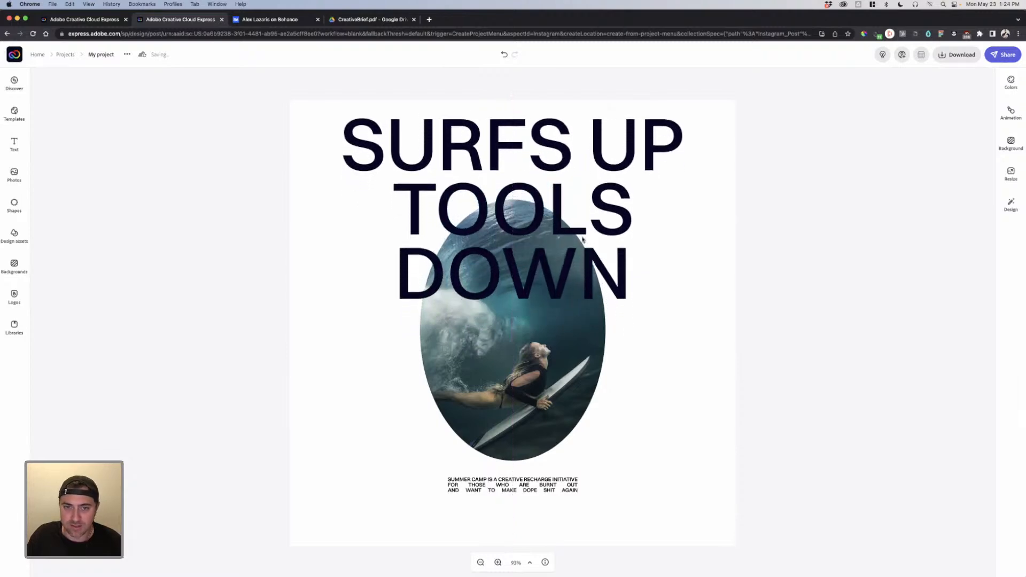
Step: Send the headline layer behind the oval surf photo and deselect it
click(621, 221)
drag(863, 496, 865, 521)
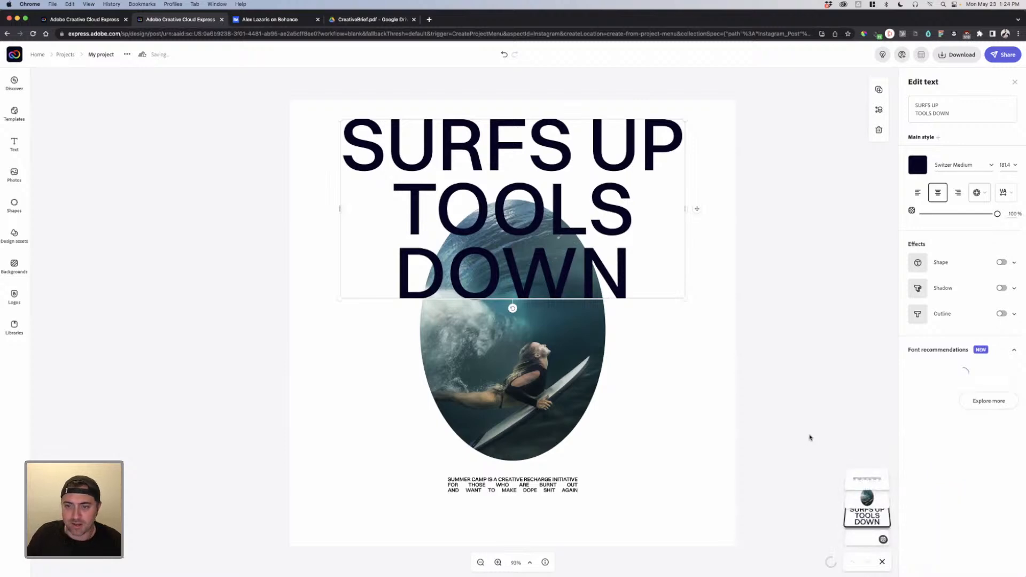
click(562, 368)
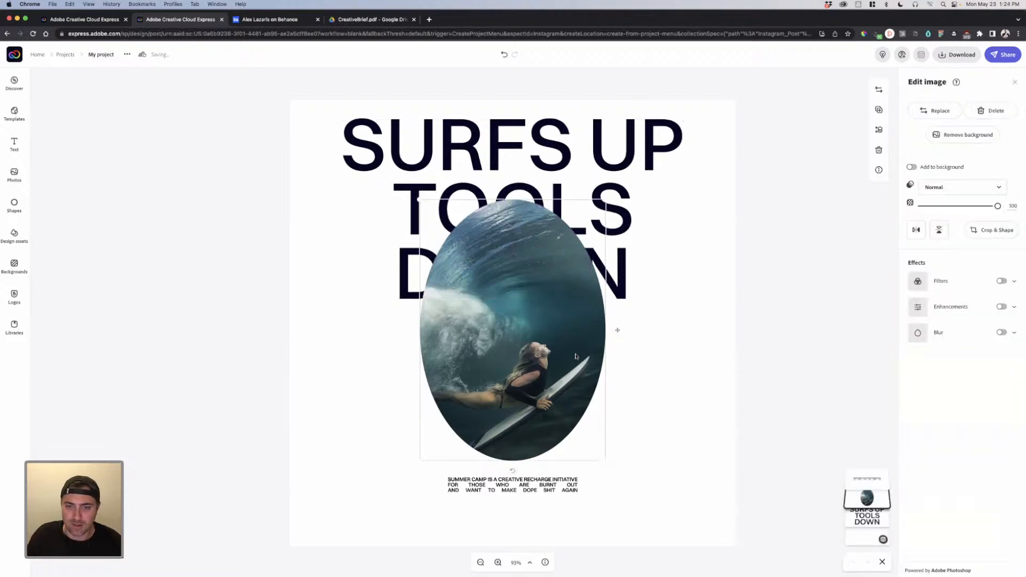
click(624, 156)
click(784, 180)
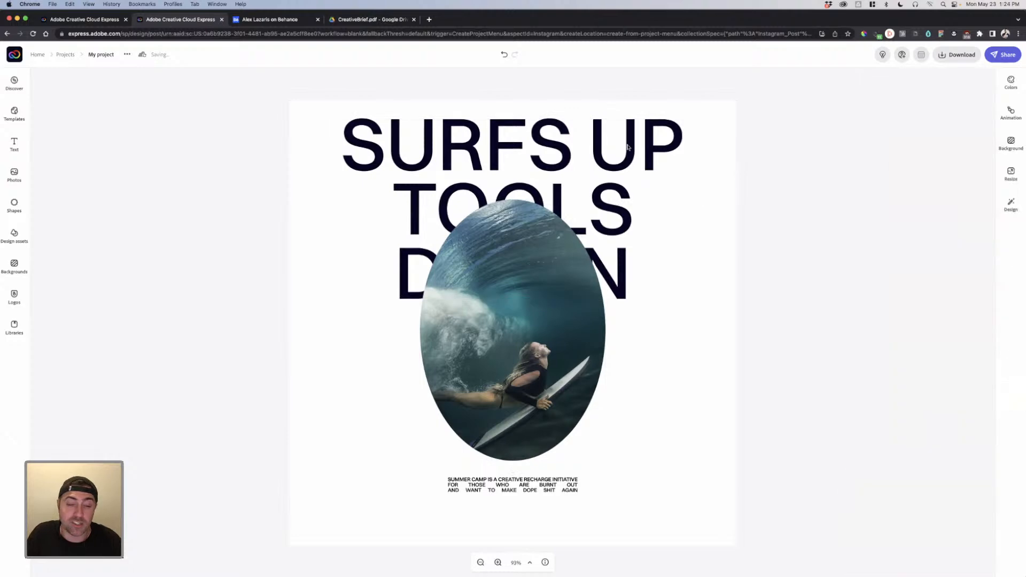
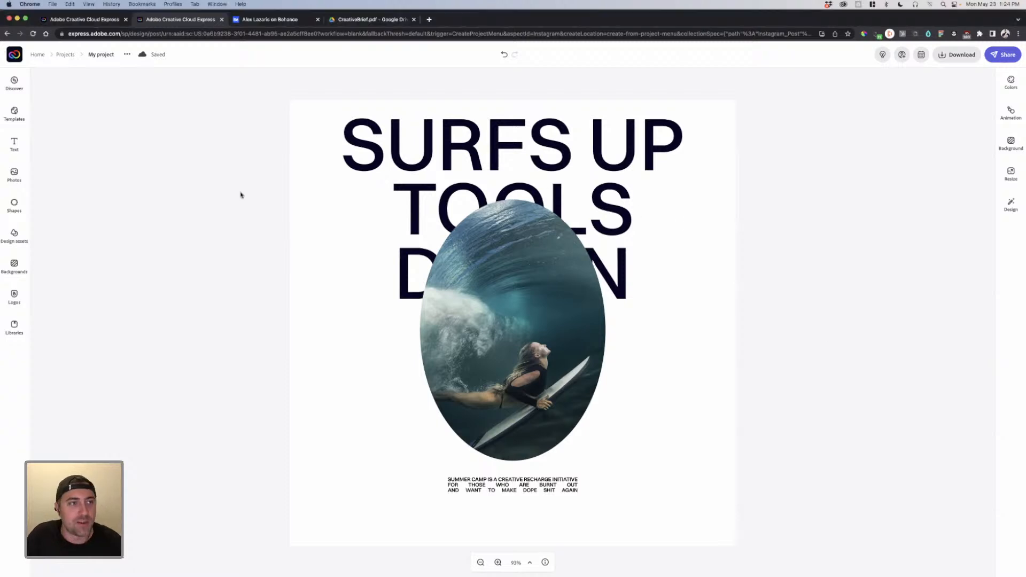
Step: Move the headline slightly lower and bring its layer to the front, above the surf photo and text block
click(417, 134)
drag(659, 163, 649, 178)
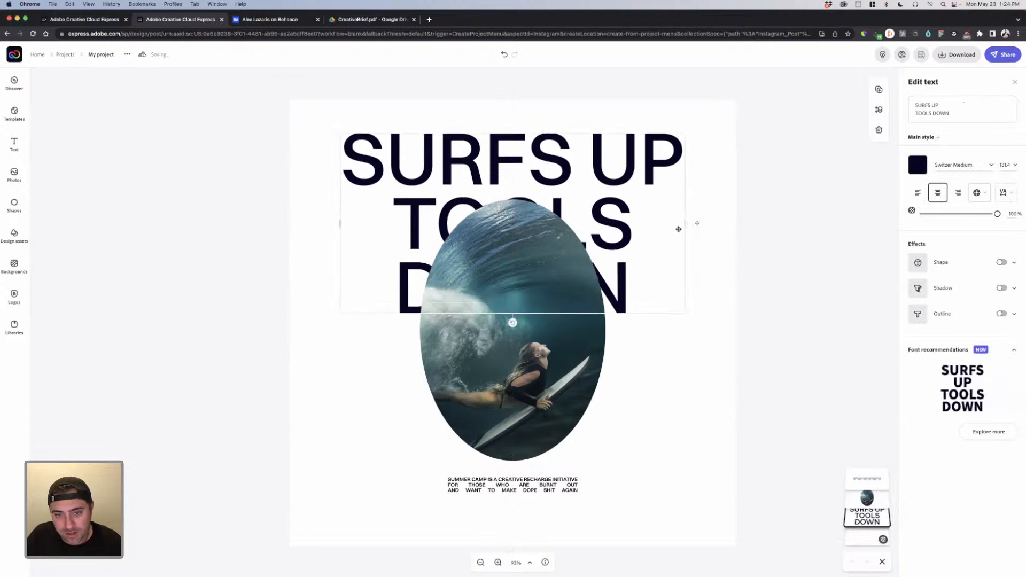
drag(856, 516, 858, 482)
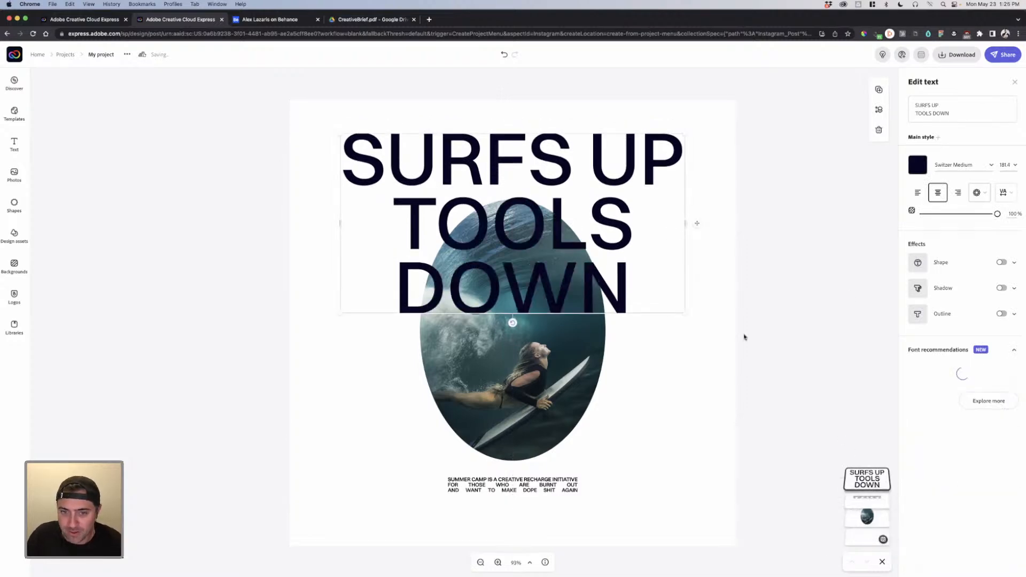
mouse_move(548, 287)
mouse_down()
mouse_move(545, 299)
mouse_move(546, 280)
mouse_up()
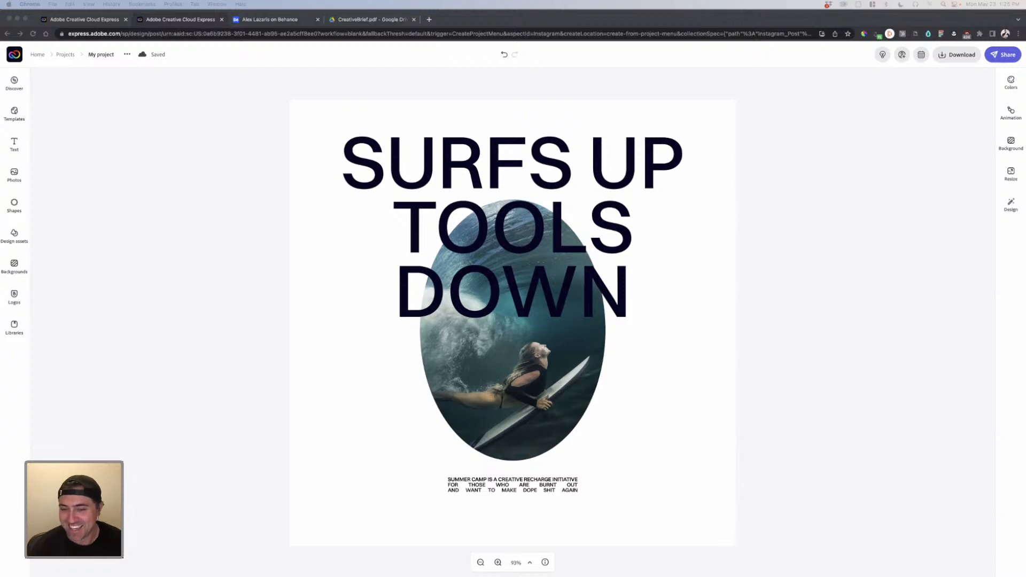
click(607, 282)
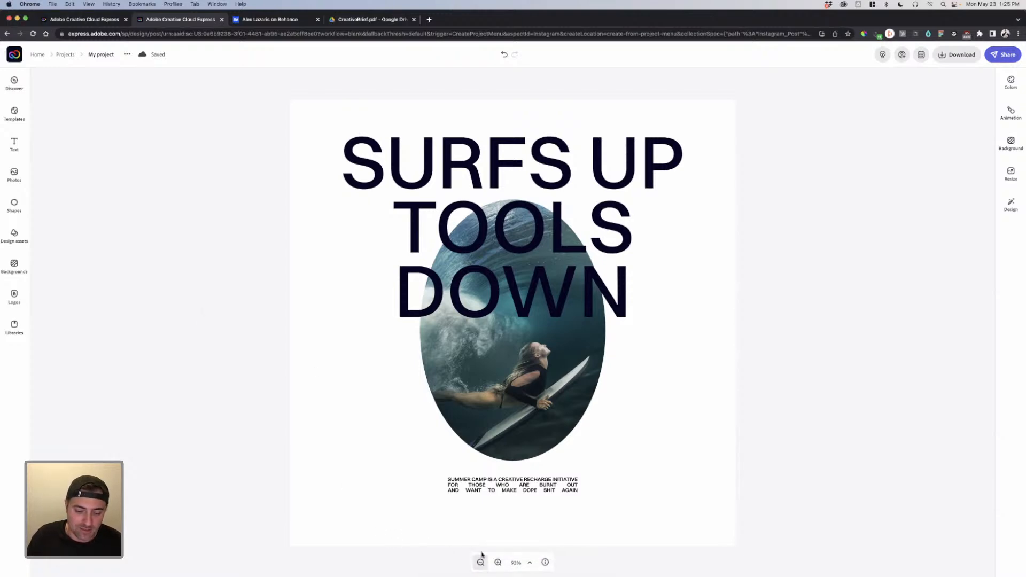
Step: Switch to Illustrator and place a copy of the "Welcome to SUMMER CAMP" lettering below the standalone three-line paragraph
click(495, 565)
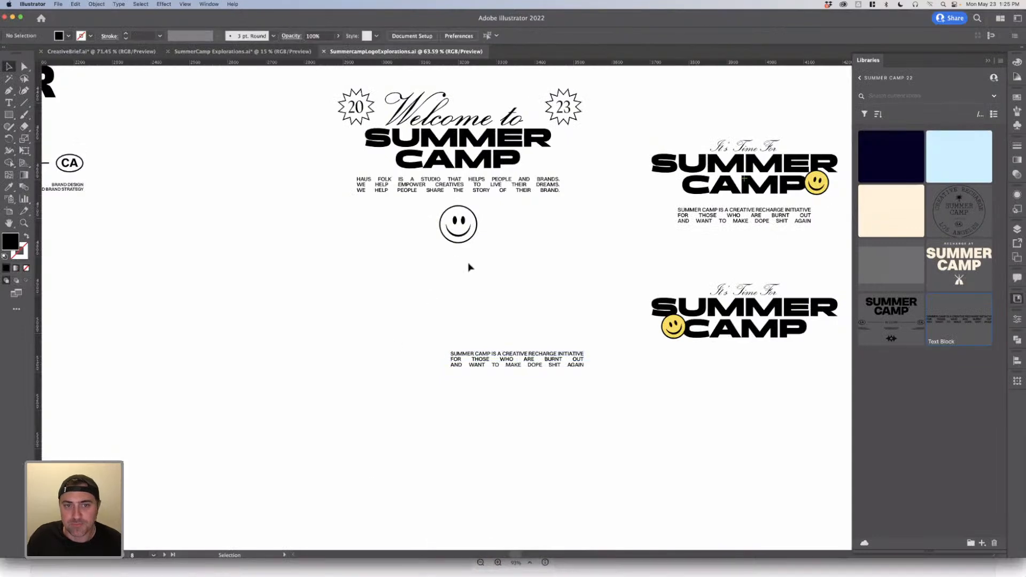
drag(432, 121, 431, 488)
scroll(622, 469, down, 5)
drag(471, 338, 472, 296)
click(583, 347)
Step: Replace the script words "Welcome to" in the copied lettering with "That's the way to party town"
triple_click(489, 283)
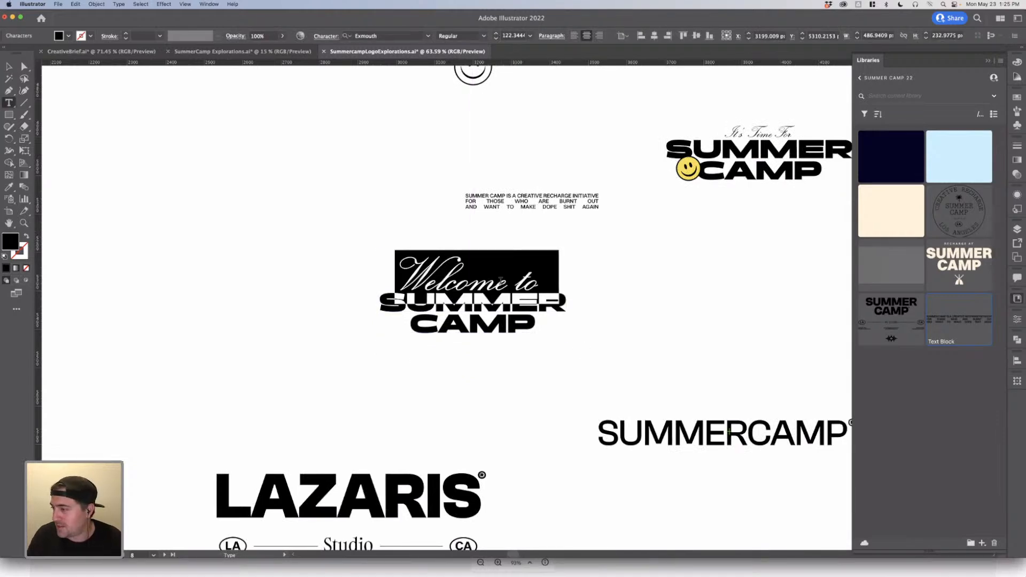
text(That)
text('s t)
key(BackSpace)
key(BackSpace)
key(BackSpace)
key(BackSpace)
text('s the way to party town SUMMER)
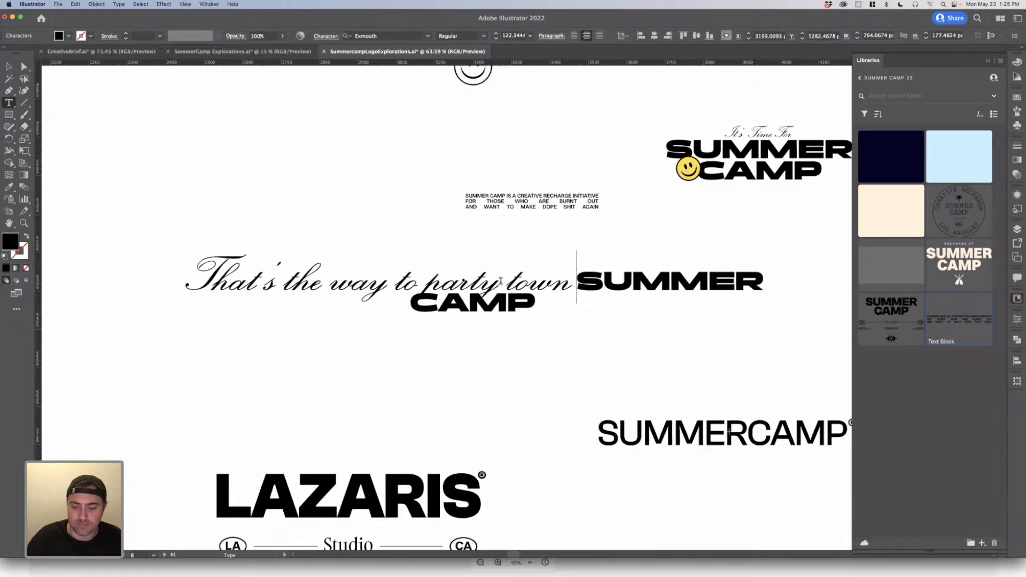
Step: Delete the bold words "SUMMER CAMP" from the copied lettering, keeping only the script line, and finish text editing
key(Delete)
key(Delete)
key(Delete)
key(Delete)
key(Delete)
key(Delete)
key(Delete)
key(Delete)
key(Delete)
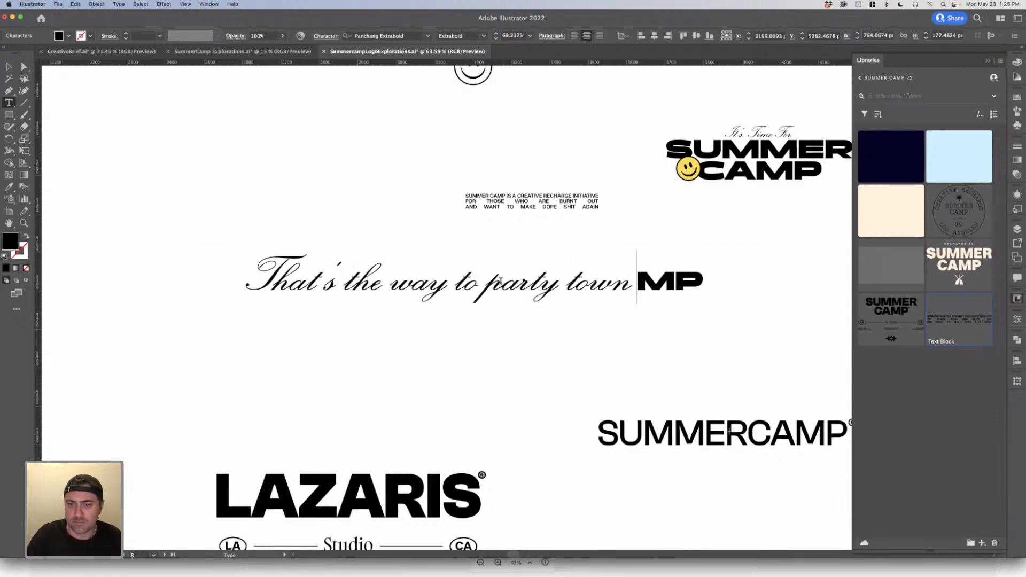
key(Delete)
key(Delete)
click(10, 66)
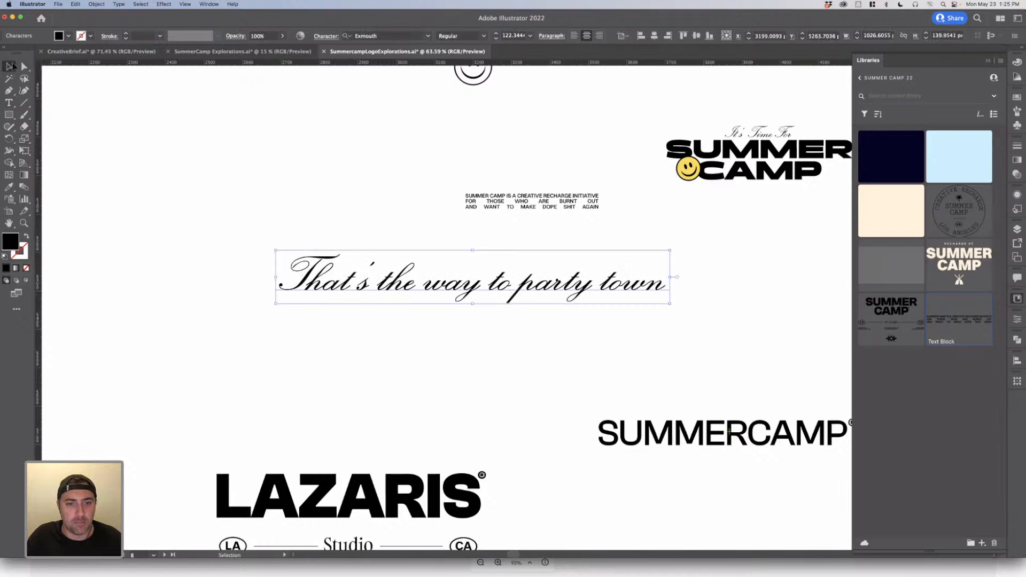
Step: Add the "That's the way to party town" lettering to the SUMMER CAMP 22 library as a graphic and switch back to Creative Cloud Express
click(550, 335)
click(571, 286)
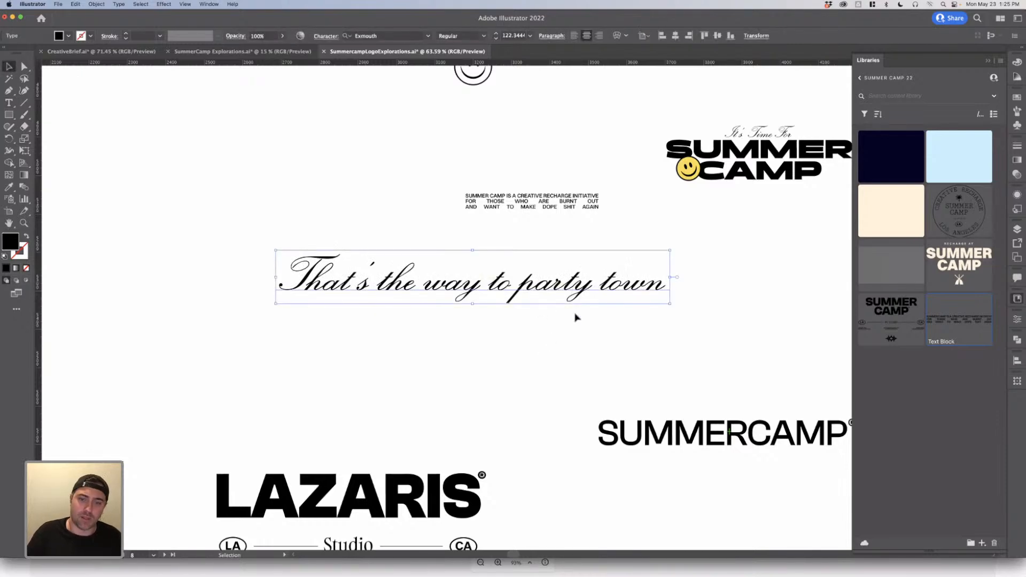
click(982, 543)
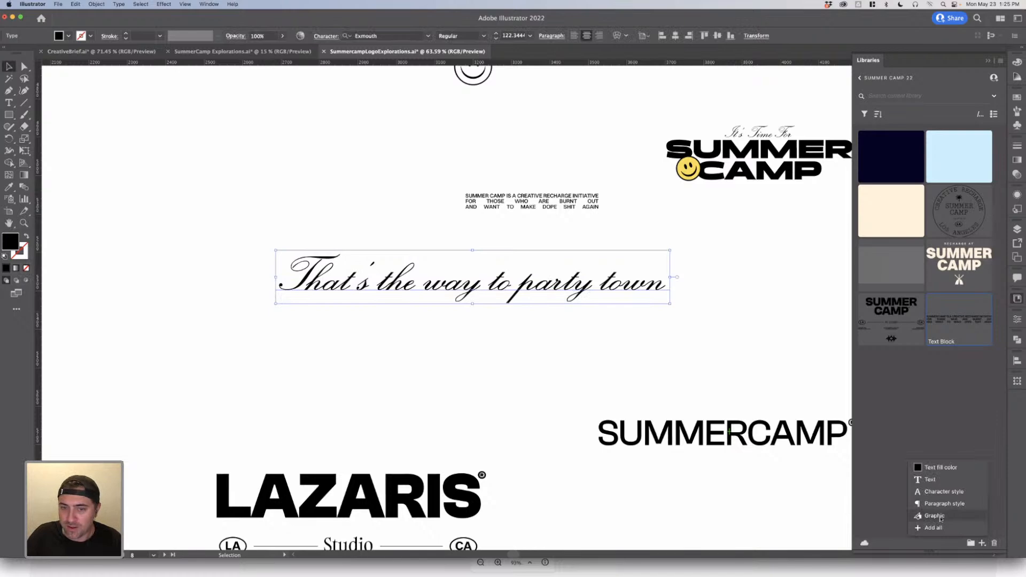
click(939, 516)
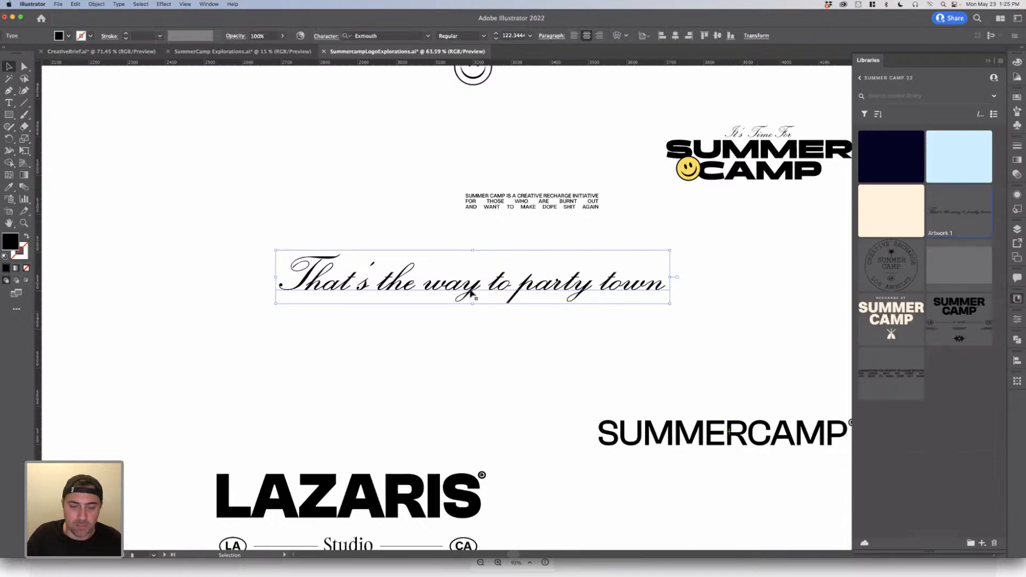
click(620, 570)
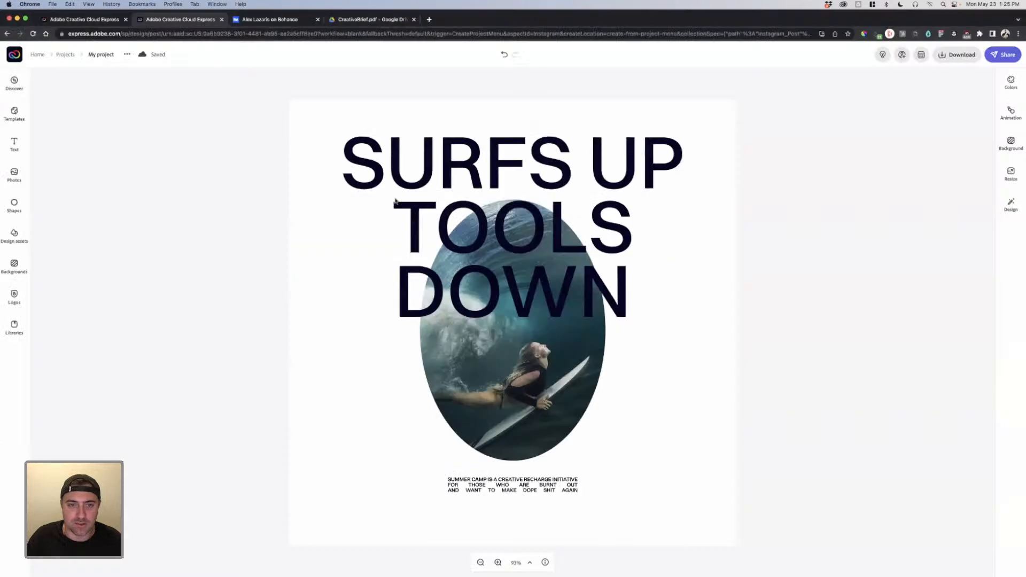
Step: Move the small three-line text block from below the oval surf photo to its lower right
click(525, 483)
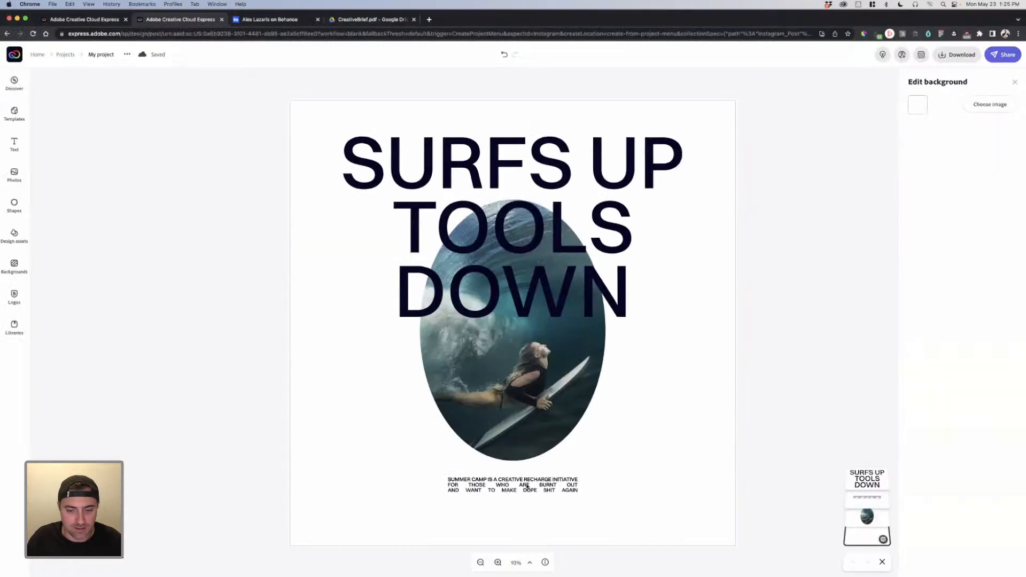
click(528, 487)
drag(528, 486, 694, 436)
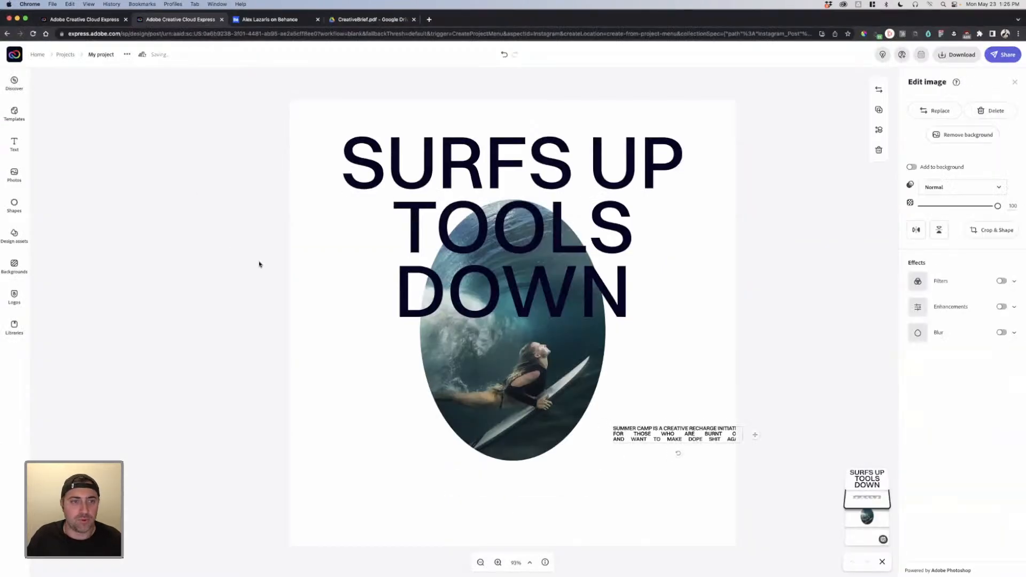
Step: Show the Summer Camp 22 library assets and reload the page to refresh them, accepting the loss of unsaved changes
click(92, 189)
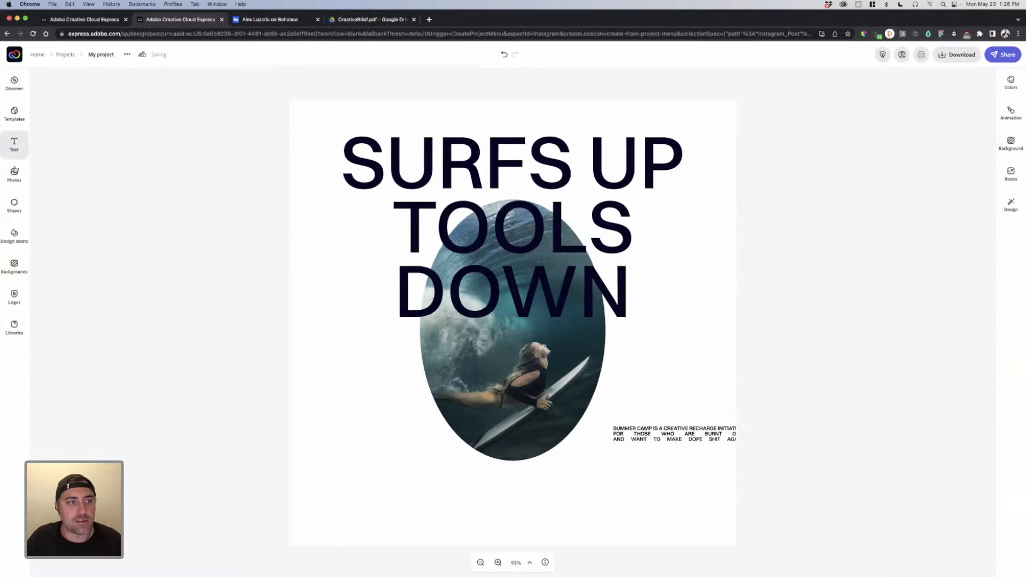
click(20, 321)
key(super+r)
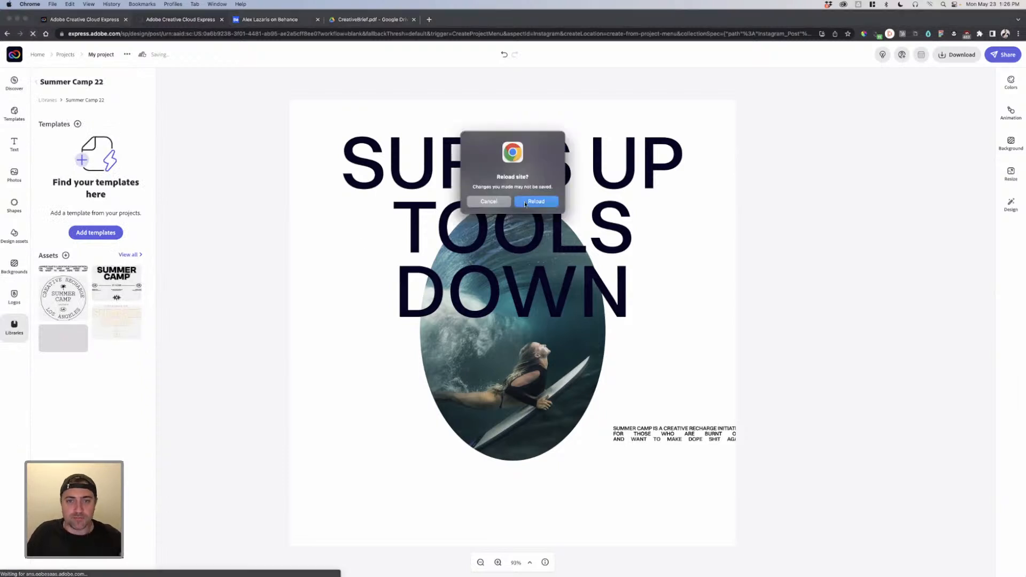
click(525, 201)
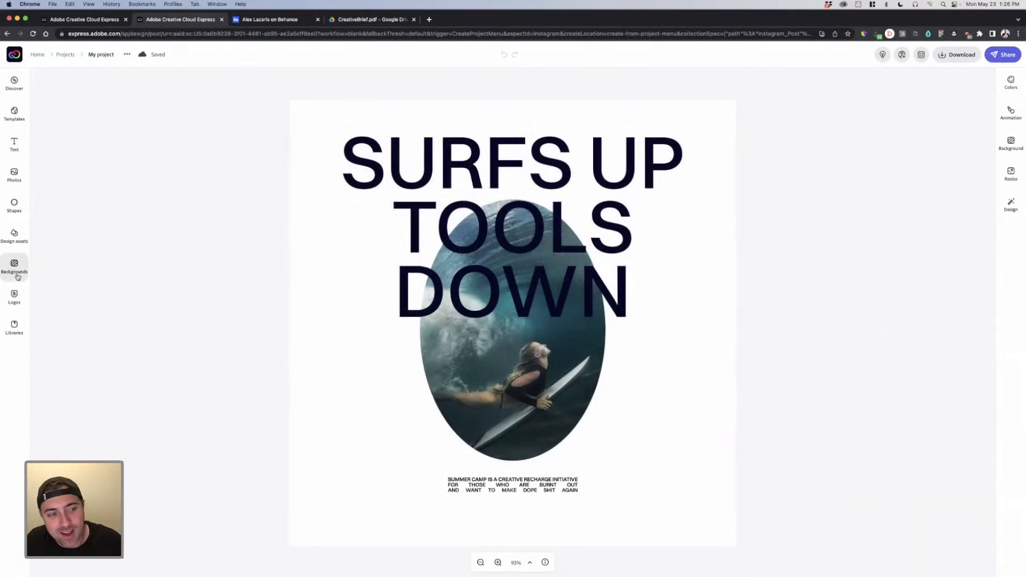
Step: Place the "That's the way to party town" lettering from the Summer Camp 22 library onto the post
click(14, 326)
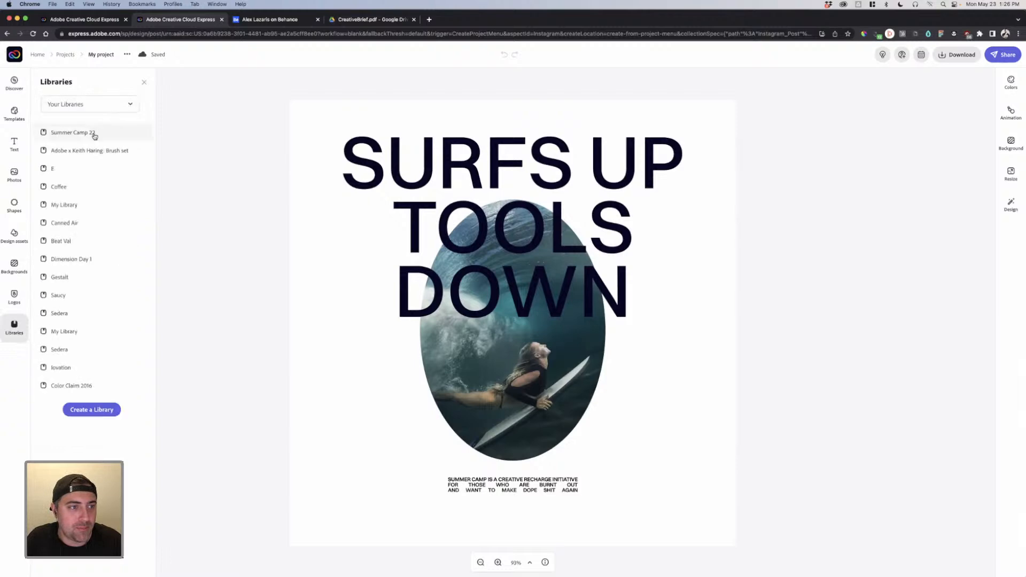
click(94, 133)
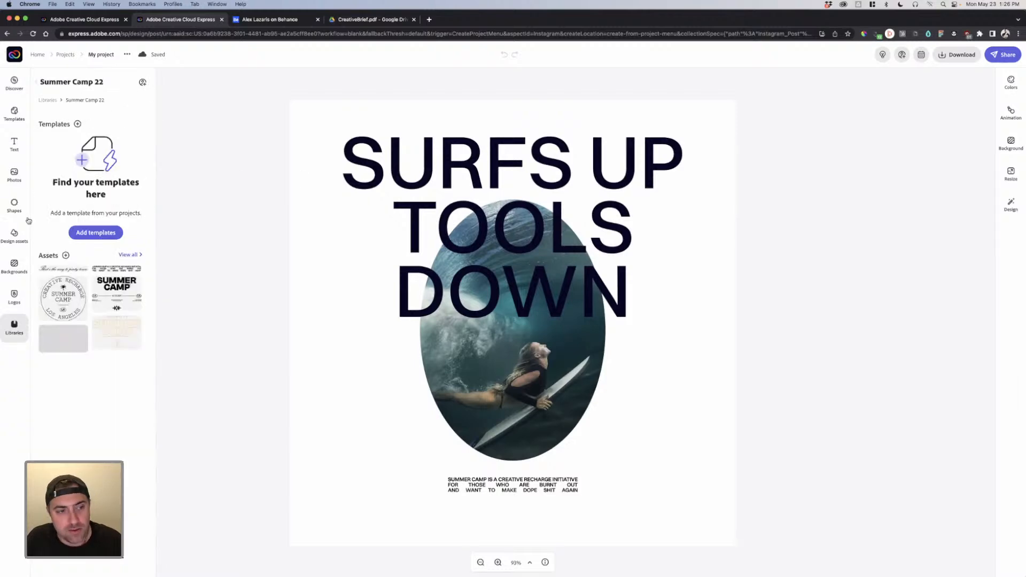
click(77, 271)
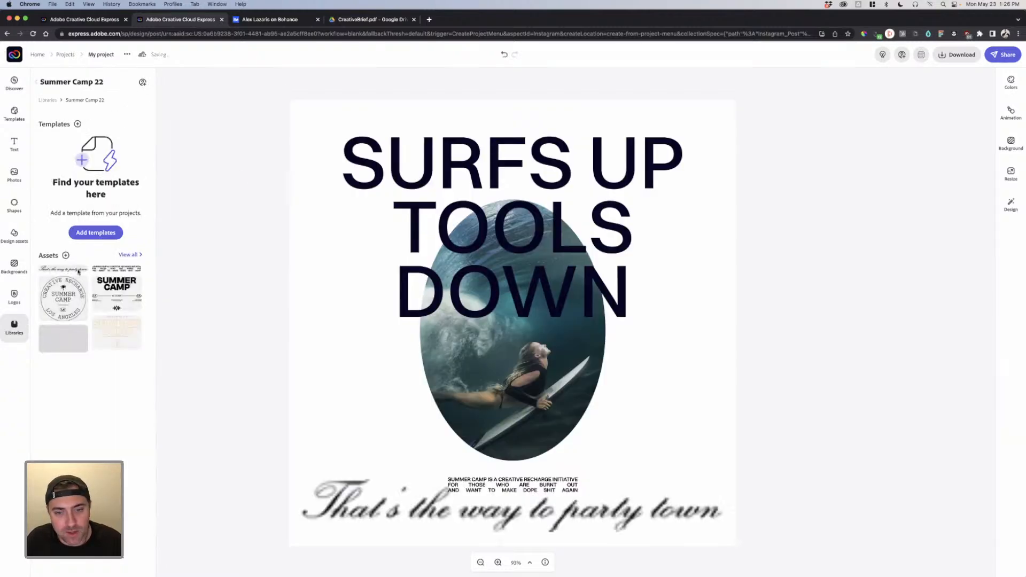
Step: Delete the small three-line text block overlapping the script lettering
click(802, 498)
click(532, 490)
drag(531, 499, 559, 509)
key(Delete)
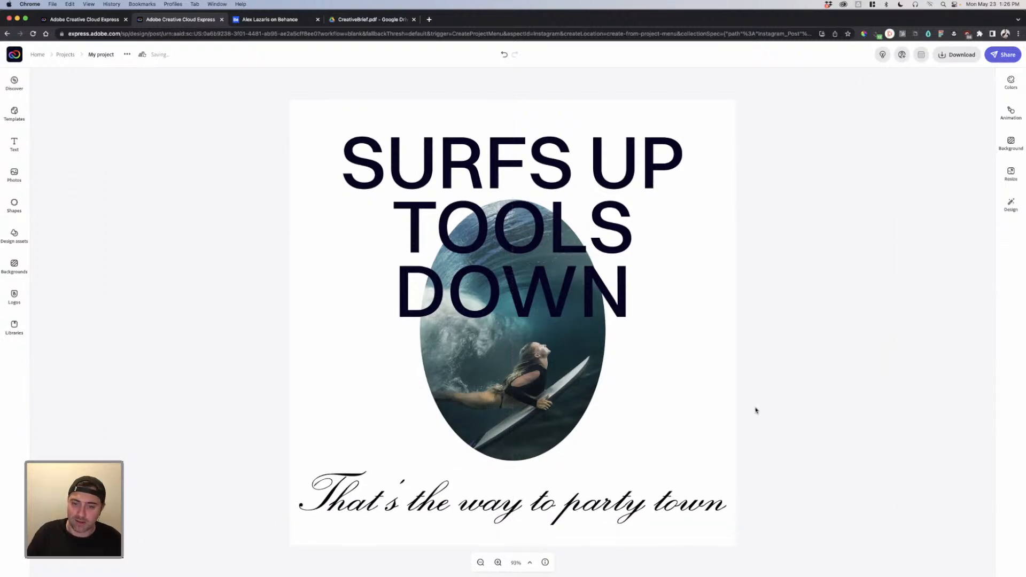
click(532, 382)
click(619, 238)
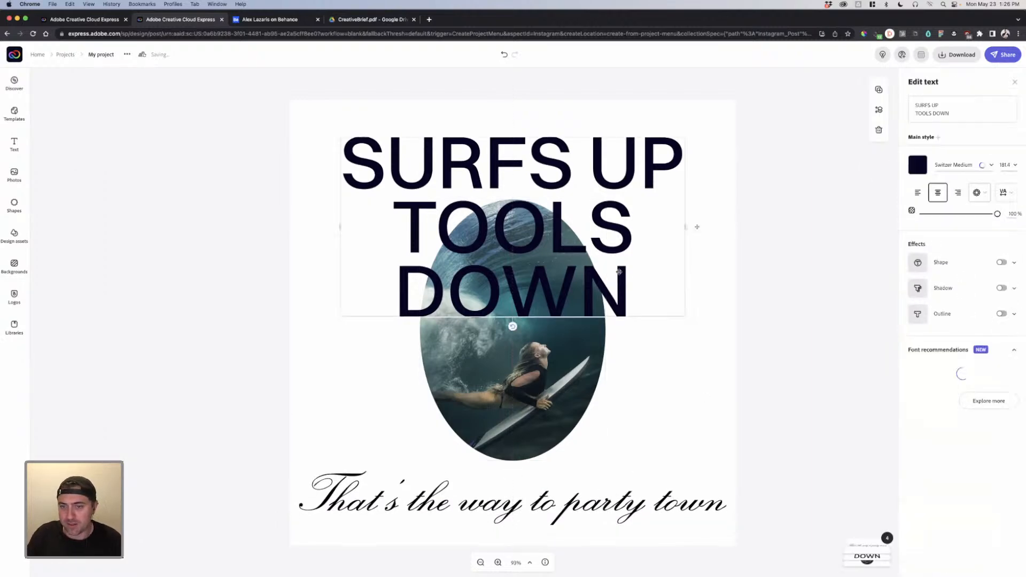
click(722, 345)
click(767, 343)
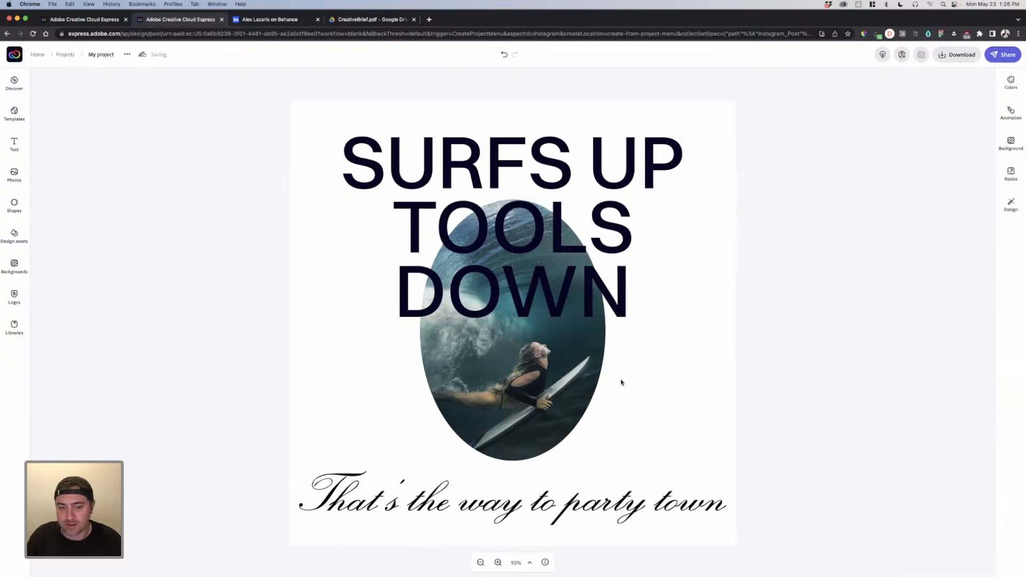
Step: Shrink the script lettering to slightly more than half the canvas width and center it below the oval surf photo
click(568, 497)
drag(726, 471, 541, 499)
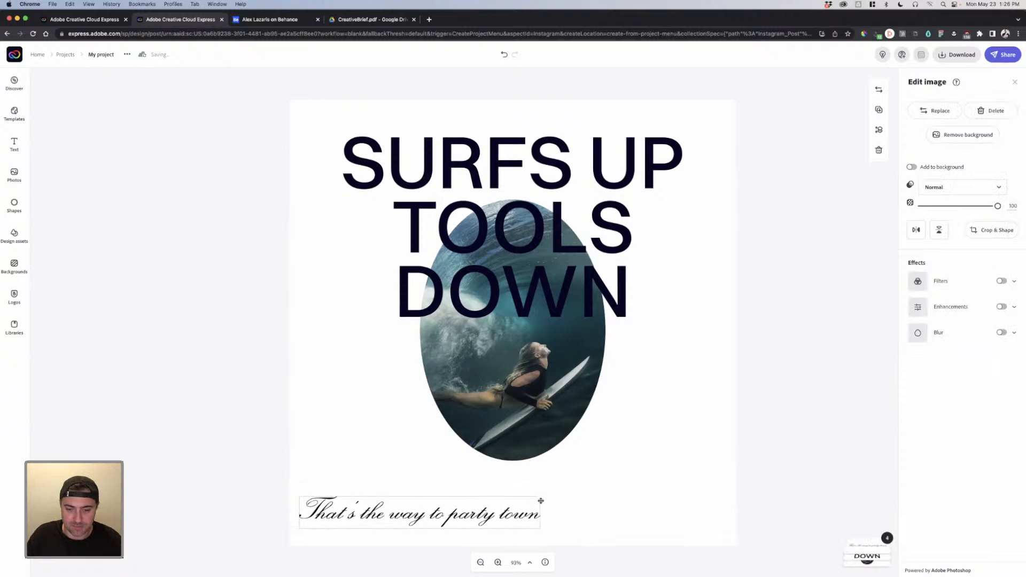
drag(444, 513, 537, 495)
click(742, 442)
click(533, 390)
click(688, 342)
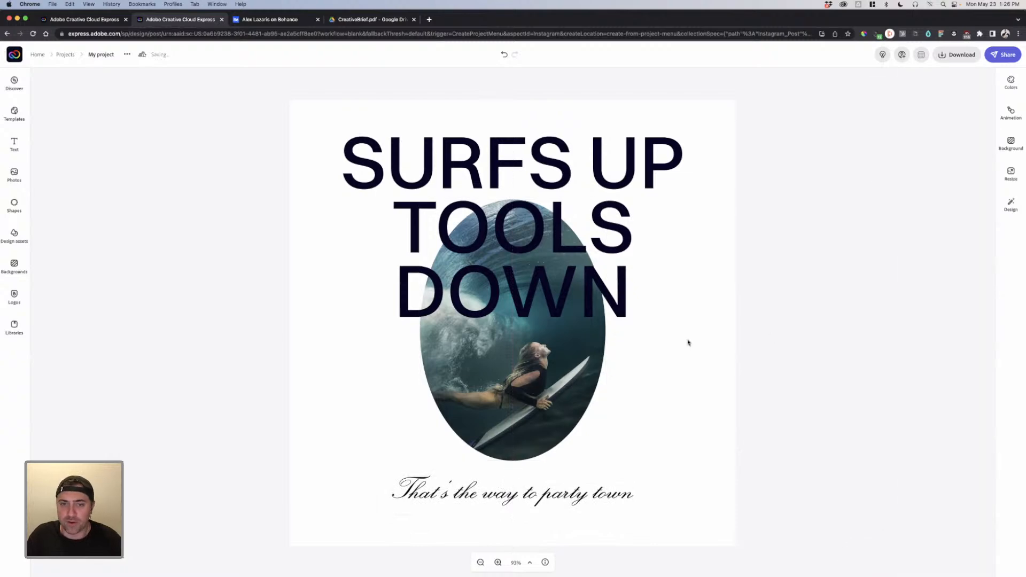
Step: Search the stock photos for "water ripple" and browse the results for a background image
click(14, 173)
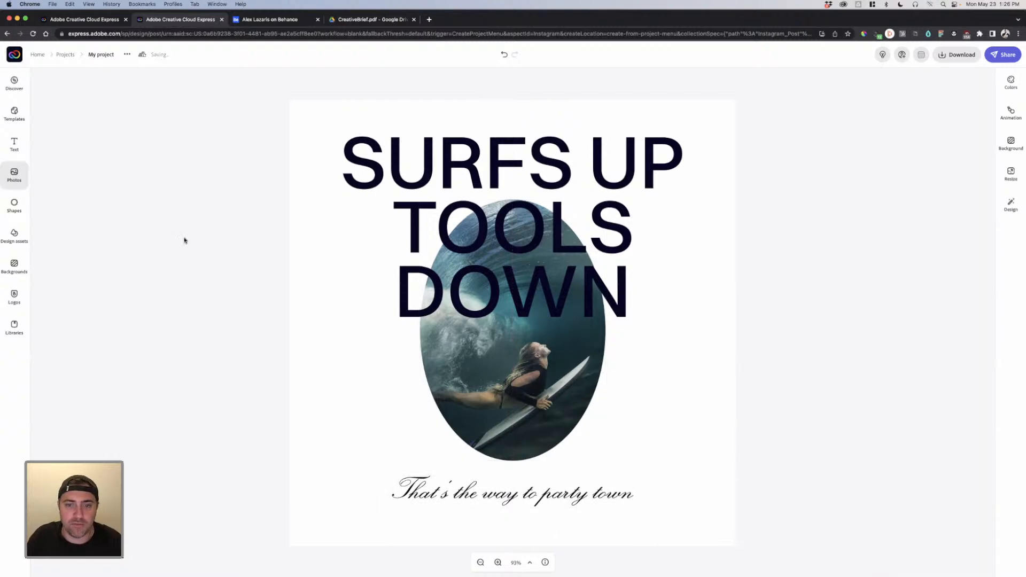
click(52, 127)
text(wa)
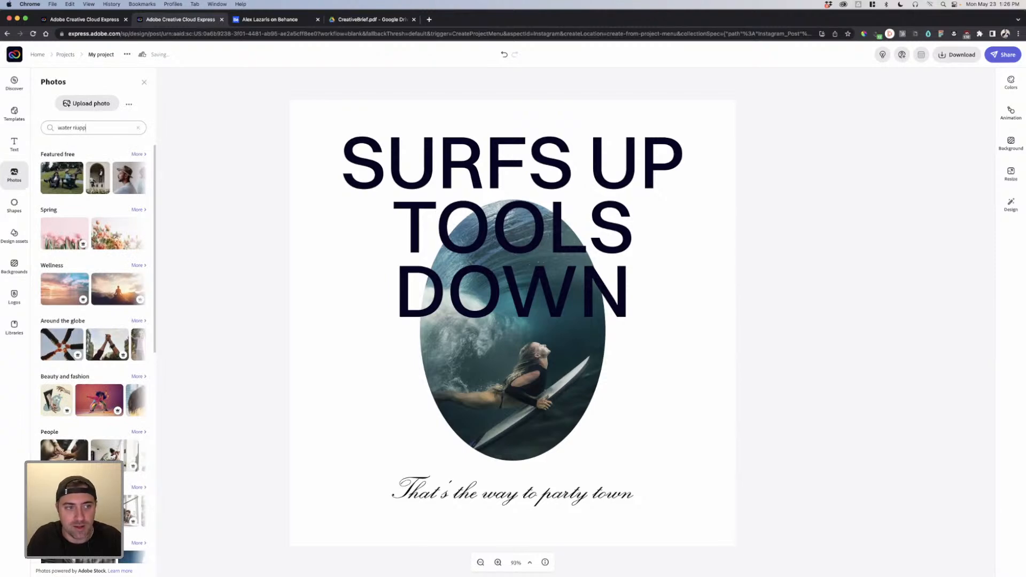
text(ter ripple)
key(Return)
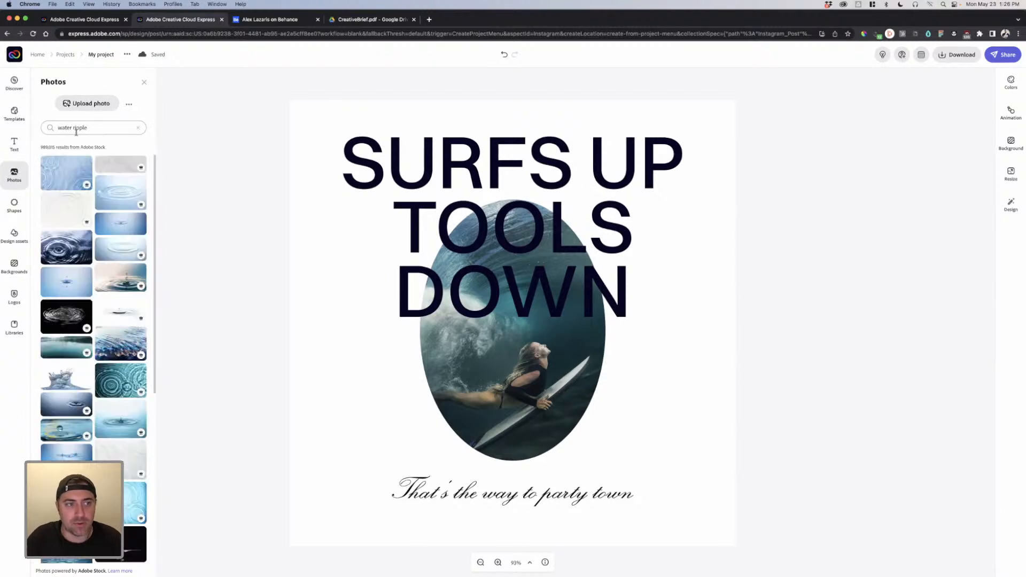
scroll(122, 335, down, 15)
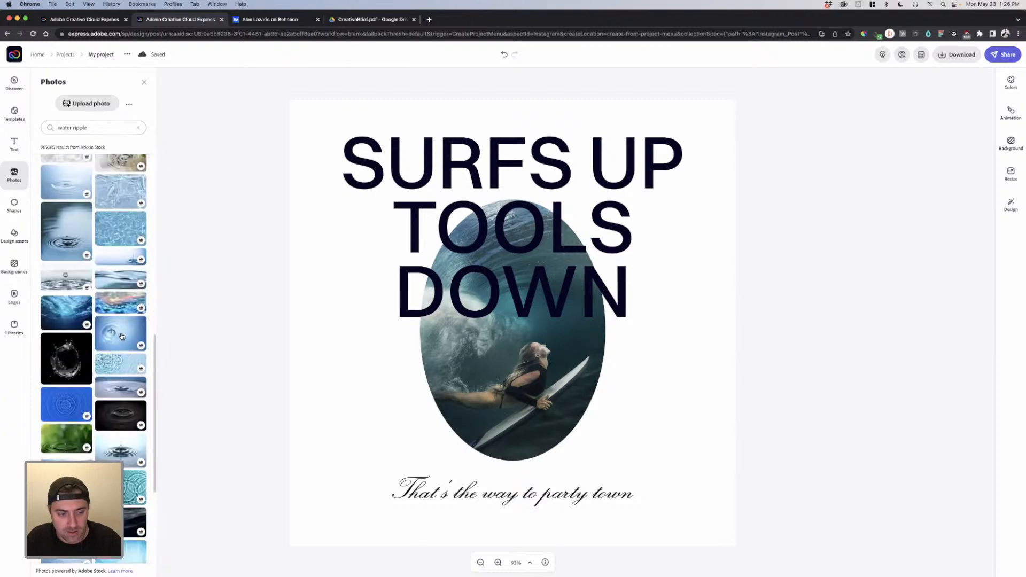
scroll(121, 336, down, 10)
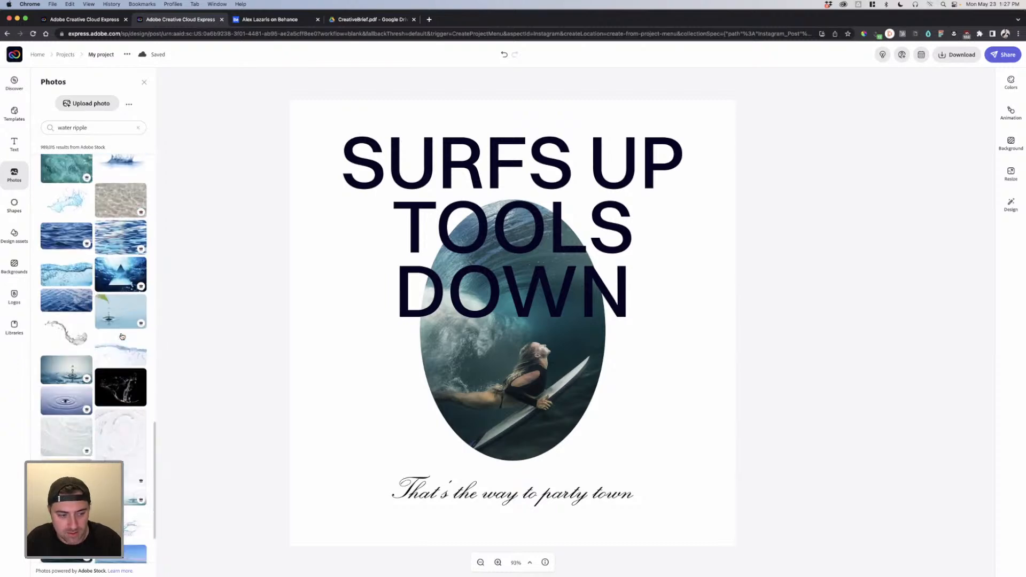
Step: Search the stock photos for "ocean" and place the clear turquoise water photo on the post
triple_click(75, 128)
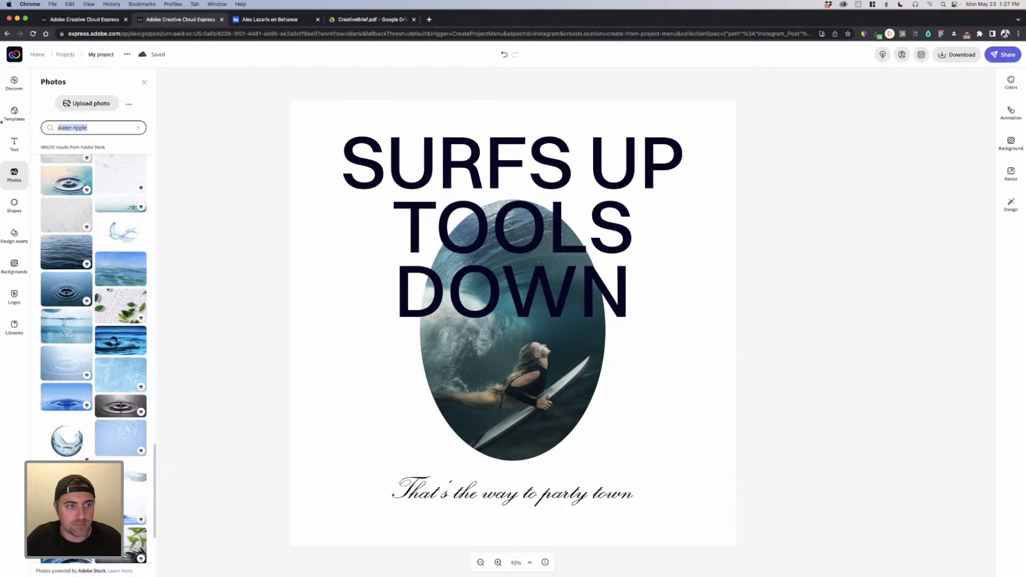
text(oce)
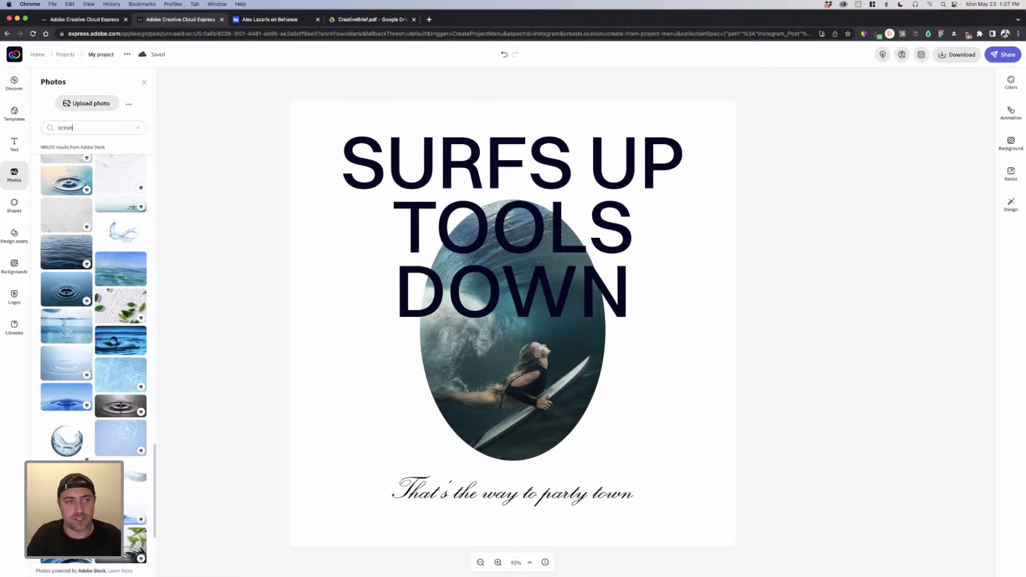
text(an)
key(Return)
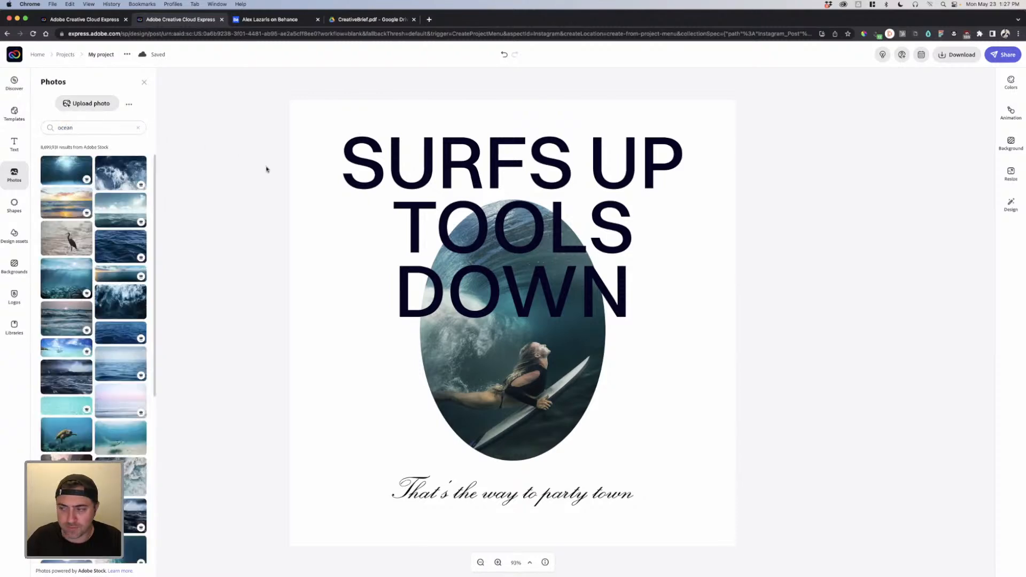
scroll(133, 263, down, 2)
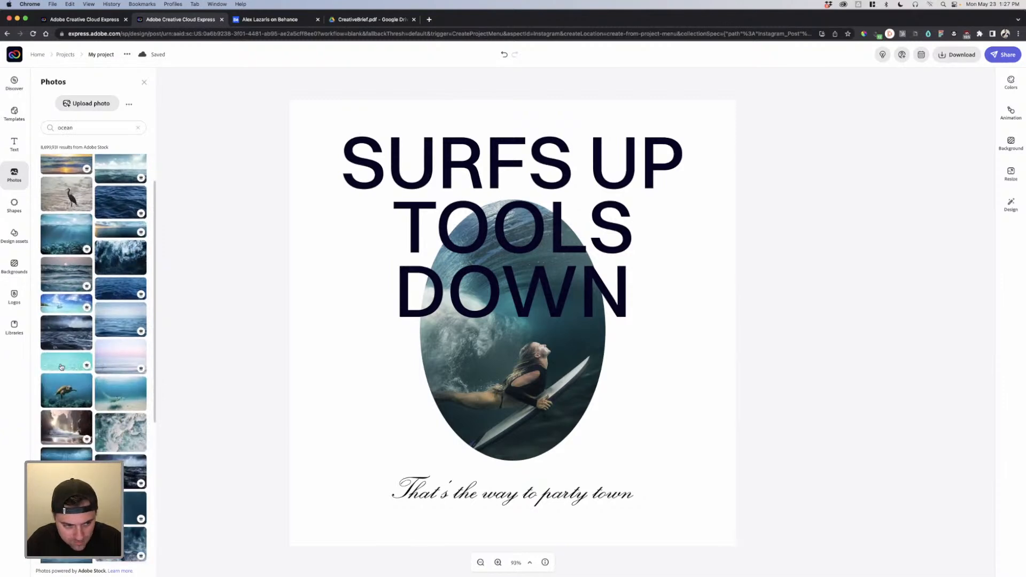
drag(163, 381, 339, 126)
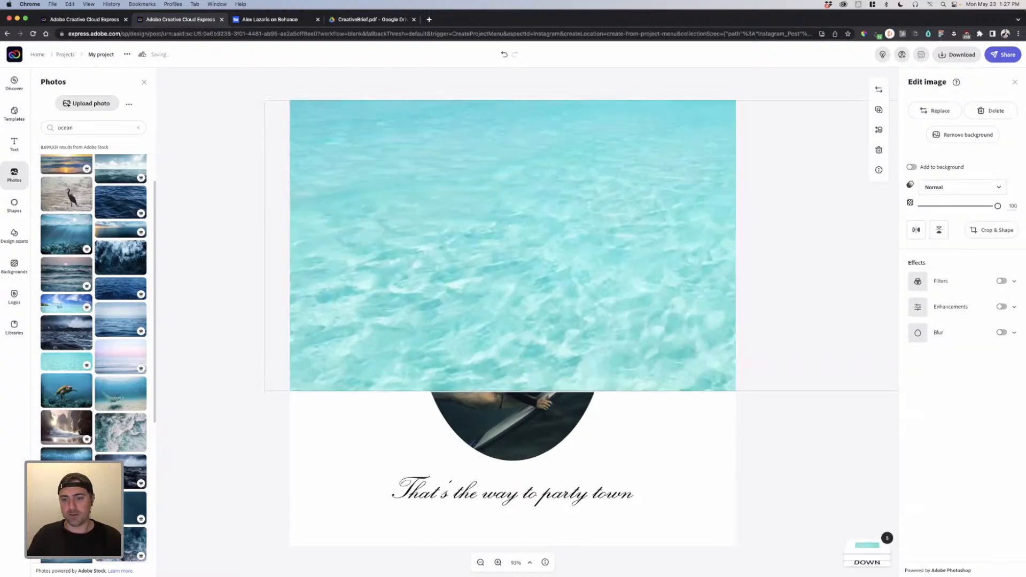
Step: Move and enlarge the turquoise water photo until it covers the whole canvas
drag(928, 524, 927, 523)
drag(554, 262, 395, 257)
drag(546, 351, 841, 488)
drag(644, 422, 642, 422)
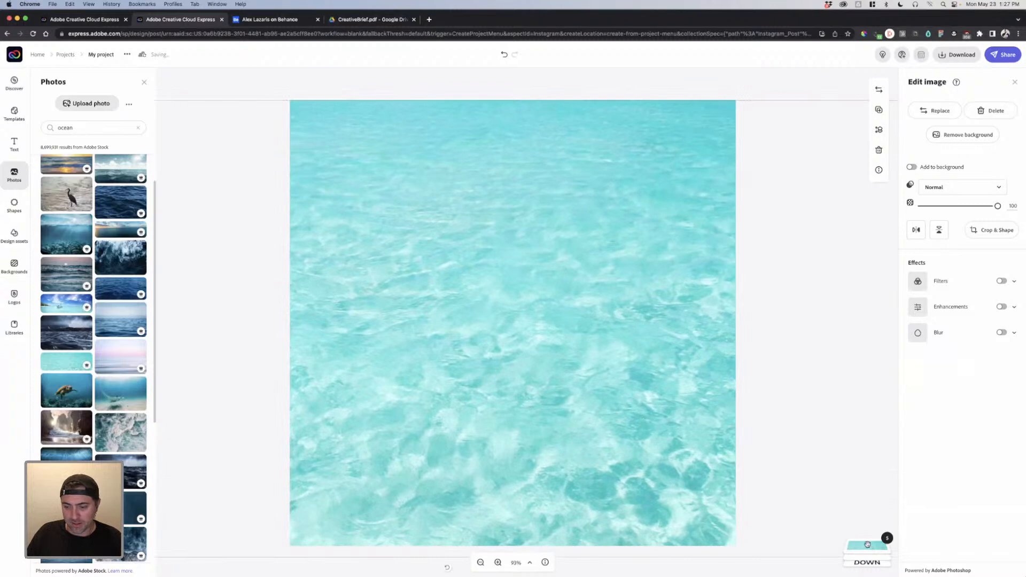
Step: Send the water photo's layer behind the surf photo, headline and script lettering, keeping the water photo selected
click(867, 544)
mouse_move(863, 463)
mouse_down()
mouse_move(866, 555)
mouse_move(870, 473)
mouse_up()
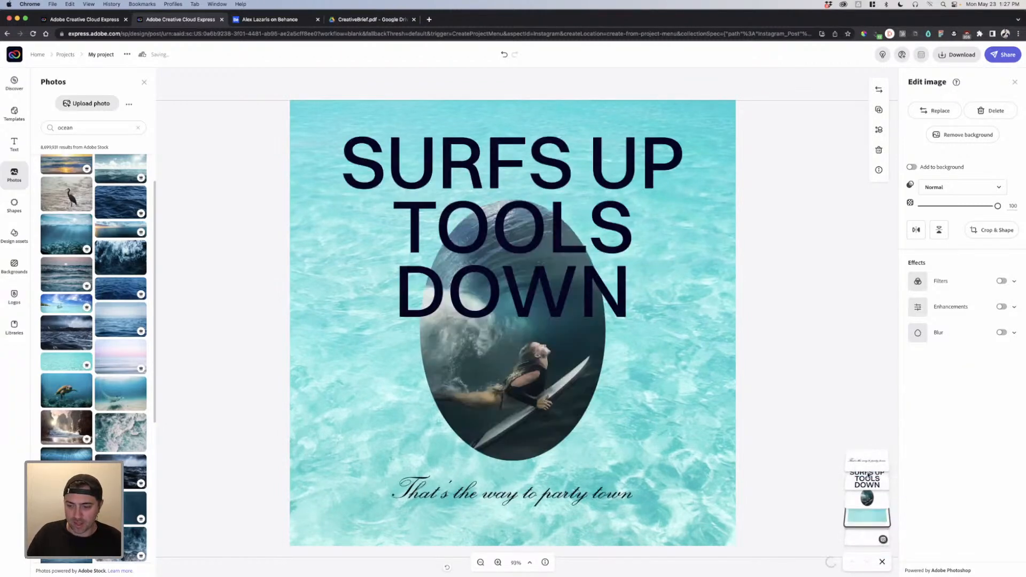
click(697, 276)
click(793, 314)
click(666, 373)
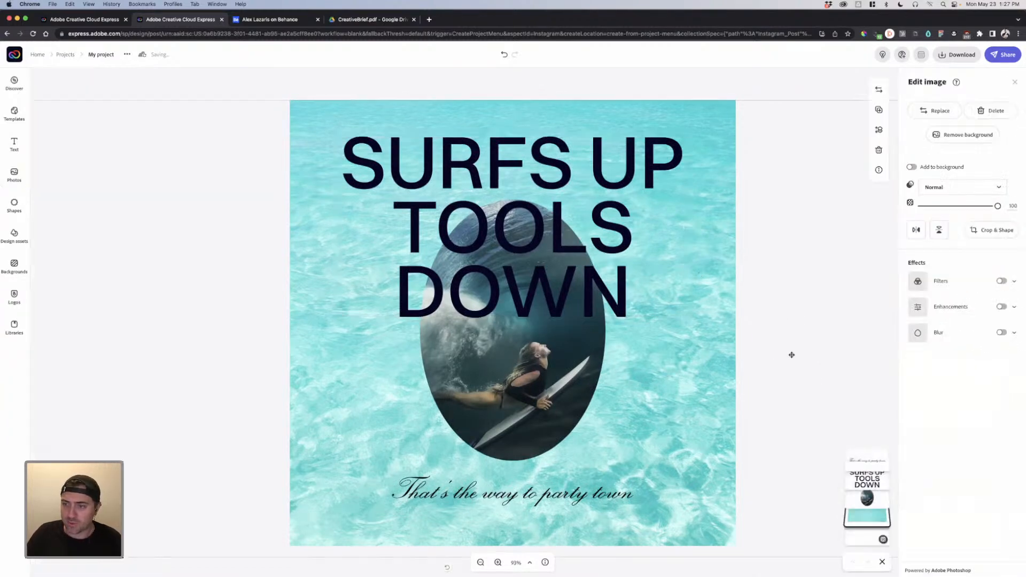
Step: Turn on enhancements for the water photo and set both its contrast and brightness to -100
click(1001, 281)
click(1001, 281)
click(1001, 307)
click(1002, 309)
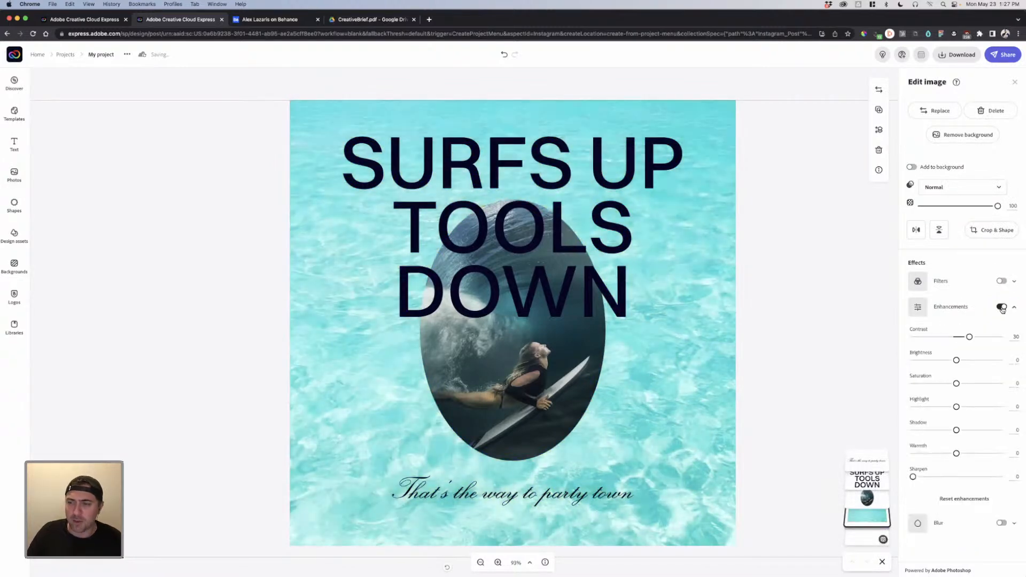
click(1001, 309)
drag(968, 340, 872, 339)
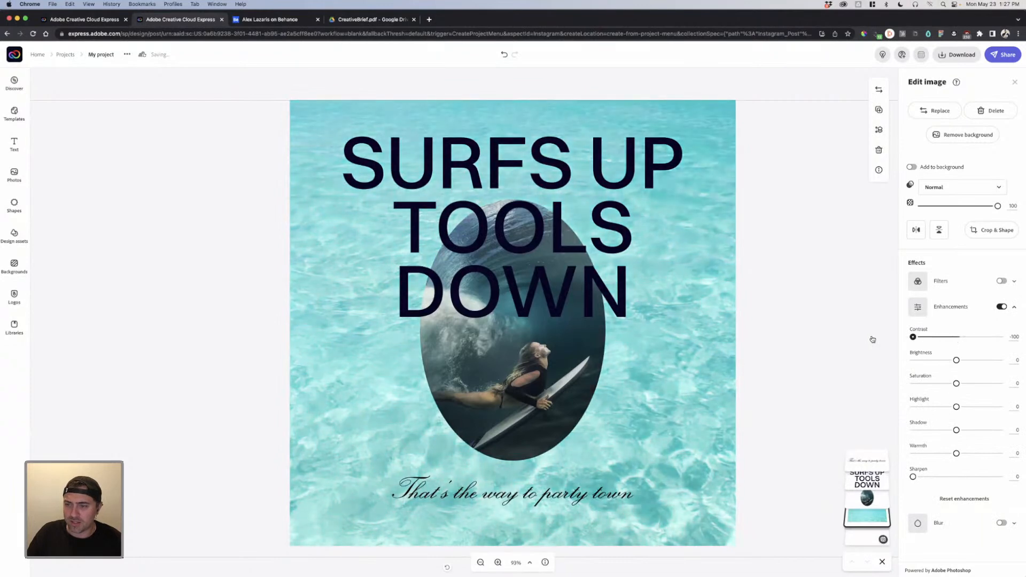
drag(955, 360, 871, 367)
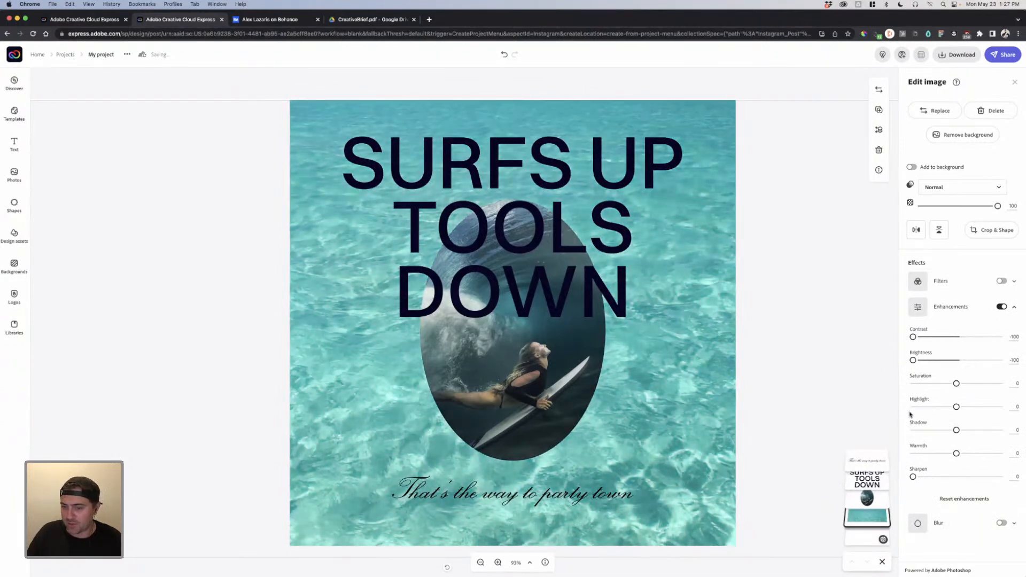
mouse_move(956, 409)
mouse_down()
mouse_move(941, 410)
mouse_move(977, 411)
mouse_move(957, 415)
mouse_up()
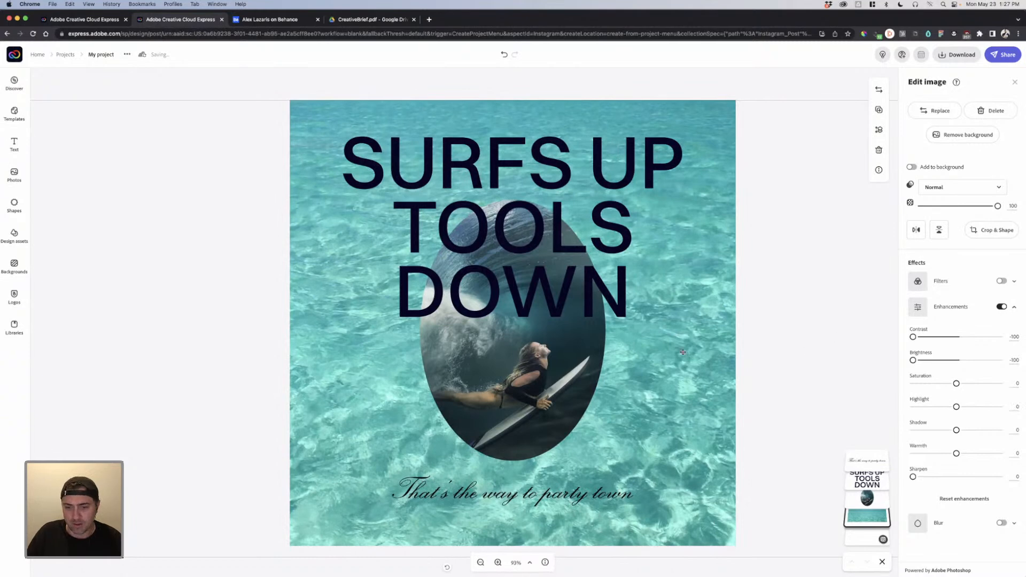
Step: Recolour the SURFS UP TOOLS DOWN headline with the brand's light blue and widen its text box so it wraps onto two lines
click(582, 363)
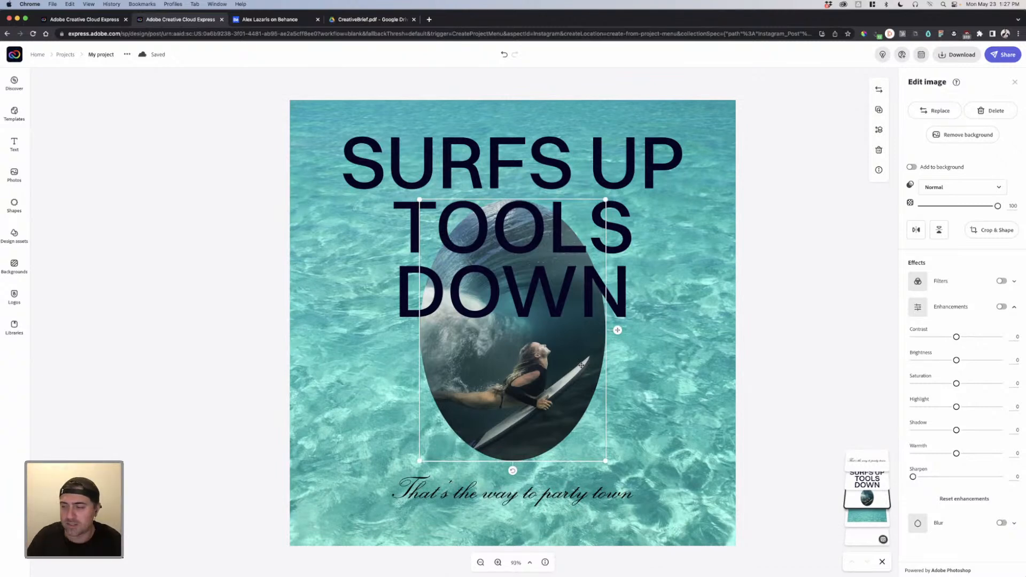
click(815, 250)
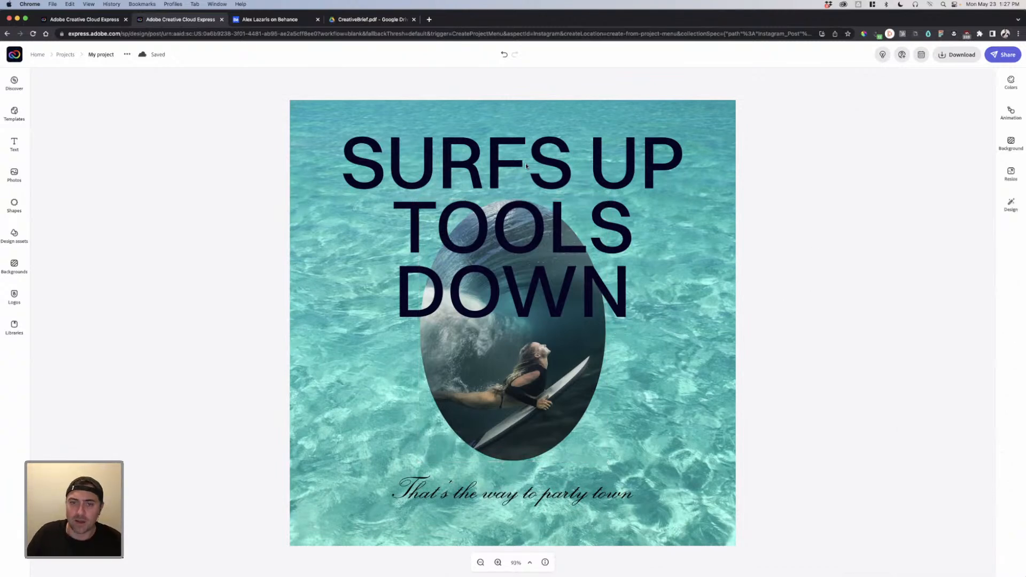
click(536, 168)
click(917, 165)
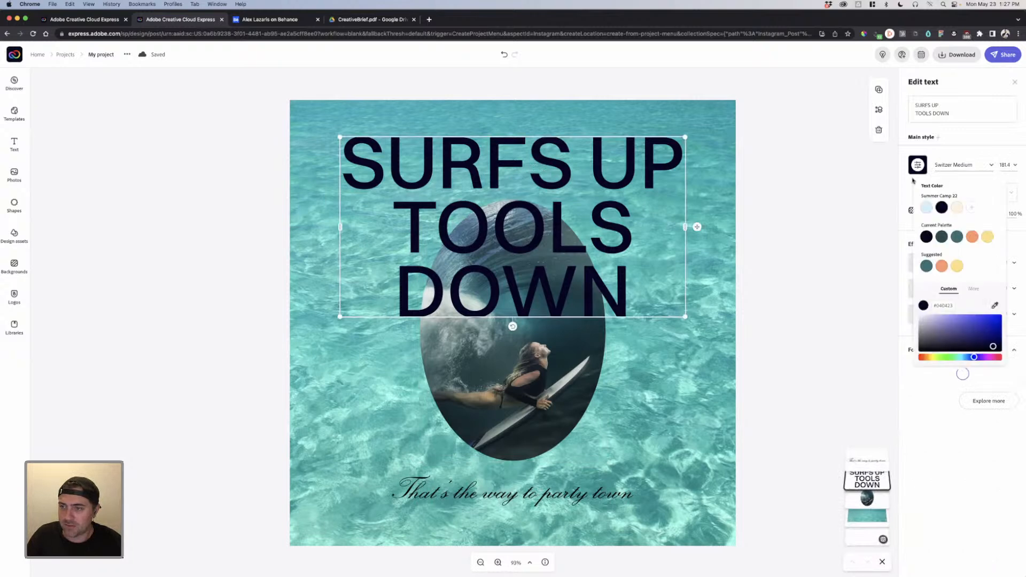
click(928, 207)
mouse_move(696, 227)
mouse_down()
mouse_move(722, 231)
mouse_move(704, 226)
mouse_up()
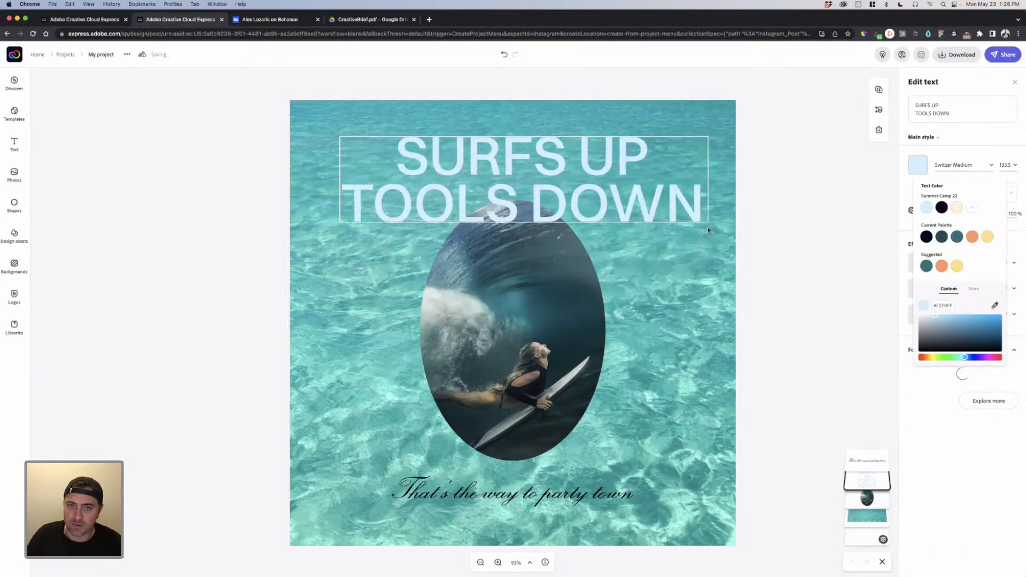
click(792, 203)
click(605, 204)
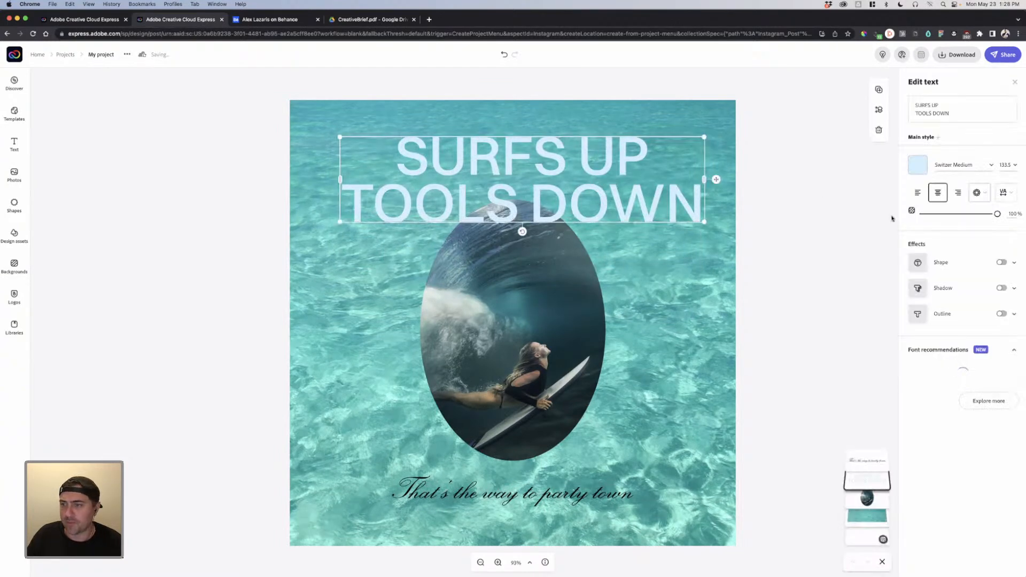
Step: Try the curved layouts on the headline, ending with the full circle, and shift the text over the surf photo's upper part
click(977, 191)
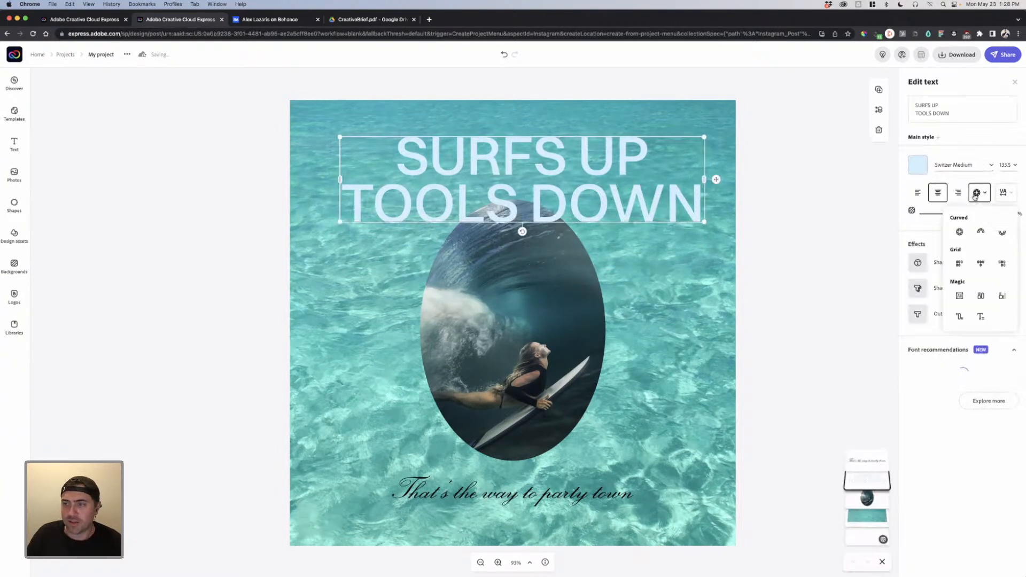
click(958, 232)
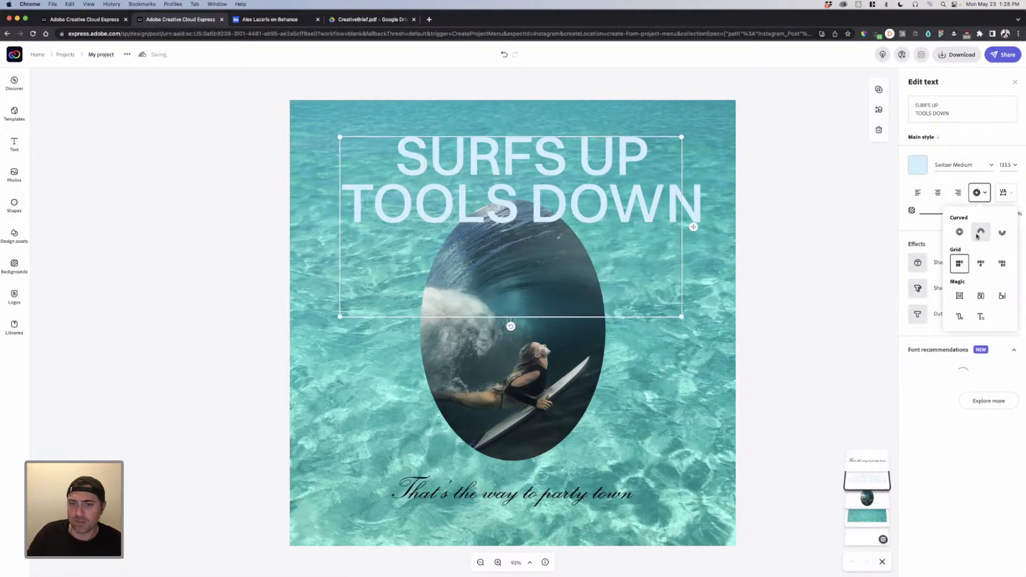
click(981, 233)
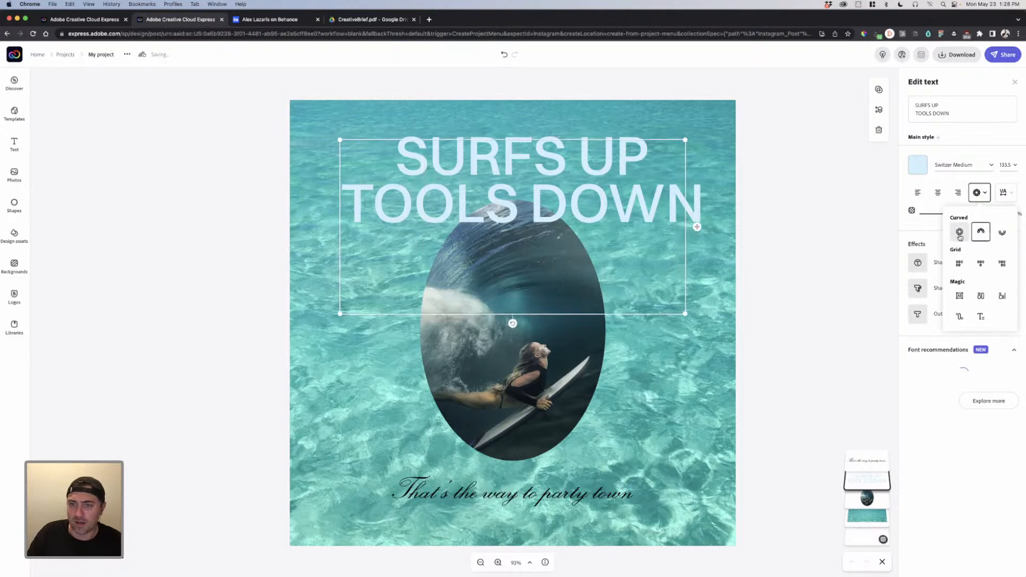
click(959, 232)
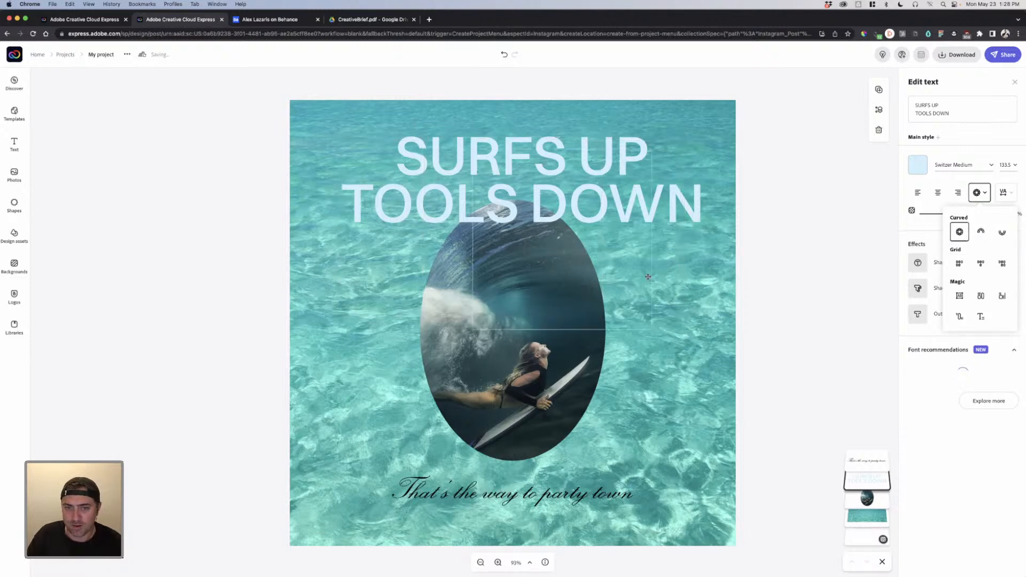
drag(517, 171, 569, 149)
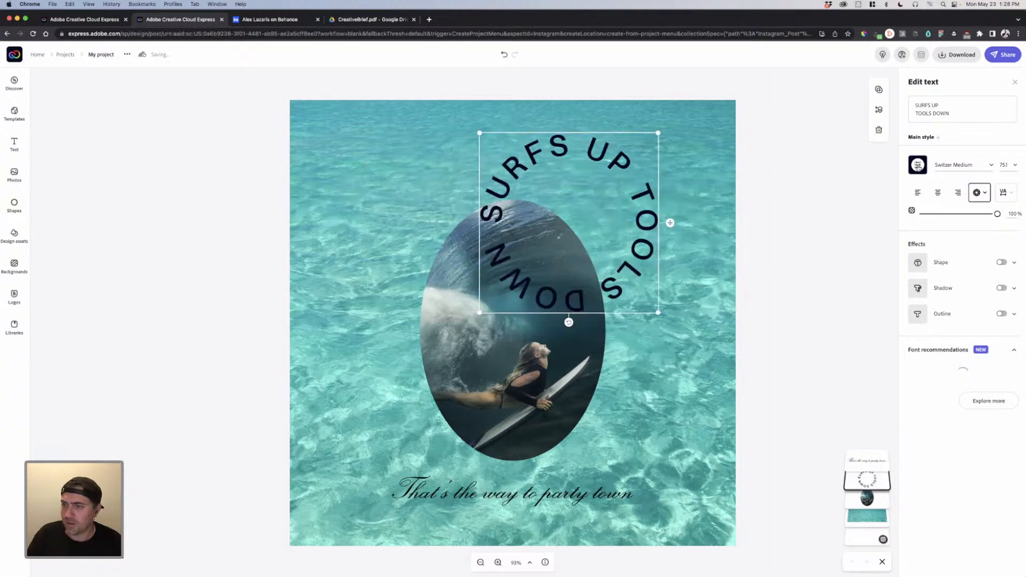
Step: Set the circular headline to the brand's light blue and move it down and right, overlapping the surf photo's upper right edge
click(919, 166)
click(927, 210)
click(795, 198)
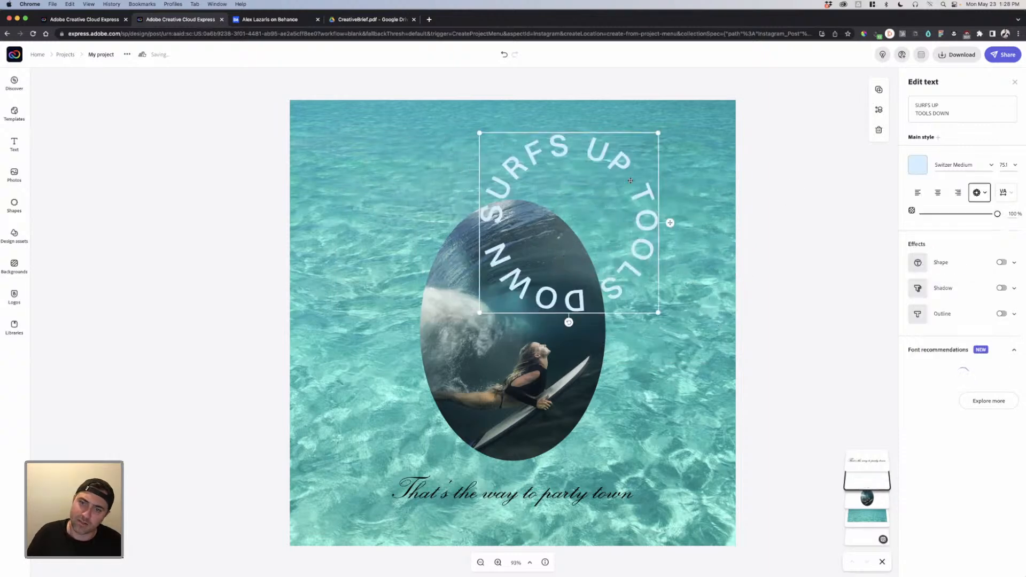
drag(654, 180, 689, 199)
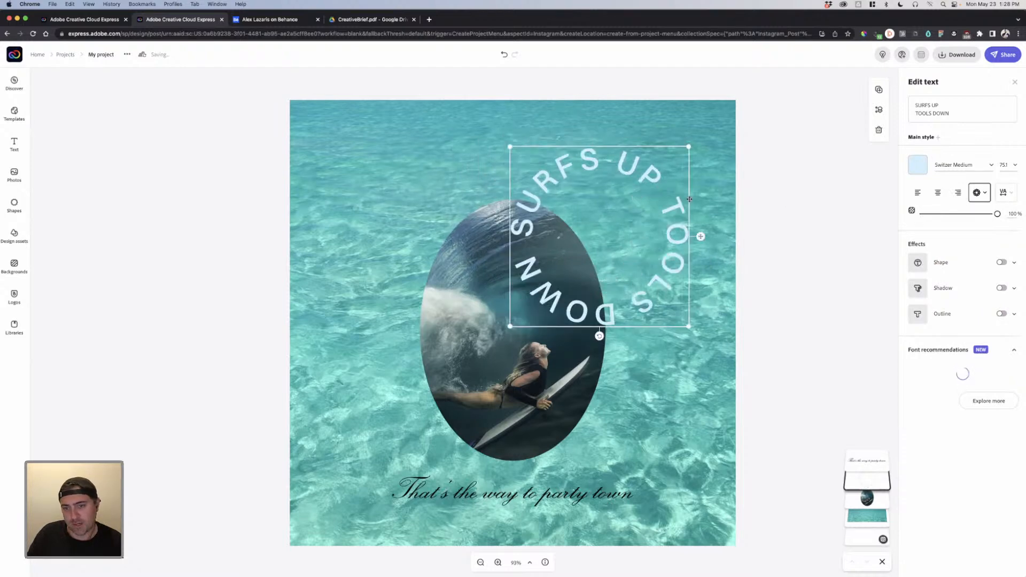
click(676, 281)
Step: Try to crop the oval surf photo to a circle
click(500, 350)
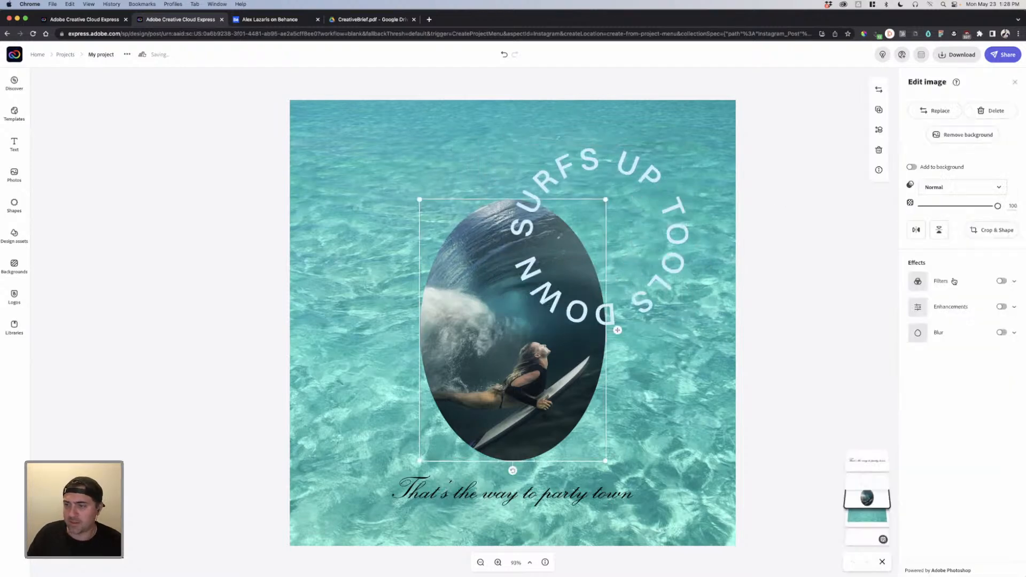
click(992, 230)
click(923, 394)
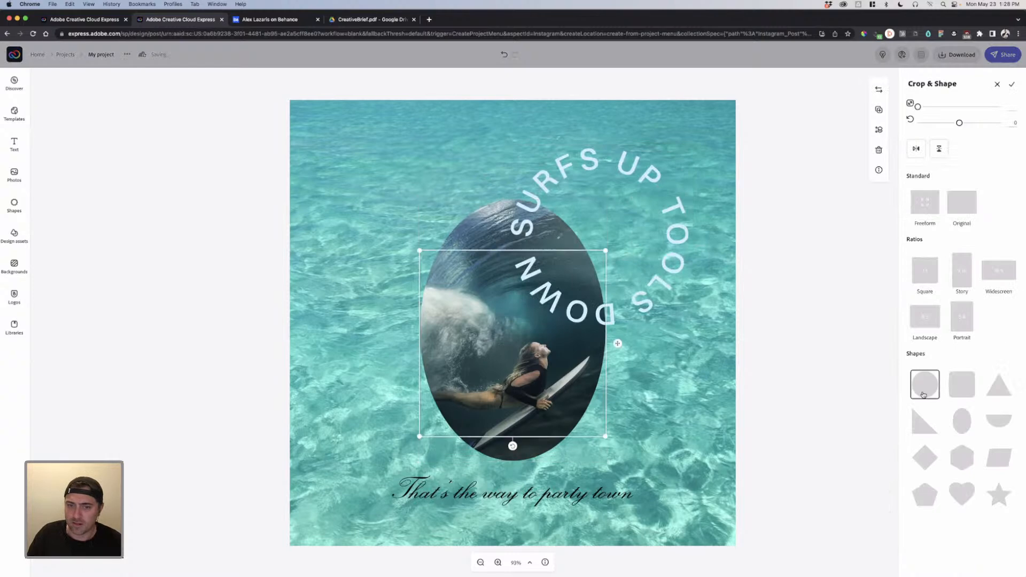
click(826, 348)
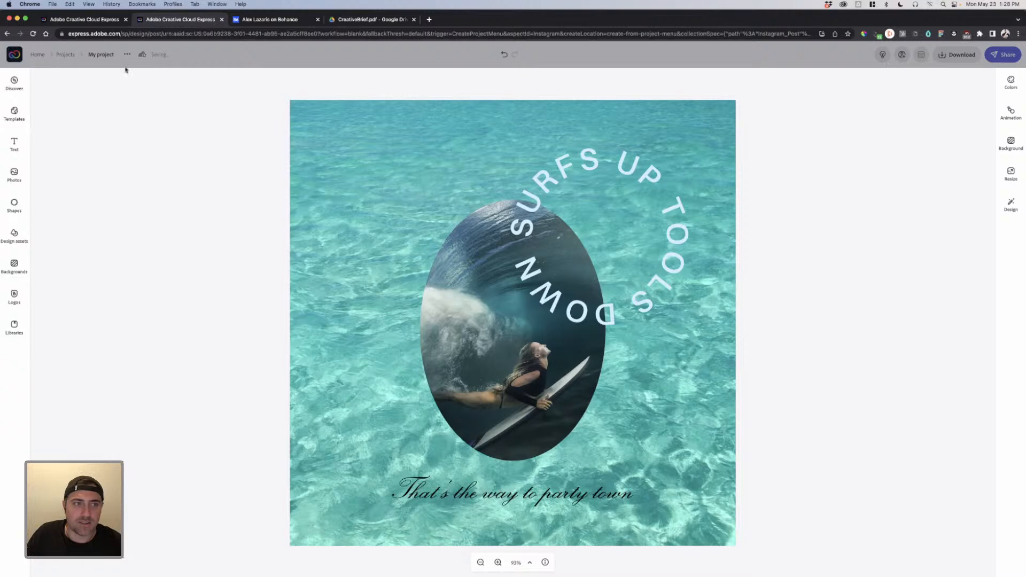
Step: Reload the project page
click(525, 311)
click(583, 357)
click(190, 159)
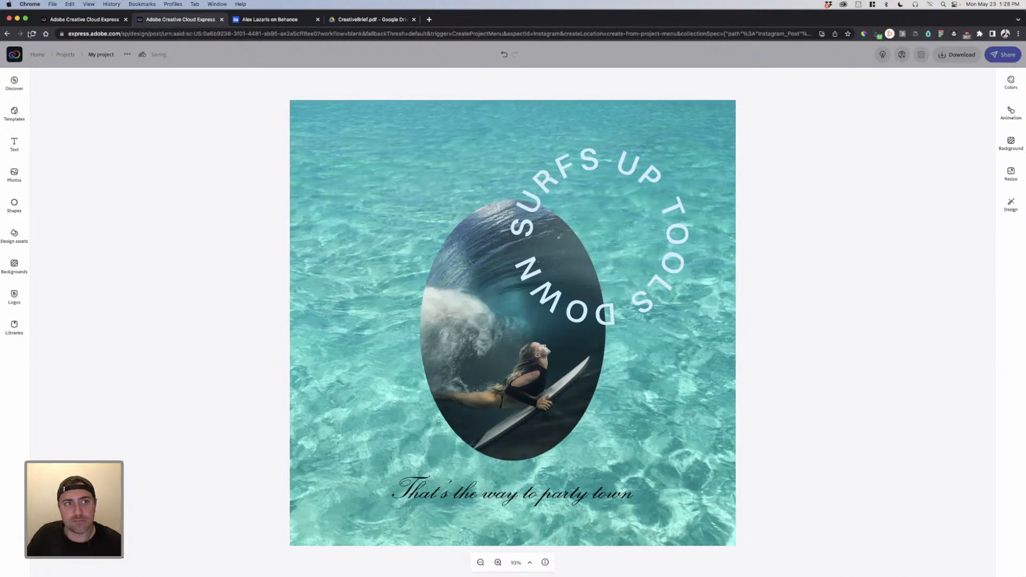
click(33, 33)
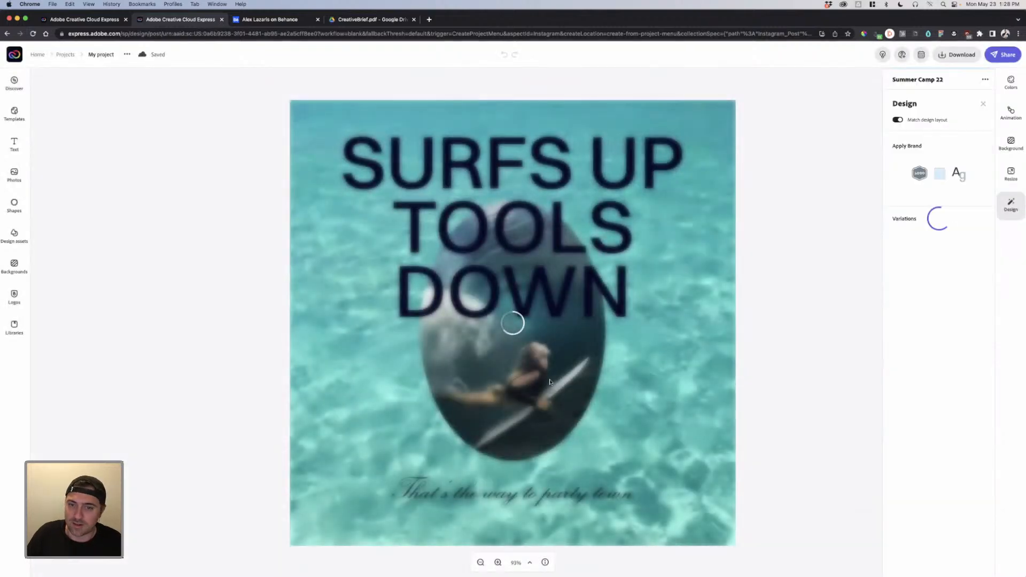
Step: Crop the surf photo to a circle, enlarge the crop to the photo's full height, and shift the image slightly right inside it
click(599, 272)
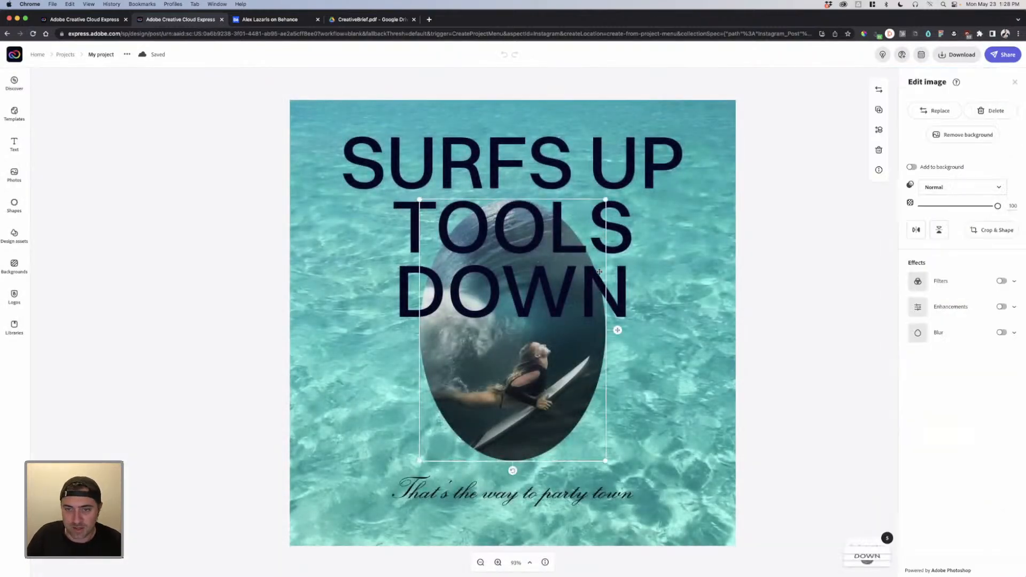
click(614, 264)
click(563, 358)
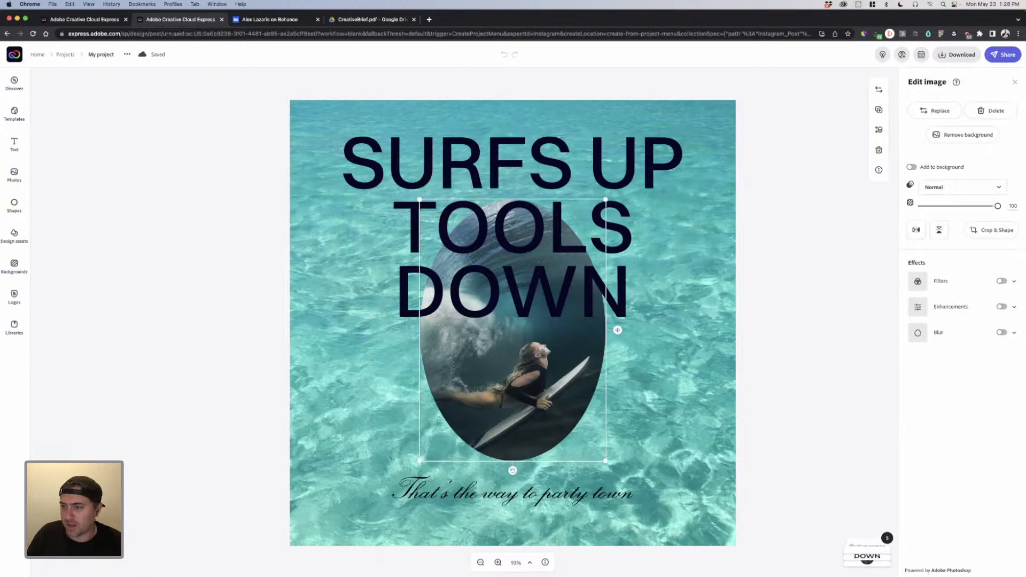
click(991, 230)
click(932, 394)
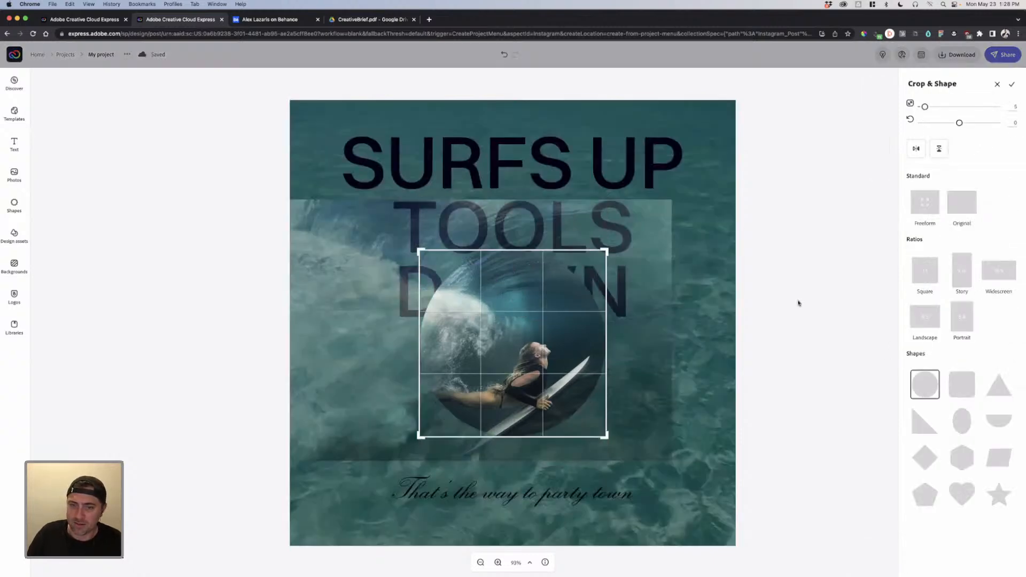
drag(415, 250, 343, 208)
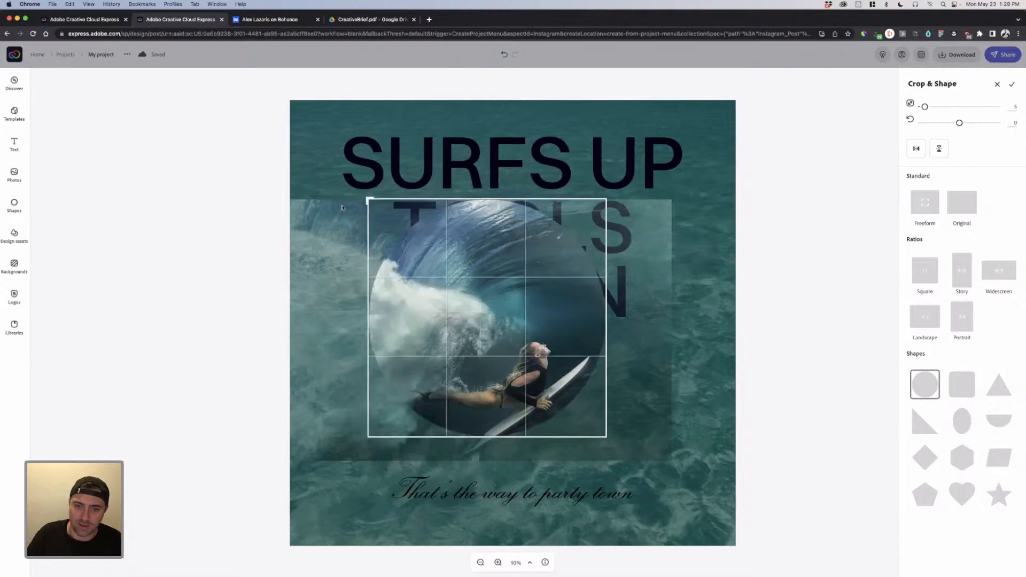
drag(605, 436, 687, 468)
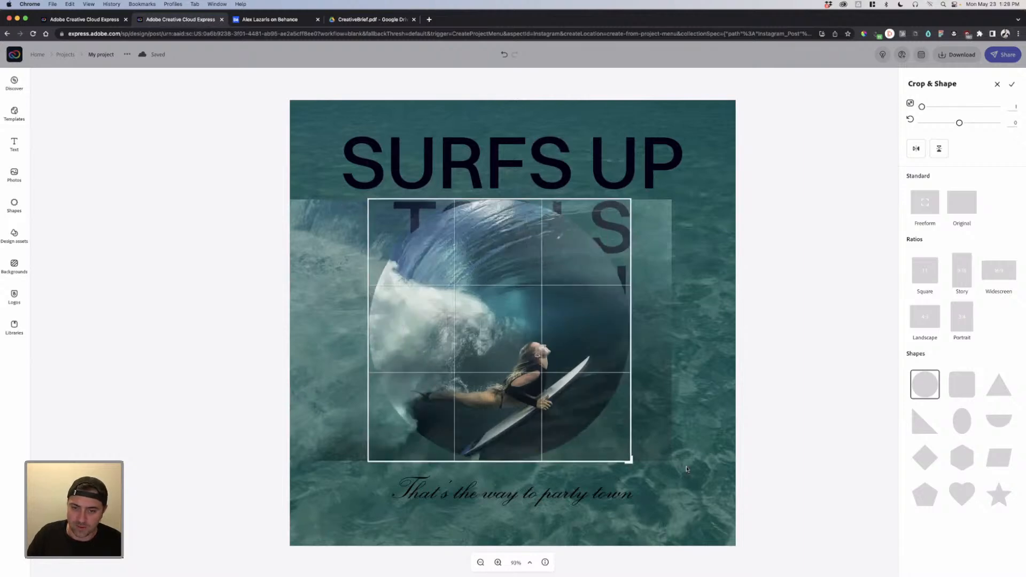
mouse_move(557, 399)
mouse_down()
mouse_move(592, 403)
mouse_move(575, 402)
mouse_up()
click(771, 334)
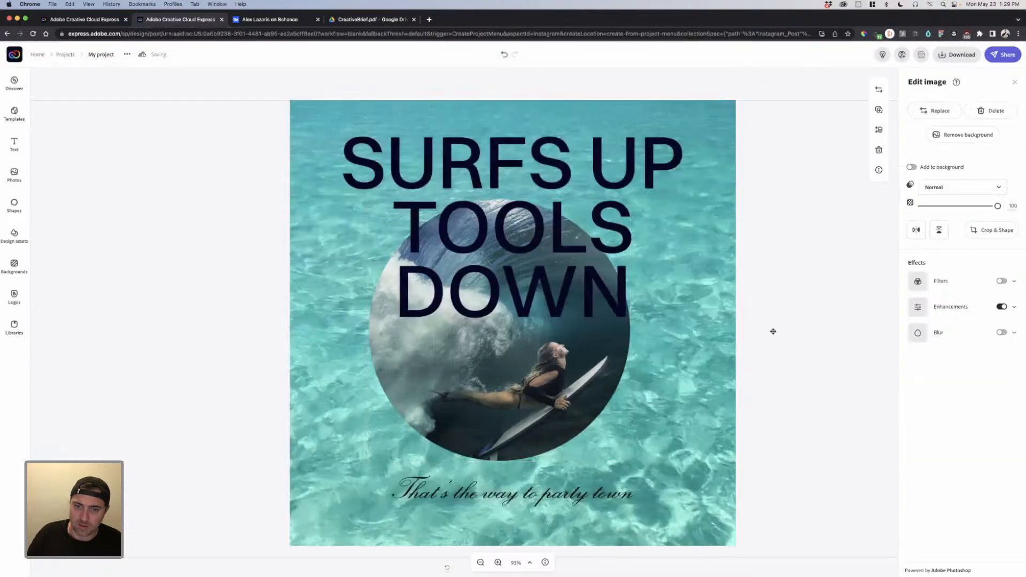
click(482, 381)
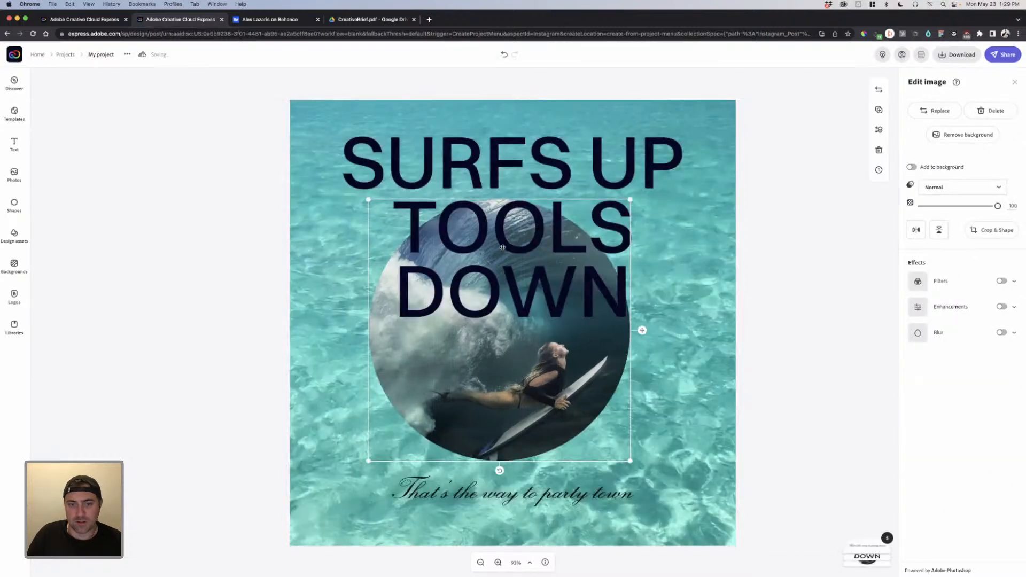
click(605, 175)
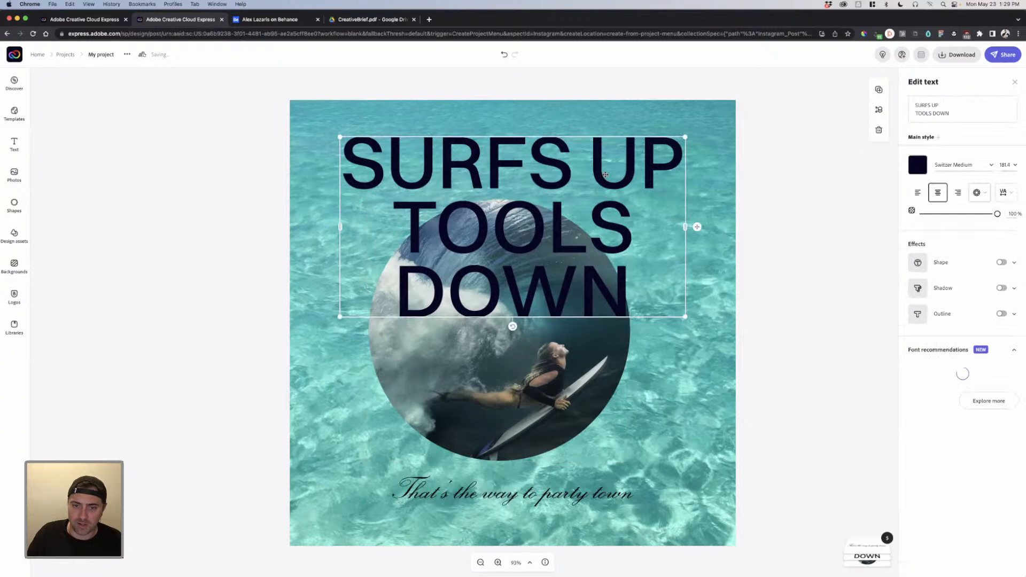
click(787, 276)
click(630, 219)
click(815, 266)
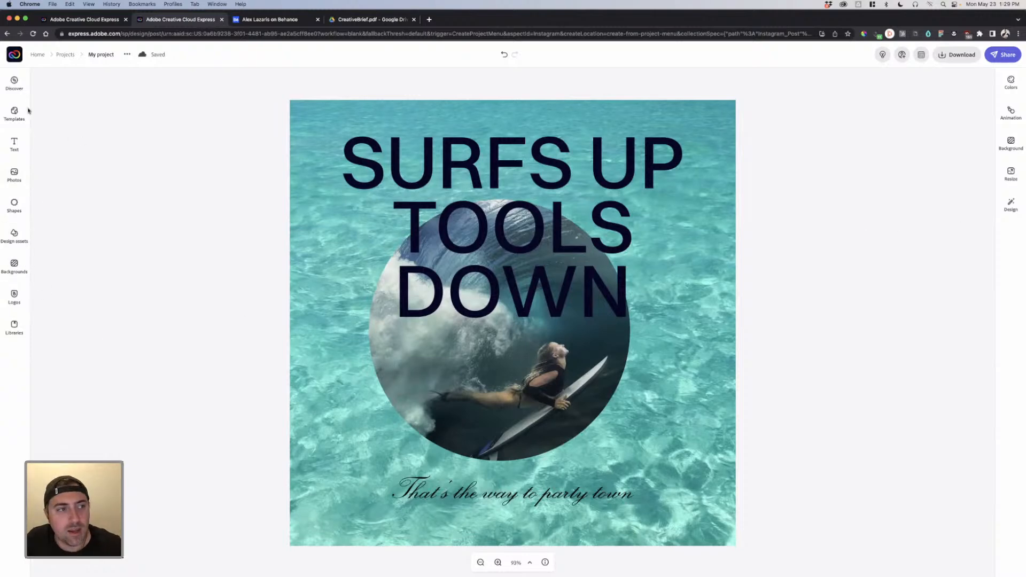
Step: Search the shapes for "square" and place the solid basic square at the canvas's upper left, over the start of the headline
click(14, 204)
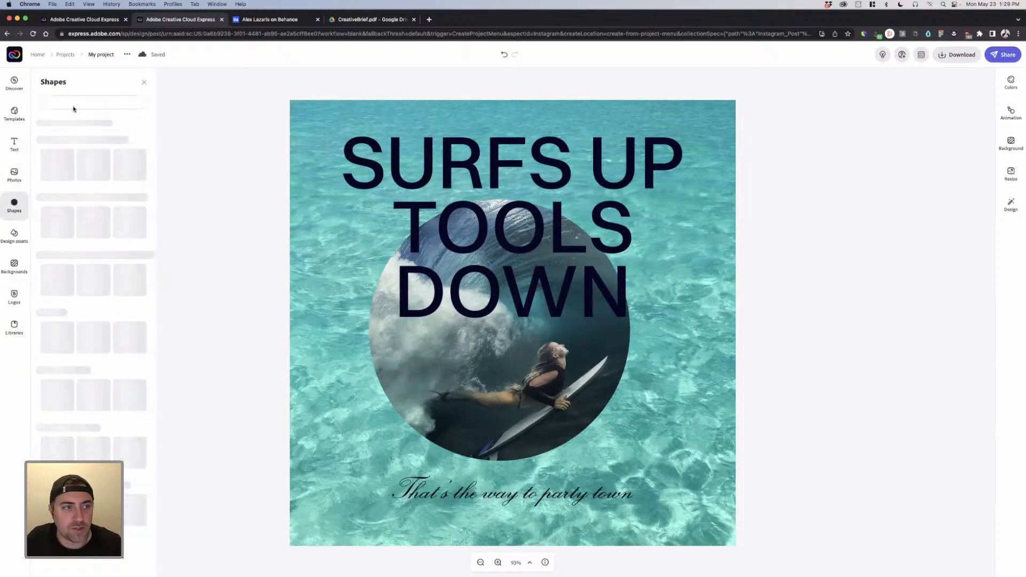
click(76, 103)
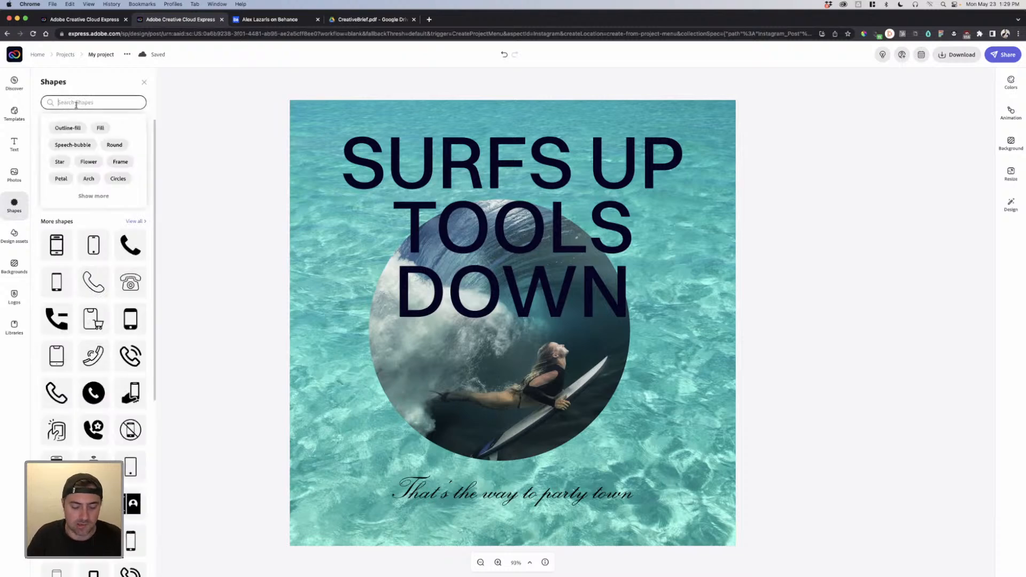
text(square)
key(Return)
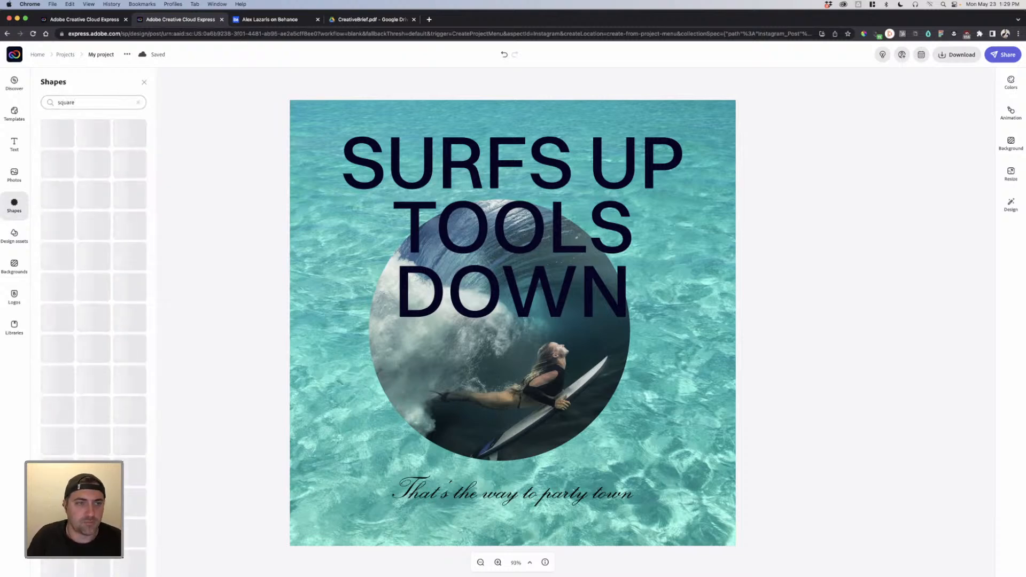
drag(59, 147, 334, 202)
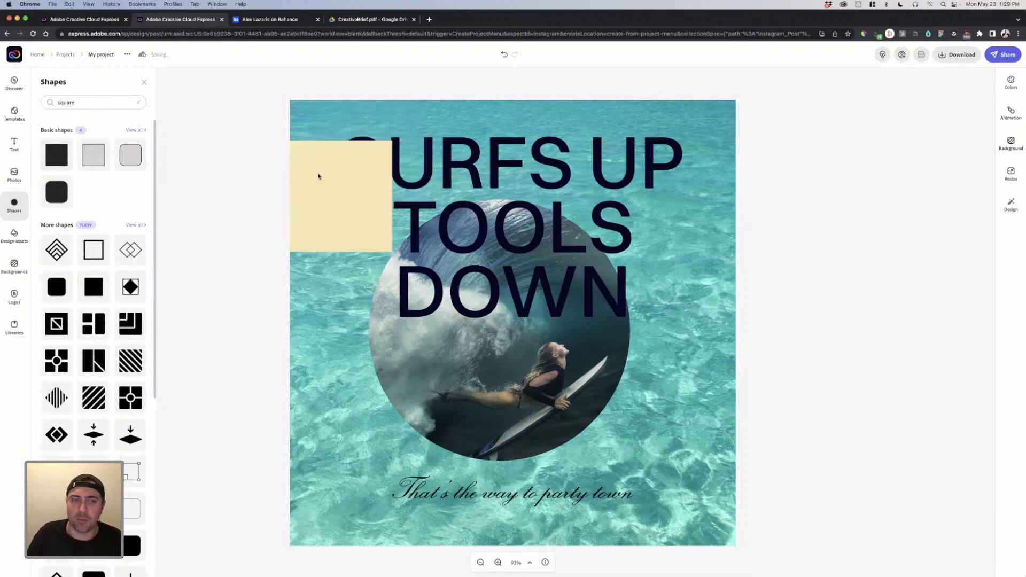
click(319, 177)
Step: Fill the square with the brand's light blue and move it partly off the canvas's left edge, beside the headline's lower lines
click(917, 131)
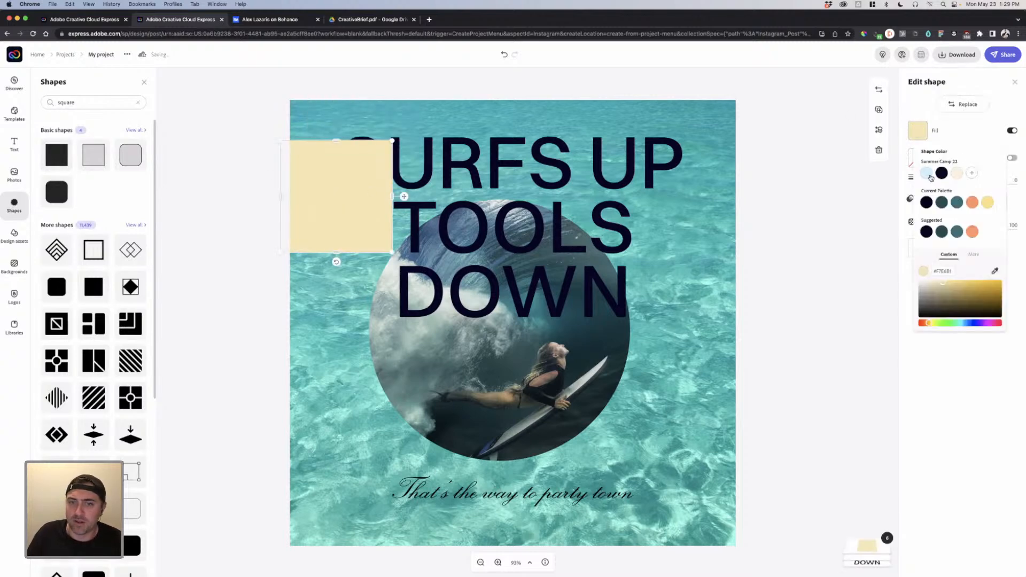
click(926, 173)
drag(339, 188, 355, 149)
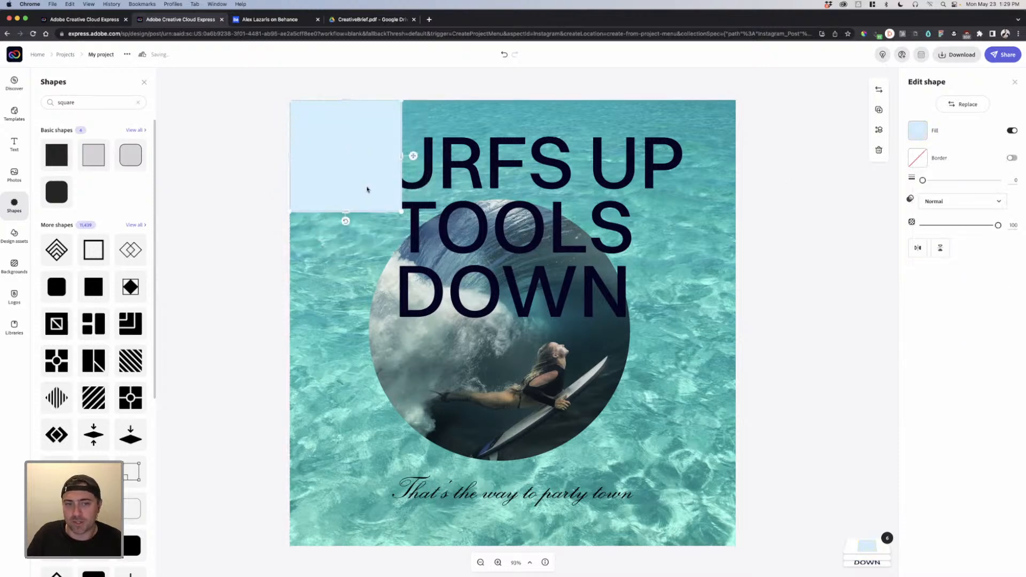
drag(367, 189, 283, 288)
Step: Turn on filters for the water photo, try Grayscale, Darken and Lighten, and apply the Contrast filter
click(308, 380)
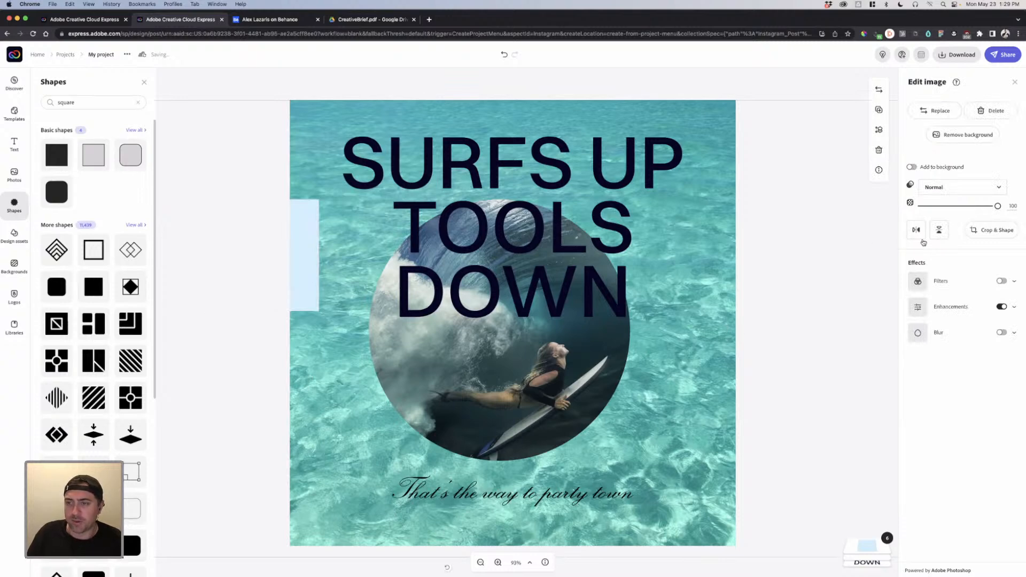
click(1000, 280)
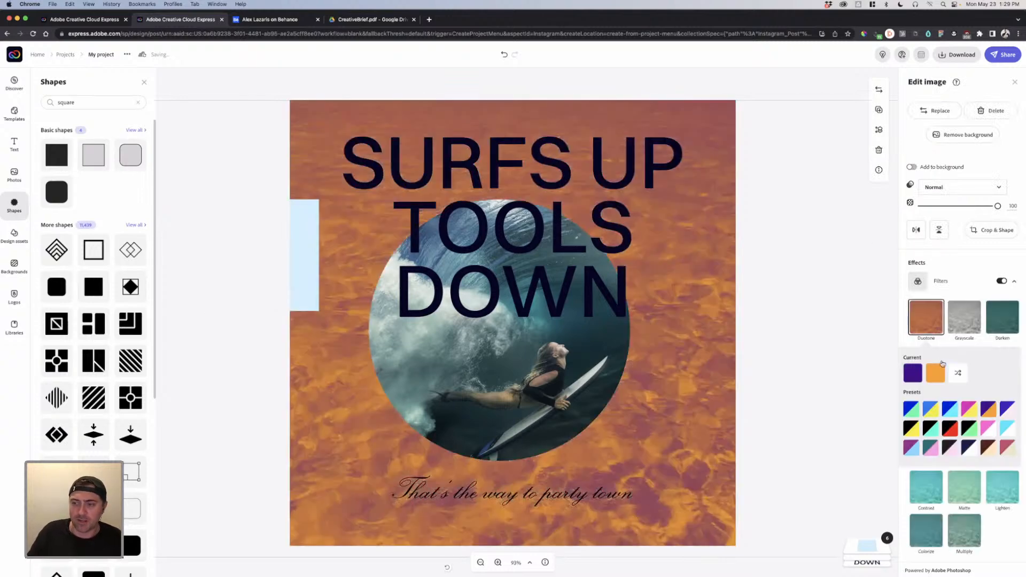
click(967, 326)
click(1002, 324)
click(1003, 369)
click(931, 369)
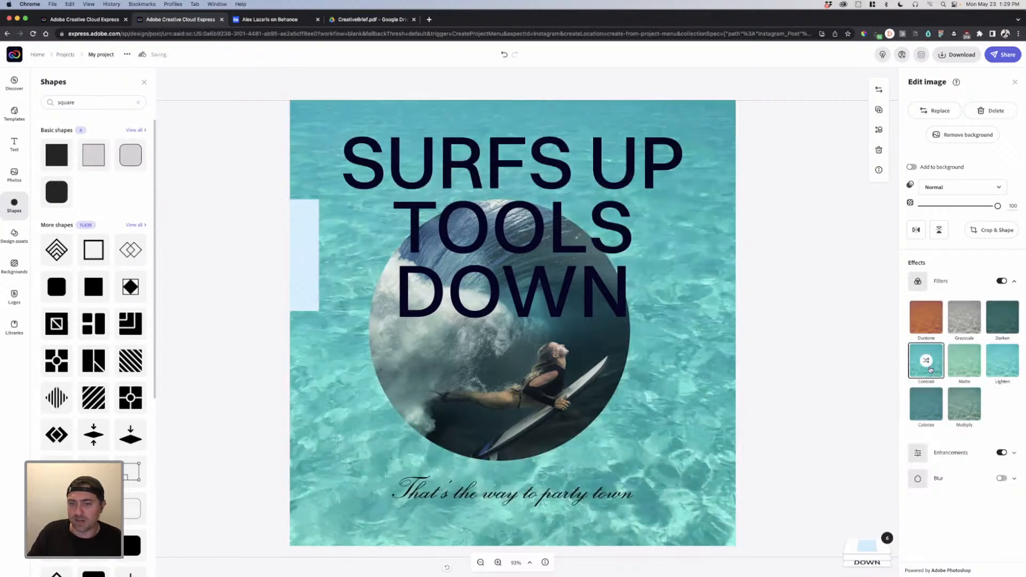
Step: Try the Colorize and Multiply filters on the water photo, and switch its filters off and back on
click(924, 406)
click(964, 407)
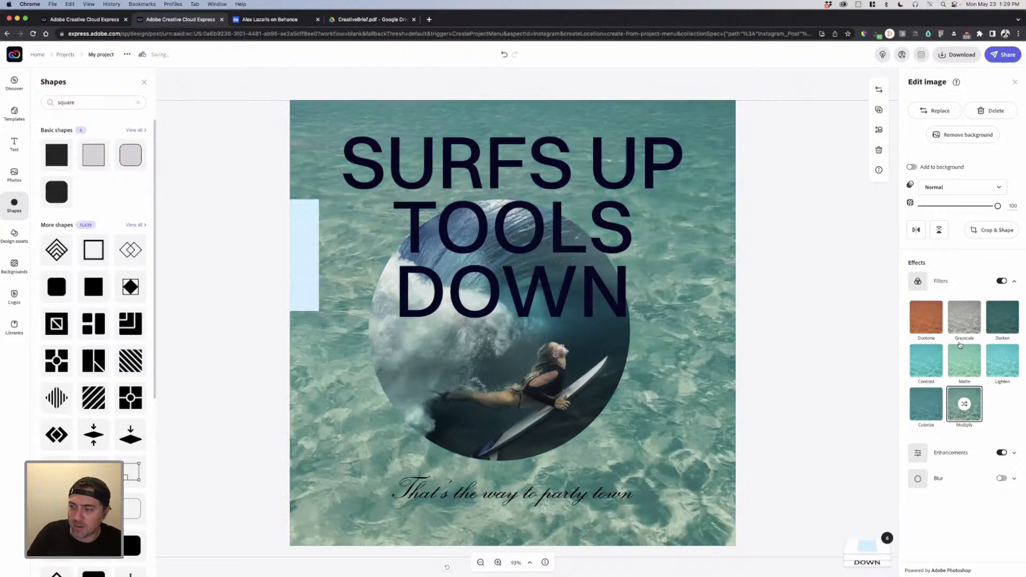
click(922, 283)
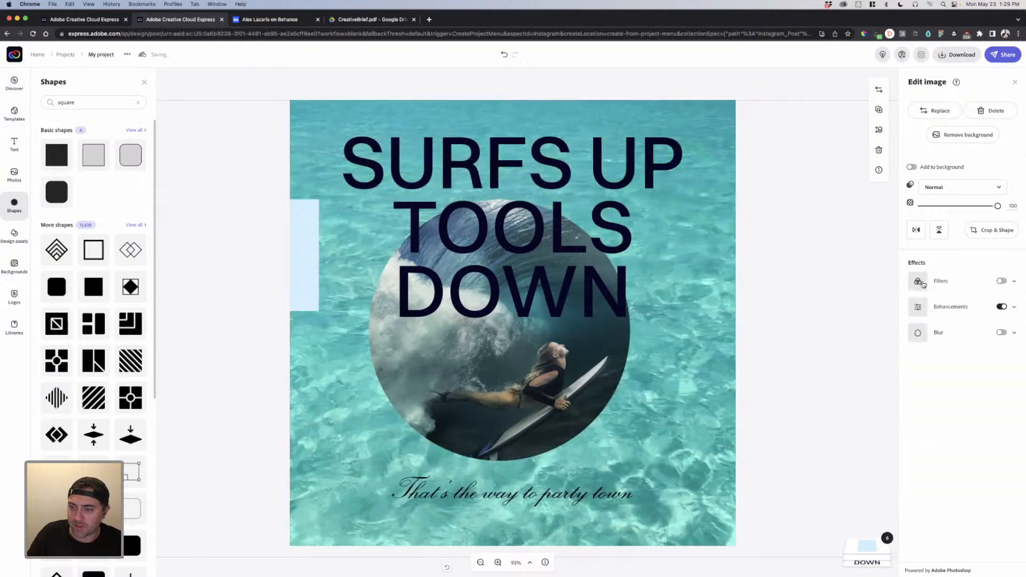
click(998, 281)
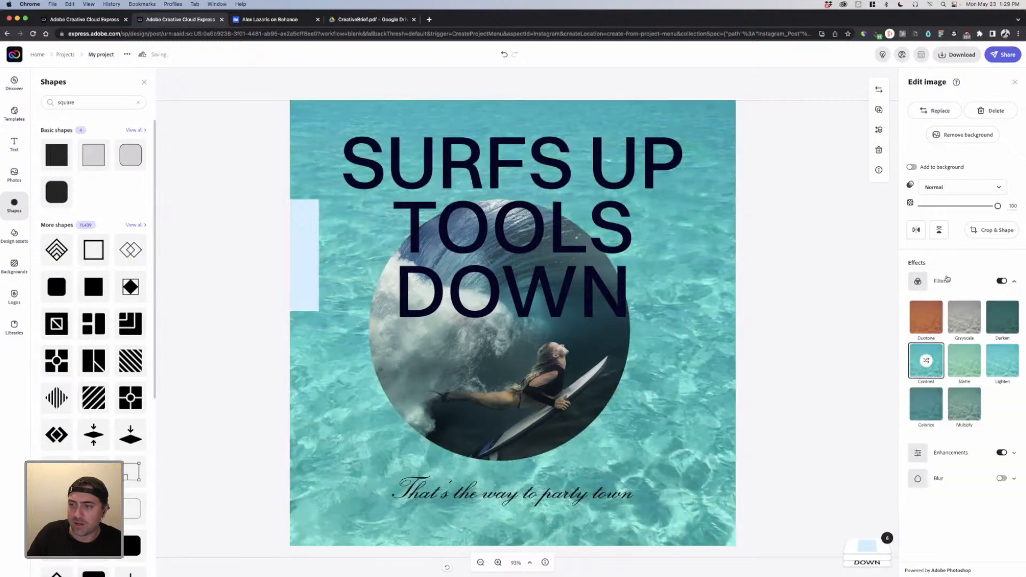
Step: Apply a Duotone filter to the water photo using the Summer Camp 22 light blue and dark navy, swapped so shadows are navy and highlights light blue
click(935, 326)
click(913, 372)
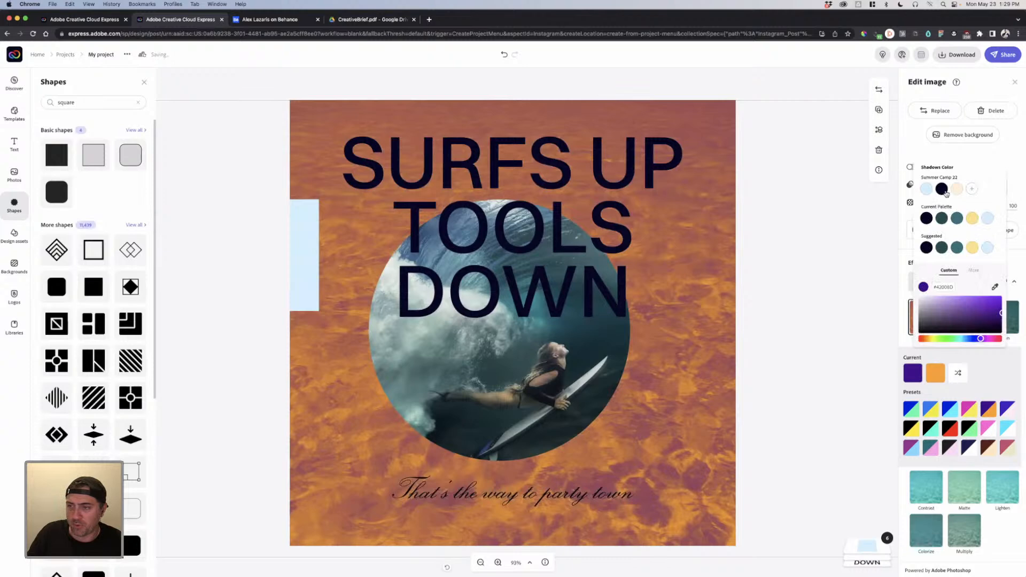
click(926, 188)
click(935, 372)
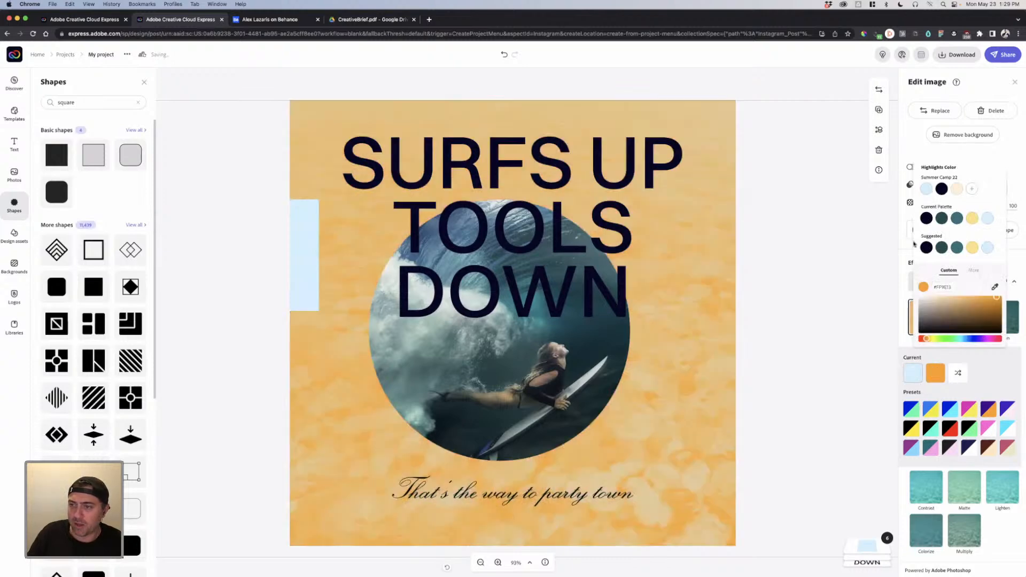
click(942, 189)
click(980, 374)
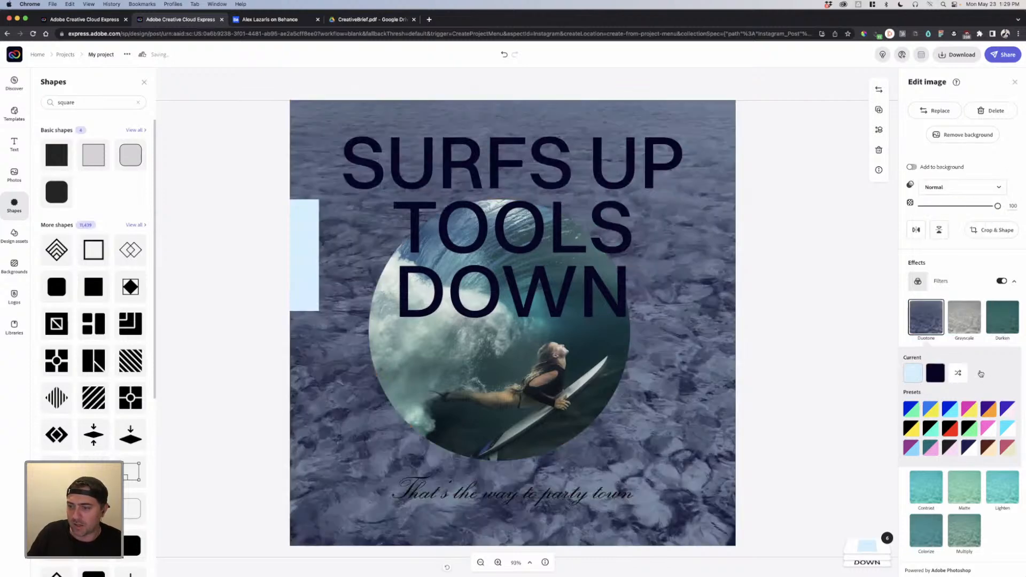
click(957, 372)
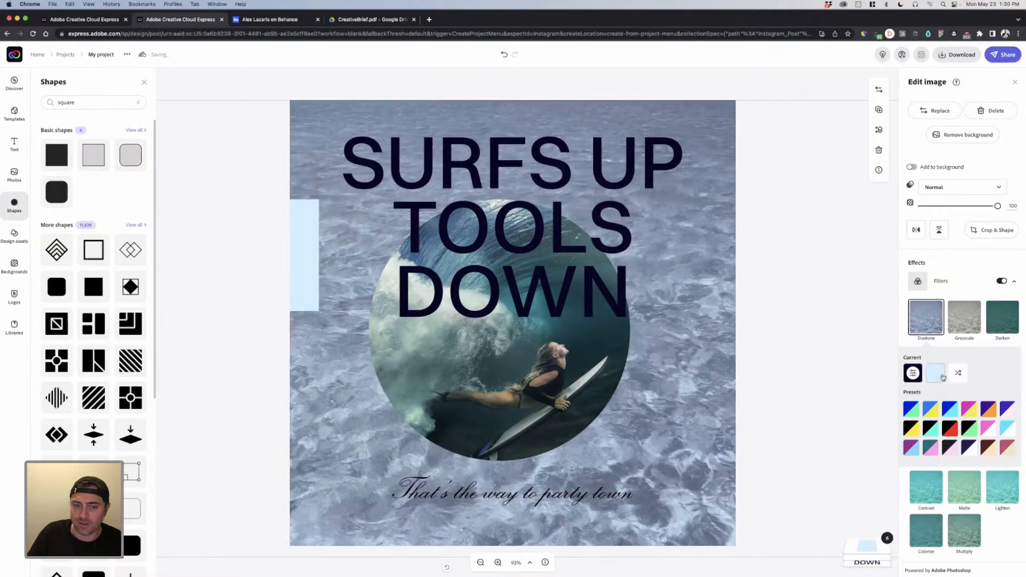
Step: Try a pale duotone on the water background, changing the shadows colour to cream and near-white, and swap the two duotone colours
click(912, 372)
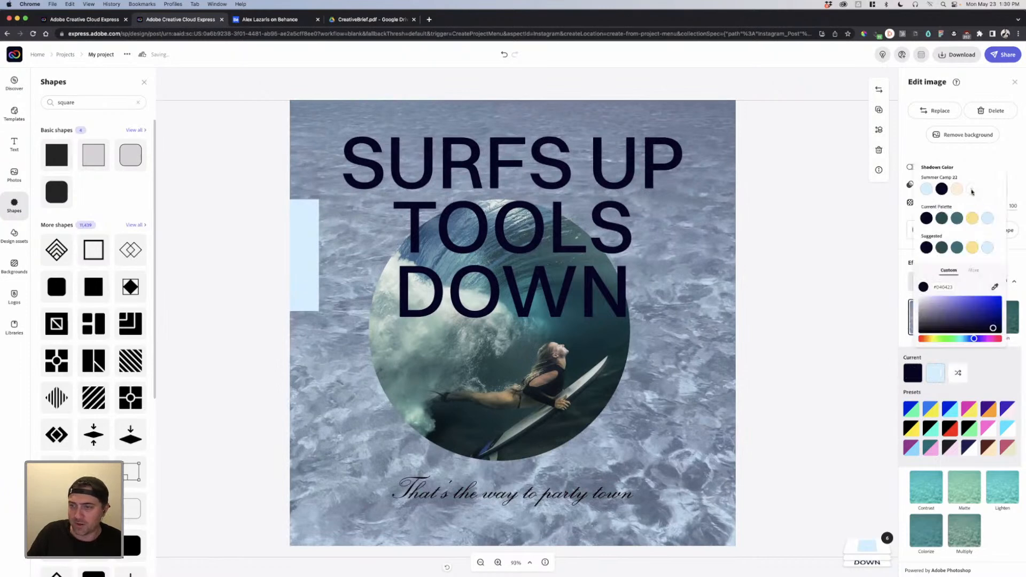
click(959, 190)
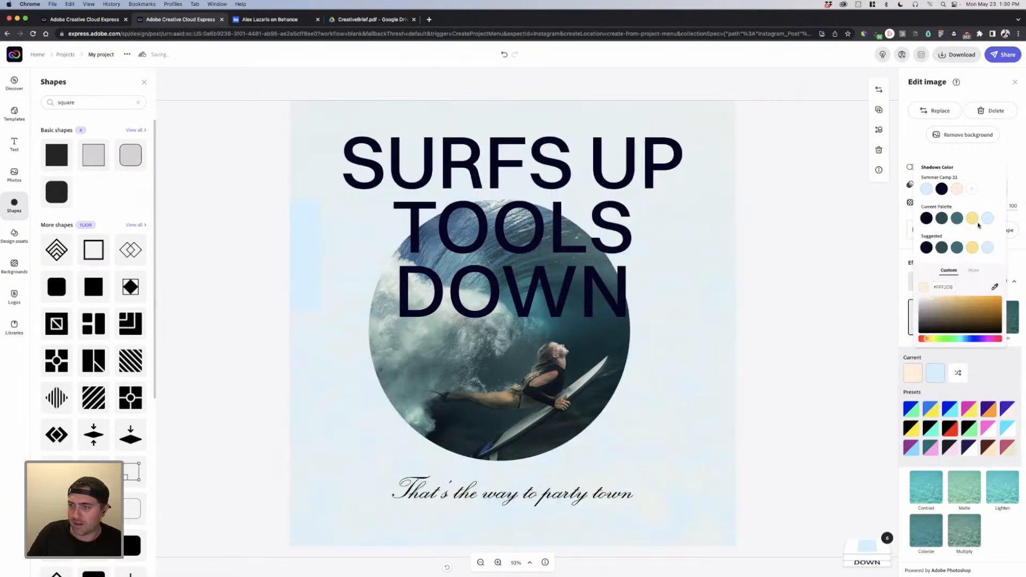
drag(937, 299, 918, 296)
click(996, 388)
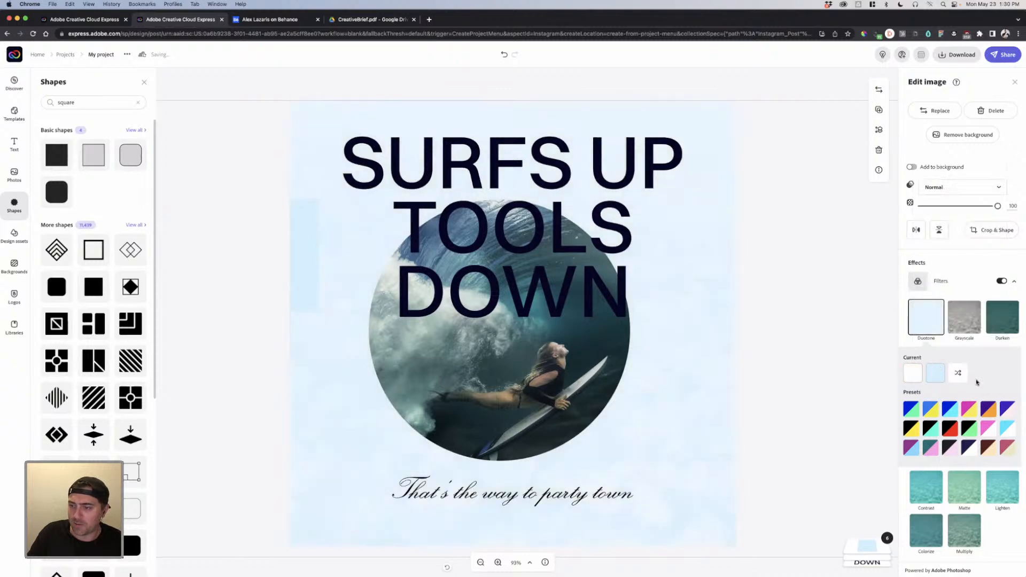
click(960, 376)
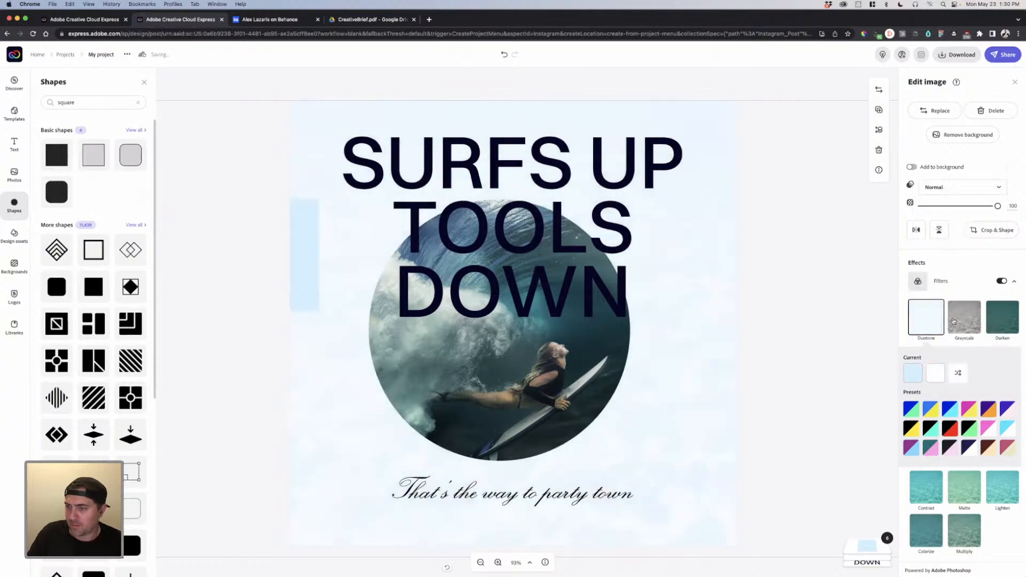
Step: Turn off the water background image's enhancements and apply the Lighten filter to it
click(1001, 281)
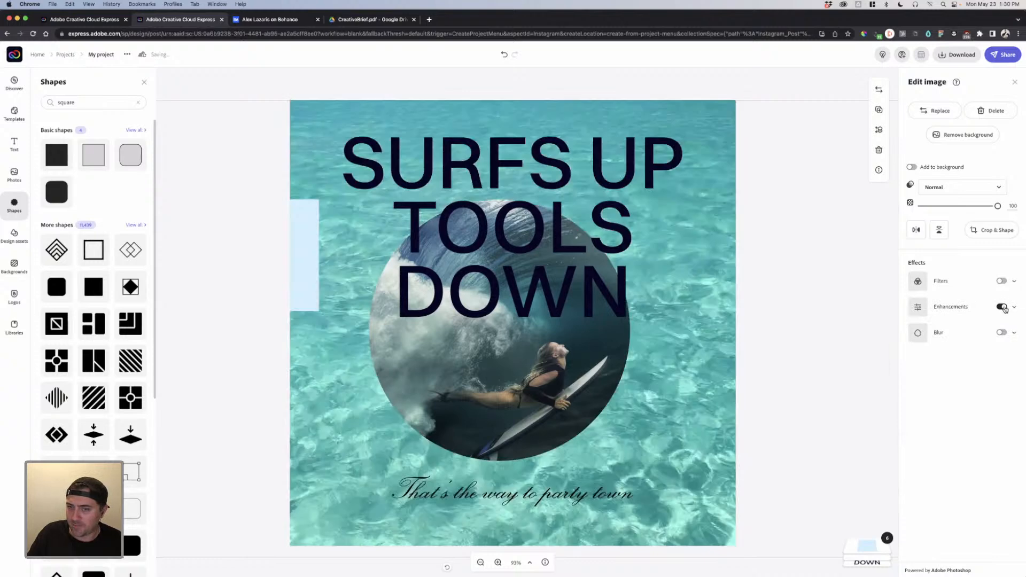
click(1002, 308)
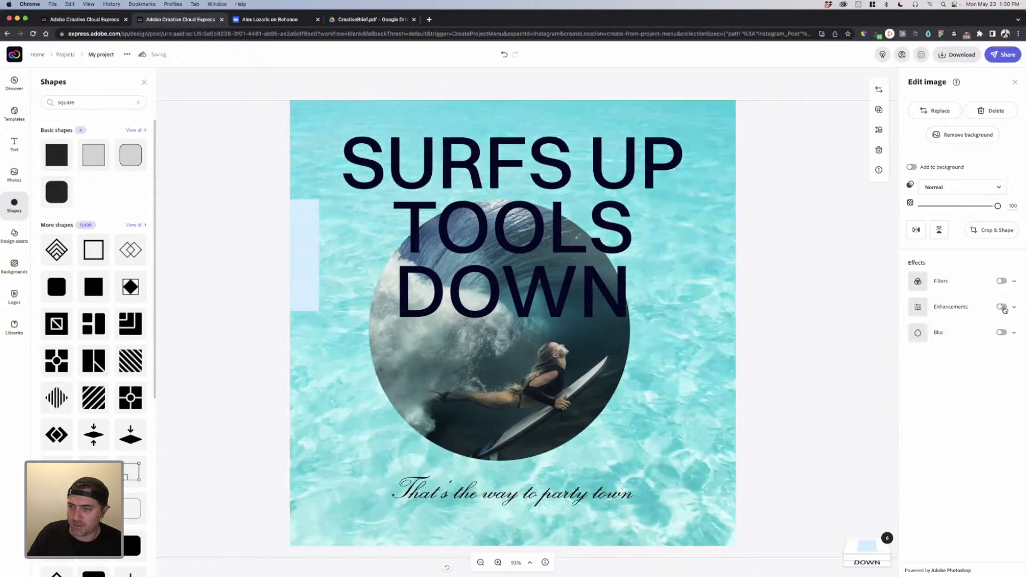
click(1001, 281)
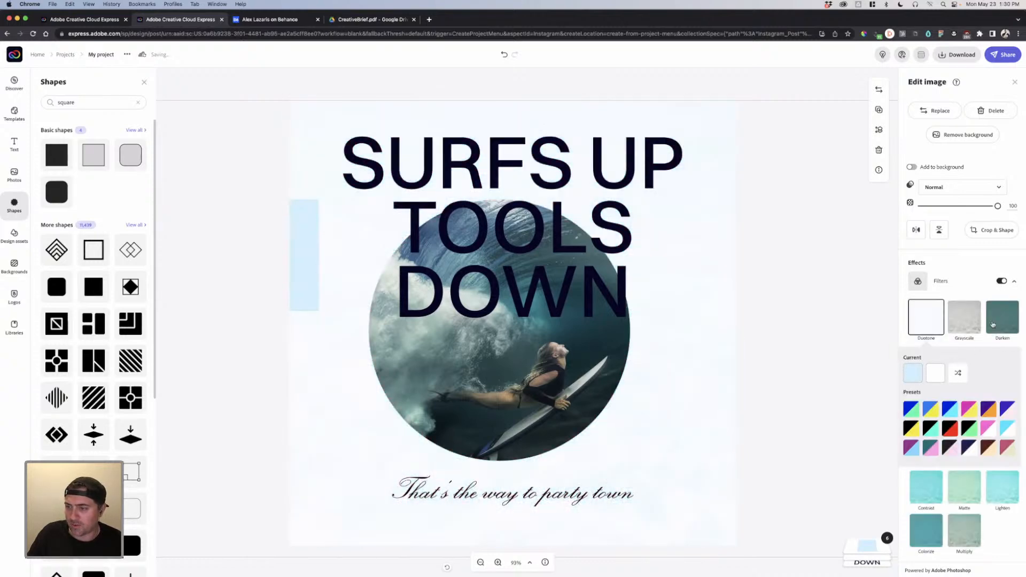
click(994, 323)
click(965, 405)
click(1009, 372)
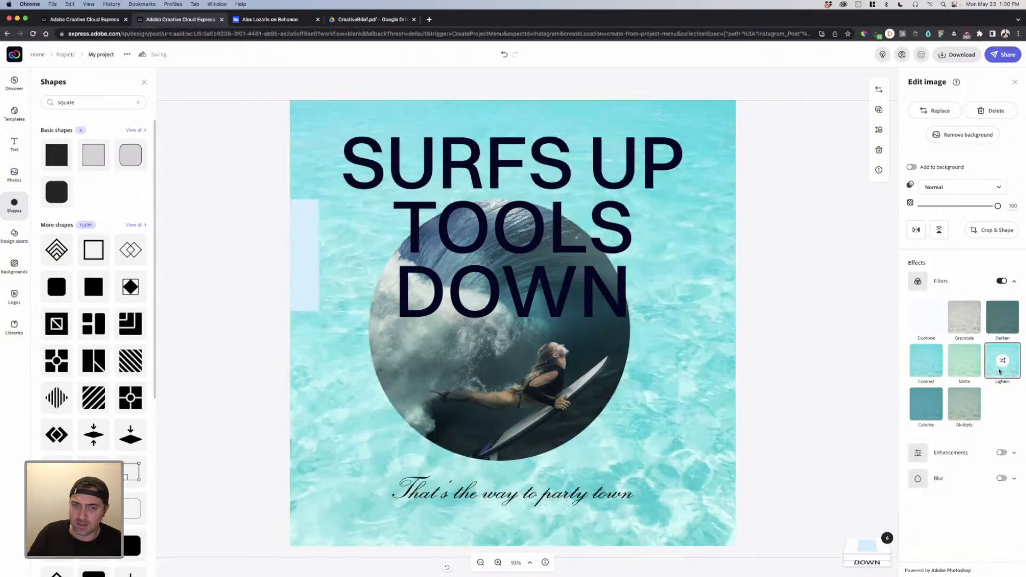
Step: Try the light-blue square over the start of the title, testing 48% opacity with Multiply and Screen blending before restoring Normal and 100%
click(315, 292)
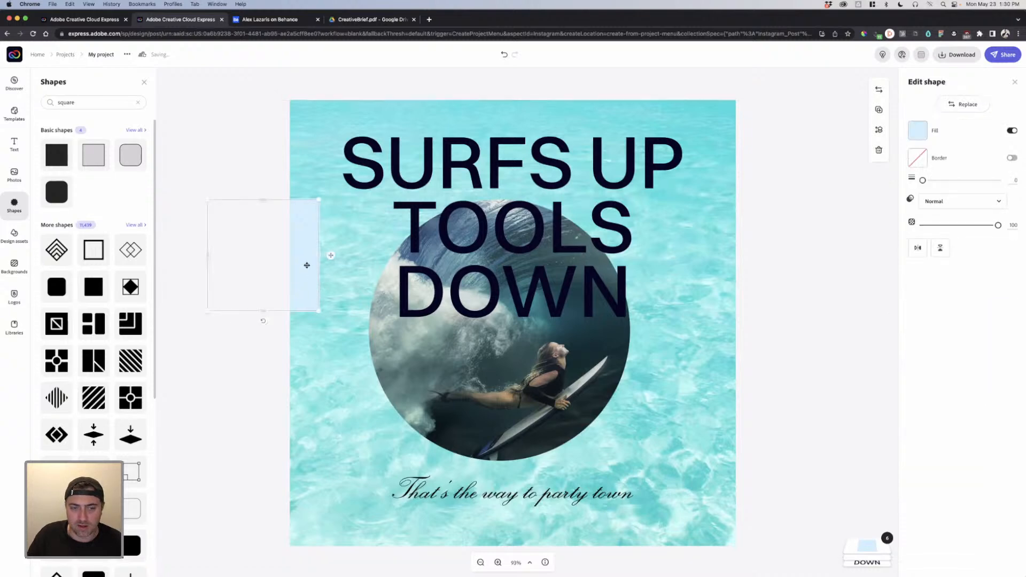
drag(316, 265, 398, 155)
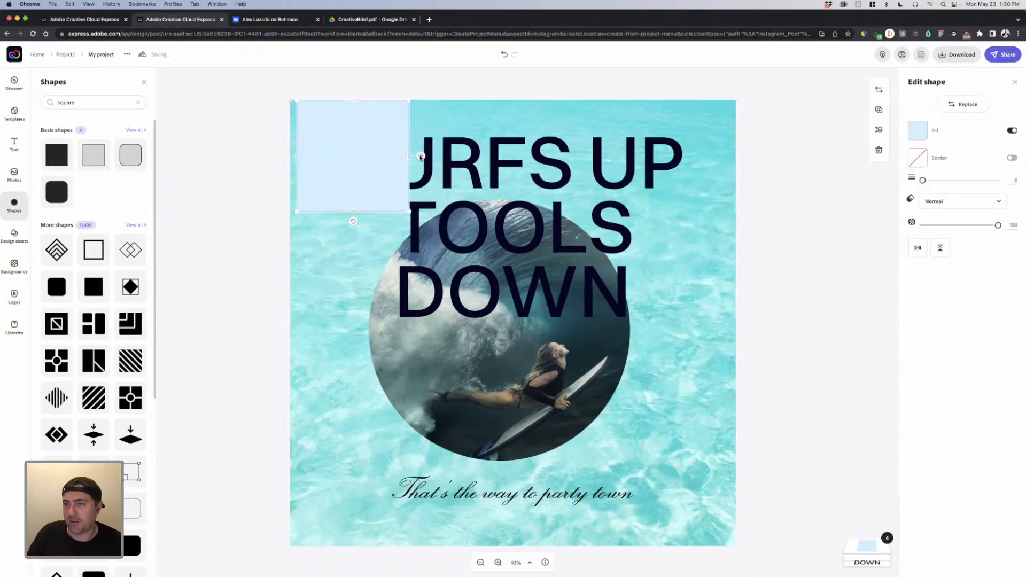
drag(997, 225, 957, 225)
click(957, 202)
click(949, 233)
click(974, 202)
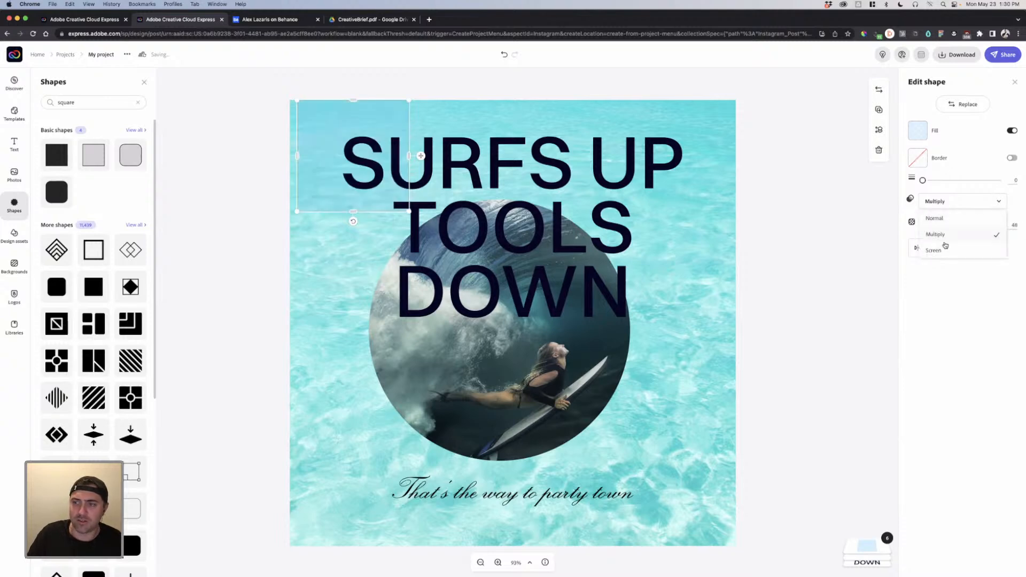
click(941, 256)
click(960, 203)
click(947, 218)
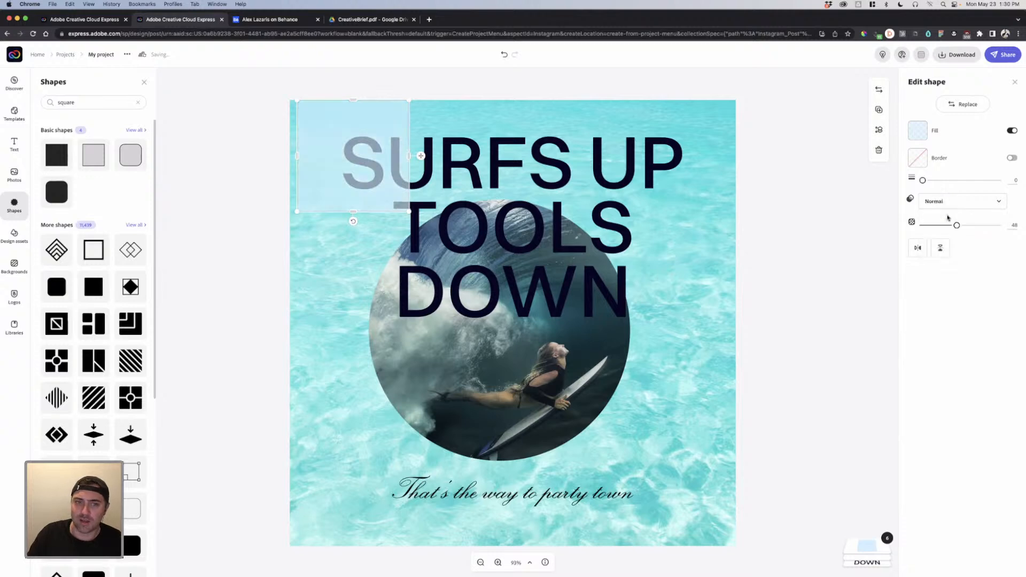
drag(956, 225, 1007, 232)
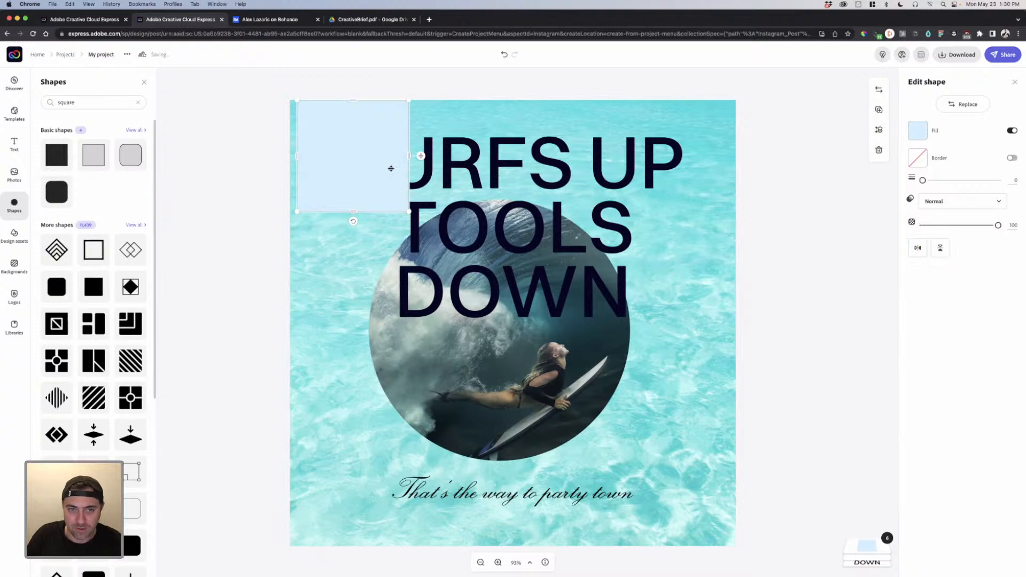
Step: Delete the light-blue square from the design
drag(401, 188, 408, 201)
key(Delete)
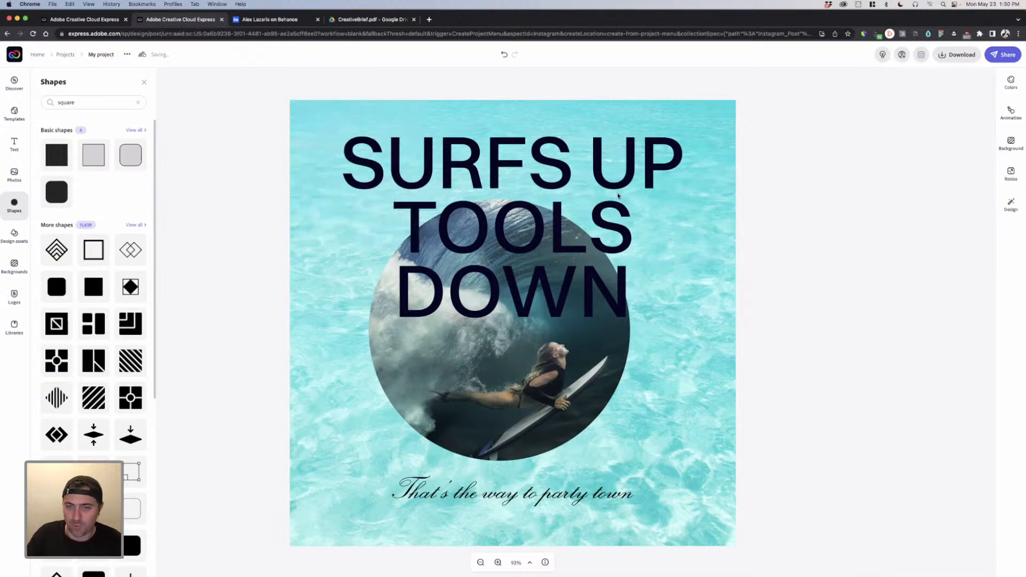
Step: Change the layout of the "SURFS UP TOOLS DOWN" title to circular text
click(618, 194)
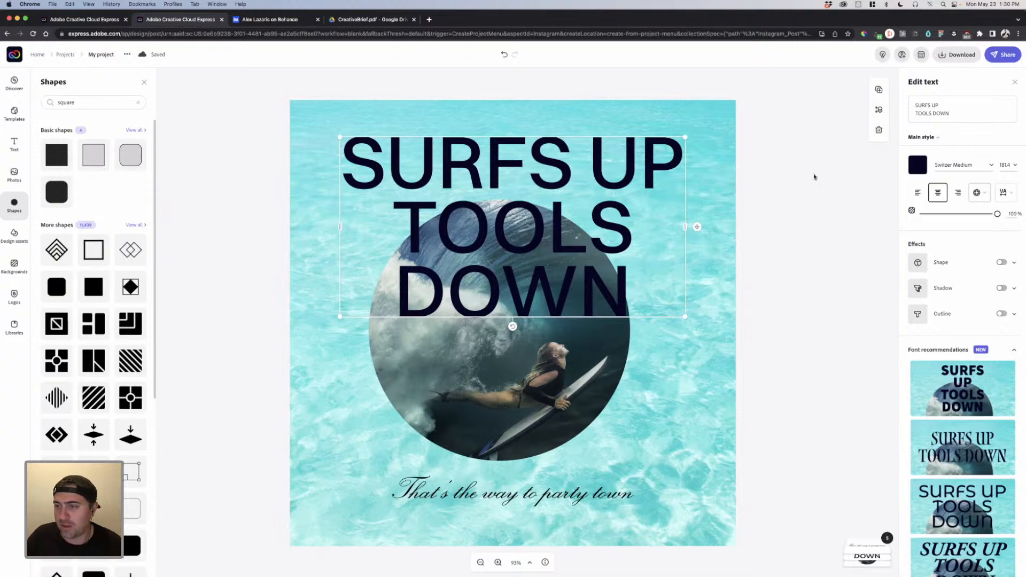
click(979, 192)
click(947, 234)
click(748, 220)
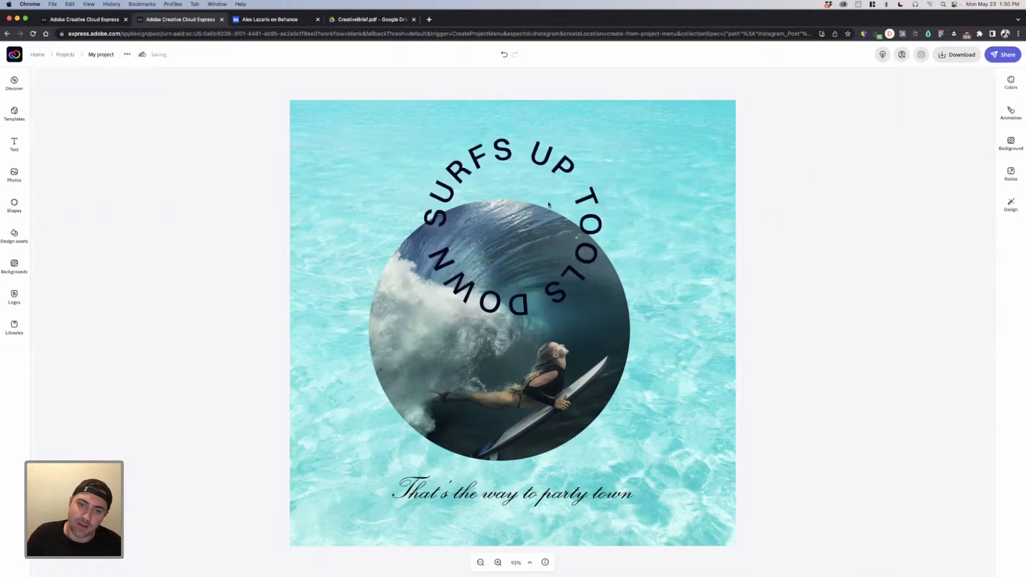
Step: Enlarge the circular title to a font size of about 134 and centre it around the round surfer photo
click(580, 191)
drag(606, 318, 738, 417)
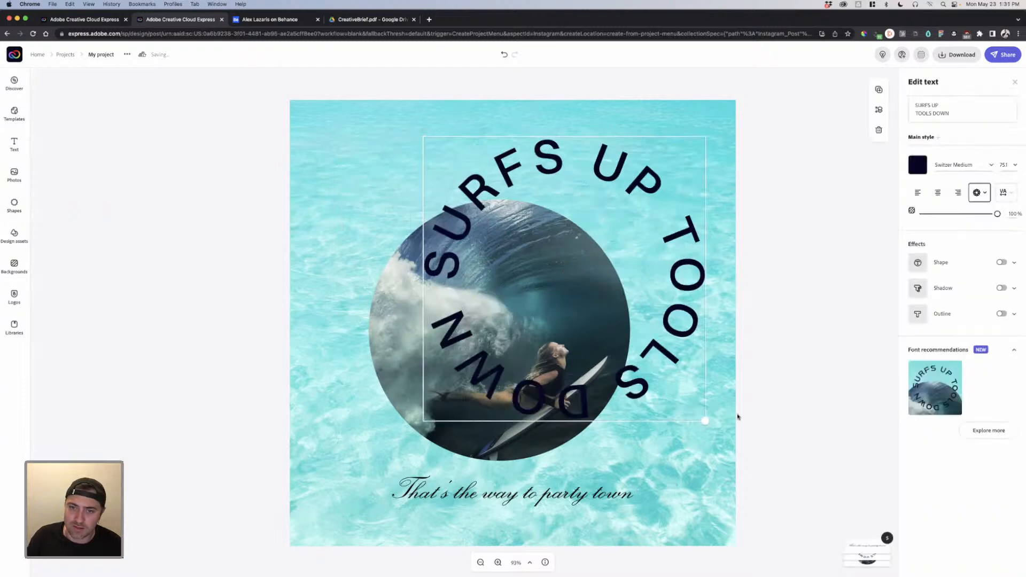
drag(708, 324, 632, 383)
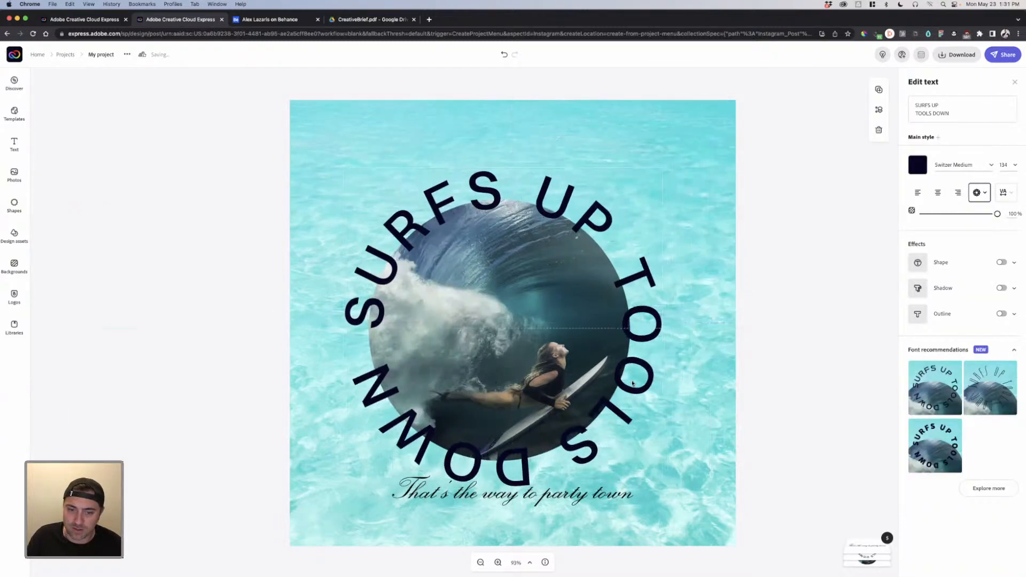
click(797, 311)
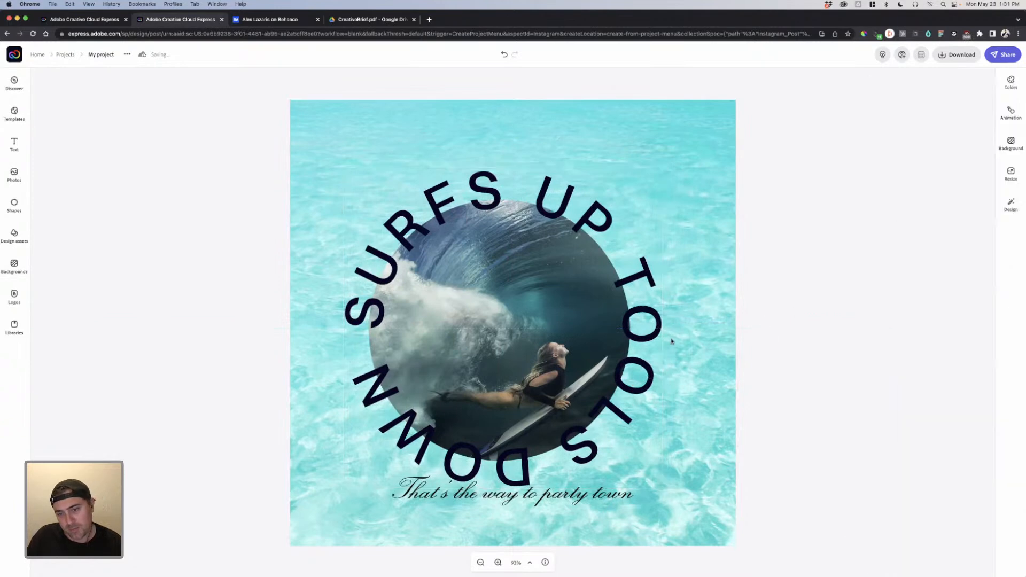
Step: Recolour the circular title with the cream #FFF2DB from the Summer Camp 22 palette
click(643, 324)
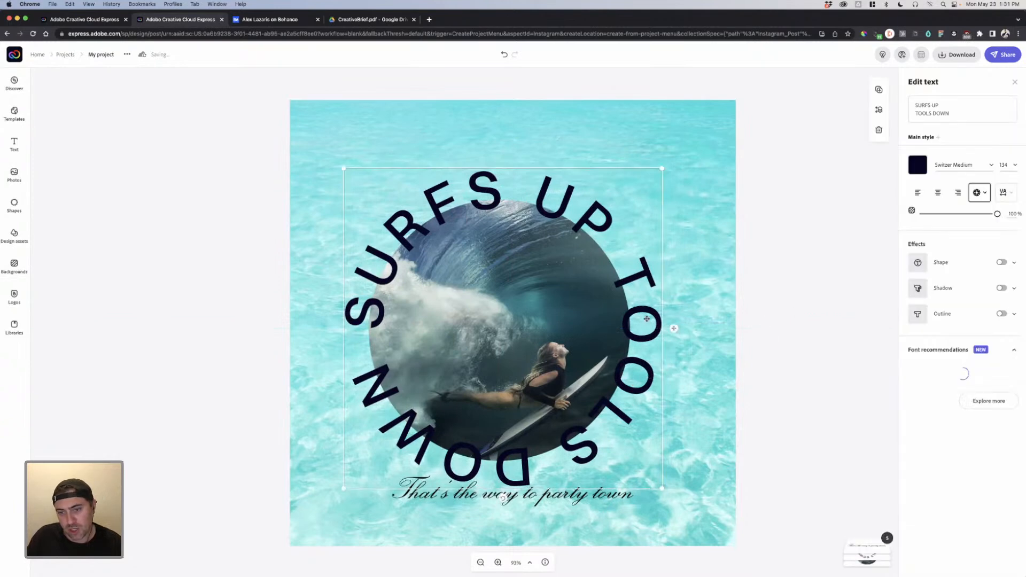
click(917, 165)
click(956, 207)
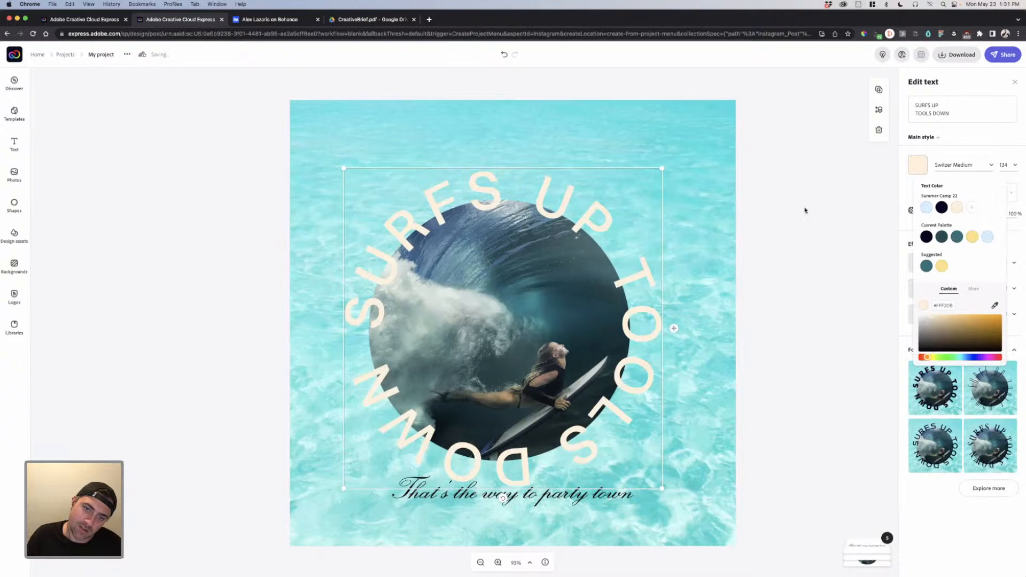
click(800, 208)
click(785, 201)
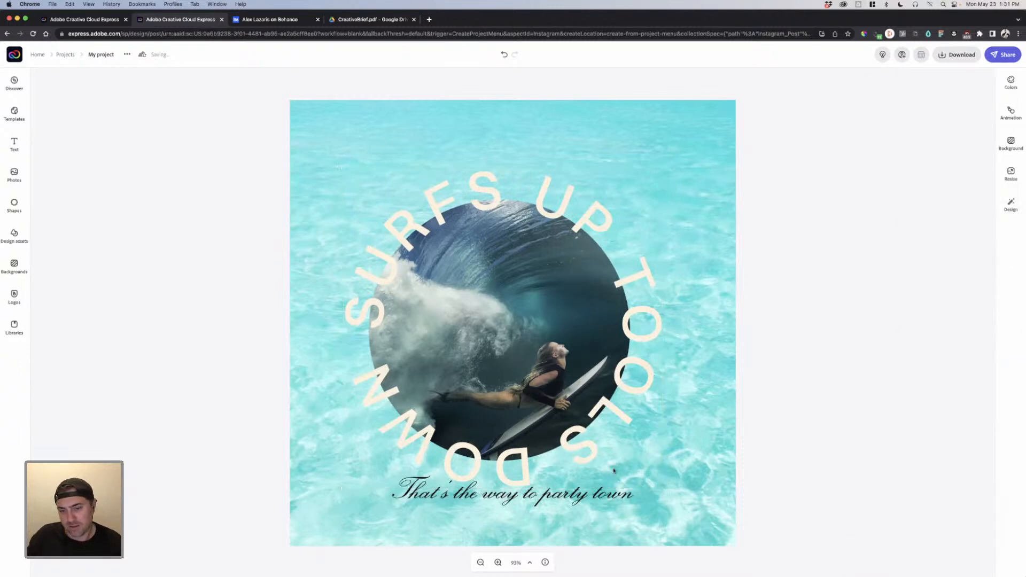
Step: Move the "That's the way to party town" tagline down, clear of the circular title
drag(592, 502, 574, 517)
click(724, 292)
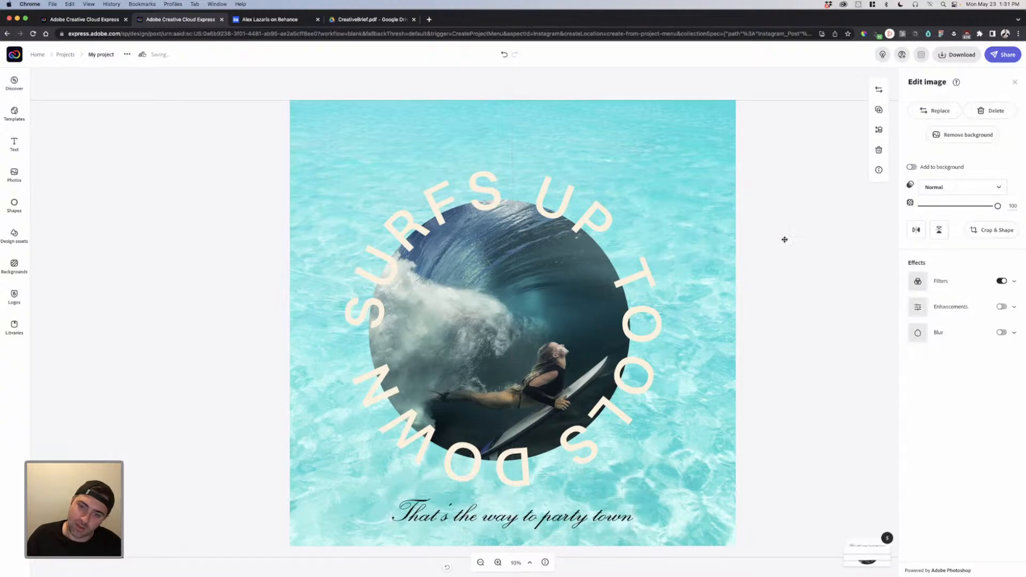
Step: Set the circular title's letter spacing to 3 and recolour it with the light blue from the Summer Camp 22 palette
click(639, 283)
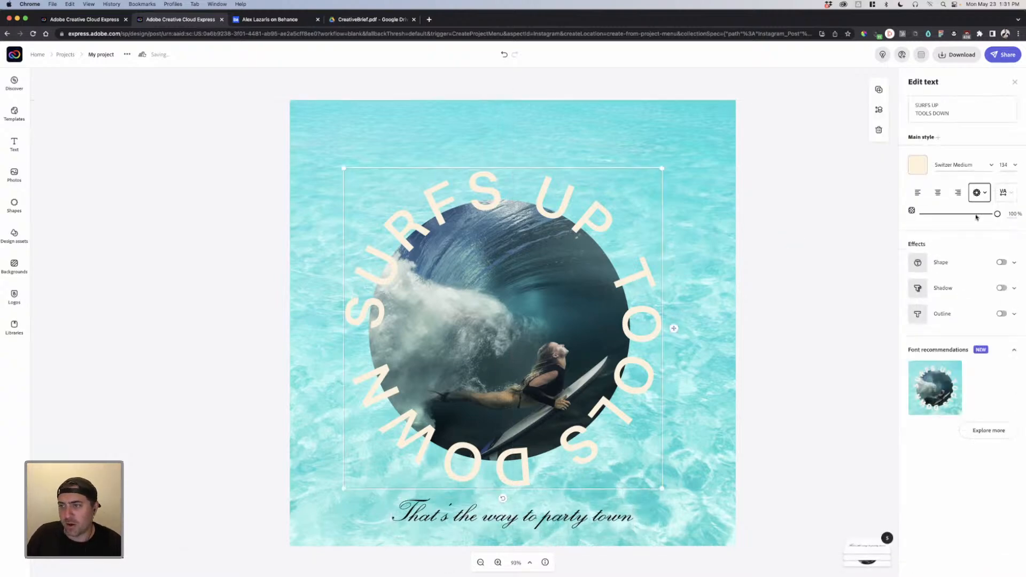
click(1005, 192)
mouse_move(928, 225)
mouse_down()
mouse_move(977, 225)
mouse_move(919, 225)
mouse_up()
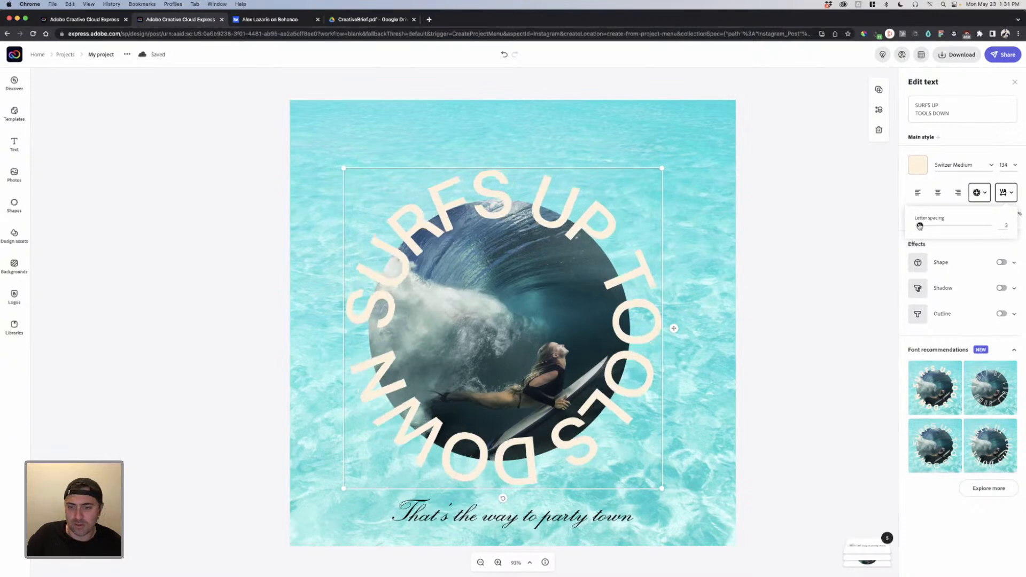
click(815, 241)
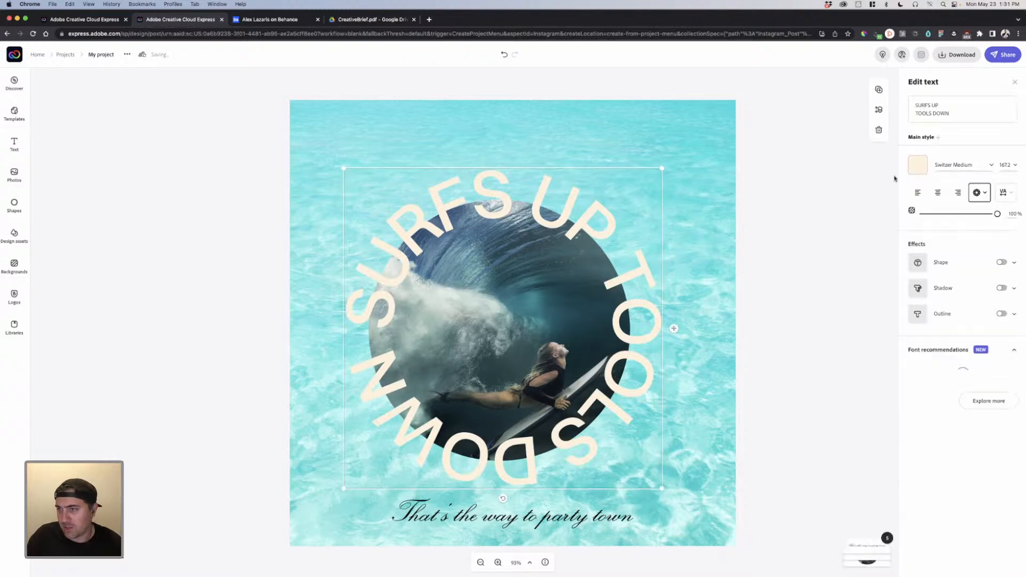
click(917, 164)
click(927, 208)
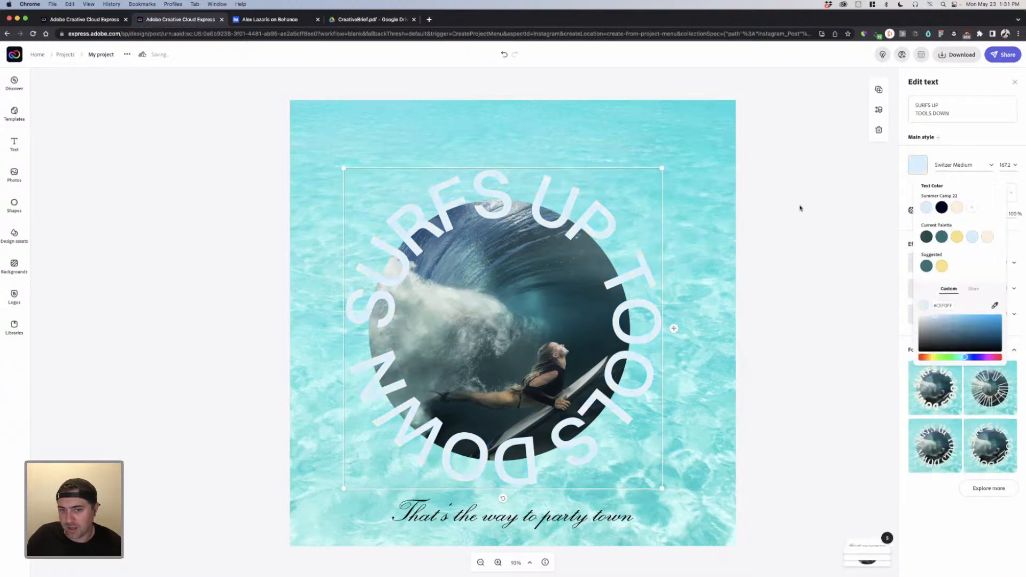
click(739, 207)
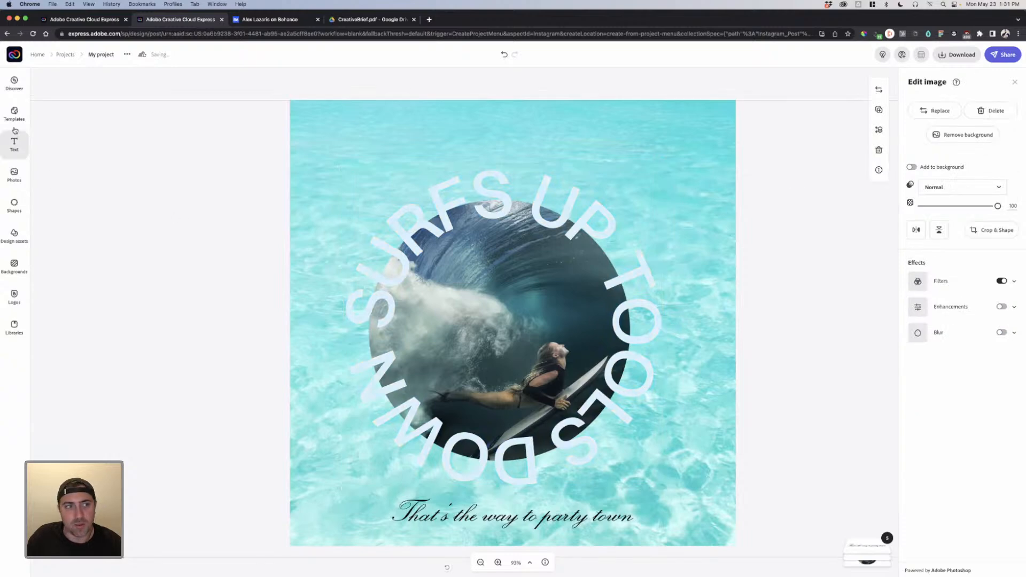
Step: Add a basic square filled with the dark navy brand colour and enlarge it to cover nearly the whole canvas
click(14, 206)
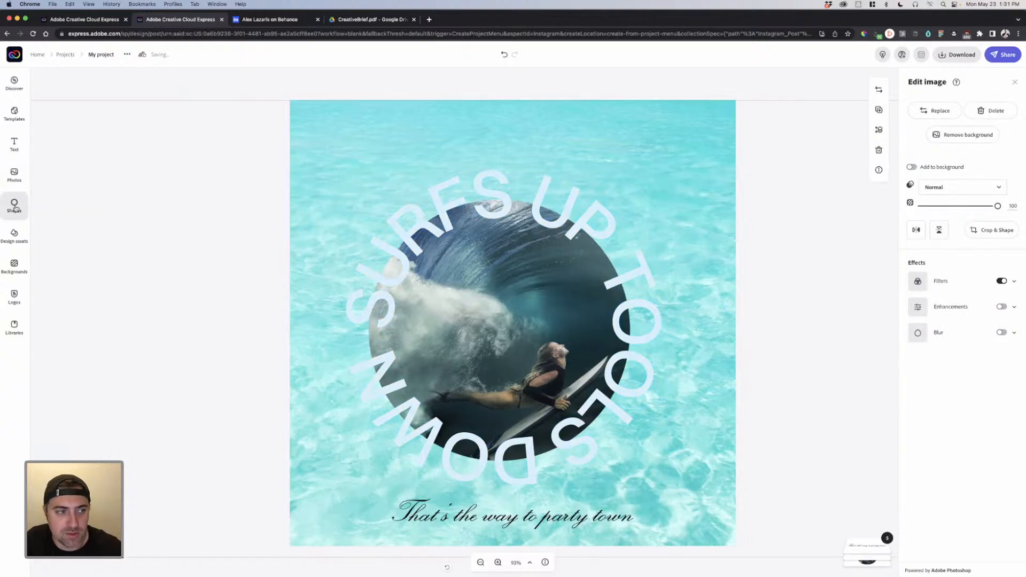
click(56, 155)
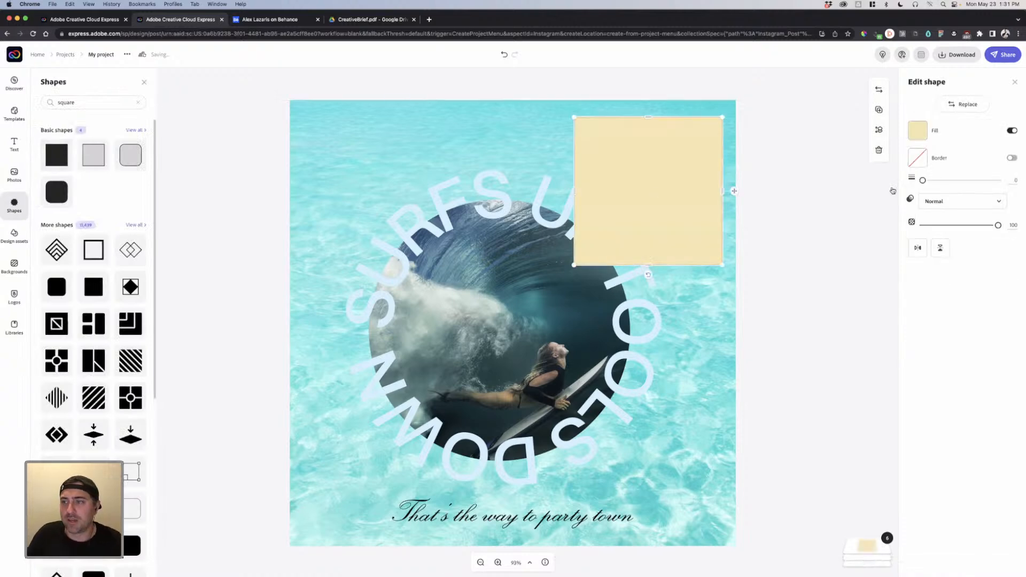
click(917, 131)
click(941, 173)
drag(665, 180, 360, 162)
drag(437, 247, 739, 542)
Step: Move the navy square's layer behind the surfer photo and the text, just above the water image
mouse_move(866, 544)
drag(869, 515, 875, 465)
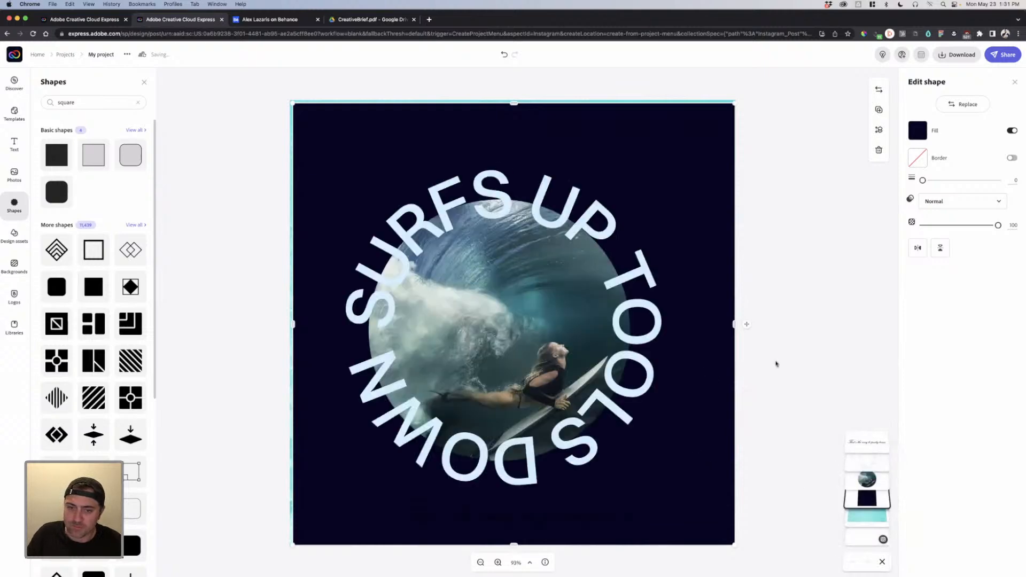
click(776, 363)
Step: Align the navy square with the canvas's upper-left corner and enlarge it slightly to cover the water image completely
click(521, 512)
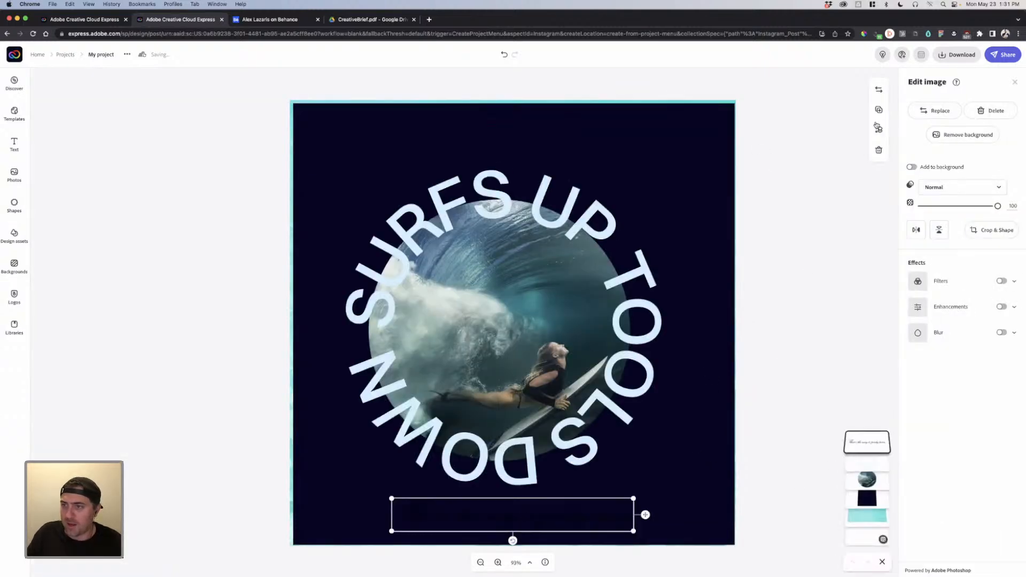
click(660, 192)
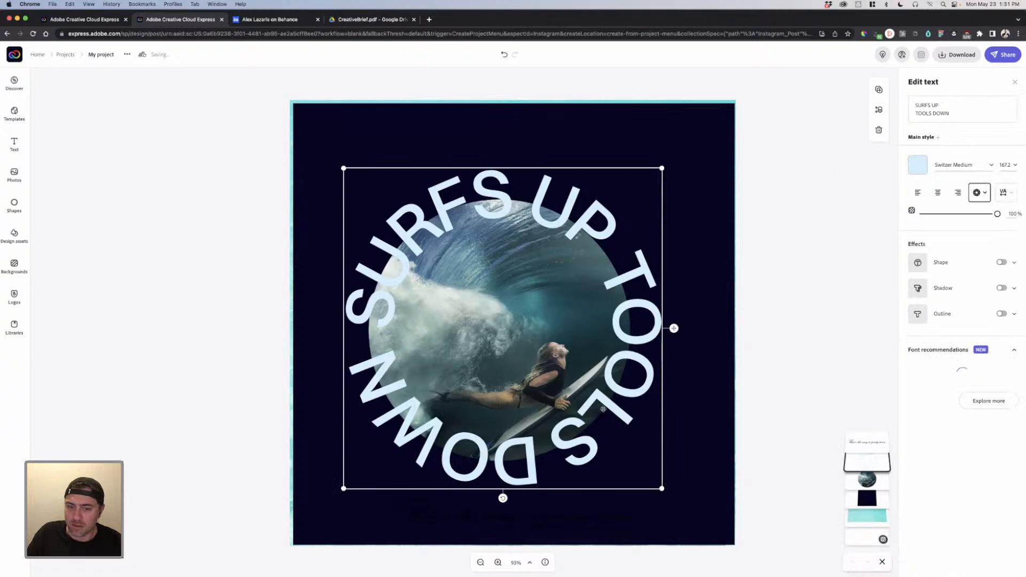
click(719, 160)
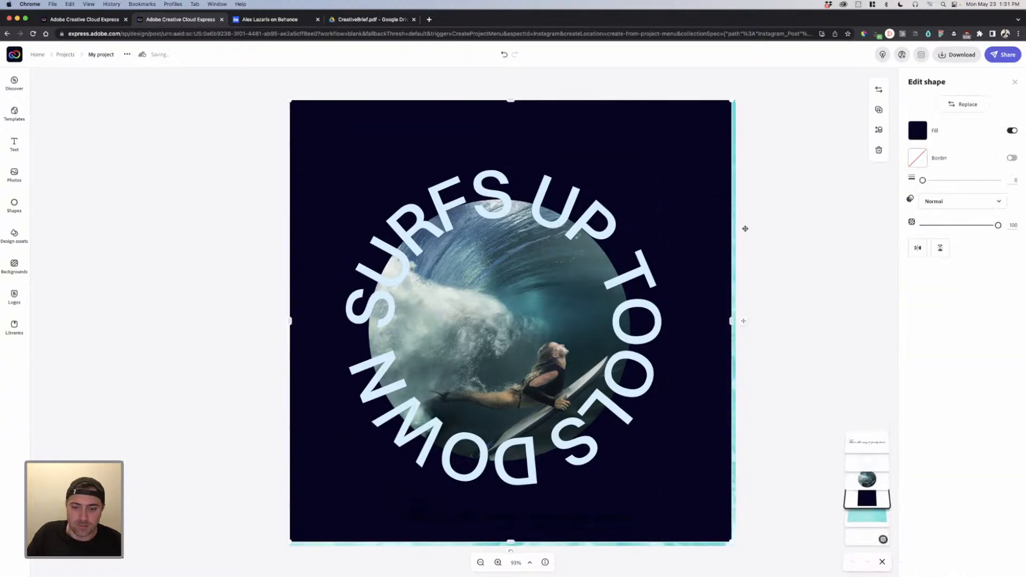
drag(727, 547, 737, 549)
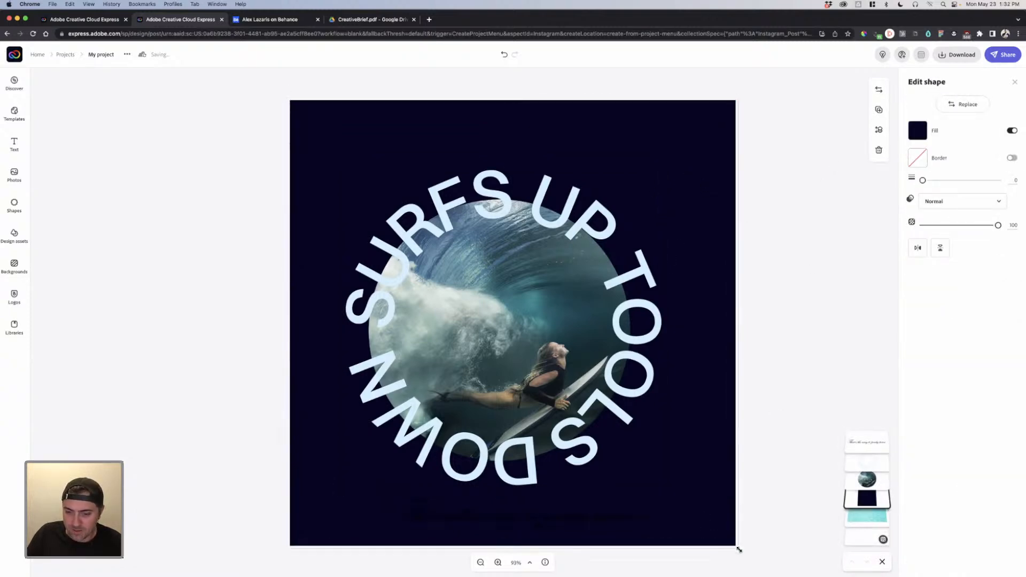
Step: Switch to Illustrator and copy the "That's the way to party town" script line into the SummerCamp Explorations document
click(582, 523)
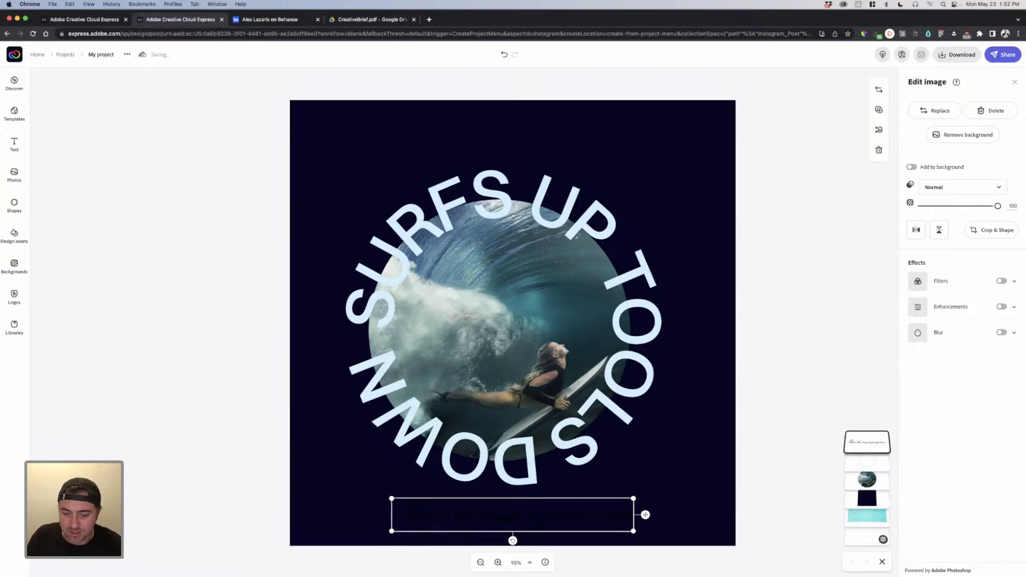
click(492, 569)
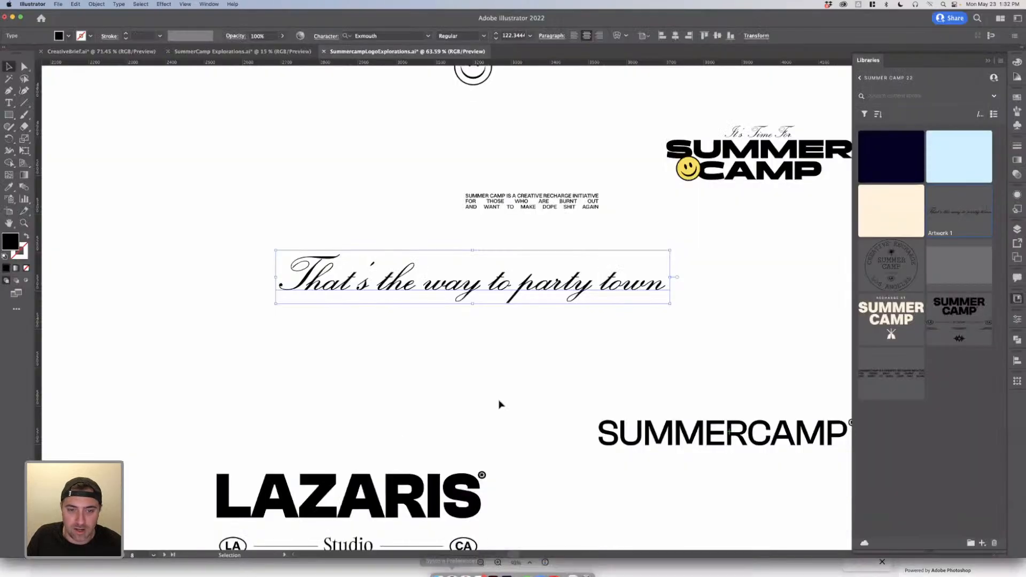
drag(422, 288, 422, 368)
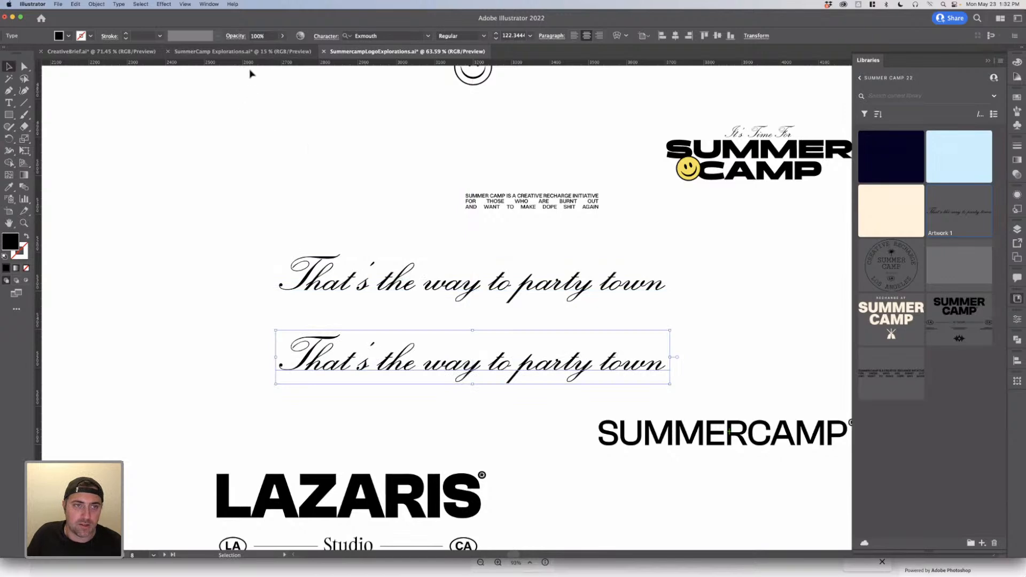
click(253, 52)
key(super+v)
drag(539, 311, 570, 397)
Step: Recolour the pasted script line with the light blue sampled from the brand swatch below it
click(611, 382)
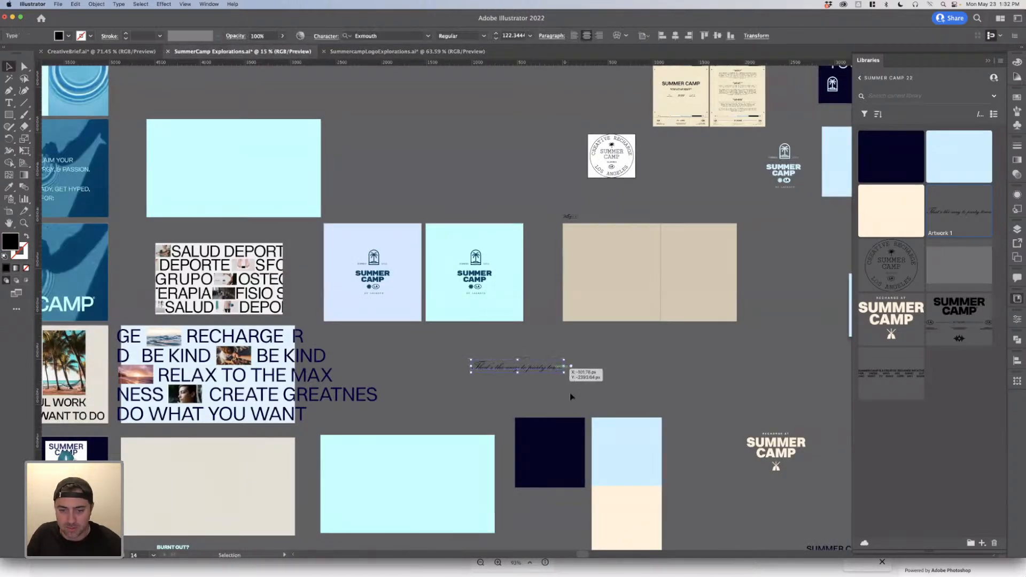
key(i)
click(597, 421)
key(v)
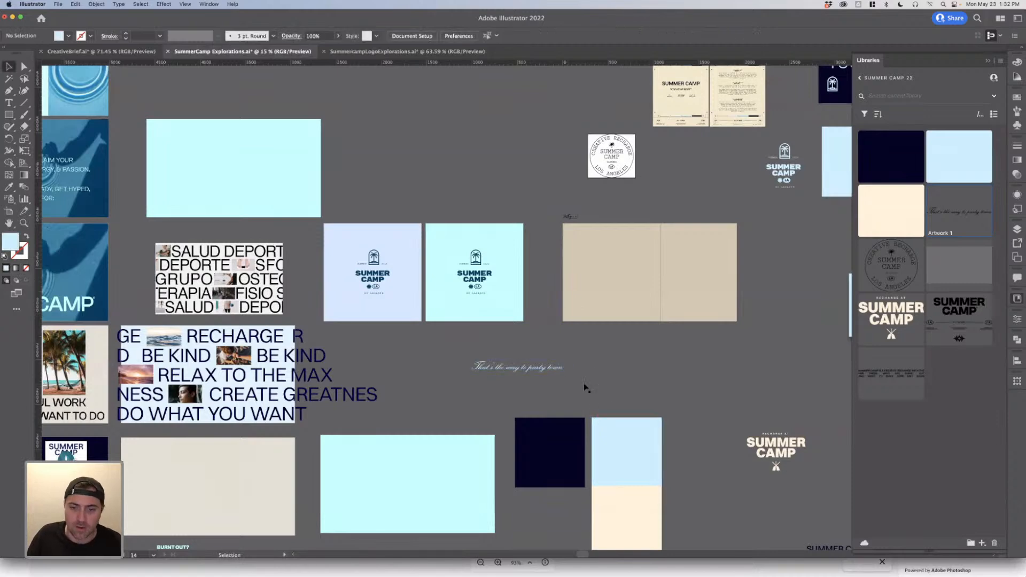
Step: Add the light blue script line to the Summer Camp 22 library as a graphic named Partytown2
click(982, 543)
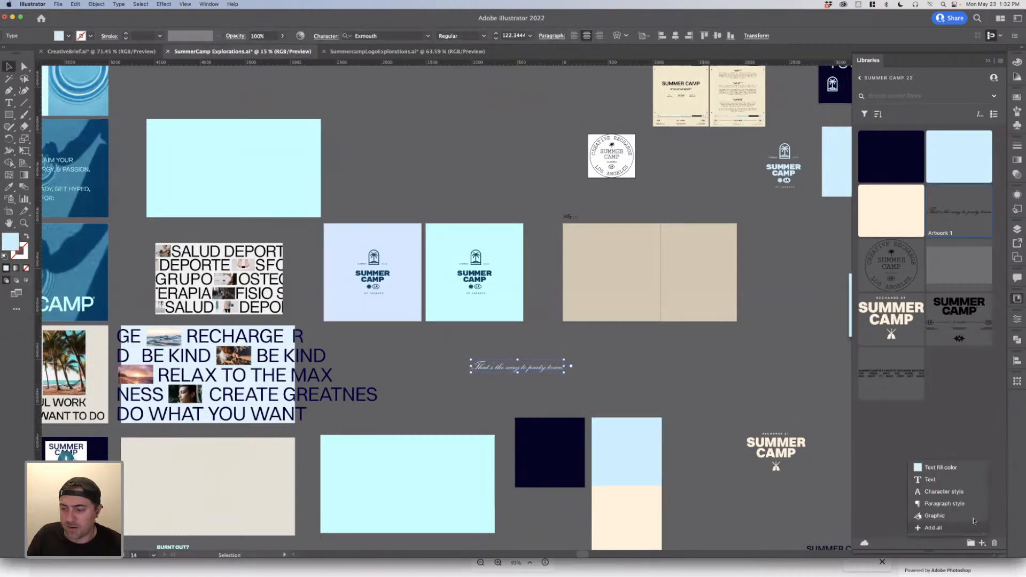
click(951, 518)
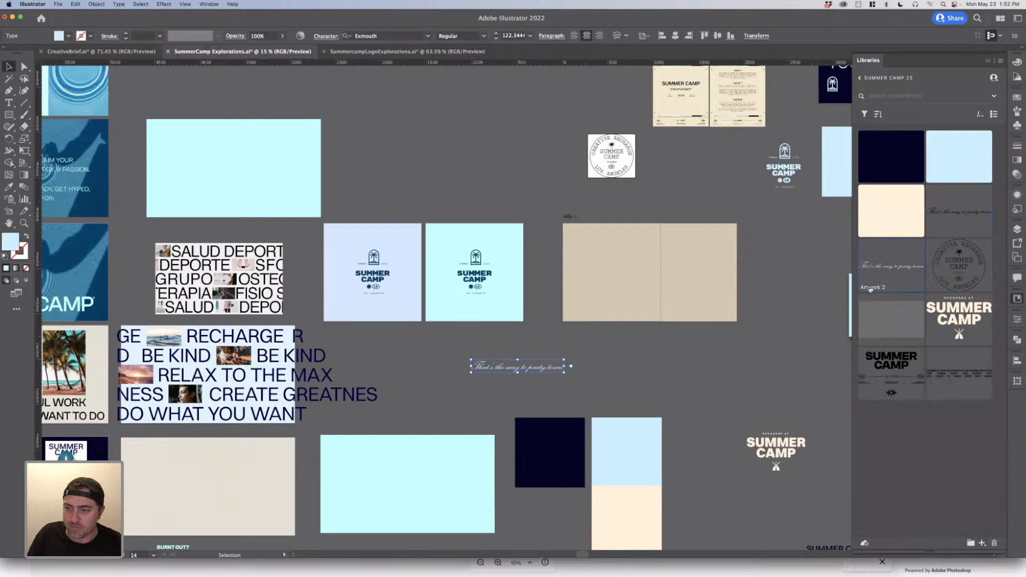
double_click(869, 287)
text(Par)
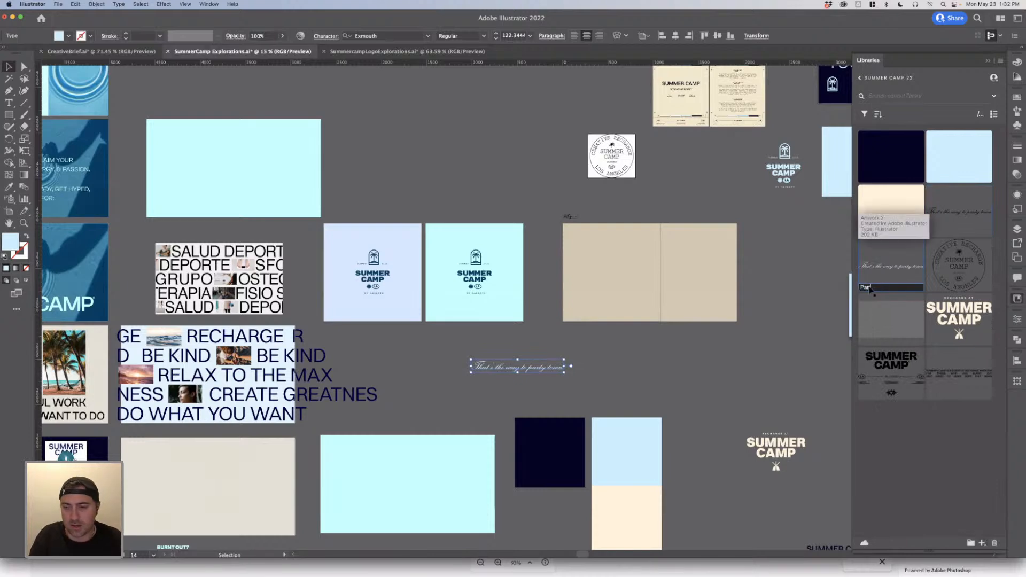
text(tytown2)
key(Return)
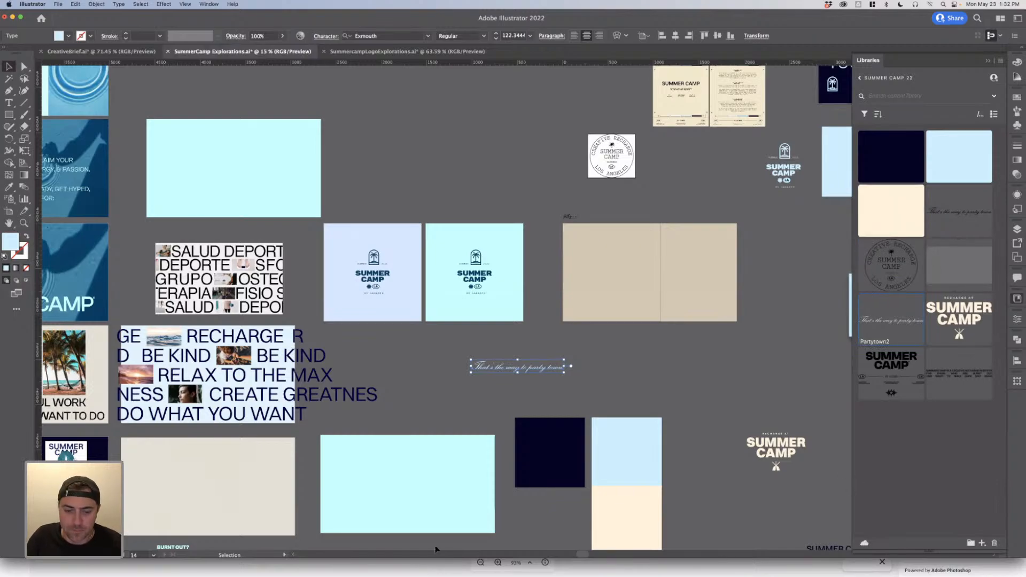
Step: Switch back to Creative Cloud Express, reload the project and open the Summer Camp 22 library
click(425, 570)
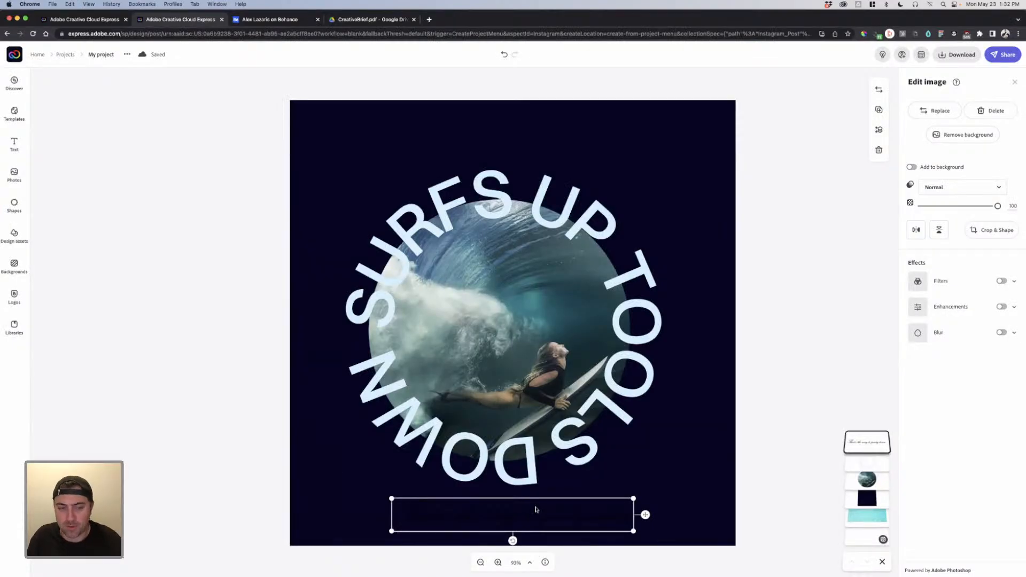
key(Escape)
click(14, 326)
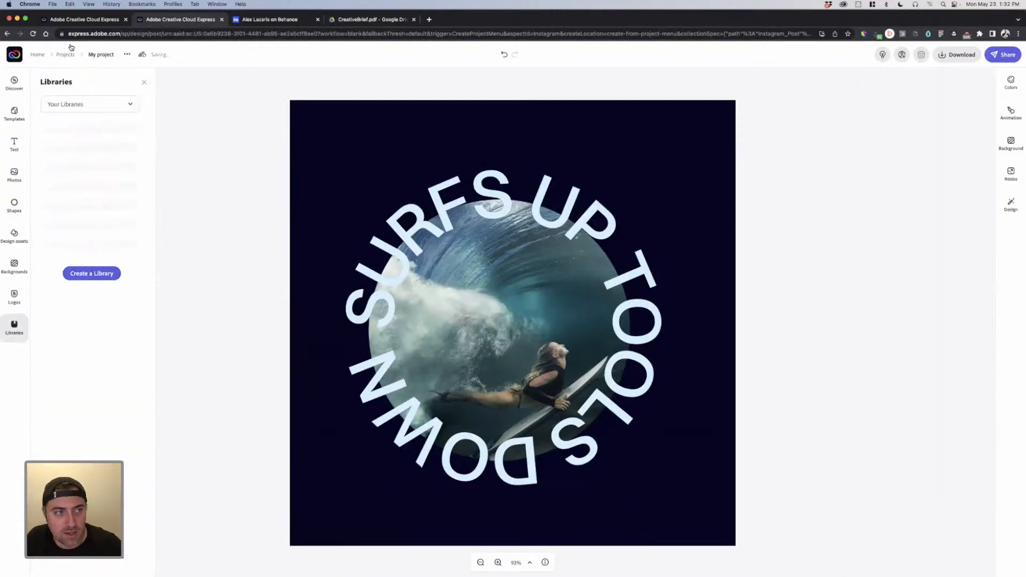
key(super+r)
click(548, 201)
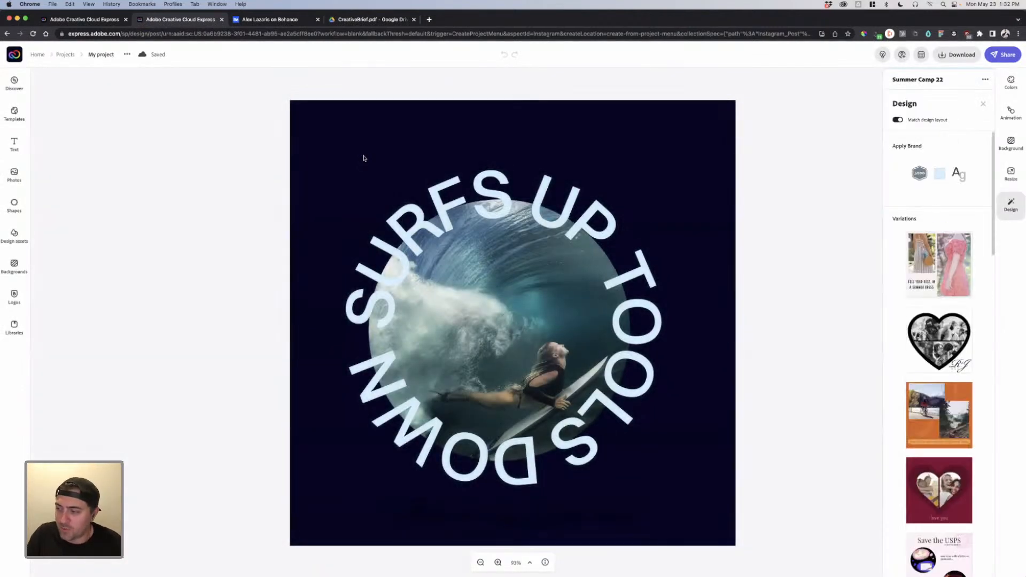
click(14, 327)
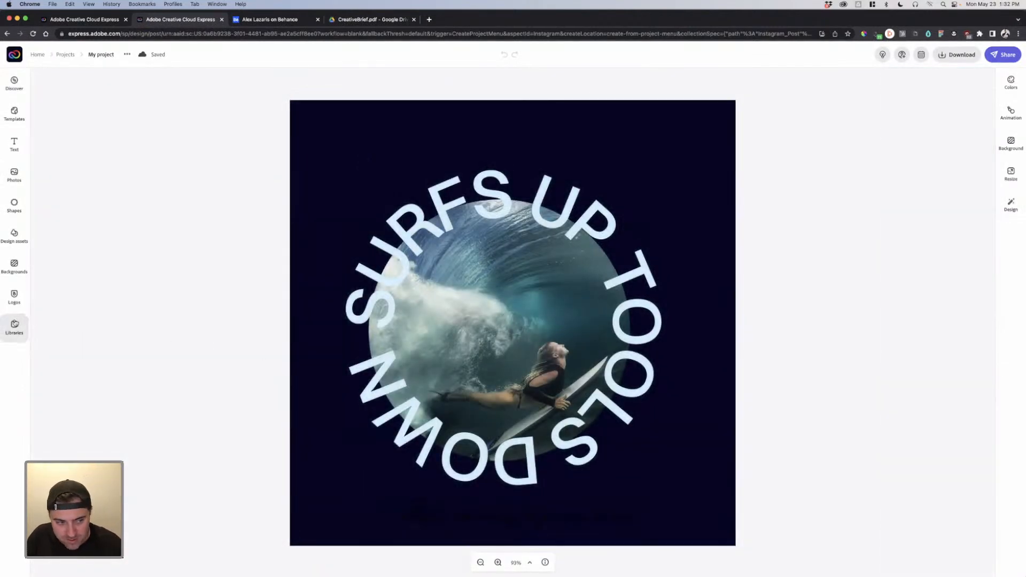
click(92, 136)
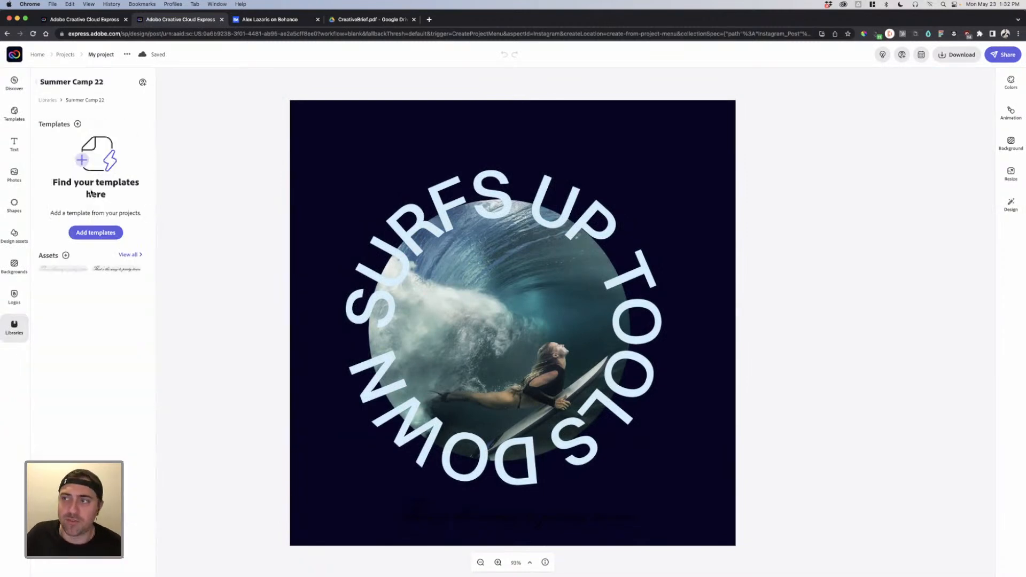
Step: Place the light blue "That's the way to party town" graphic on the canvas and shrink it to roughly half its width
click(73, 273)
click(555, 150)
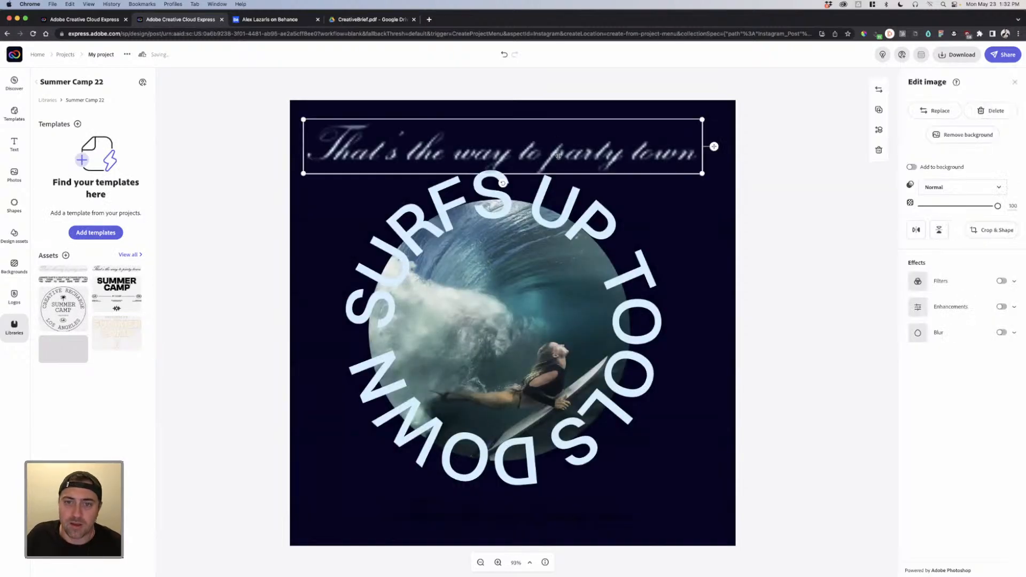
drag(556, 154, 568, 555)
drag(712, 487, 460, 521)
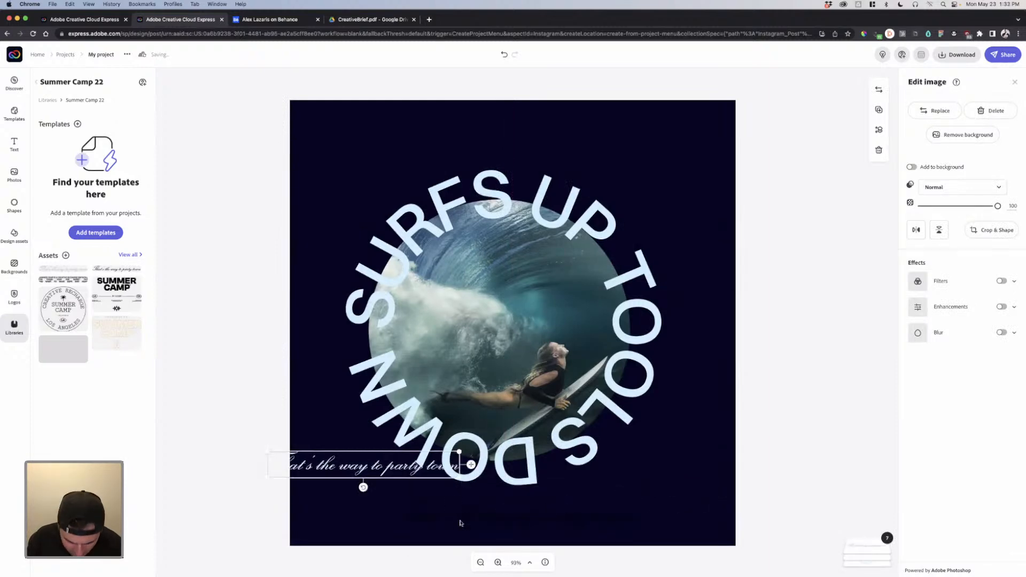
Step: Delete the old dark tagline and centre the light blue one in its place beneath the circular title
click(461, 521)
key(Delete)
drag(398, 474, 542, 513)
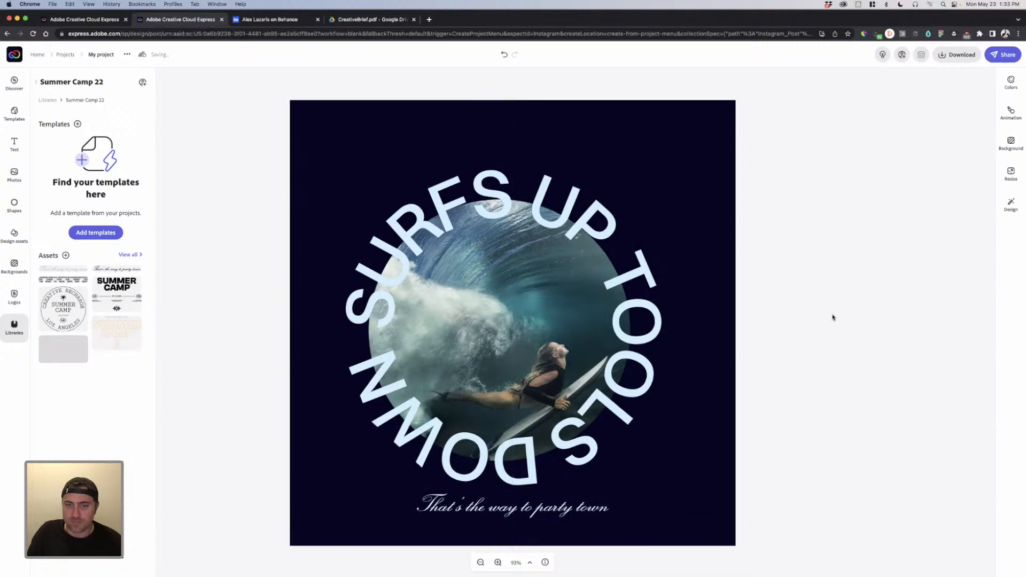
click(832, 317)
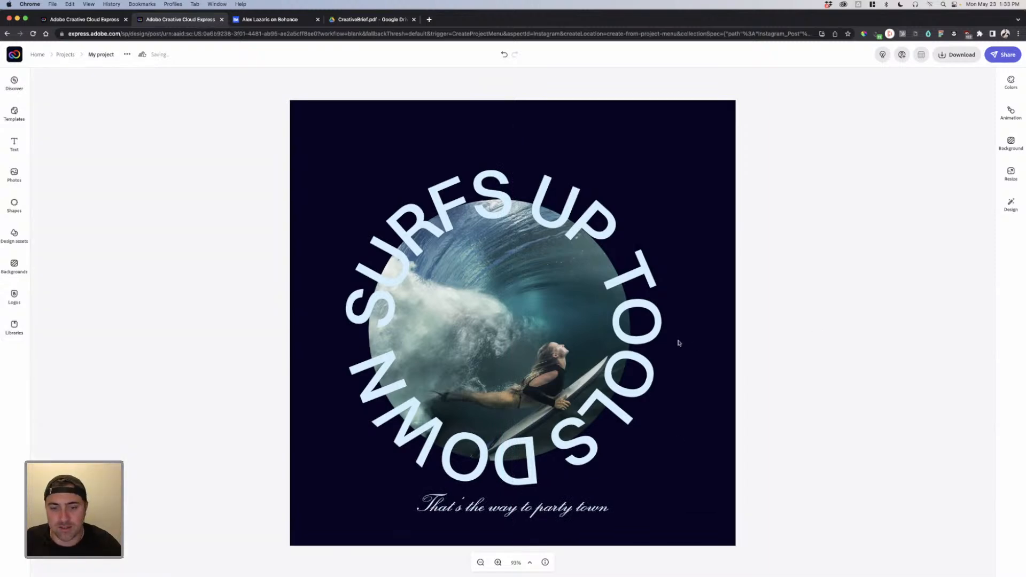
Step: Shrink the circular title slightly to a font size of 166 and centre it horizontally on the canvas
click(562, 289)
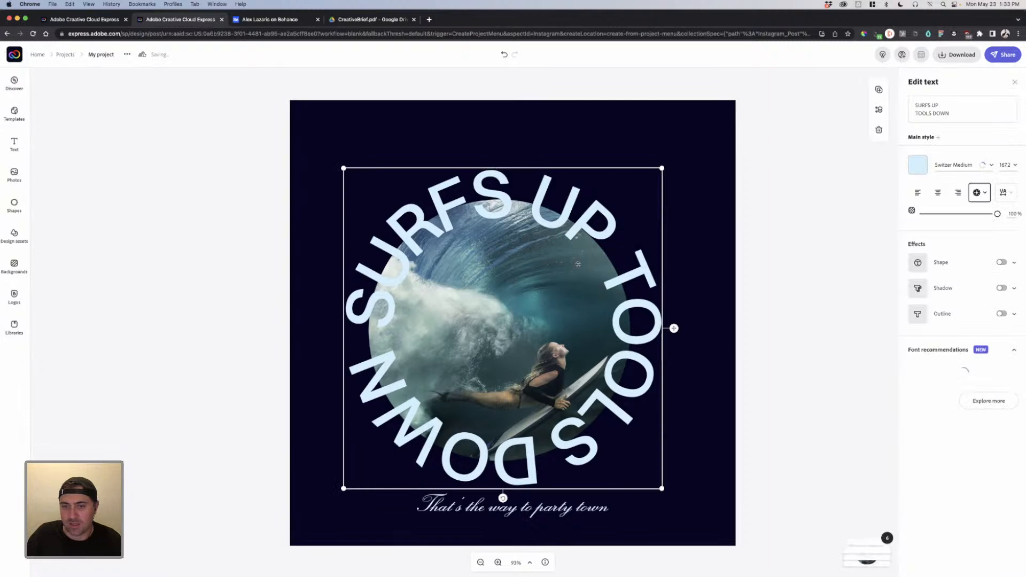
mouse_move(662, 167)
mouse_down()
mouse_move(685, 150)
mouse_move(659, 172)
mouse_up()
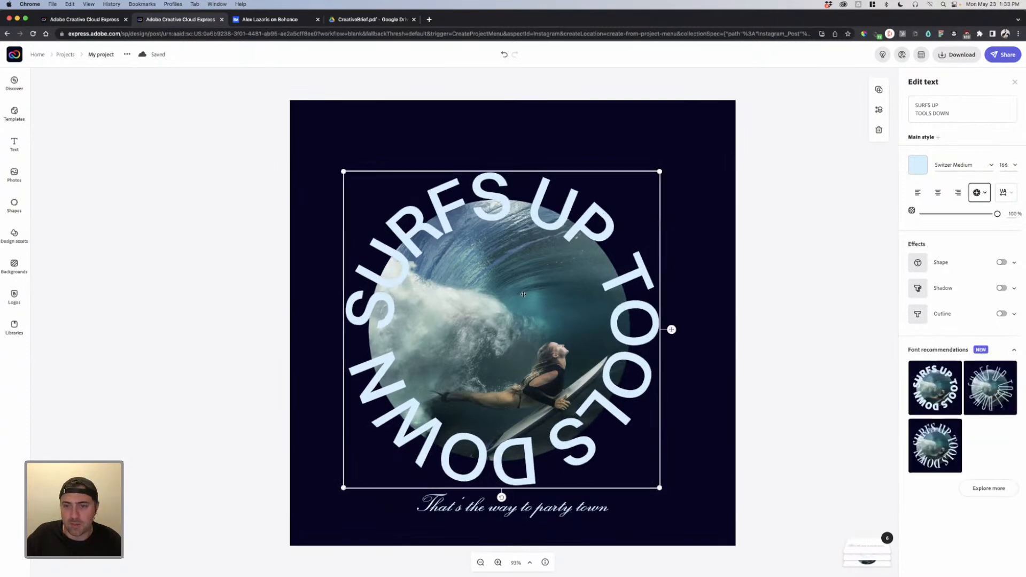
drag(584, 232, 597, 225)
click(779, 228)
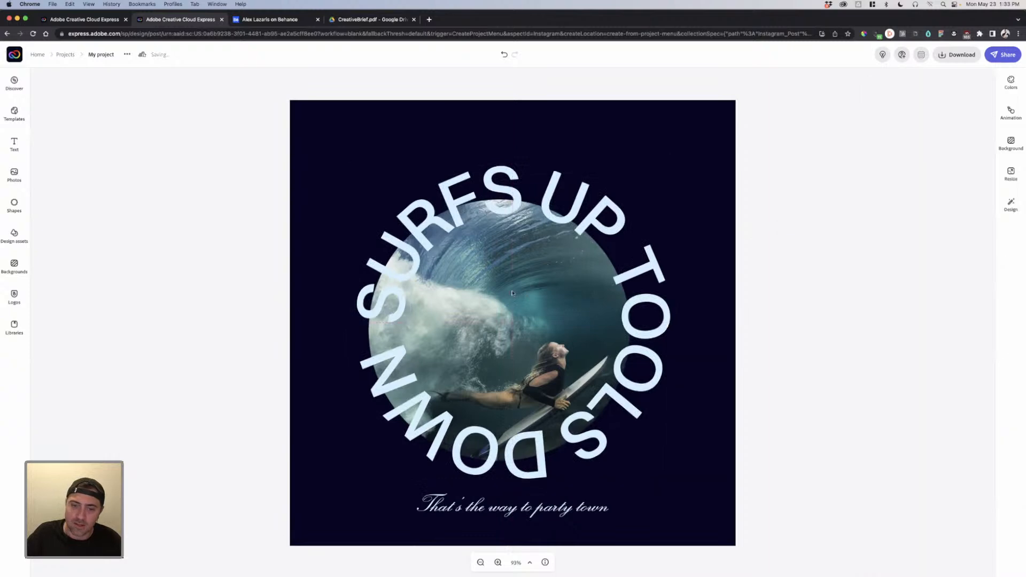
Step: Move the circular title aside to the right and centre the round surfer photo on the canvas
click(512, 293)
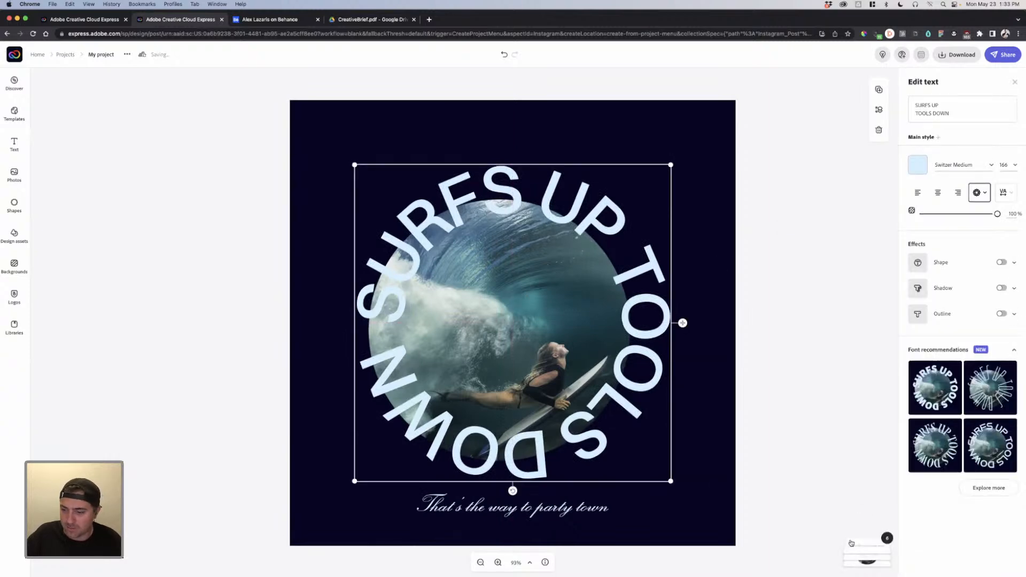
mouse_move(861, 561)
click(867, 480)
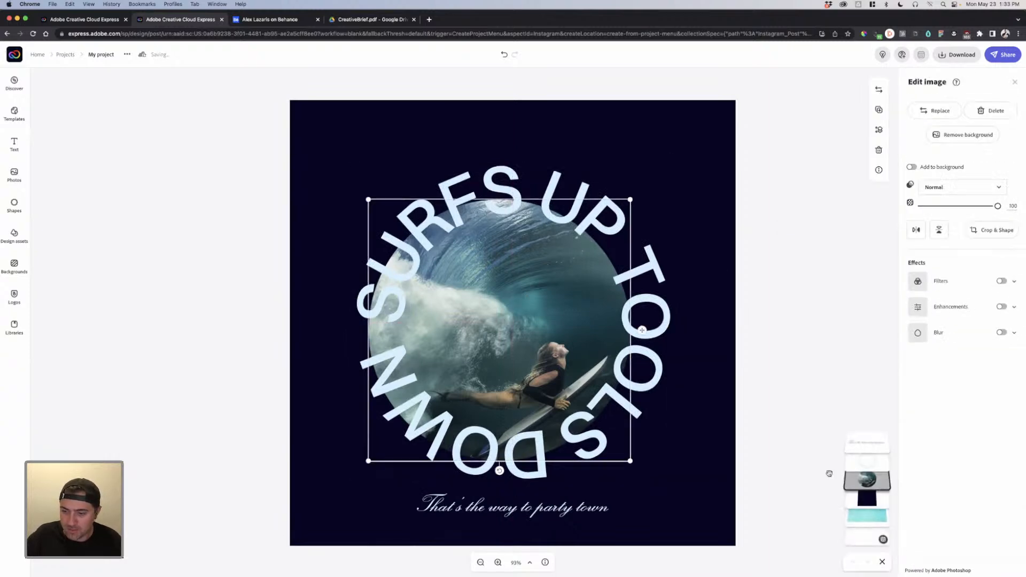
drag(497, 323, 510, 323)
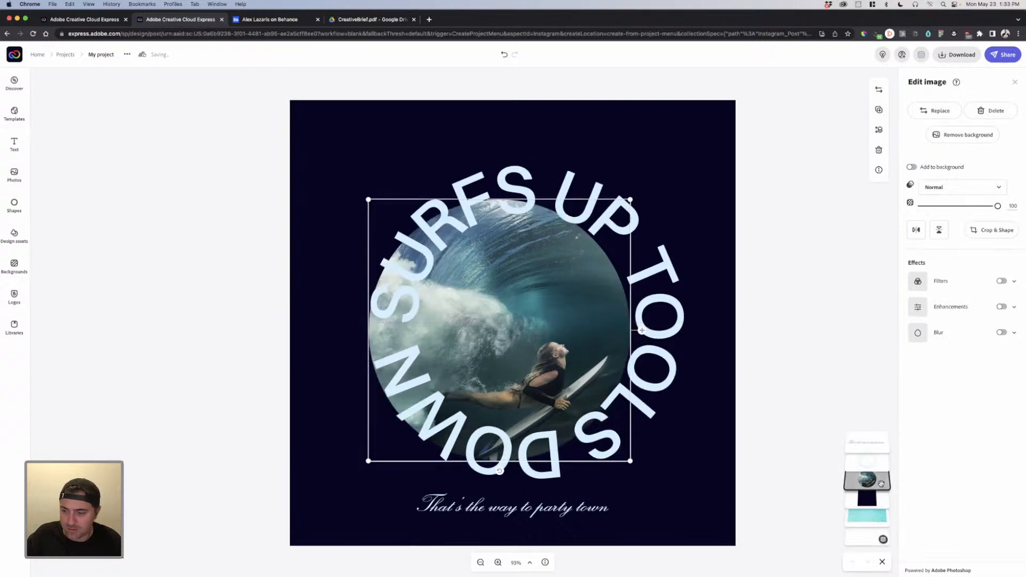
click(668, 381)
drag(703, 373, 883, 315)
click(436, 351)
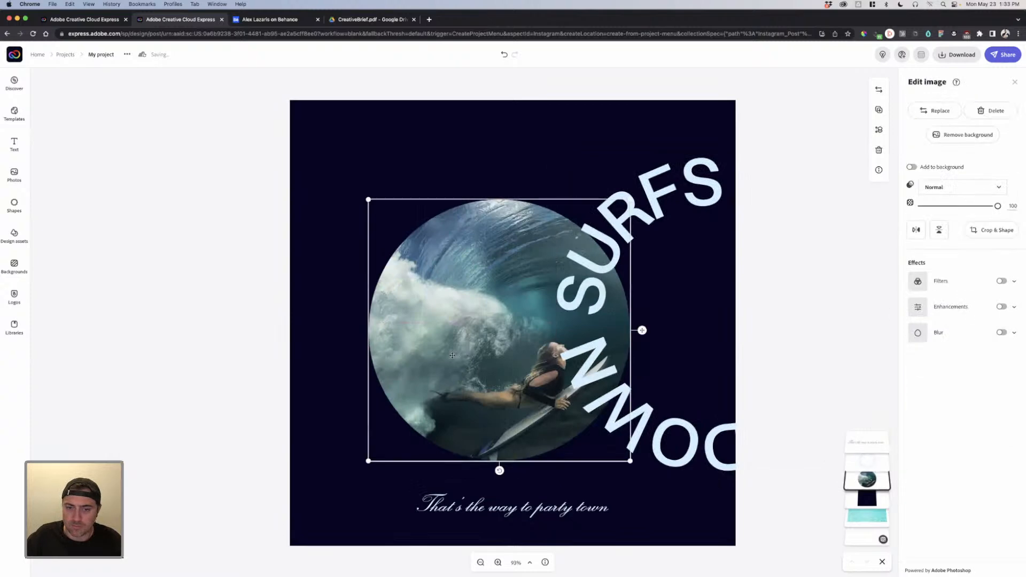
drag(426, 353, 461, 352)
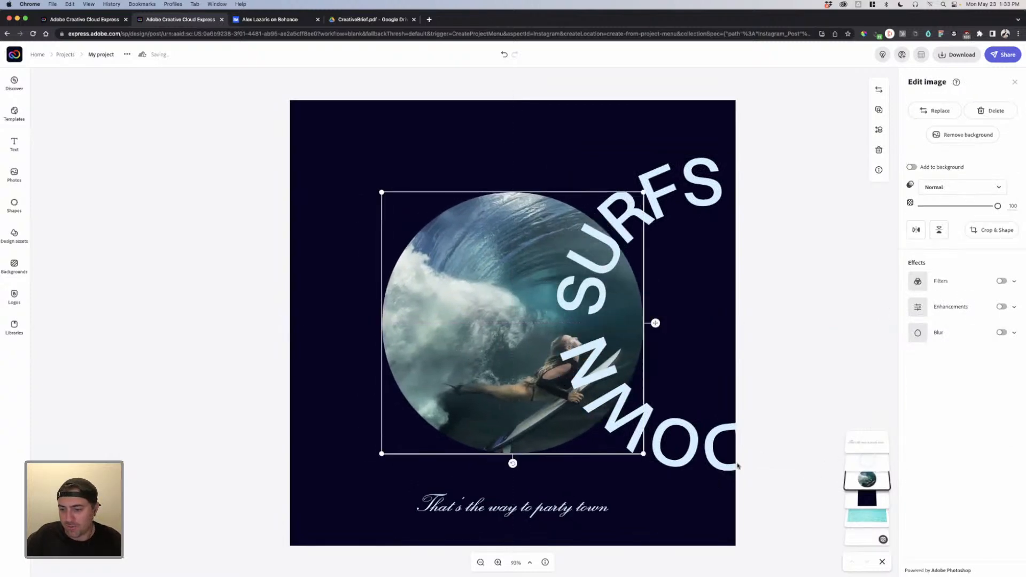
Step: Shrink the circular title to a font size of 123.2 and bring it back fully inside the canvas
click(717, 461)
drag(555, 156, 659, 231)
drag(688, 283, 537, 254)
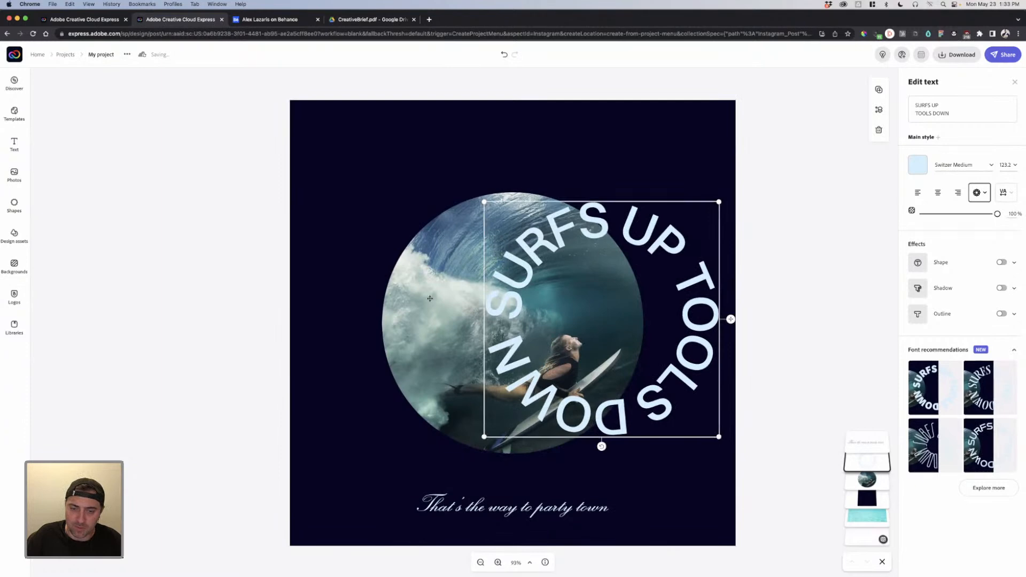
Step: Try to shift the surfer photo and circular title together to the left, and undo the move
click(726, 287)
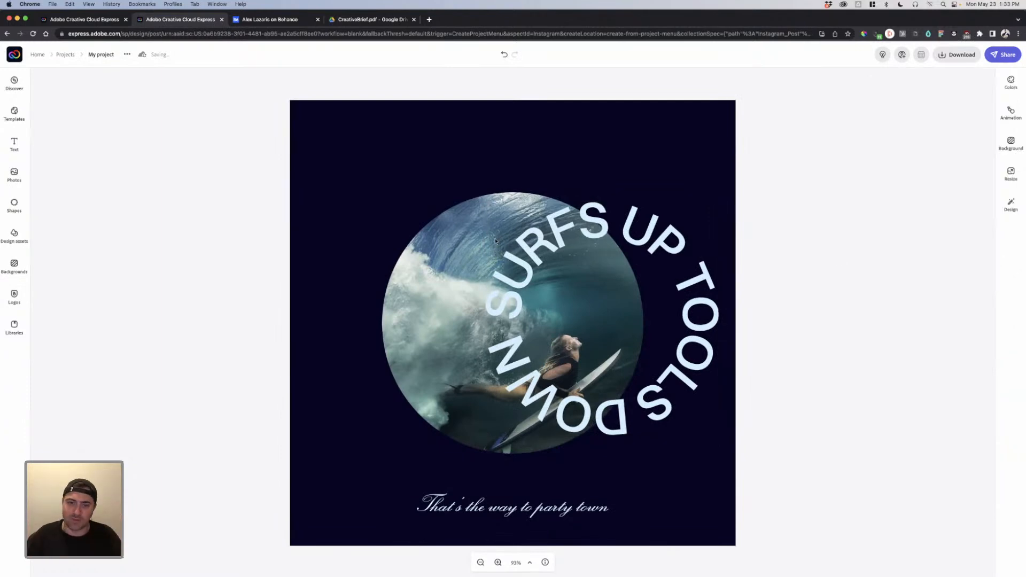
click(450, 260)
shift+click(598, 235)
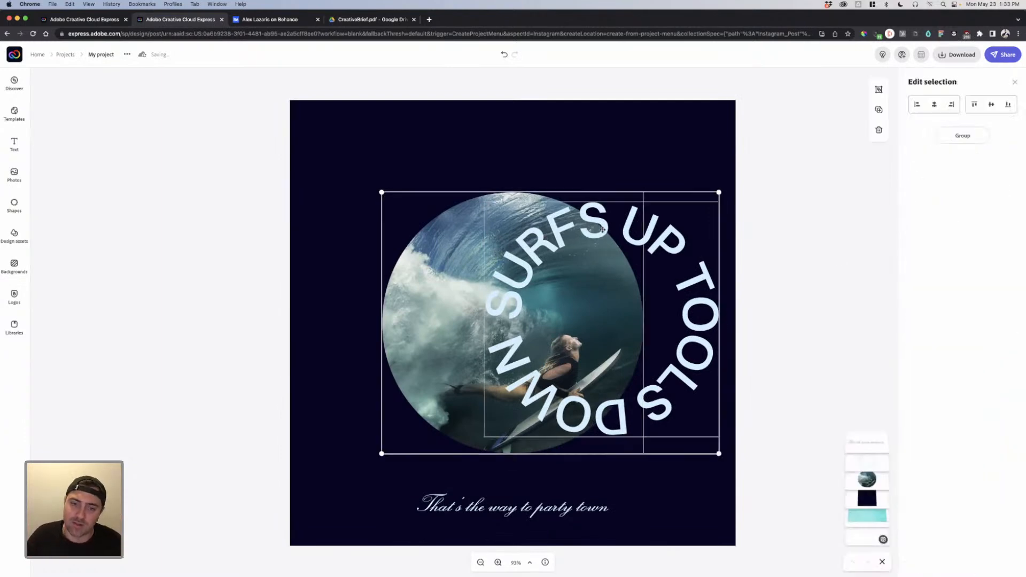
drag(602, 230, 551, 231)
click(679, 215)
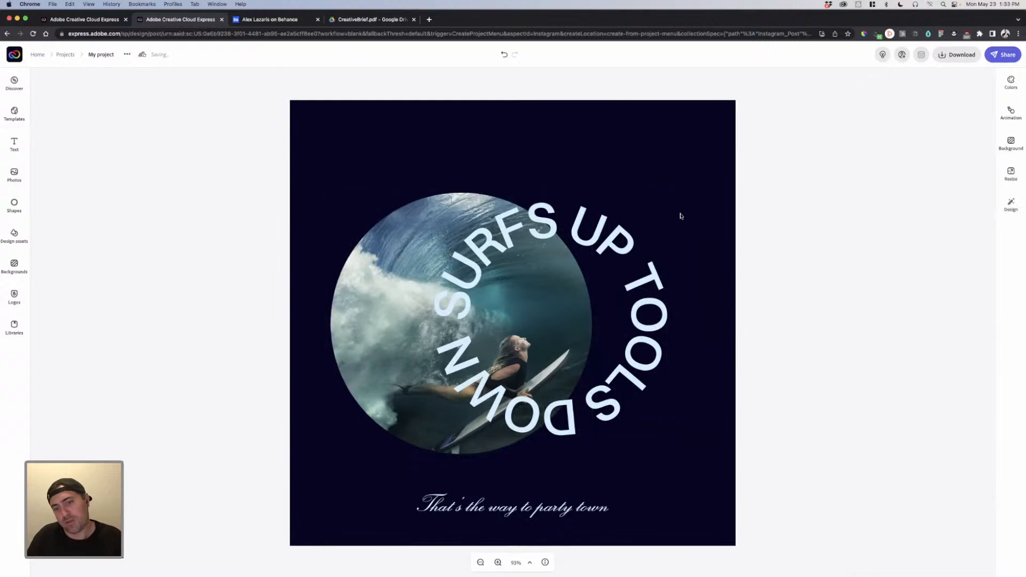
key(super+z)
key(super+z)
Step: Enlarge the circular title to a font size of 155.7 and centre it over the surfer photo
drag(698, 262, 456, 242)
drag(630, 211, 587, 216)
drag(649, 175, 671, 155)
drag(616, 199, 605, 221)
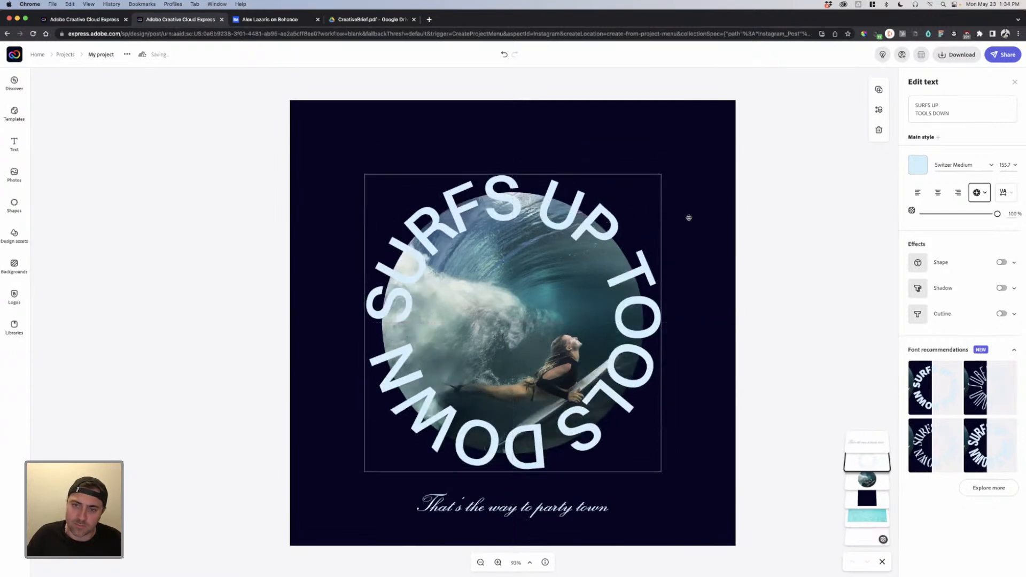
click(794, 210)
Step: Enlarge the circular title a little more and recentre it so the letters straddle the surfer photo's edge
click(641, 190)
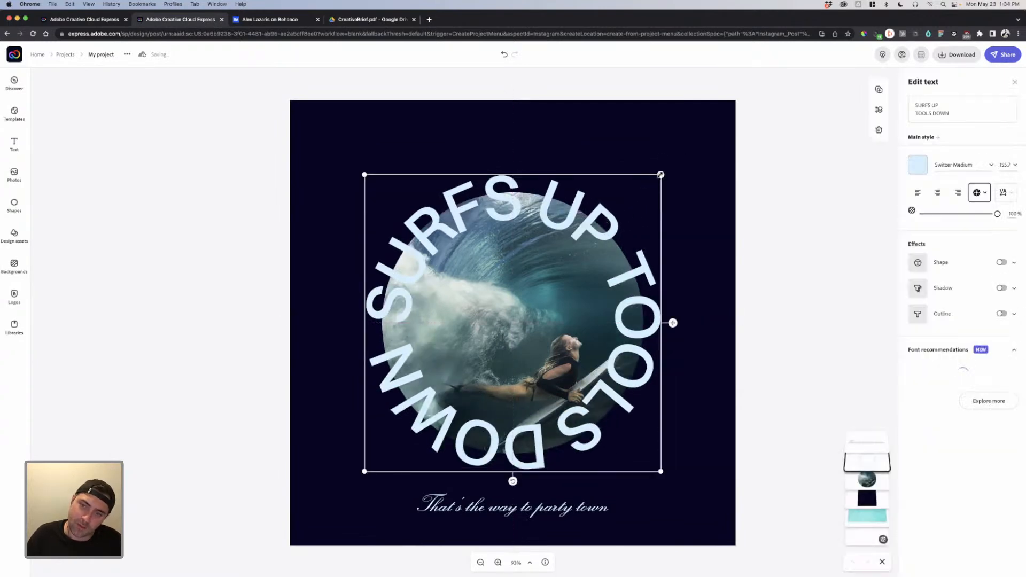
drag(664, 172, 692, 143)
mouse_move(624, 188)
mouse_down()
mouse_move(615, 194)
mouse_move(623, 200)
mouse_up()
click(764, 233)
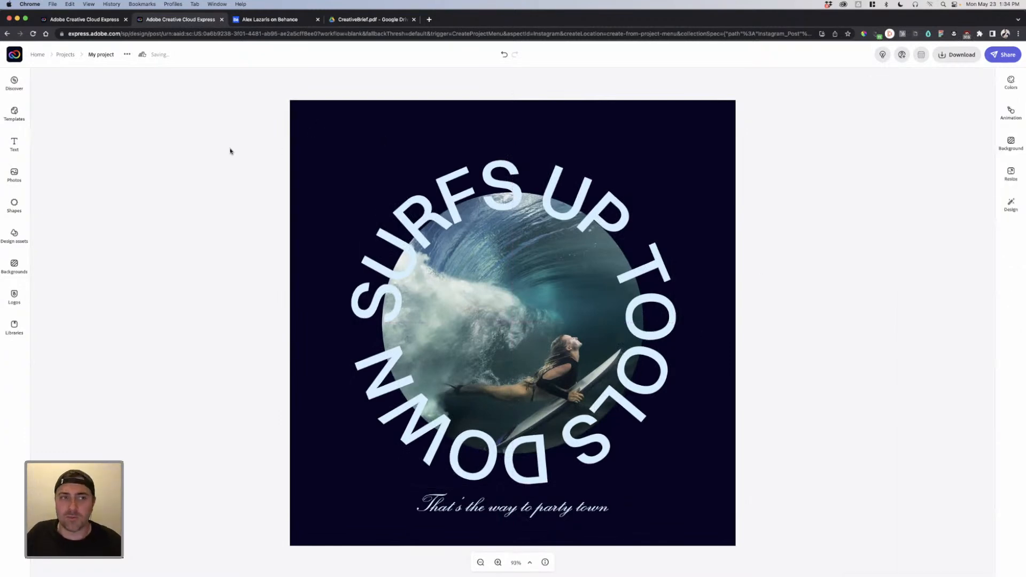
Step: Rename the project as Party Town and return to the projects overview
click(105, 54)
text(Party Town)
key(Return)
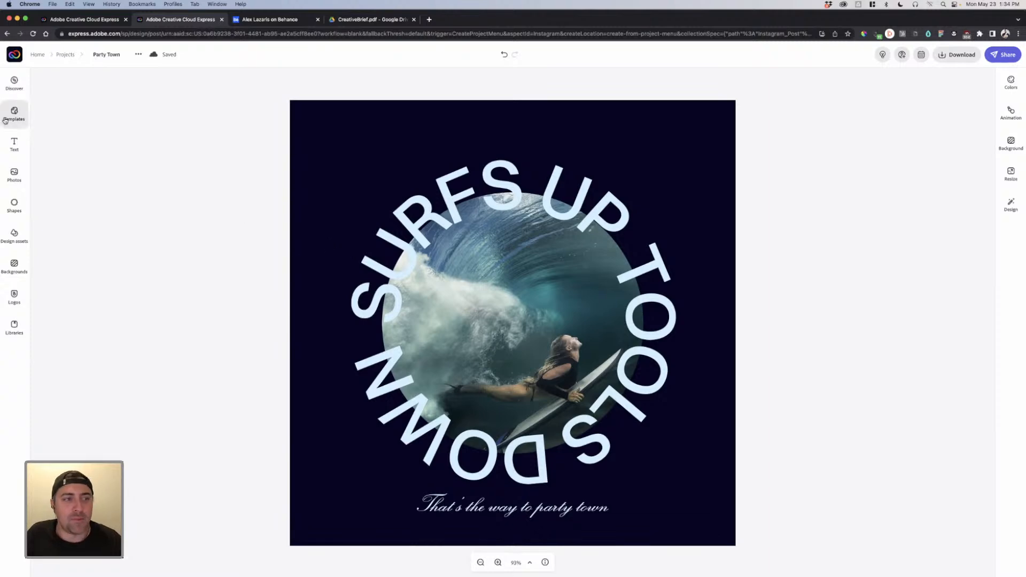
click(65, 55)
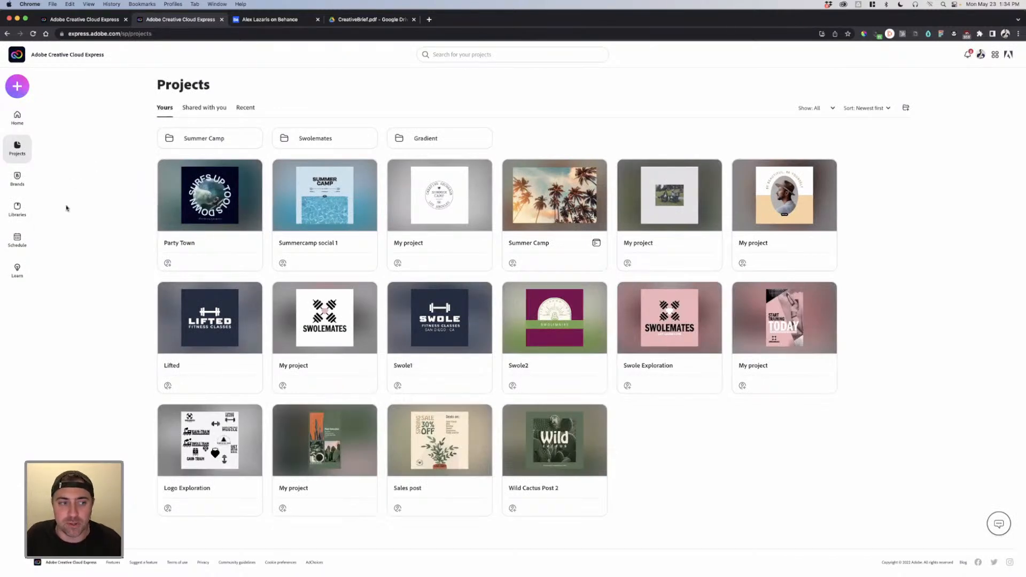
Step: Create a new web page project from the home page
click(21, 121)
click(17, 86)
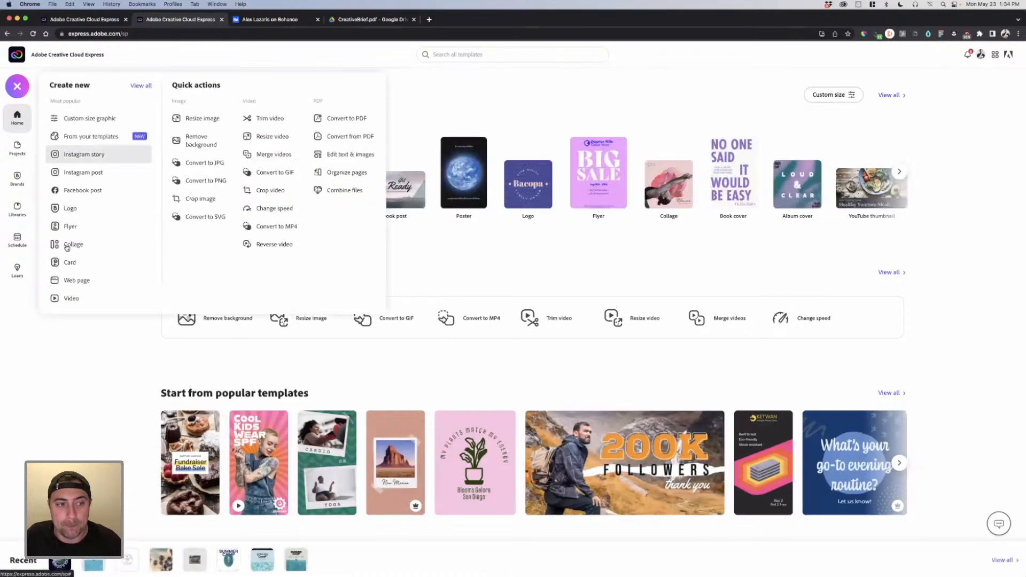
click(80, 281)
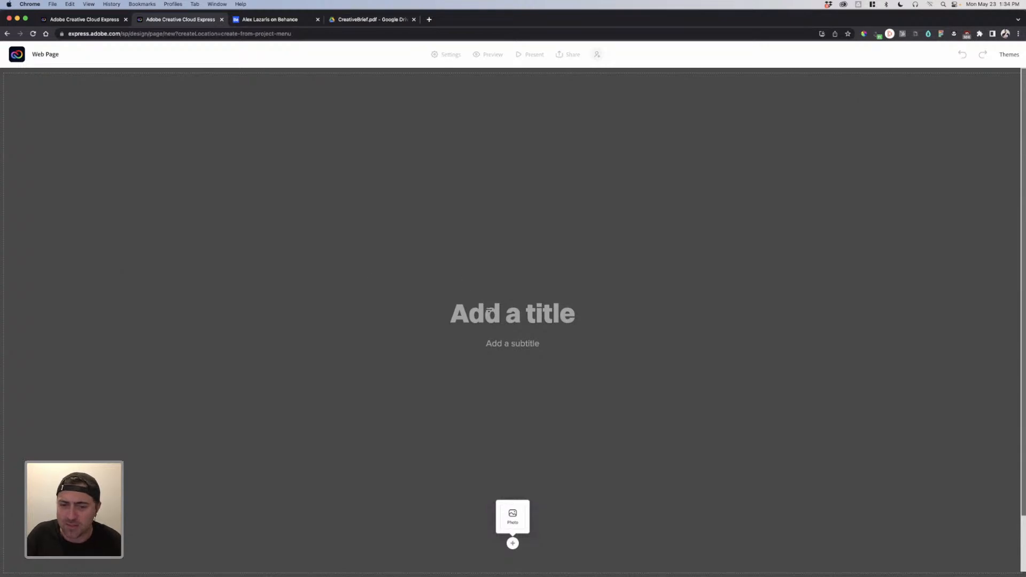
Step: Enter SUMMER CAMP in all capitals as the web page's title
click(493, 311)
text(S)
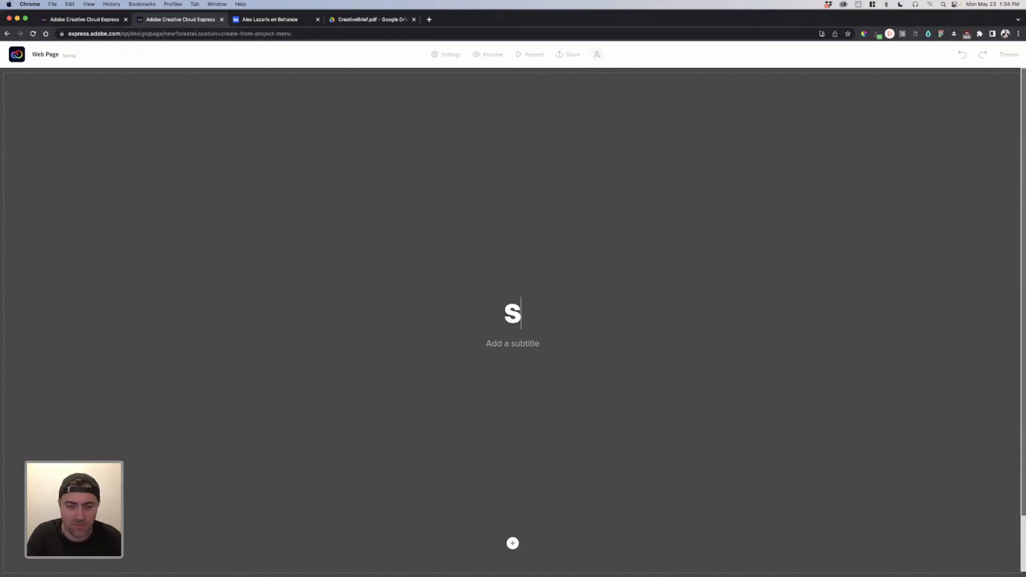
text(ummer Camp)
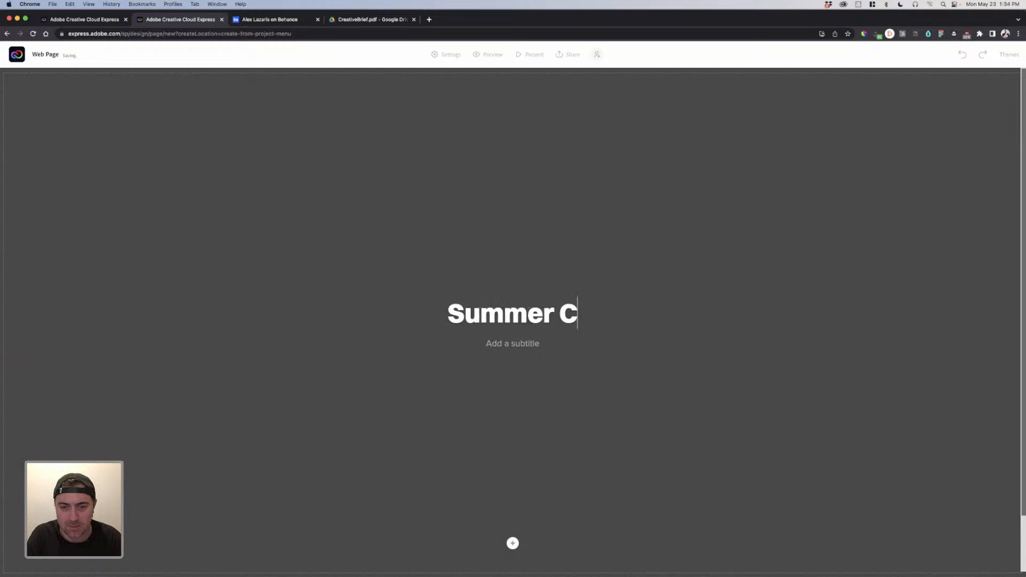
key(BackSpace)
key(BackSpace)
key(BackSpace)
key(BackSpace)
key(BackSpace)
key(BackSpace)
key(BackSpace)
key(BackSpace)
key(BackSpace)
key(BackSpace)
key(BackSpace)
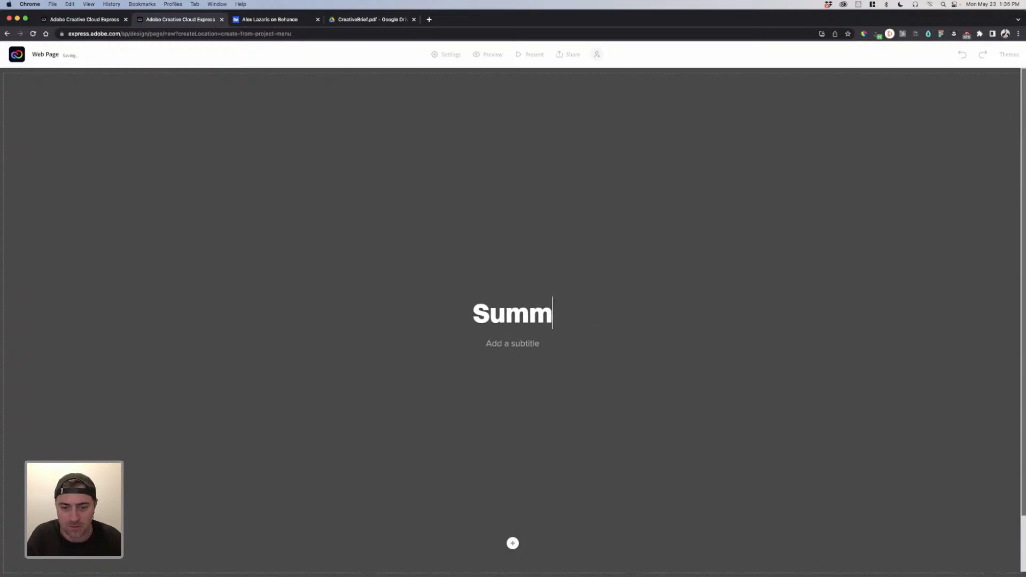
text(SUMMER CAMP)
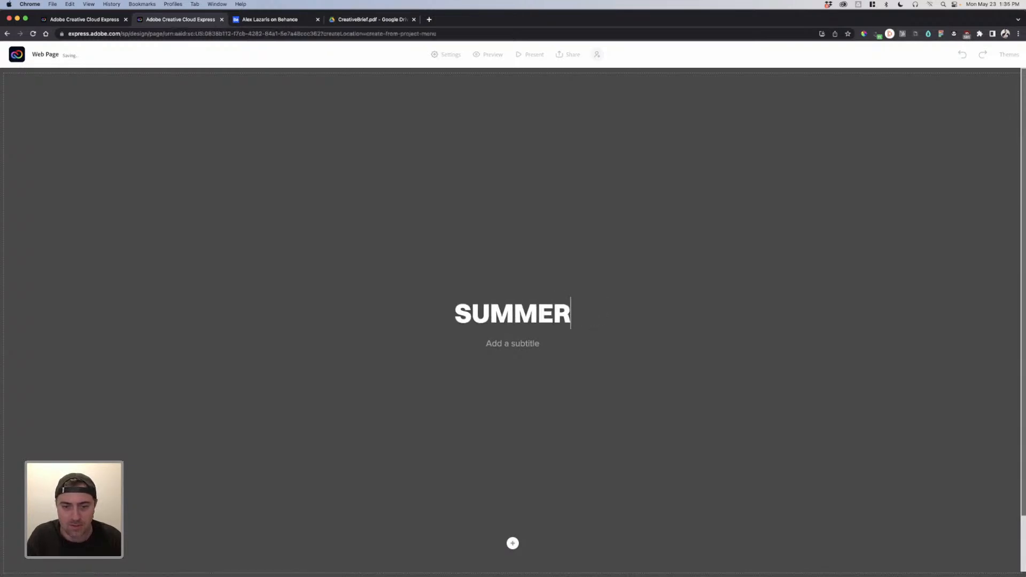
Step: Enter the subtitle Los Angeles 2022 beneath the page title
click(502, 343)
text(4os Angeles )
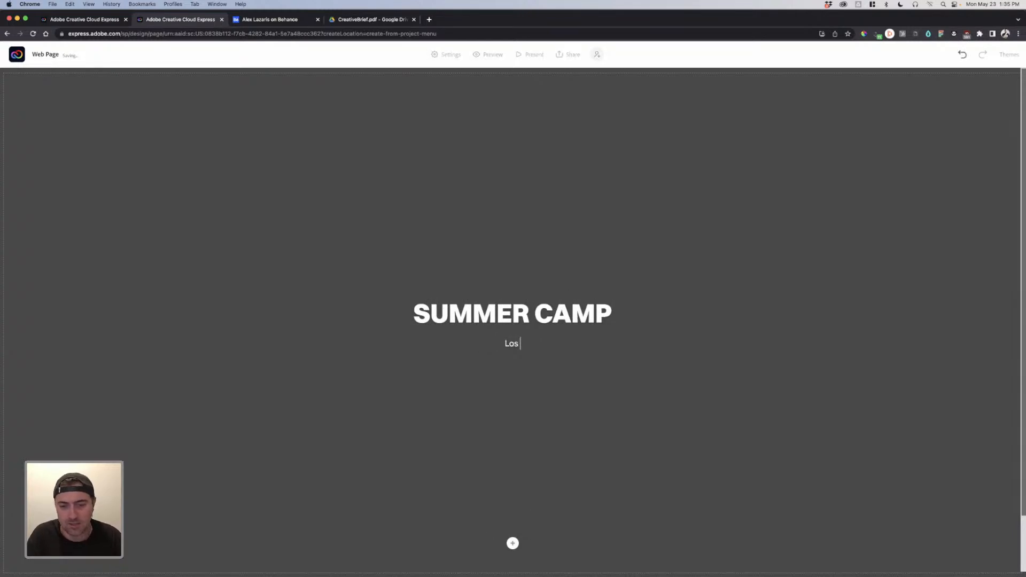
text(20)
key(BackSpace)
text(2)
key(BackSpace)
text(022)
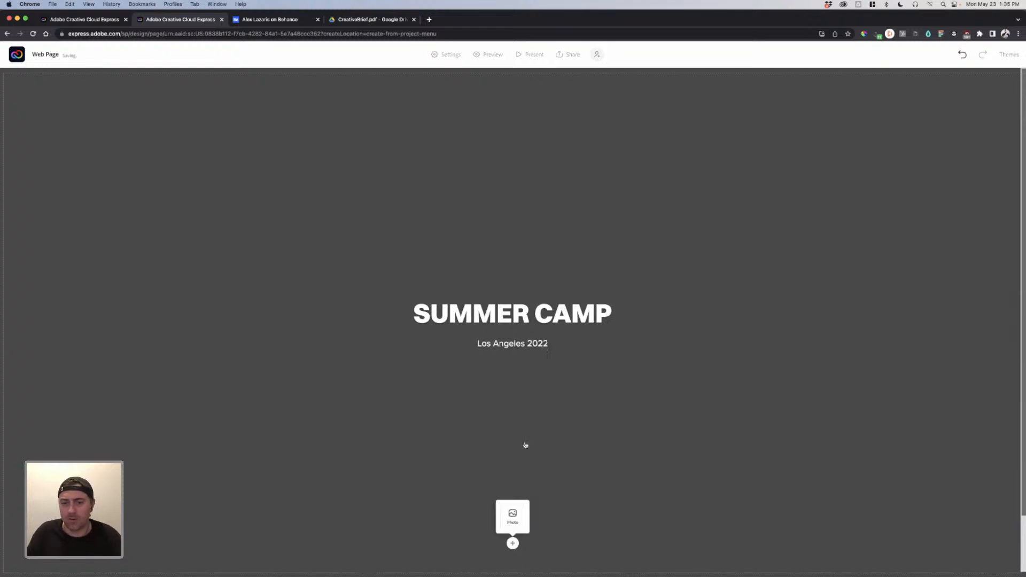
Step: Search the stock photos for california and set the sunset palm tree photo as the title section's background
click(521, 509)
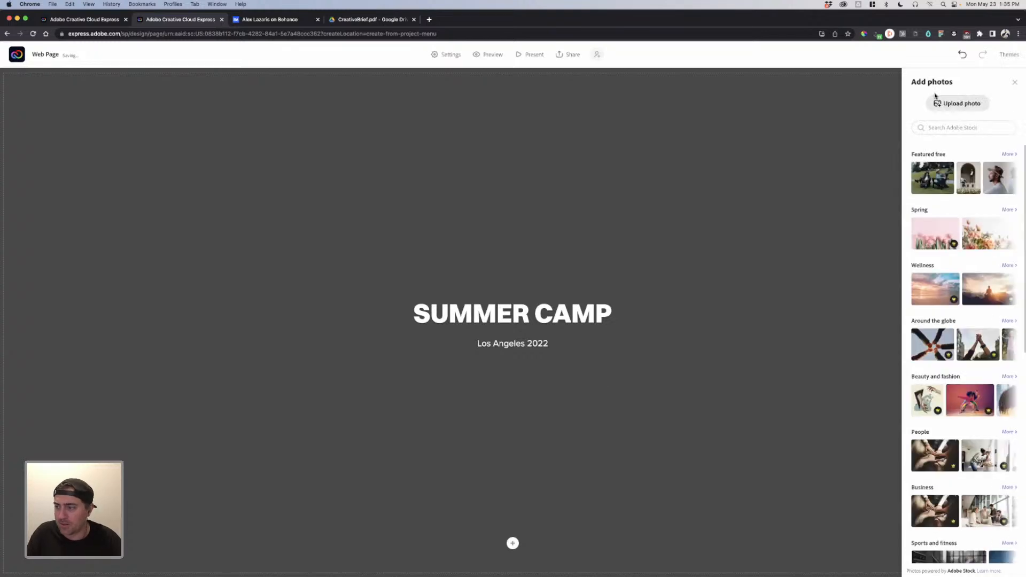
click(932, 127)
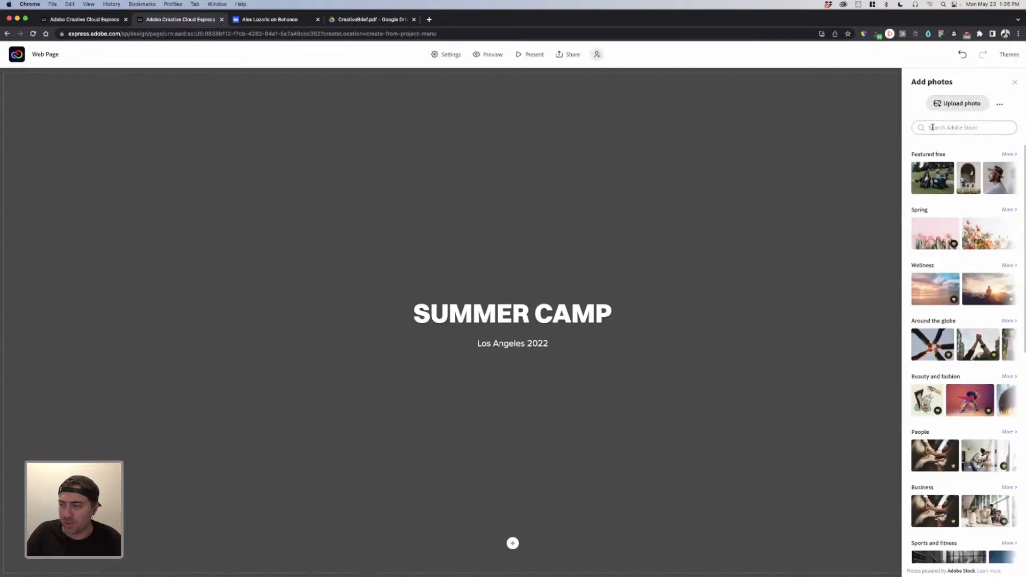
text(w)
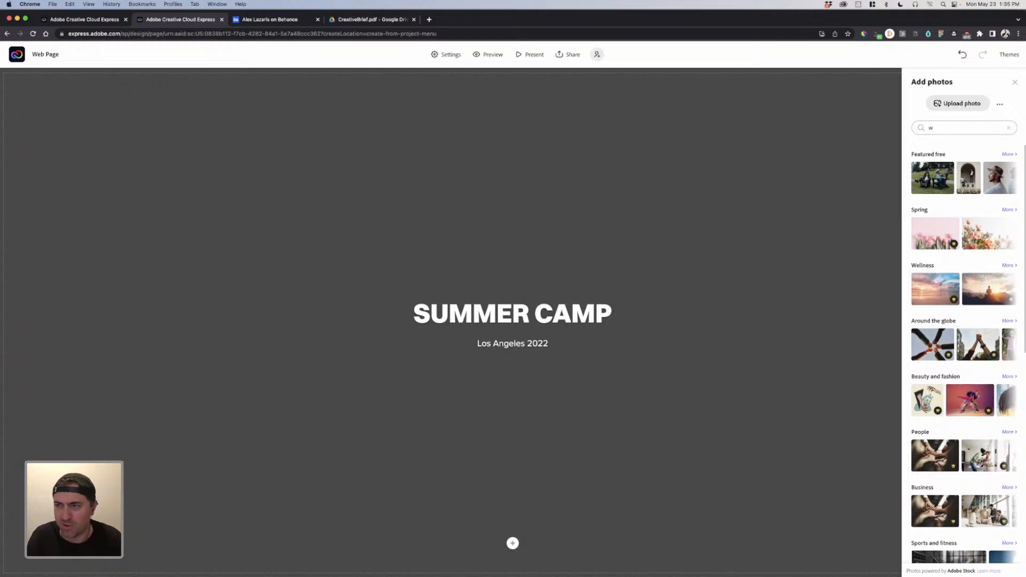
key(BackSpace)
text(california)
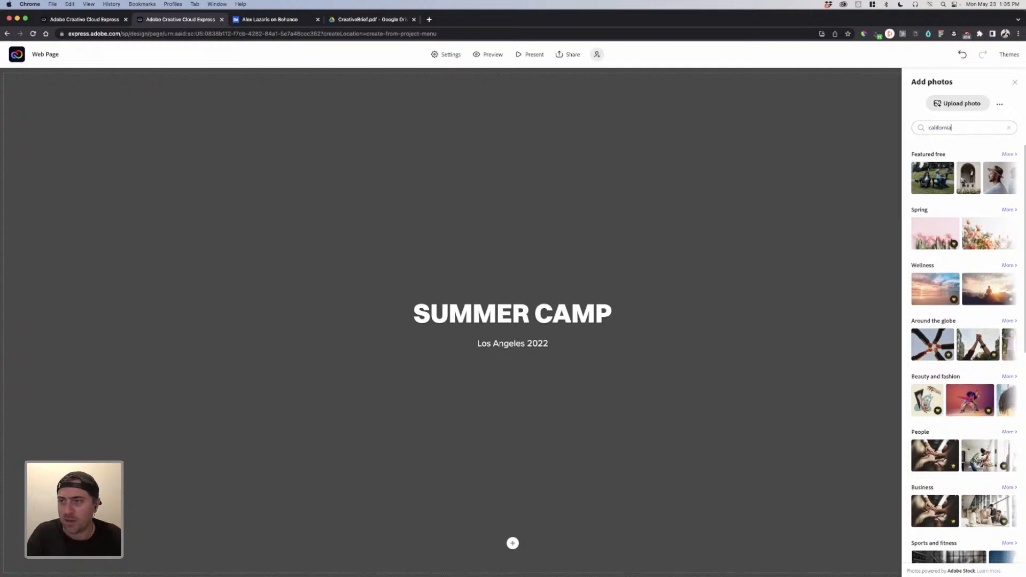
key(Return)
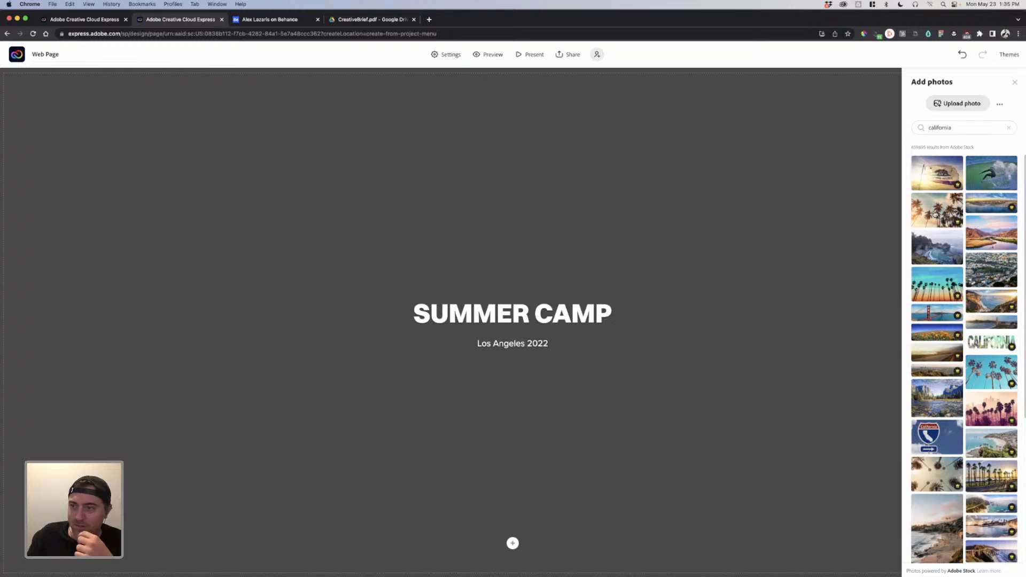
click(932, 218)
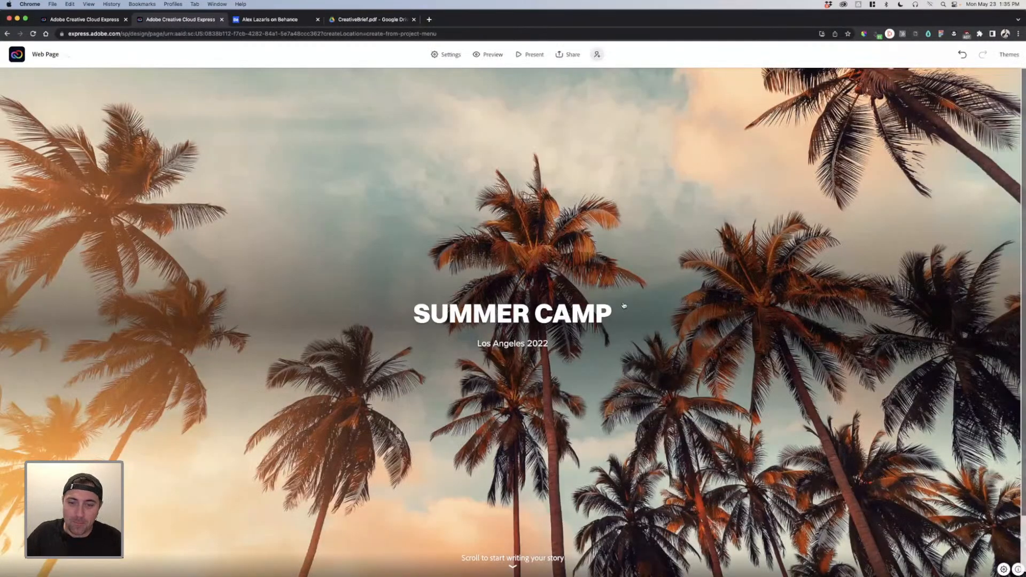
Step: Add a photo grid below the title section with the surfer-in-a-barrel photo from a stock search for surfing, and save it
scroll(567, 343, down, 2)
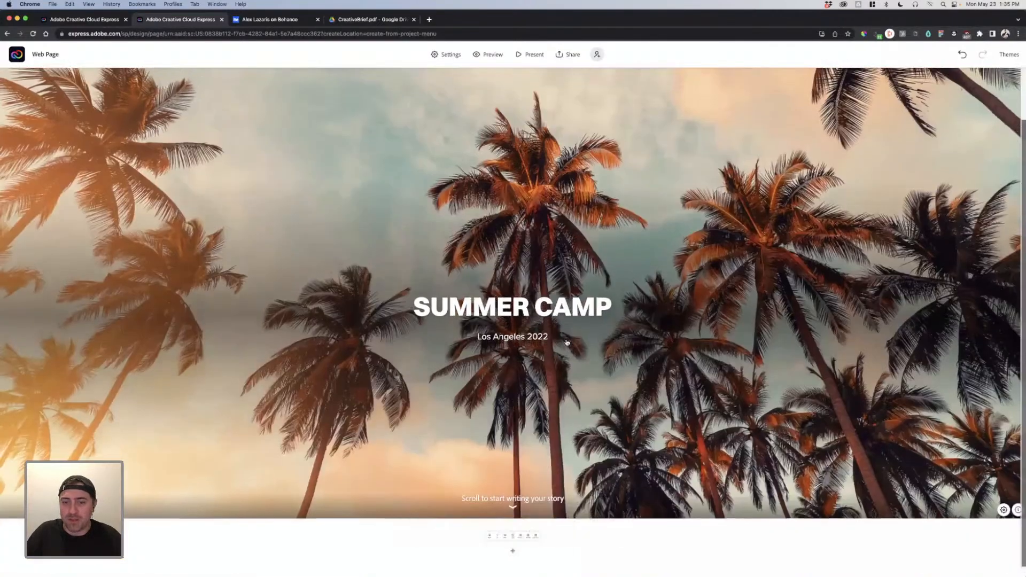
scroll(515, 305, up, 2)
scroll(515, 305, down, 2)
scroll(515, 305, up, 2)
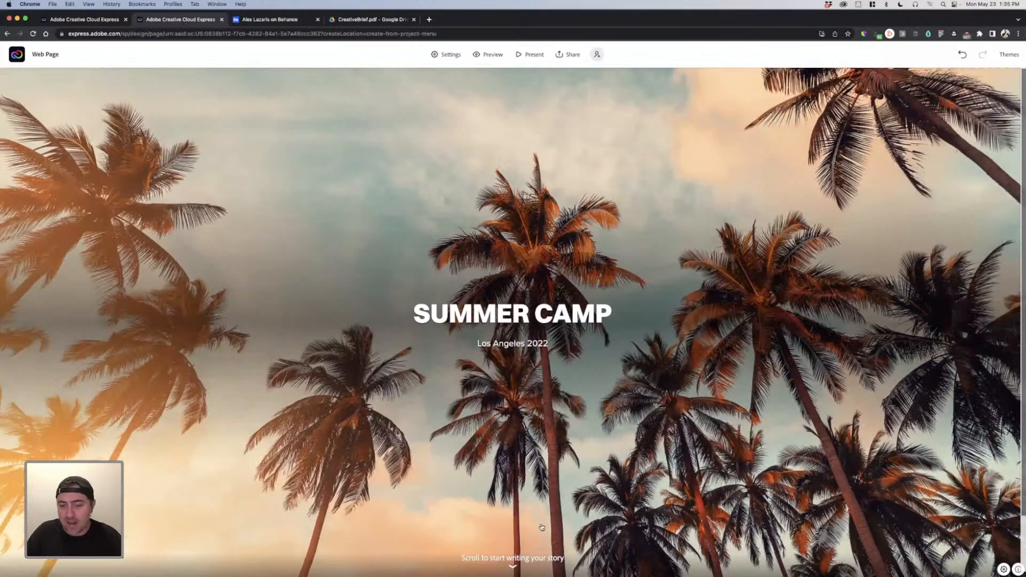
scroll(542, 527, down, 2)
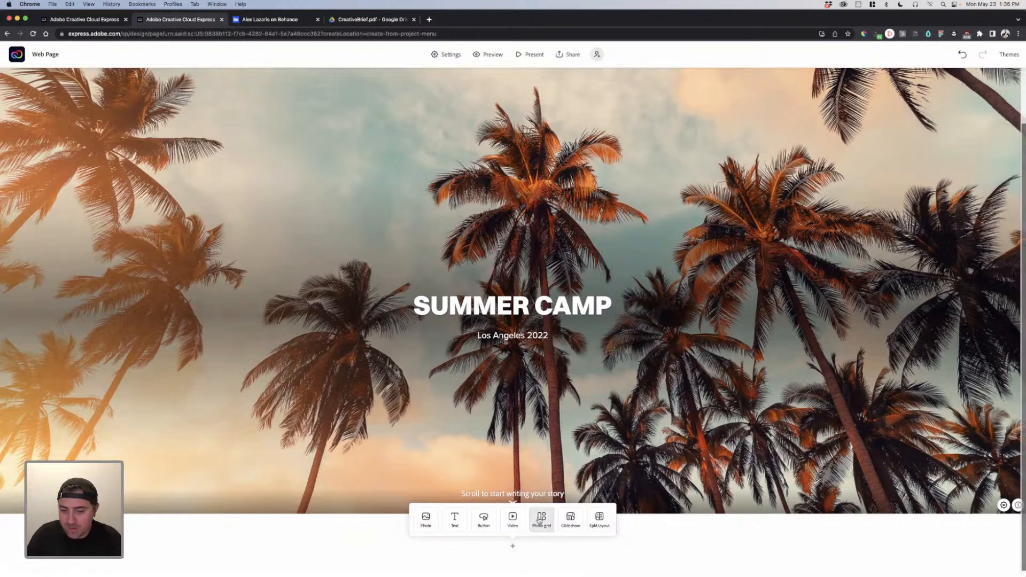
click(539, 519)
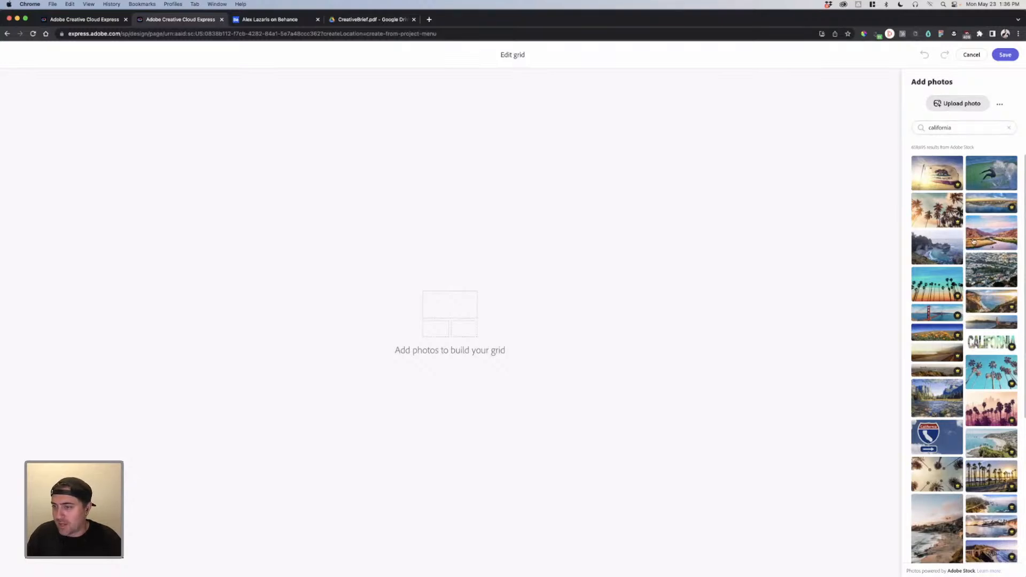
double_click(946, 130)
text(c)
key(Return)
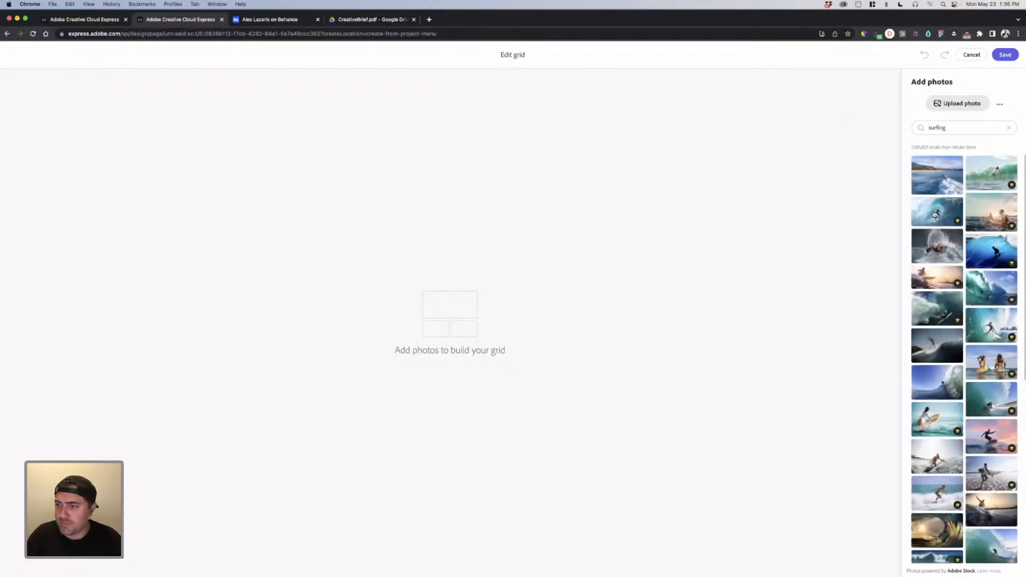
click(934, 214)
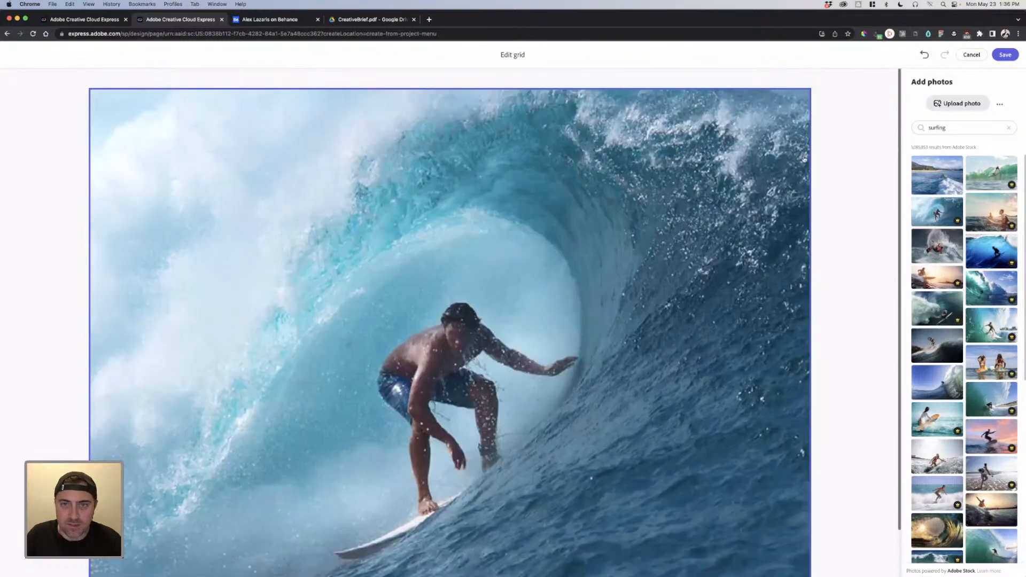
click(1005, 55)
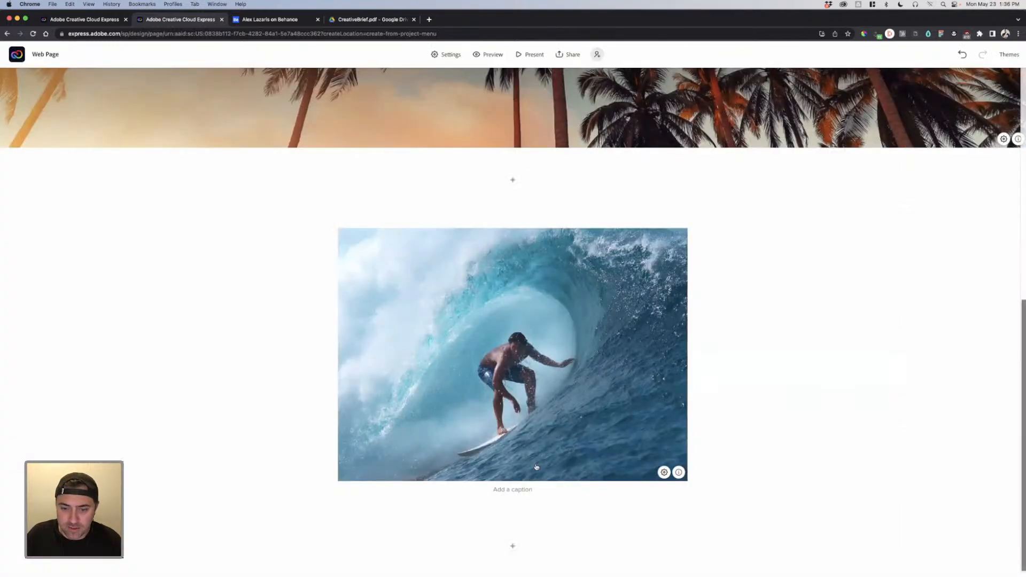
Step: Insert a text block above the surfer photo with the centred H1 heading WHY in capitals
click(514, 182)
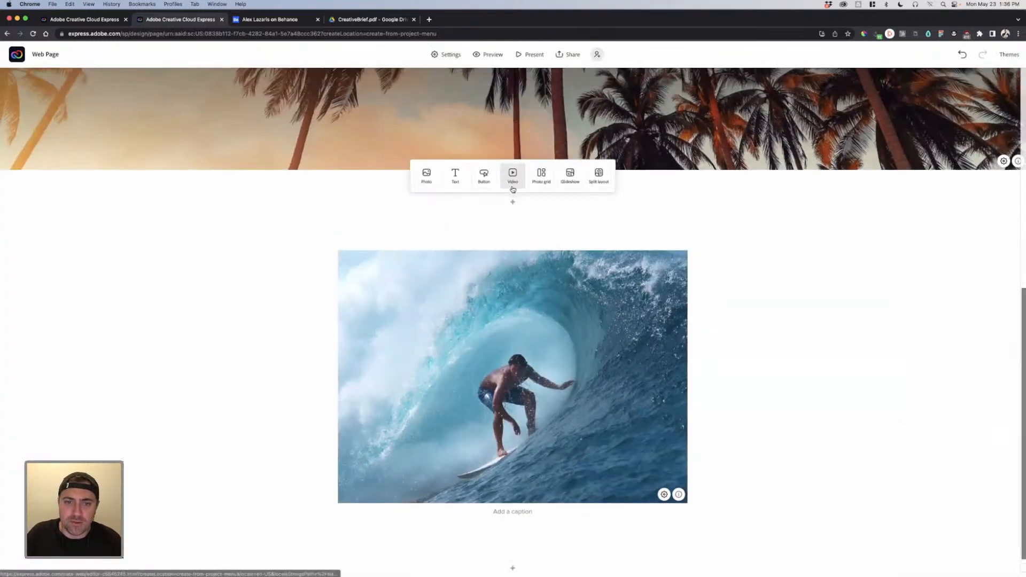
click(454, 174)
click(234, 165)
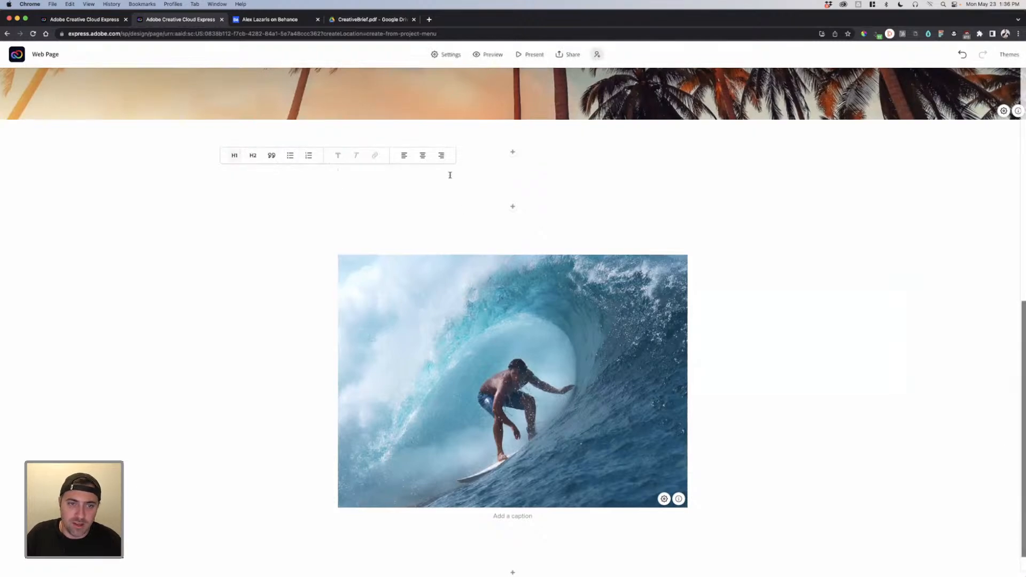
text(Why)
key(super+a)
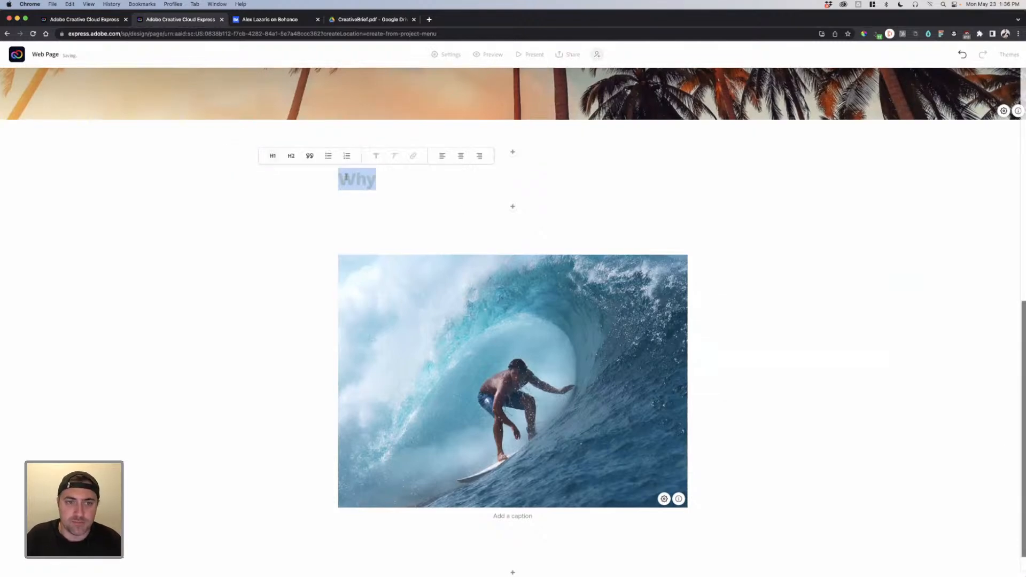
click(460, 155)
drag(540, 178, 511, 179)
text(HY)
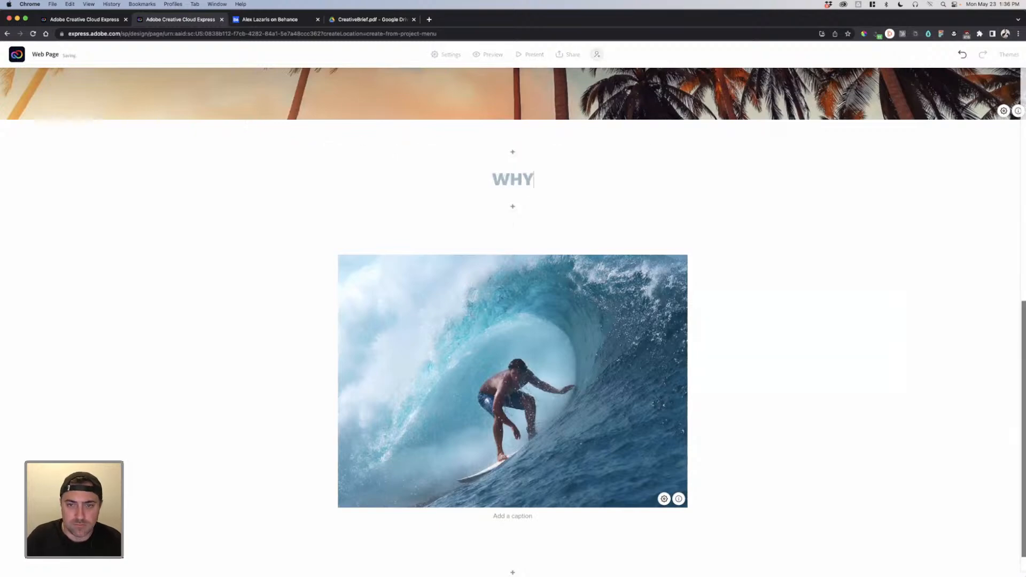
Step: Copy the "WHY" paragraph from the CreativeBrief document in Illustrator and paste it under the web page's WHY heading
key(Return)
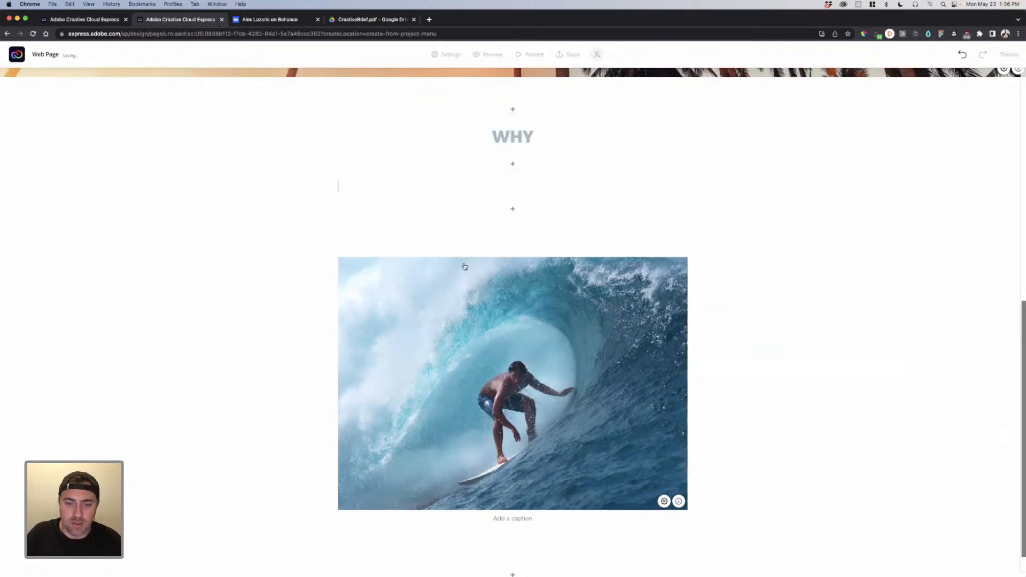
click(492, 567)
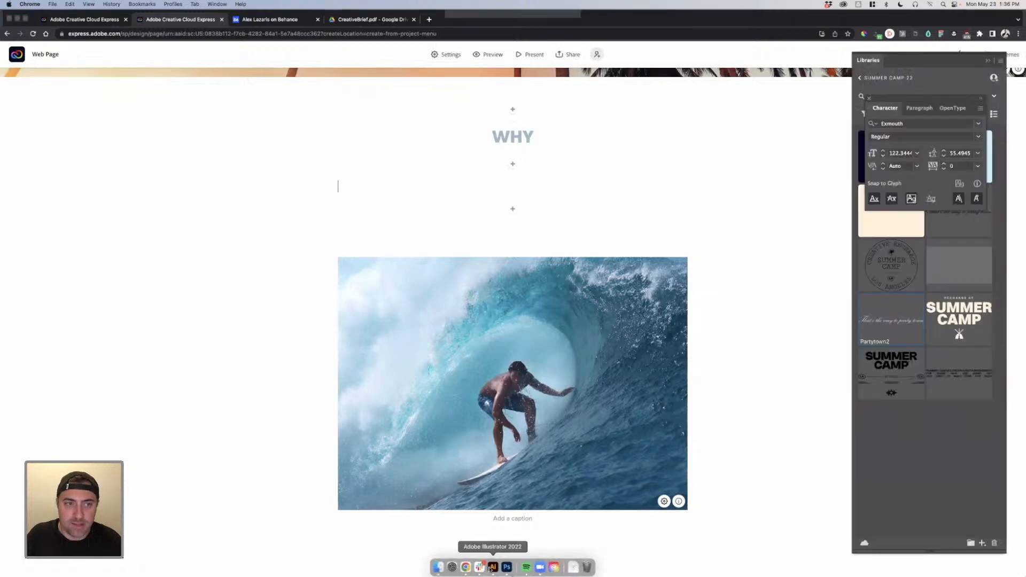
click(91, 51)
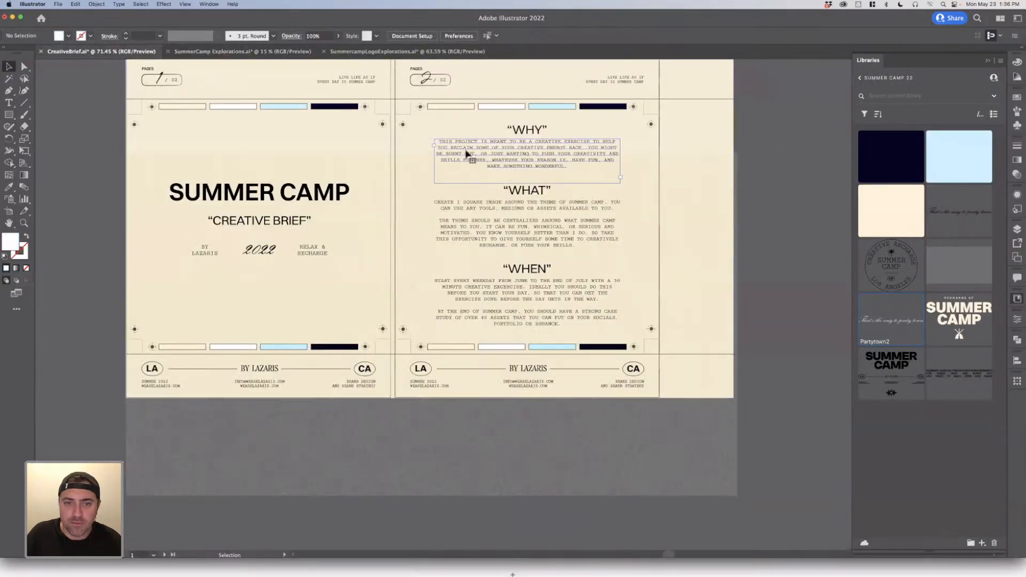
triple_click(466, 155)
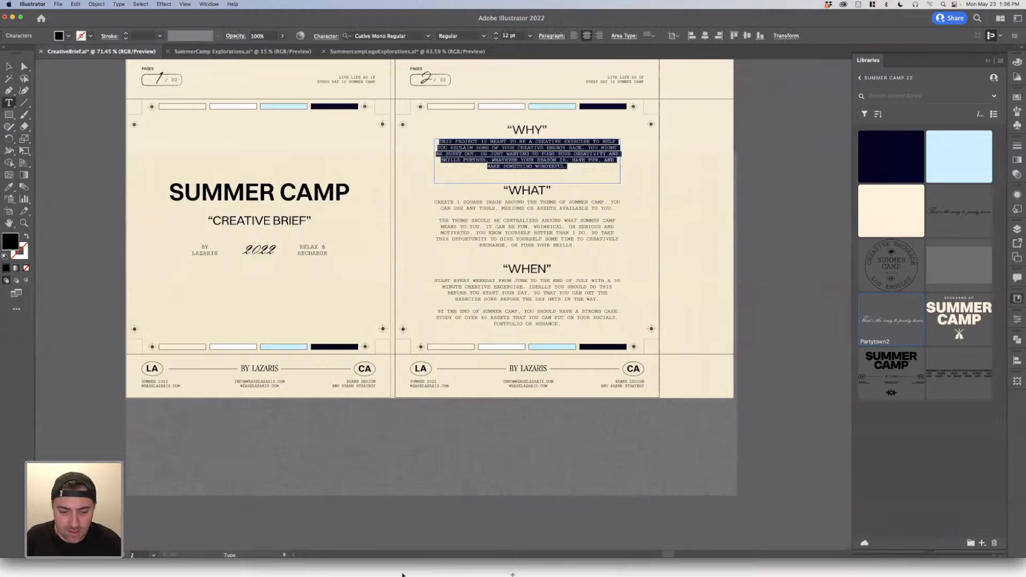
key(super+Tab)
text(This project is meant to be a creative exercise to help you reclaim some of your creative energy back. You might be burnt out, or just wanting to push your creativity and skills further, whatever your reason is. Have fun, and make something wonderful.)
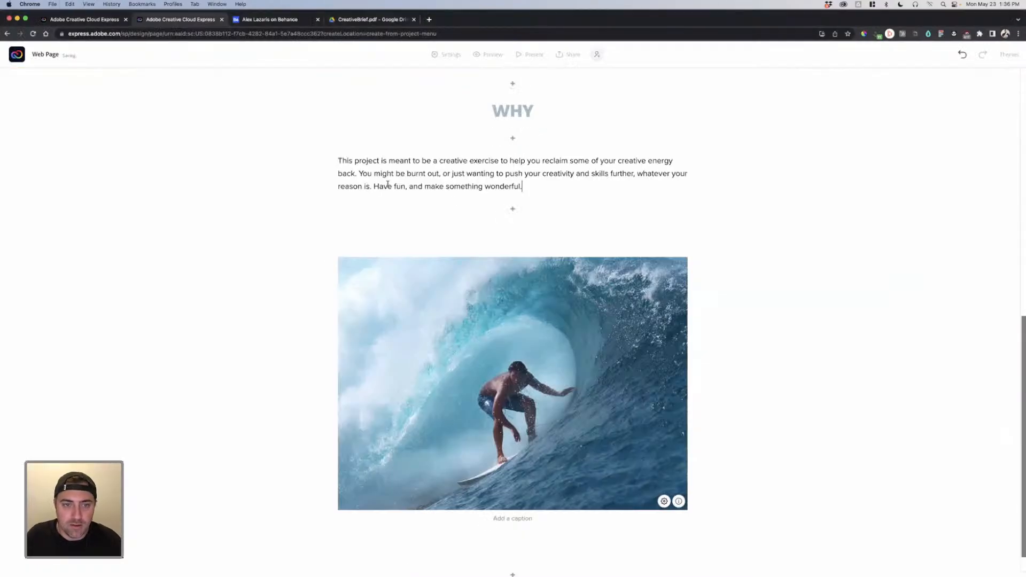
Step: Italicize the pasted paragraph and centre-align it under the WHY heading
triple_click(431, 186)
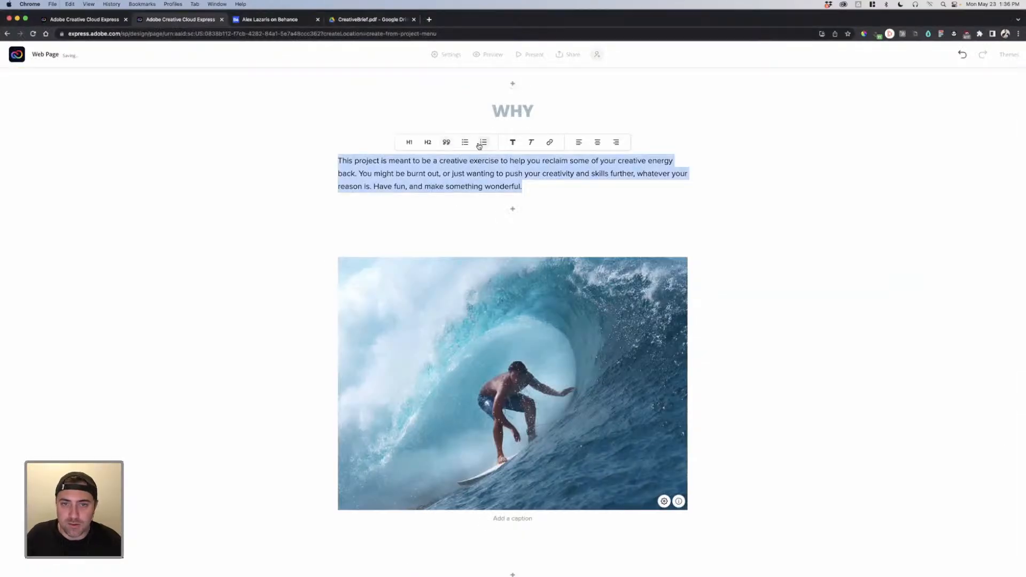
click(531, 142)
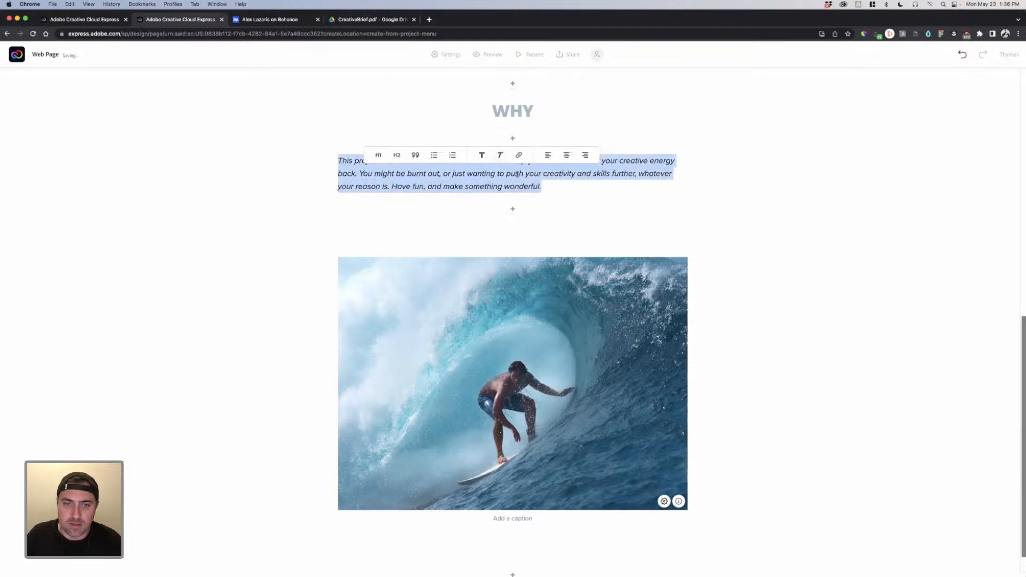
click(400, 140)
key(super+z)
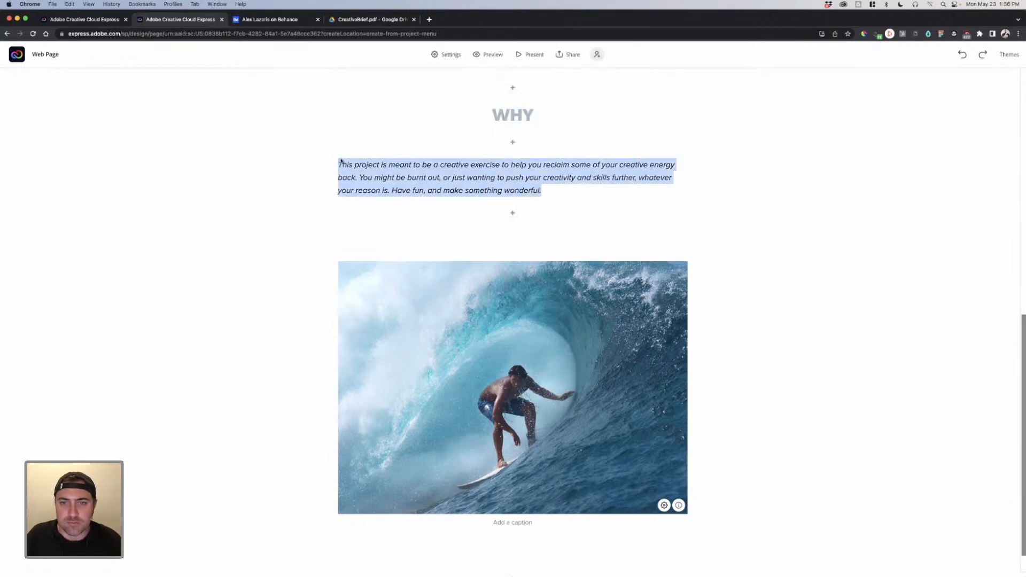
click(593, 149)
click(646, 194)
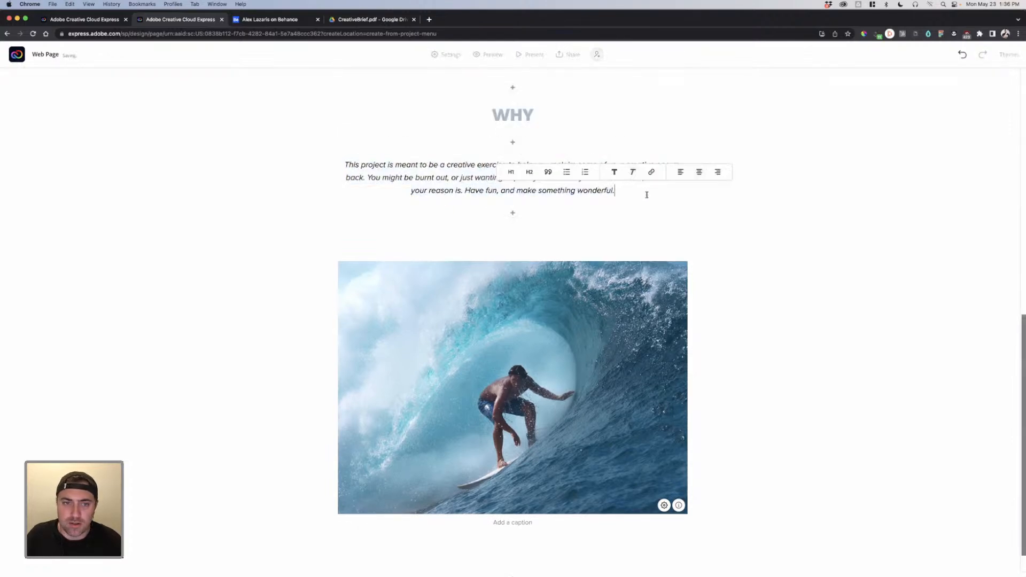
click(704, 215)
Step: Insert a text block below the WHY paragraph with the centred H1 heading WHAT in capitals
double_click(523, 114)
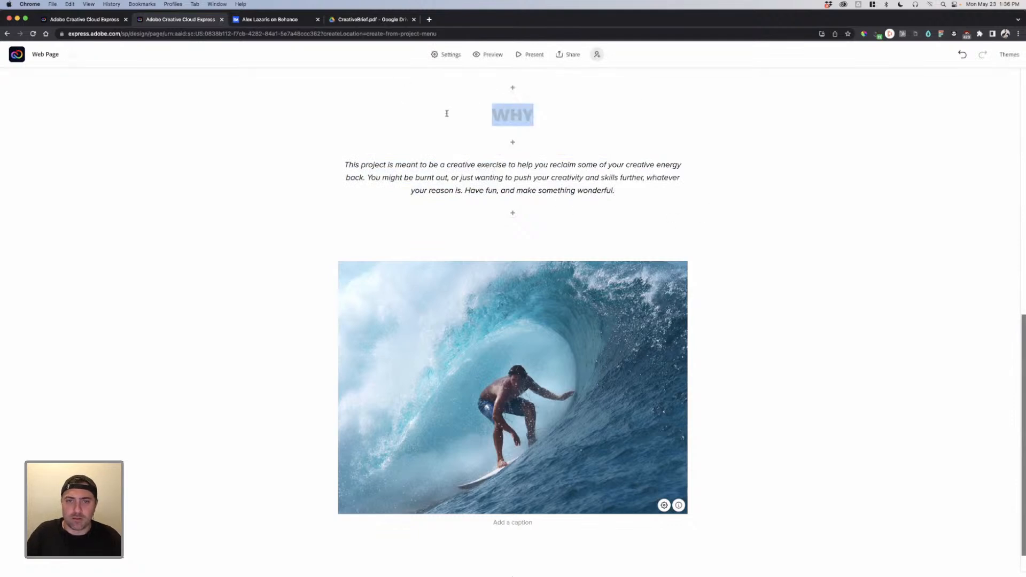
click(566, 177)
click(512, 213)
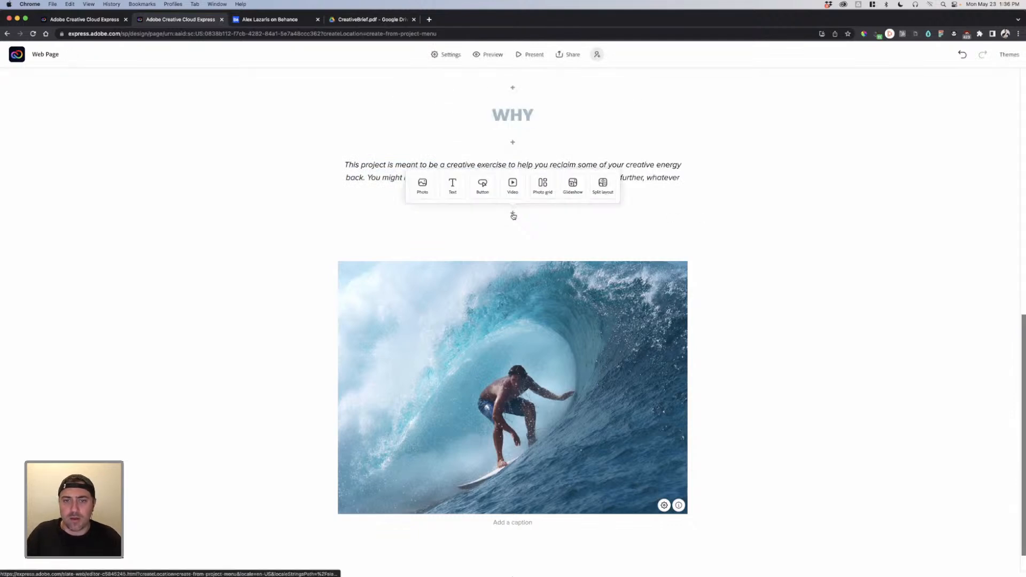
click(455, 188)
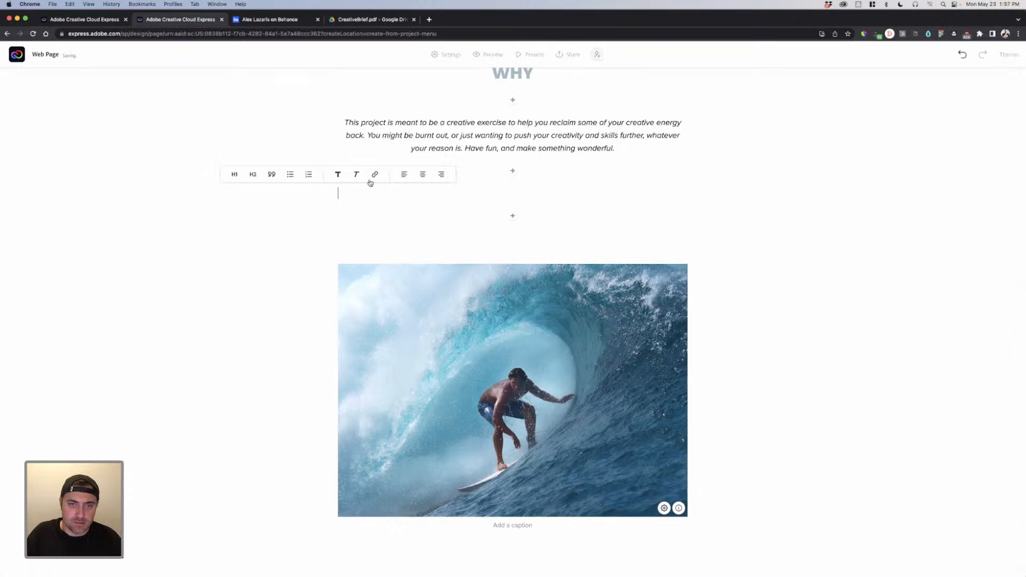
text(WHAT)
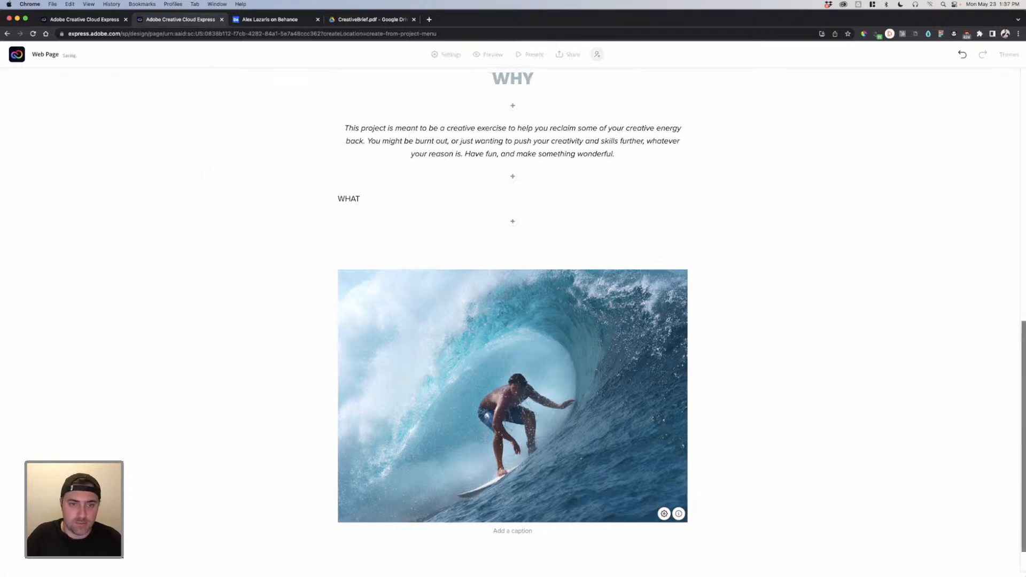
scroll(580, 533, up, 2)
drag(368, 254, 282, 243)
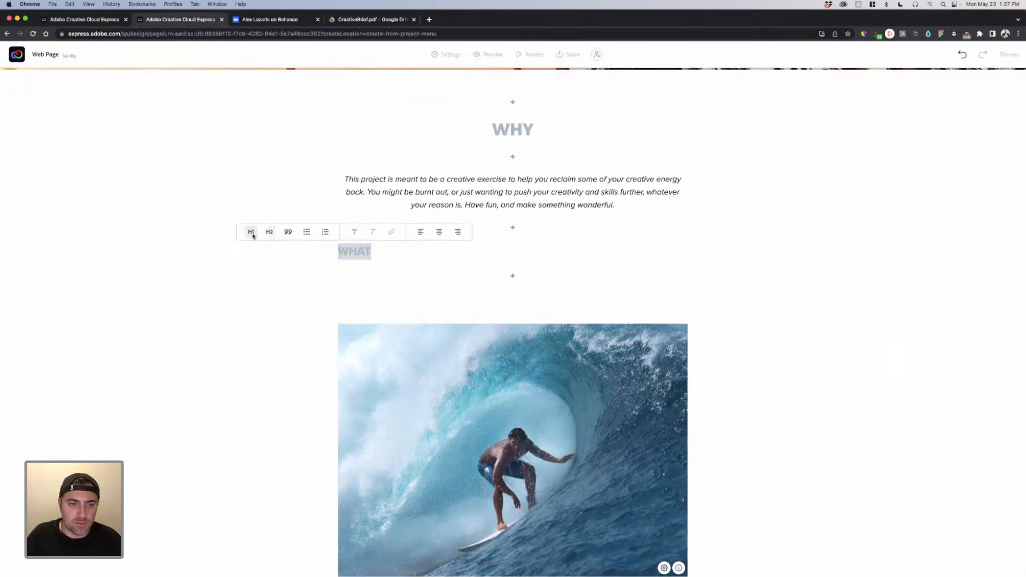
click(438, 231)
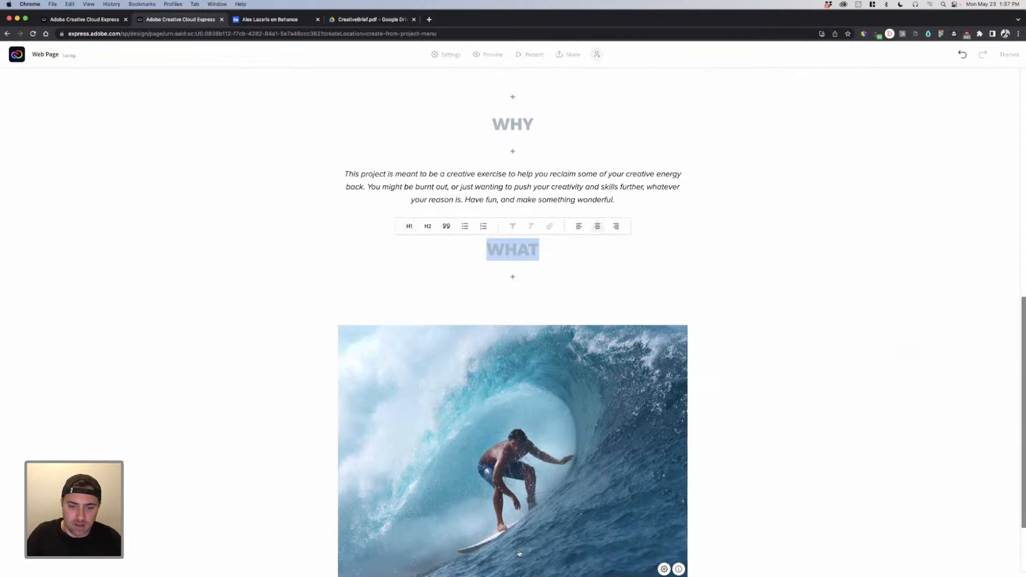
Step: Switch to Illustrator and copy the full body text under "WHAT" in the CreativeBrief document
click(493, 568)
key(shift+super+a)
key(v)
drag(336, 431, 390, 321)
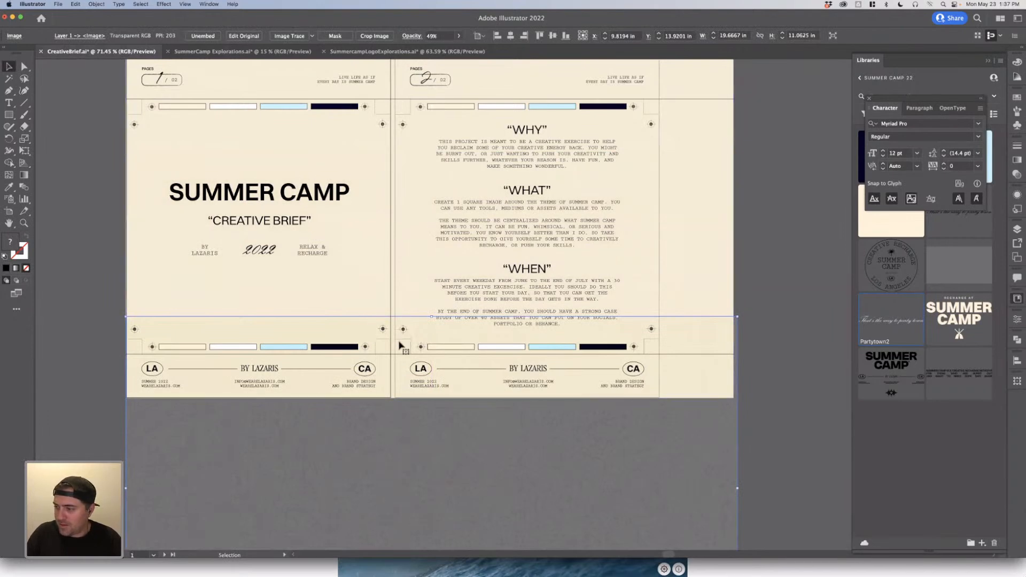
drag(328, 394, 341, 408)
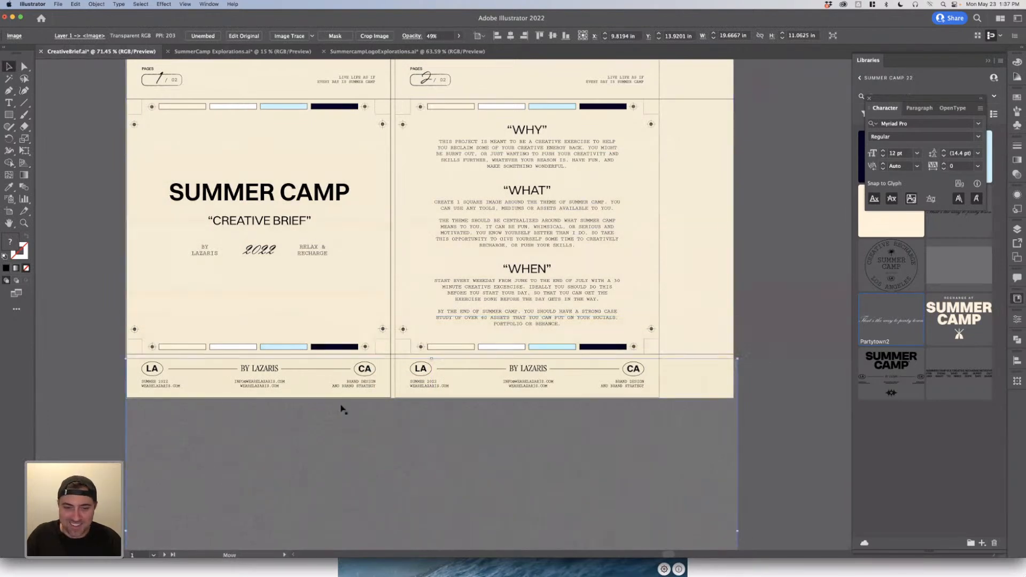
double_click(460, 213)
key(super+a)
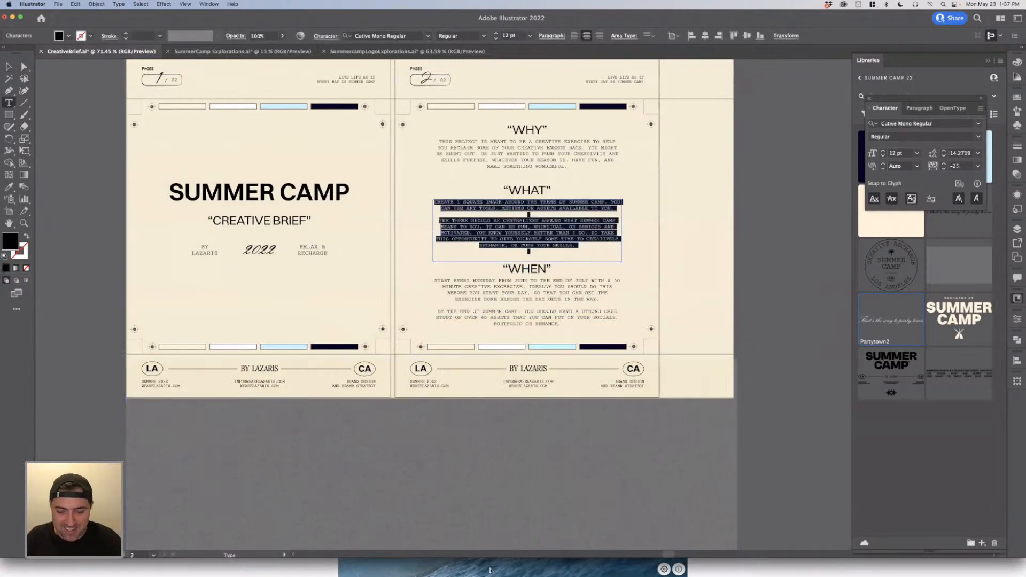
Step: Return to the web page in Chrome and paste the copied brief text into a new text block under the WHAT heading
click(712, 566)
click(541, 250)
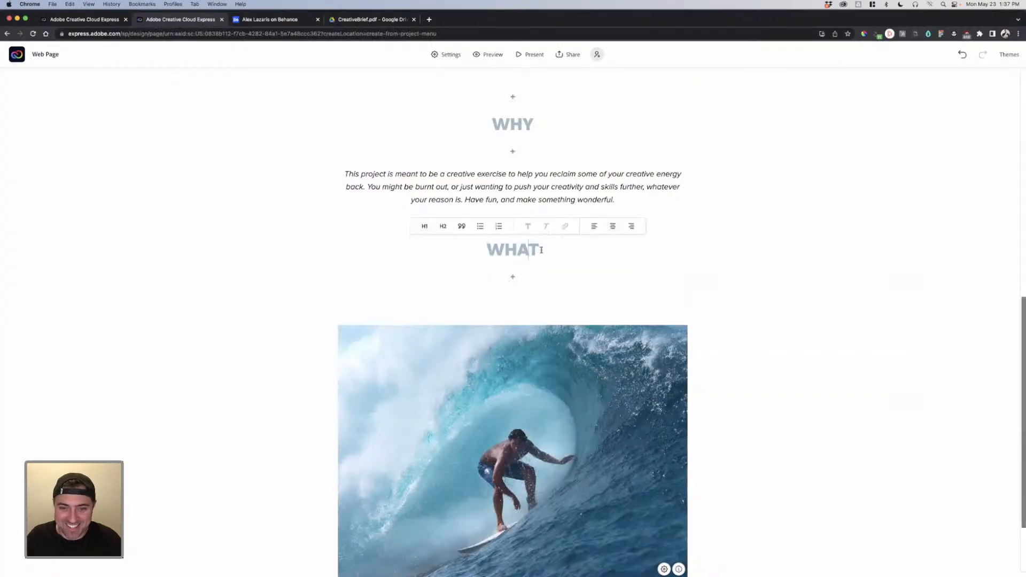
key(Return)
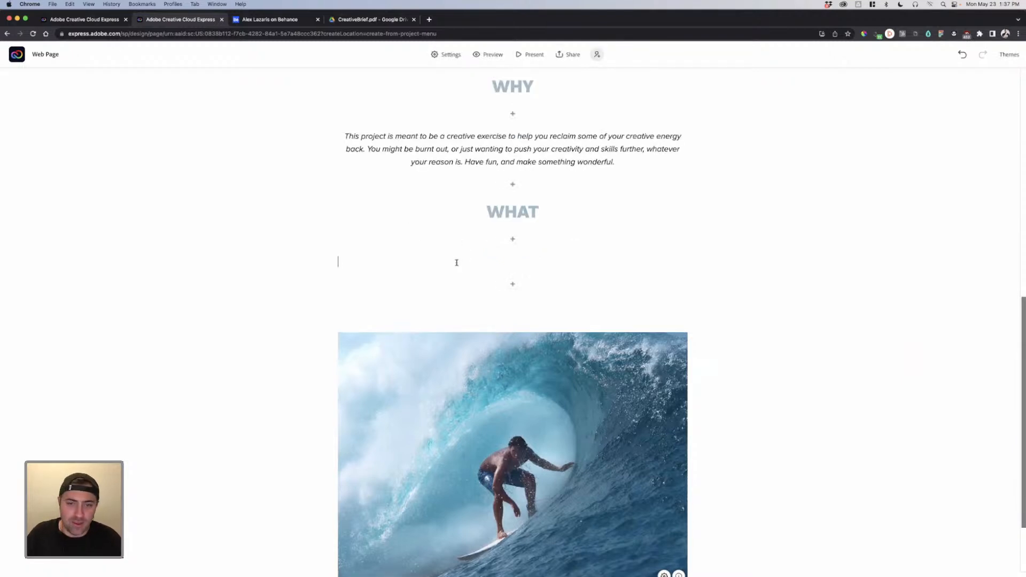
click(456, 263)
text(create 1 square image around the theme of Summer camp. You can use any tools, mediums or assets available to you. The theme should be centralized around what summer camp means to you. It can be fun, whimsical, or serious and motivated. You know yourself better than I do, so take this opportunity to give yourself some time to creatively recharge, or push your skills.)
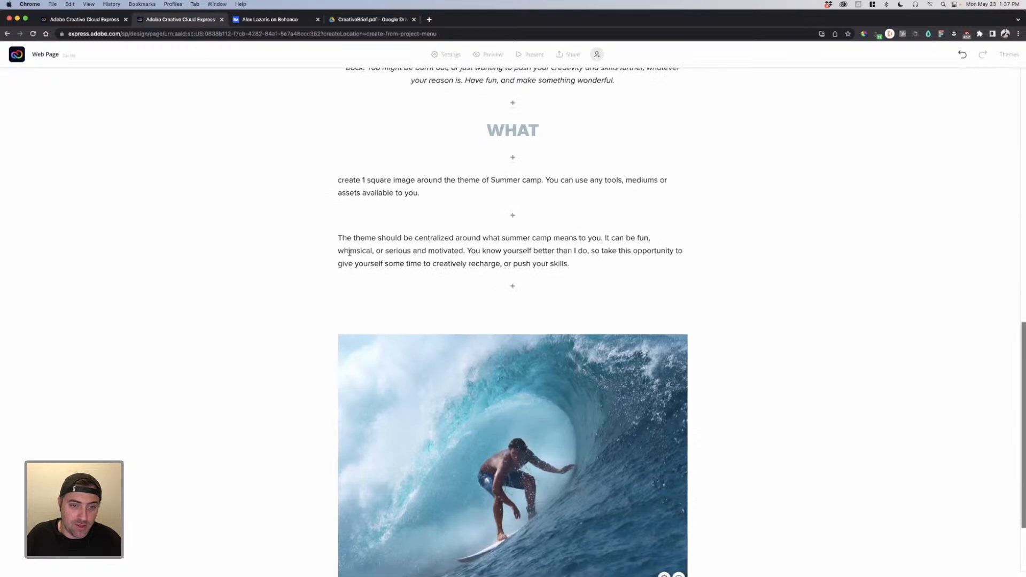
Step: Capitalize the first letter of "create" at the start of the WHAT text
click(401, 238)
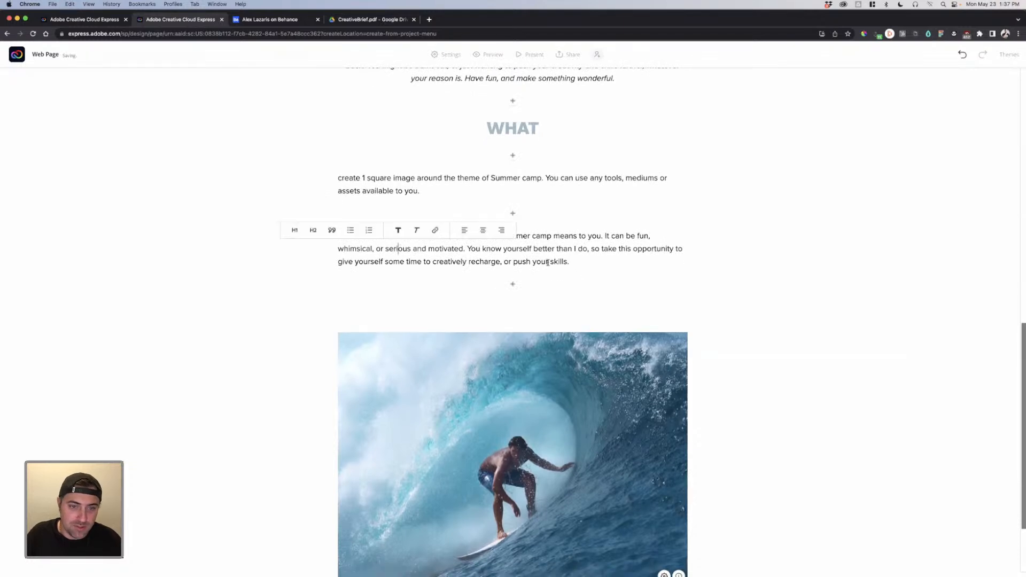
click(342, 178)
key(BackSpace)
text(C)
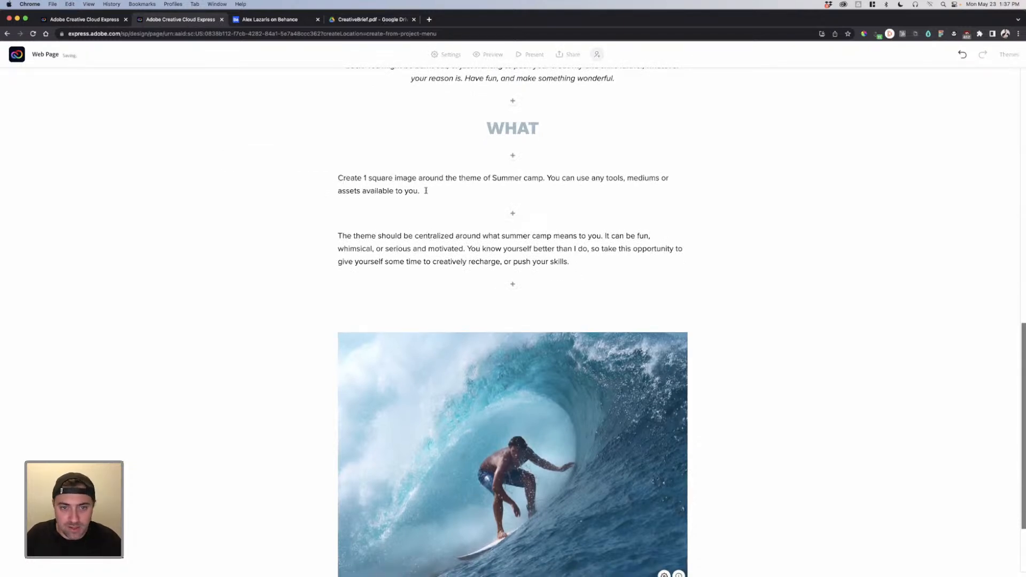
Step: Merge the second WHAT paragraph, starting "The theme should be centralized", into the end of the first one
drag(425, 190, 277, 171)
drag(580, 264, 327, 236)
key(super+c)
key(BackSpace)
key(BackSpace)
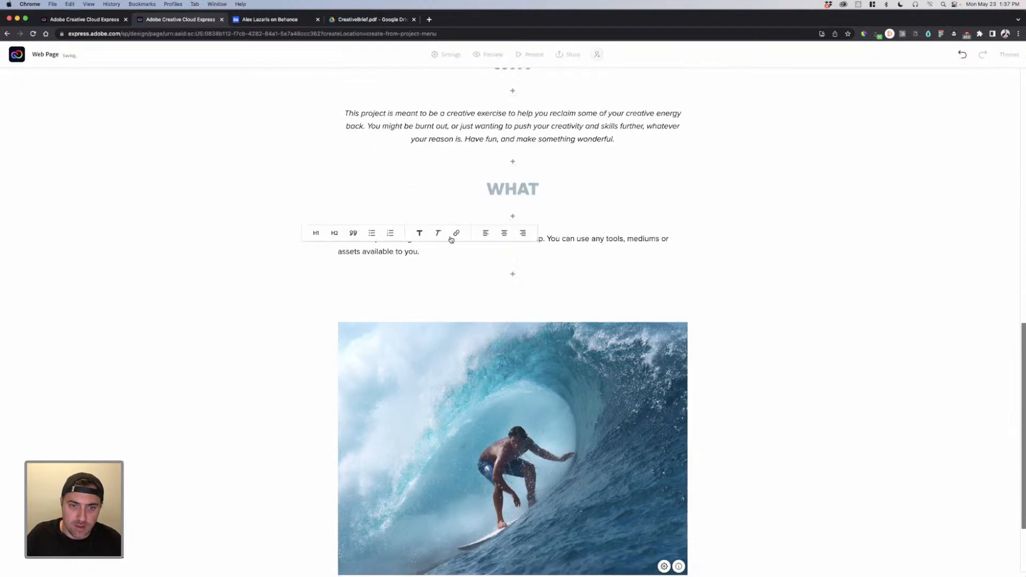
key(super+v)
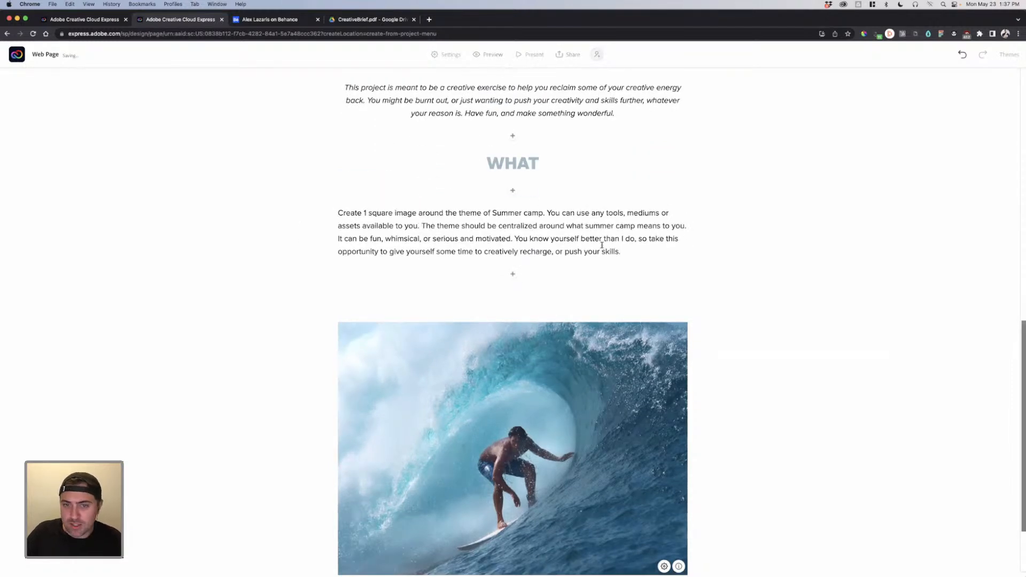
Step: Centre-align and italicize the merged paragraph under the WHAT heading
triple_click(602, 245)
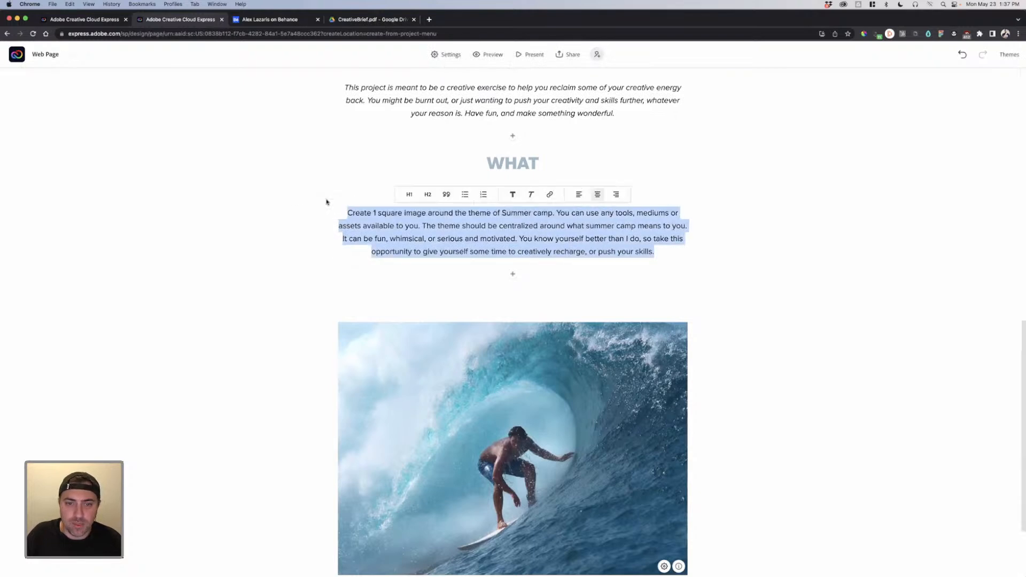
click(532, 198)
click(545, 227)
scroll(544, 246, up, 4)
click(553, 288)
drag(561, 289, 509, 288)
click(567, 303)
scroll(571, 313, down, 5)
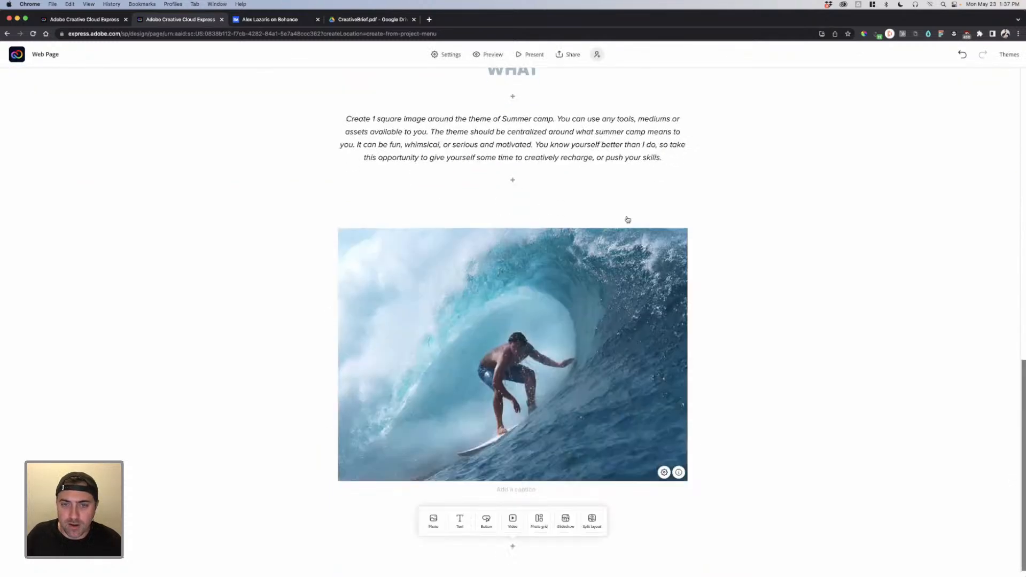
Step: Insert a text block between the WHAT paragraph and the surfer photo with the centred H1 heading WHEN in capitals
click(514, 180)
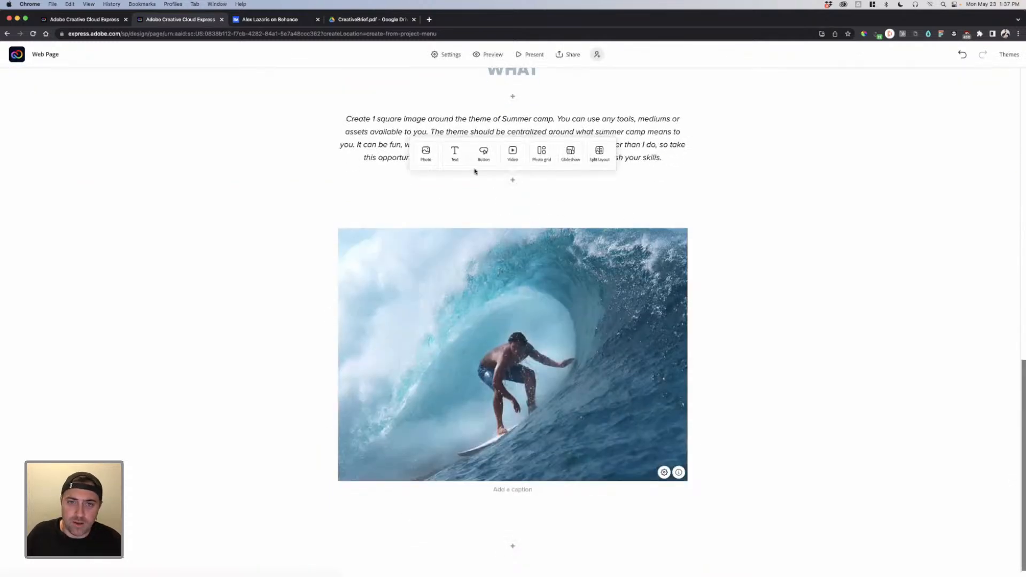
click(454, 148)
text(WHEN)
double_click(349, 157)
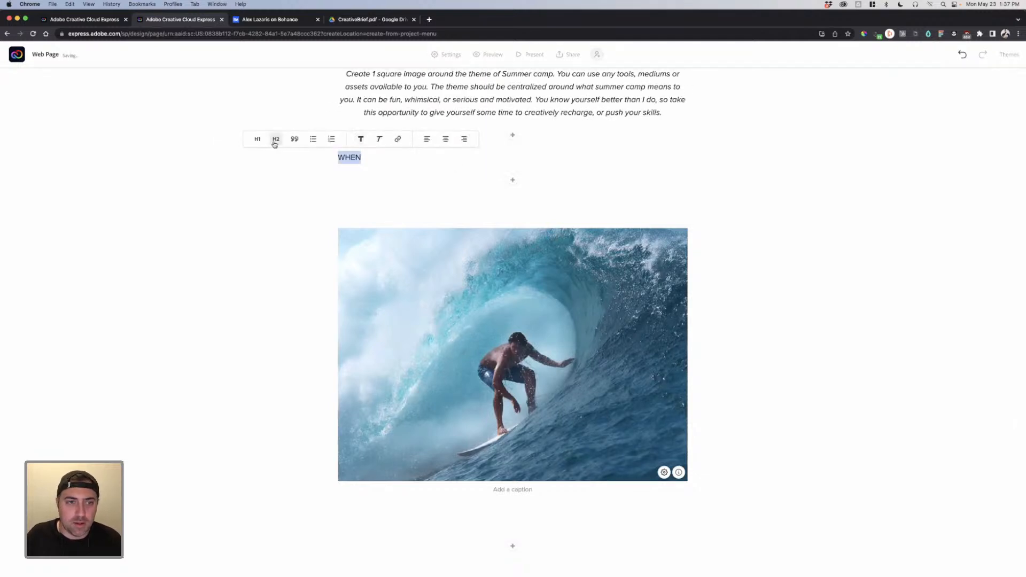
click(257, 139)
click(445, 139)
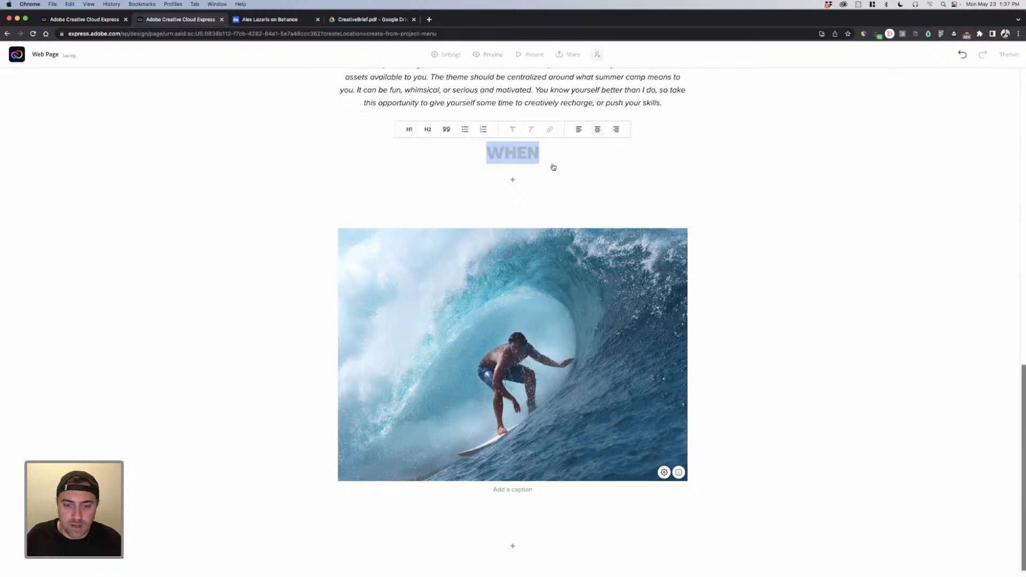
Step: Copy the "WHEN" text from the CreativeBrief document in Illustrator and paste it into a new text block under the web page's WHEN heading
click(492, 566)
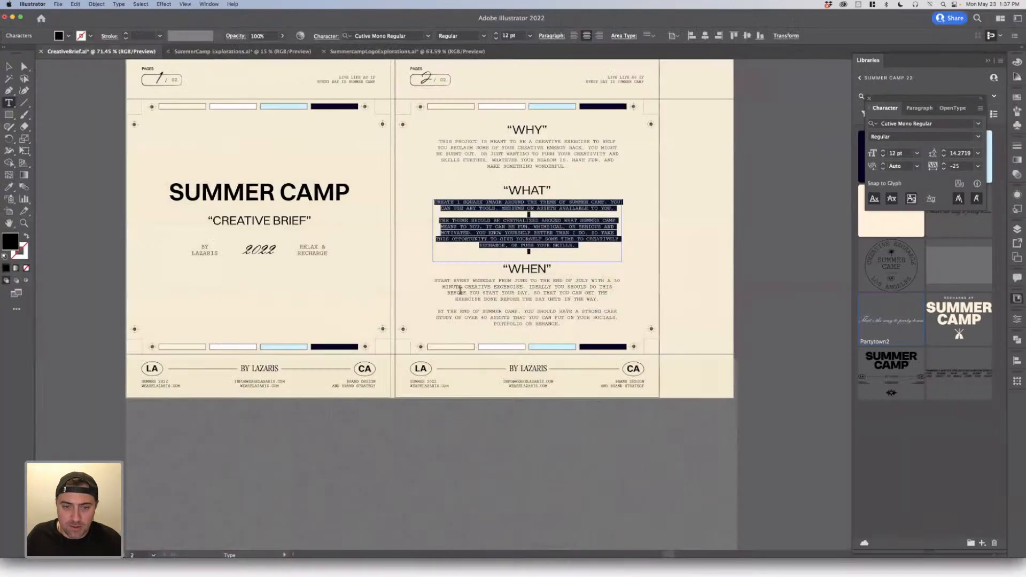
click(441, 282)
key(super+a)
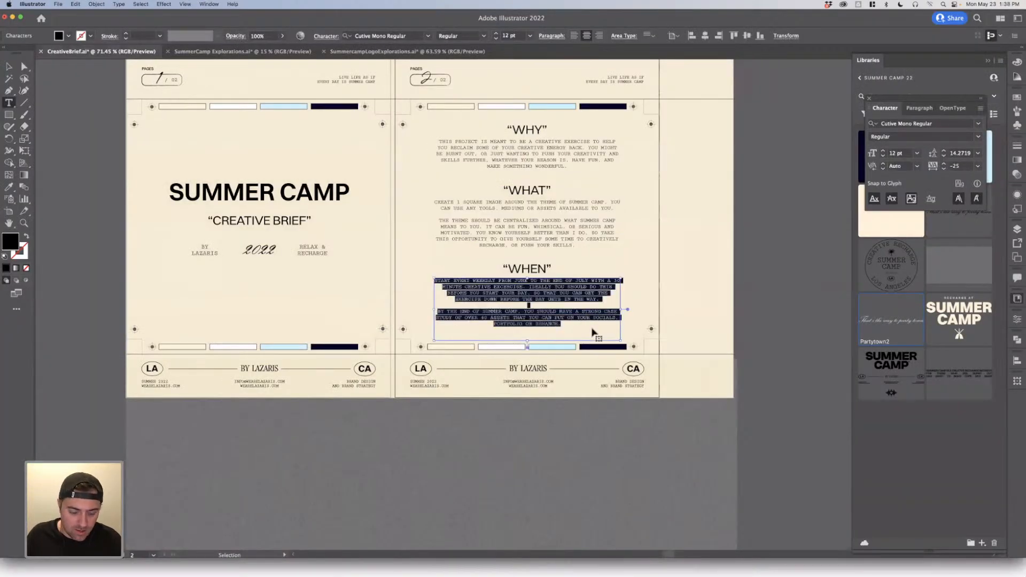
key(super+Tab)
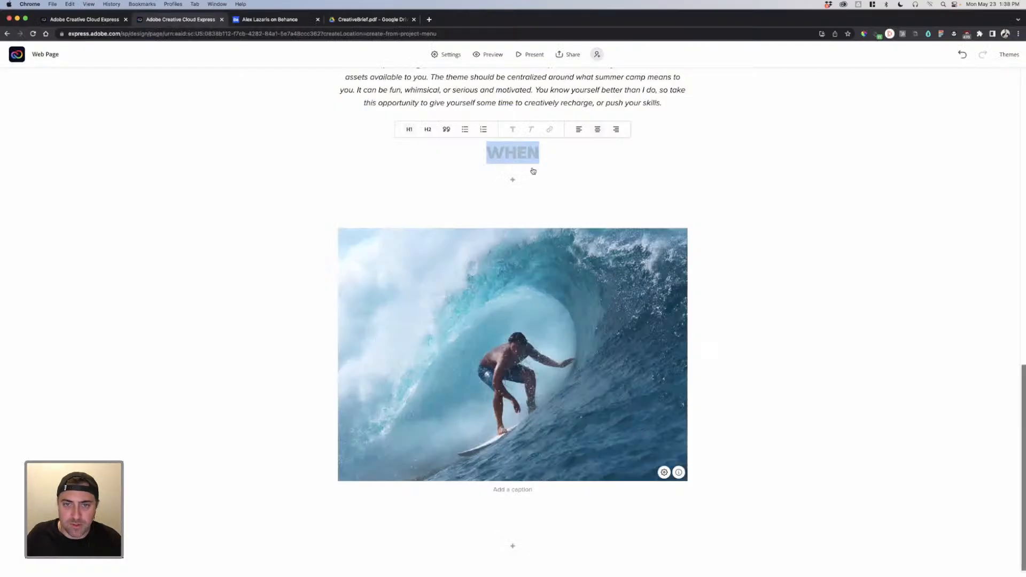
click(515, 184)
click(453, 151)
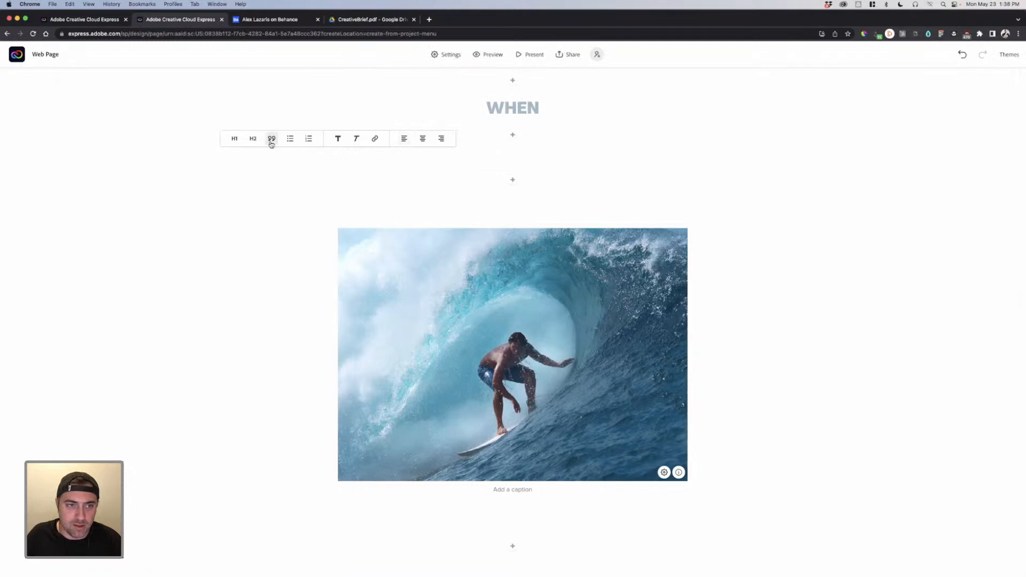
text(Start every weekday from June to the end of July with a 30 minute creative excercise. Ideally you should do this before you start your day, so that you can get the exercise done before the day gets in the way. by the end of summer camp, you should have a strong case study of over 40 assets that you can put on your socials, portfolio or Behance.)
Step: Join the two WHEN paragraphs into one, separated by a space, and capitalize "By" in "By the end of summer camp"
scroll(511, 161, up, 2)
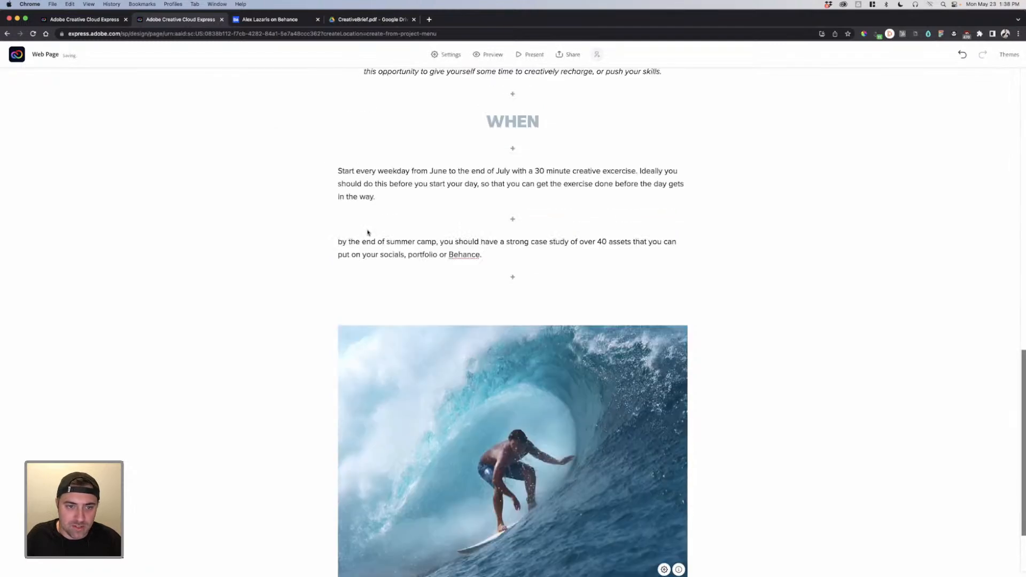
click(339, 241)
key(BackSpace)
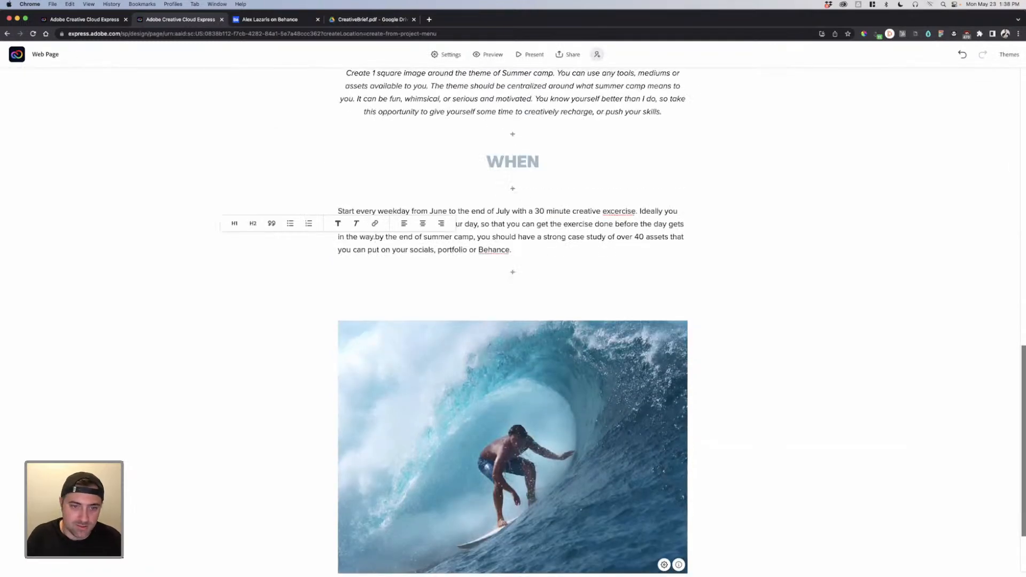
click(381, 236)
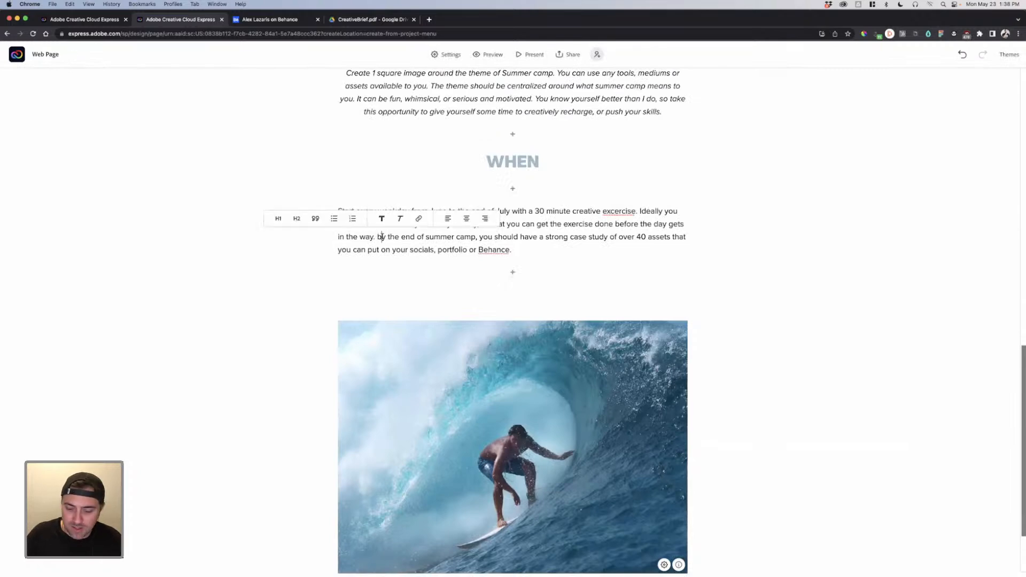
key(BackSpace)
text(B)
Step: Italicize and centre-align the merged paragraph under the WHEN heading
click(391, 237)
click(504, 250)
click(515, 254)
drag(515, 253, 329, 213)
click(529, 193)
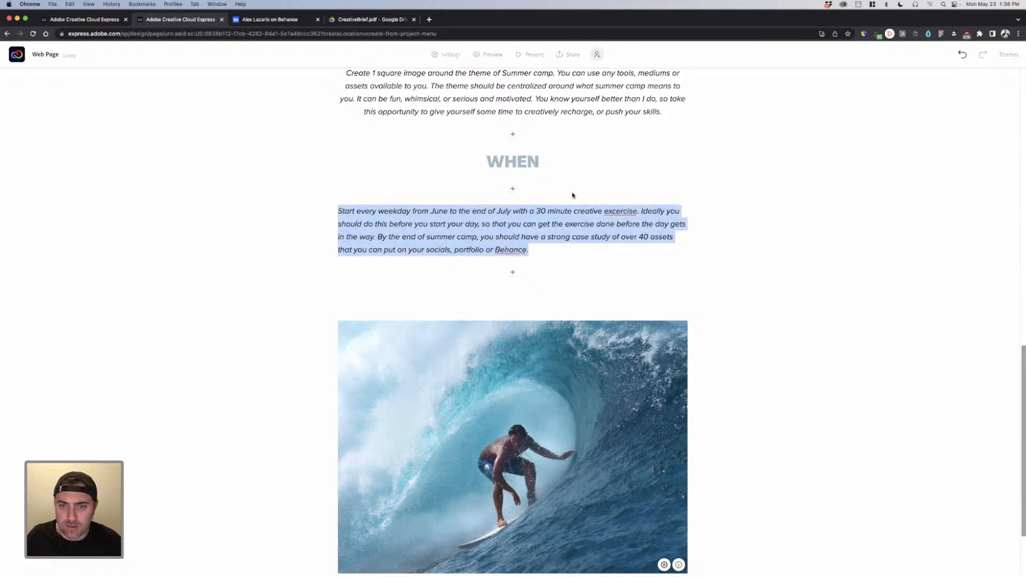
click(580, 220)
drag(529, 250, 295, 214)
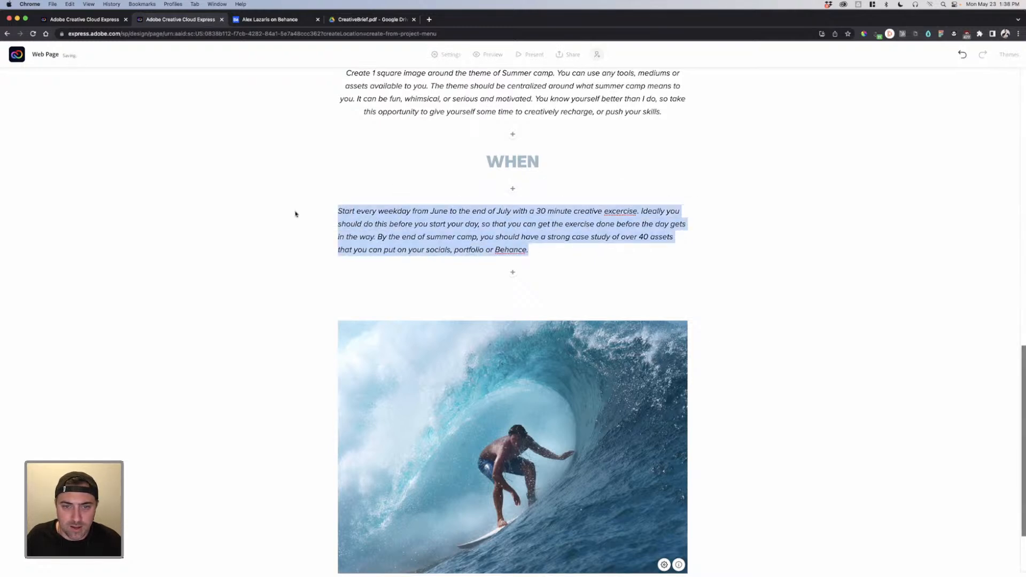
click(595, 194)
click(684, 248)
Step: Insert a button below the surfer photo at the end of the page and label it "Visit my Behance"
scroll(695, 243, up, 4)
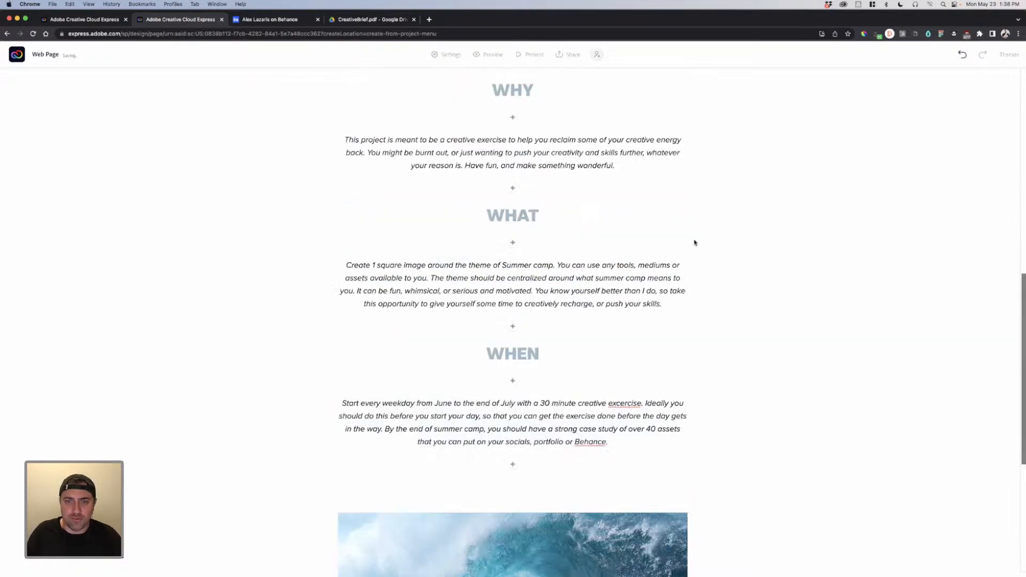
scroll(695, 243, up, 10)
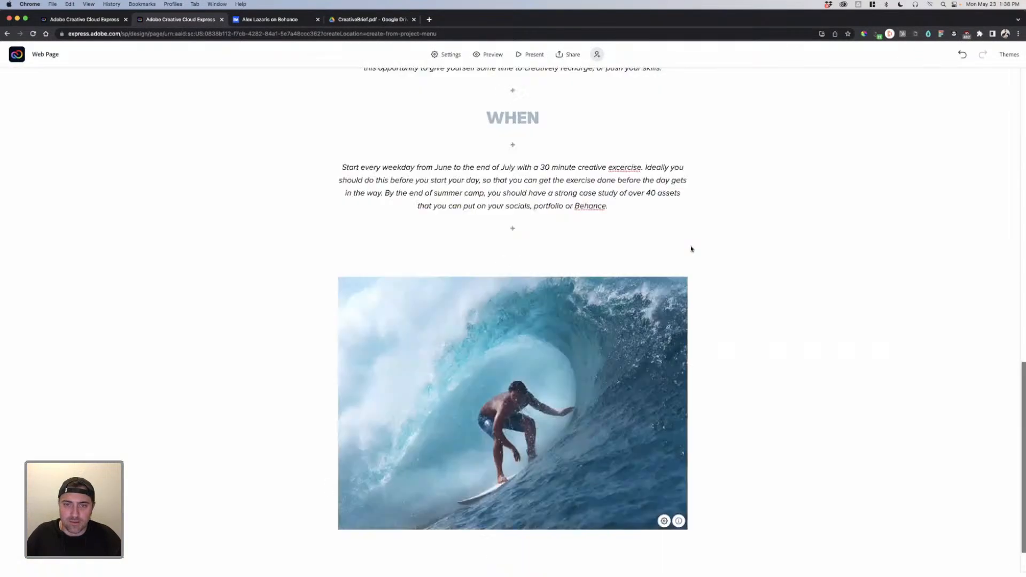
scroll(691, 249, down, 2)
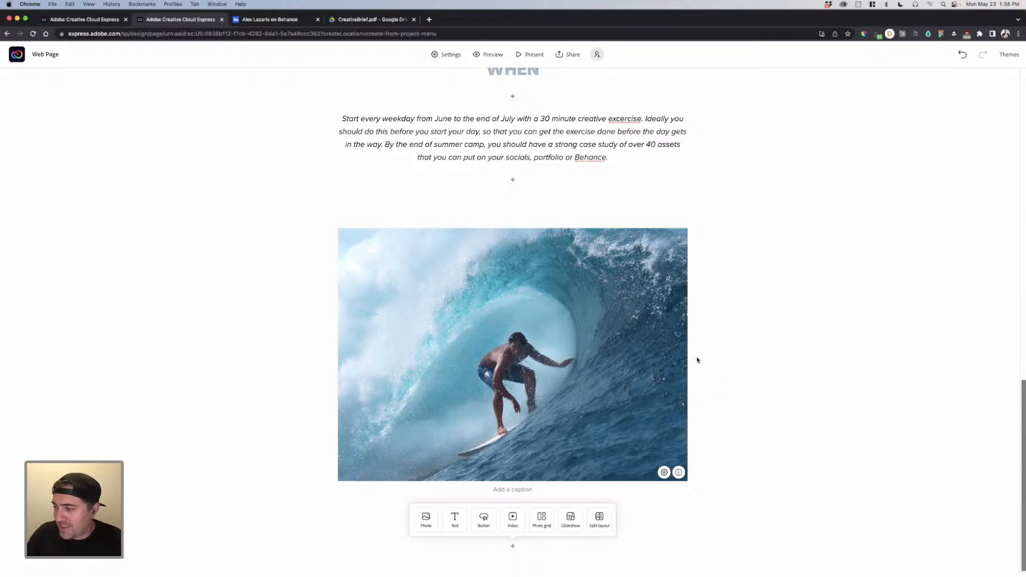
click(753, 365)
click(509, 548)
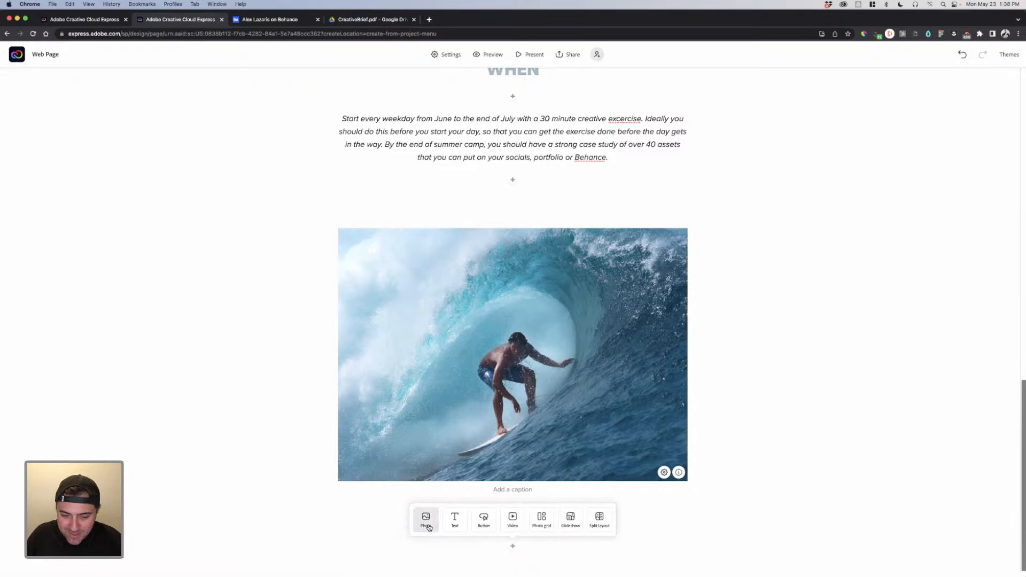
click(482, 518)
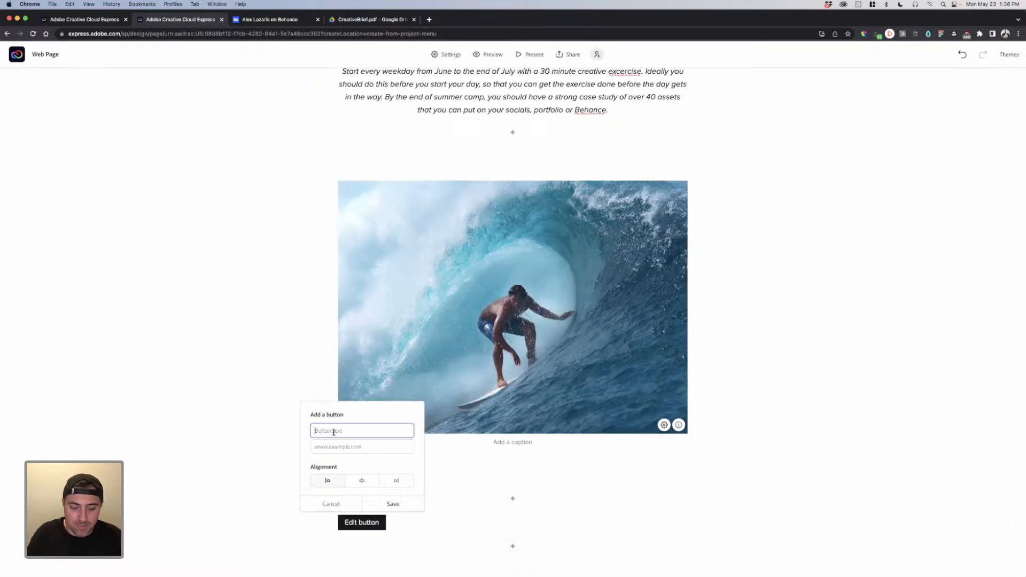
text(Visit my Behance)
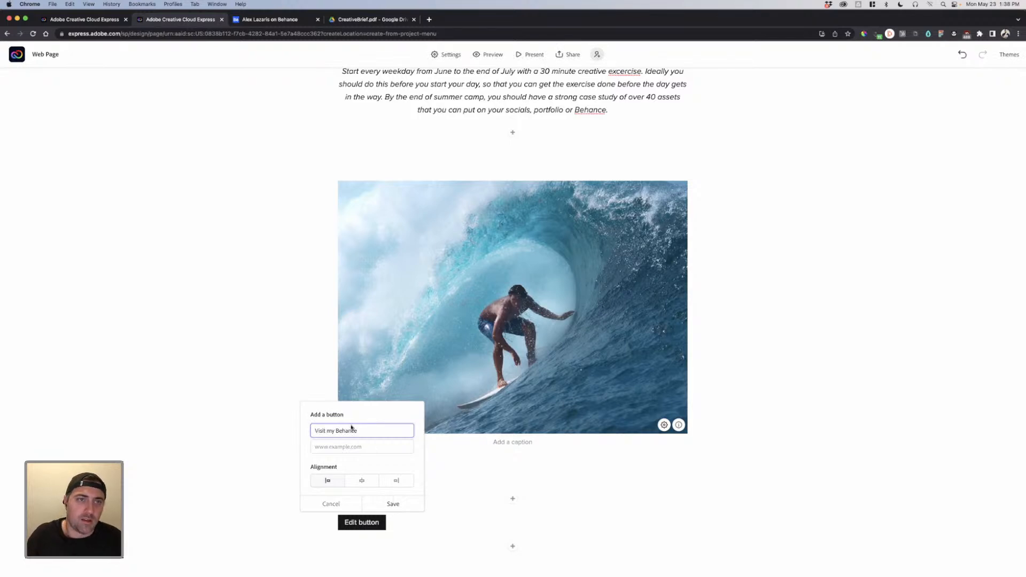
Step: Link the button to the copied URL of the Summer-Camp-2022 Behance project, centre-align it and save it
click(294, 20)
click(218, 34)
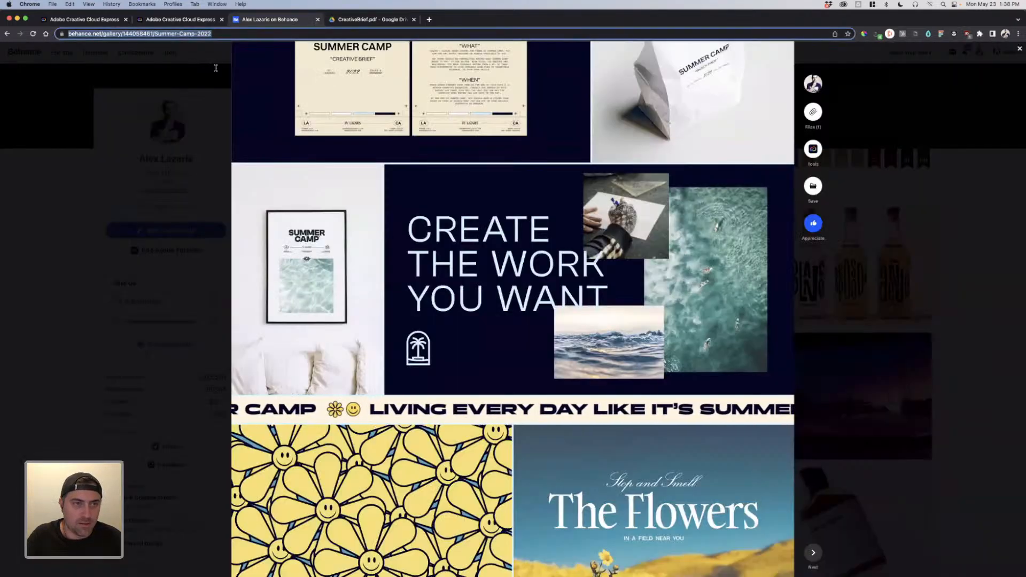
key(super+c)
key(super+2)
click(354, 448)
key(super+v)
click(361, 482)
click(392, 503)
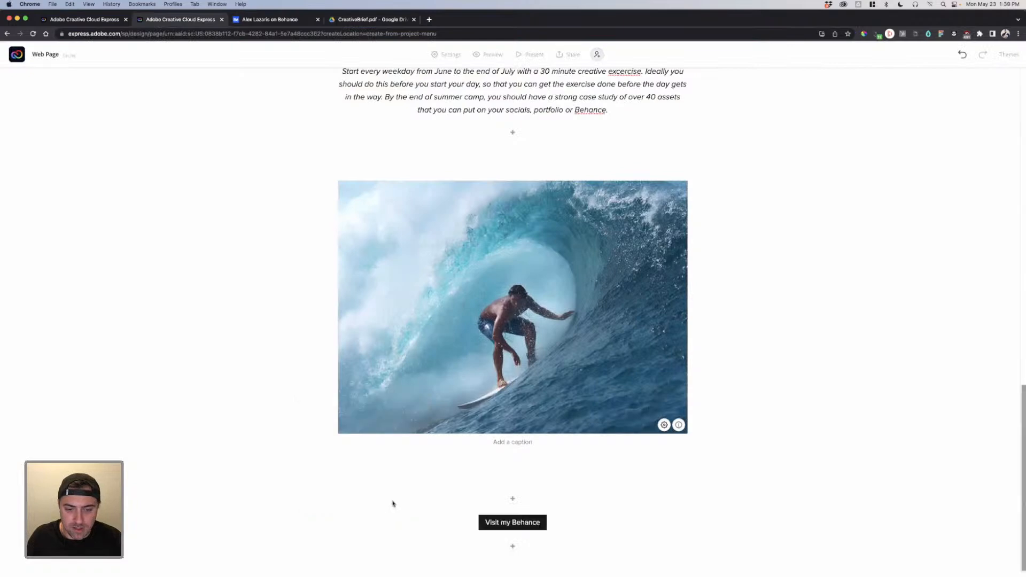
click(522, 524)
click(496, 498)
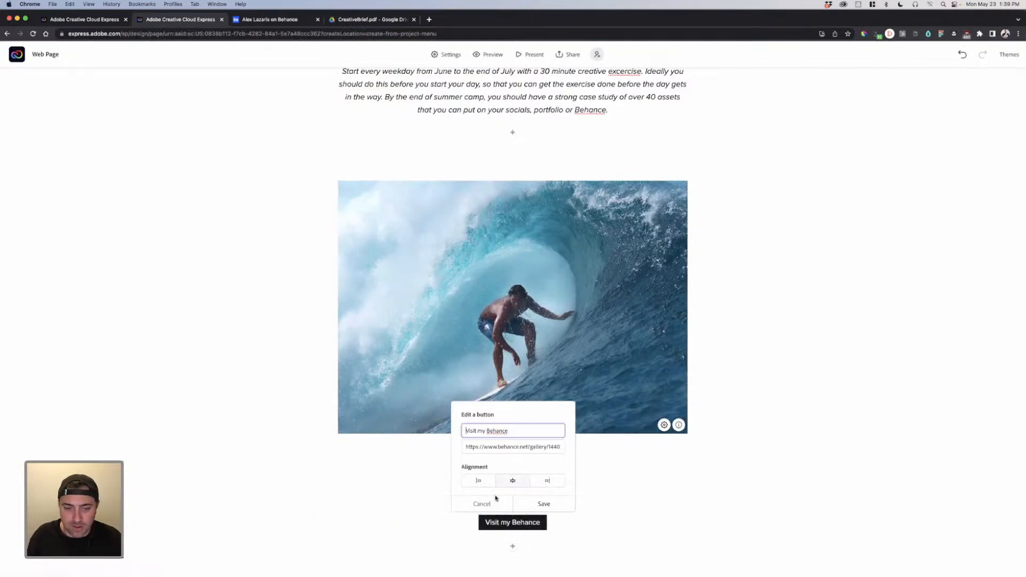
click(543, 503)
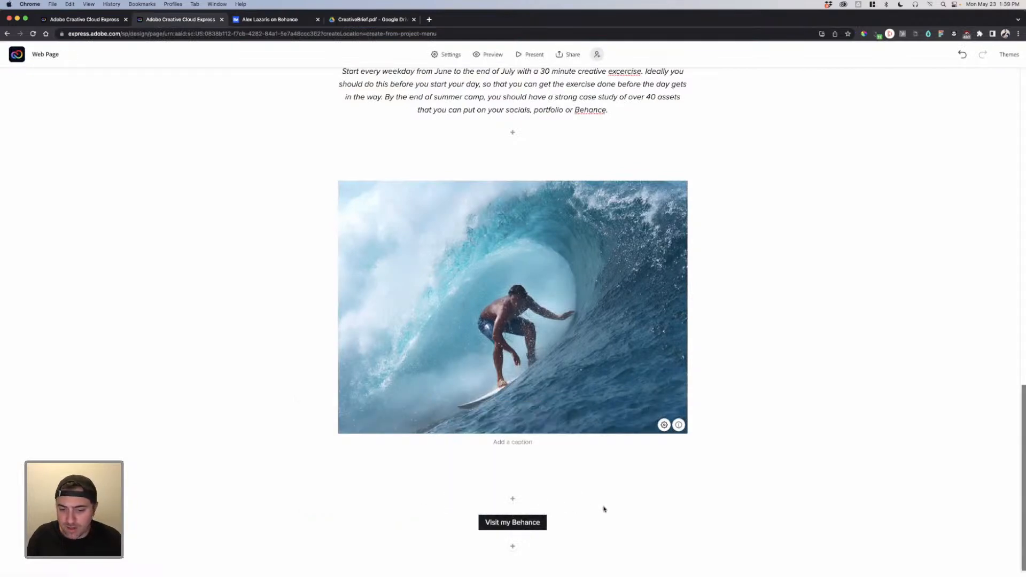
Step: Present the web page full screen and review it from the SUMMER CAMP title down to the Behance button and image credits
scroll(544, 513, up, 15)
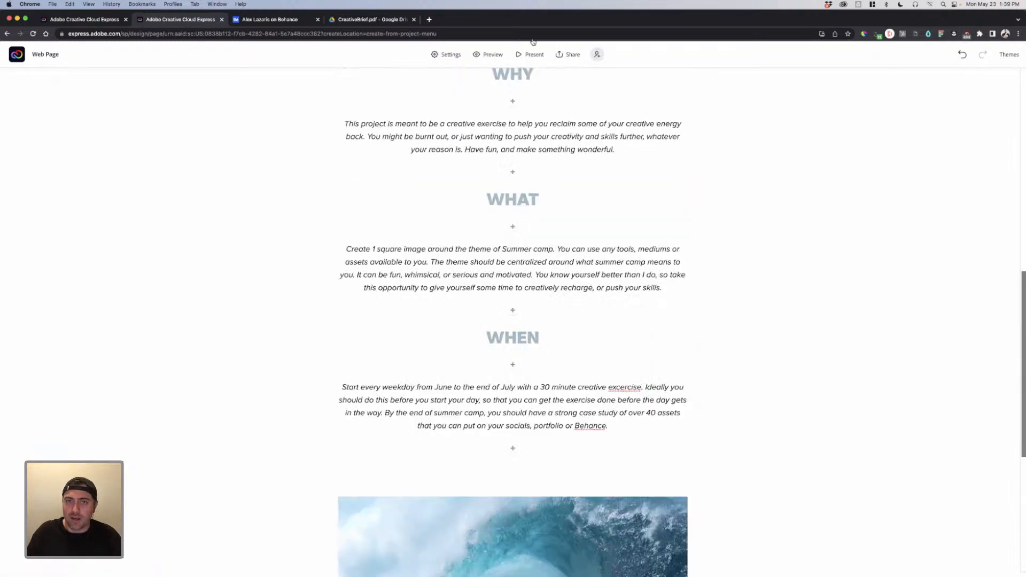
scroll(583, 123, up, 3)
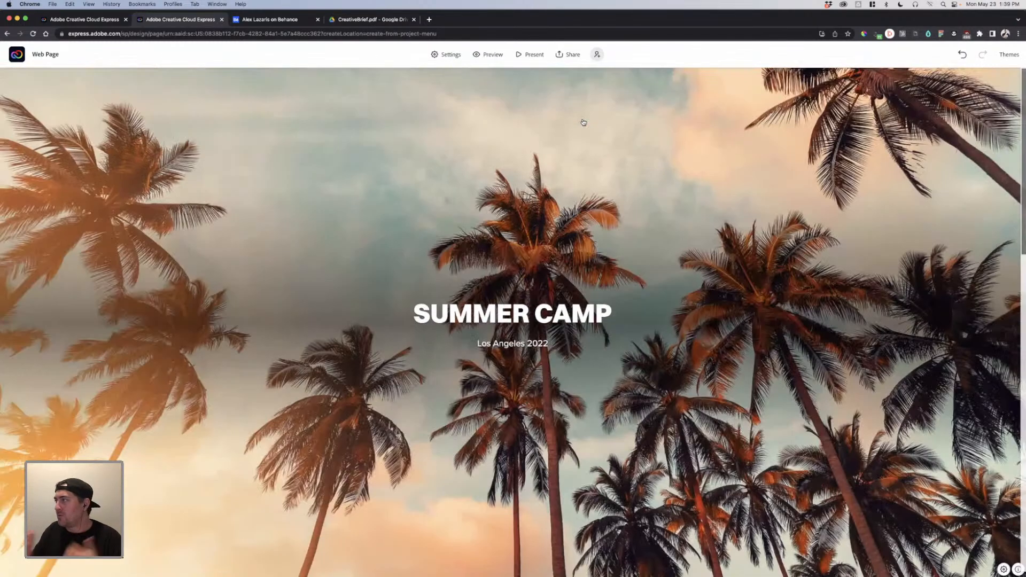
click(534, 61)
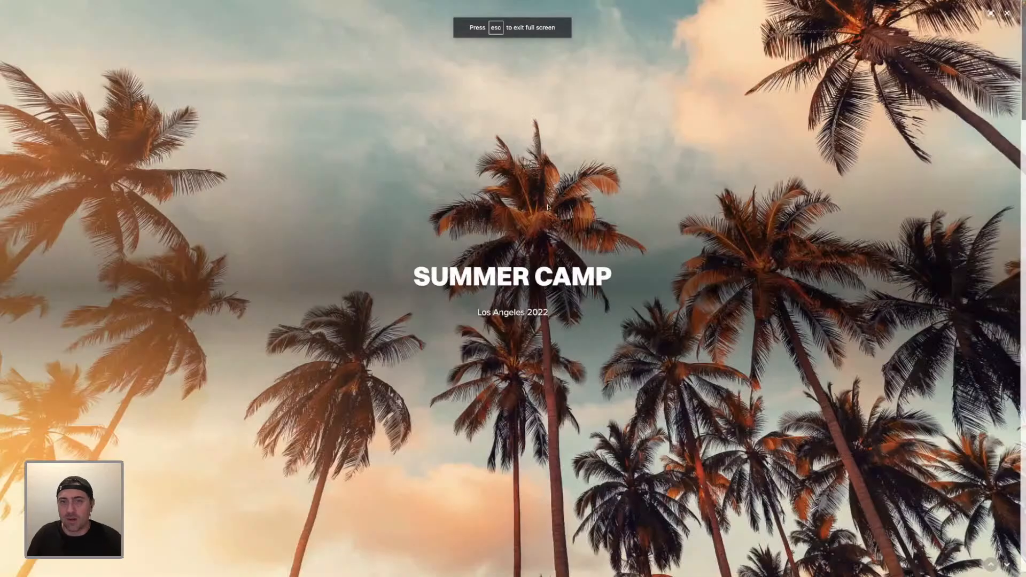
scroll(547, 207, down, 4)
scroll(548, 207, down, 10)
scroll(548, 207, down, 10)
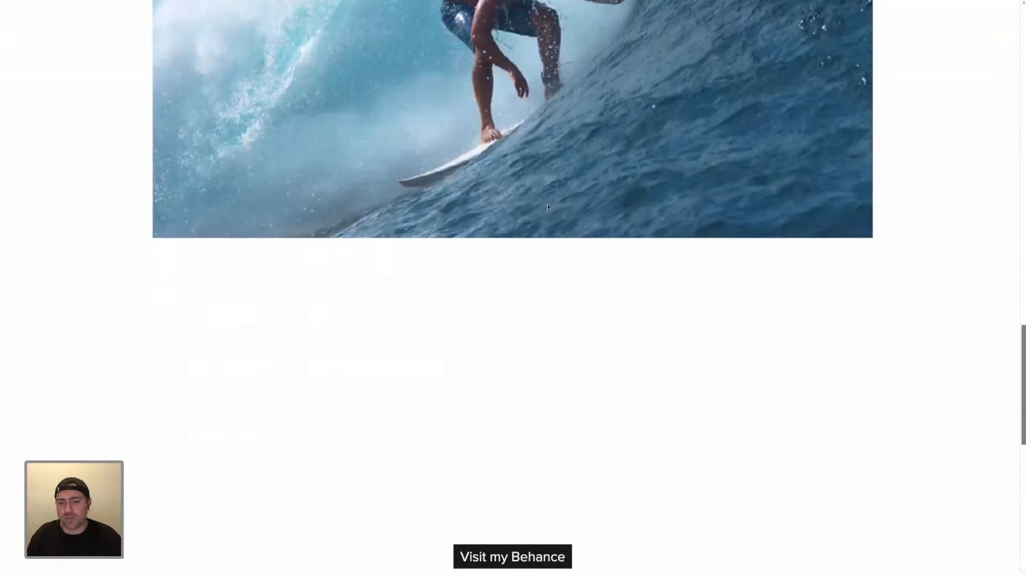
scroll(547, 208, down, 6)
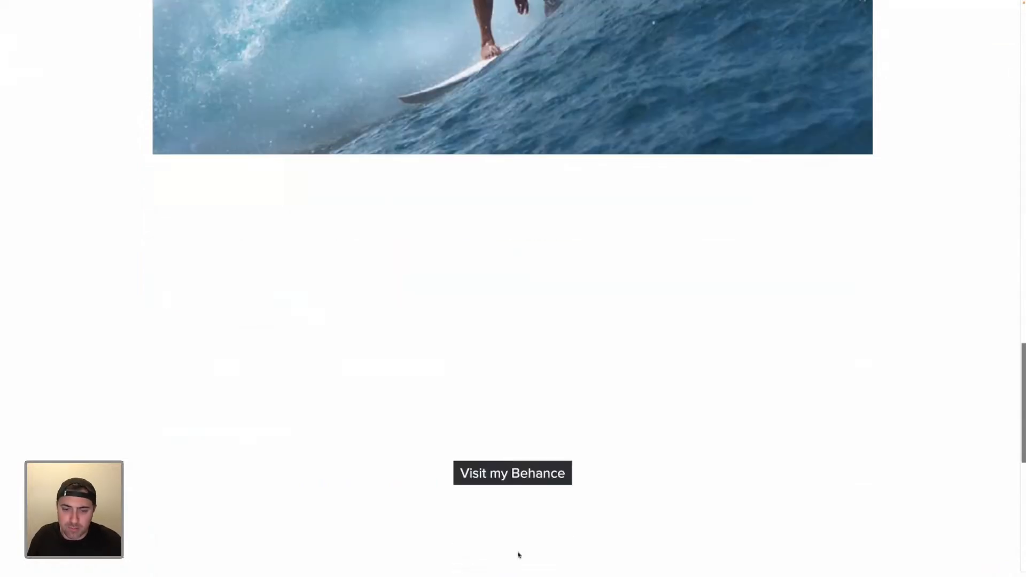
scroll(557, 211, down, 2)
scroll(490, 190, up, 3)
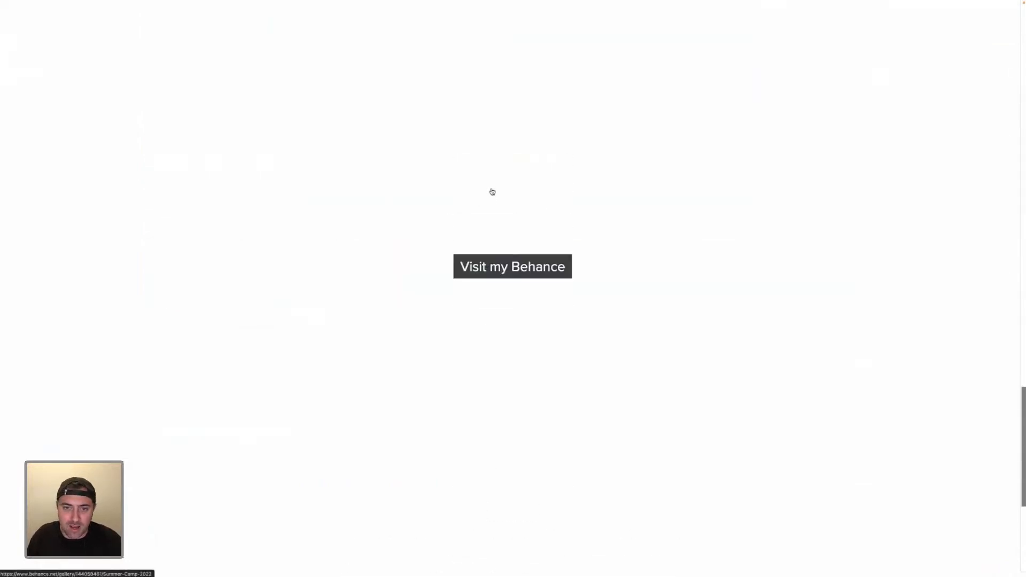
scroll(571, 236, down, 3)
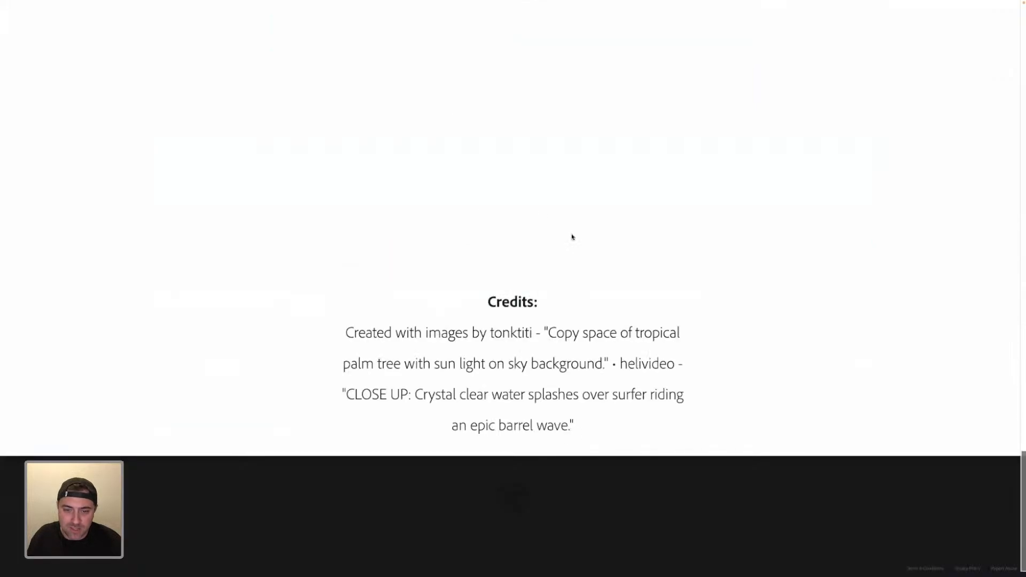
scroll(574, 235, up, 2)
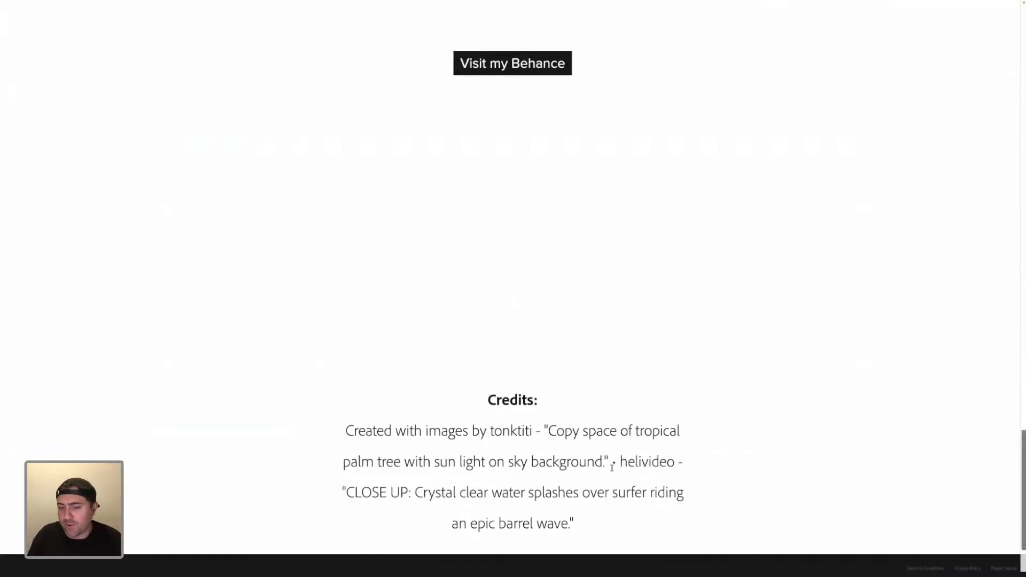
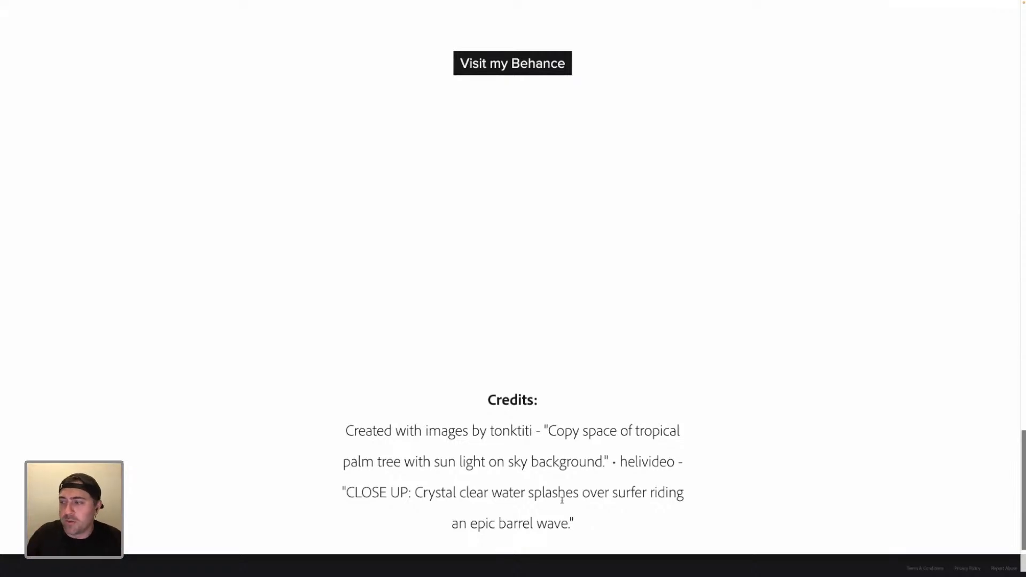
key(Escape)
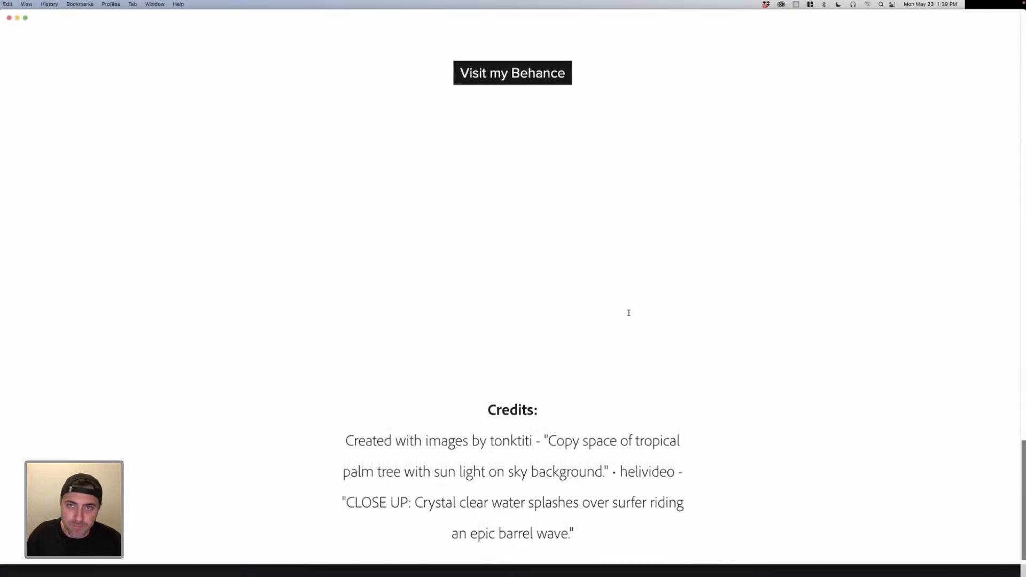
scroll(136, 82, down, 15)
scroll(136, 82, up, 15)
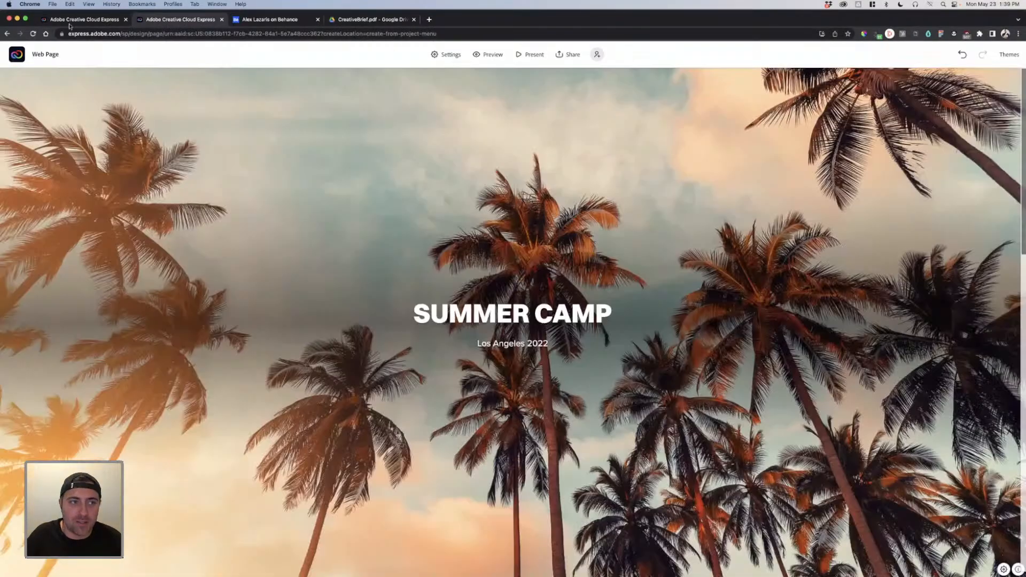
Step: Close the web page project and start a new flyer from the Dollar Rush Thrift Shop advertisement template
click(221, 19)
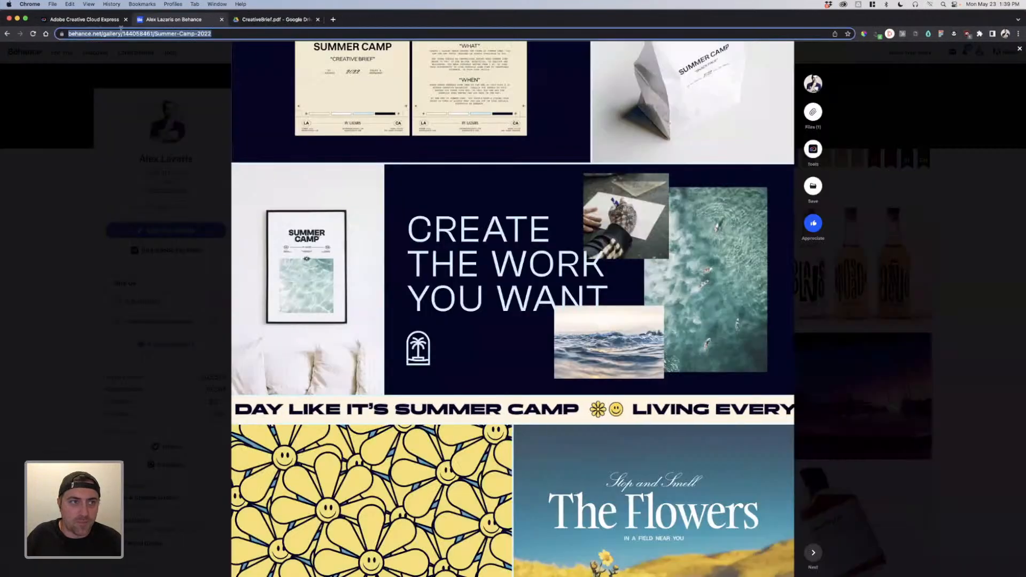
key(ctrl+shift+Tab)
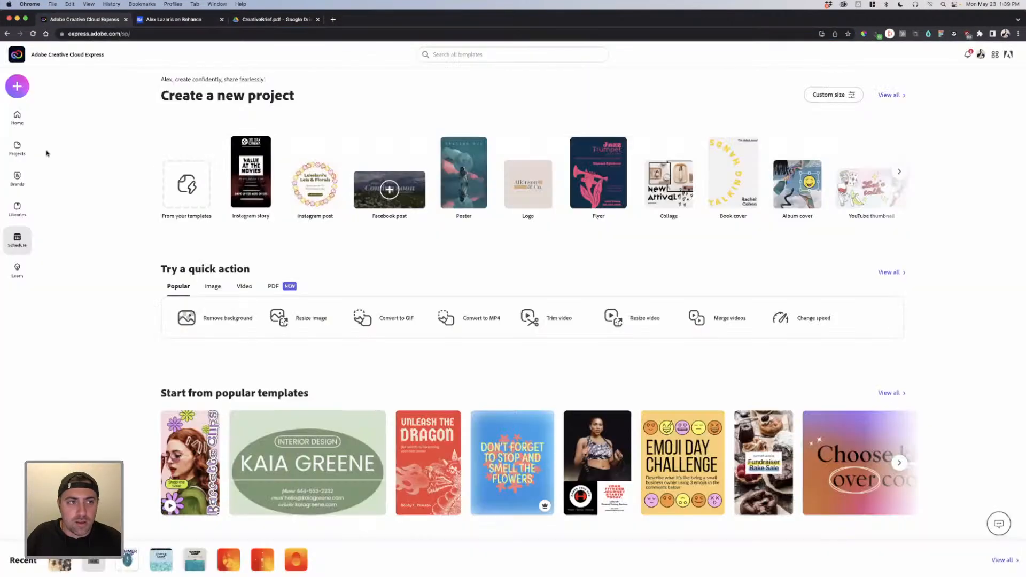
click(19, 123)
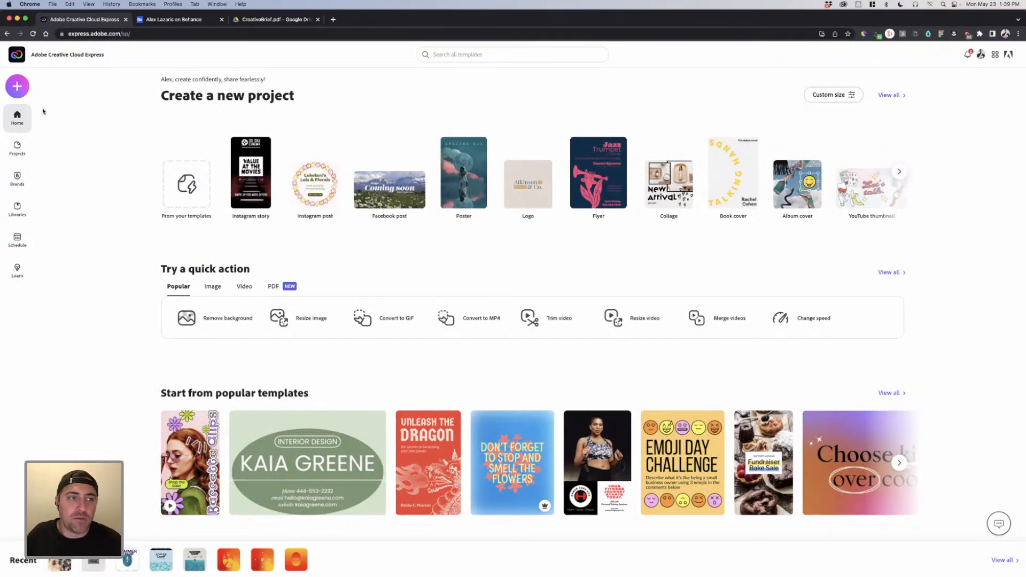
click(18, 86)
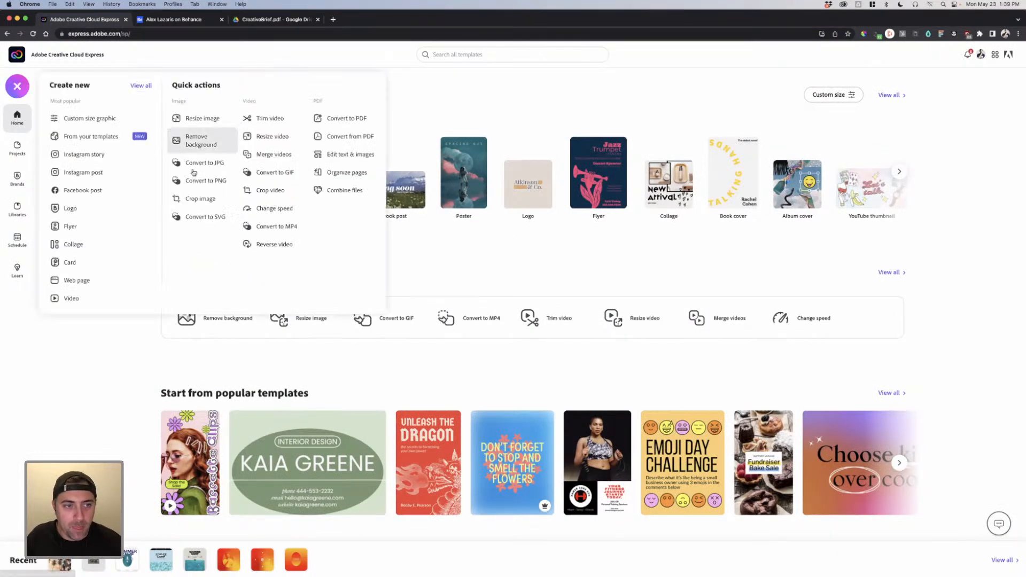
click(98, 229)
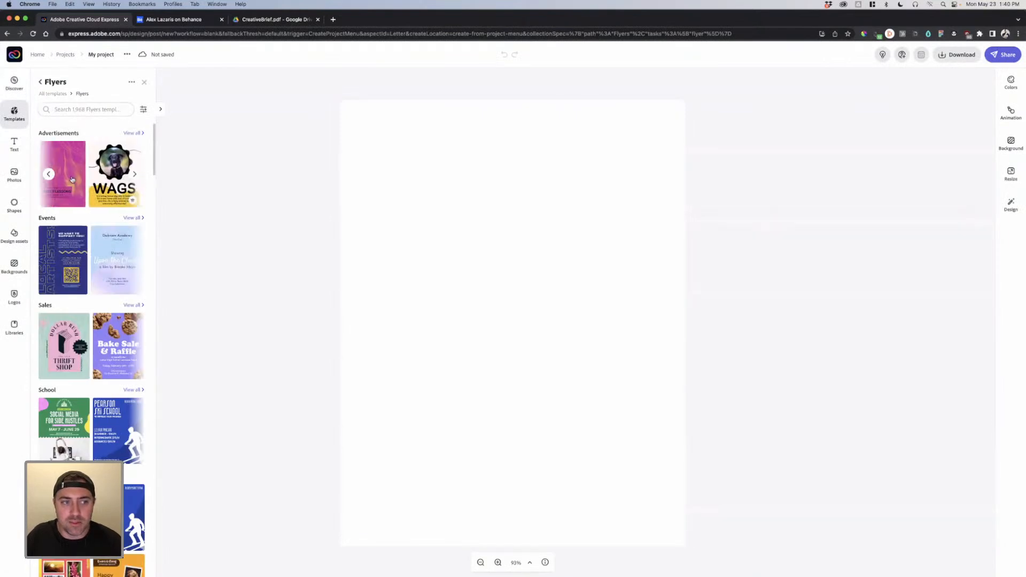
click(115, 163)
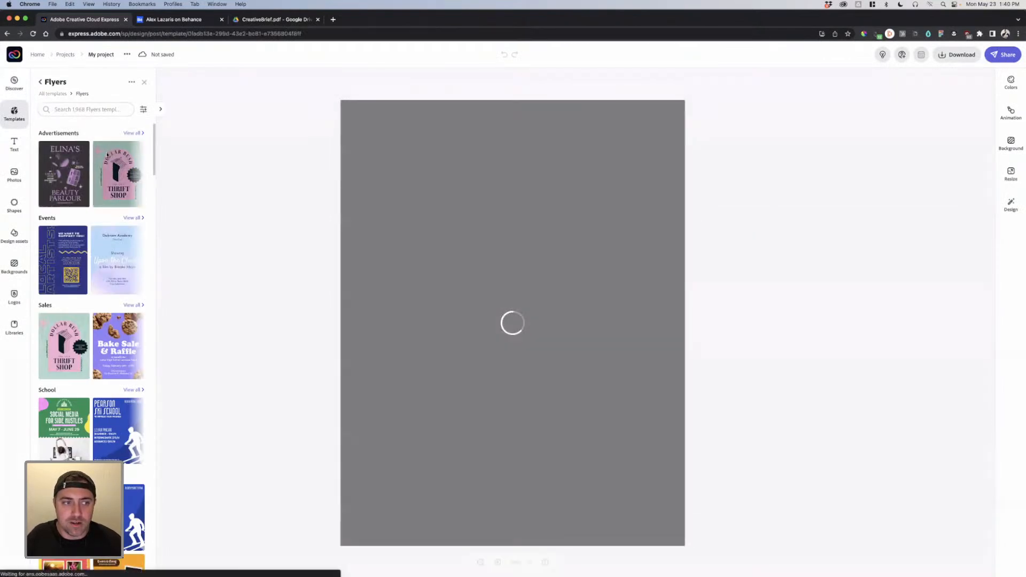
Step: Start replacing the flyer's crumpled-paper background image and search the texture design assets for "water texture"
click(632, 116)
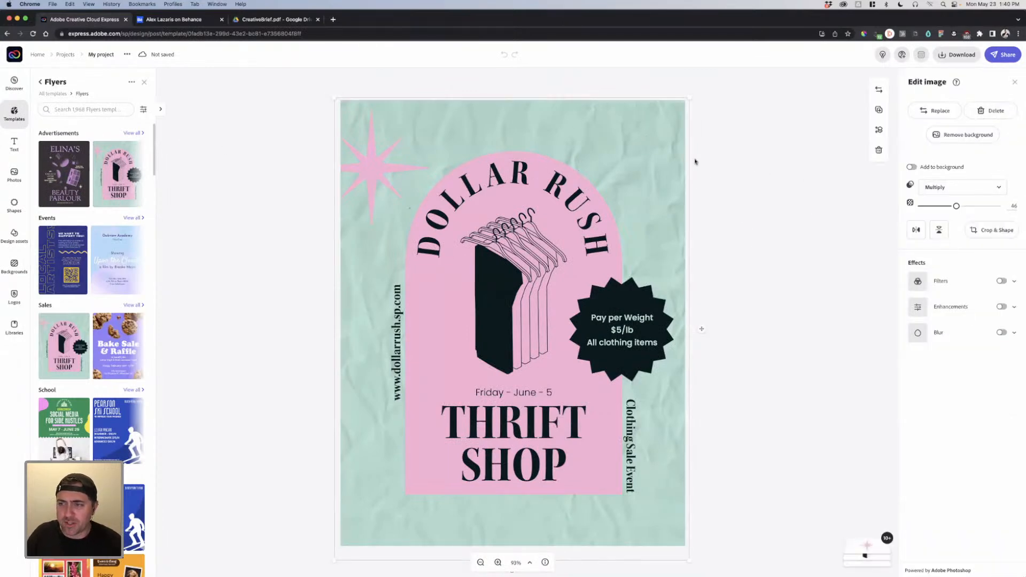
click(742, 133)
click(645, 139)
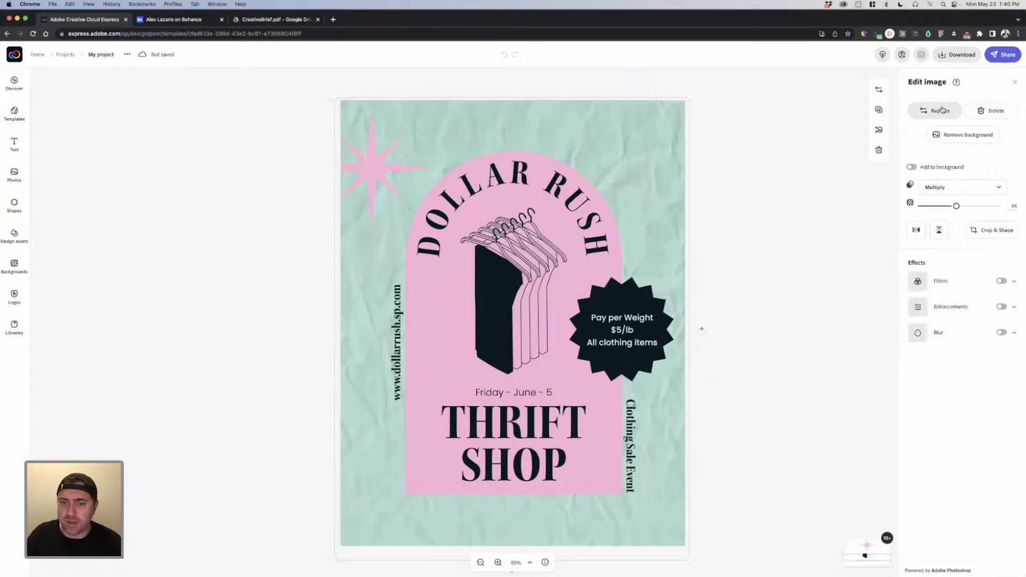
click(14, 235)
click(80, 115)
text(water tex)
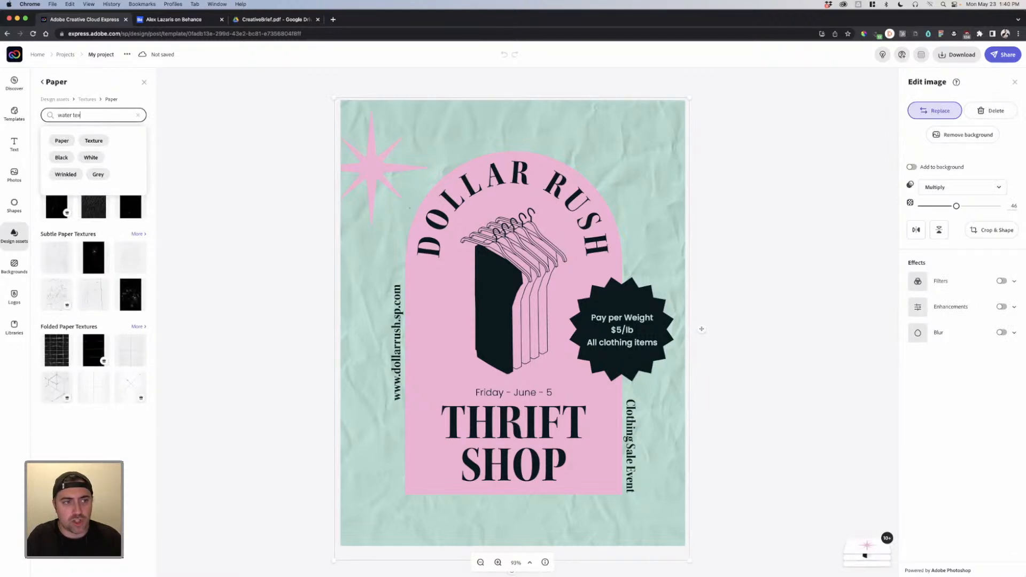
text(ture)
key(Return)
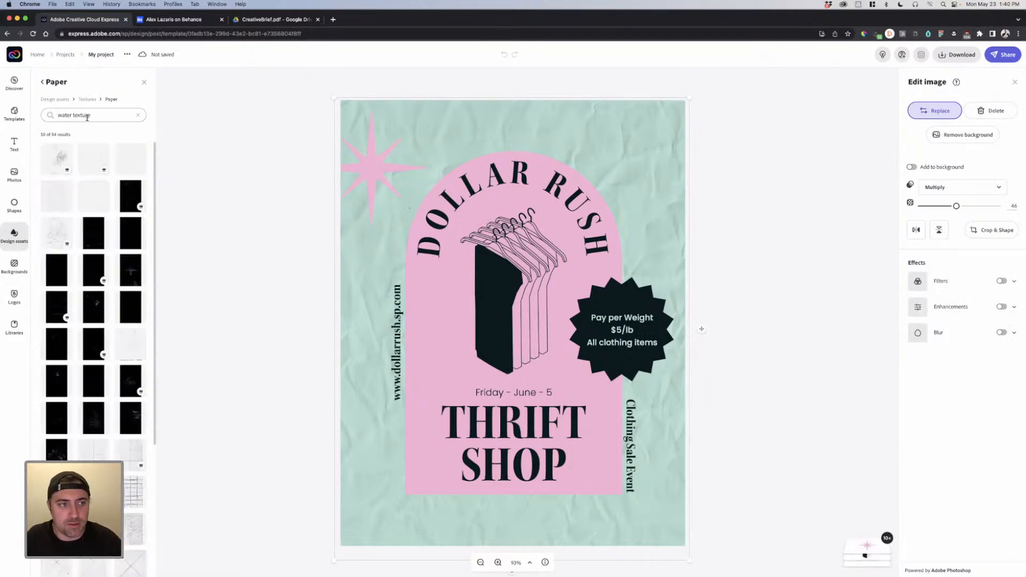
click(43, 82)
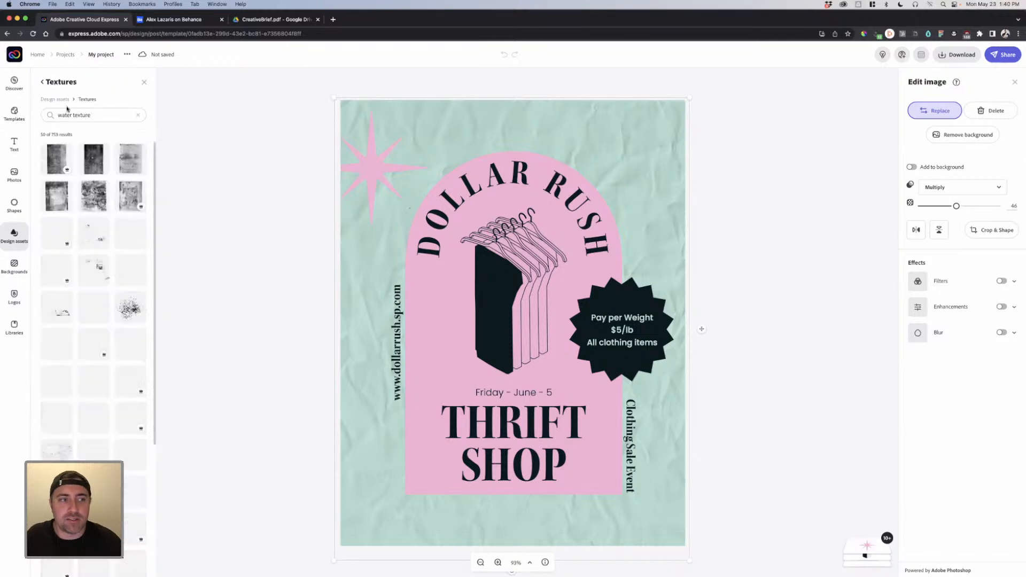
Step: Search the stock photos for "water ripple" as a replacement for the paper texture
click(24, 176)
click(79, 127)
text(water rip)
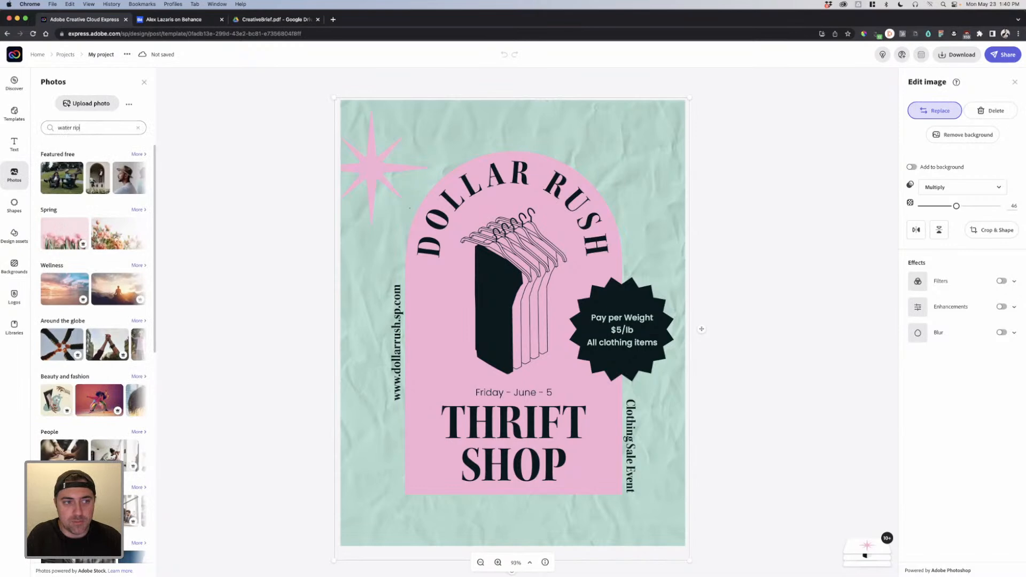
text(ple)
key(Return)
Step: Search the stock photos for "water texture" and replace the flyer's crumpled-paper background with the teal sea-foam photo
double_click(79, 128)
text(te)
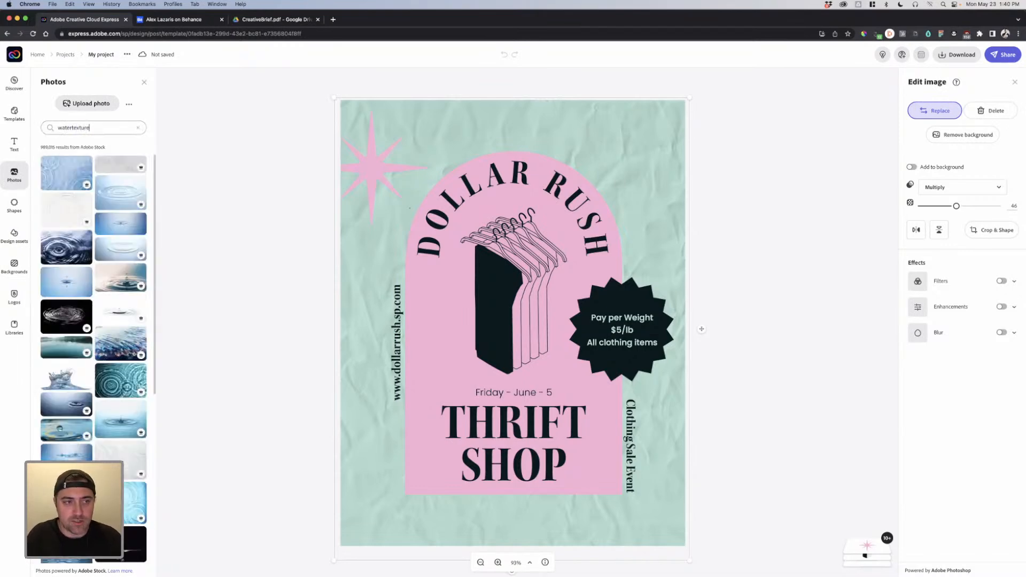
text(xture)
click(73, 128)
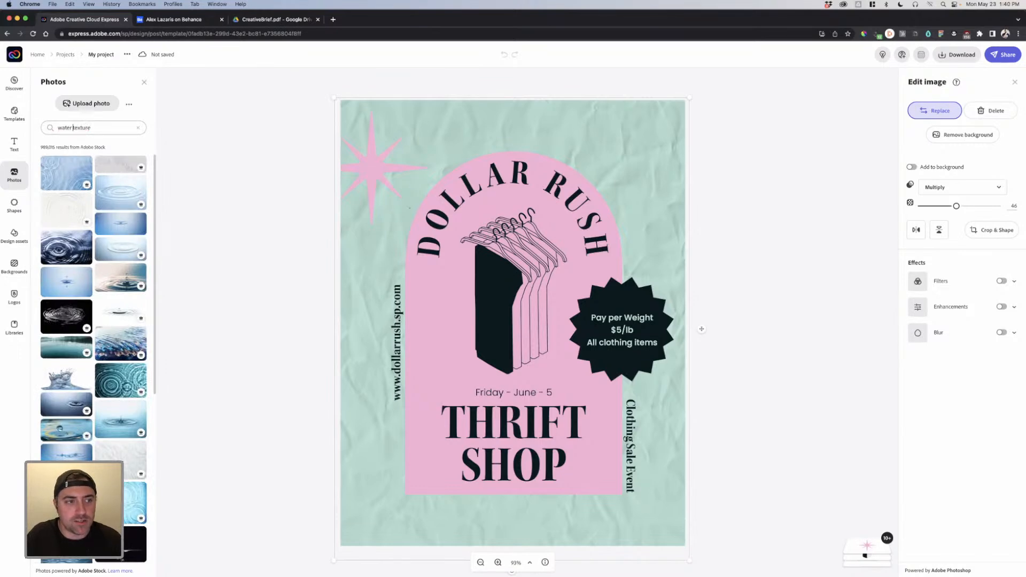
key(Return)
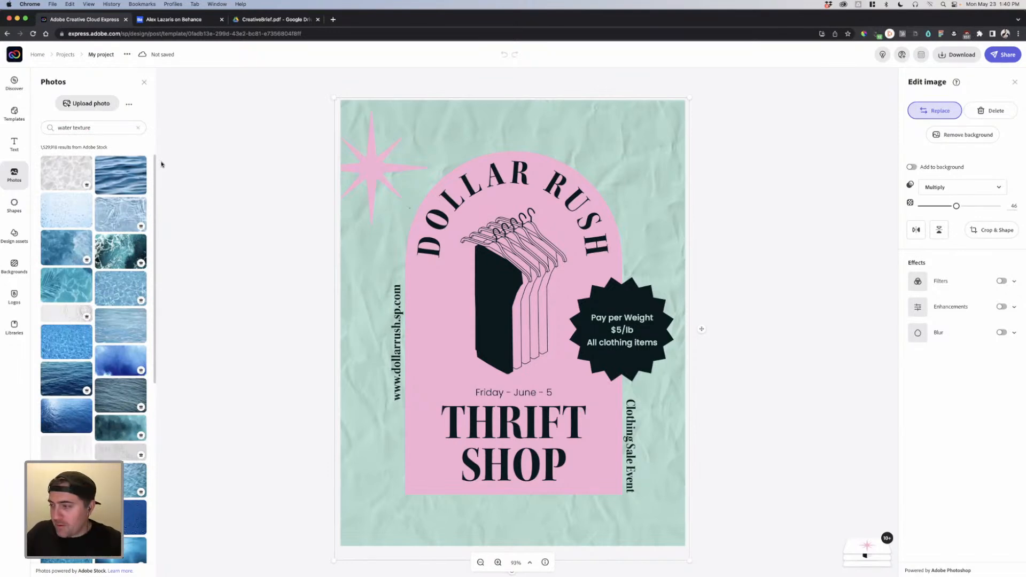
scroll(119, 243, down, 1)
click(111, 235)
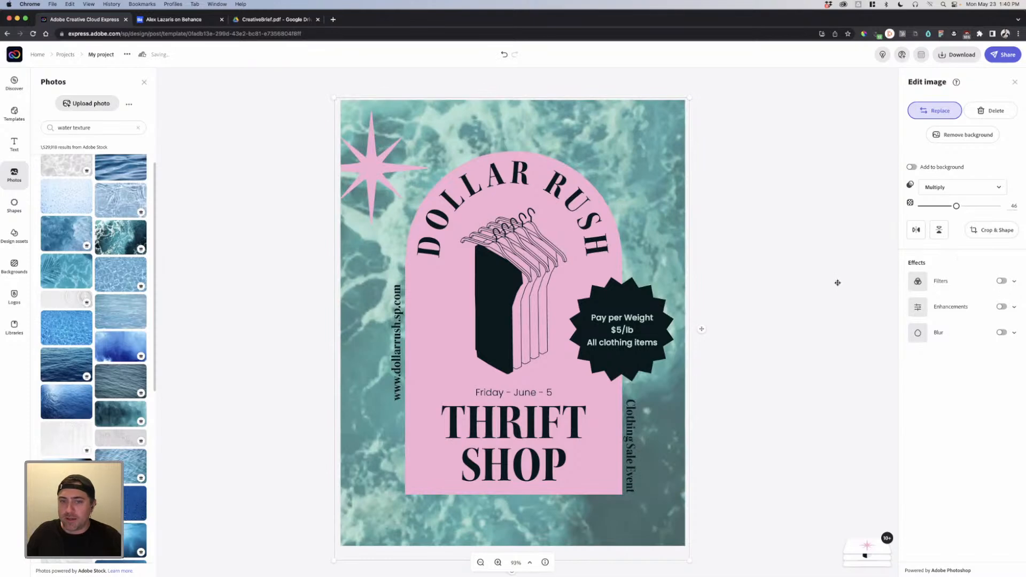
Step: Set the ocean background image to 100 opacity with the Normal blend mode
mouse_move(637, 159)
mouse_down()
mouse_move(642, 178)
mouse_move(640, 163)
mouse_up()
drag(956, 205, 1021, 212)
click(977, 191)
click(939, 204)
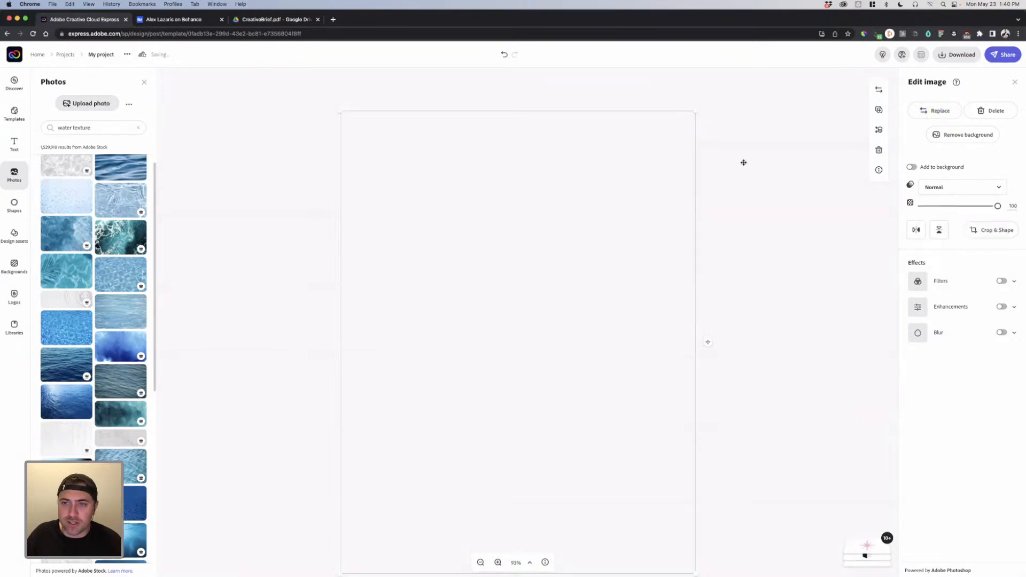
click(741, 143)
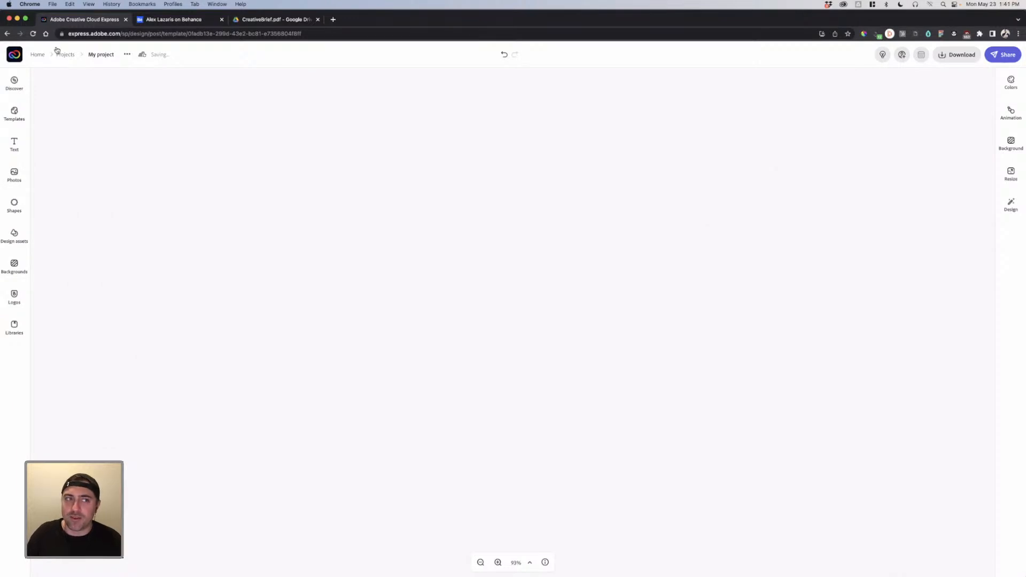
Step: Reload the blank flyer project page and dismiss the side panel to return to the canvas
click(33, 34)
click(535, 202)
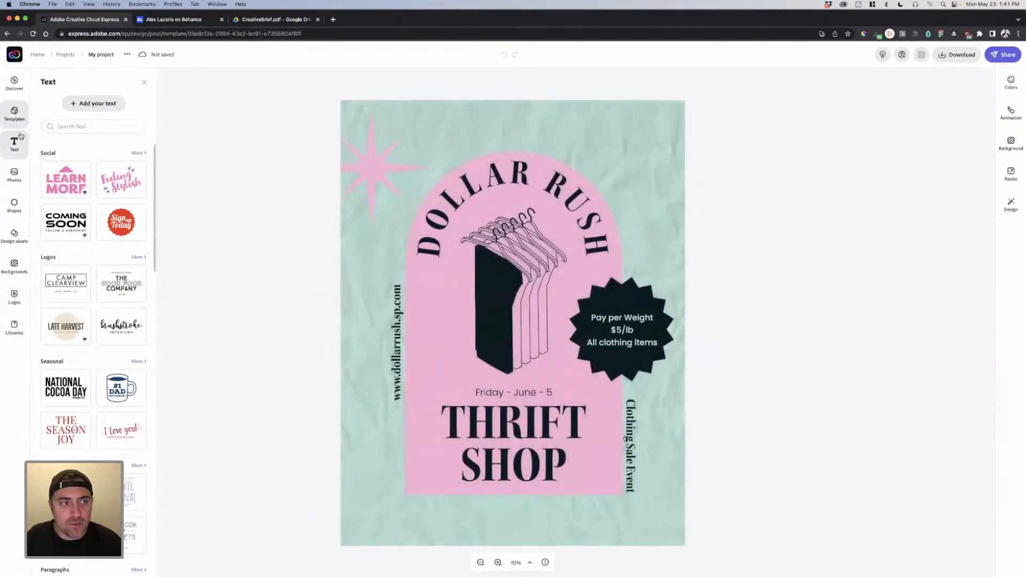
click(14, 175)
click(778, 124)
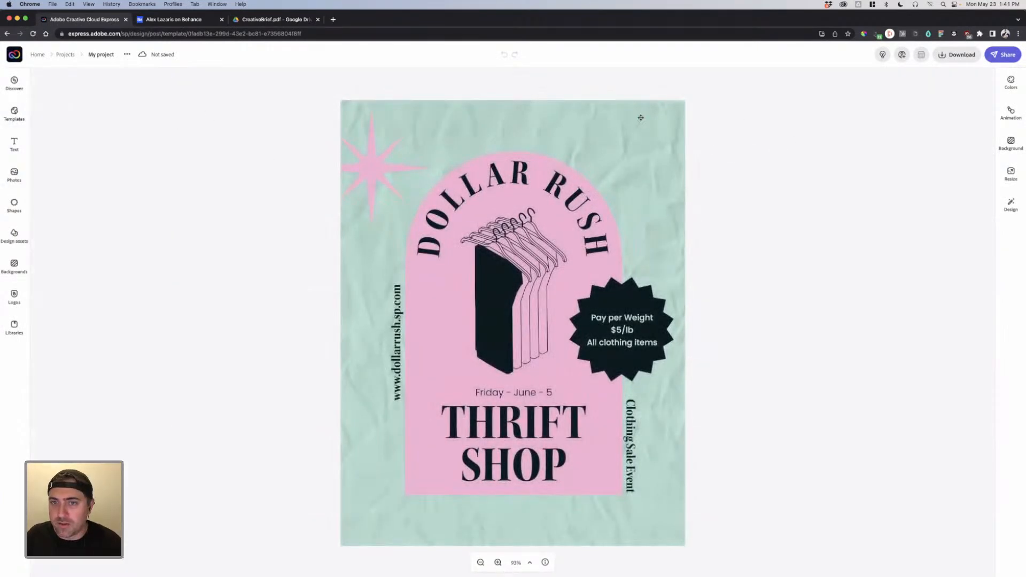
Step: Replace the flyer's crumpled-paper background with the teal sea-foam photo from a "water texture" stock photo search
click(640, 118)
click(936, 112)
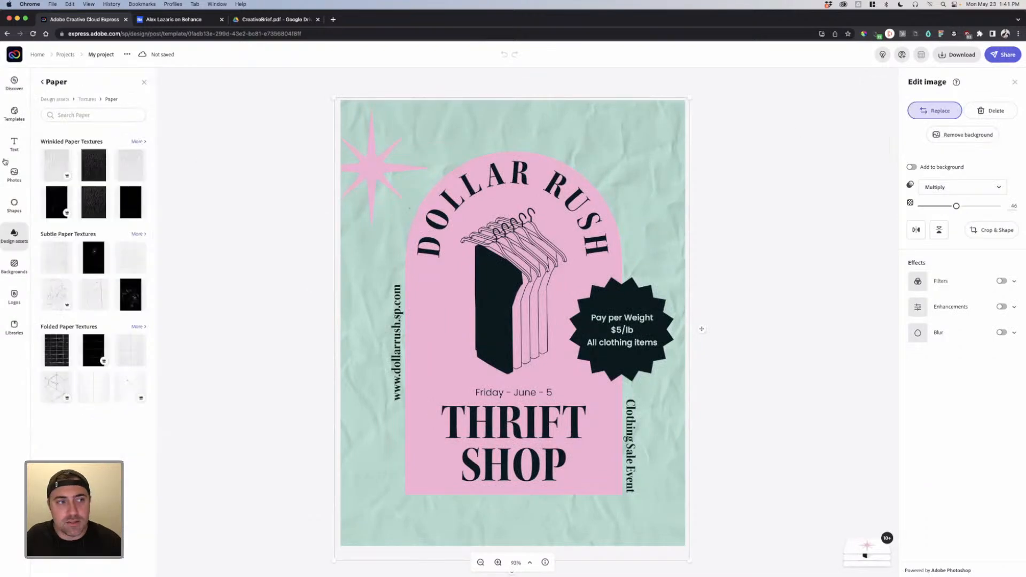
click(16, 176)
click(70, 128)
text(water texture)
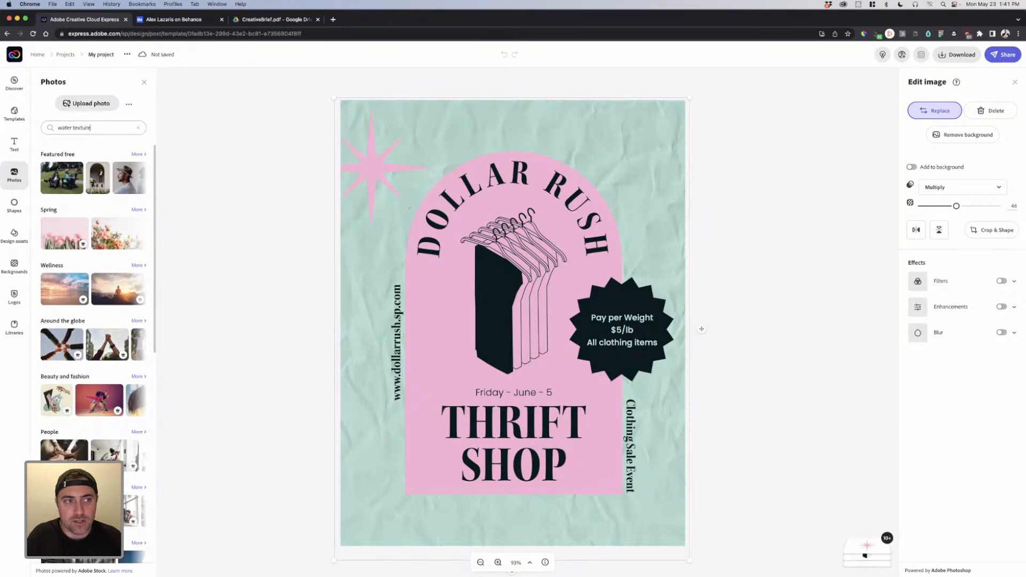
key(Return)
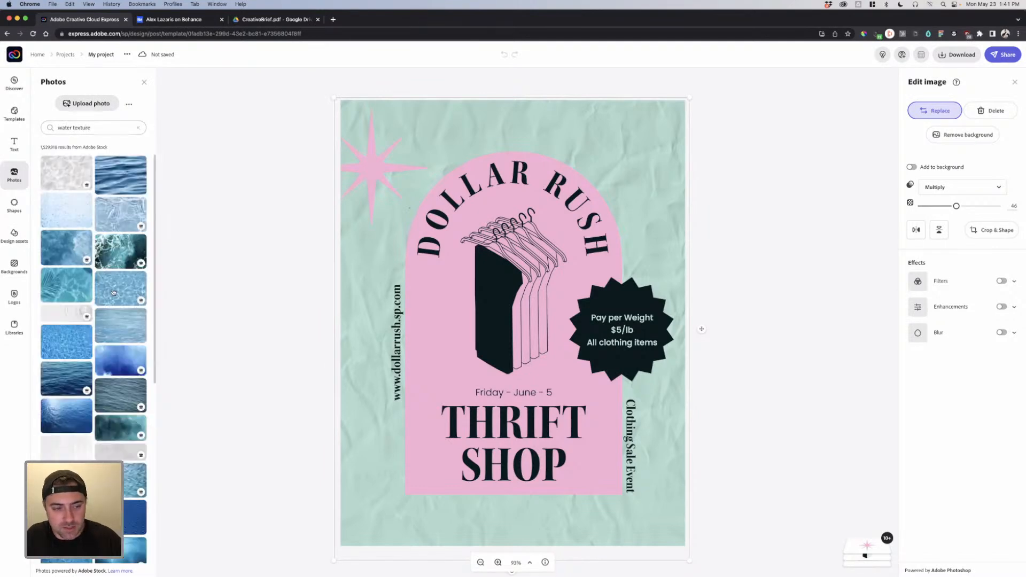
click(119, 243)
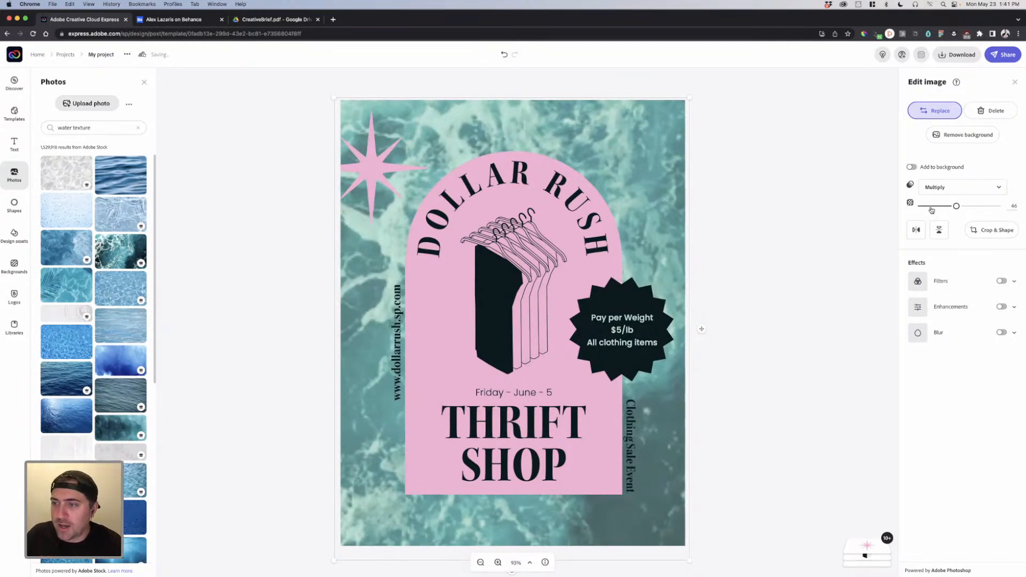
Step: Raise the sea-foam background's opacity to 100 and switch its blend mode to Normal
drag(956, 206, 996, 206)
click(983, 194)
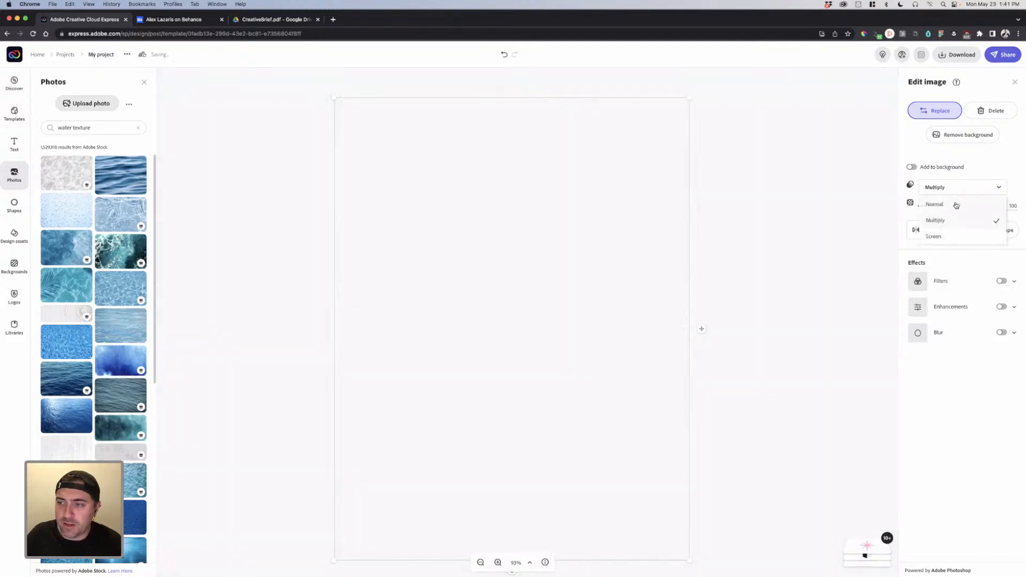
click(954, 205)
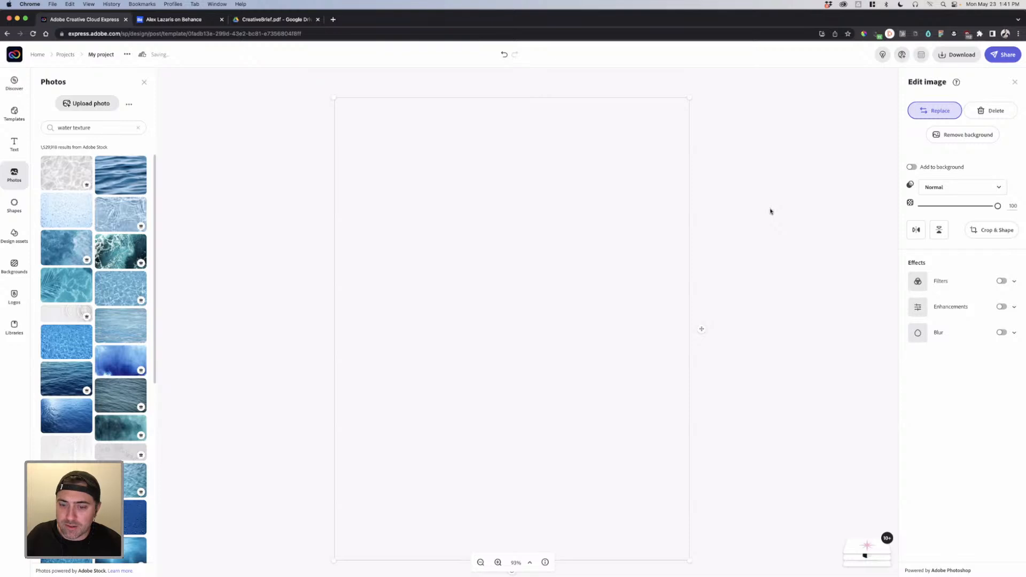
click(771, 211)
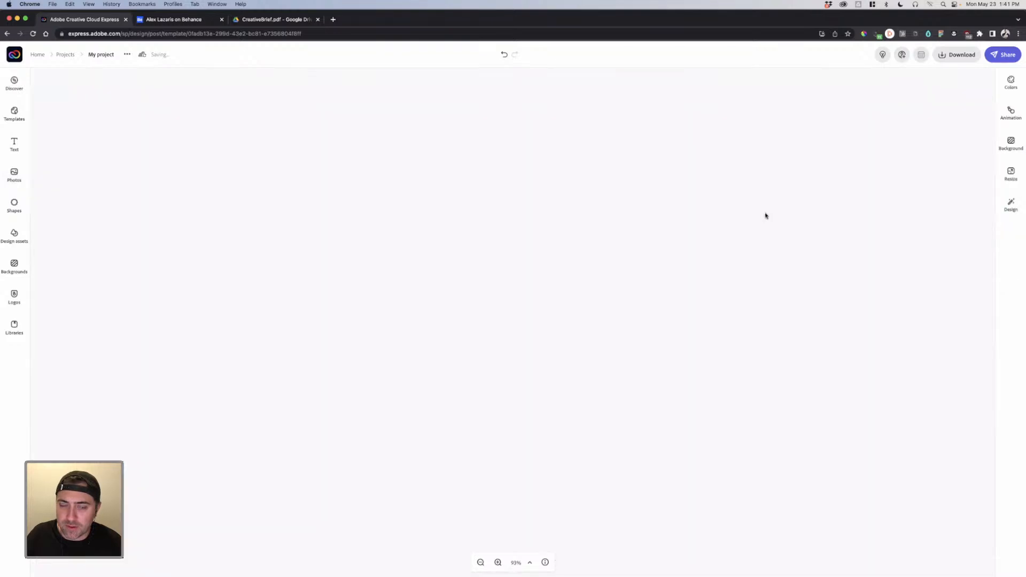
Step: Try to select content on the blank canvas, then reload the flyer project page
click(520, 254)
click(652, 304)
click(732, 239)
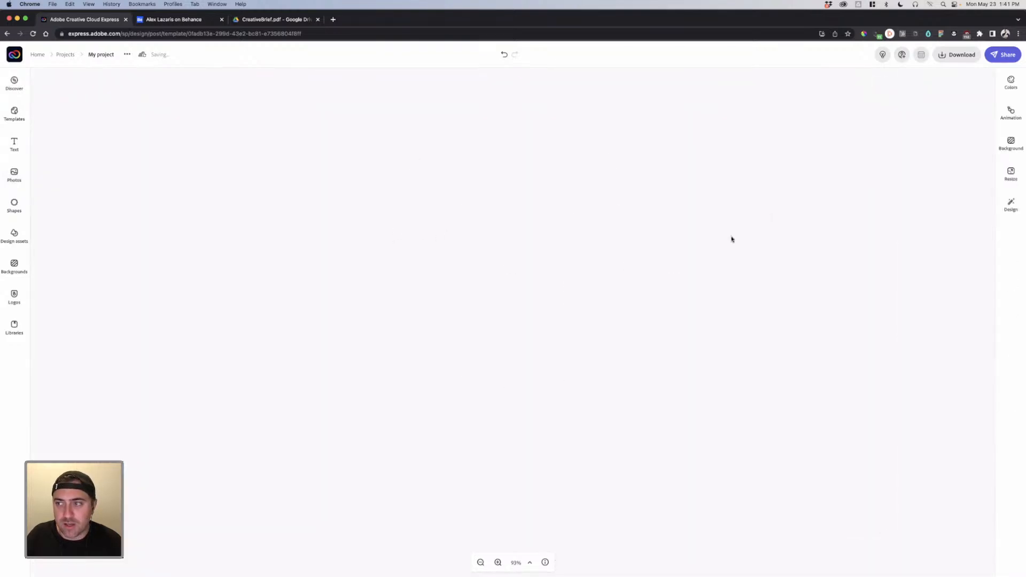
drag(750, 294, 236, 105)
click(216, 113)
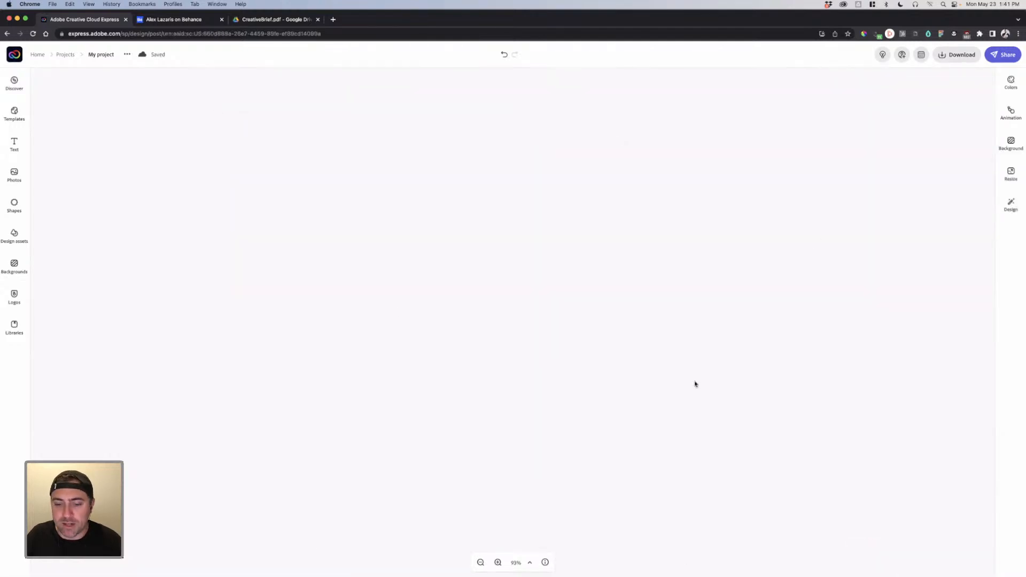
click(33, 34)
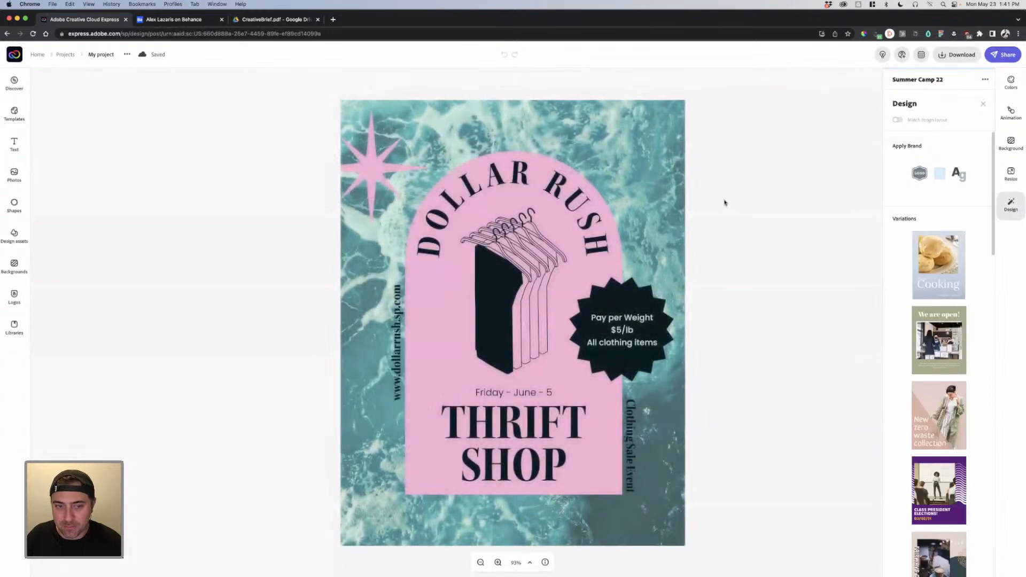
Step: Change the sea-foam background's blend mode from Multiply to Normal and set its opacity to 100
click(640, 183)
click(937, 190)
click(933, 204)
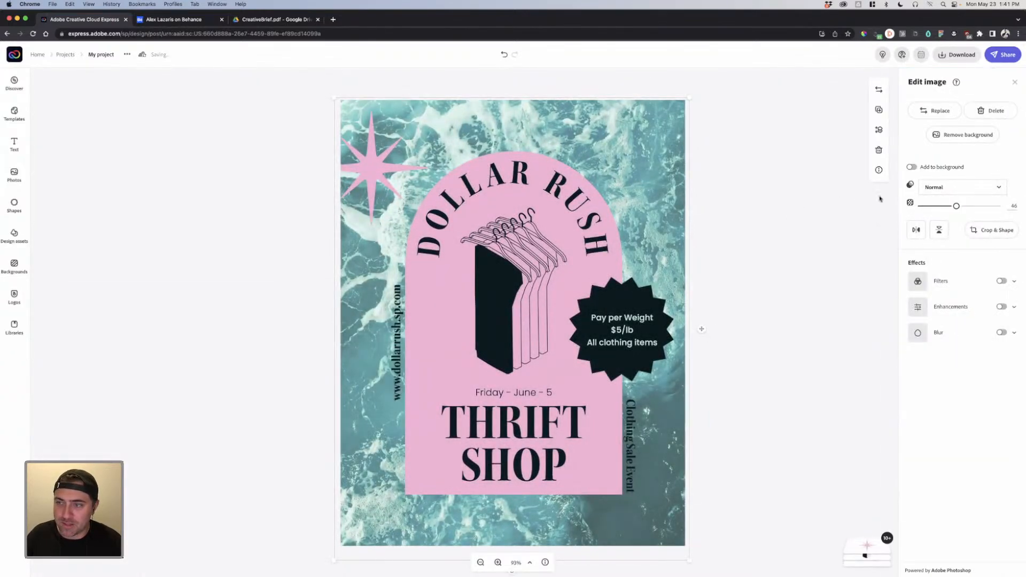
drag(956, 206, 1023, 211)
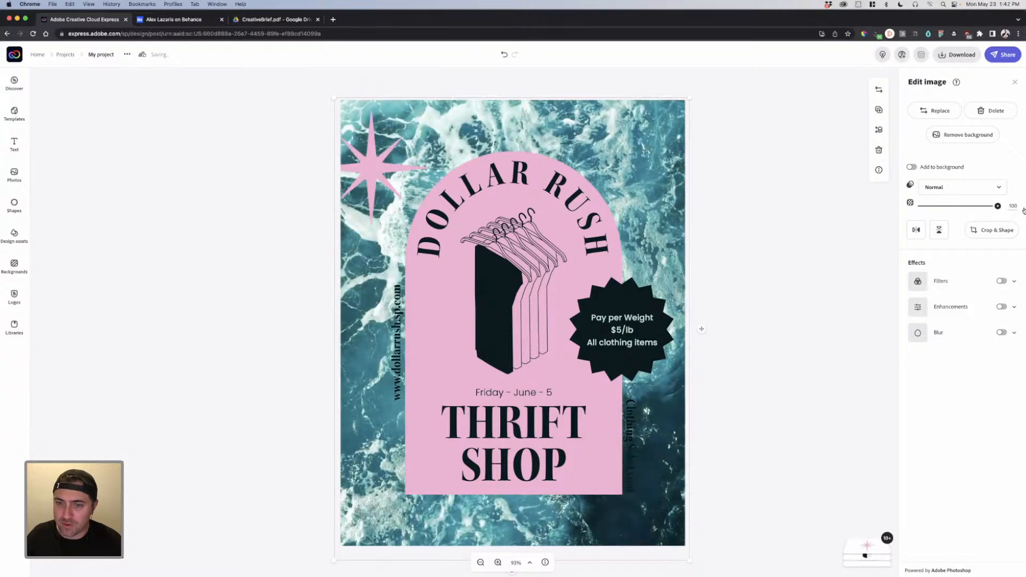
click(746, 232)
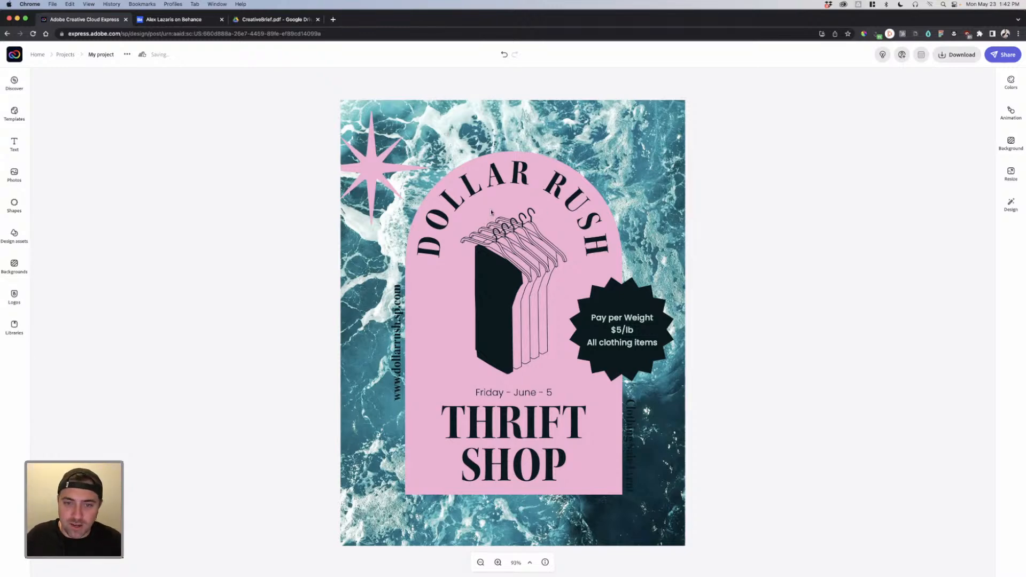
Step: Apply the Summer Camp 22 brand's logo, colors and fonts to the whole flyer
click(536, 188)
click(532, 157)
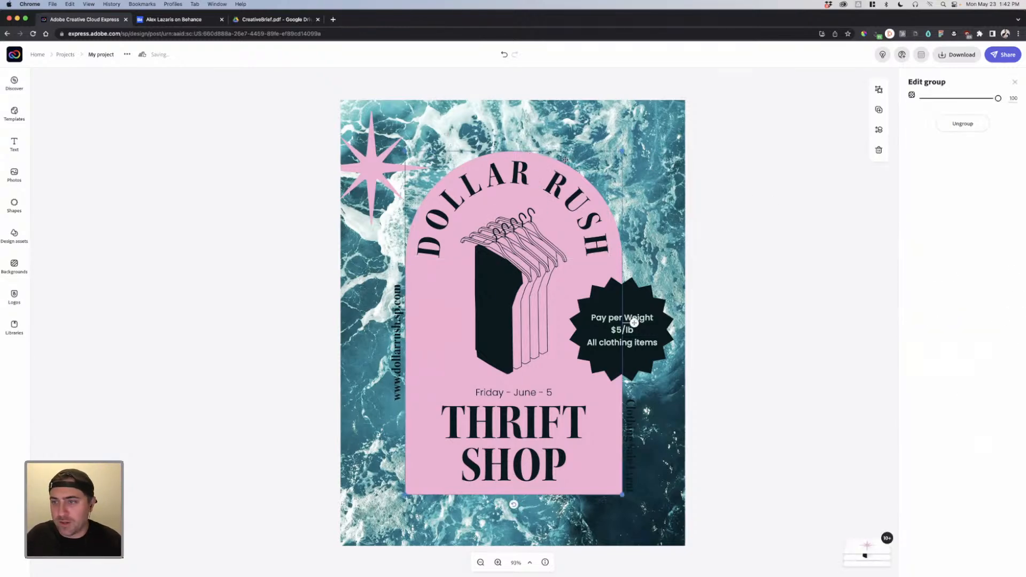
click(829, 169)
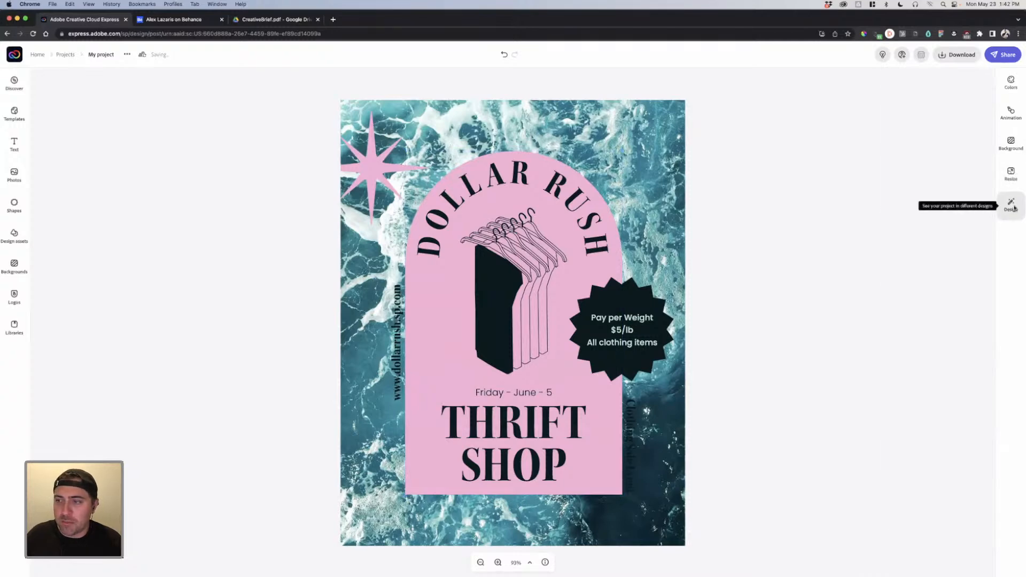
click(1009, 206)
click(938, 177)
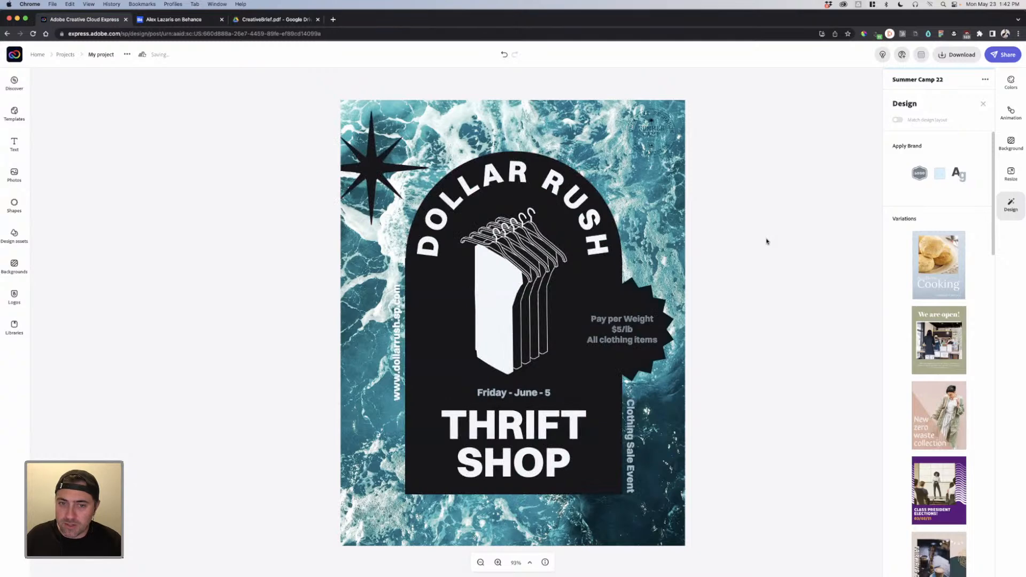
click(795, 218)
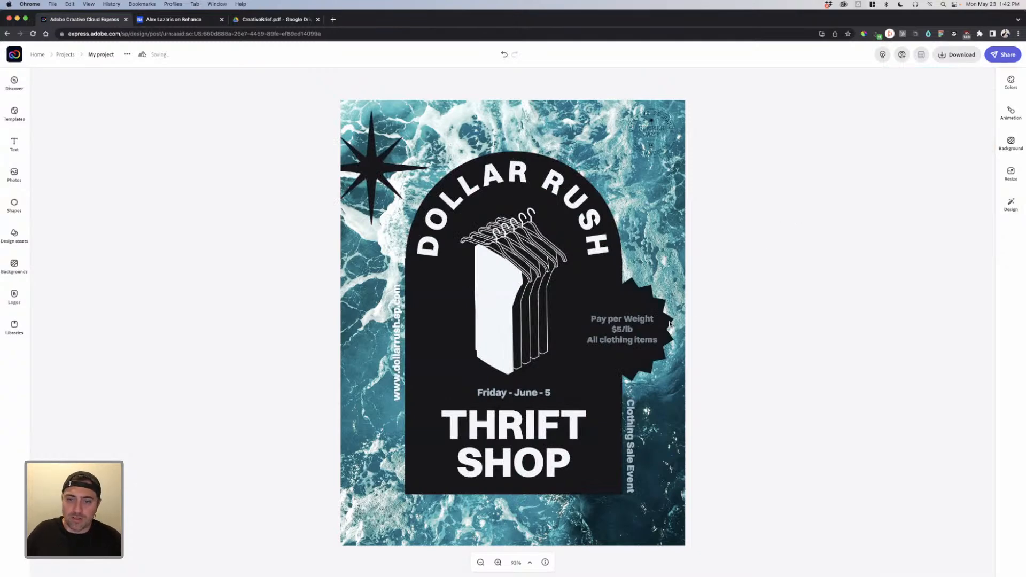
Step: Delete the starburst badge shape behind the Pay per Weight text
click(645, 312)
key(Delete)
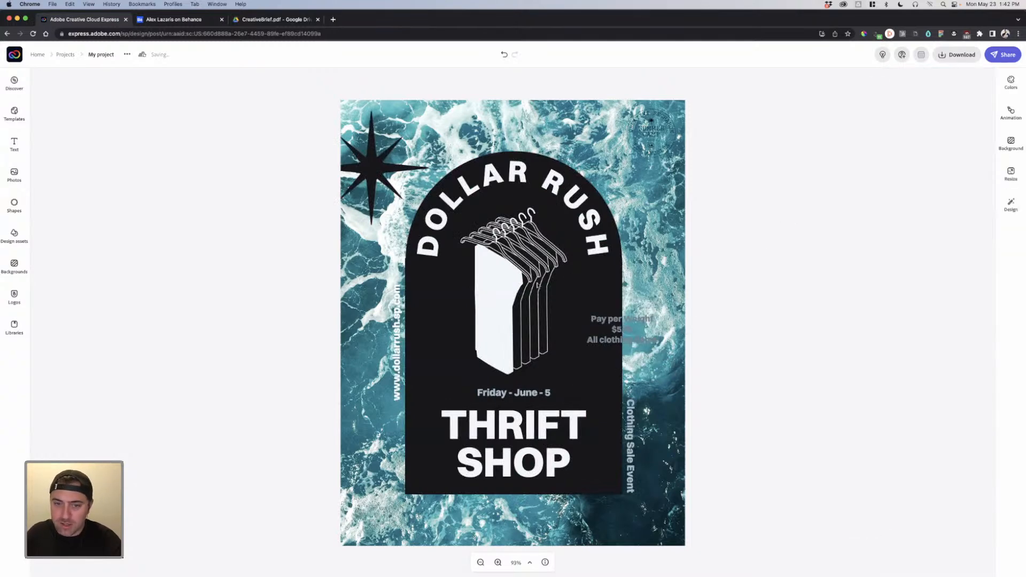
Step: Check the file formats offered for downloading the flyer without starting a download
click(537, 283)
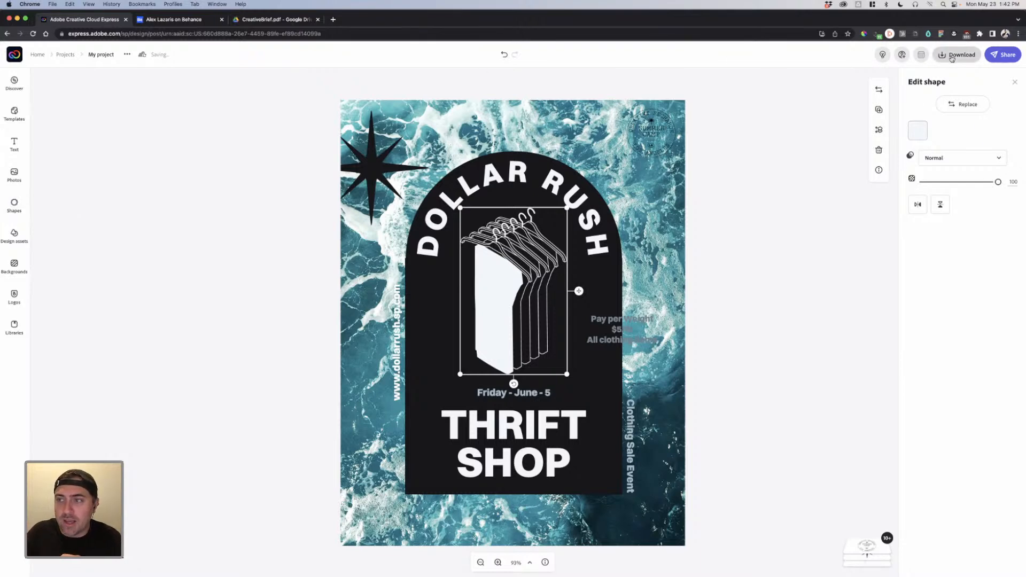
click(951, 56)
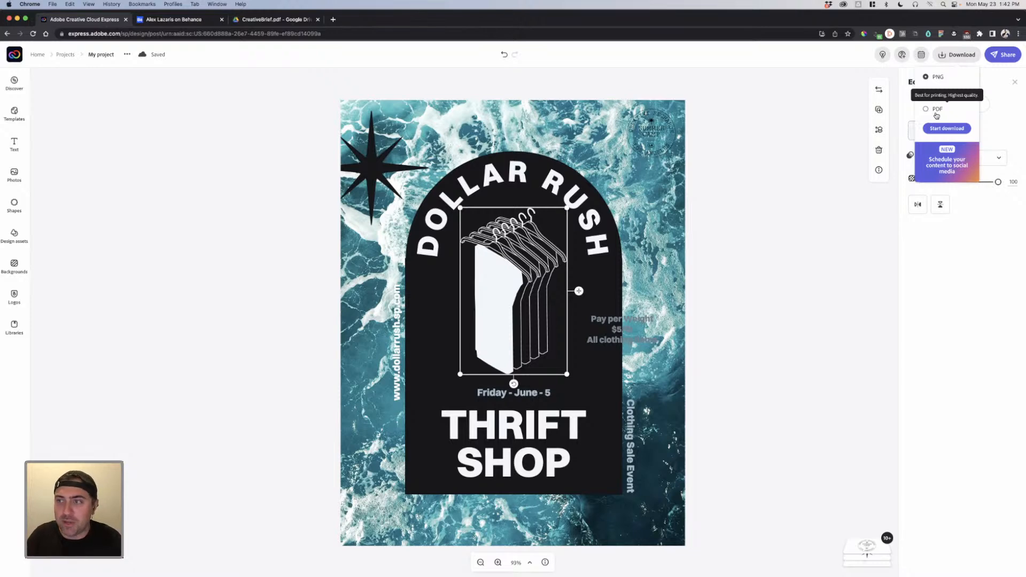
click(706, 152)
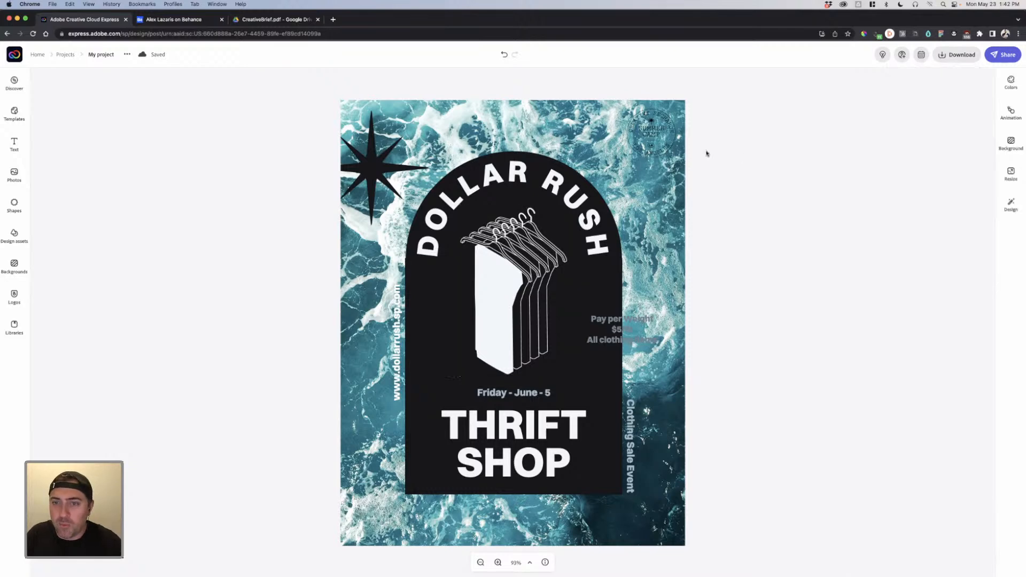
Step: Delete the brand logo from the flyer's upper-right corner and the Pay per Weight text block
click(636, 139)
drag(626, 155, 568, 209)
drag(570, 171, 608, 173)
key(BackSpace)
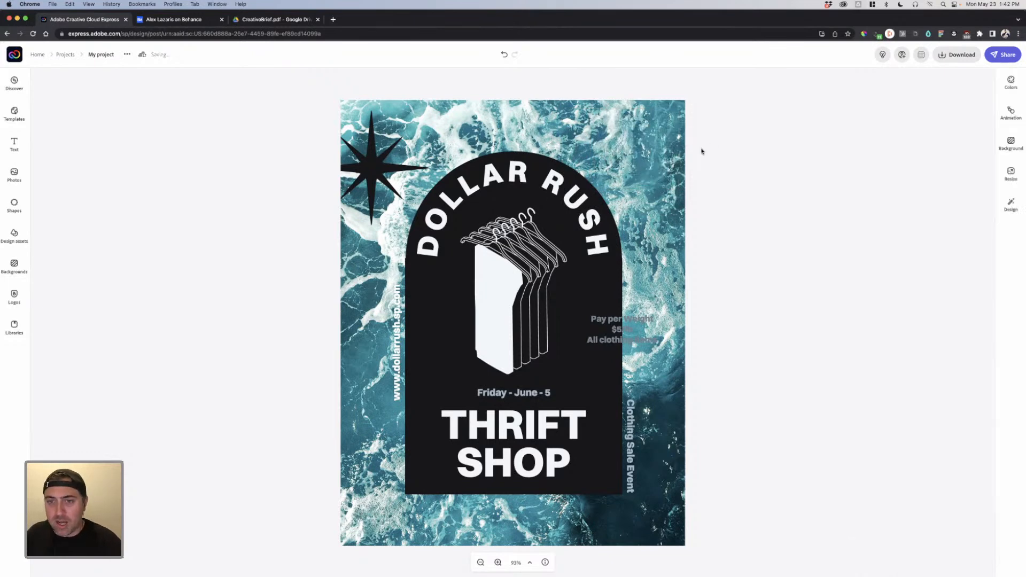
click(618, 333)
key(BackSpace)
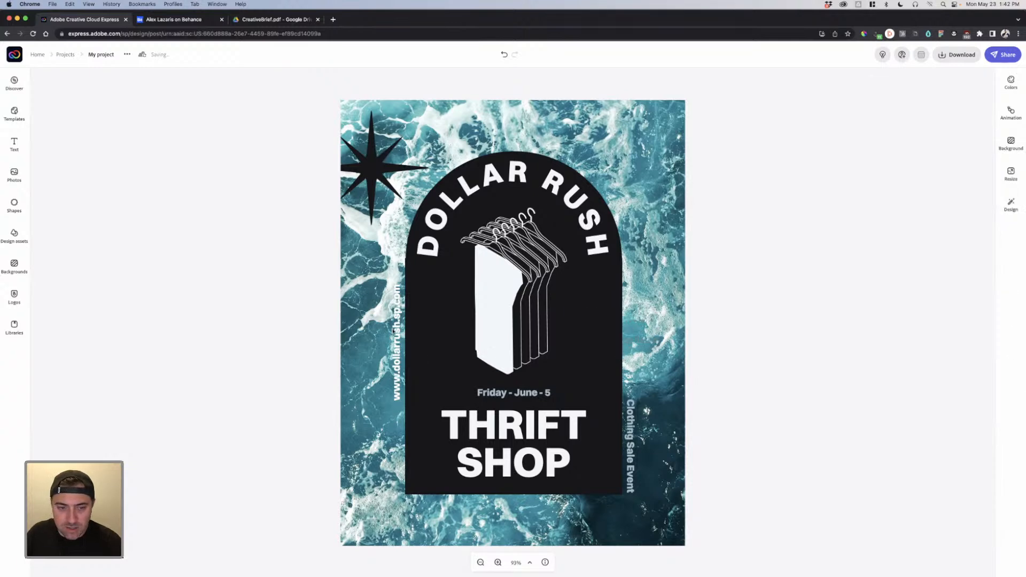
Step: Search the shapes for "surfboard", add the first outlined diagonal surfboard to the flyer, and delete the clothes hangers illustration
click(515, 271)
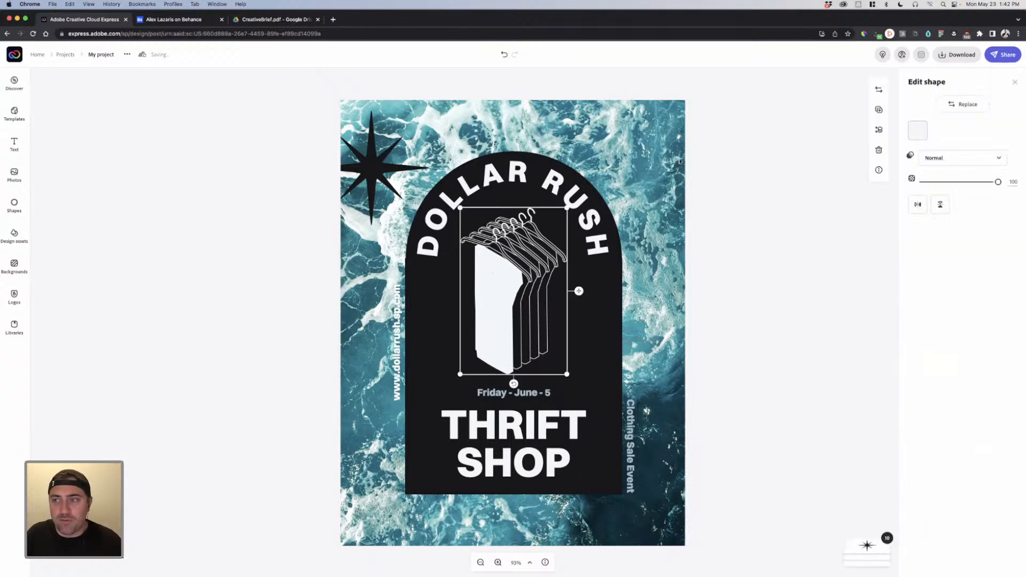
click(13, 206)
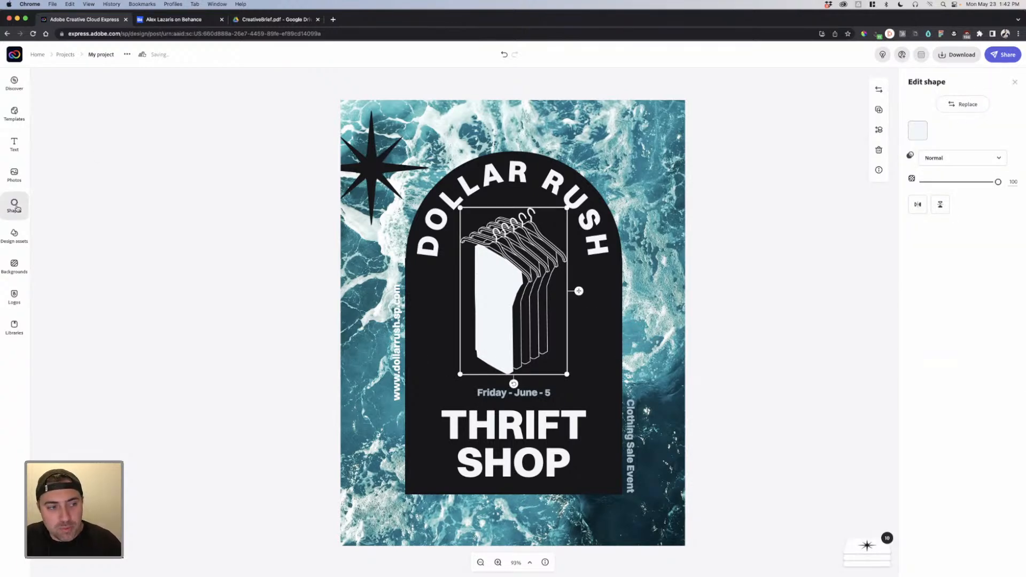
click(58, 102)
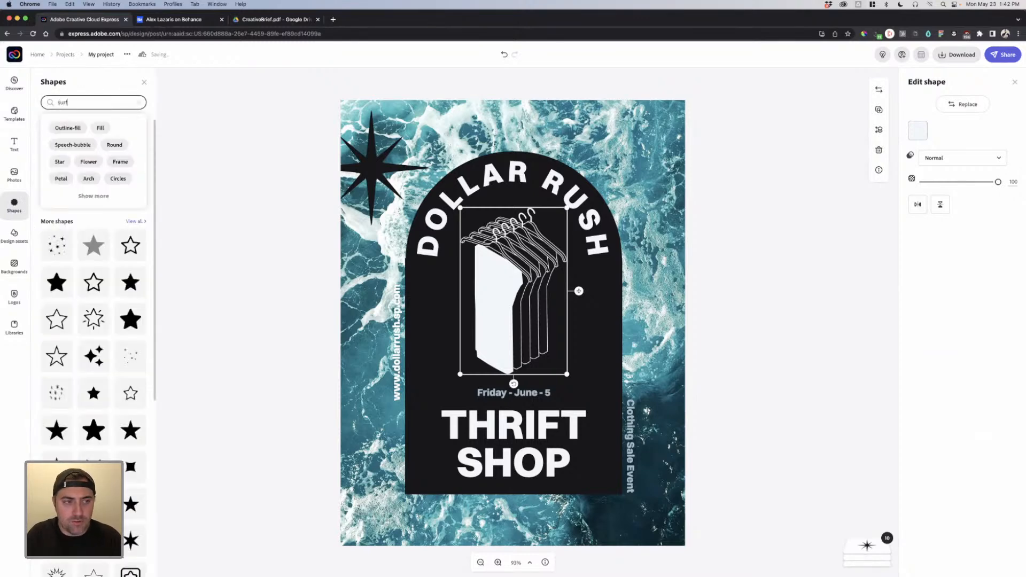
text(surfboard)
key(Return)
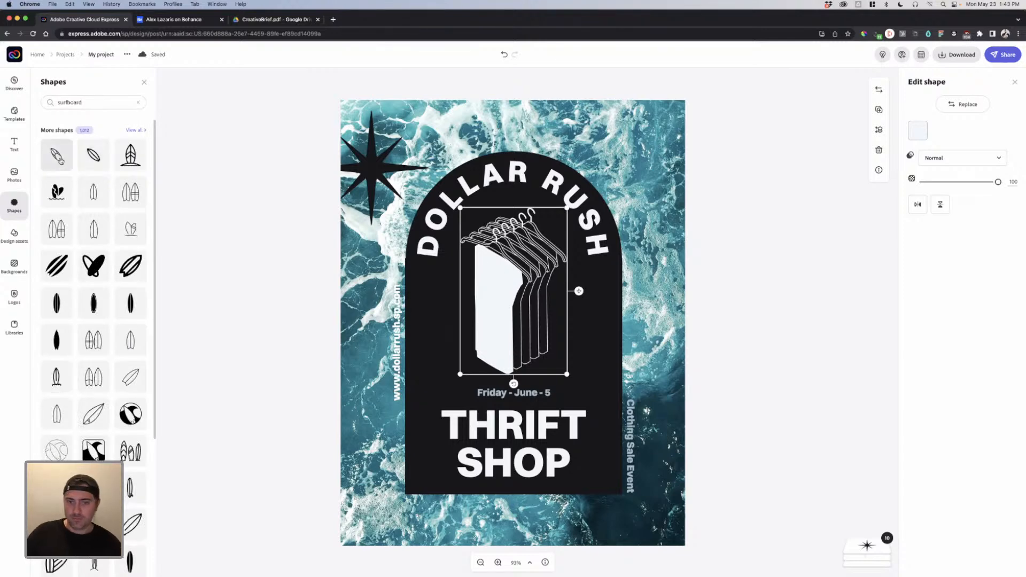
click(58, 158)
drag(517, 251, 547, 276)
key(Delete)
Step: Move the diagonal surfboard up into the arch between the curved heading and the date, and color it white
click(507, 293)
click(917, 130)
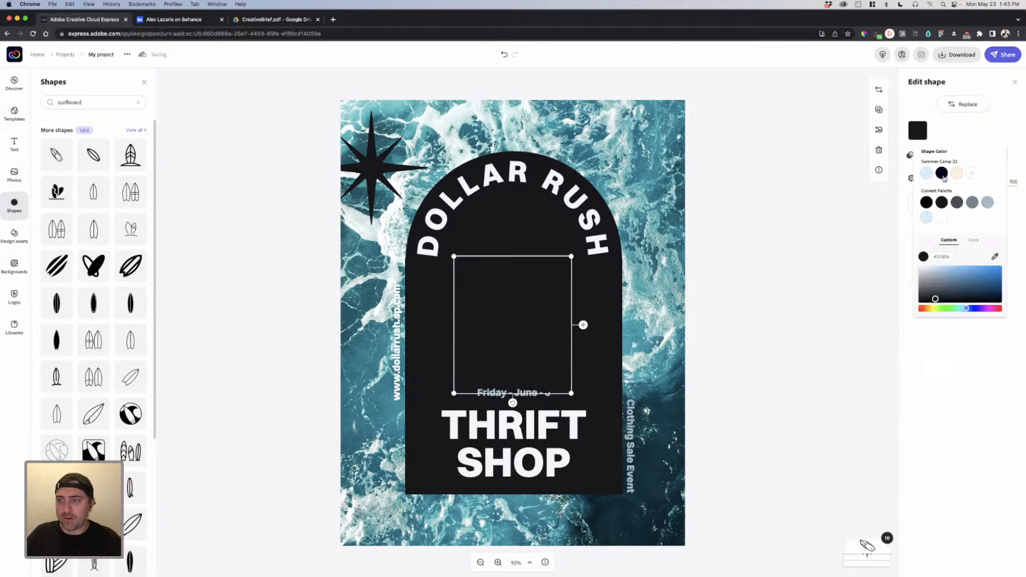
click(929, 176)
drag(528, 303, 551, 243)
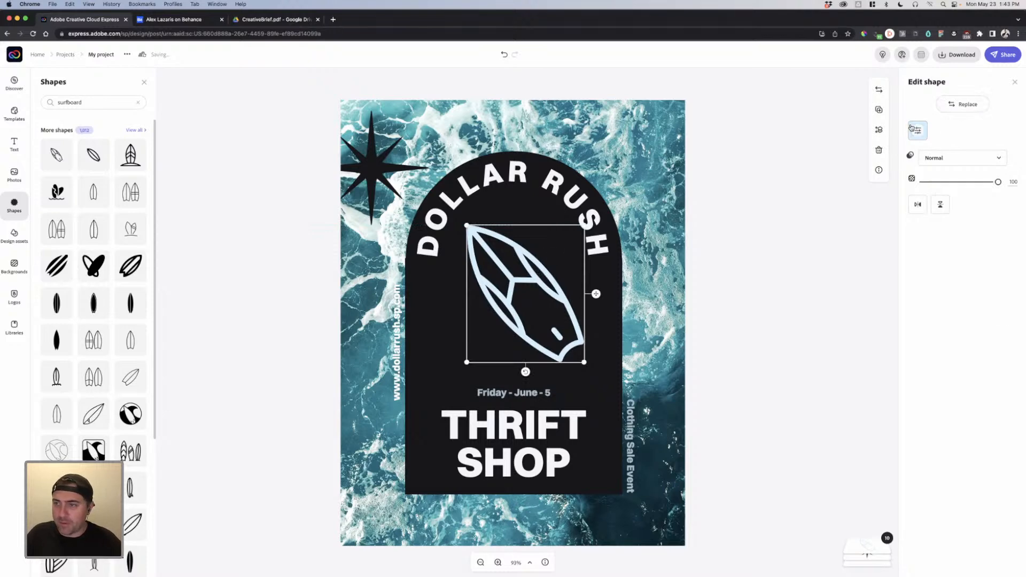
click(917, 130)
click(941, 217)
click(908, 262)
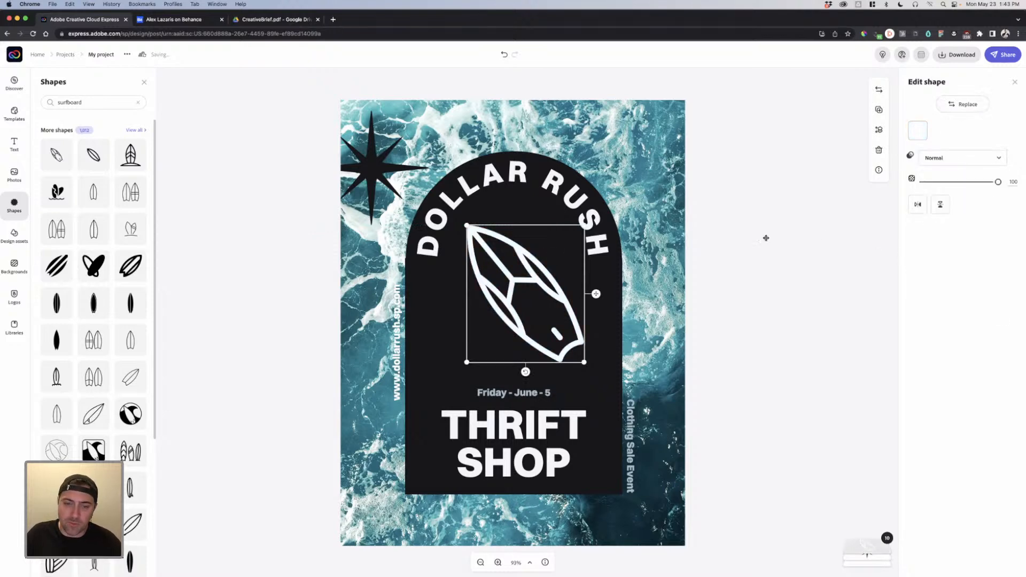
Step: Try the outlined surfboard standing on a mound from the surfboard shapes, colored white
scroll(85, 310, down, 4)
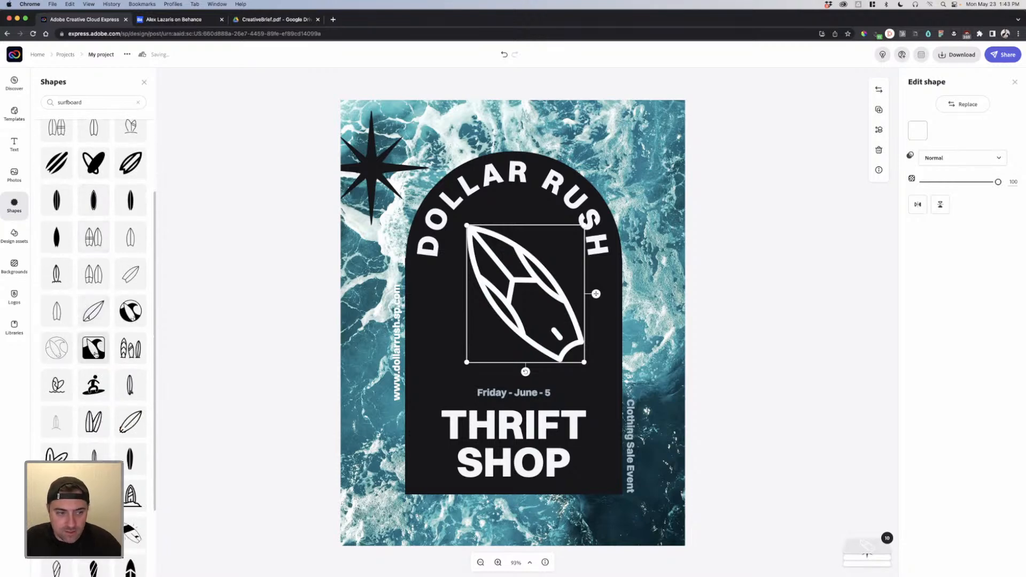
scroll(95, 353, down, 2)
scroll(103, 334, down, 2)
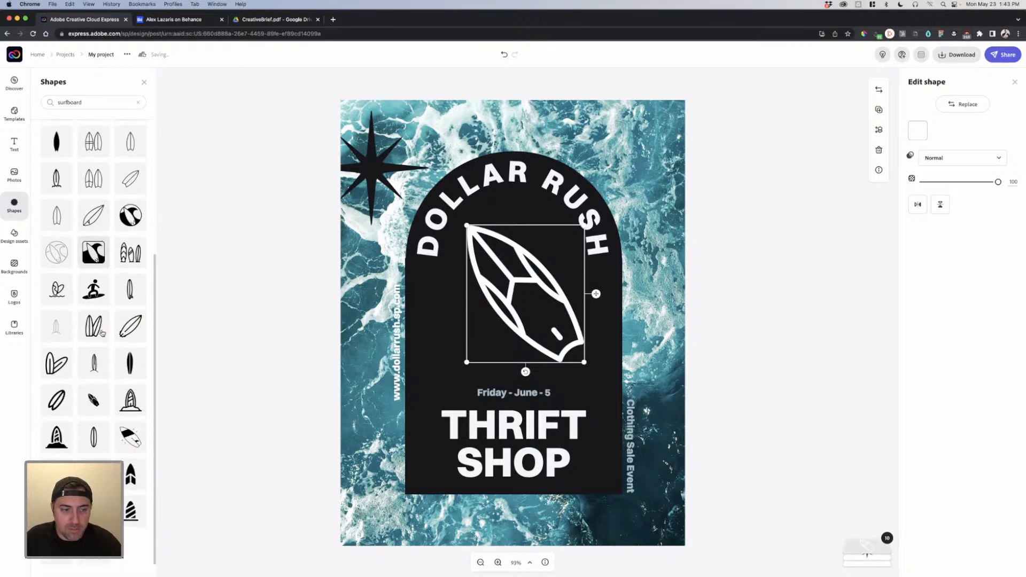
scroll(59, 261, down, 10)
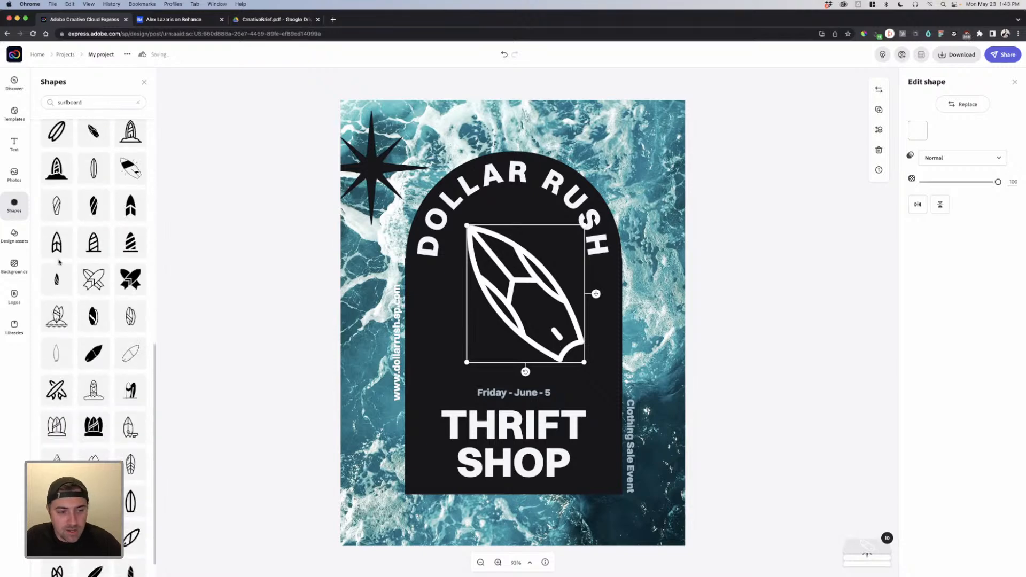
scroll(62, 286, down, 6)
scroll(61, 286, up, 15)
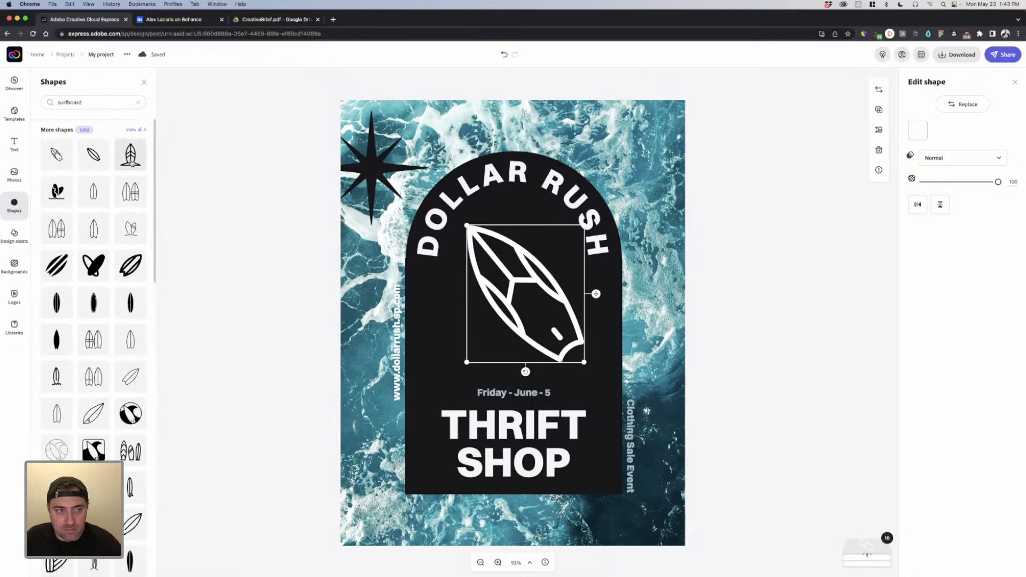
click(132, 163)
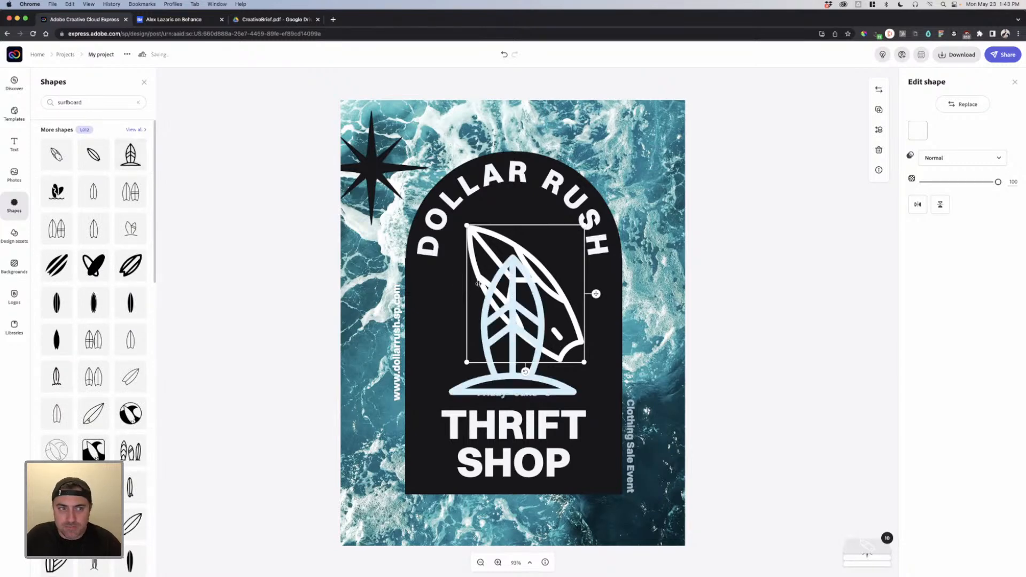
click(542, 388)
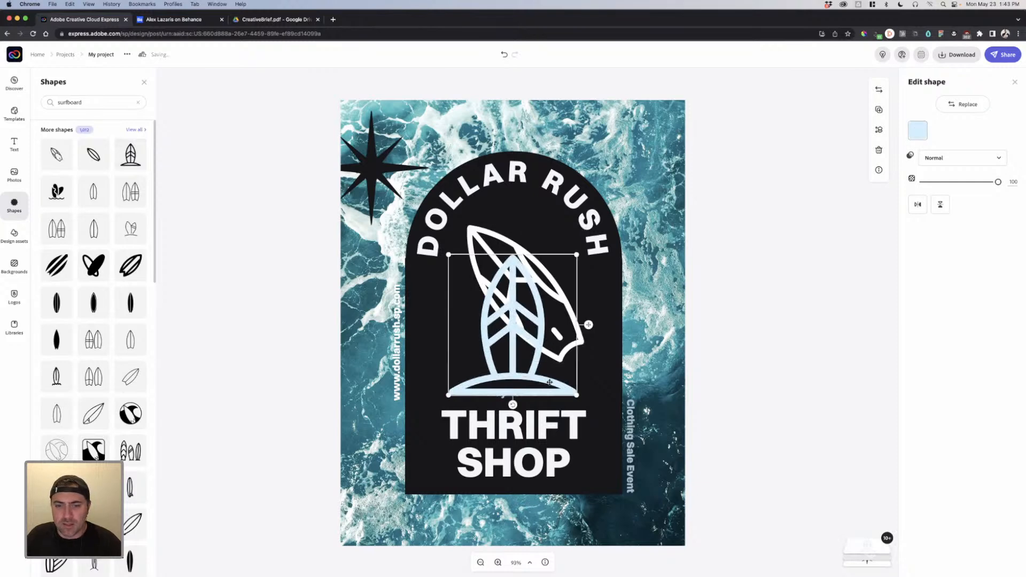
click(920, 135)
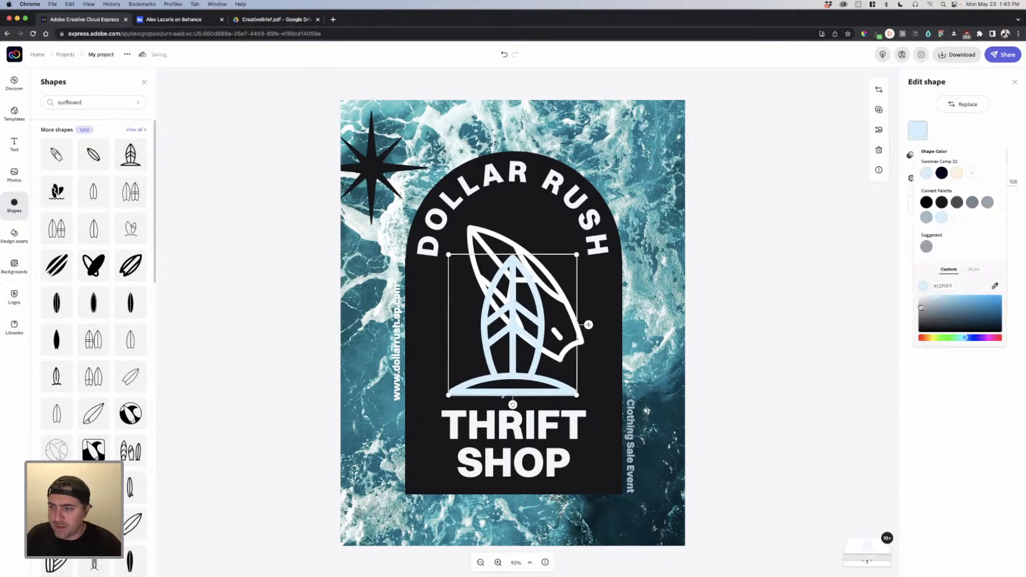
drag(920, 306, 906, 288)
click(906, 288)
Step: Try the standing surfboard in place of the diagonal one, and revert to the diagonal surfboard in the arch
drag(544, 225, 733, 206)
click(484, 302)
mouse_move(511, 297)
mouse_down()
mouse_move(514, 269)
mouse_move(513, 281)
mouse_up()
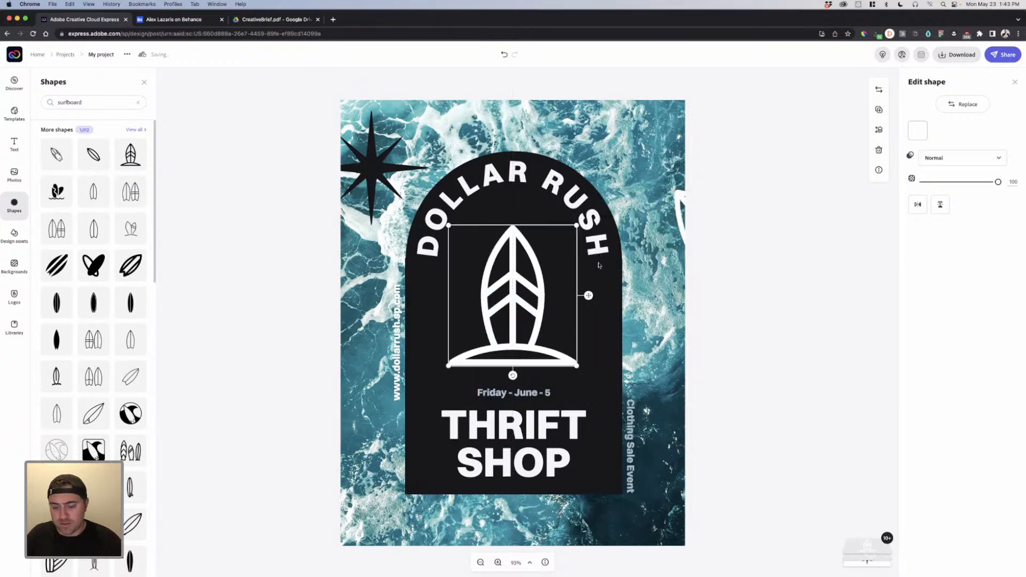
key(Delete)
key(super+z)
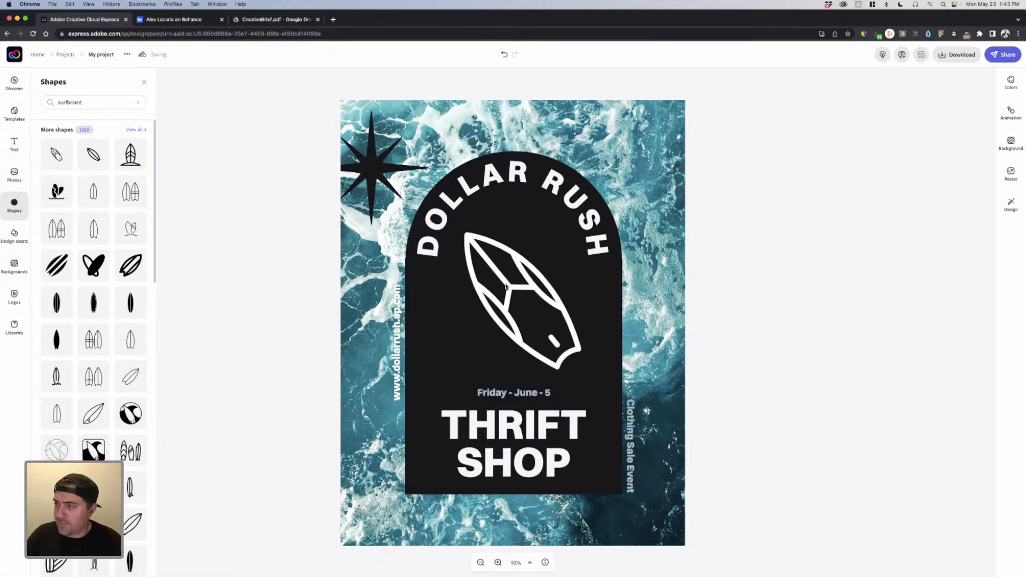
click(719, 224)
click(476, 188)
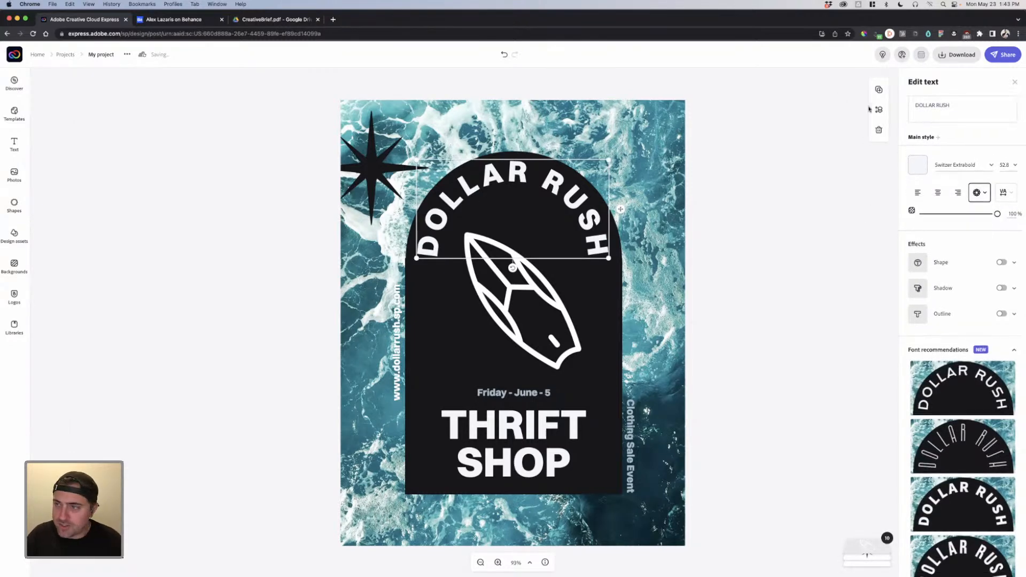
click(964, 107)
key(super+a)
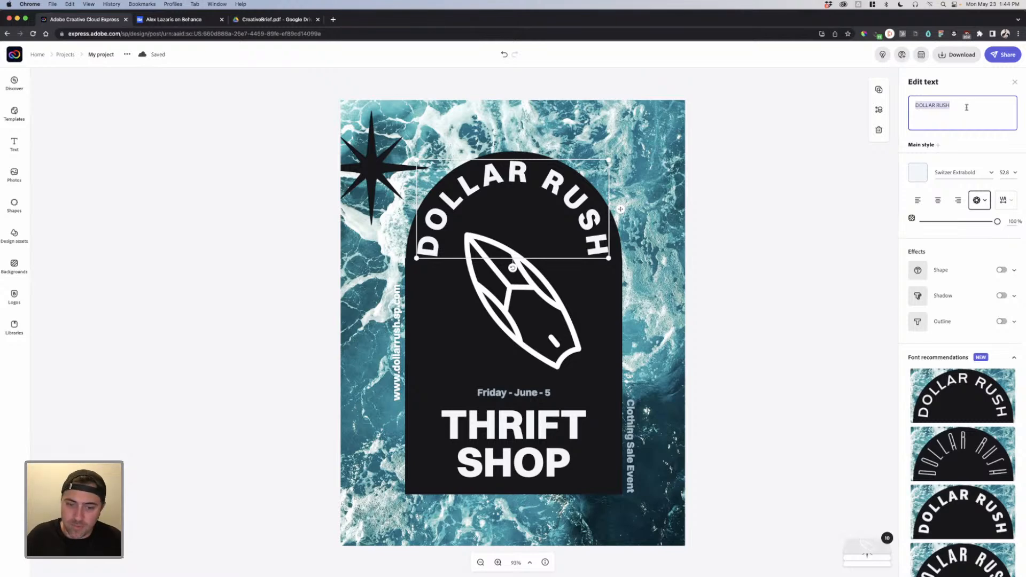
Step: Replace the THRIFT SHOP title with "SUMMER CAMP"
click(504, 427)
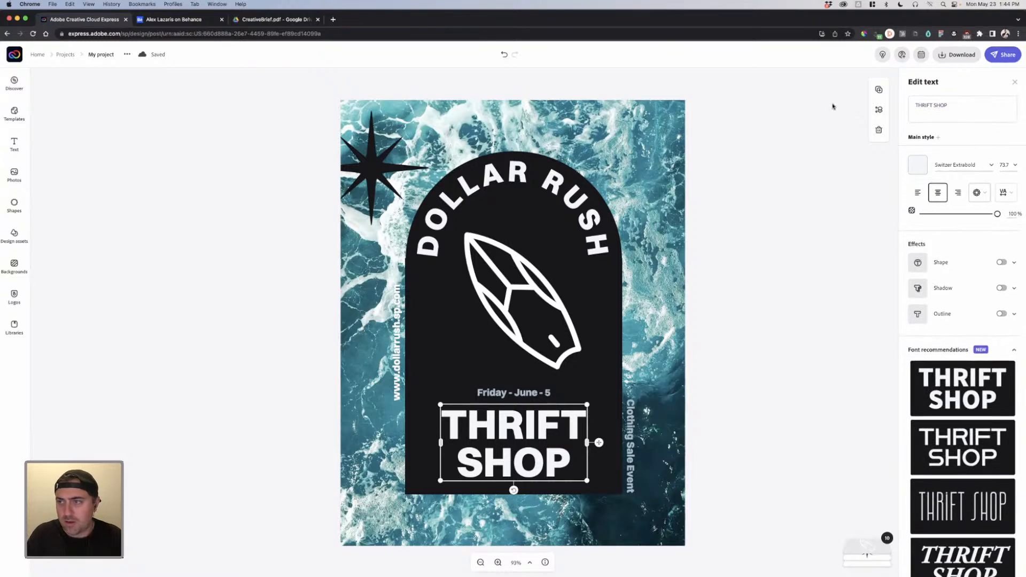
click(943, 107)
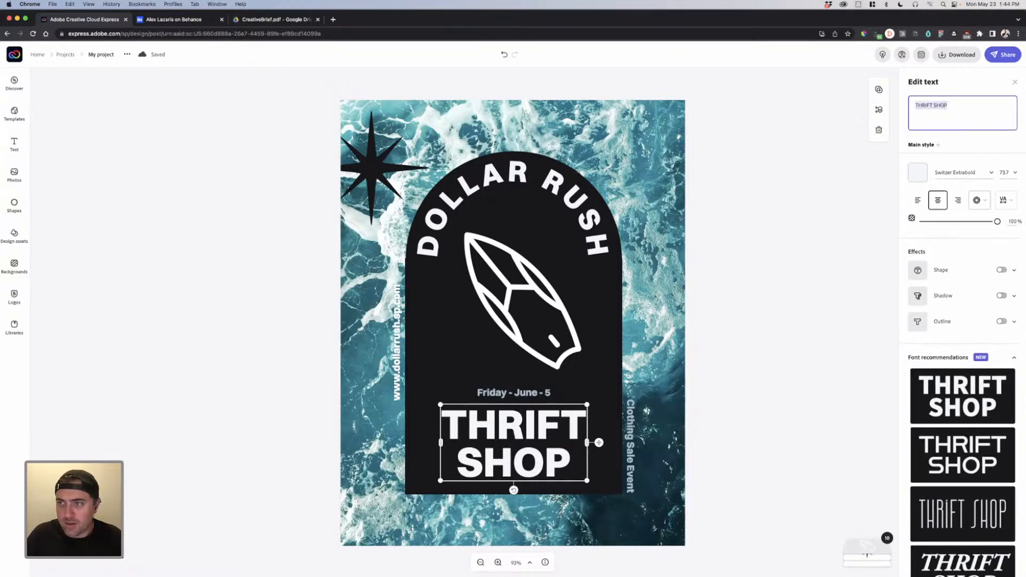
text(Su)
key(BackSpace)
text(UMMER CAMP)
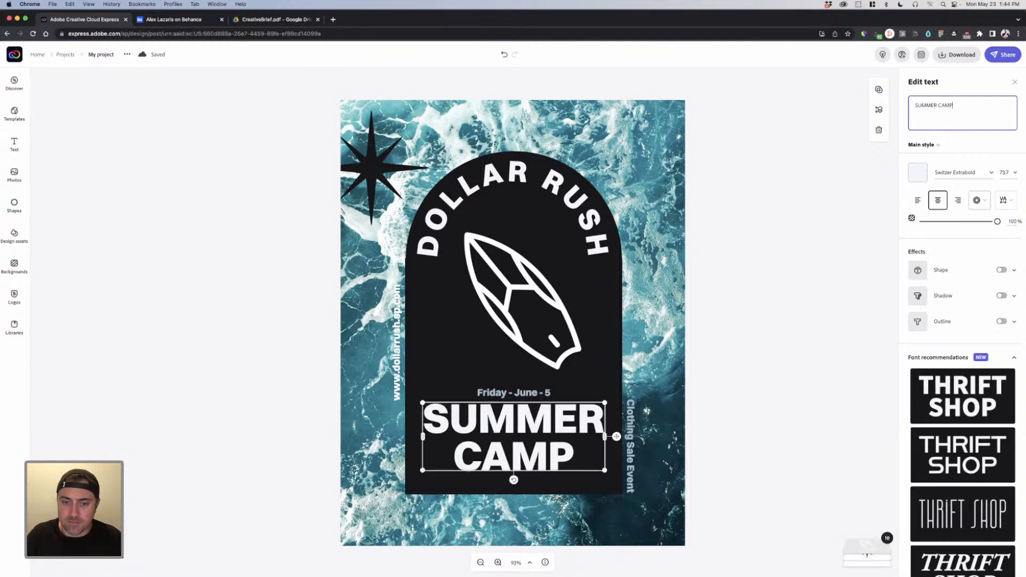
Step: Replace the Friday - June - 5 date line with "June- July"
click(513, 392)
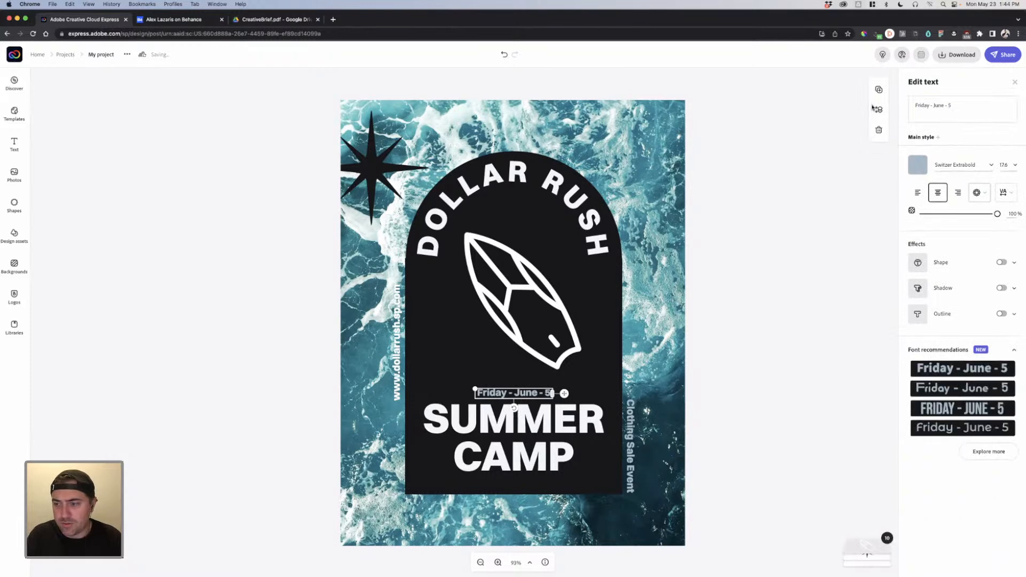
click(947, 109)
key(ctrl+a)
text(June-)
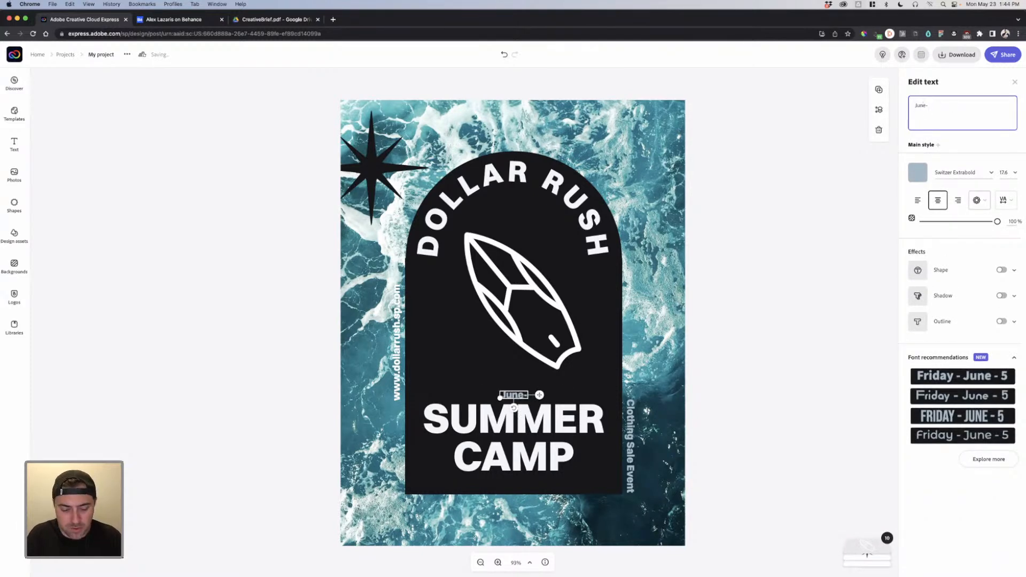
text( July)
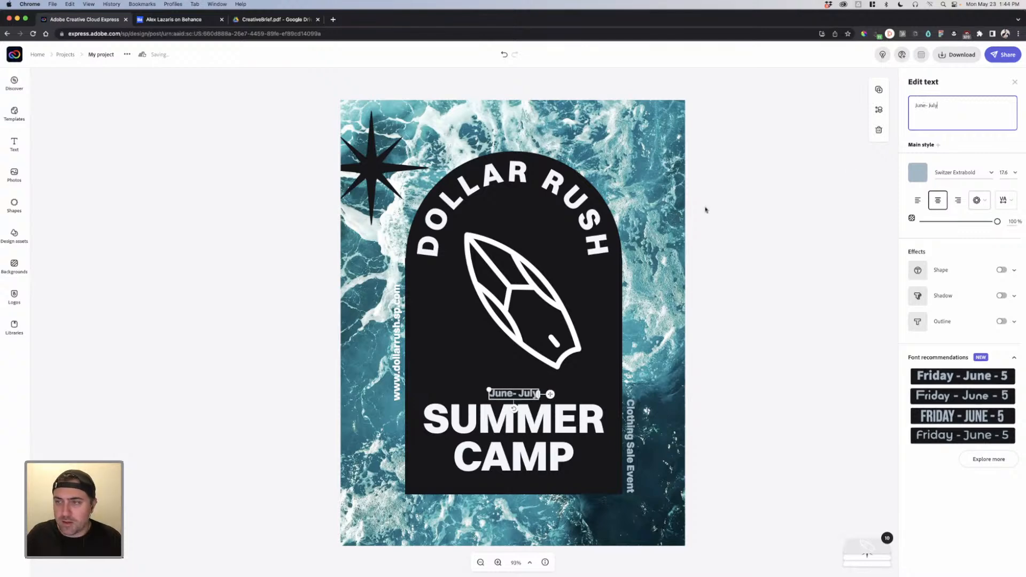
Step: Change the font weight of the June- July text to Switzer Medium
click(991, 173)
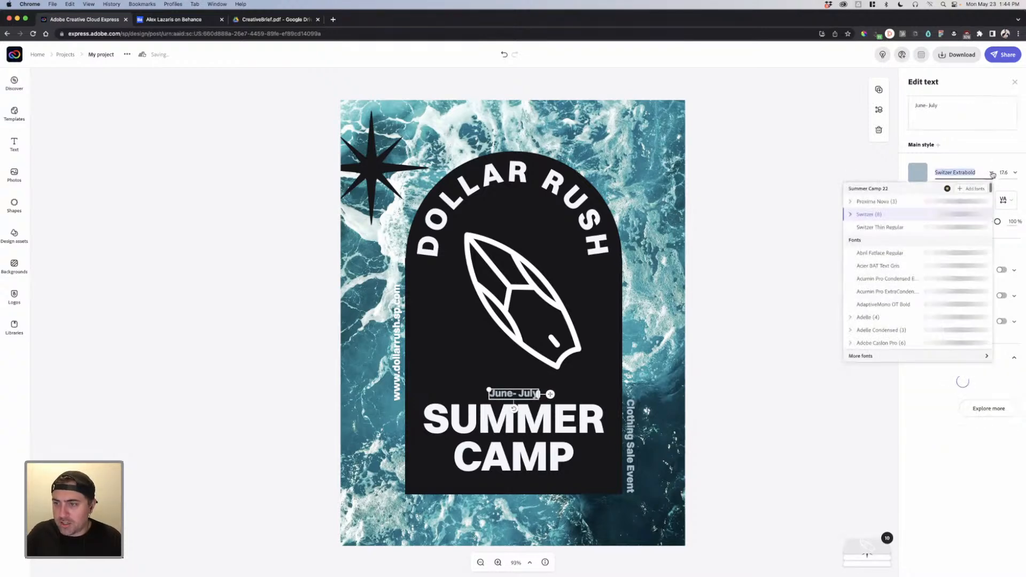
click(870, 207)
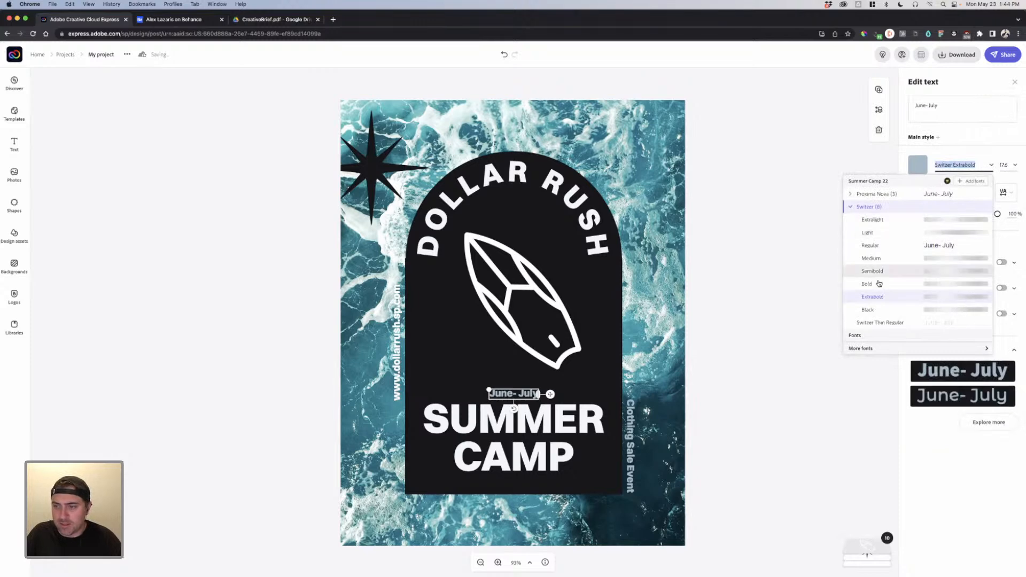
click(875, 258)
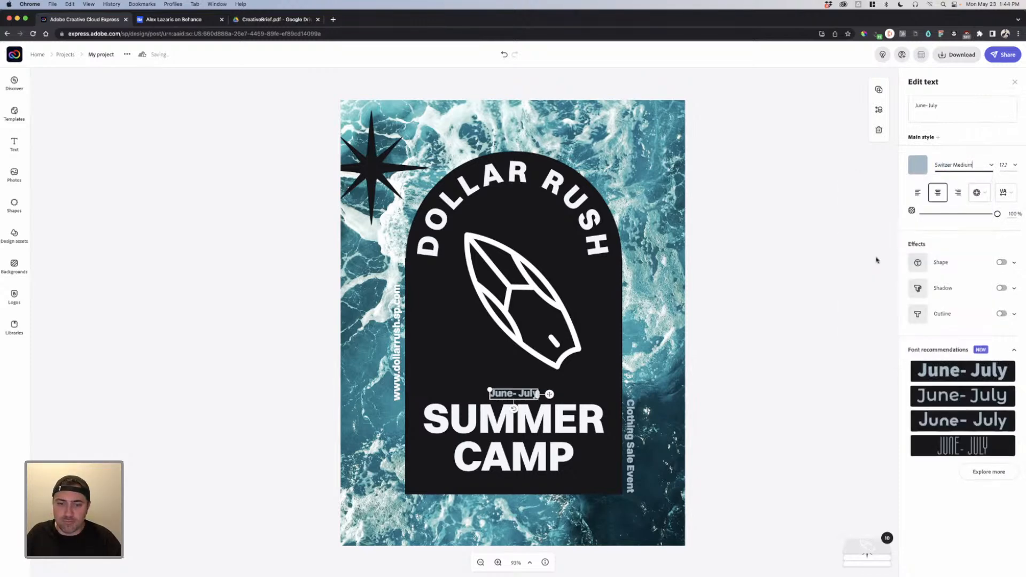
click(889, 222)
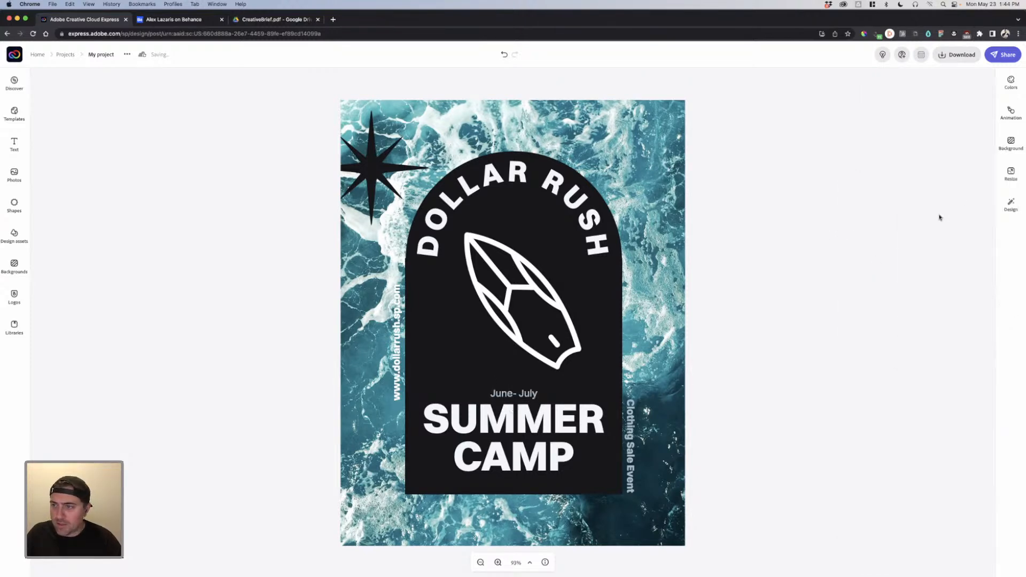
Step: Arrange the June- July text in a circular curved layout and color it the brand's light blue
click(514, 388)
click(536, 398)
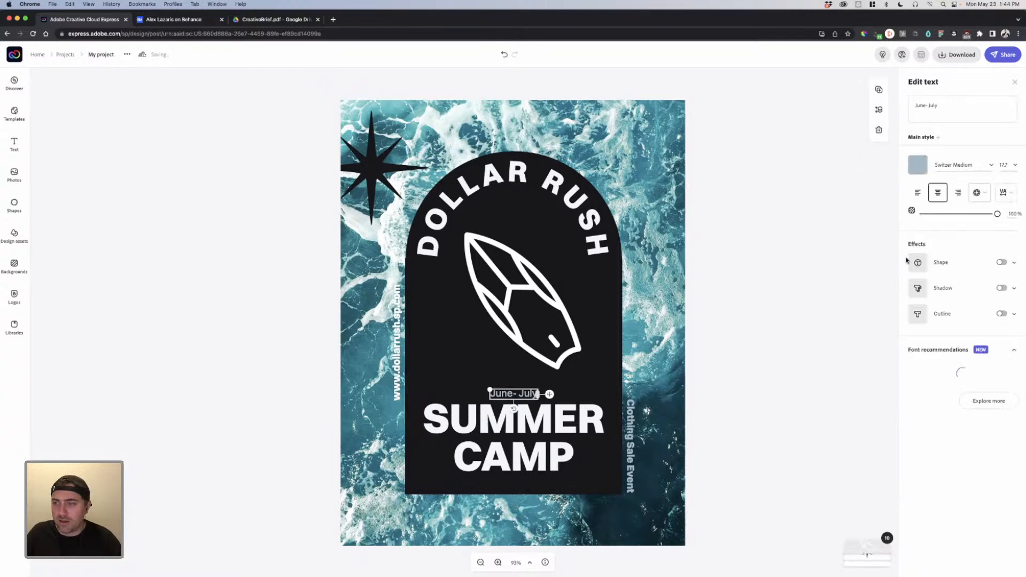
click(979, 192)
click(965, 237)
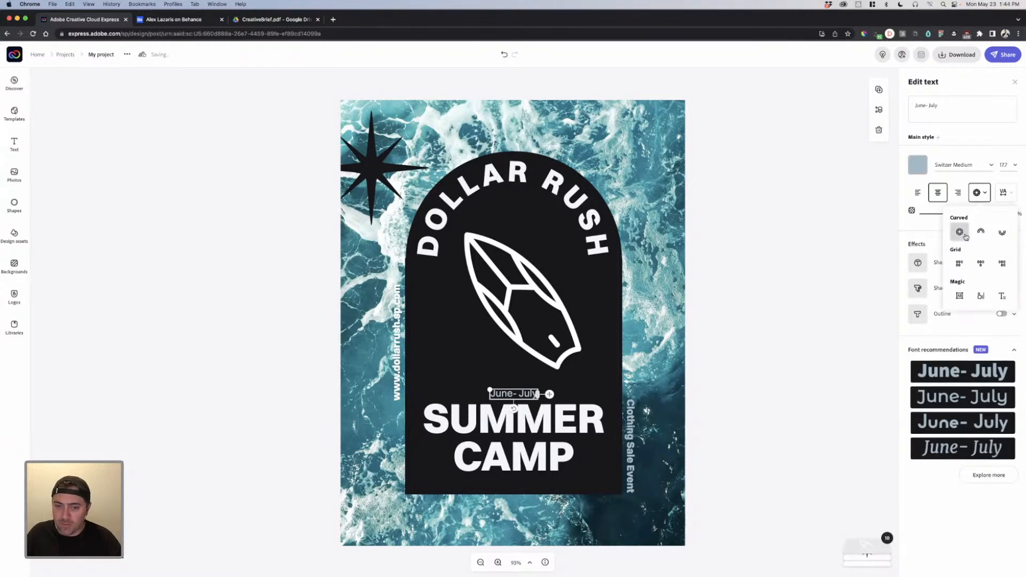
click(924, 168)
click(925, 208)
Step: Place the circular June- July text just above the SUMMER CAMP title and widen its letter spacing
drag(508, 399, 512, 371)
drag(509, 373, 504, 375)
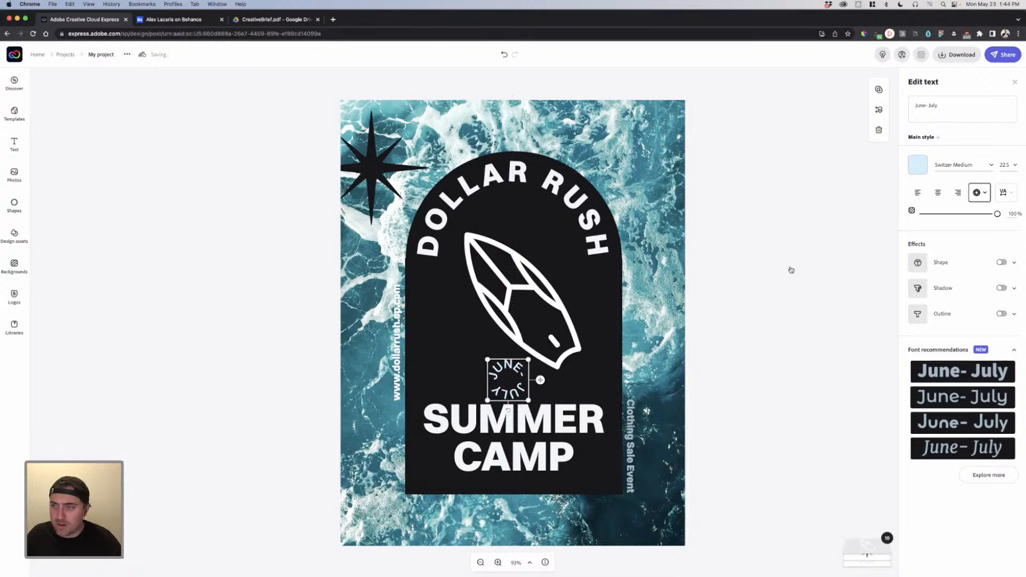
click(1003, 193)
mouse_move(927, 226)
mouse_down()
mouse_move(960, 224)
mouse_move(888, 223)
mouse_move(990, 225)
mouse_move(941, 226)
mouse_up()
Step: Try the magic layouts and the left-aligned grid layout on the June- July text
click(983, 197)
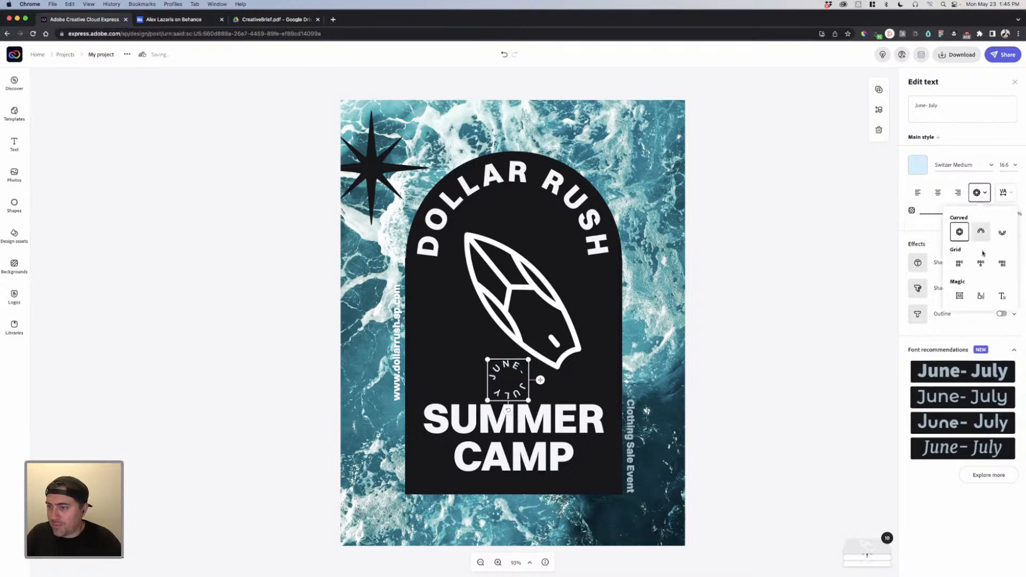
click(958, 298)
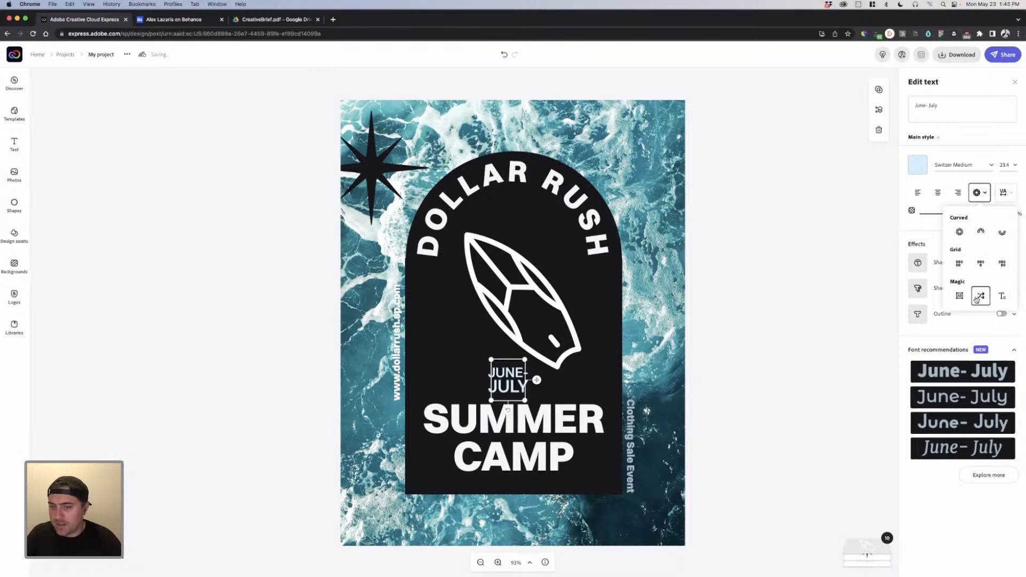
click(979, 298)
click(1002, 297)
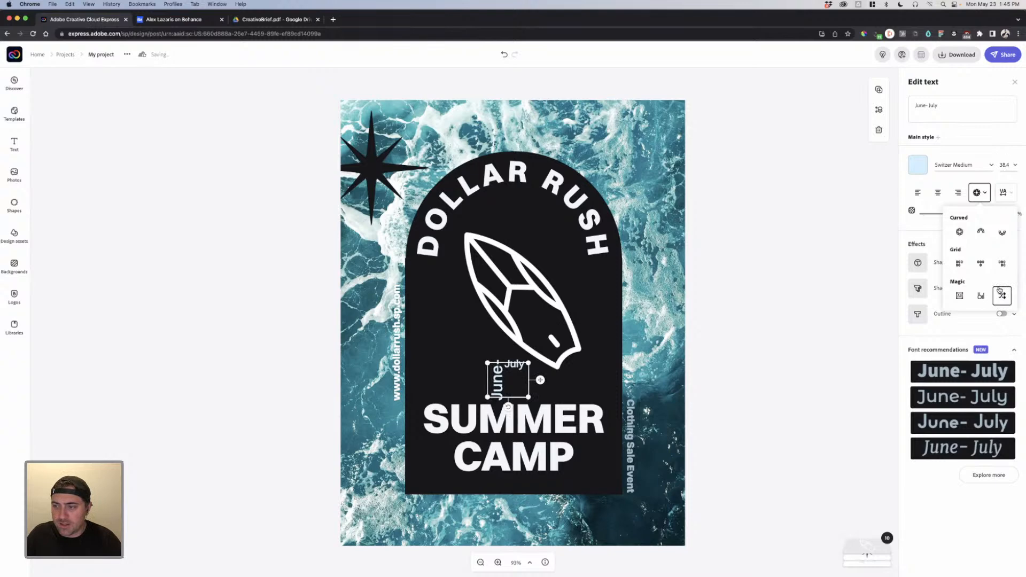
click(959, 263)
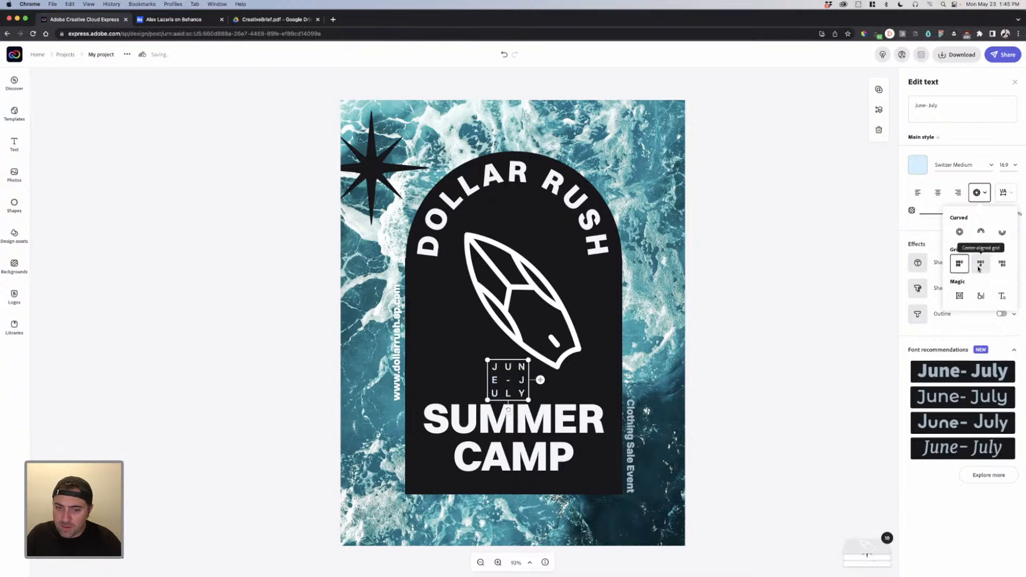
Step: Widen the grid-layout date text above SUMMER CAMP and remove the hyphen from its wording
click(531, 382)
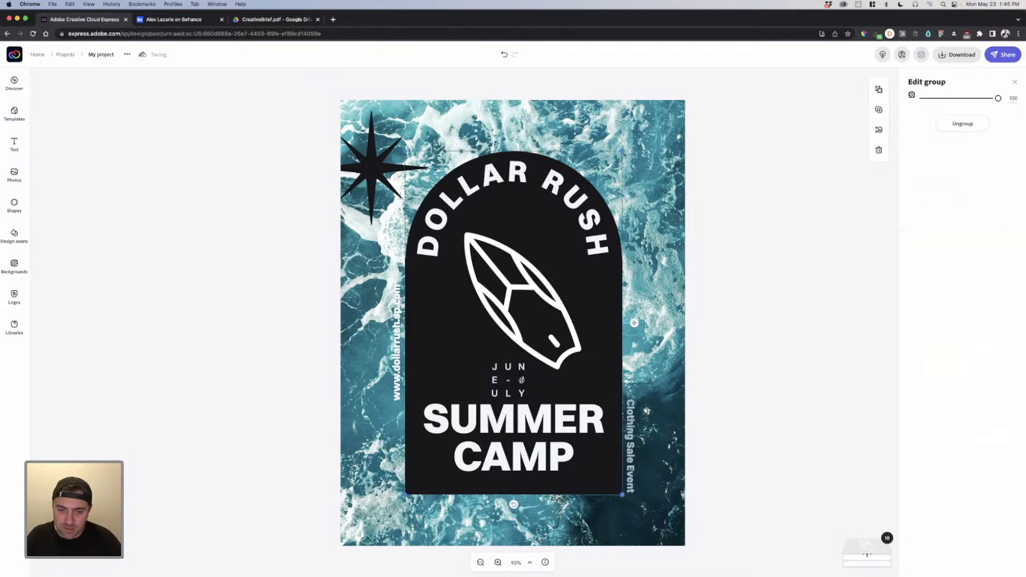
click(528, 384)
drag(529, 401, 565, 396)
click(927, 106)
key(BackSpace)
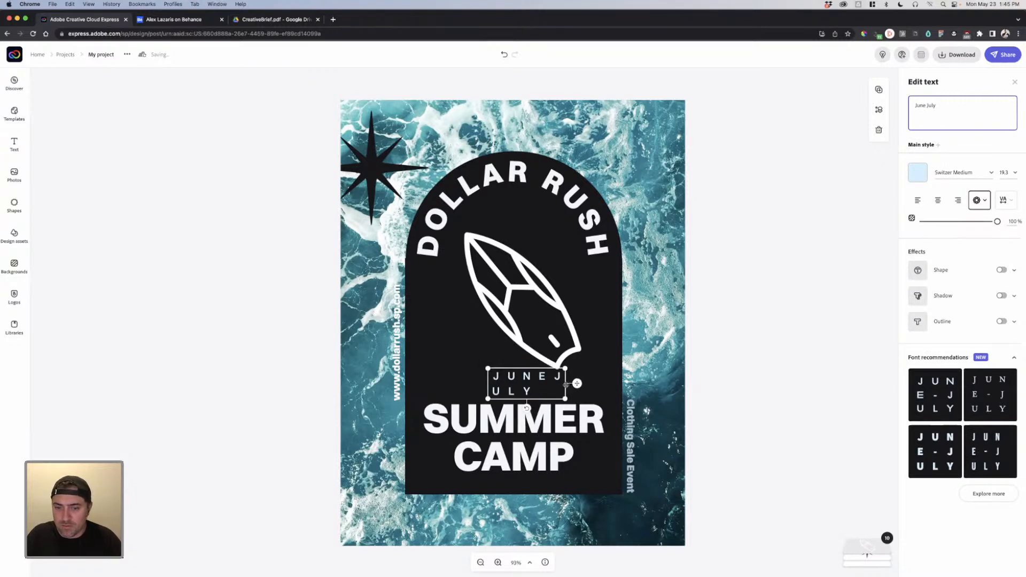
Step: Try the circle, upward arc and downward arc layouts on the June July text
click(979, 201)
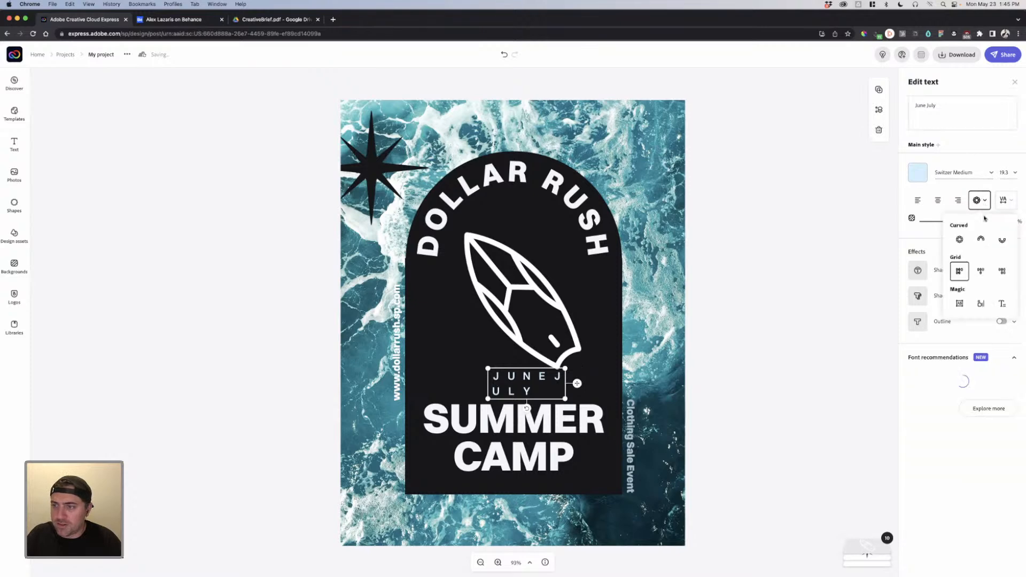
click(962, 235)
click(980, 232)
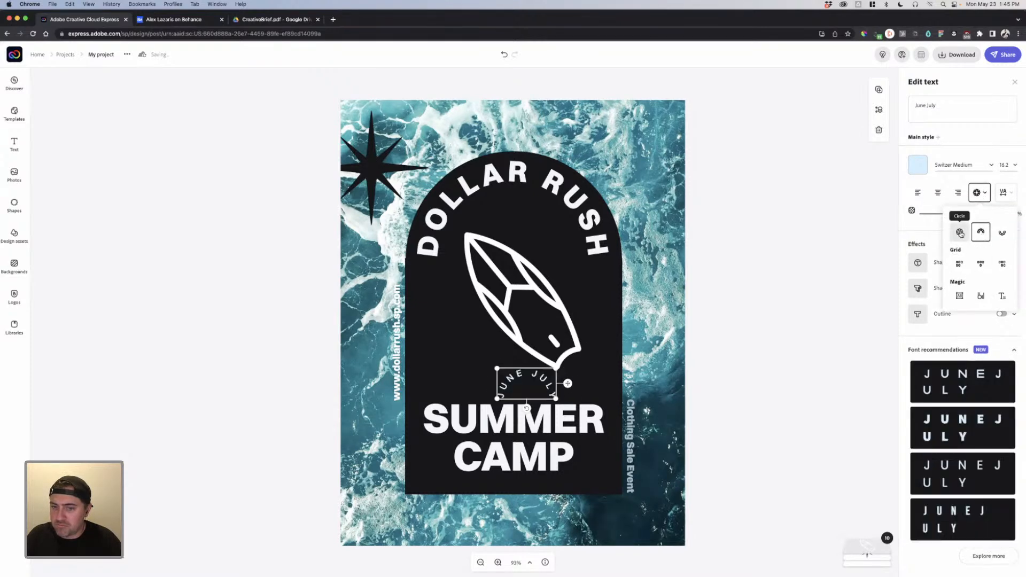
click(1001, 233)
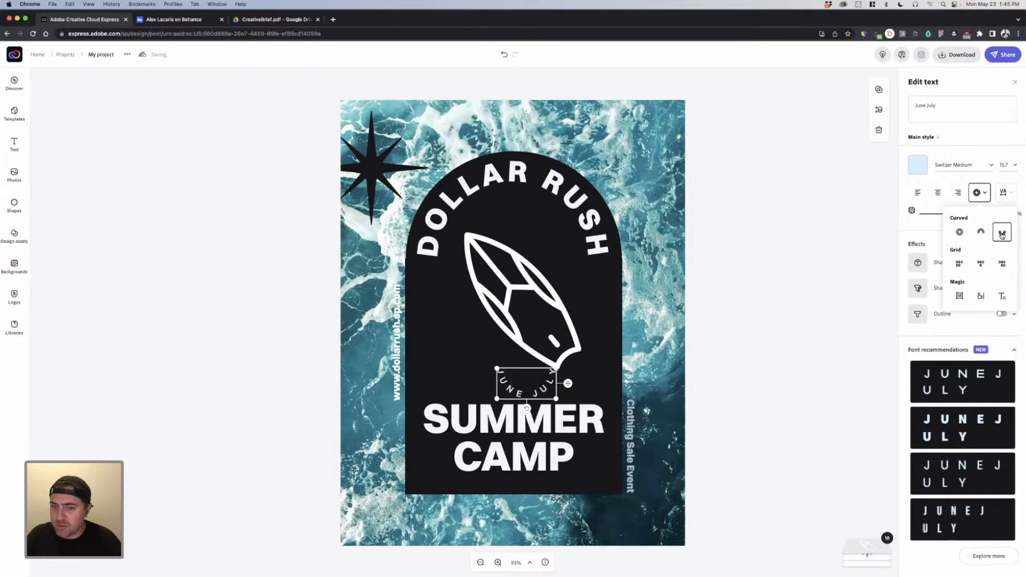
click(980, 231)
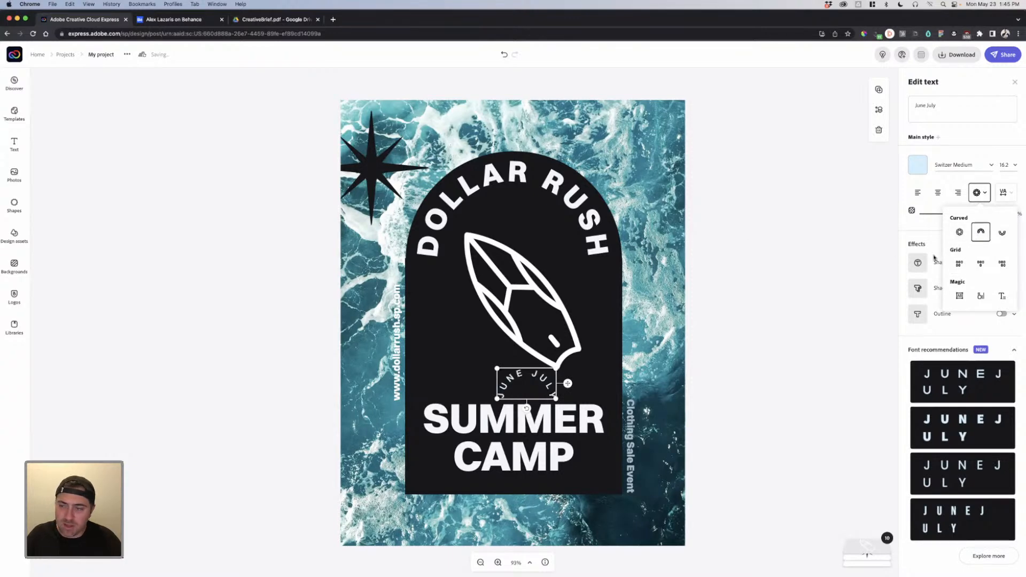
Step: Return the date text to a plain left-aligned layout and change its wording to "June - July"
click(984, 193)
click(983, 194)
click(917, 193)
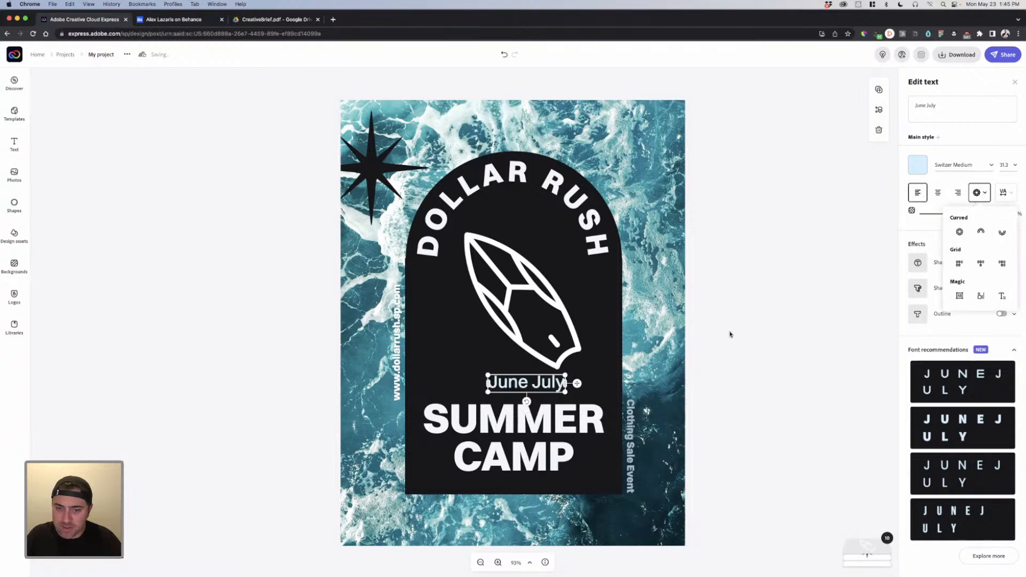
click(945, 101)
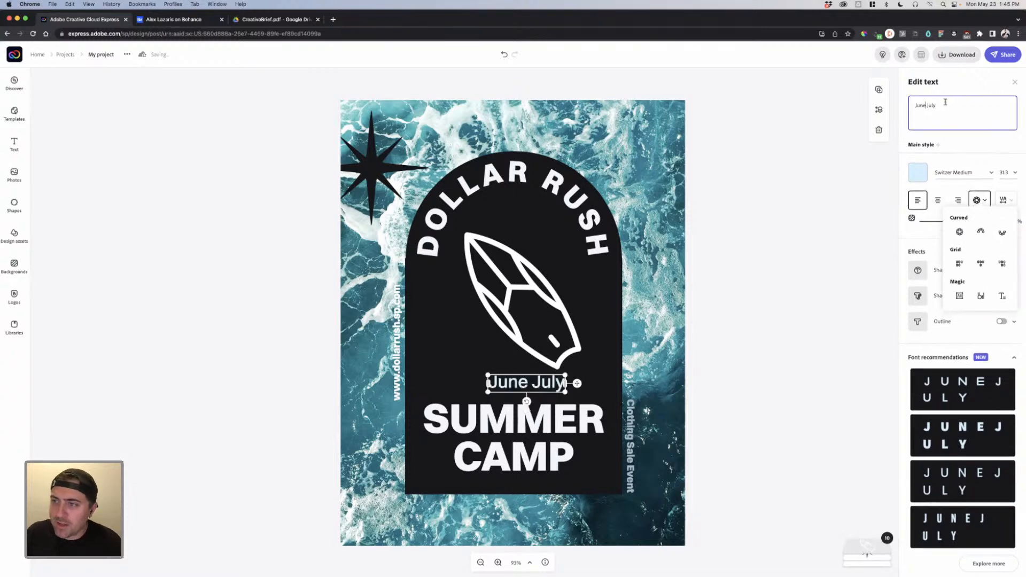
text(-)
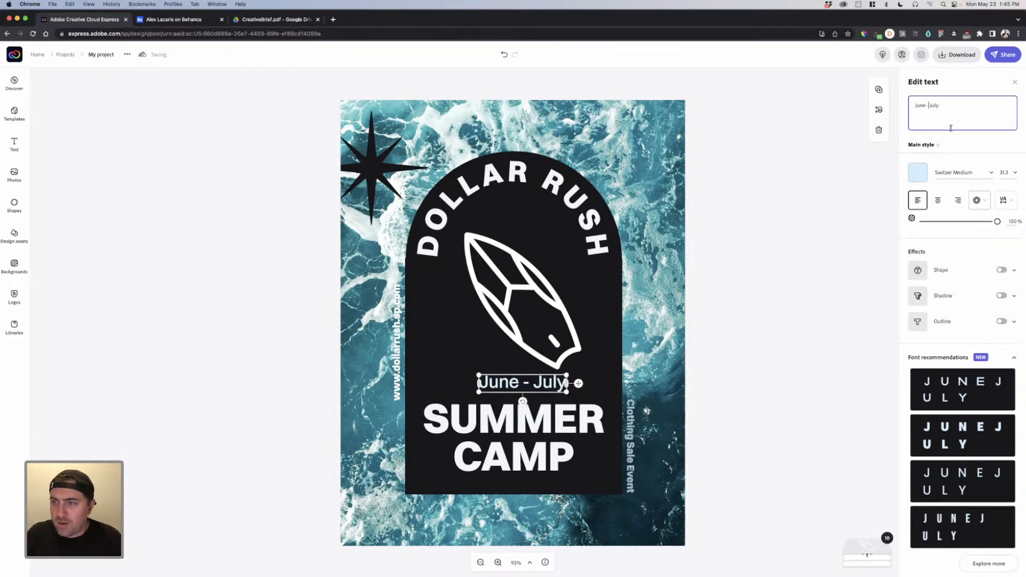
key(super+a)
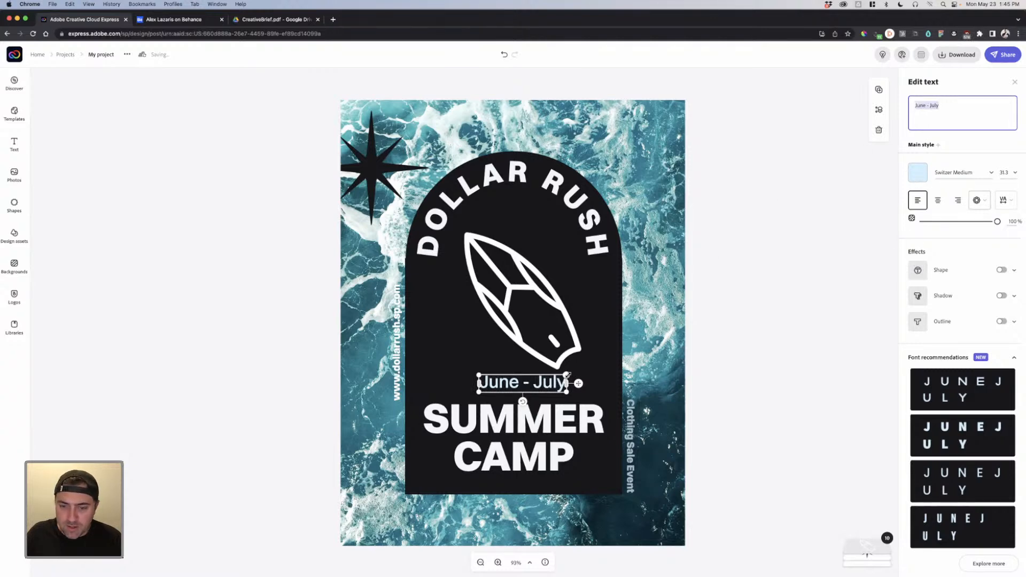
Step: Scale down the June - July line and widen its letter spacing
drag(566, 375, 545, 381)
click(1006, 193)
mouse_move(918, 226)
mouse_down()
mouse_move(940, 227)
mouse_move(930, 227)
mouse_up()
Step: Move the June - July line down so it sits centred just above the SUMMER CAMP title
click(793, 299)
click(541, 386)
drag(540, 385, 542, 392)
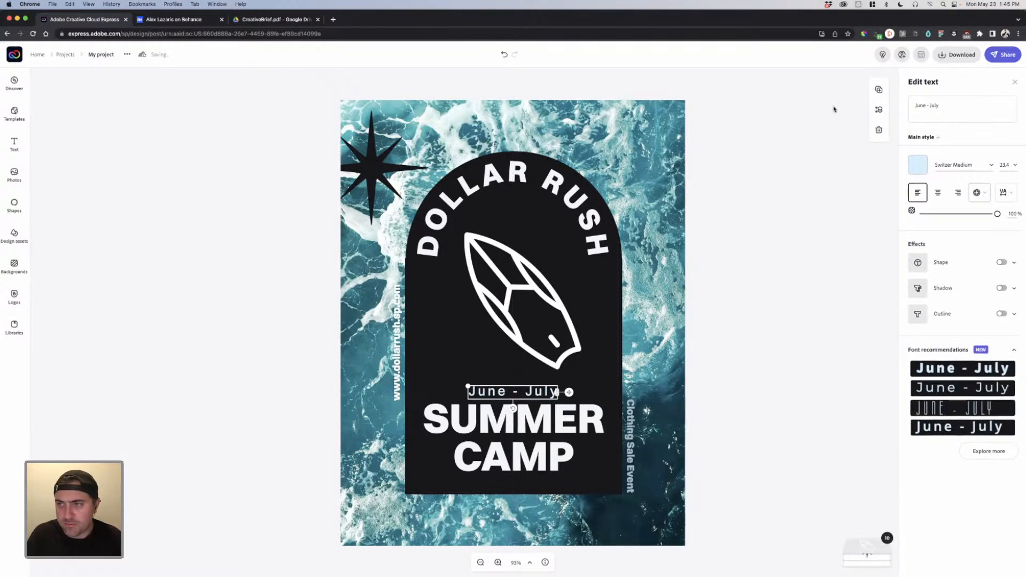
Step: Change the date line's wording to capitals, "JUNE - JULY", and fit it on a single line
click(921, 107)
text(JUNE)
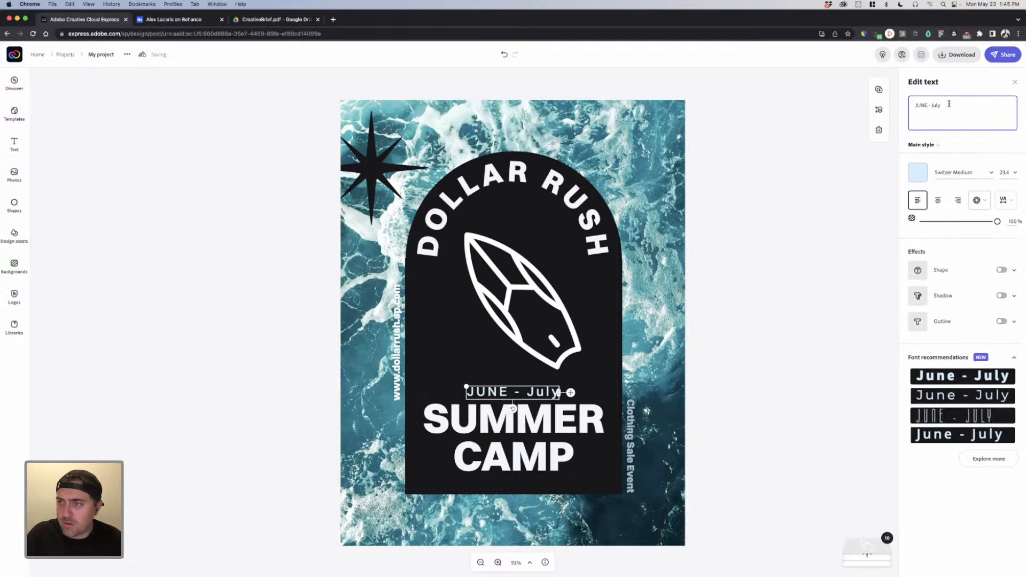
double_click(936, 106)
text(JULY)
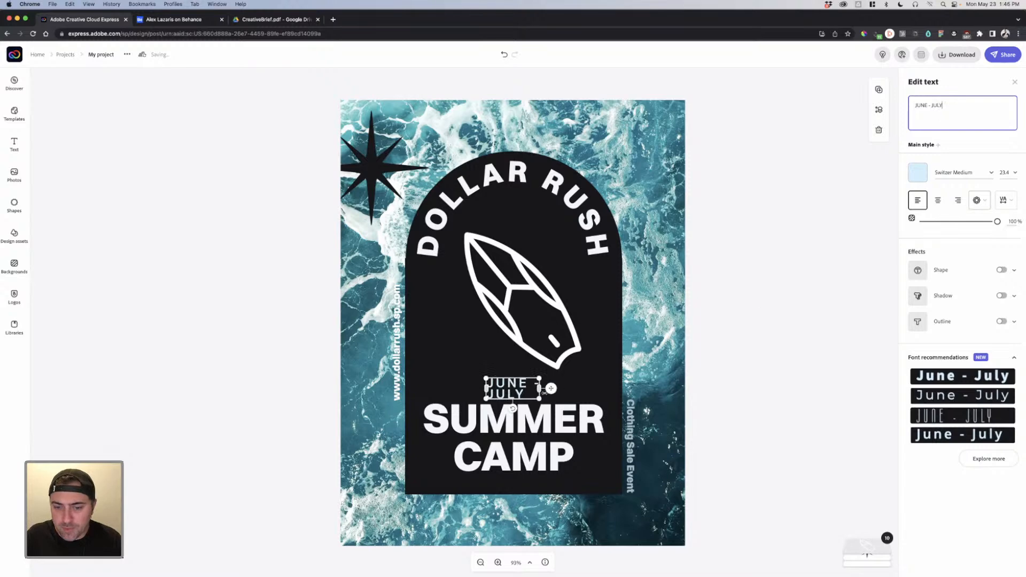
mouse_move(562, 386)
mouse_down()
mouse_move(586, 384)
mouse_move(544, 390)
mouse_up()
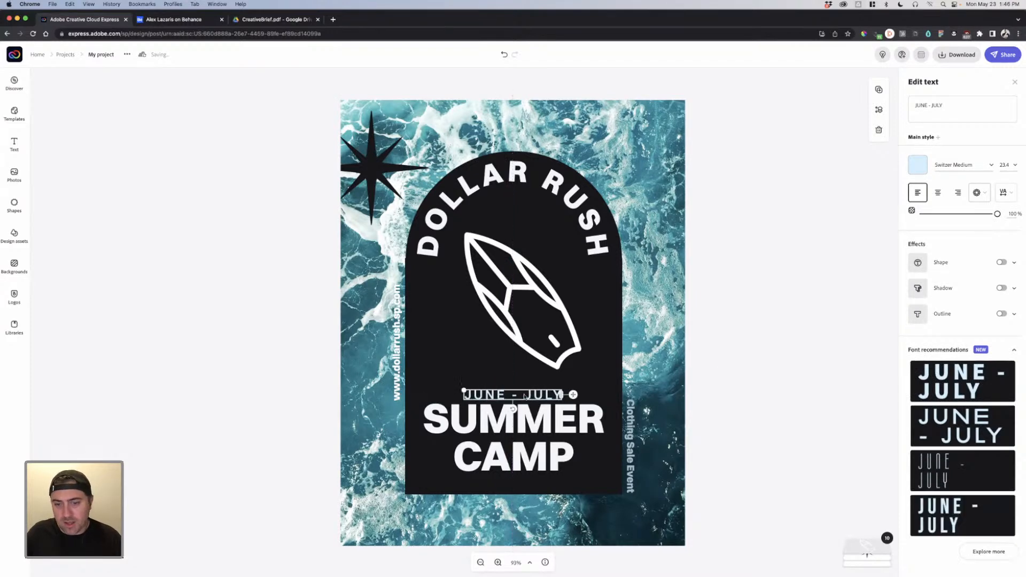
Step: Reduce the JUNE - JULY line to font size 18.1
click(556, 394)
click(556, 394)
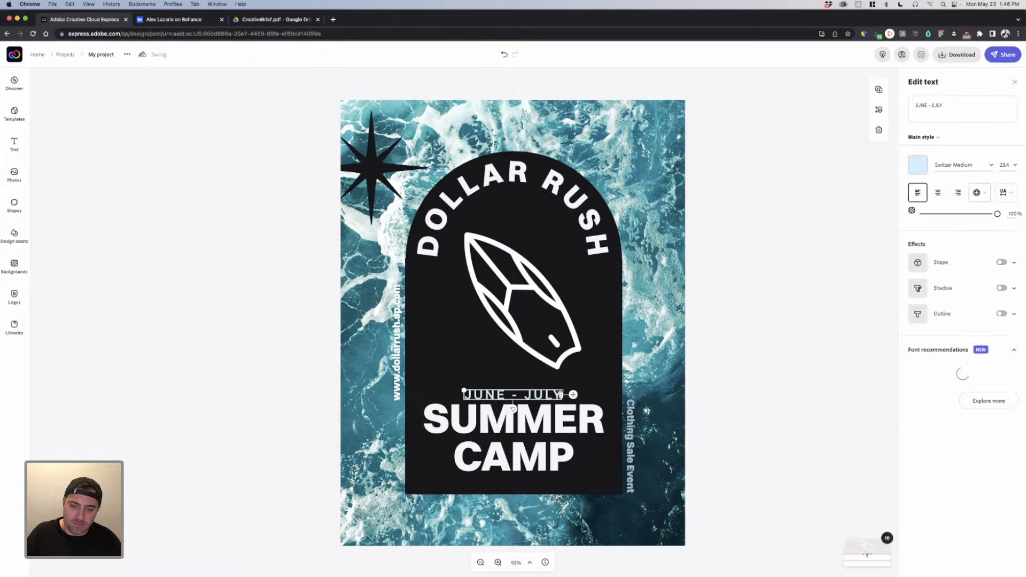
click(1005, 164)
click(1009, 193)
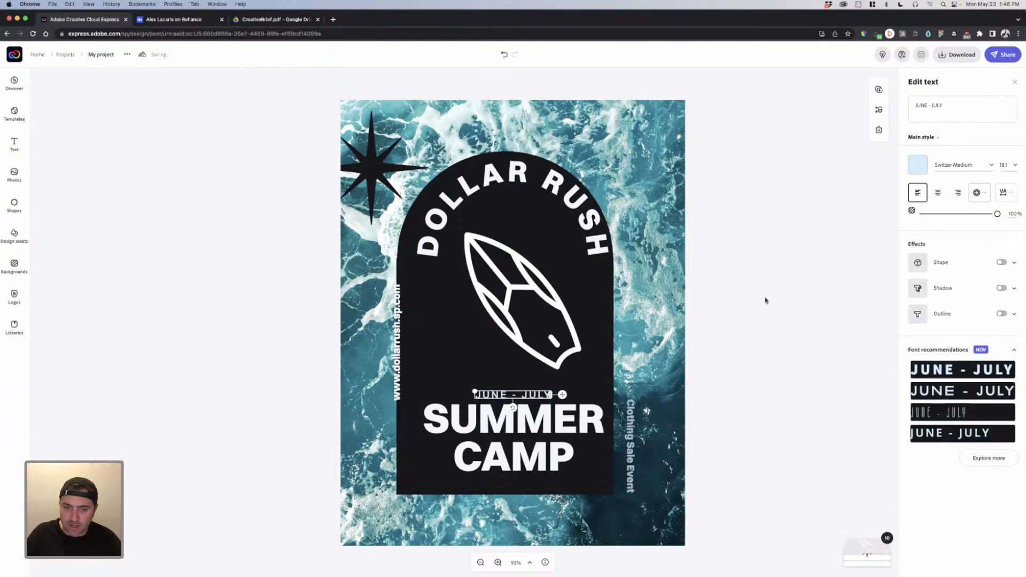
click(613, 398)
click(513, 394)
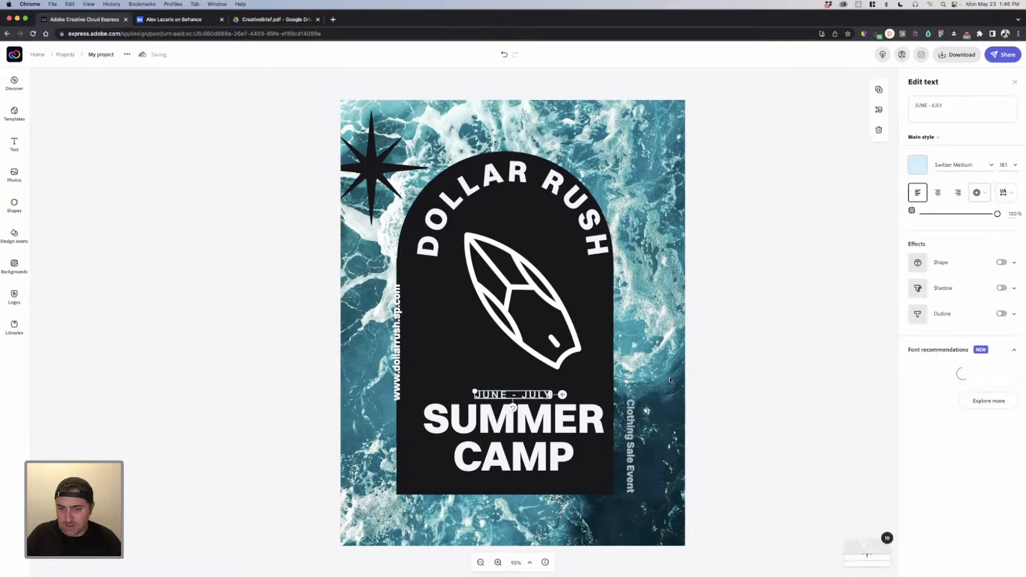
Step: Set a smaller font size for the JUNE - JULY line so it forms a small caption above SUMMER CAMP
click(1013, 169)
click(1013, 169)
click(1013, 170)
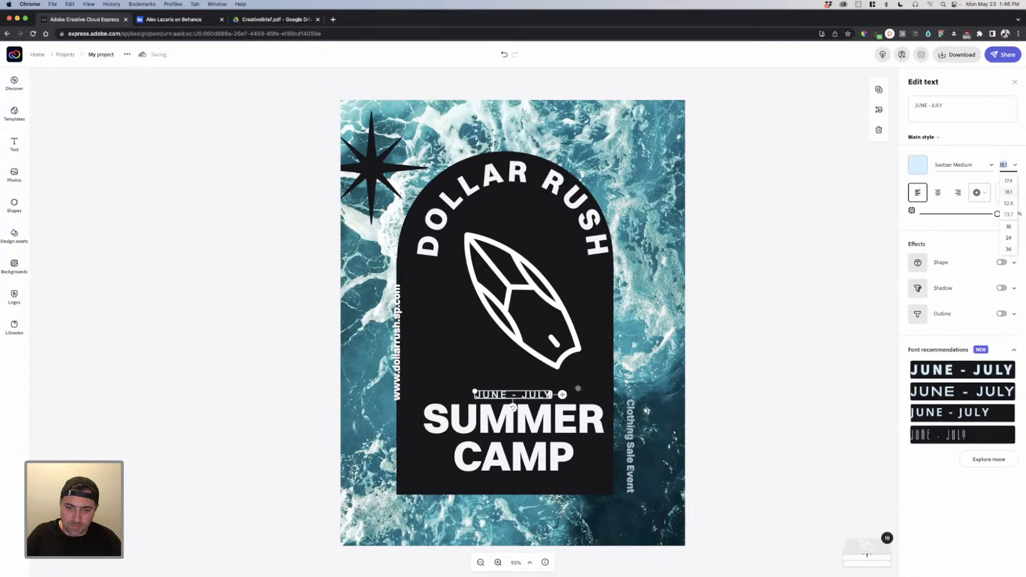
click(1008, 163)
click(992, 166)
click(1007, 165)
text(1)
key(Return)
click(747, 291)
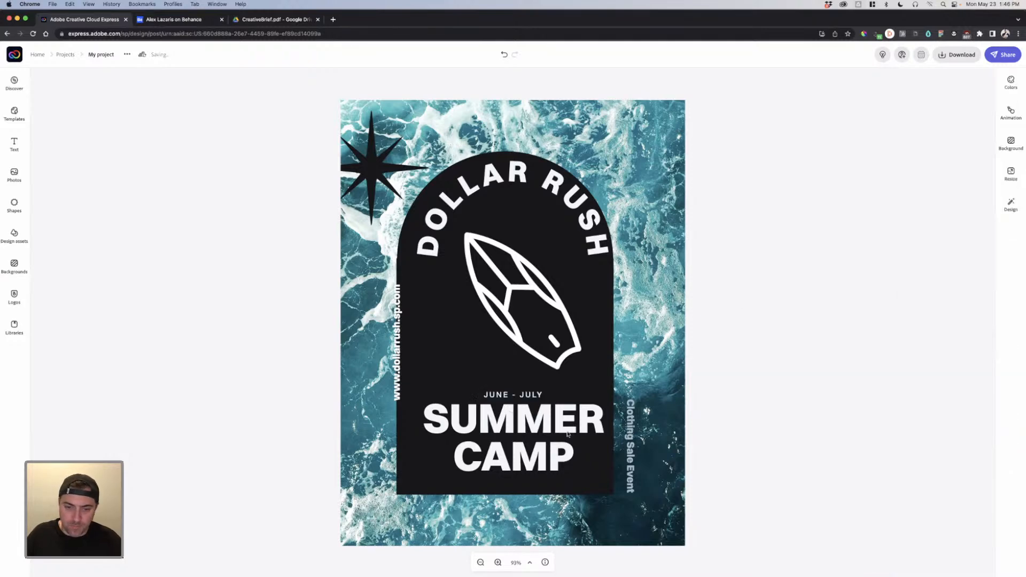
Step: Replace the curved DOLLAR RUSH heading with "Surf n Turf thrifstore"
click(509, 423)
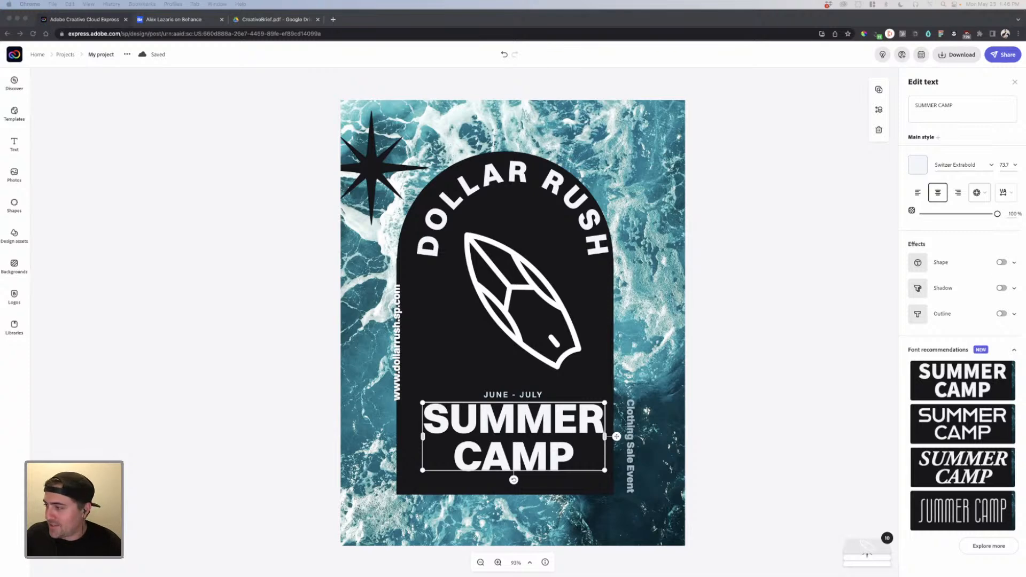
click(489, 184)
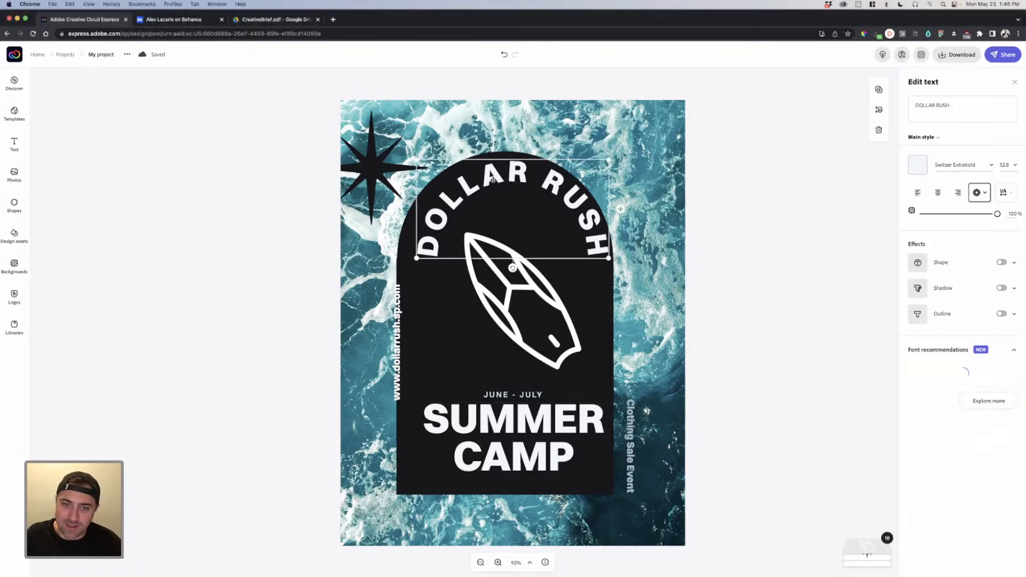
triple_click(938, 106)
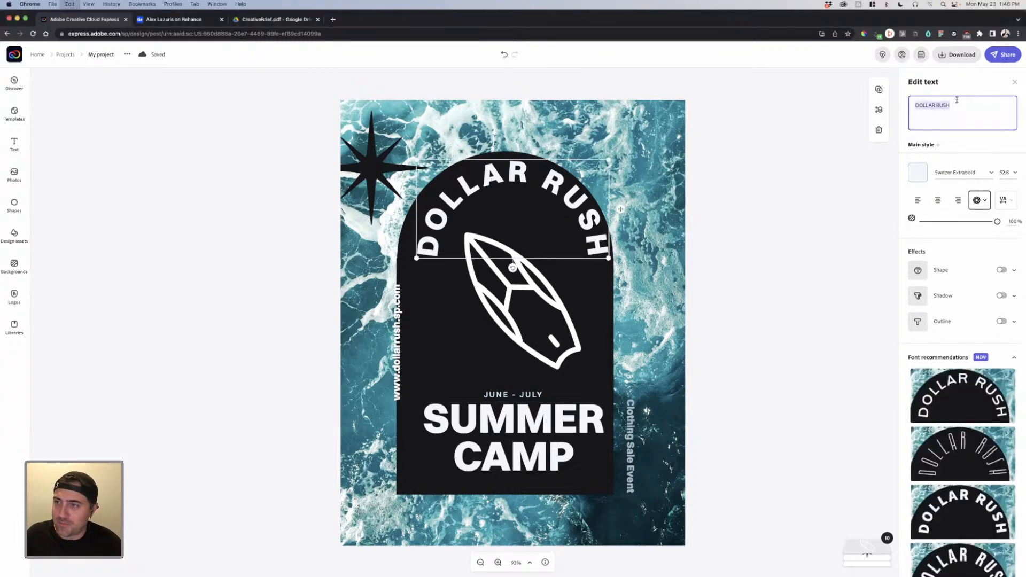
text(Surf n Turf thrifstore!)
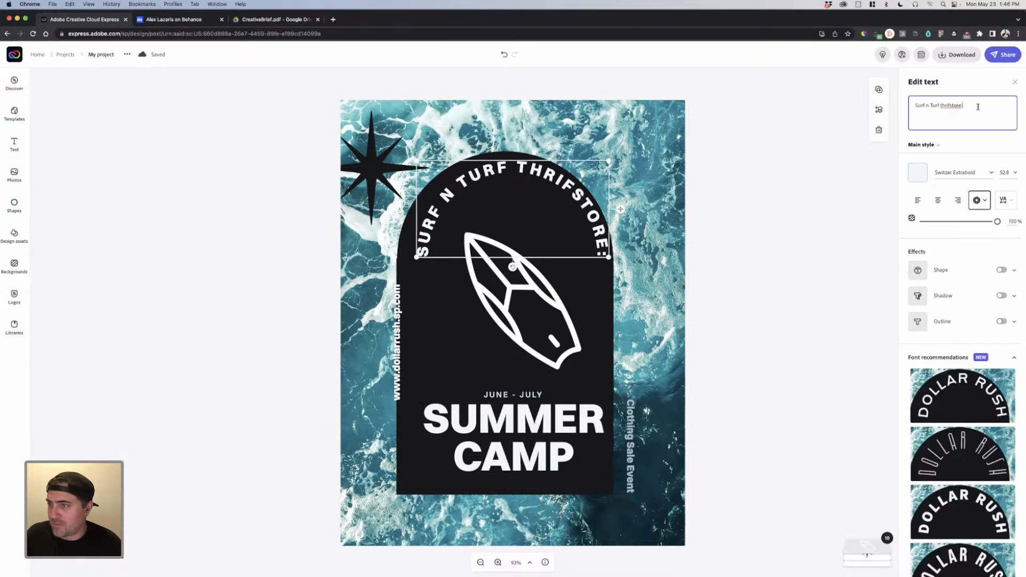
key(BackSpace)
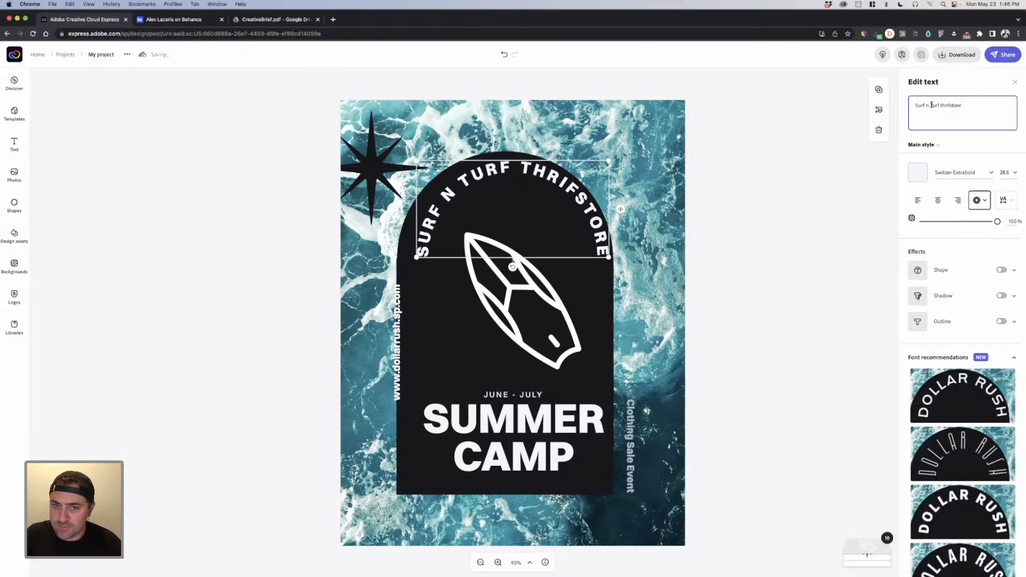
Step: Centre the black arch on the flyer and align the curved Surf n Turf thrifstore heading inside it
drag(512, 173, 494, 175)
click(597, 288)
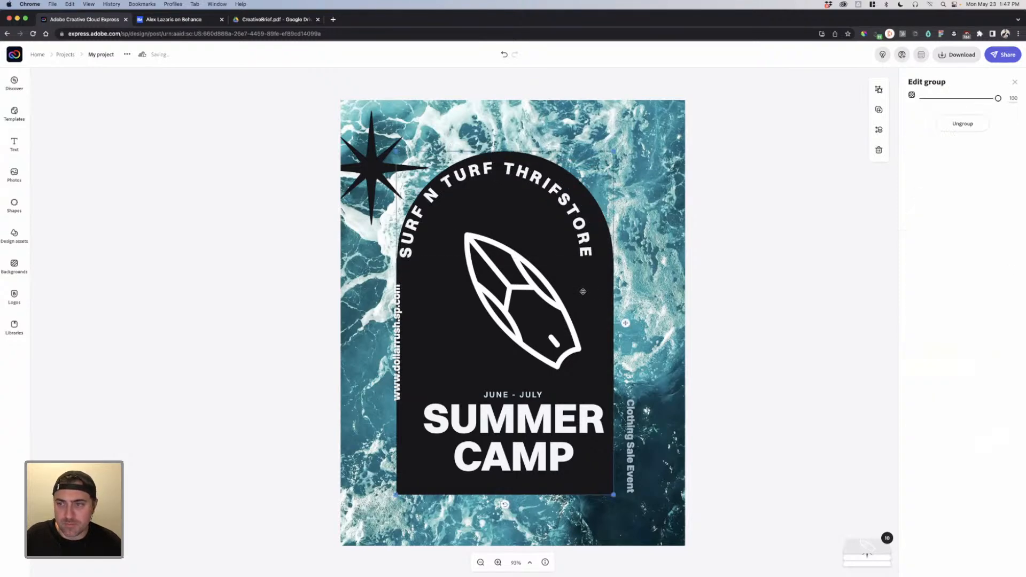
drag(586, 293, 592, 293)
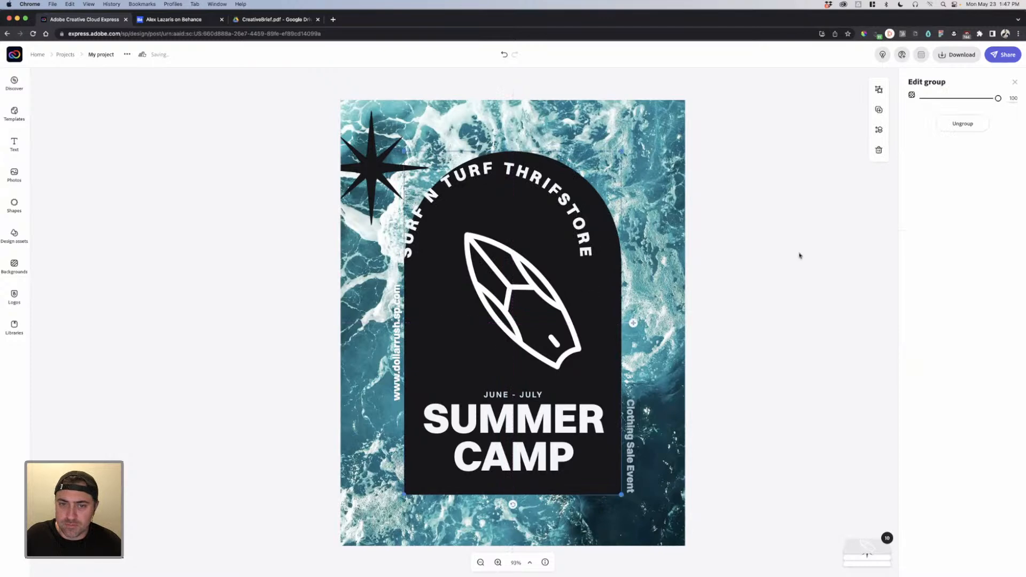
click(541, 185)
drag(520, 180, 538, 182)
click(744, 194)
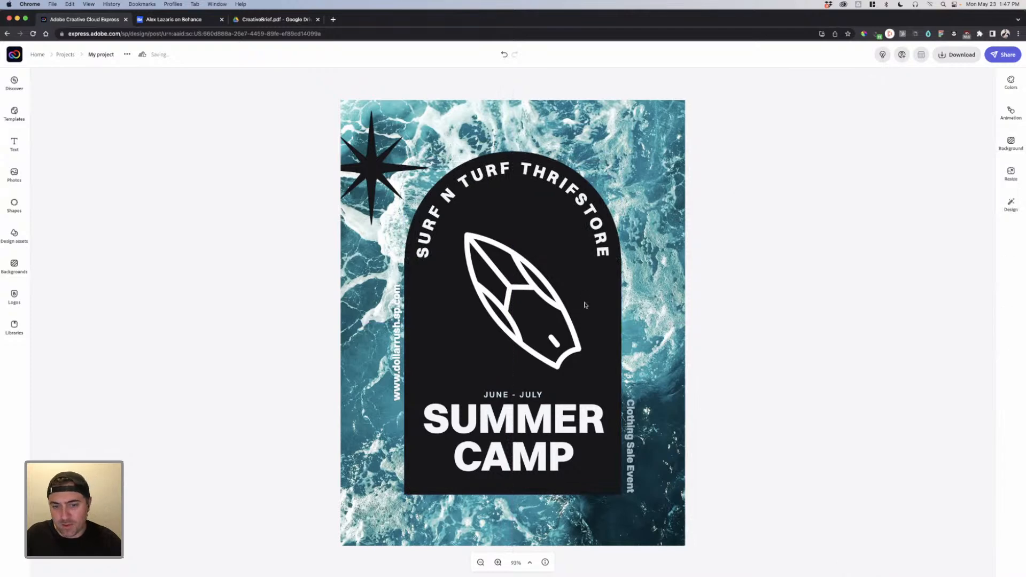
click(577, 206)
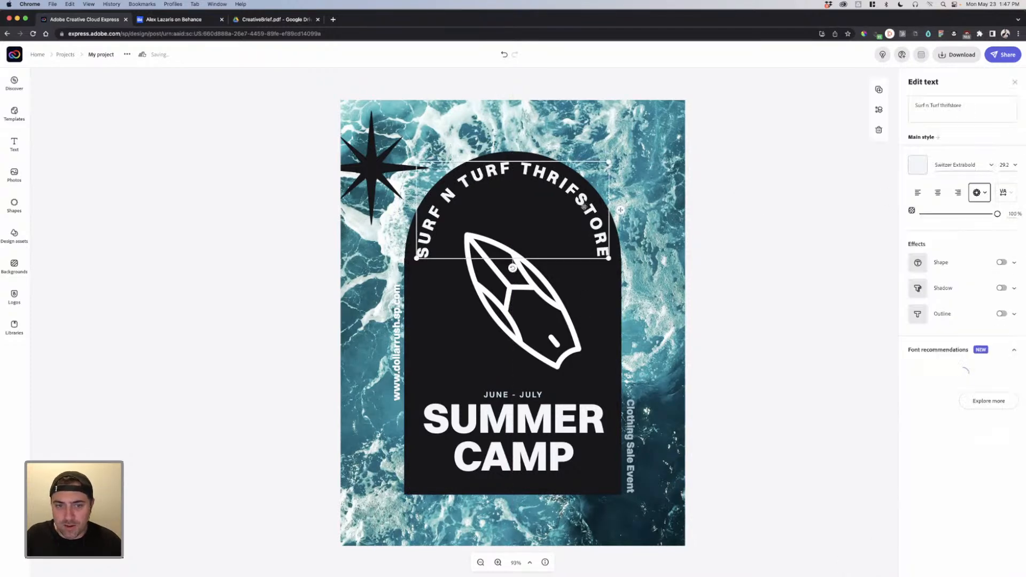
click(714, 309)
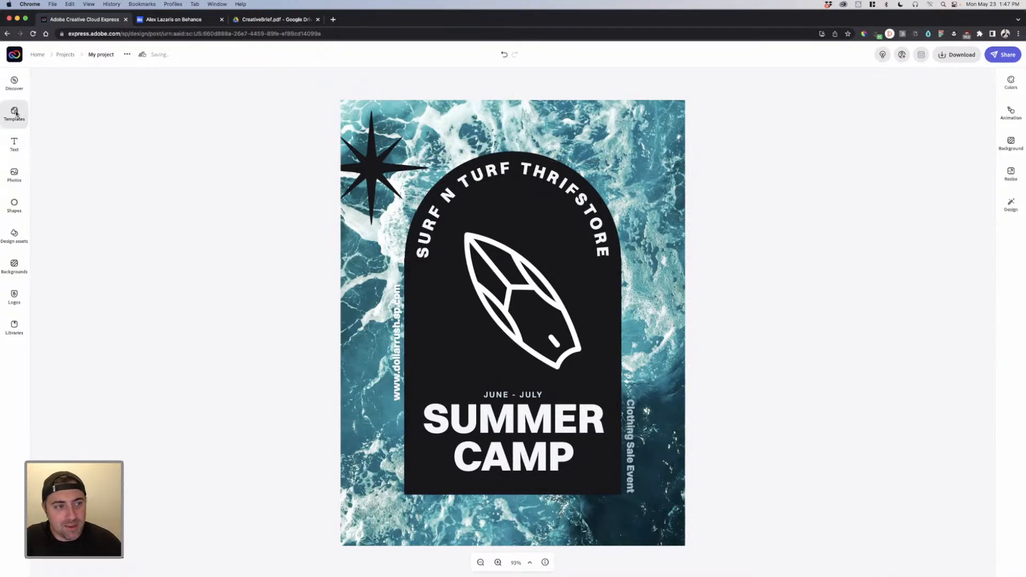
click(20, 206)
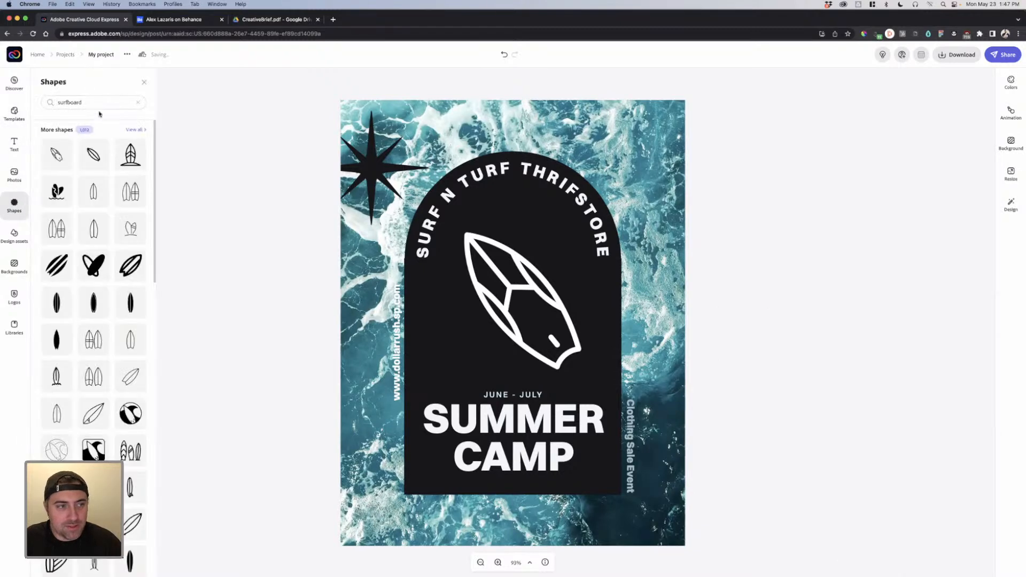
click(96, 103)
key(BackSpace)
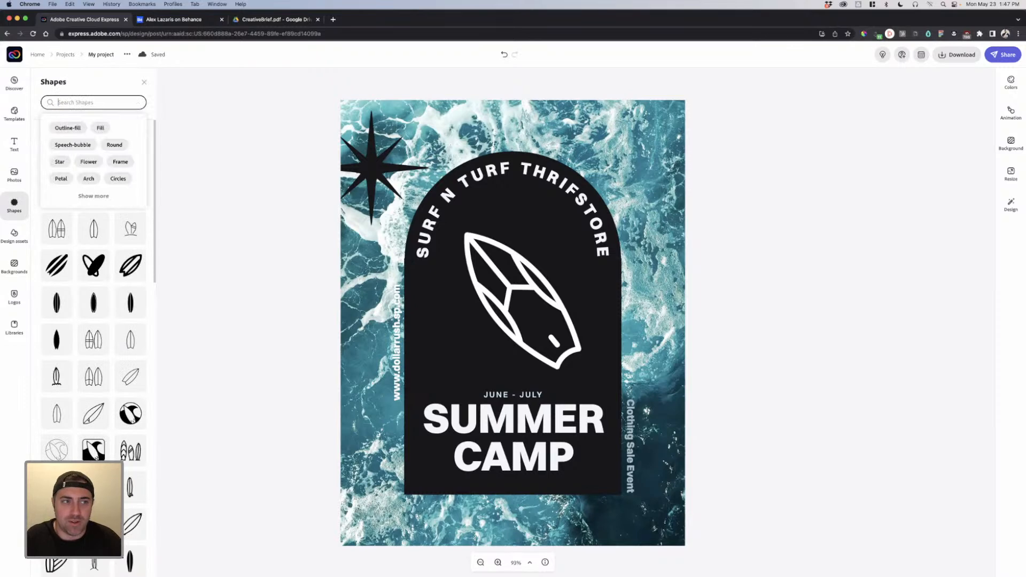
click(144, 84)
click(143, 82)
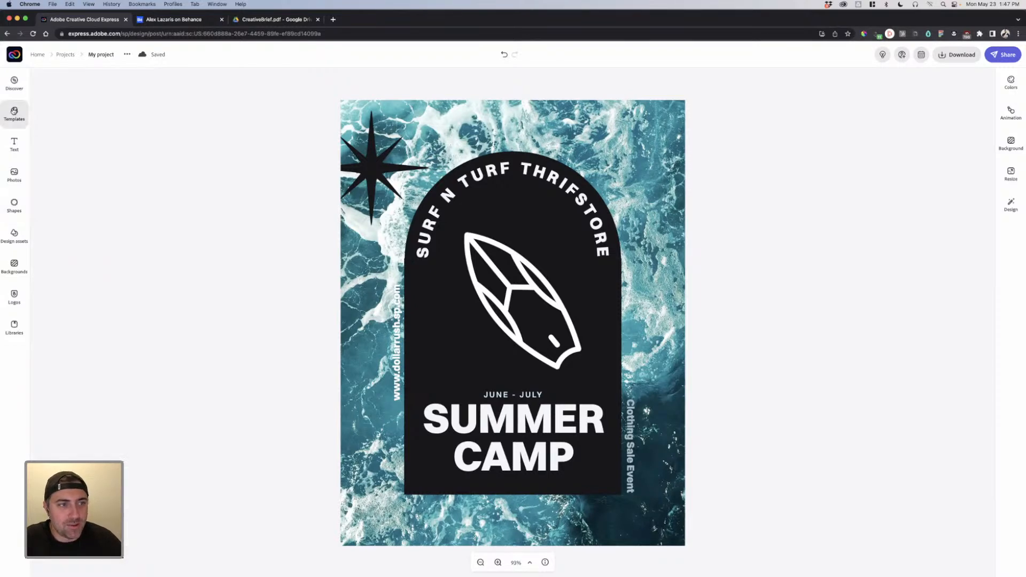
Step: Search the shapes library for "bubble" and look through the results for a suitable shape
click(14, 175)
click(14, 204)
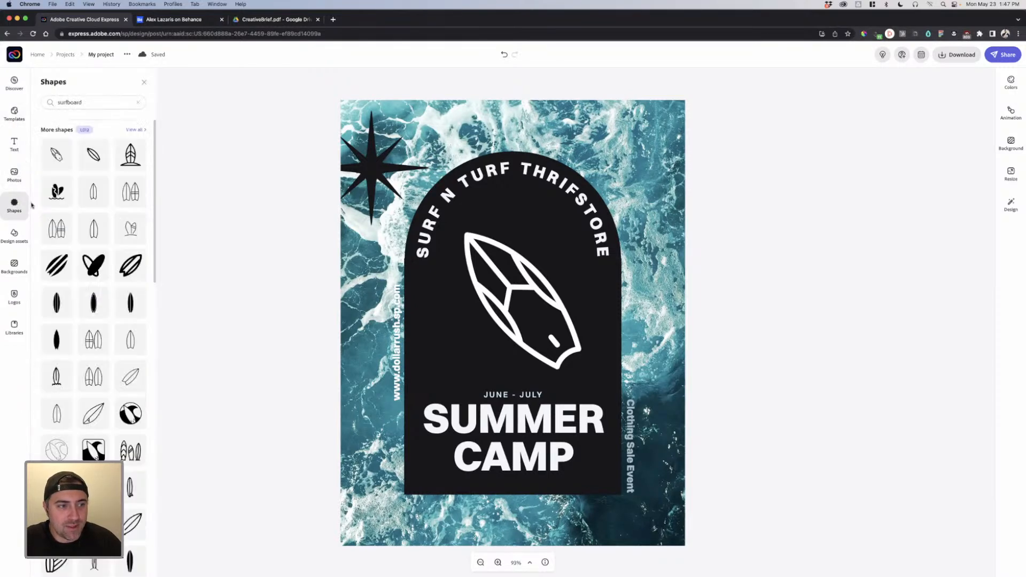
click(137, 103)
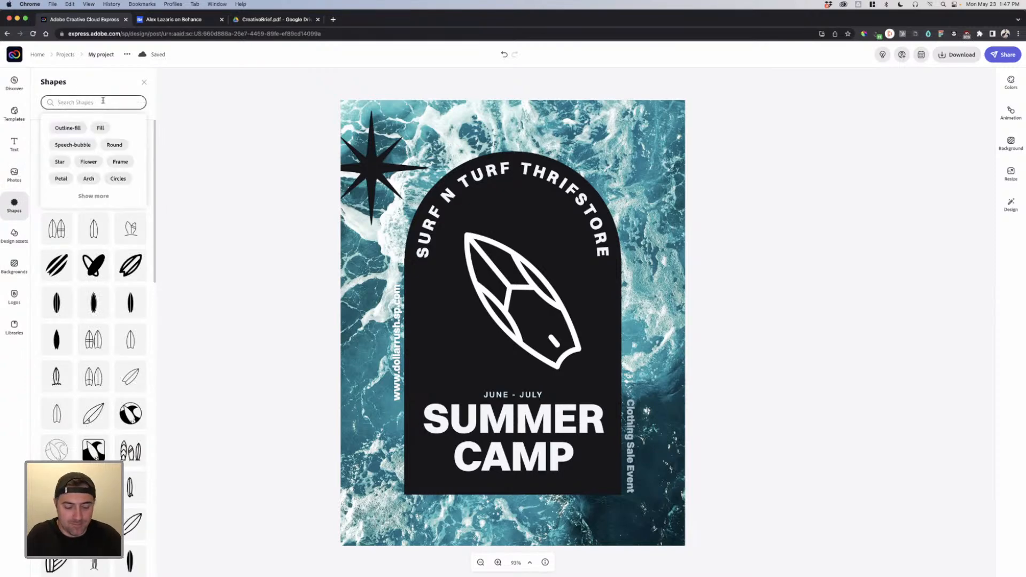
text(bubble)
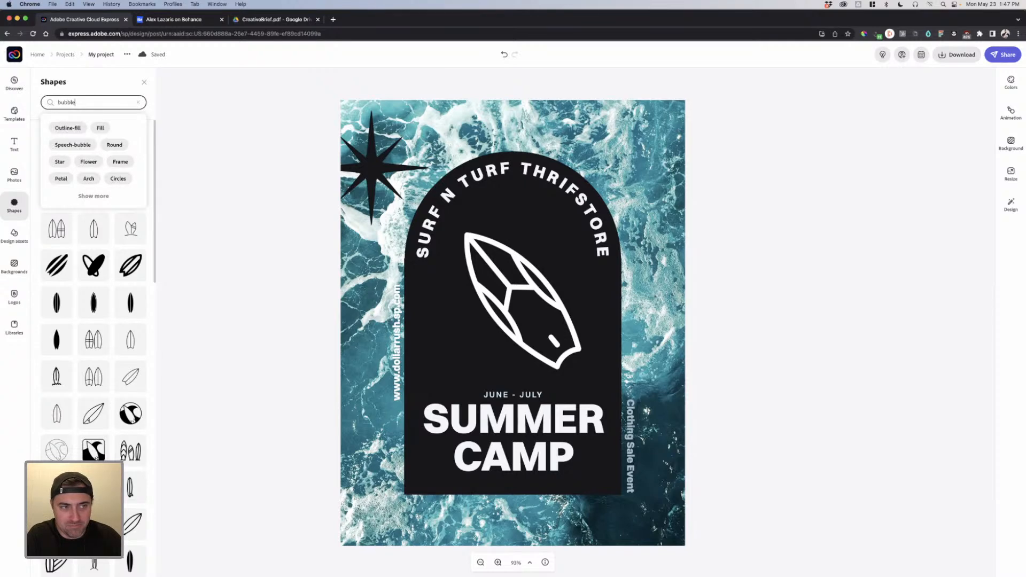
key(Return)
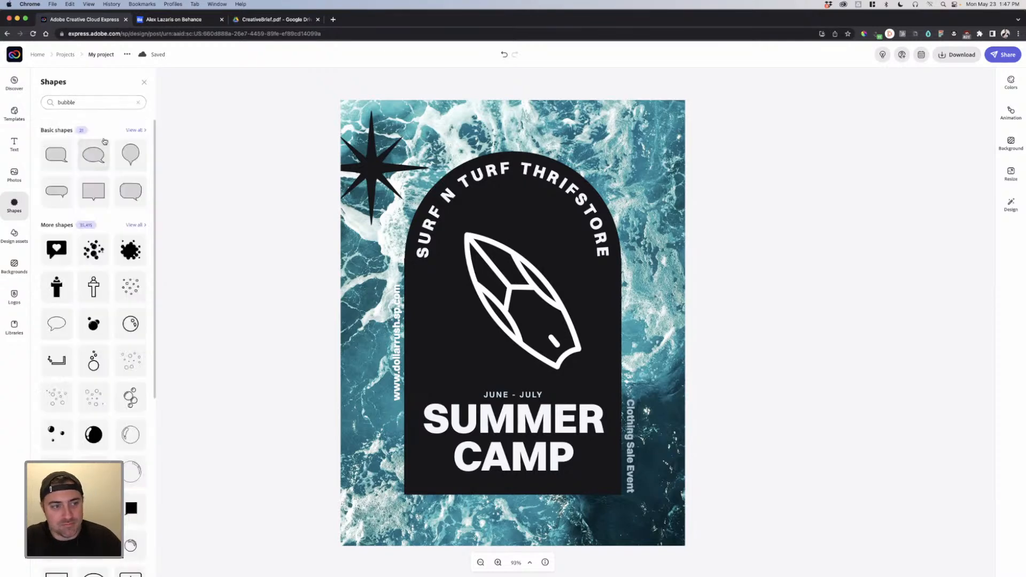
scroll(140, 255, down, 5)
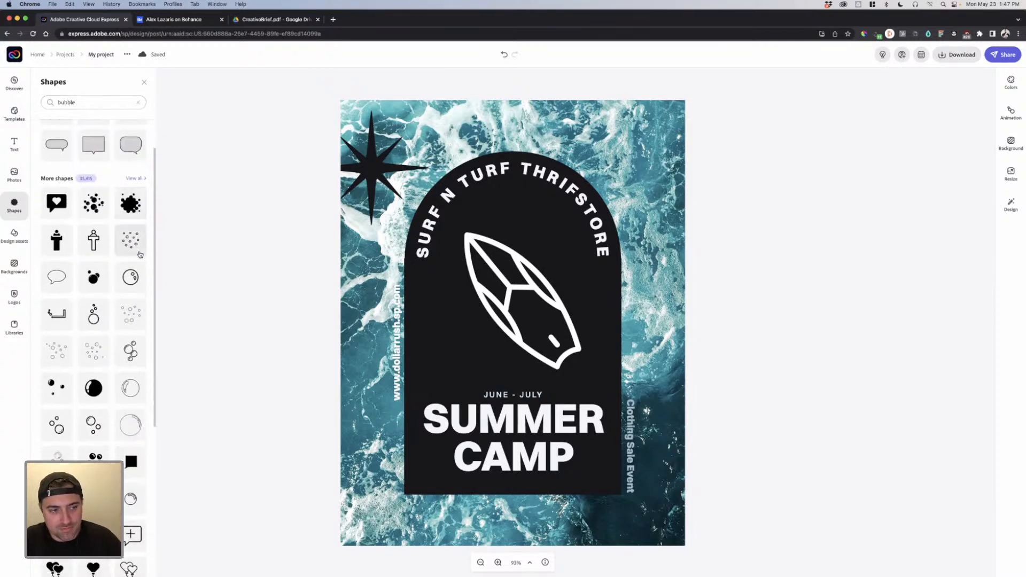
scroll(140, 255, up, 5)
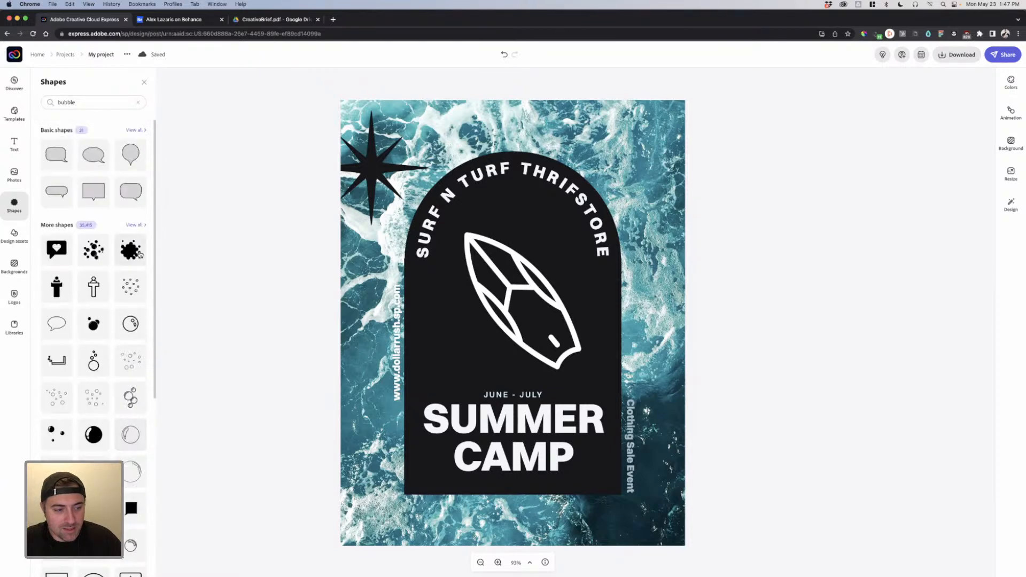
Step: Search the shapes library for "badge" and look through the badge shapes
click(66, 102)
text(ba)
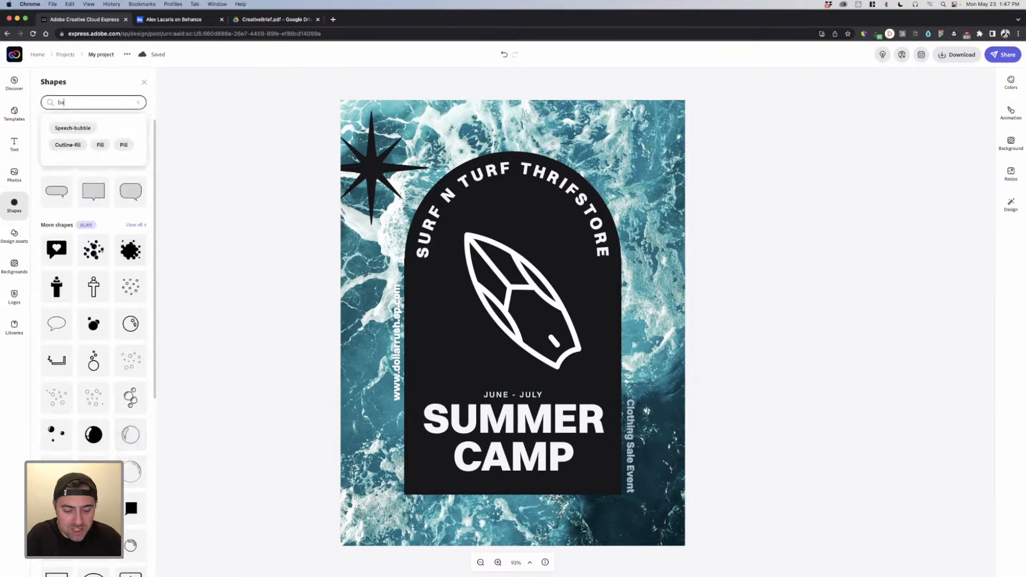
text(dge)
key(Return)
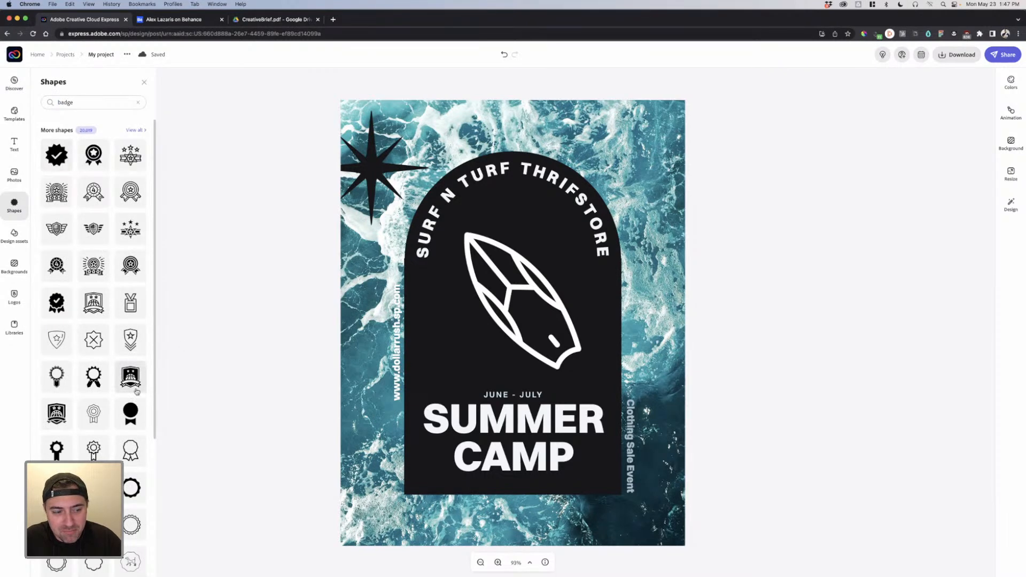
scroll(136, 392, down, 2)
scroll(136, 396, up, 3)
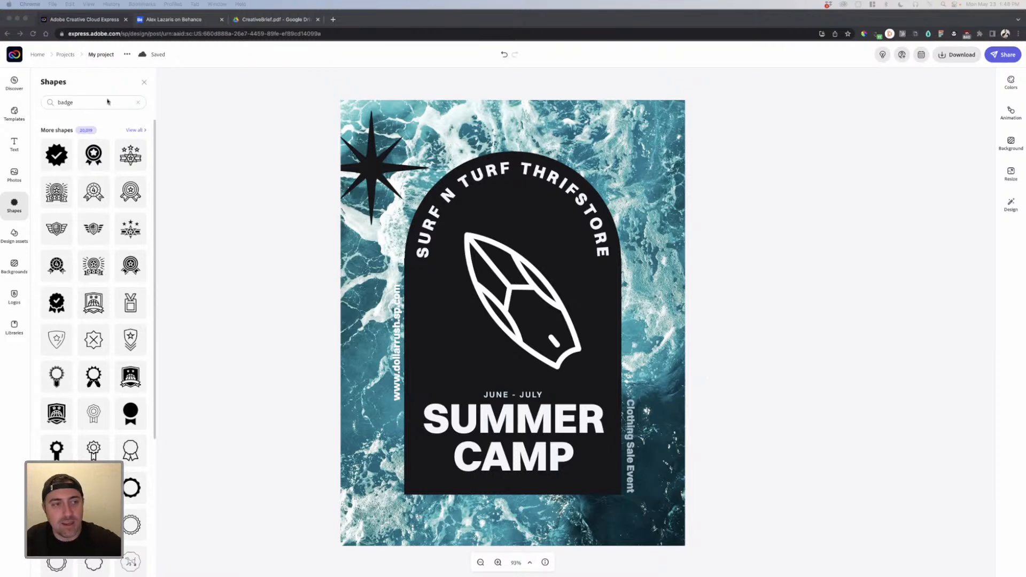
Step: Go to the projects overview and check the contents of the Summer Camp folder
click(56, 58)
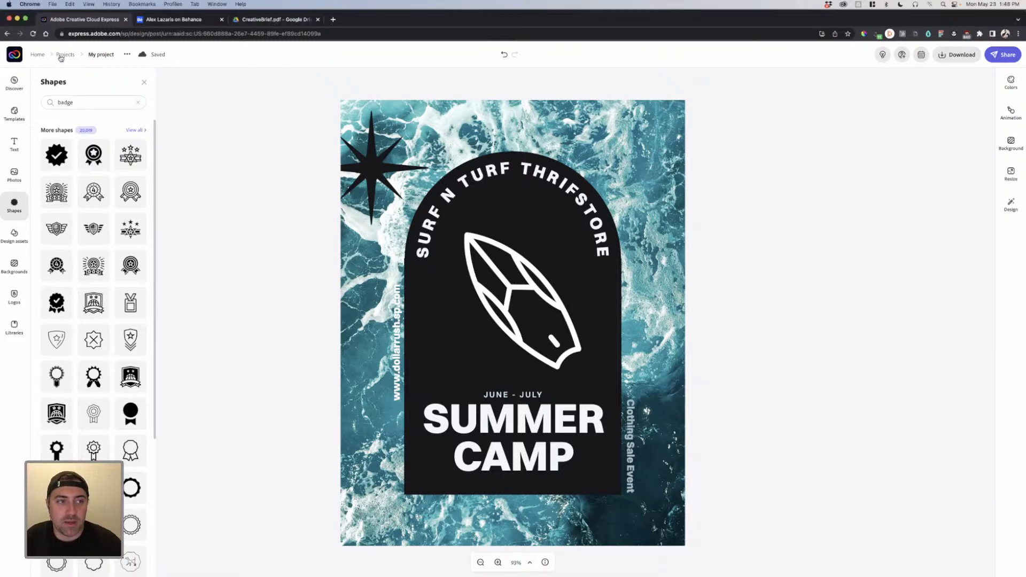
click(63, 55)
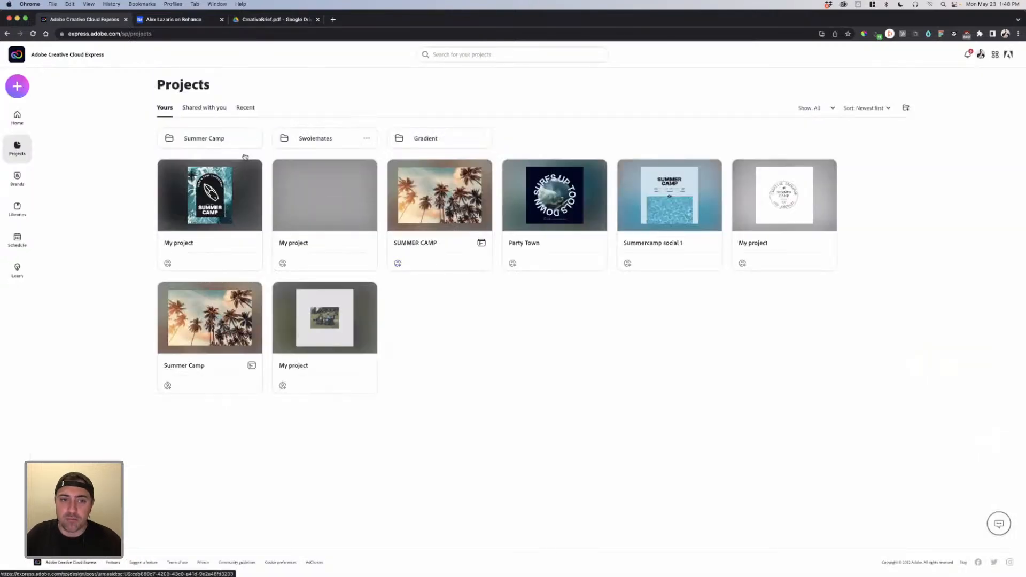
click(906, 109)
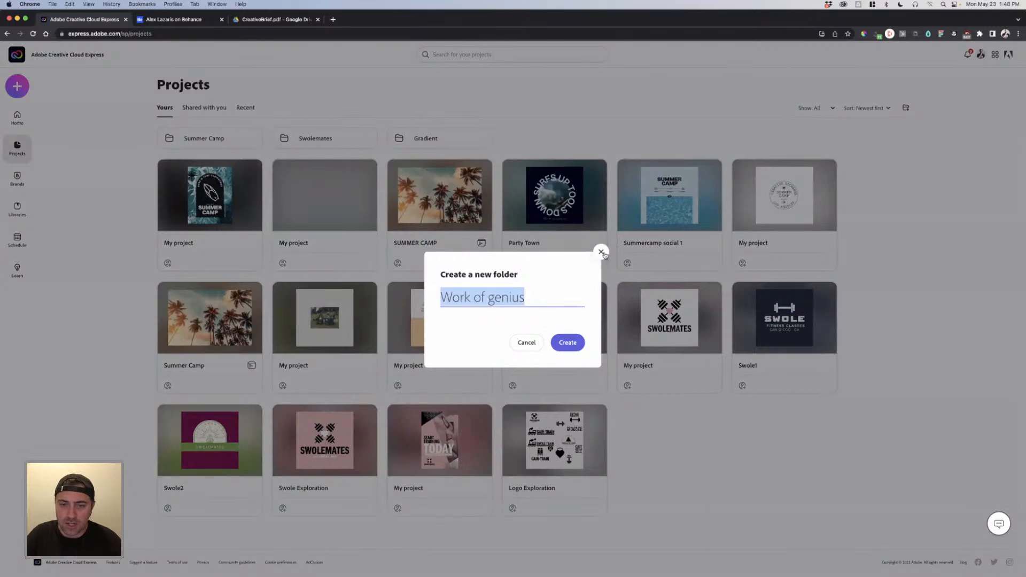
click(601, 253)
click(213, 139)
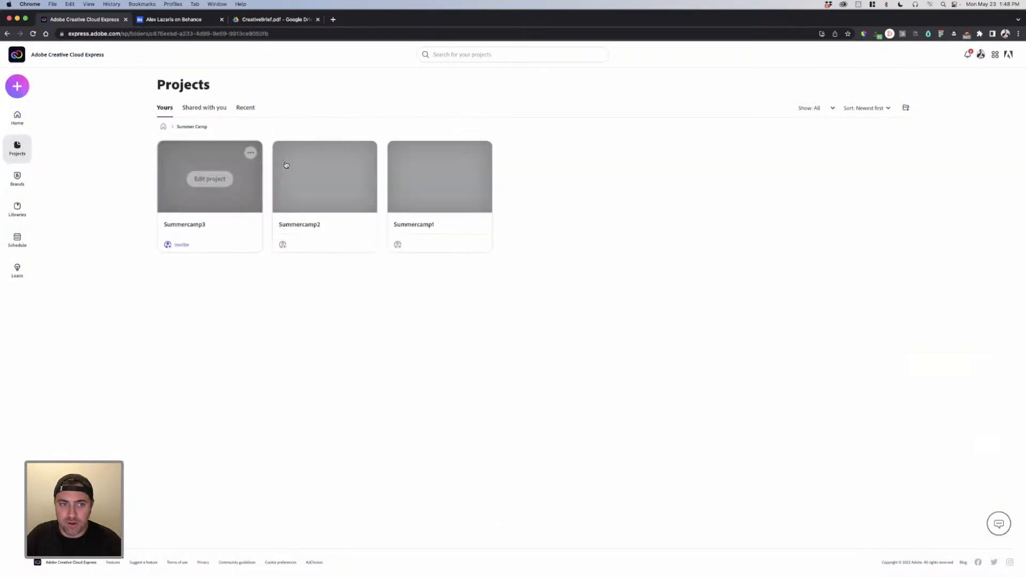
click(8, 34)
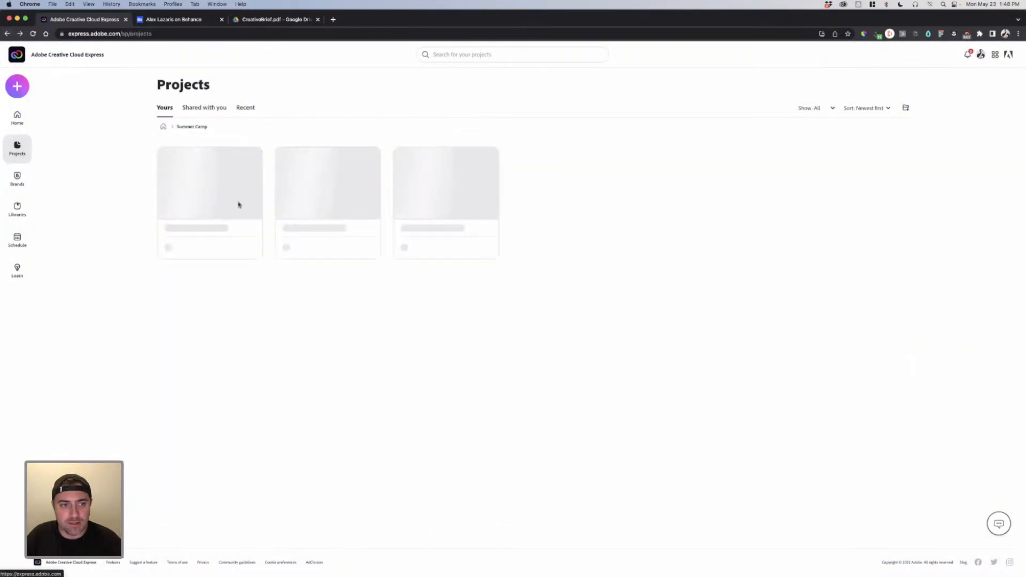
Step: Move the surf flyer project into the Summer Camp folder
click(251, 171)
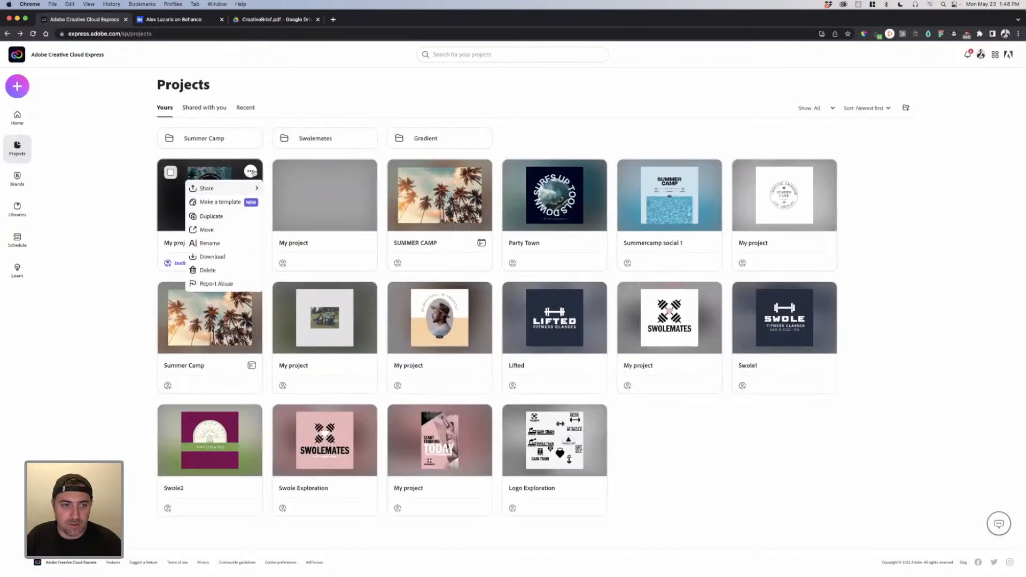
click(207, 230)
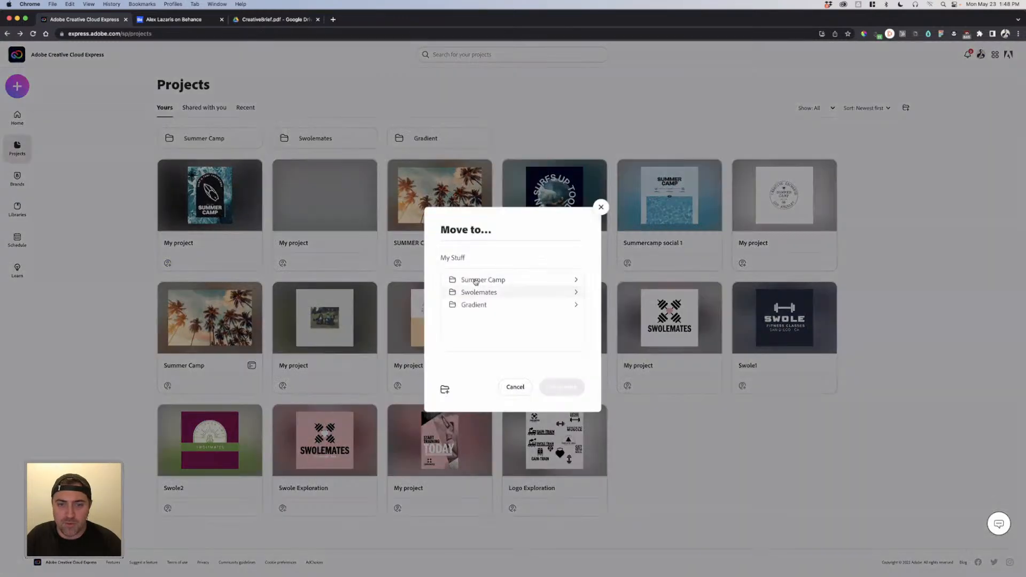
click(579, 393)
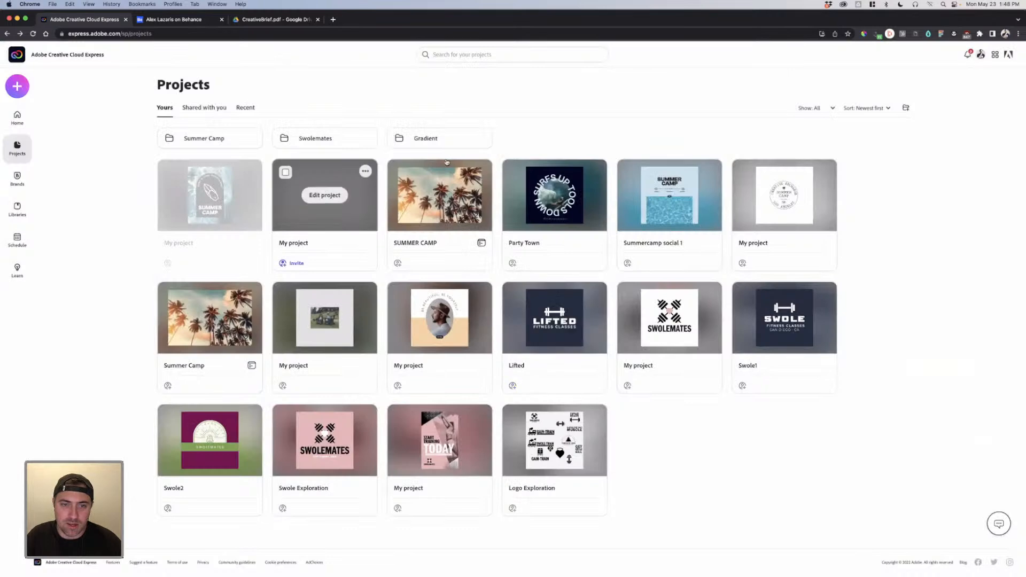
Step: Move the SUMMER CAMP web page with the palm tree cover into the Summer Camp folder
click(366, 171)
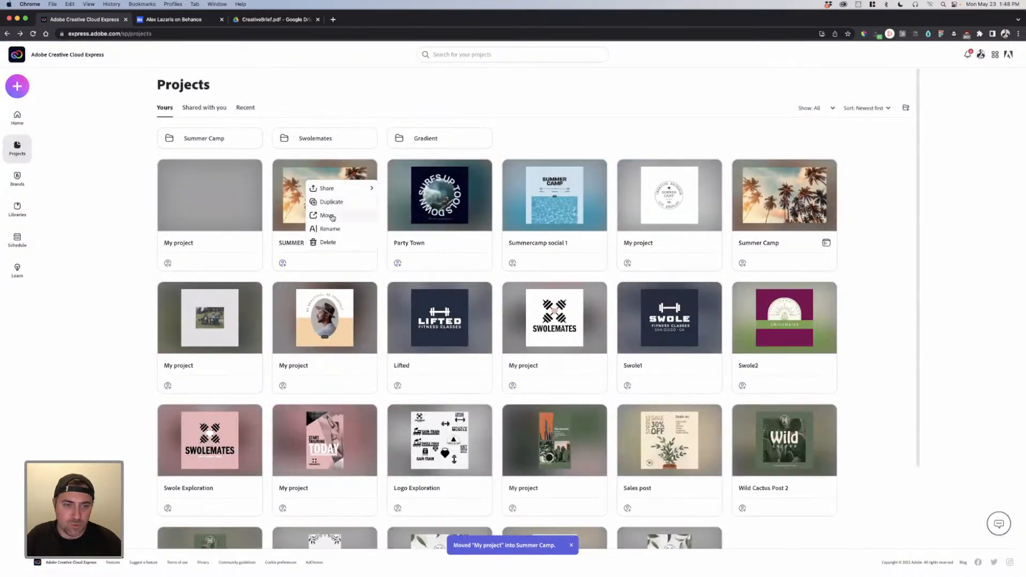
click(331, 215)
click(485, 280)
click(562, 387)
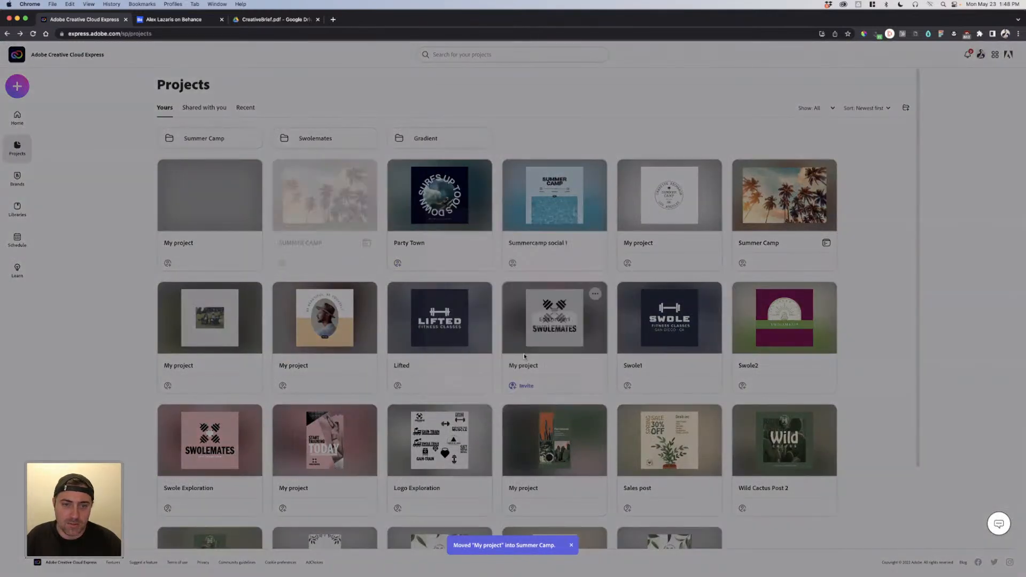
Step: Move the Summercamp social 1 project into the Summer Camp folder
click(480, 172)
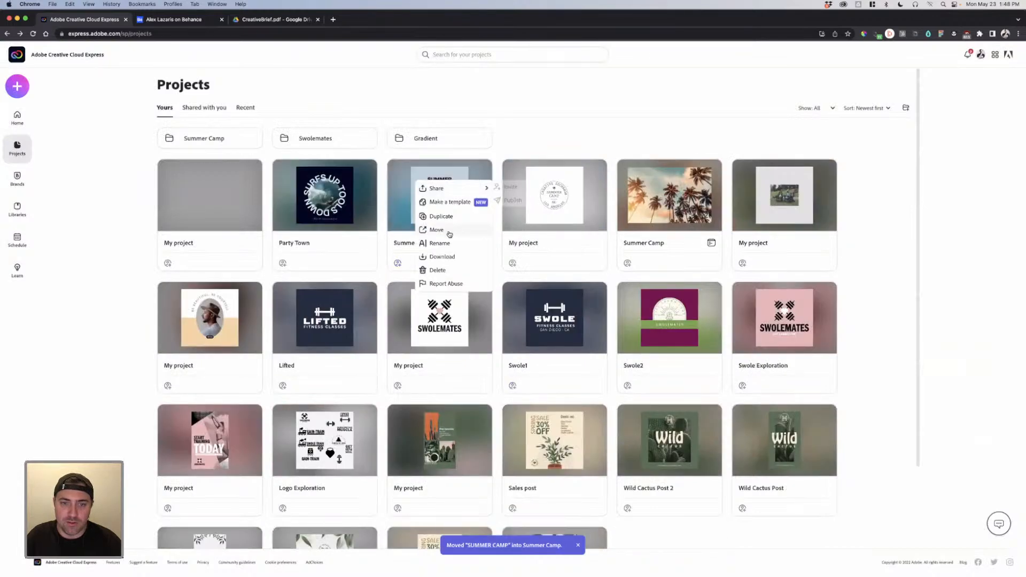
click(437, 229)
click(484, 279)
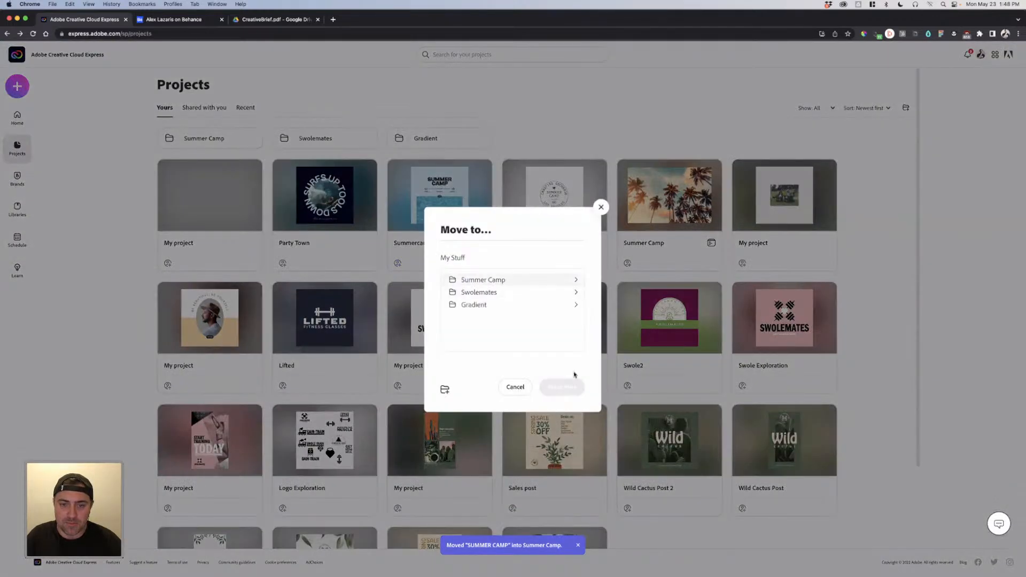
click(561, 386)
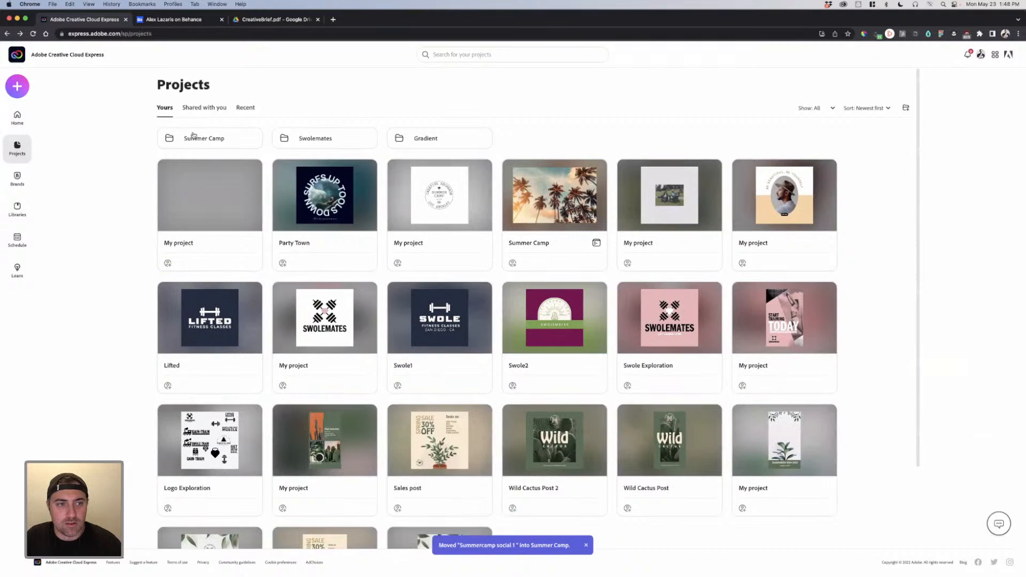
Step: Reopen the surf flyer for editing from the Summer Camp folder and dismiss the design suggestions
click(195, 135)
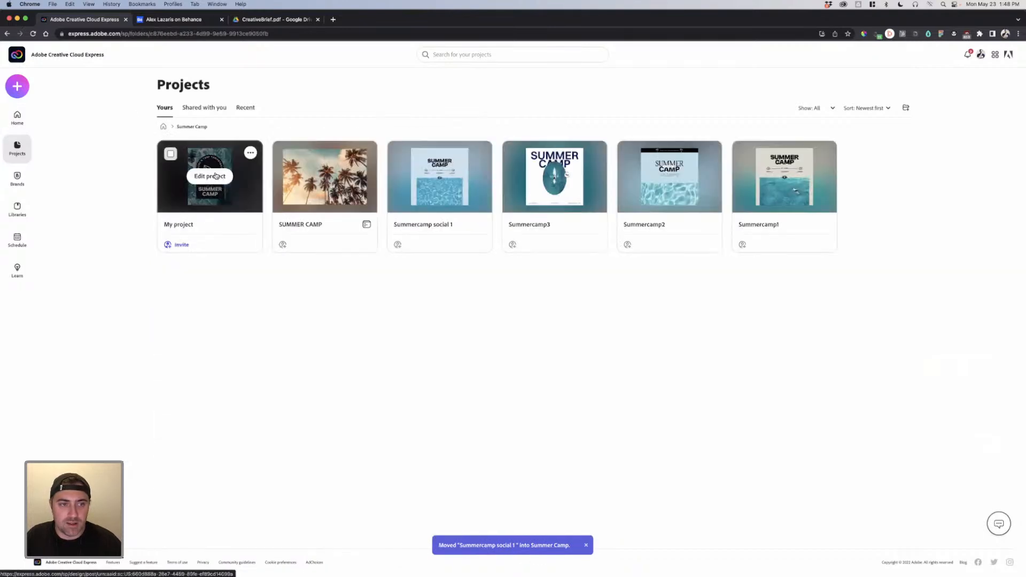
click(216, 176)
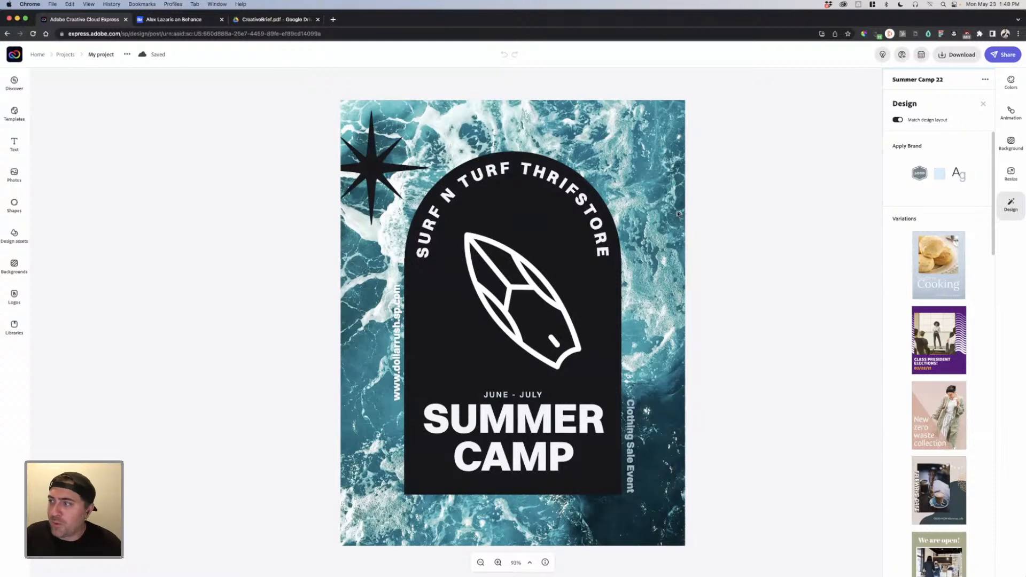
click(725, 192)
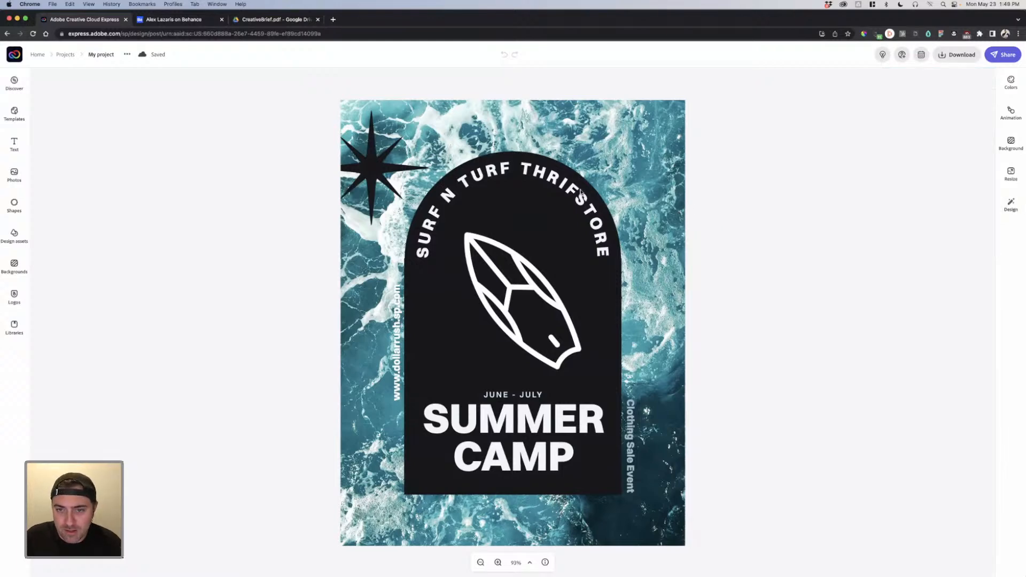
click(580, 191)
Step: Add a filled five-pointed star from the basic shapes and place it over the arch's edge beside the surfboard's tail
click(15, 205)
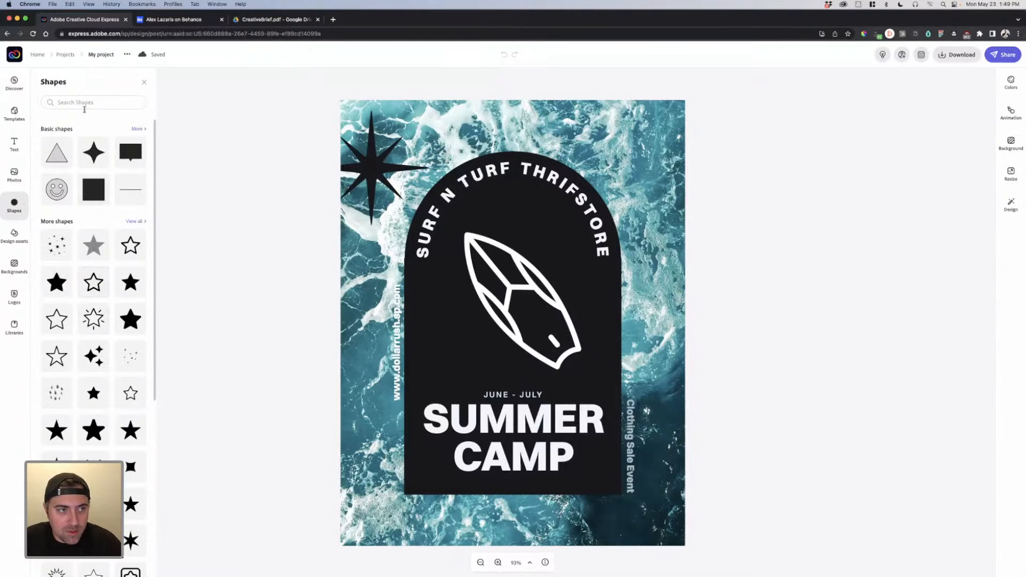
click(81, 101)
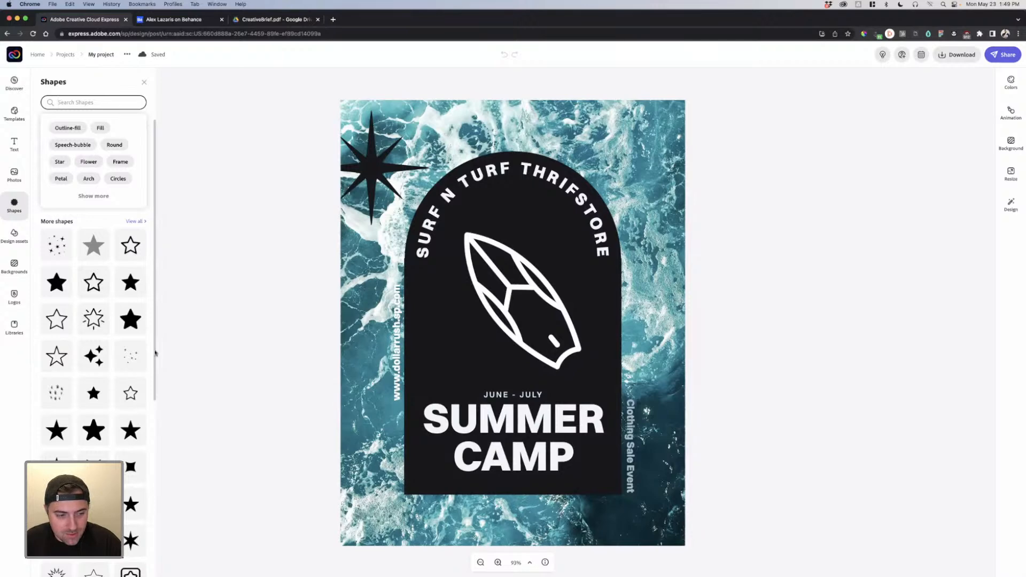
click(154, 363)
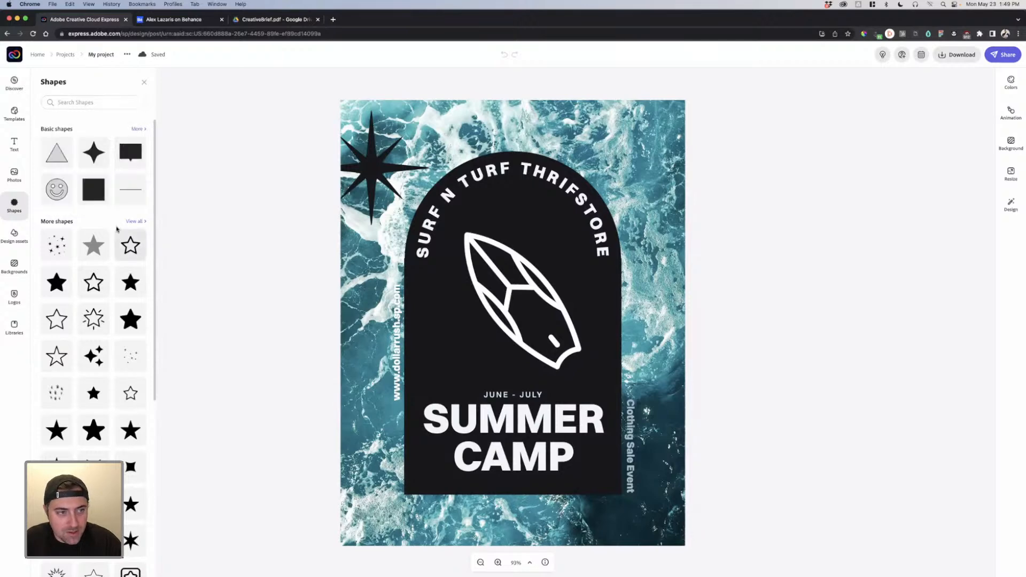
click(138, 130)
scroll(123, 217, down, 5)
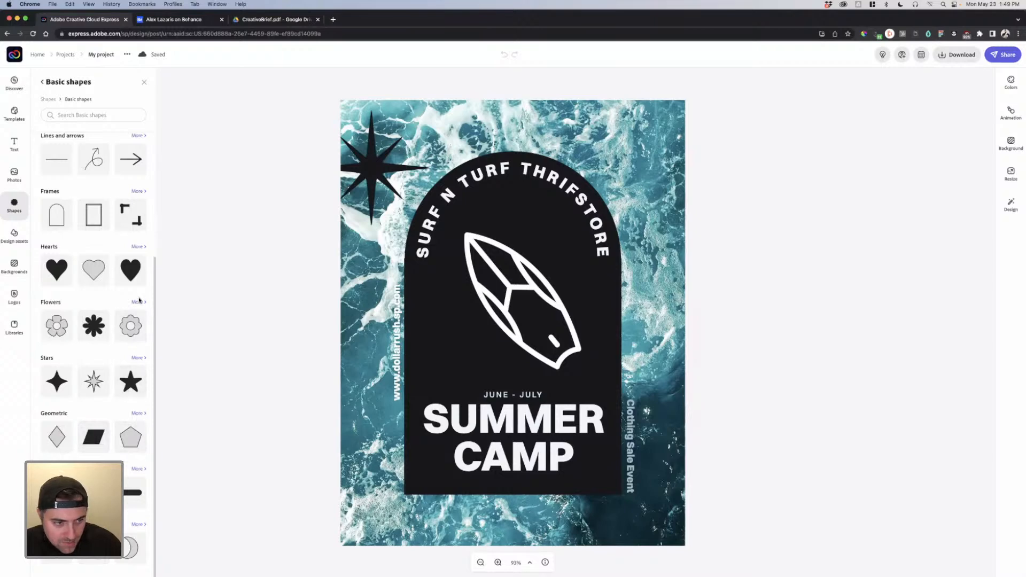
scroll(139, 305, up, 5)
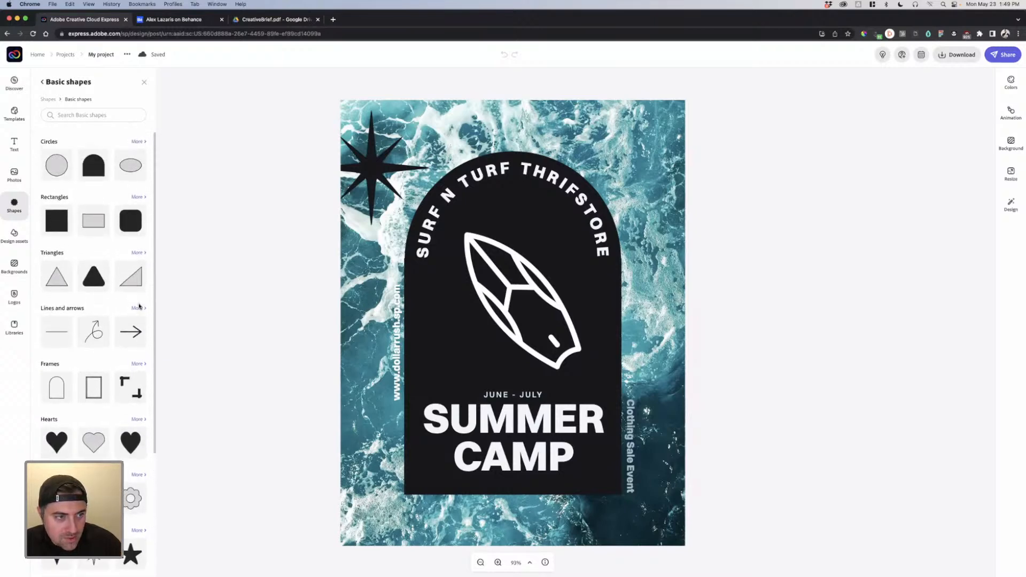
scroll(136, 314, down, 5)
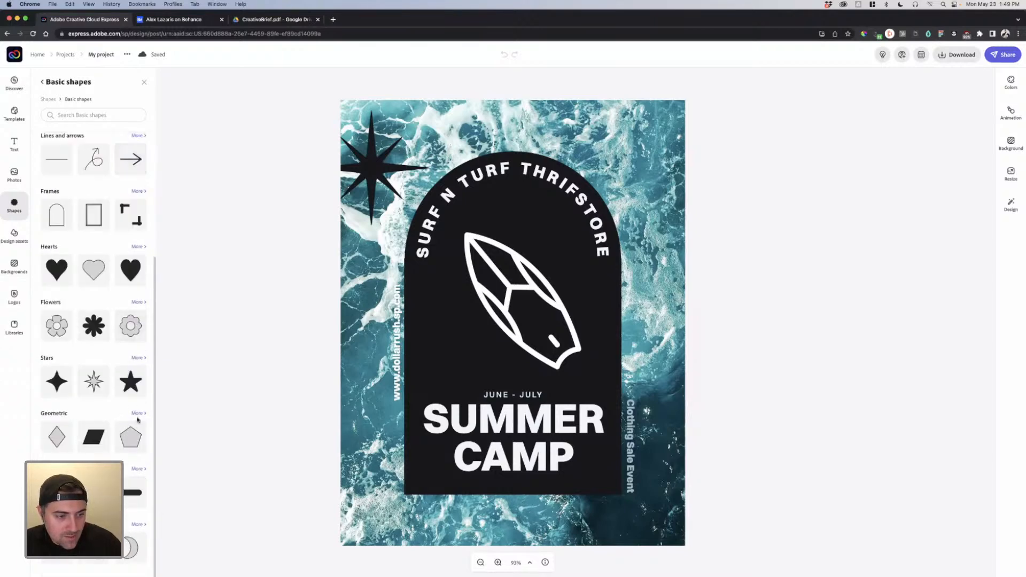
click(137, 359)
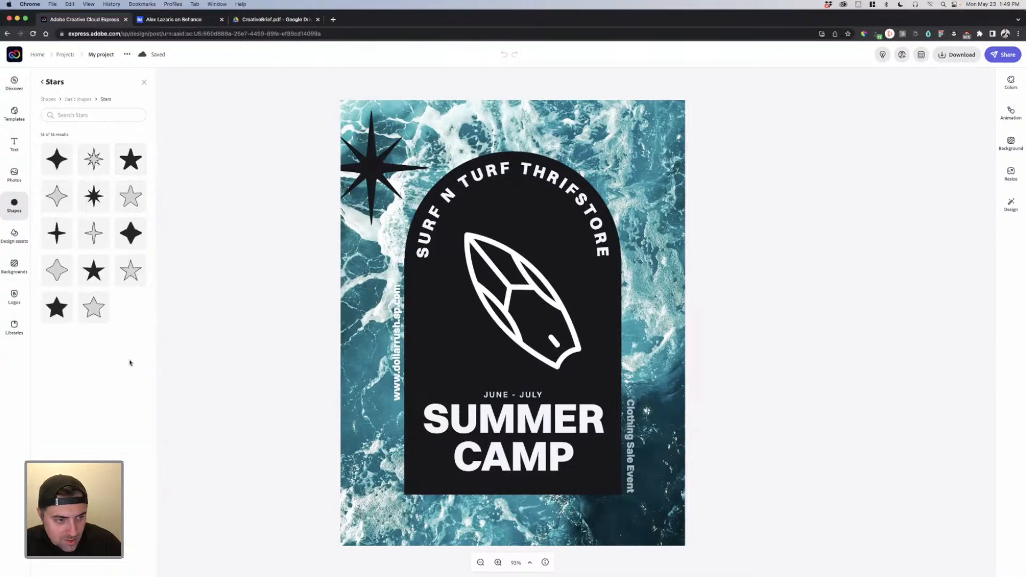
click(76, 101)
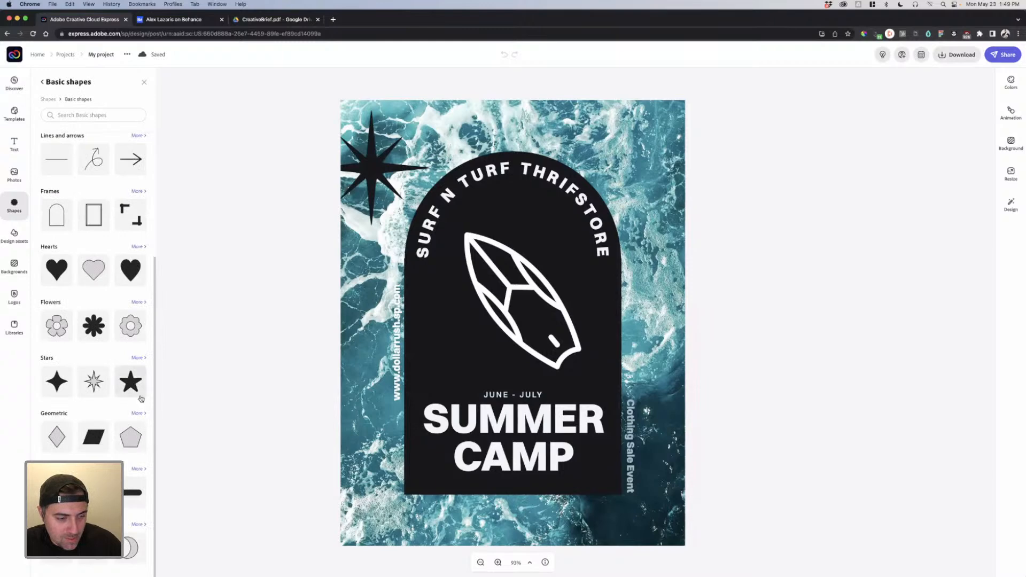
click(131, 383)
drag(560, 338, 580, 342)
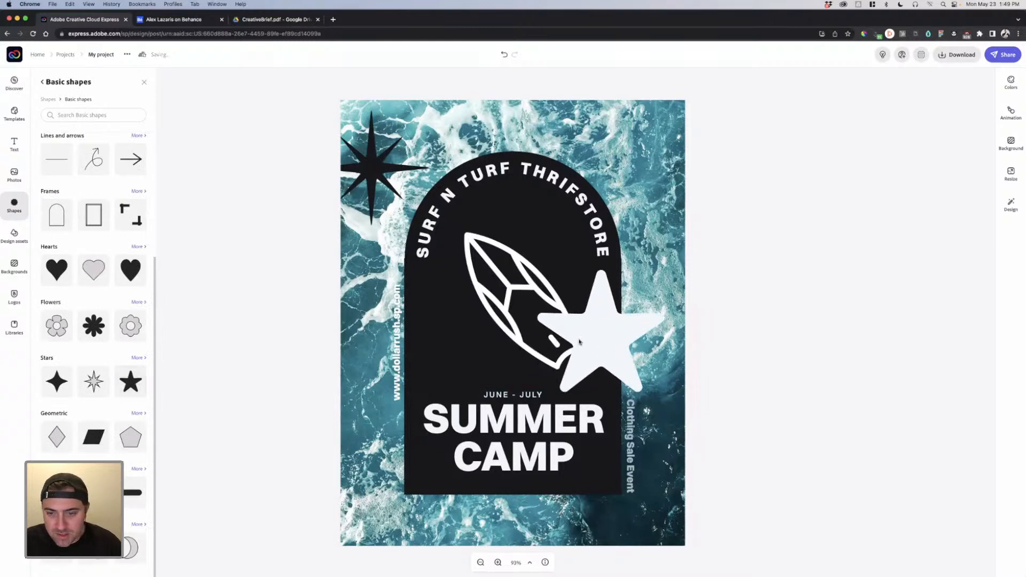
Step: Duplicate the white star, rotate the copy and centre it over the original to form a ten-pointed burst
click(596, 342)
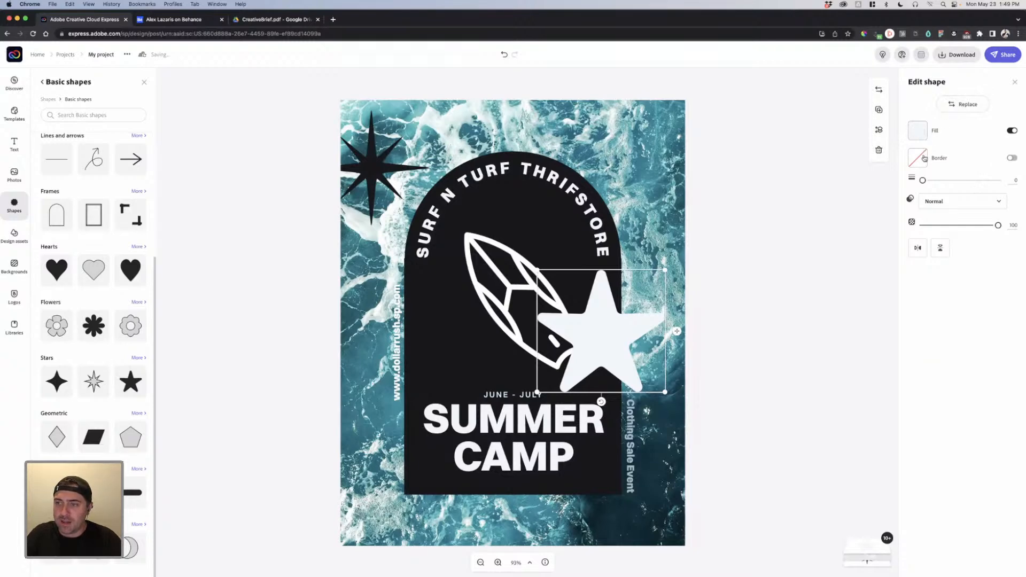
click(880, 112)
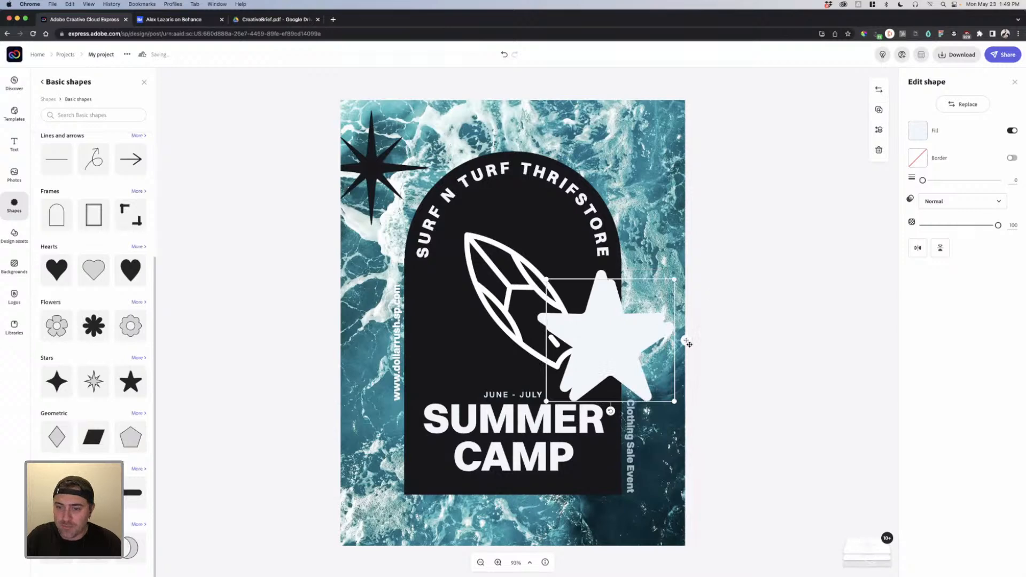
drag(610, 411, 576, 401)
drag(613, 362, 612, 354)
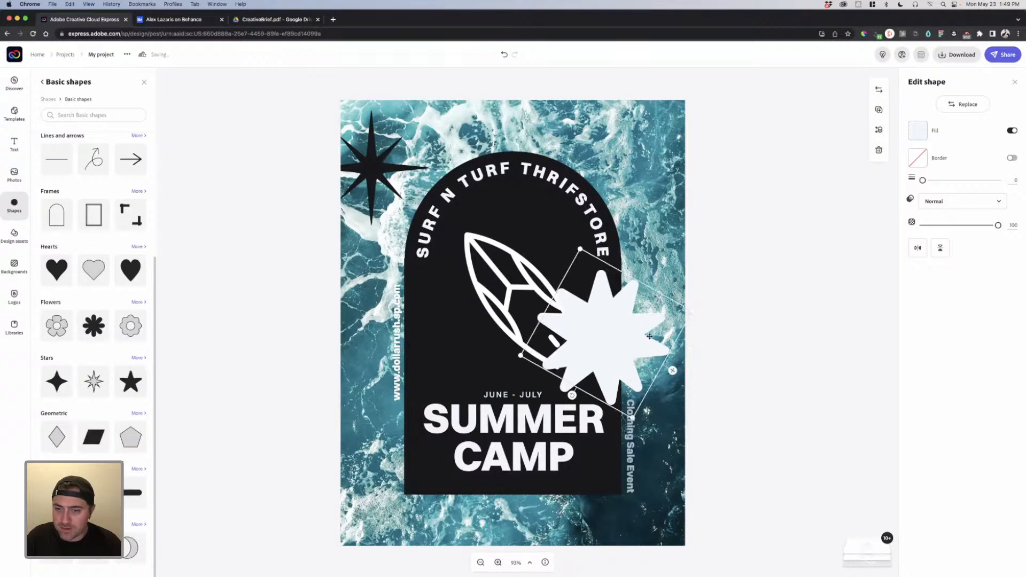
shift+click(604, 288)
Step: Ungroup the black arch background into its half circle and rectangle
click(517, 216)
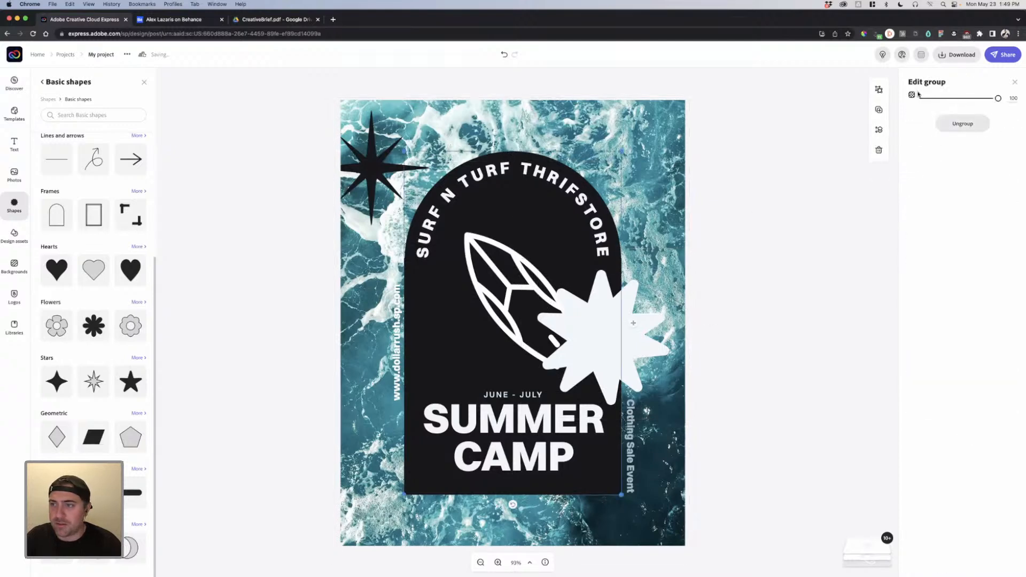
click(961, 125)
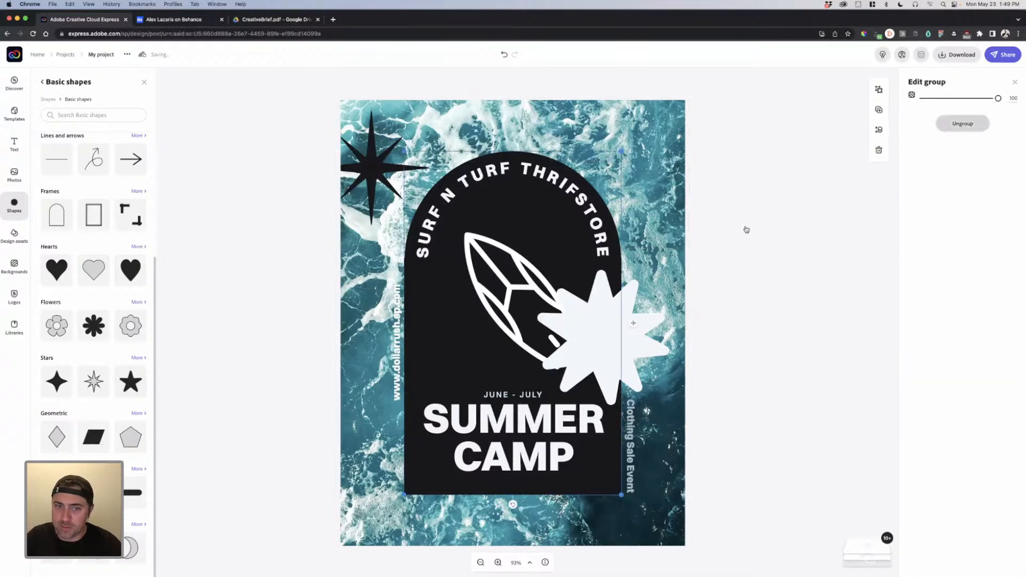
click(767, 220)
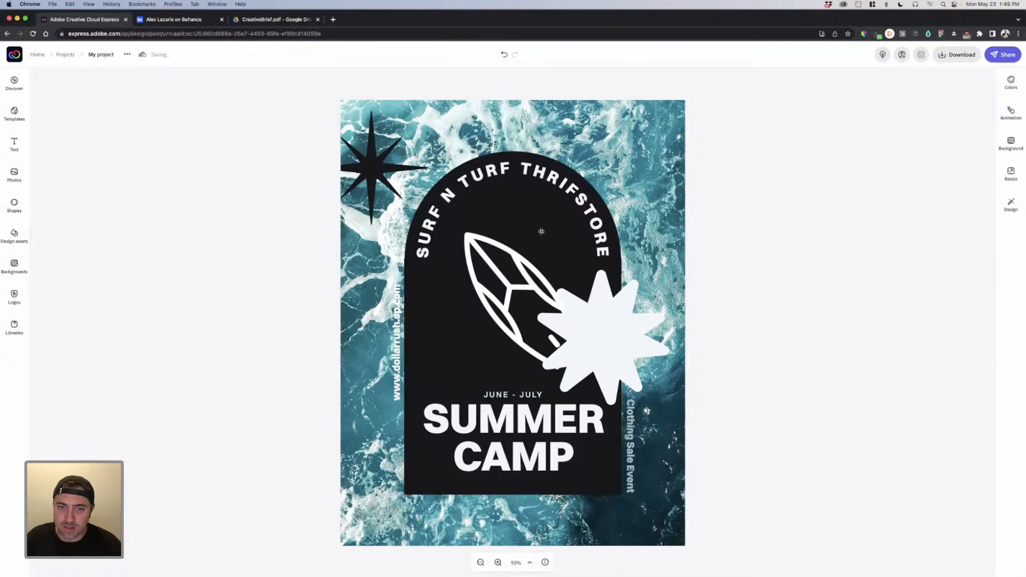
click(541, 231)
click(418, 294)
shift+click(409, 243)
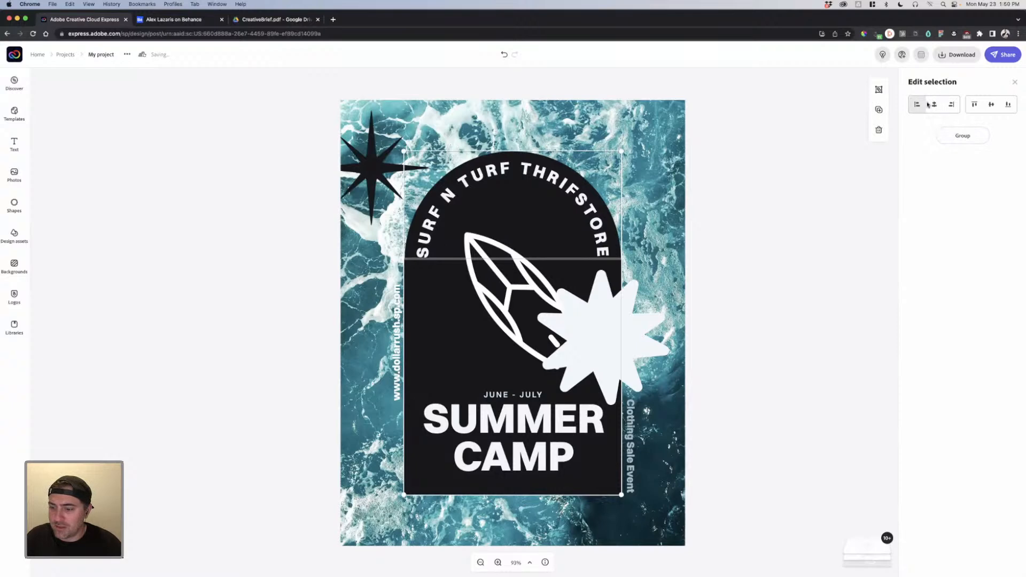
click(762, 384)
Step: Recolour the arch's rectangle and half circle with the dark navy #040423 from the Summer Camp 22 palette
click(481, 369)
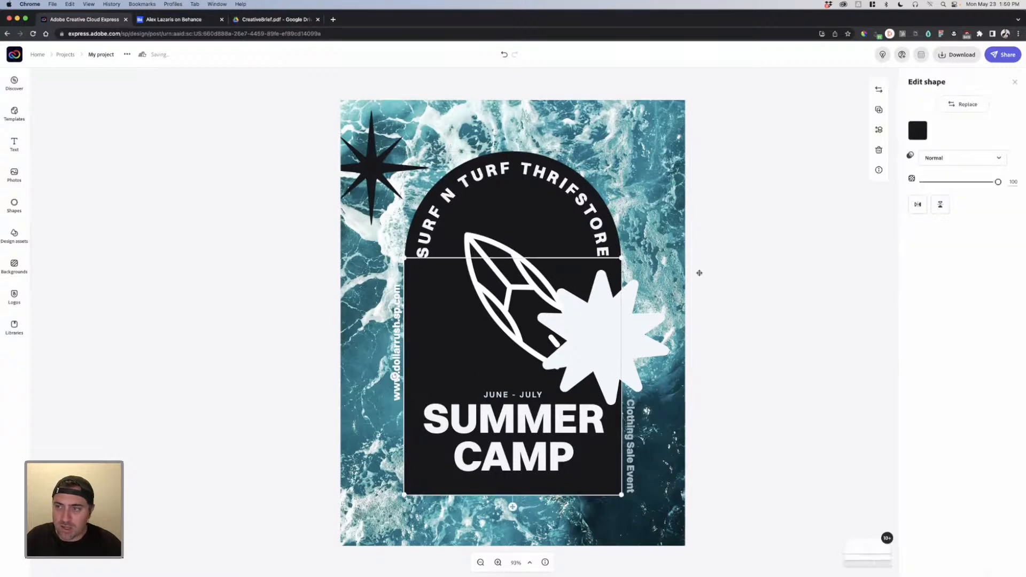
click(917, 131)
click(941, 174)
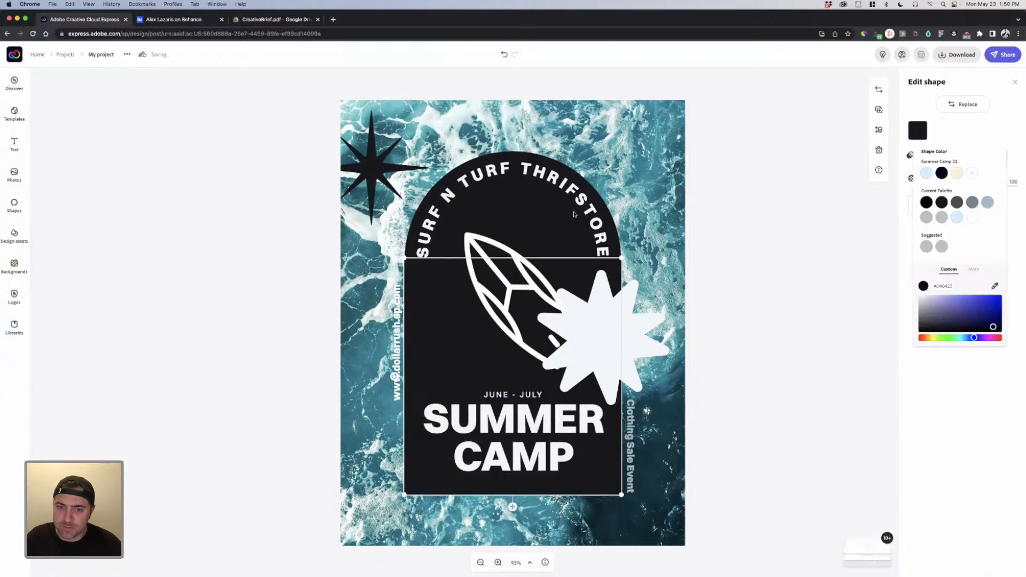
click(478, 162)
click(540, 214)
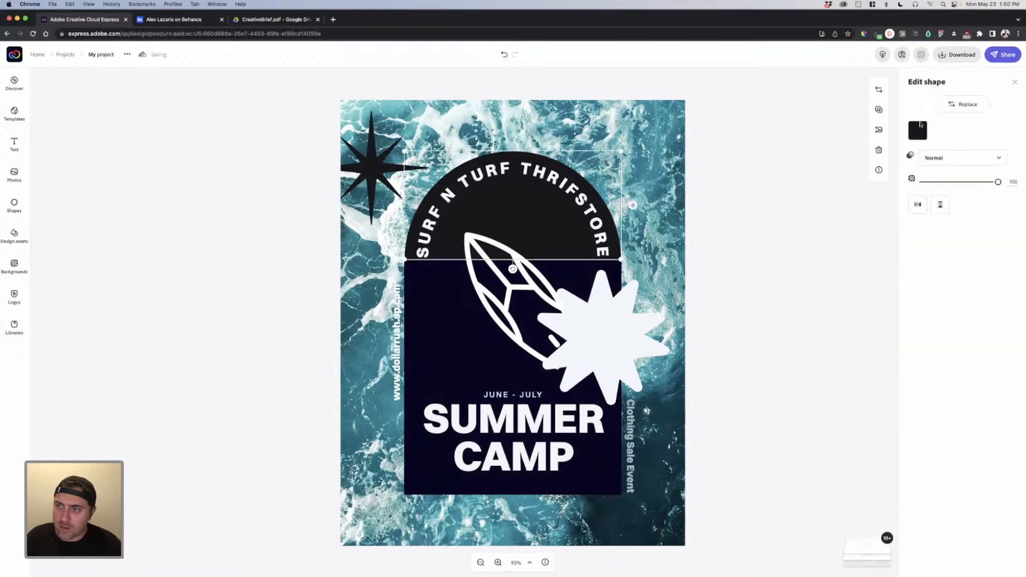
click(918, 130)
click(941, 173)
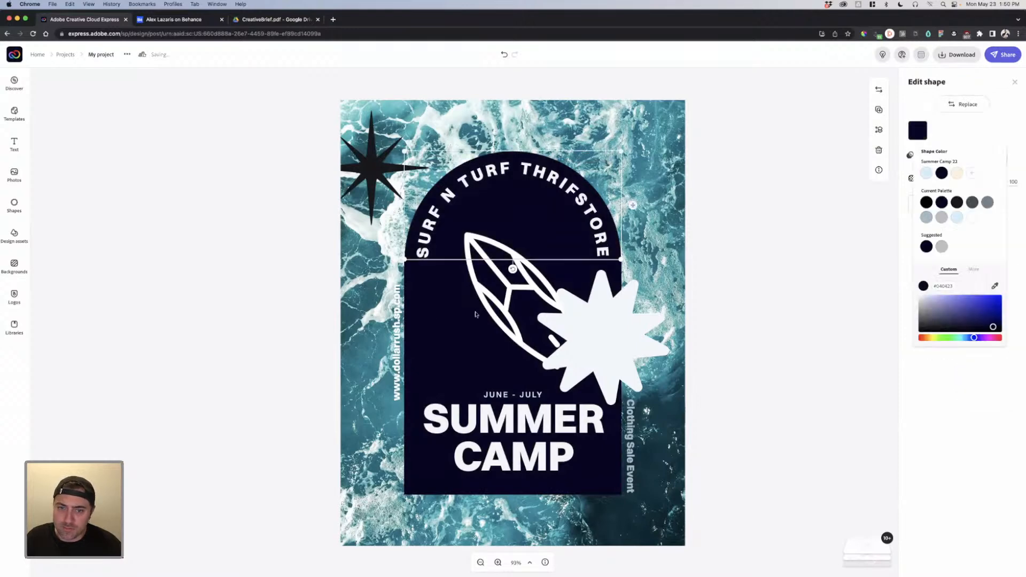
Step: Group the navy half circle and rectangle of the arch together again
shift+click(422, 311)
click(963, 134)
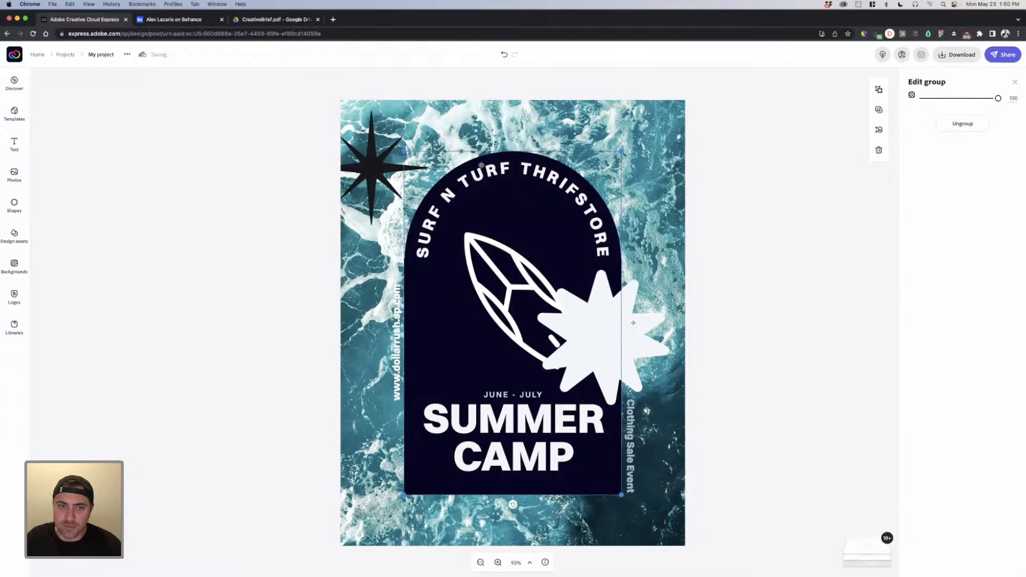
click(406, 187)
Step: Fill both overlapping stars of the burst with the dark navy from the Summer Camp 22 palette, keeping them aligned
click(623, 322)
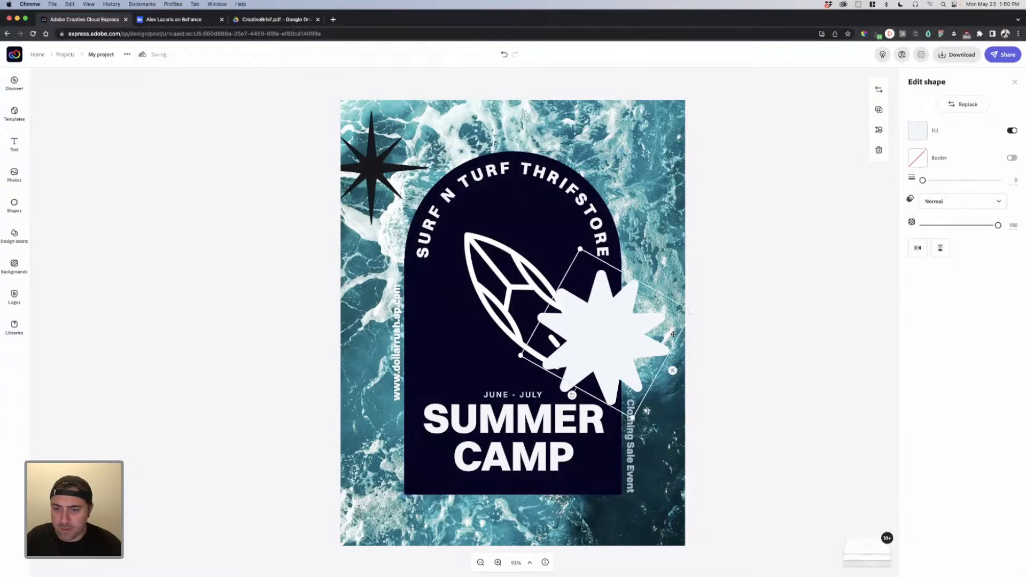
click(917, 131)
click(937, 176)
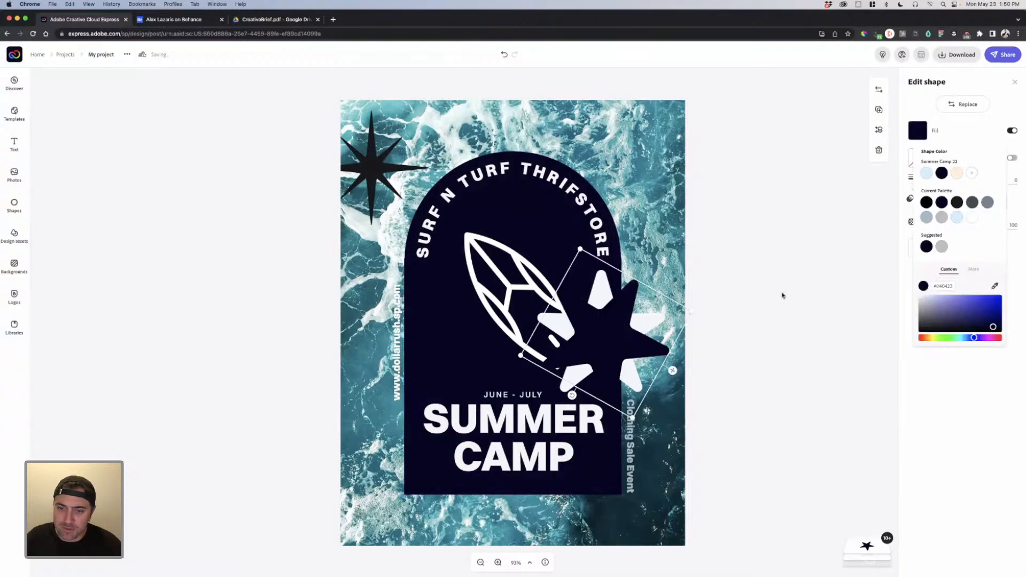
click(648, 321)
click(648, 321)
click(917, 131)
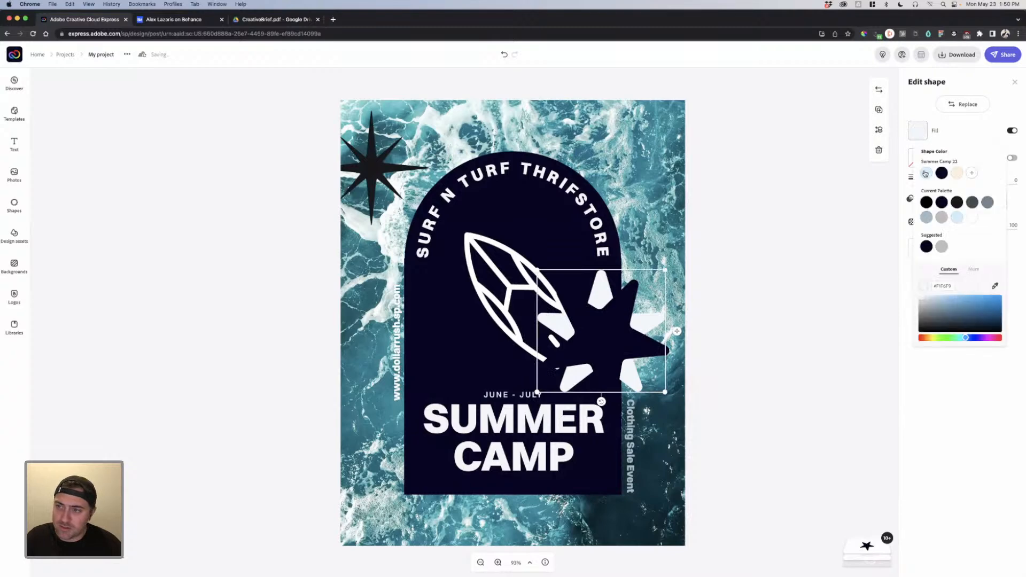
click(942, 174)
drag(618, 339, 653, 330)
key(super+z)
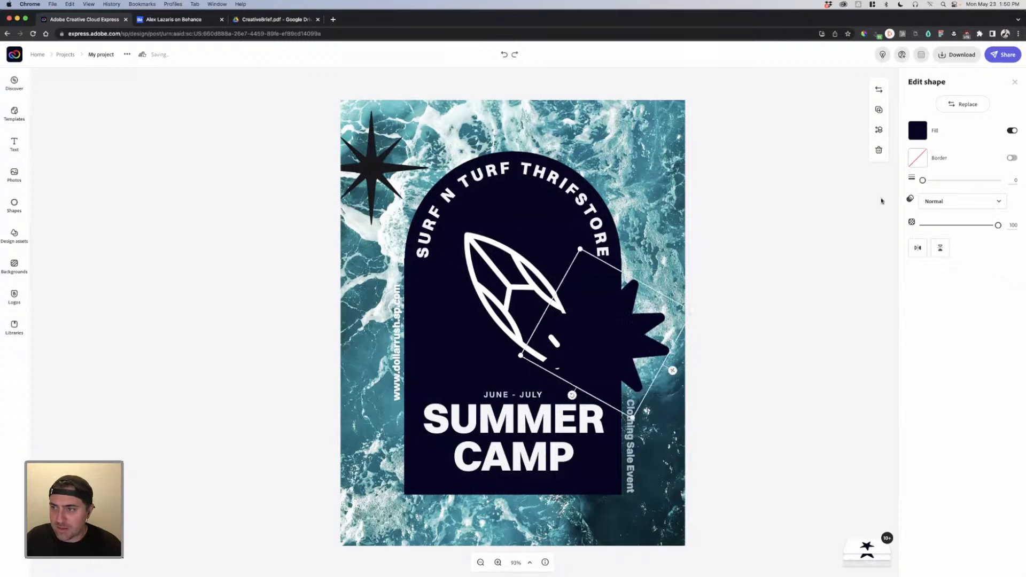
Step: Group the two navy stars into a single burst
click(646, 317)
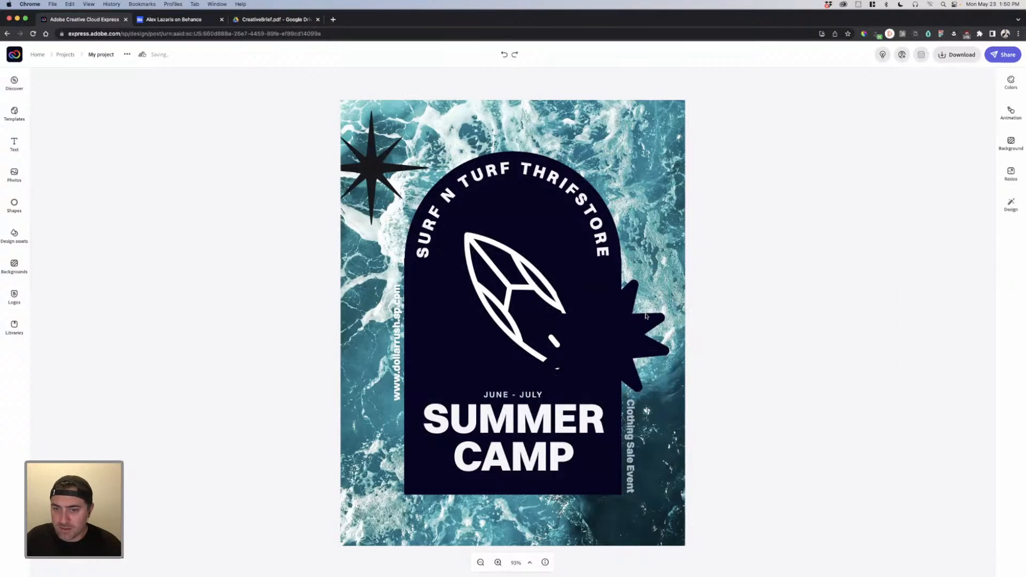
click(649, 320)
shift+click(631, 293)
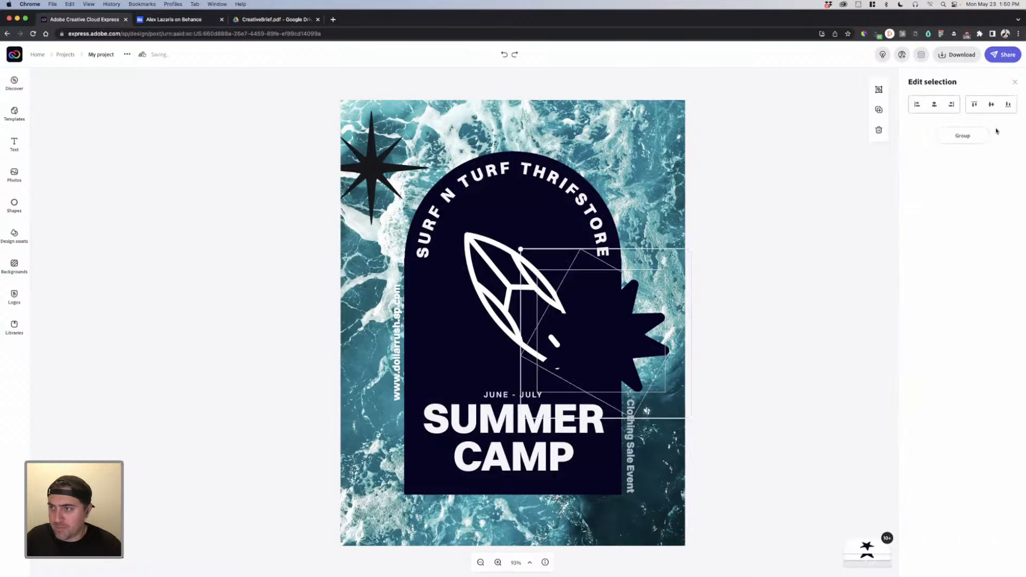
click(972, 135)
Step: Shrink the navy burst and position it in the flyer's upper-right corner beside the arch
drag(626, 325, 654, 152)
drag(685, 105, 652, 146)
drag(604, 203, 639, 147)
click(777, 262)
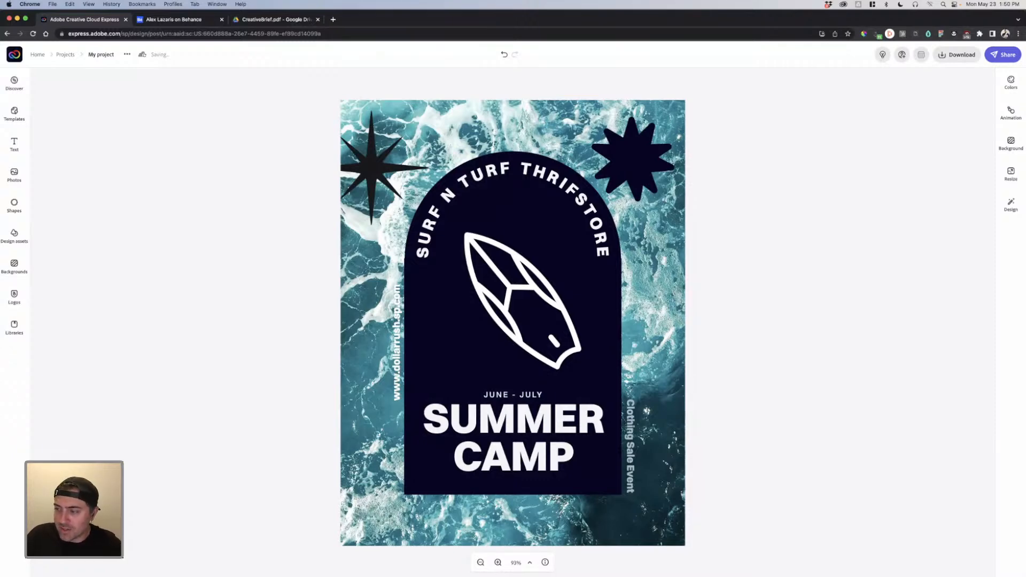
click(622, 170)
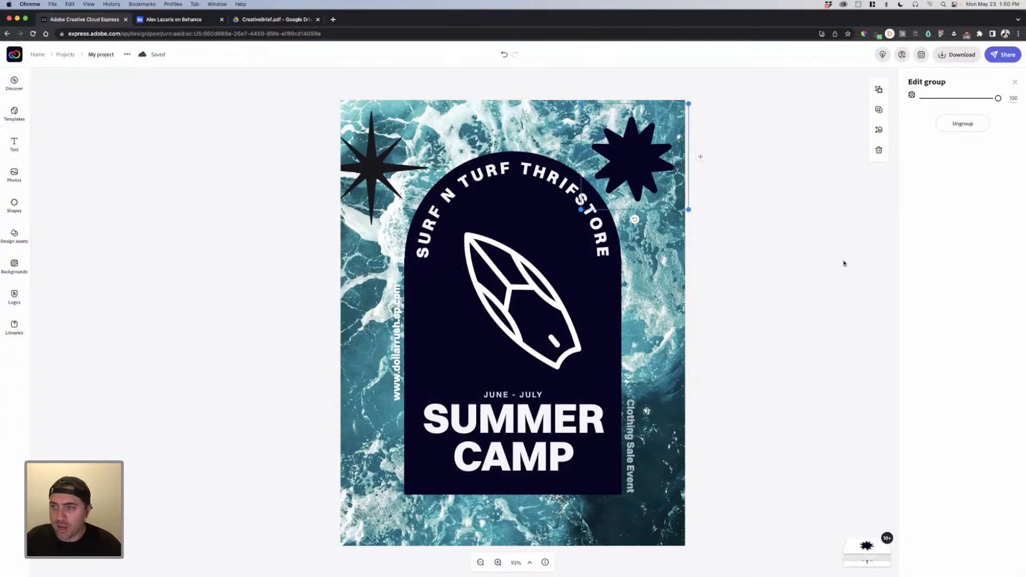
click(738, 256)
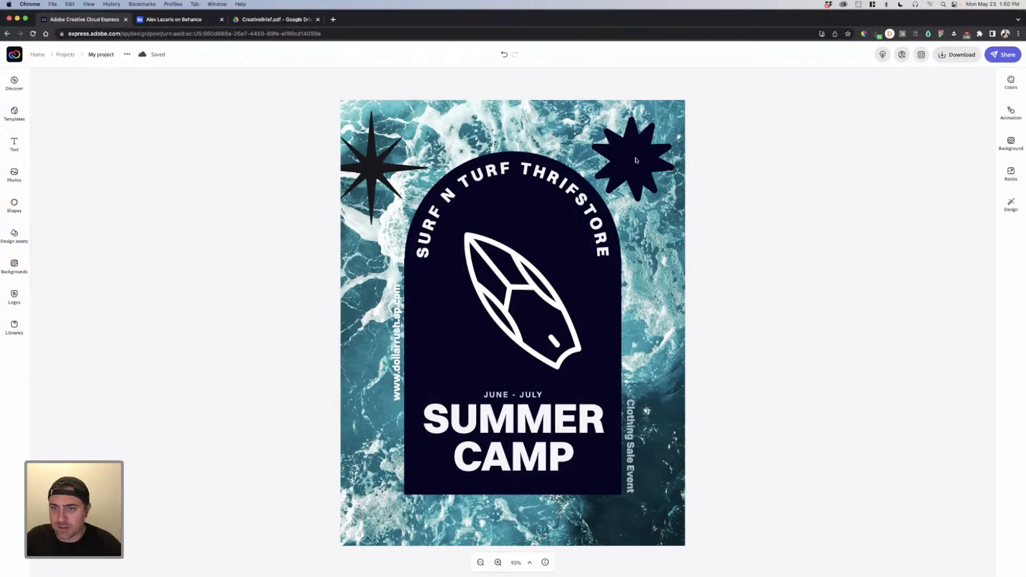
click(636, 160)
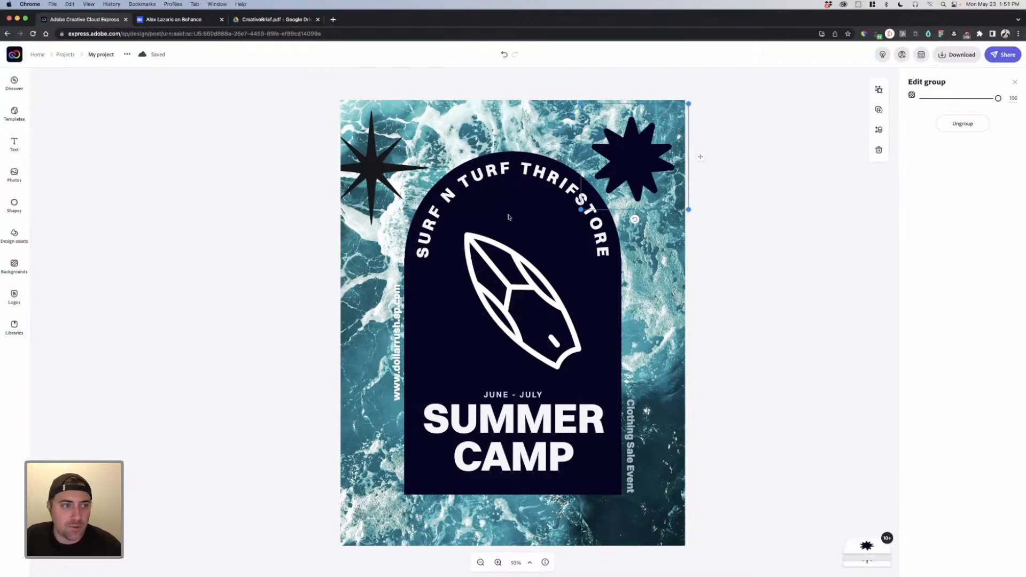
Step: Add the tagline text "pay less than its wurf" to the flyer and scale it down
click(14, 143)
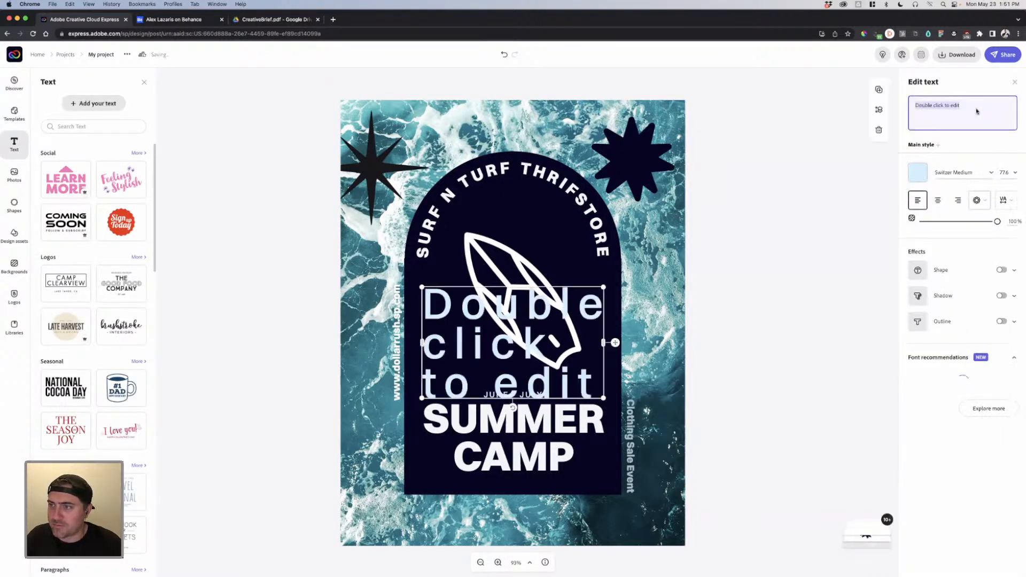
text(pay le)
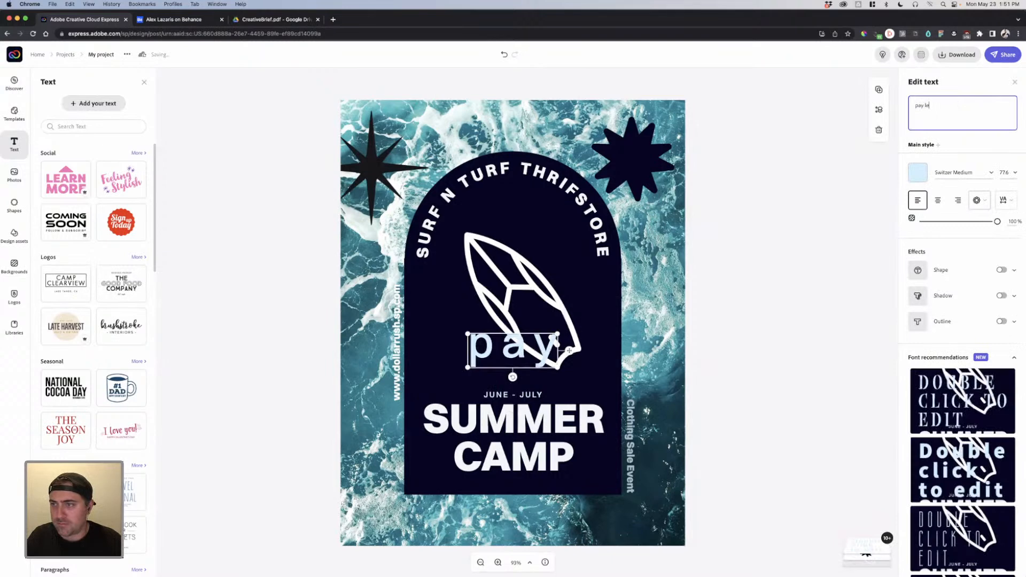
text(ss than its wurt)
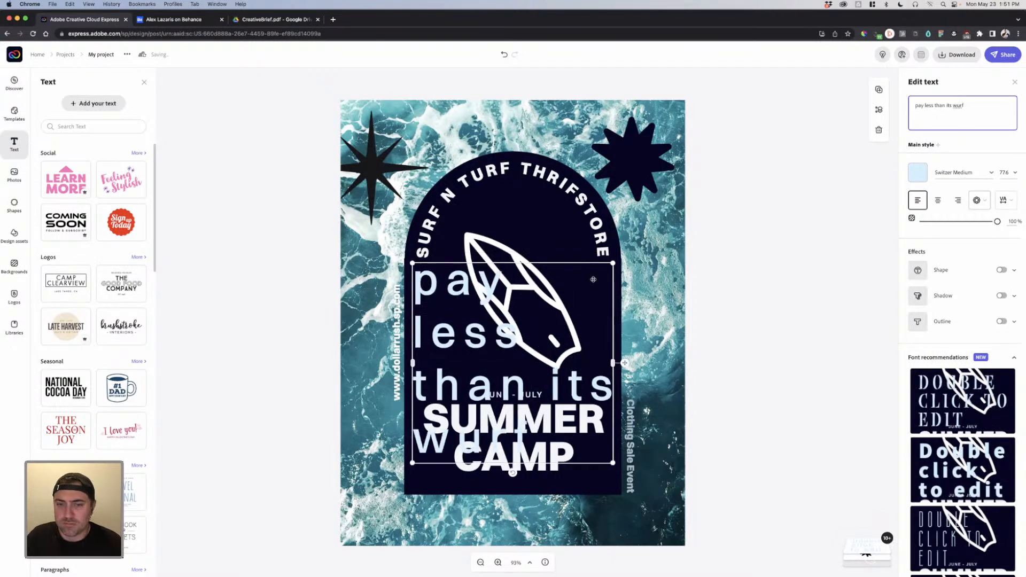
drag(613, 263, 499, 322)
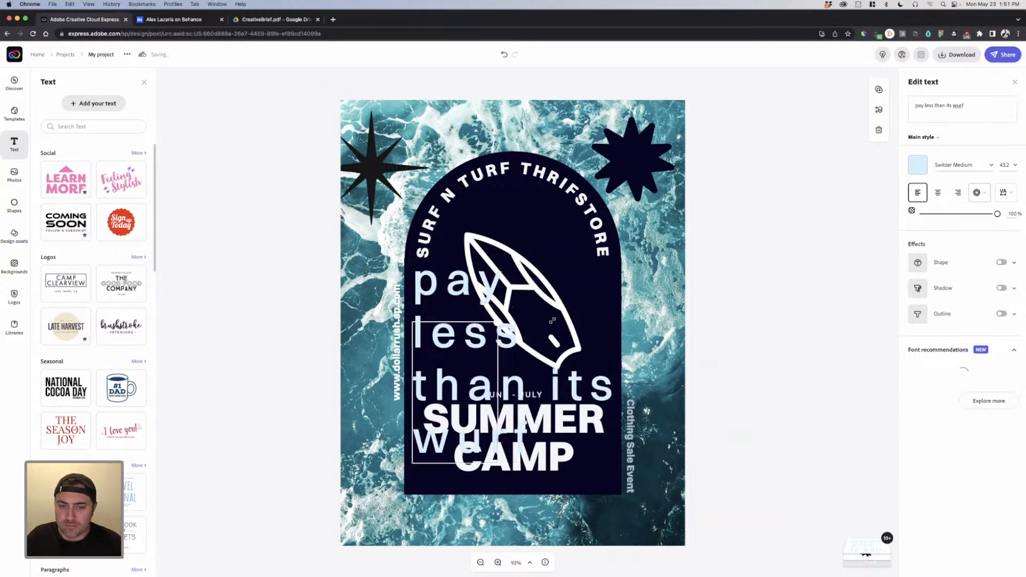
Step: Curve the tagline into a full circle and place it at a small size in the centre of the navy burst
click(980, 193)
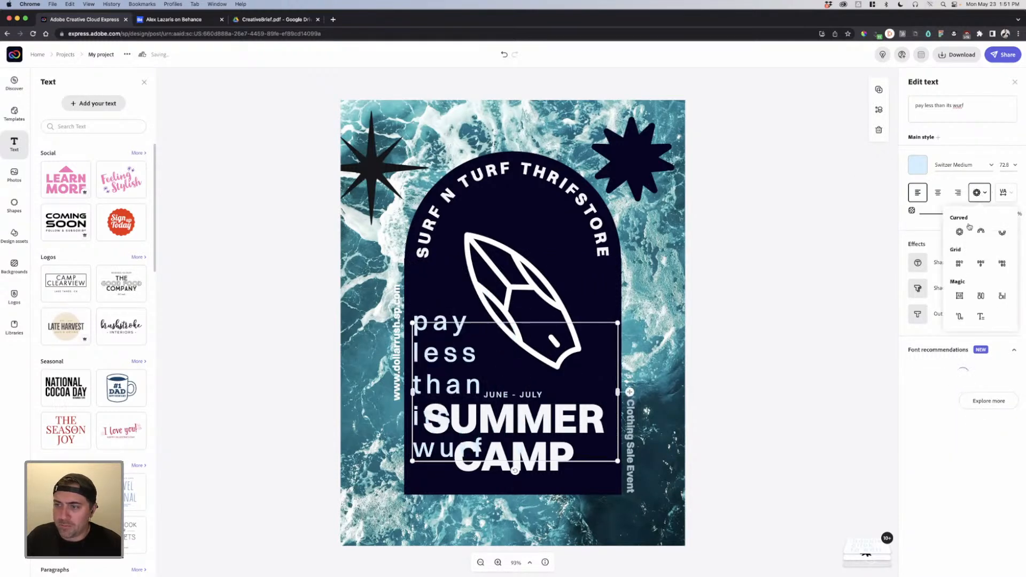
click(959, 231)
drag(536, 342, 642, 149)
click(777, 185)
Step: Ungroup the navy burst and rotate one of its two stars slightly around the circular tagline
click(662, 165)
click(962, 124)
click(743, 169)
click(662, 138)
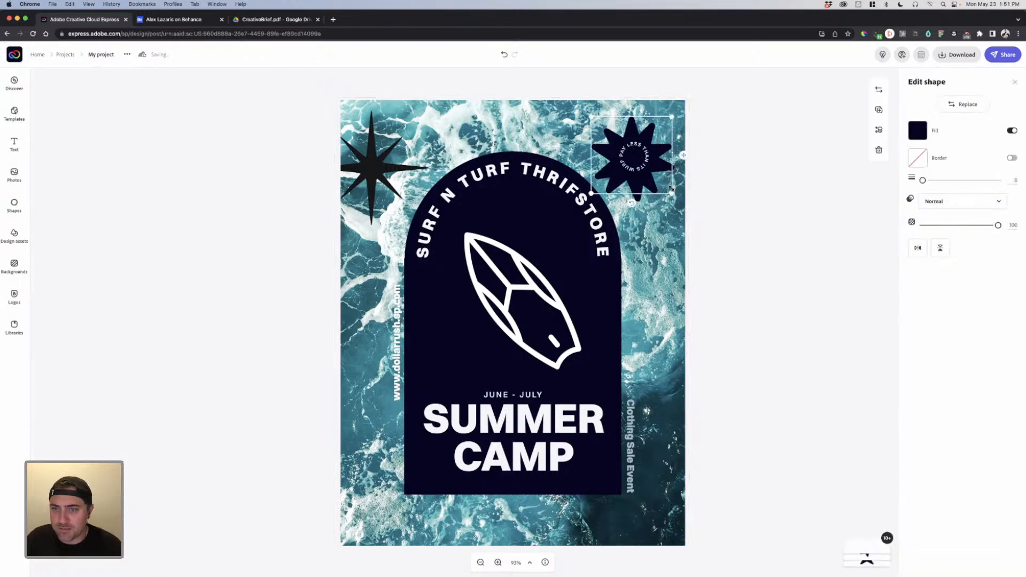
drag(645, 208, 639, 210)
click(754, 199)
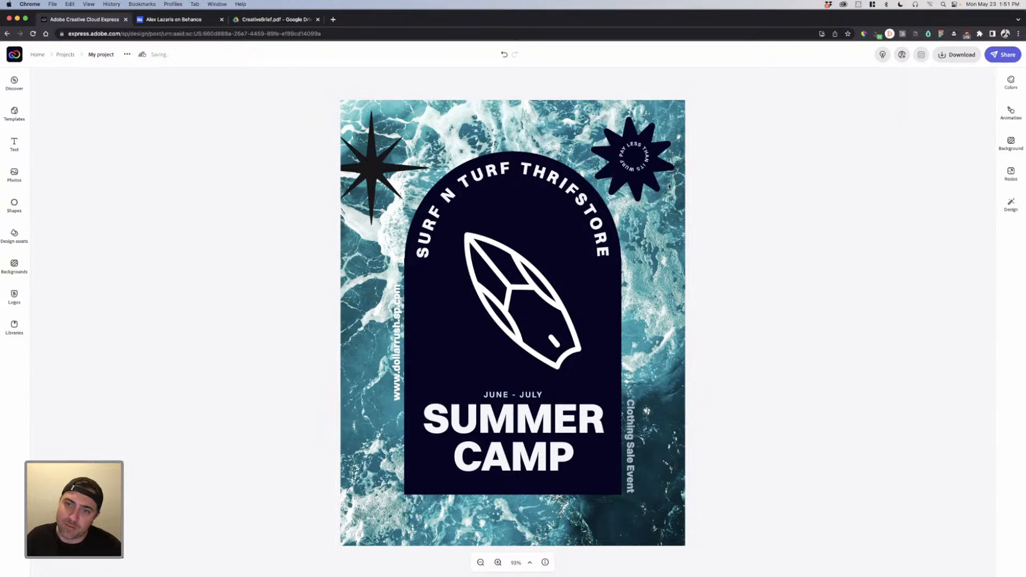
Step: Search the whole shapes library, beyond the basic shapes, for "dollar sign"
click(659, 188)
click(648, 151)
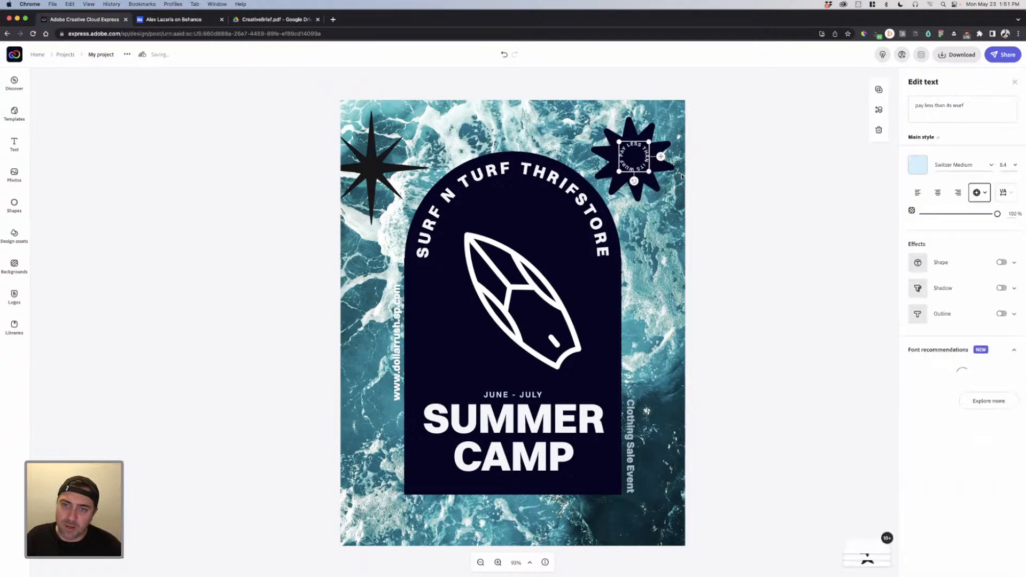
click(718, 218)
click(14, 204)
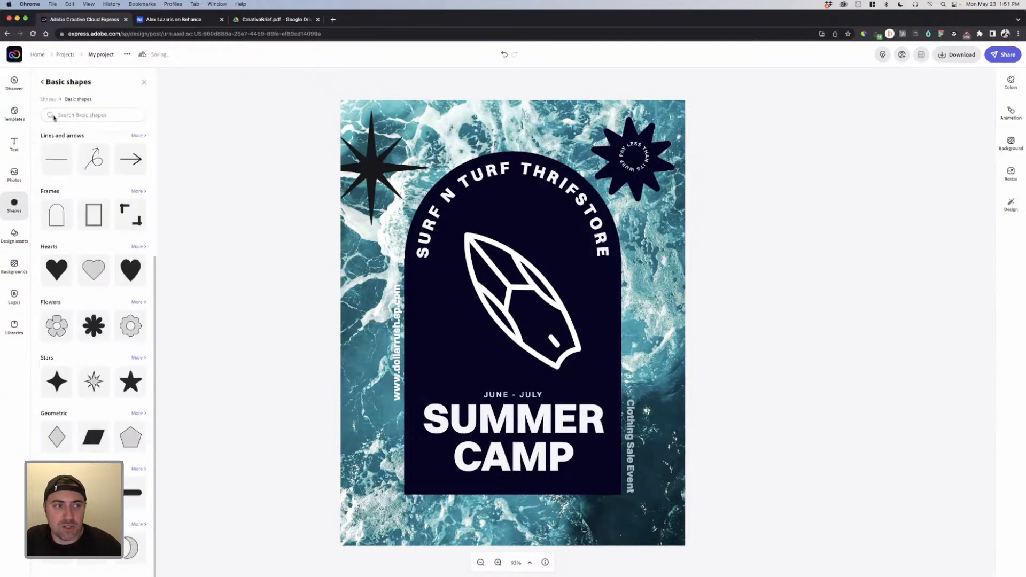
click(53, 115)
text(dollar sign)
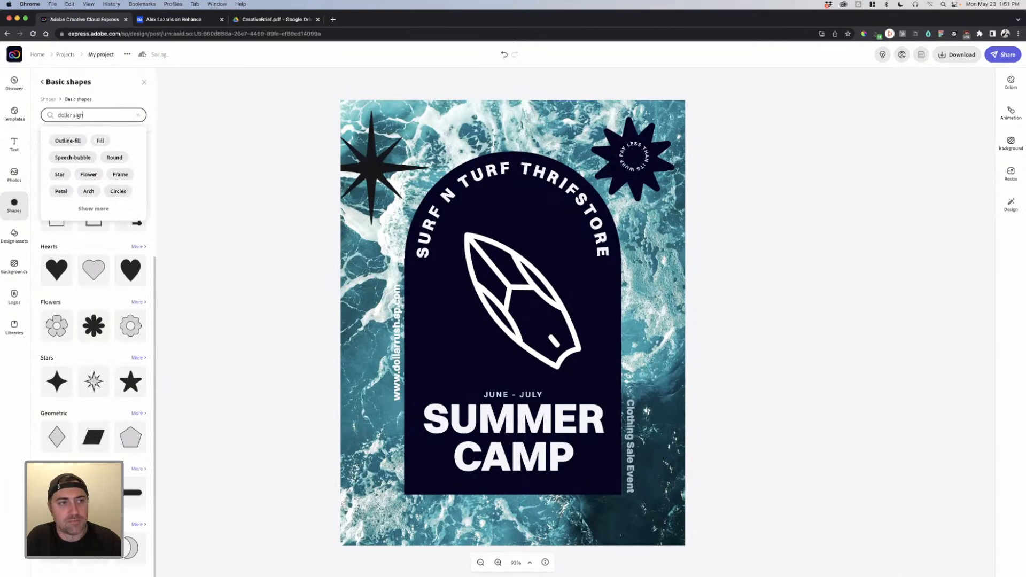
key(Return)
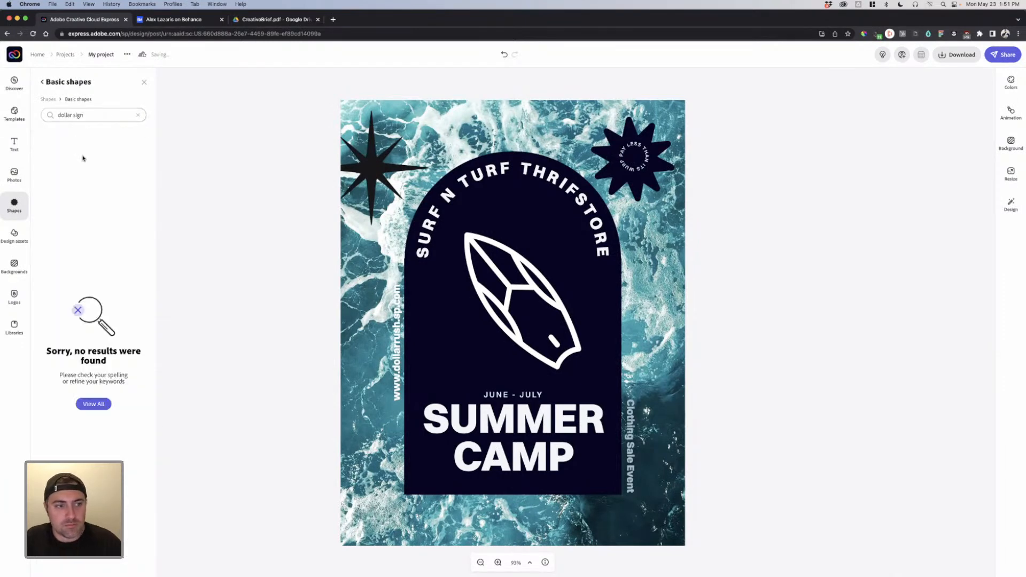
click(38, 82)
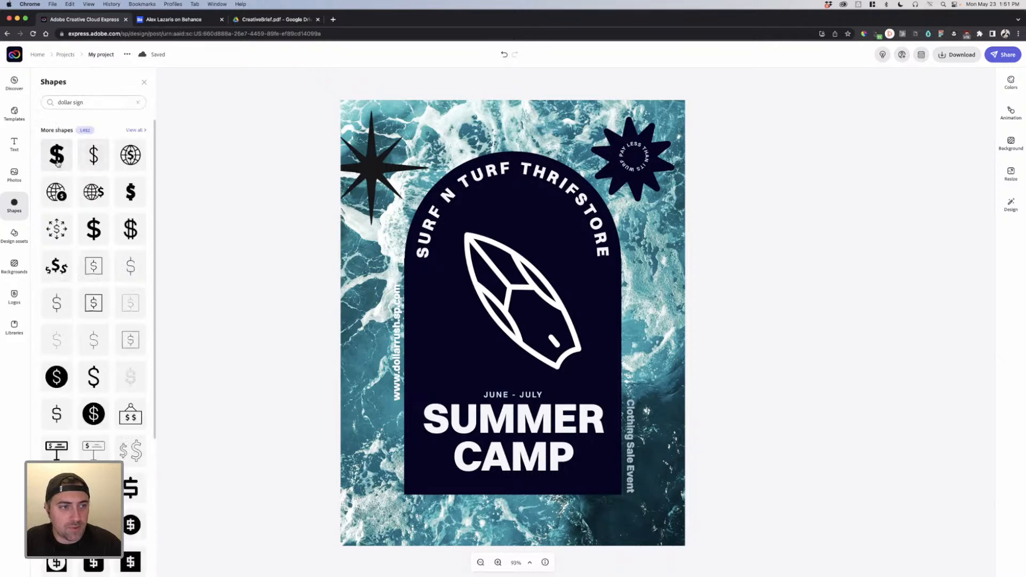
Step: Add the bold dollar sign, fill it with the light blue from Summer Camp 22, and shrink it inside the circular tagline
drag(62, 163, 604, 176)
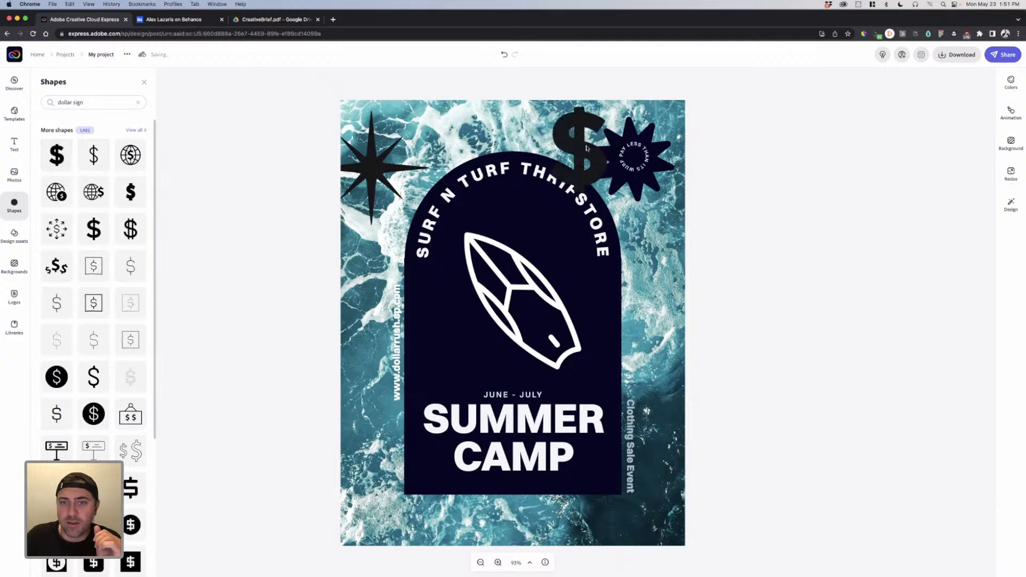
click(917, 130)
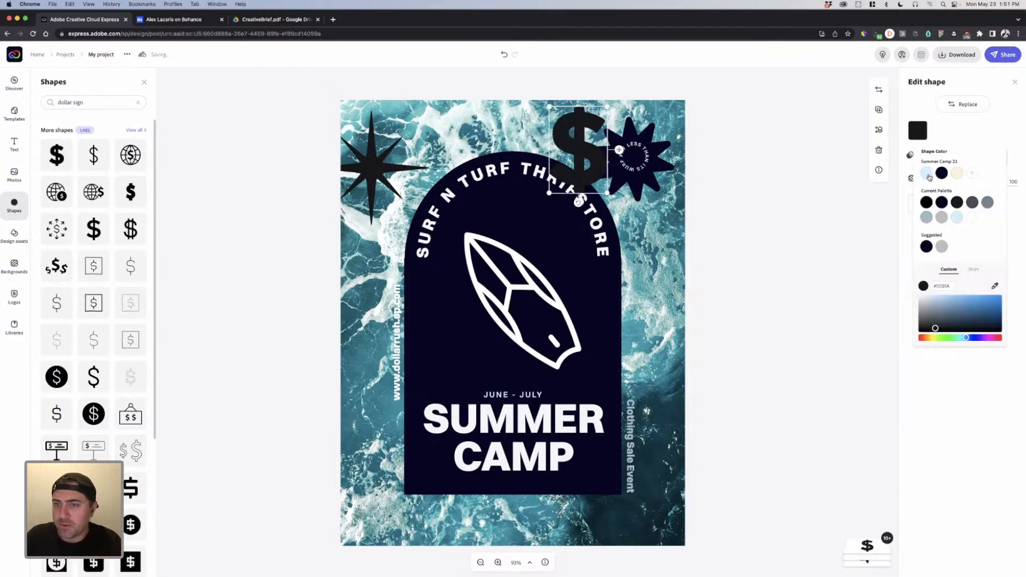
click(926, 172)
drag(606, 107, 633, 156)
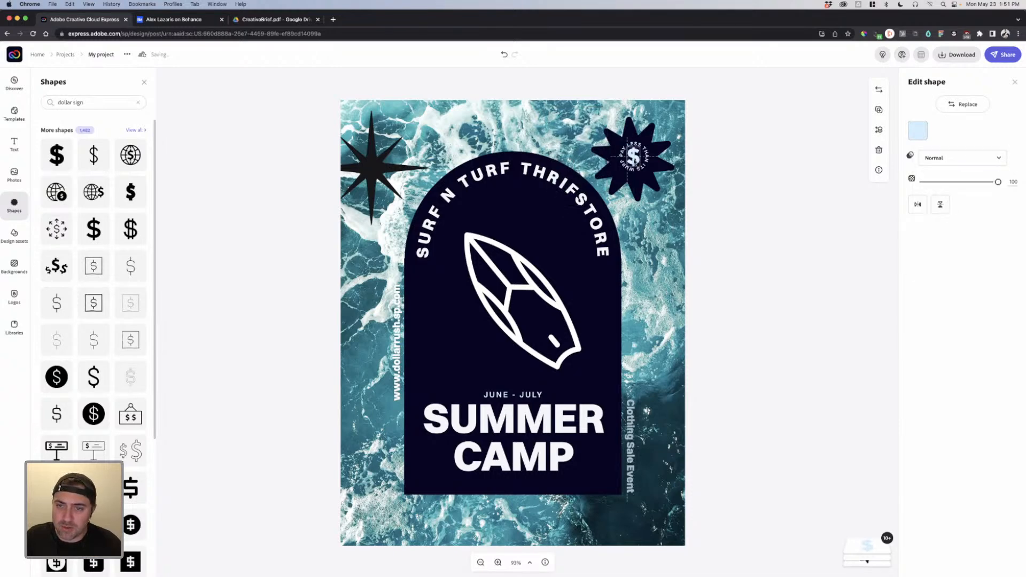
click(747, 159)
Step: Enlarge the circular tagline slightly around the dollar sign
click(646, 168)
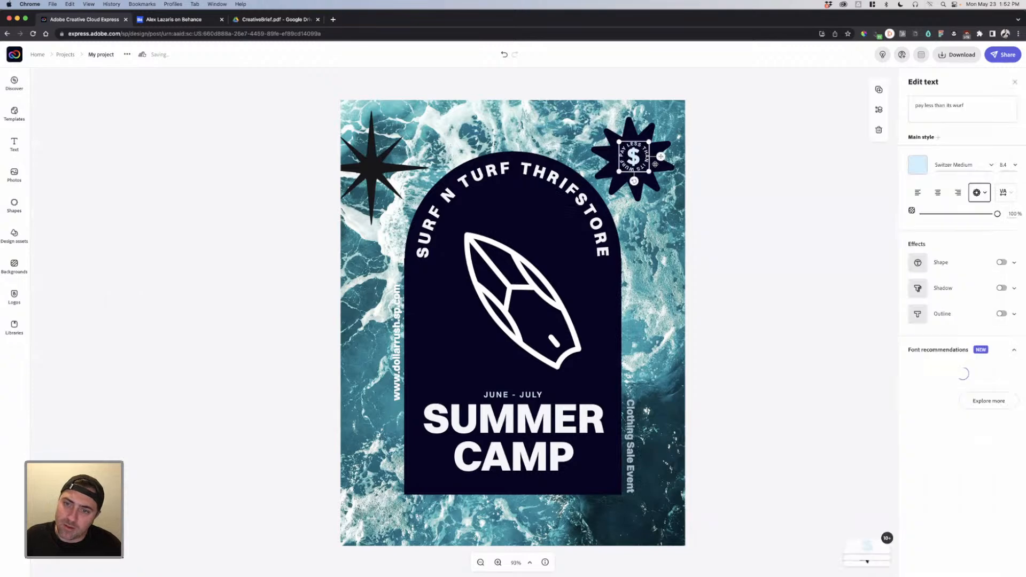
drag(651, 140, 645, 151)
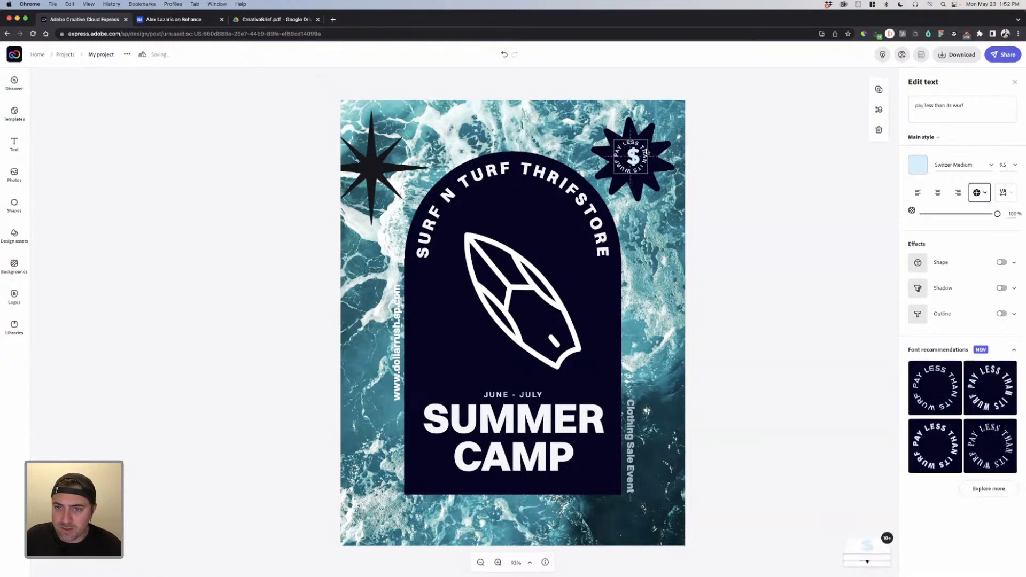
click(732, 155)
Step: Centre the dollar sign within the circular tagline and group the two together
drag(634, 166, 624, 163)
click(632, 167)
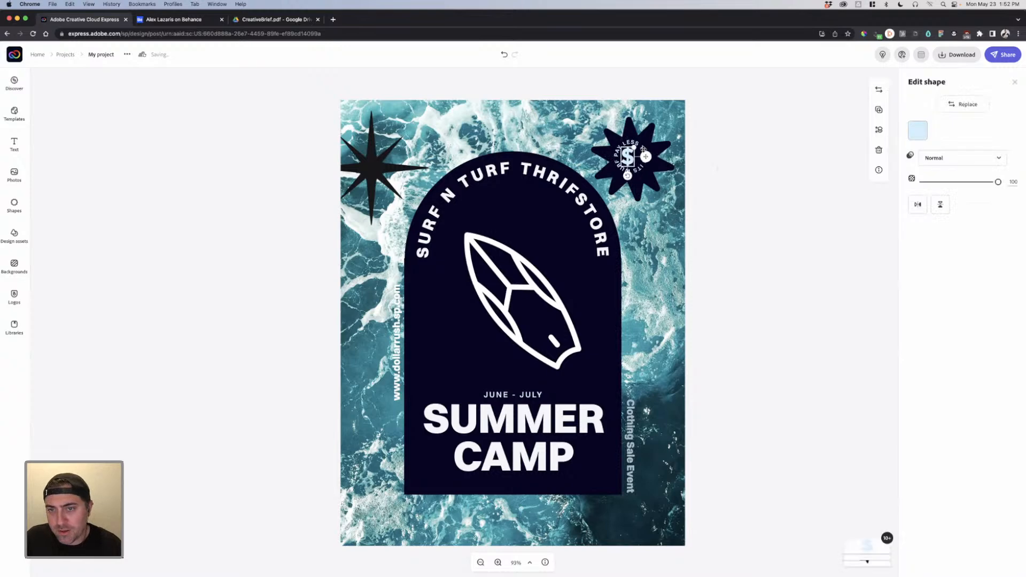
shift+click(638, 147)
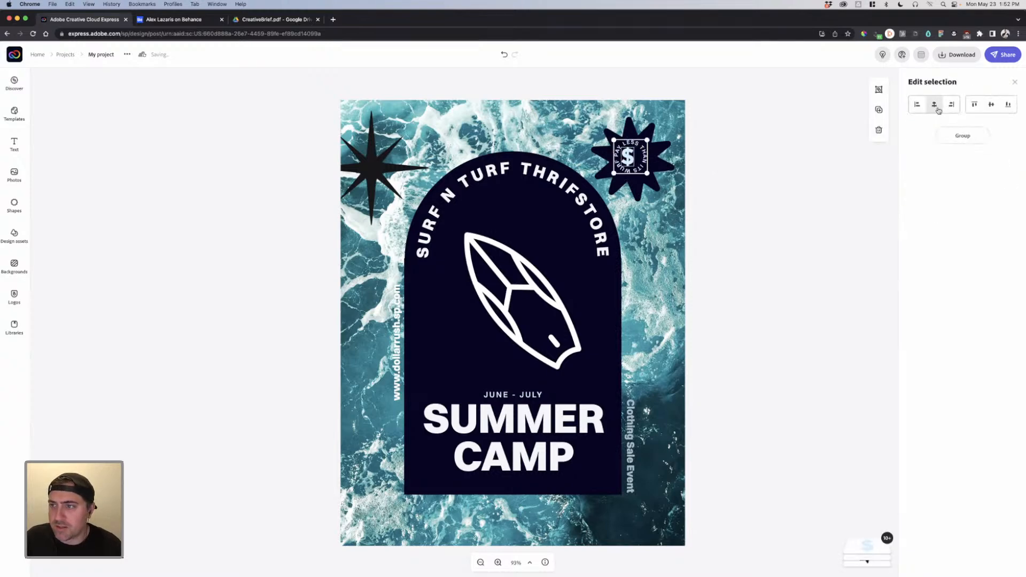
click(769, 196)
click(643, 166)
shift+click(631, 160)
click(962, 135)
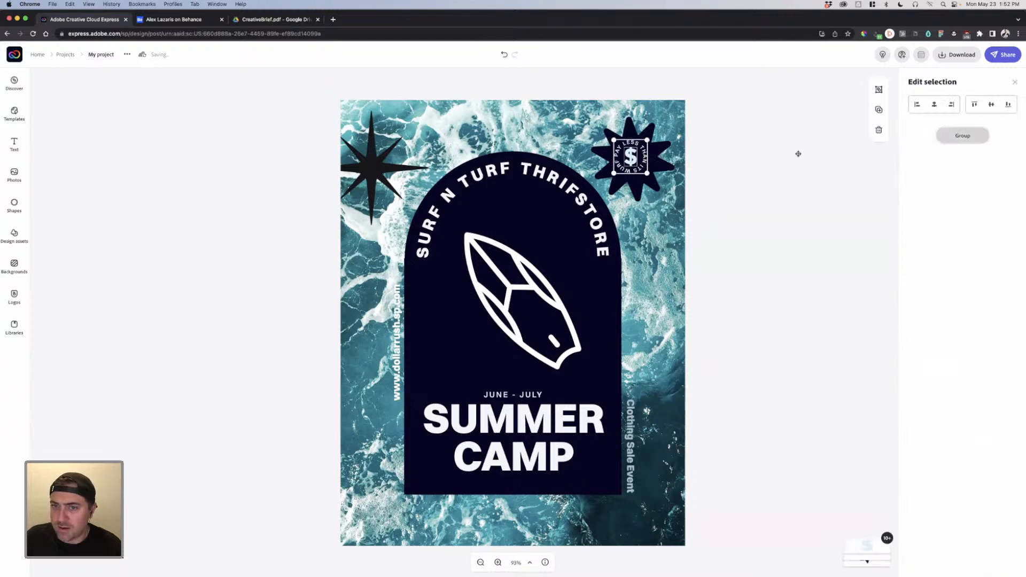
Step: Align the tagline and dollar group to the middle of the navy burst and nudge it slightly down
shift+click(662, 146)
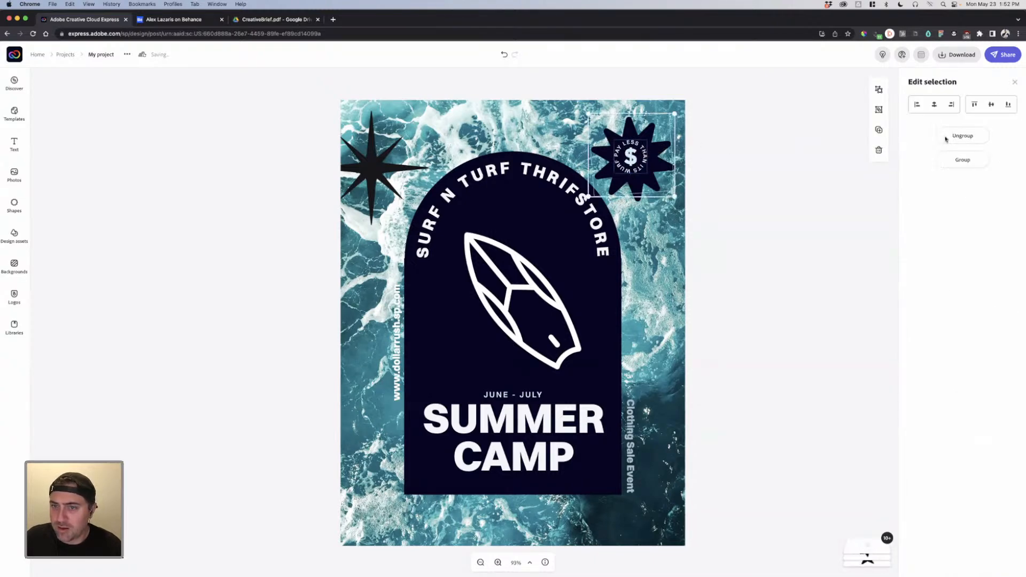
click(990, 105)
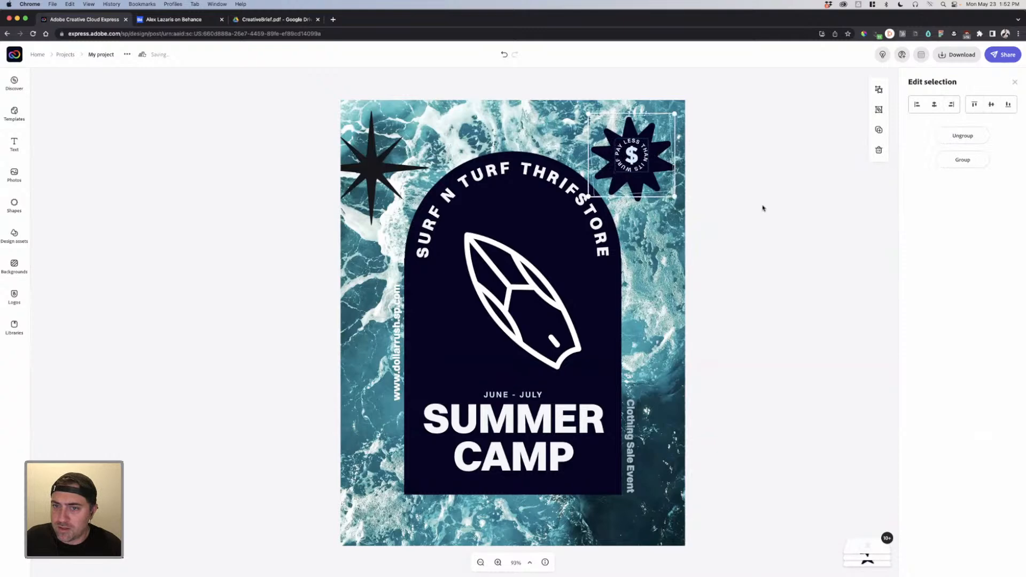
click(763, 208)
click(637, 168)
drag(637, 169, 637, 172)
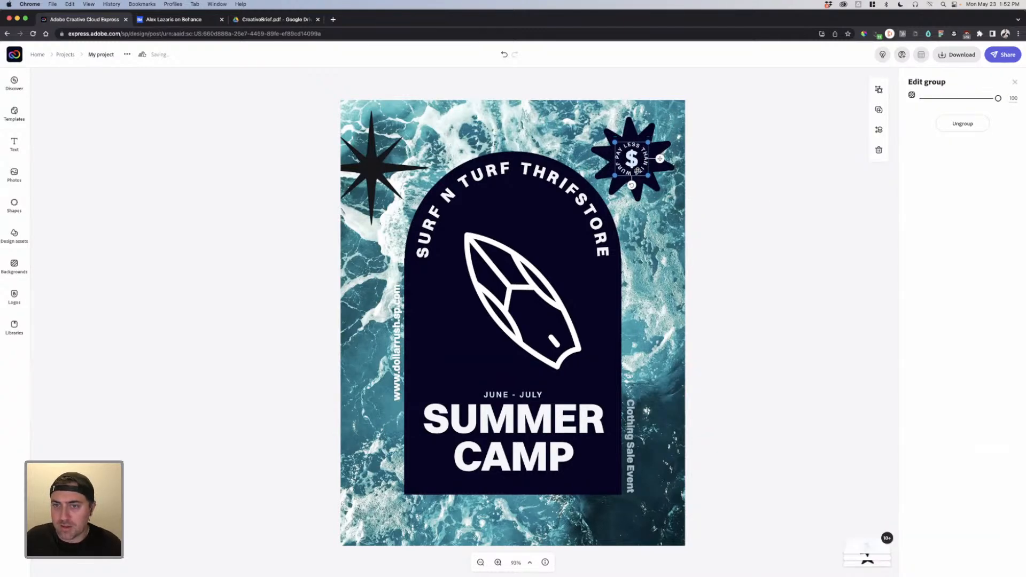
click(744, 198)
Step: Try to group the tagline and dollar emblem with one star of the burst and rotate them slightly
click(644, 170)
shift+click(666, 170)
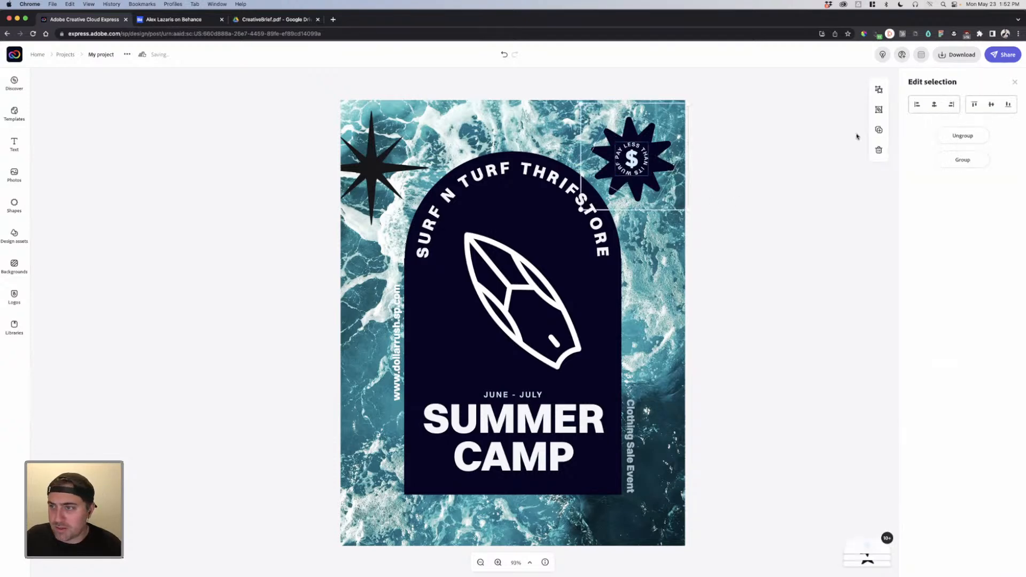
click(962, 160)
drag(635, 220, 644, 224)
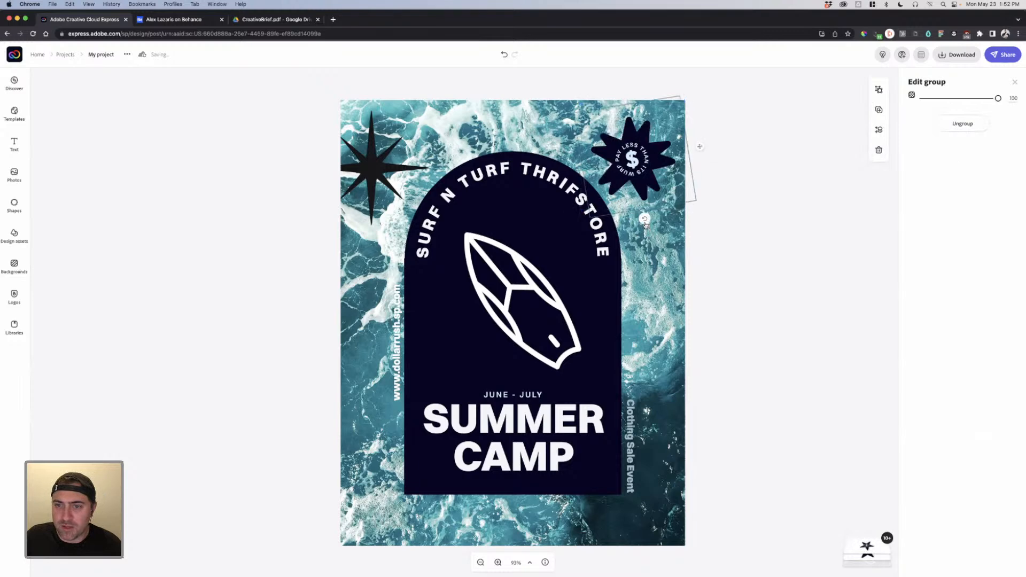
key(super+z)
key(super+z)
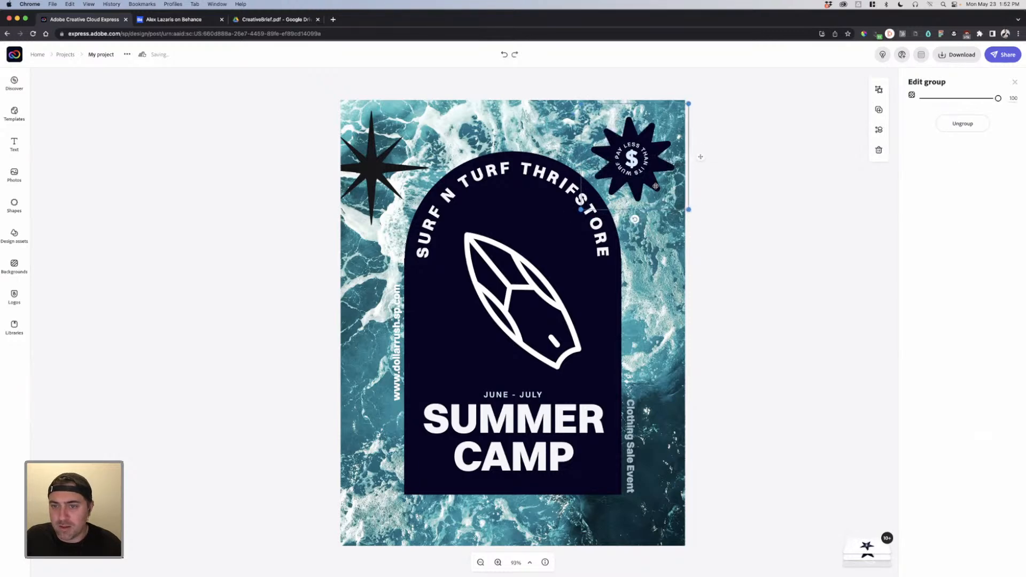
Step: Group the emblem with the complete navy burst and rotate the whole badge slightly counterclockwise
click(962, 159)
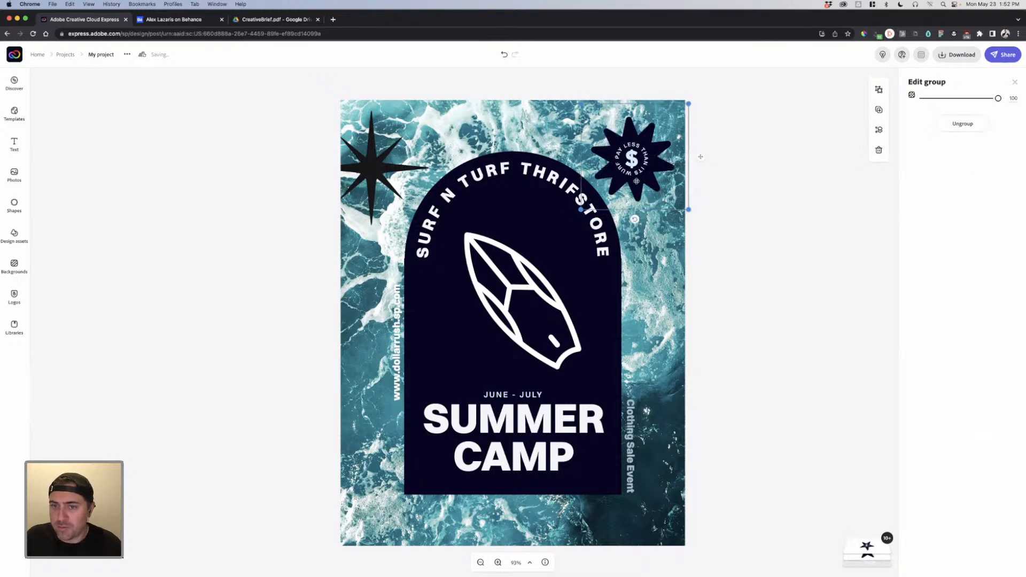
drag(635, 220, 645, 222)
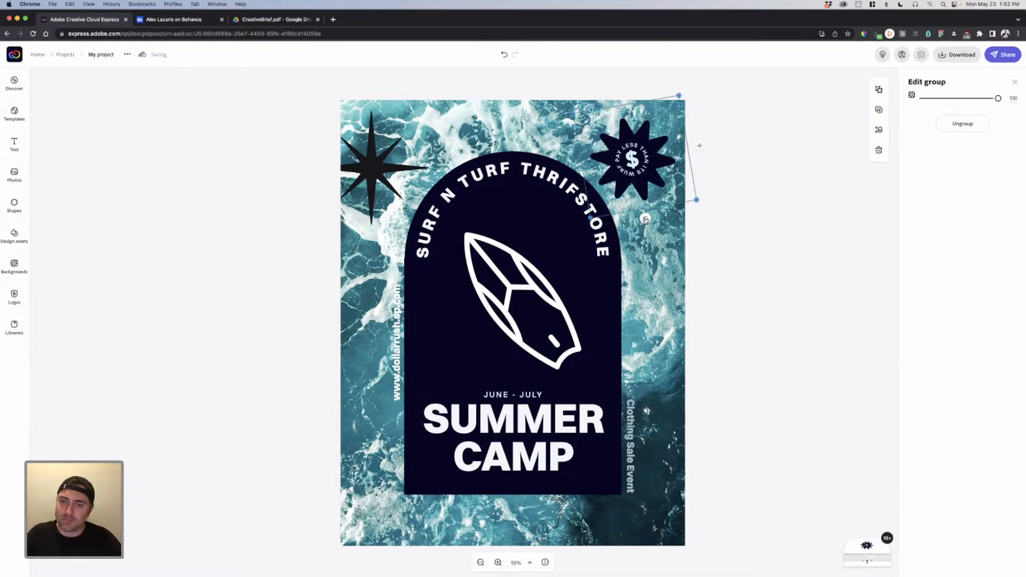
click(778, 219)
click(648, 167)
Step: Delete the black star beside the arch and the vertical "Clothing Sale Event" text
click(393, 167)
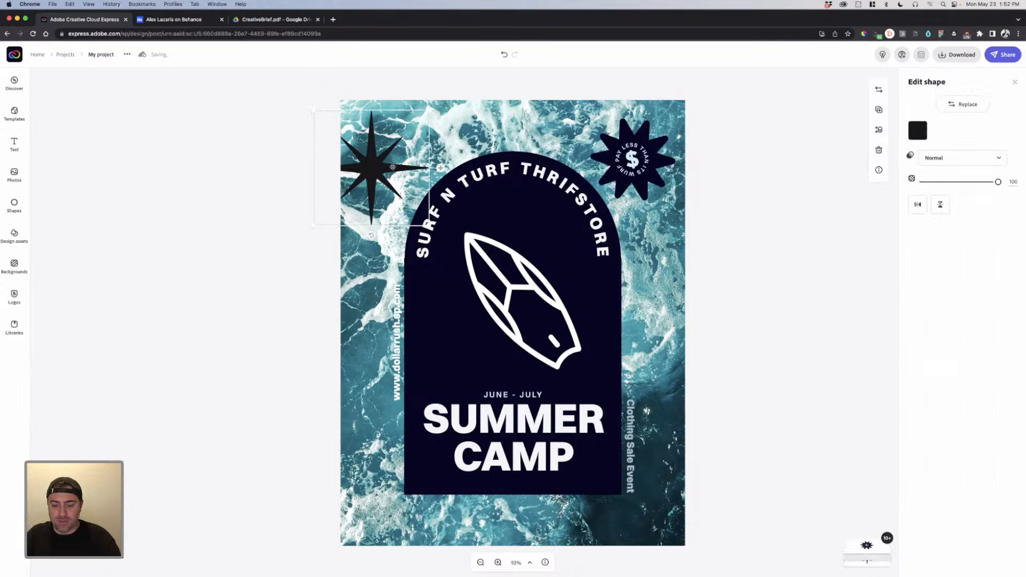
key(Delete)
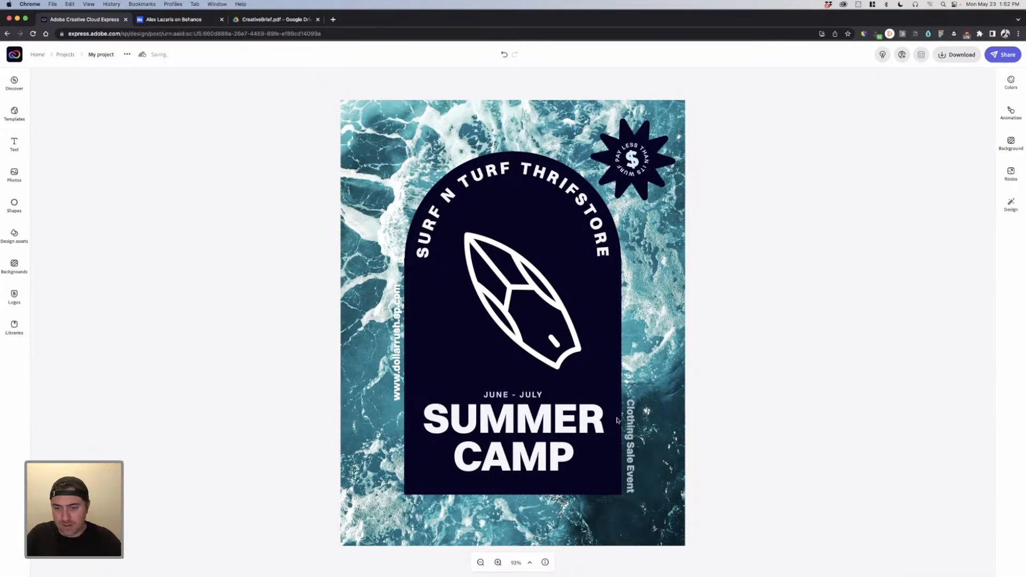
click(617, 420)
click(631, 422)
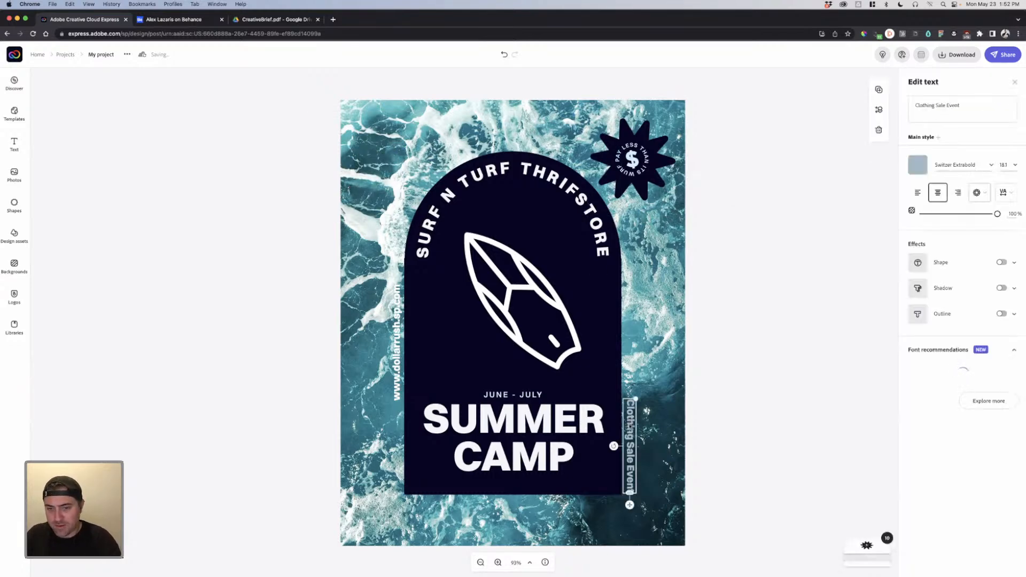
key(Delete)
drag(401, 361, 634, 398)
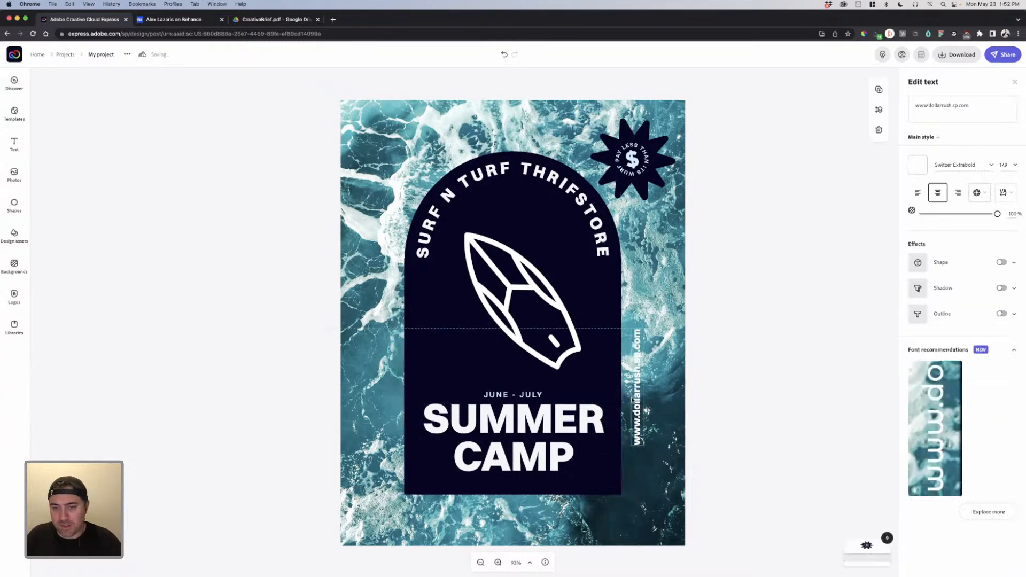
click(177, 19)
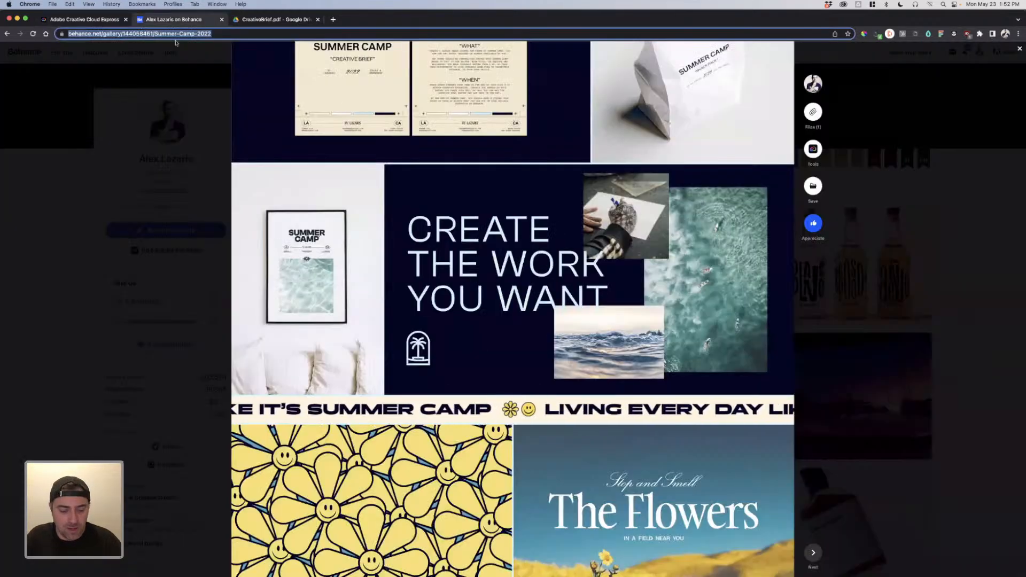
click(59, 20)
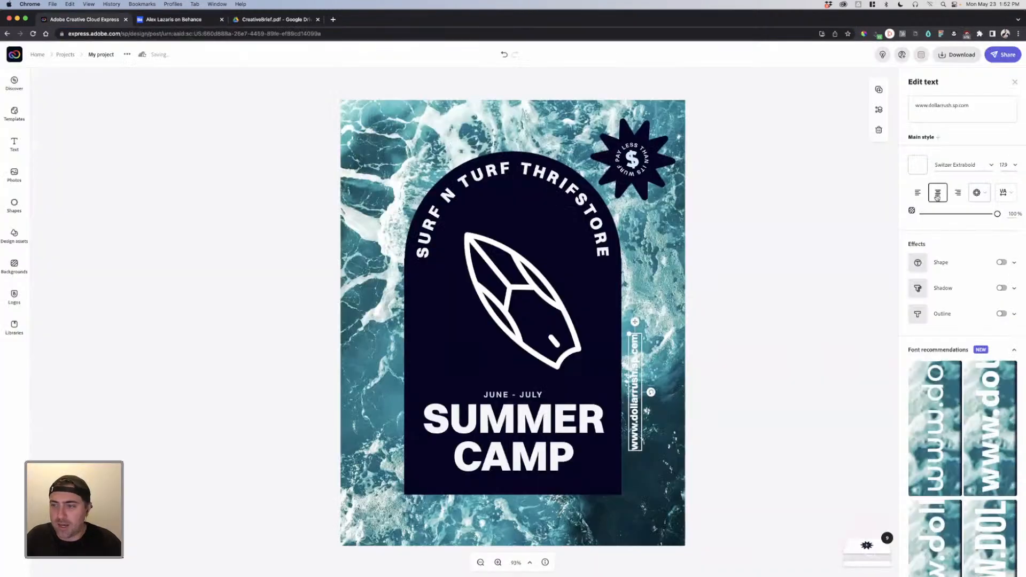
click(962, 105)
key(super+a)
text(https://www.behance.net/gallery/144058461/Summer-Camp-2022)
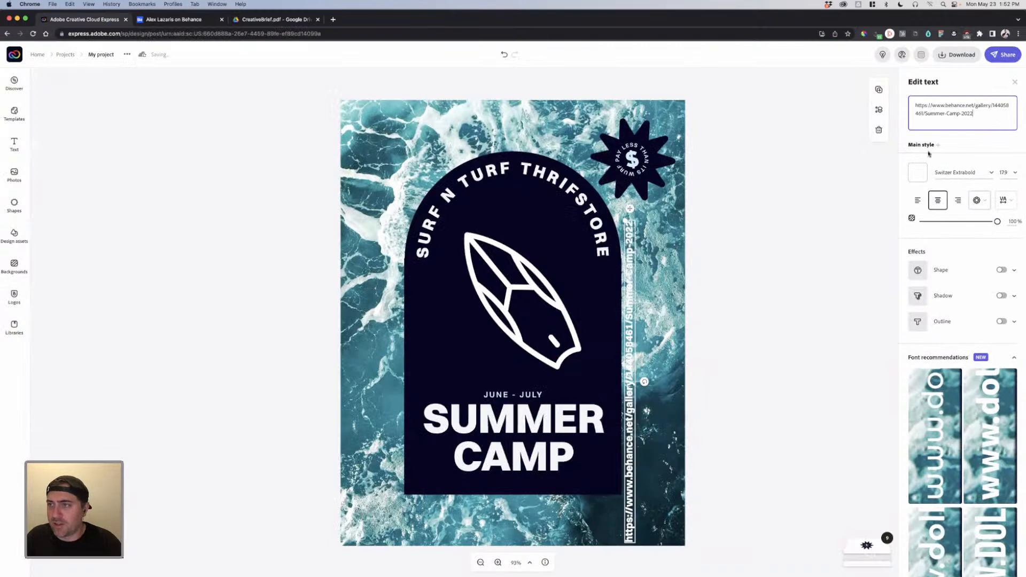
Step: Delete the vertical Behance project link beside the arch's right edge
key(super+a)
click(750, 280)
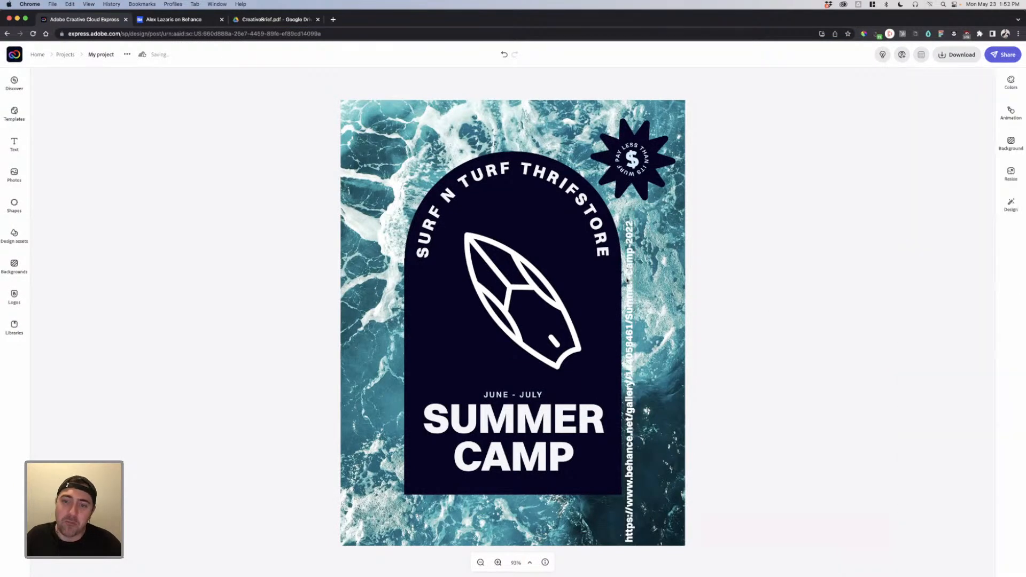
click(627, 279)
key(BackSpace)
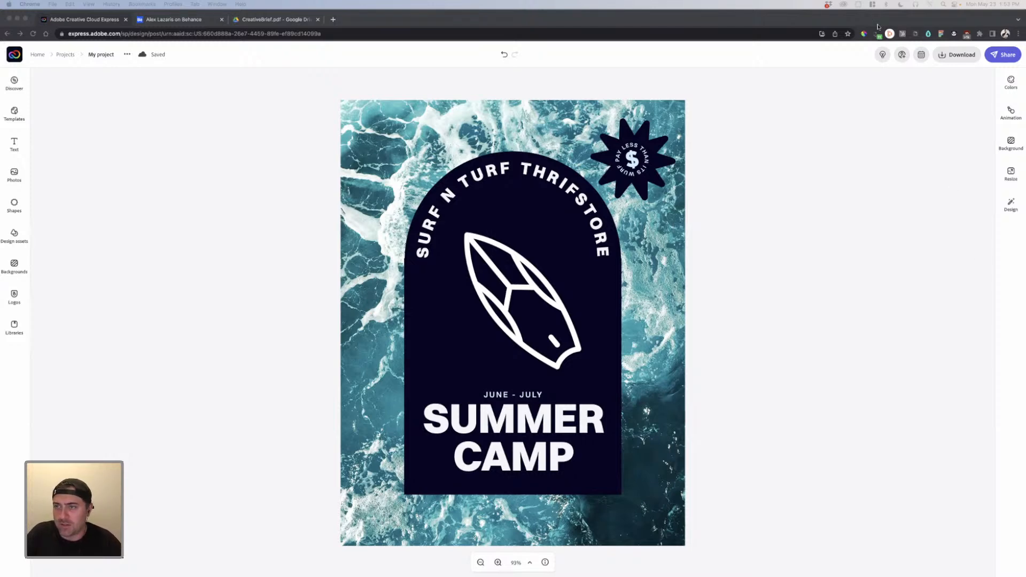
Step: View the flyer's collaborator invitation and link-sharing options, and close them without inviting anyone
click(902, 56)
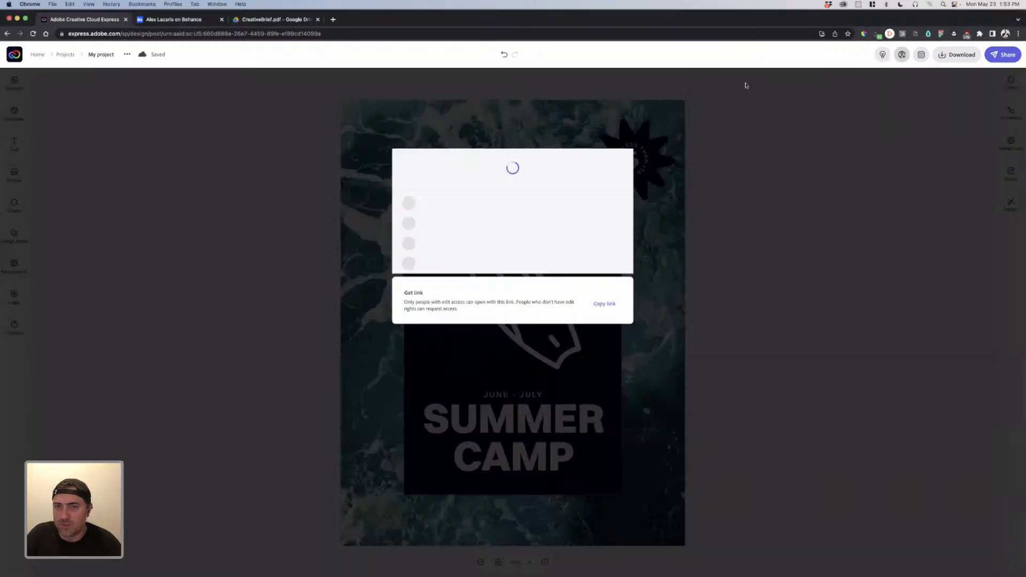
click(632, 148)
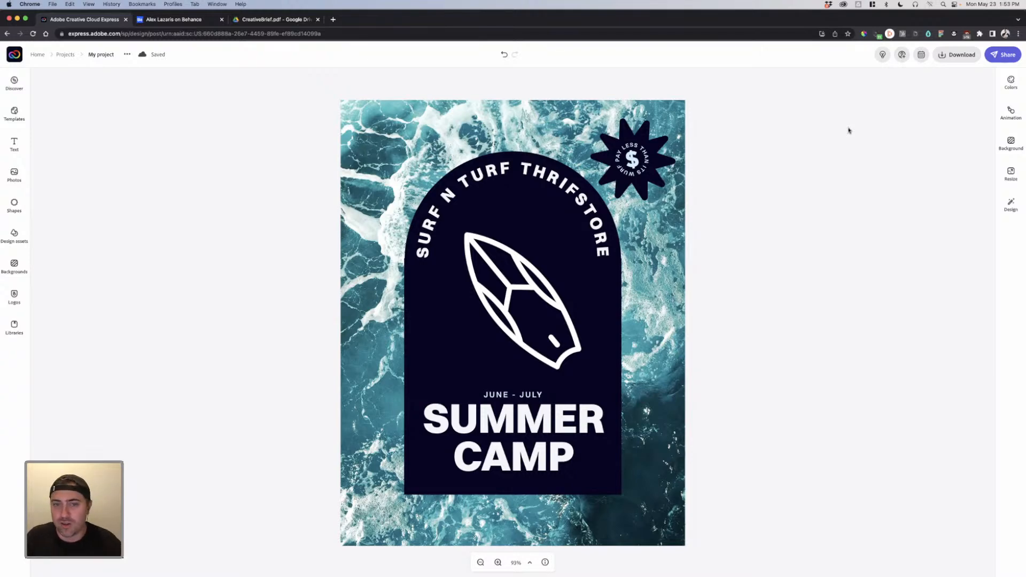
click(531, 173)
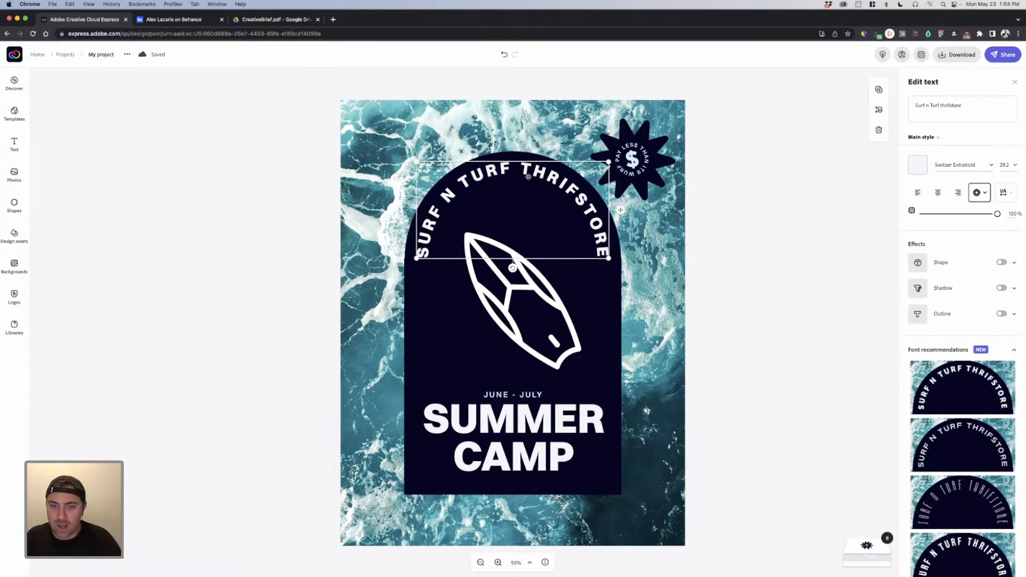
click(809, 231)
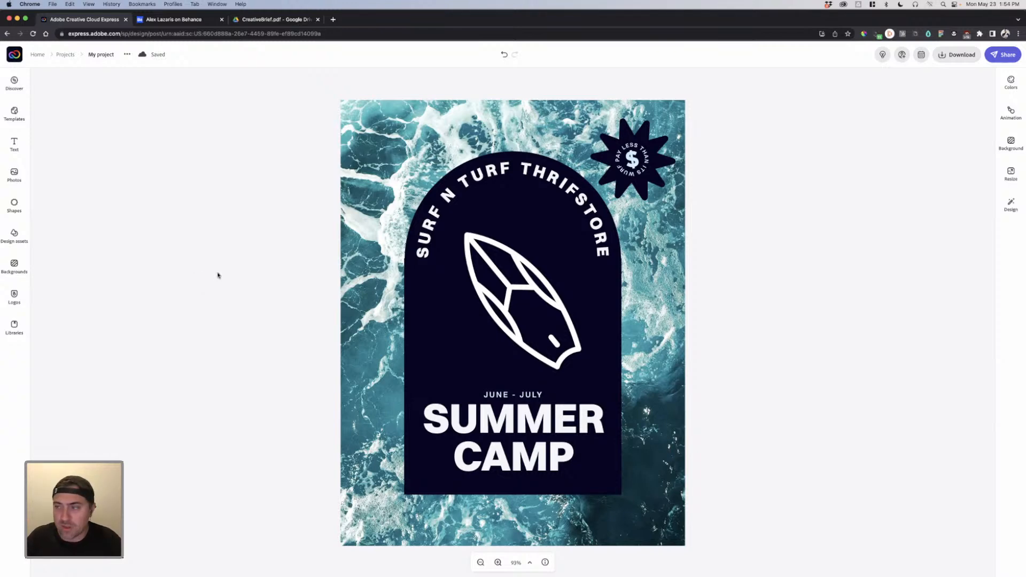
click(13, 173)
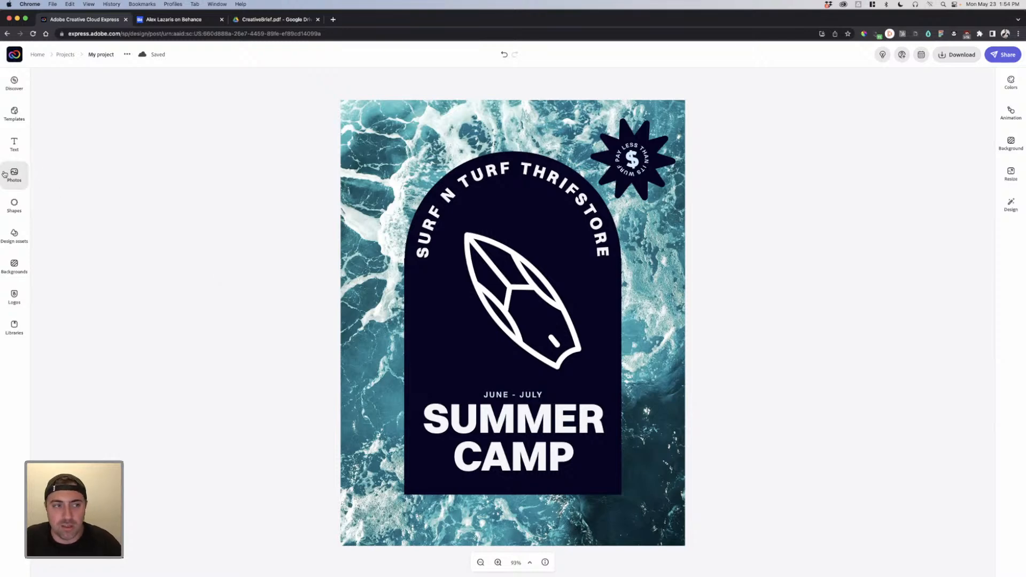
click(103, 104)
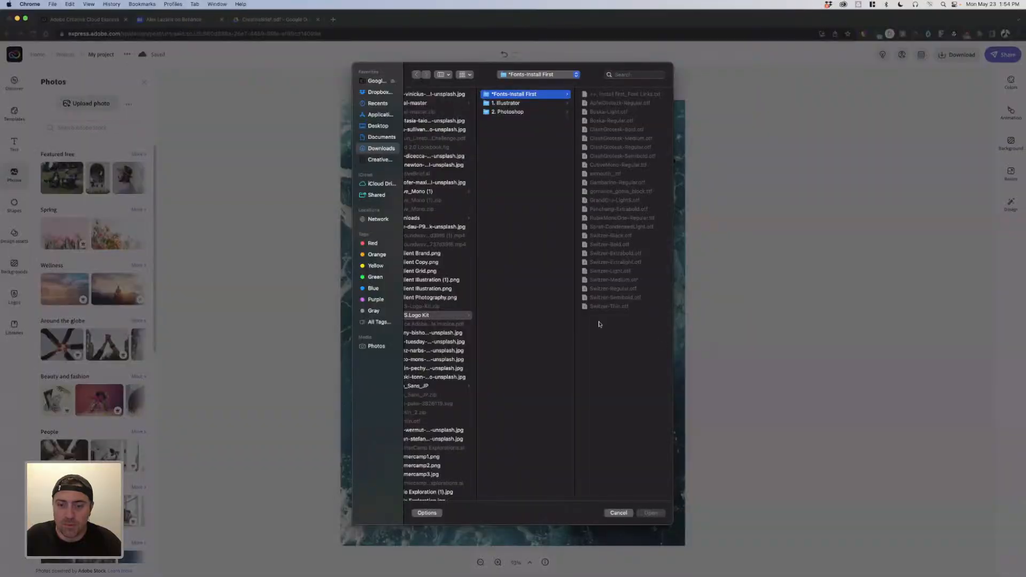
click(618, 512)
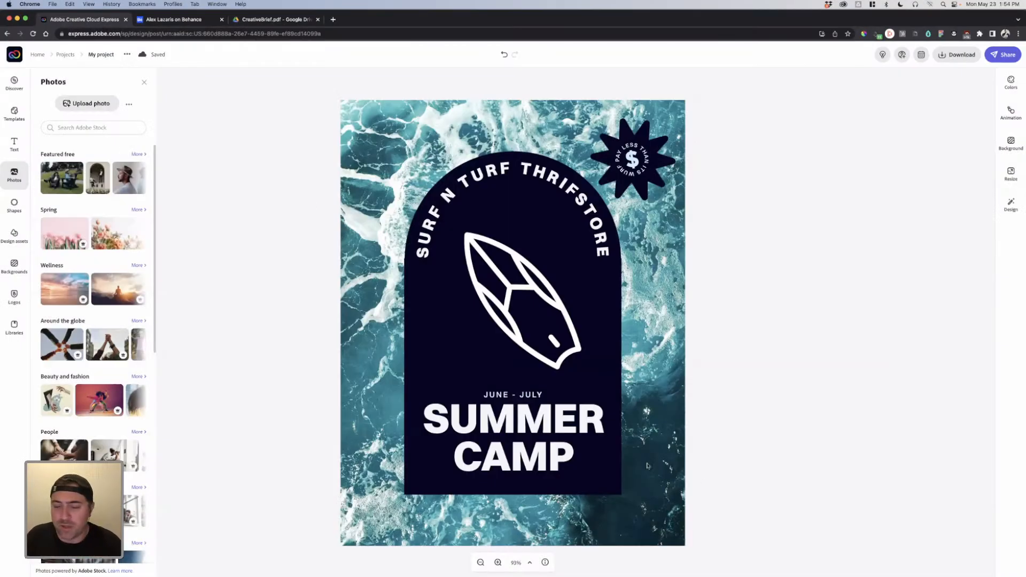
click(144, 82)
Step: Rename the project as "Surf & Turf Flier"
click(99, 55)
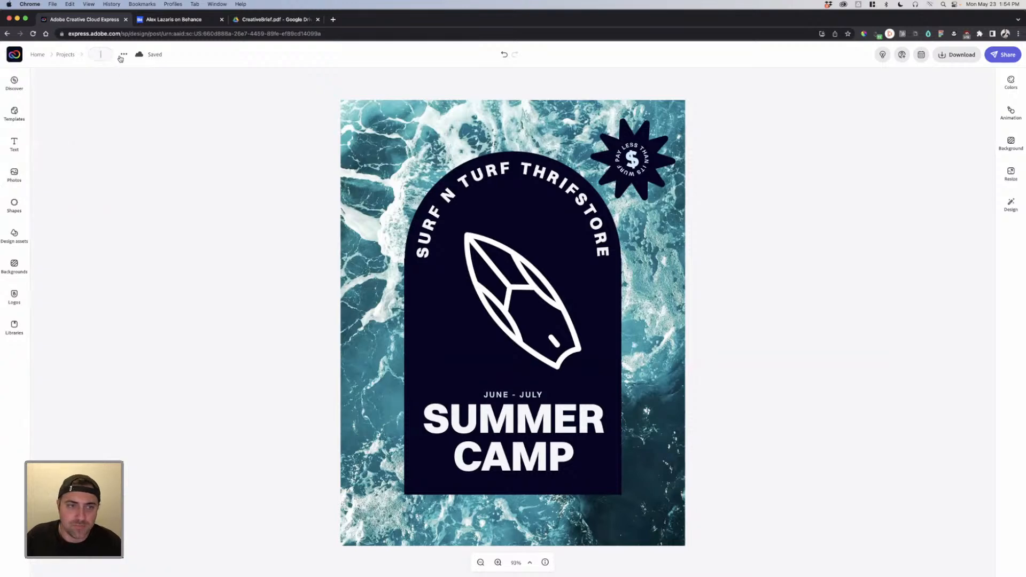
text(S)
text(Fl)
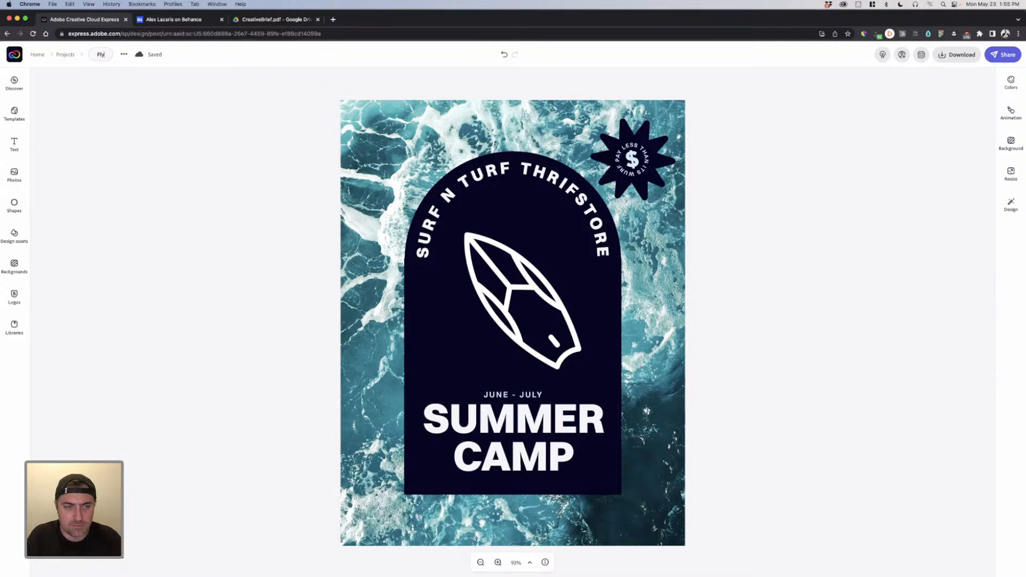
text(Surf & Turf Flier)
key(Return)
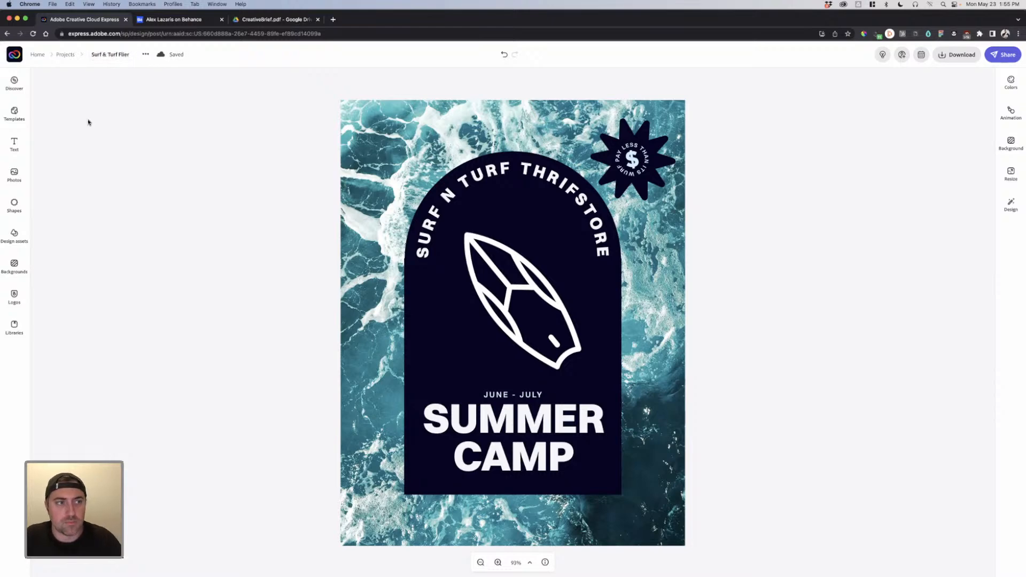
Step: Open the Summercamp2 project from the Summer Camp folder and examine its "Join the vacation nation" banner text
click(69, 54)
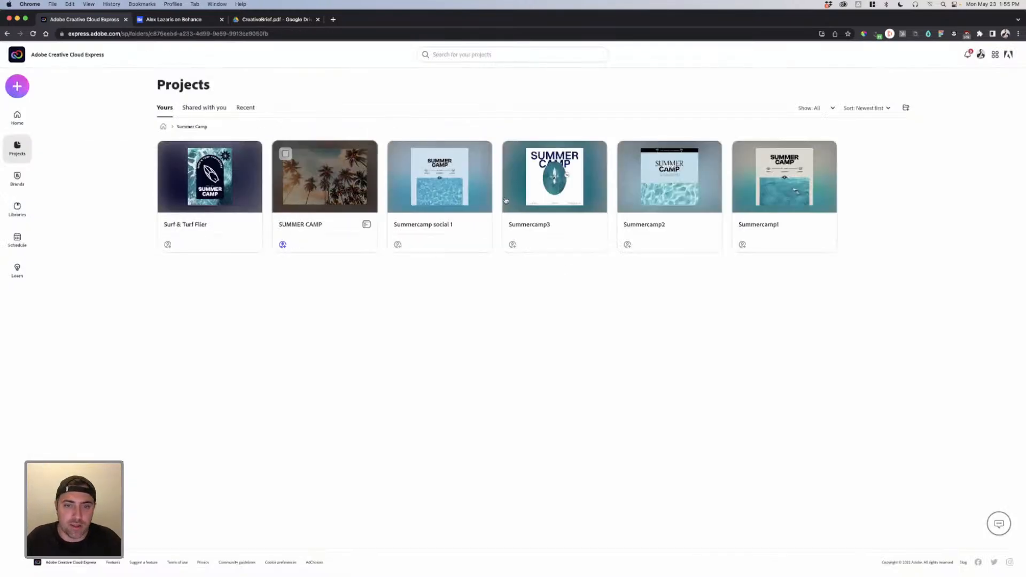
click(691, 203)
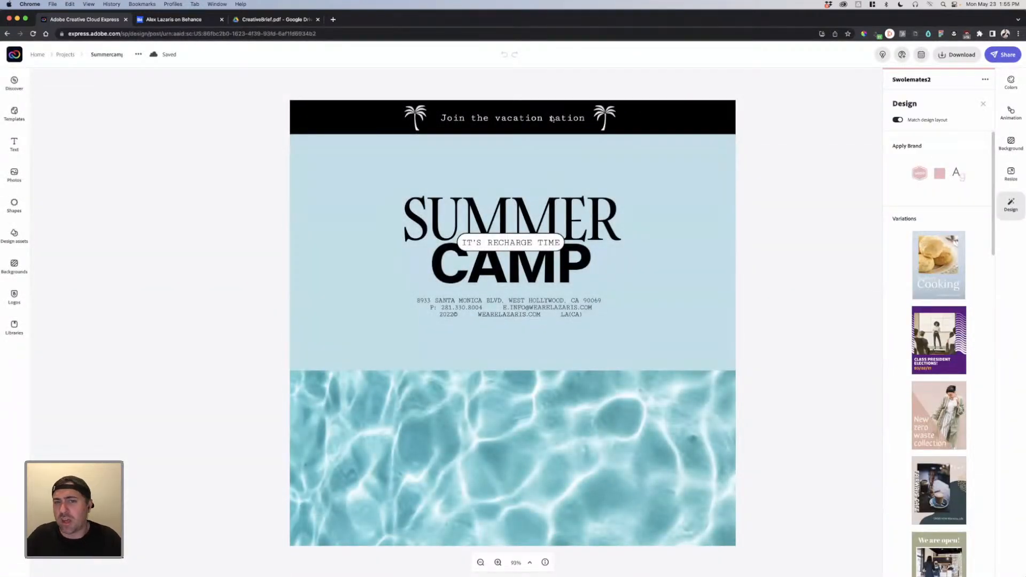
click(552, 118)
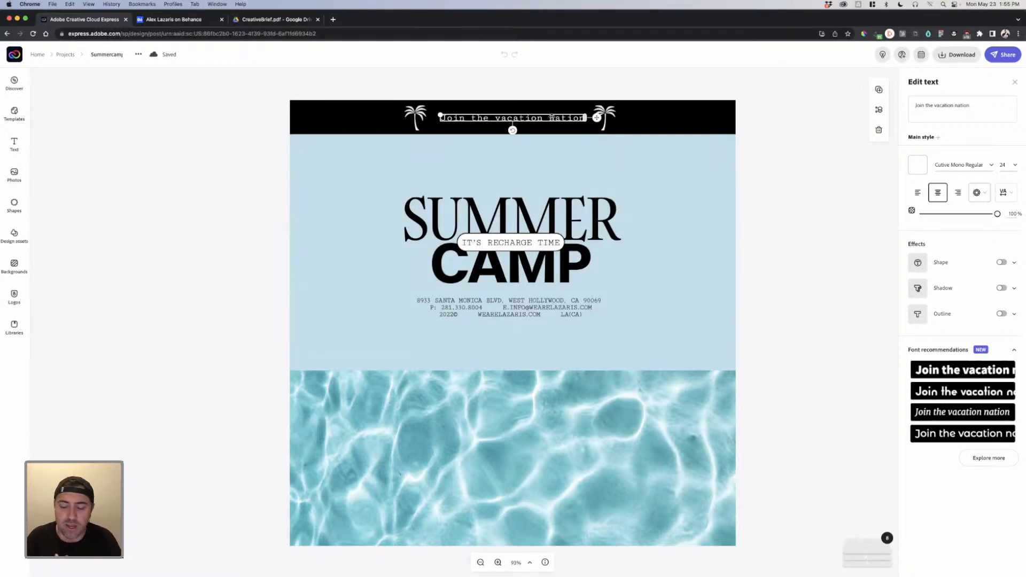
click(157, 142)
Step: Return to the Summer Camp project folder and open the Summercamp3 project
click(65, 54)
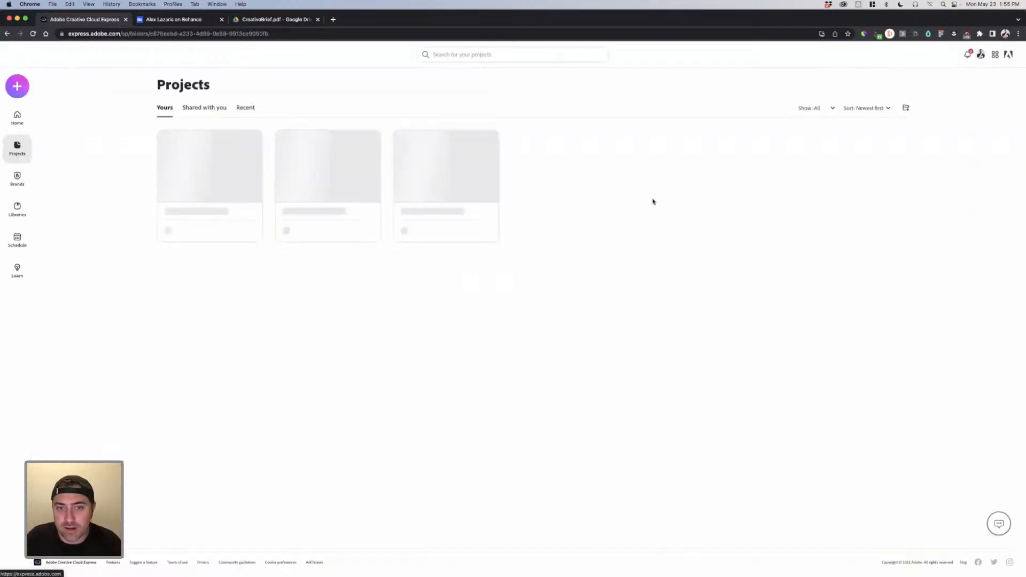
click(553, 177)
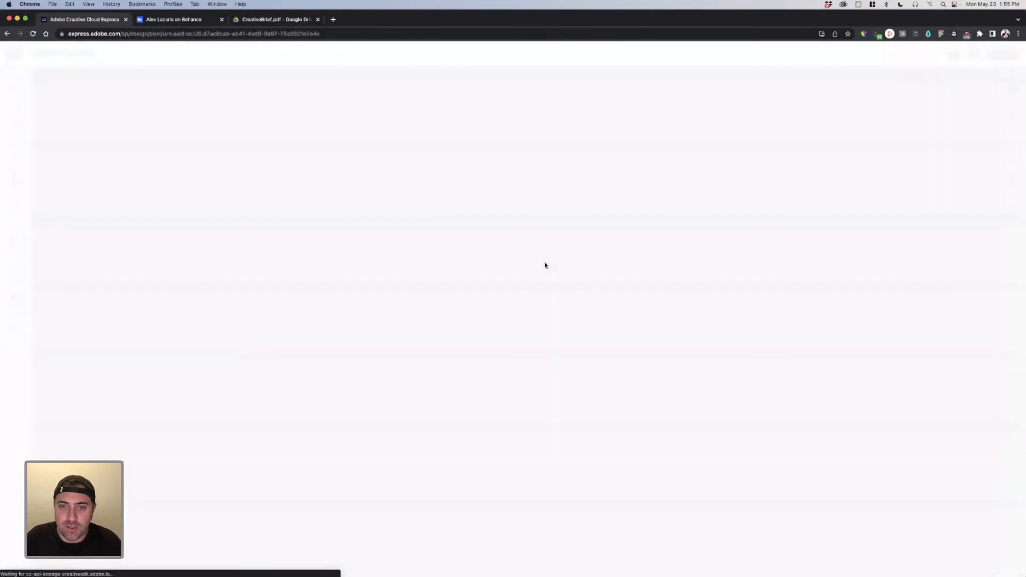